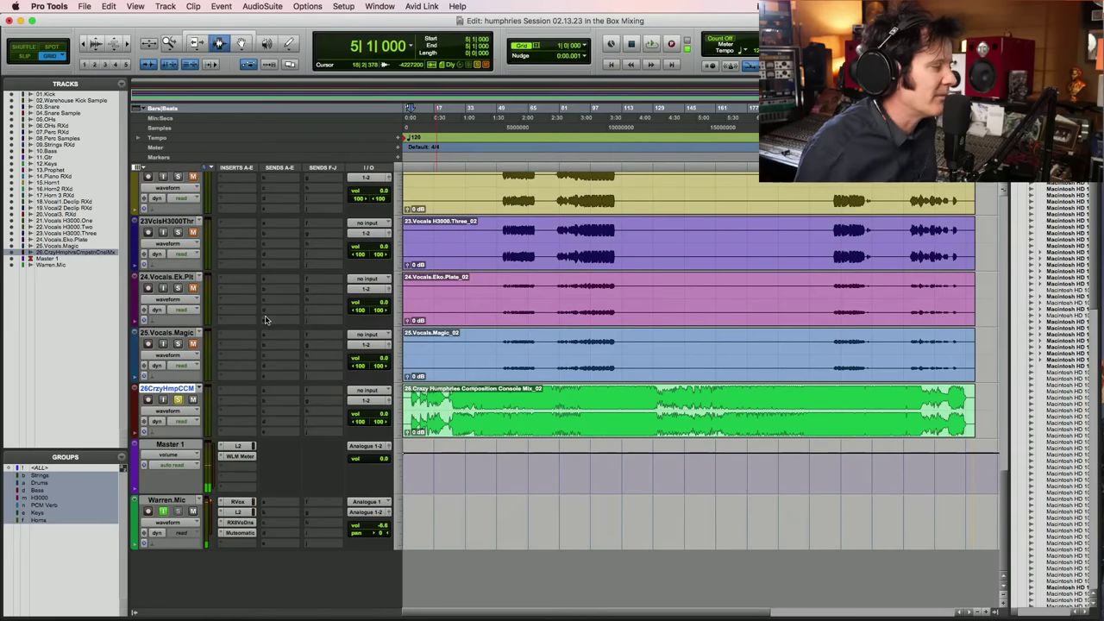
# Enlarge the 26 Crazy Humphries Composition Console Mix track and audition the song's intro from bar 5
pyautogui.click(414, 429)
pyautogui.click(415, 441)
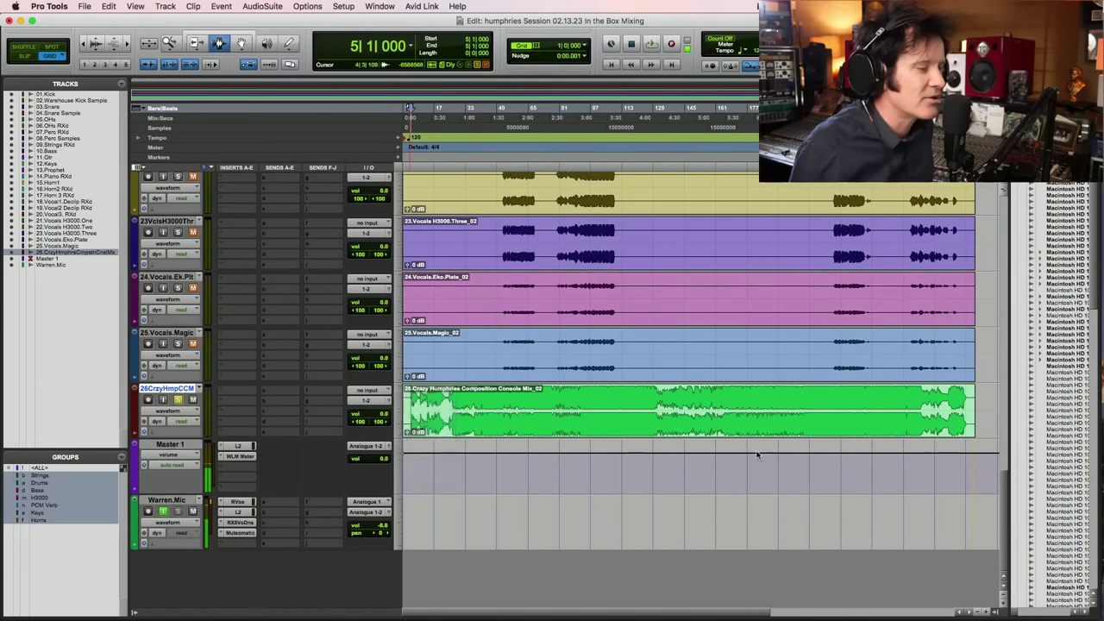
pyautogui.press('F5')
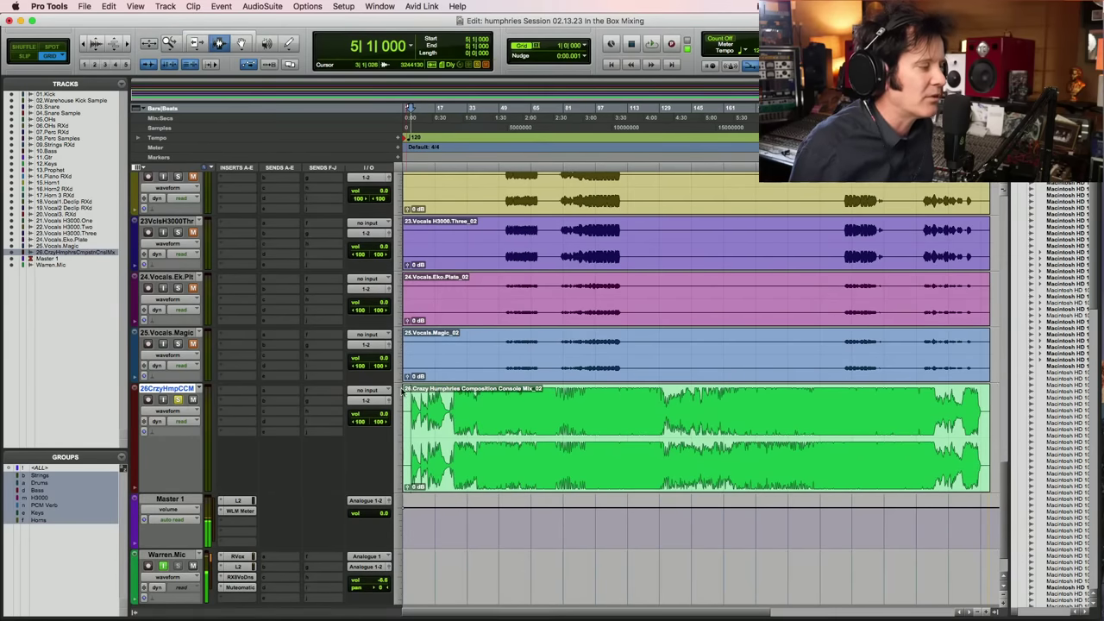
pyautogui.click(436, 429)
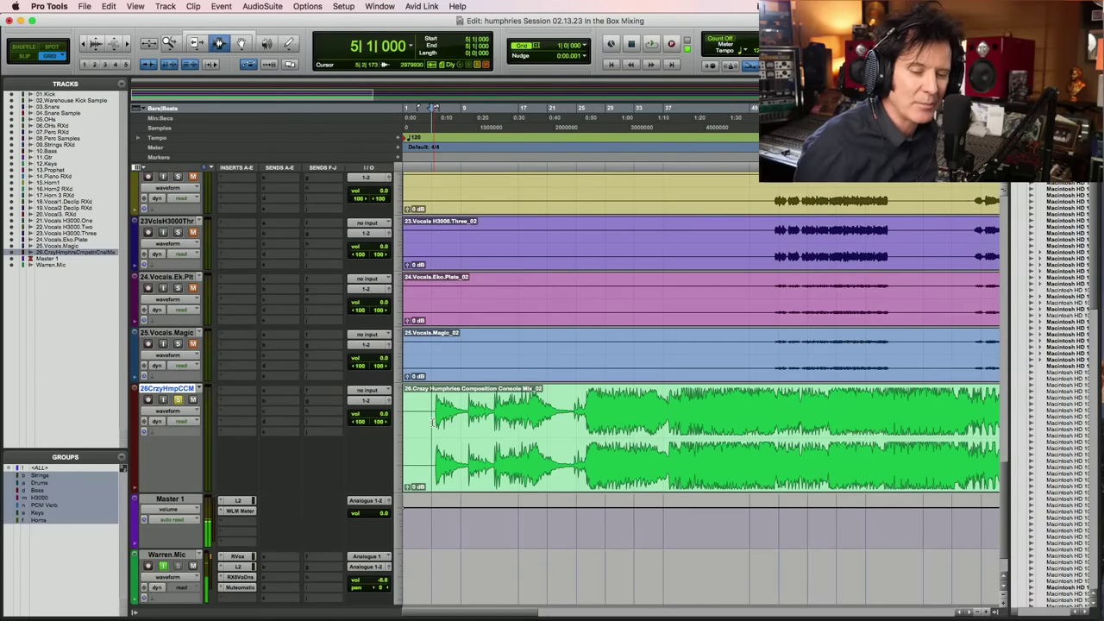
pyautogui.press('space')
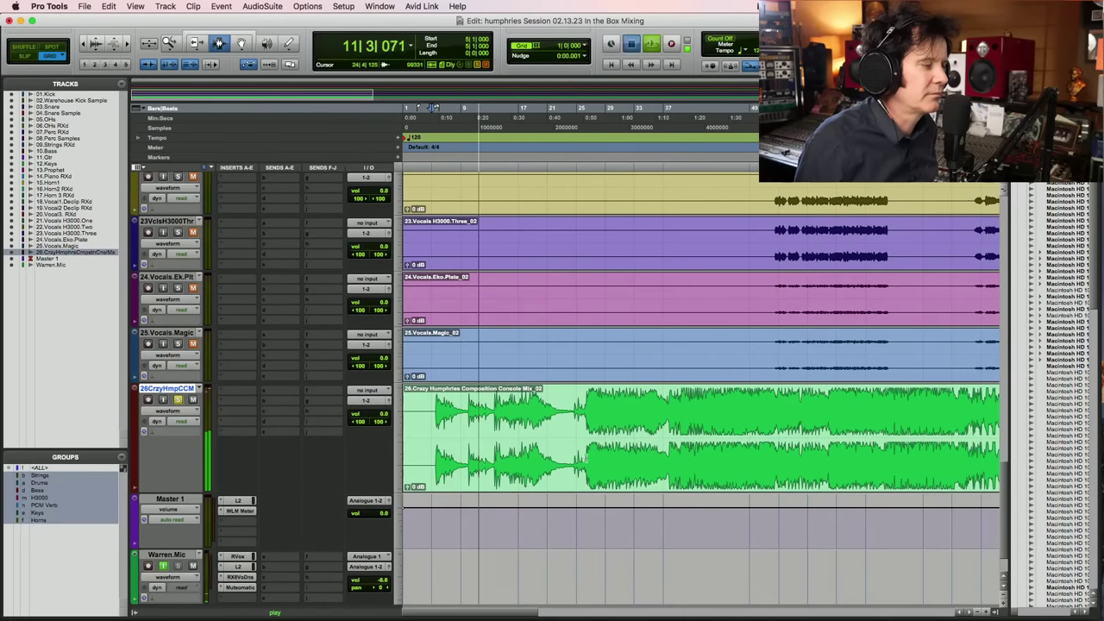
pyautogui.press('space')
# Play the console mix from bar 26 and lower its track volume to -3.3 dB
pyautogui.click(585, 415)
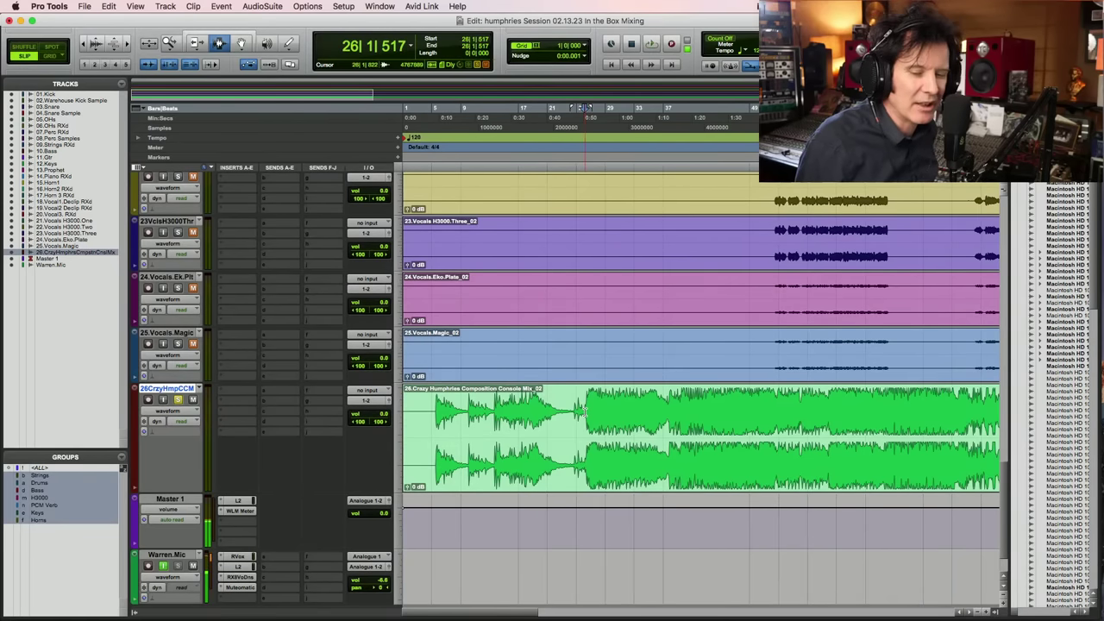
pyautogui.press('space')
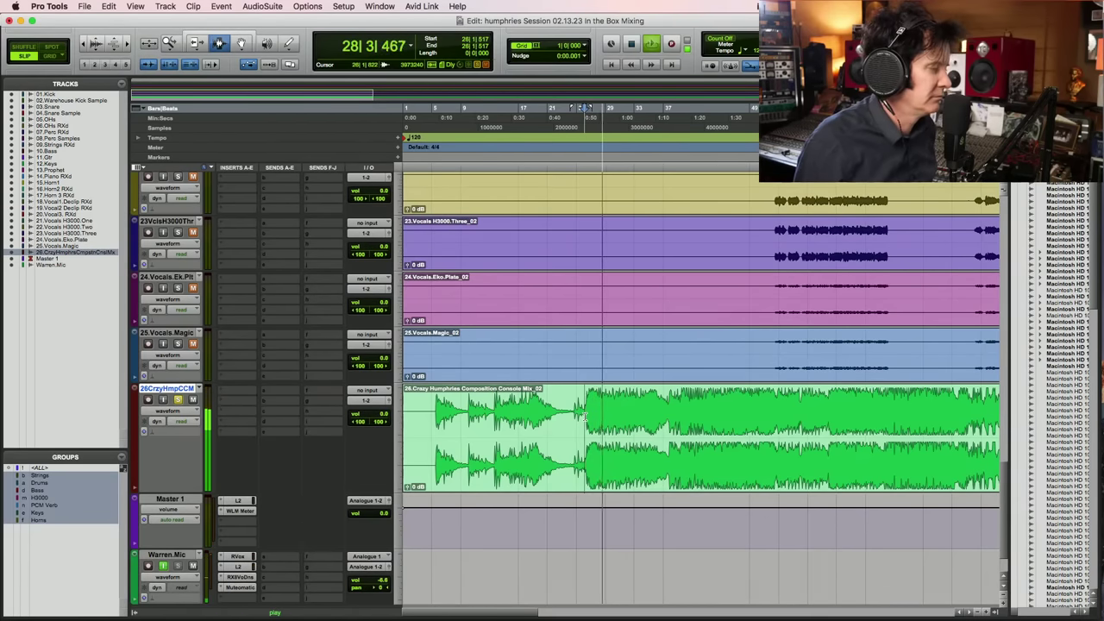
pyautogui.moveTo(387, 417); pyautogui.dragTo(387, 420)
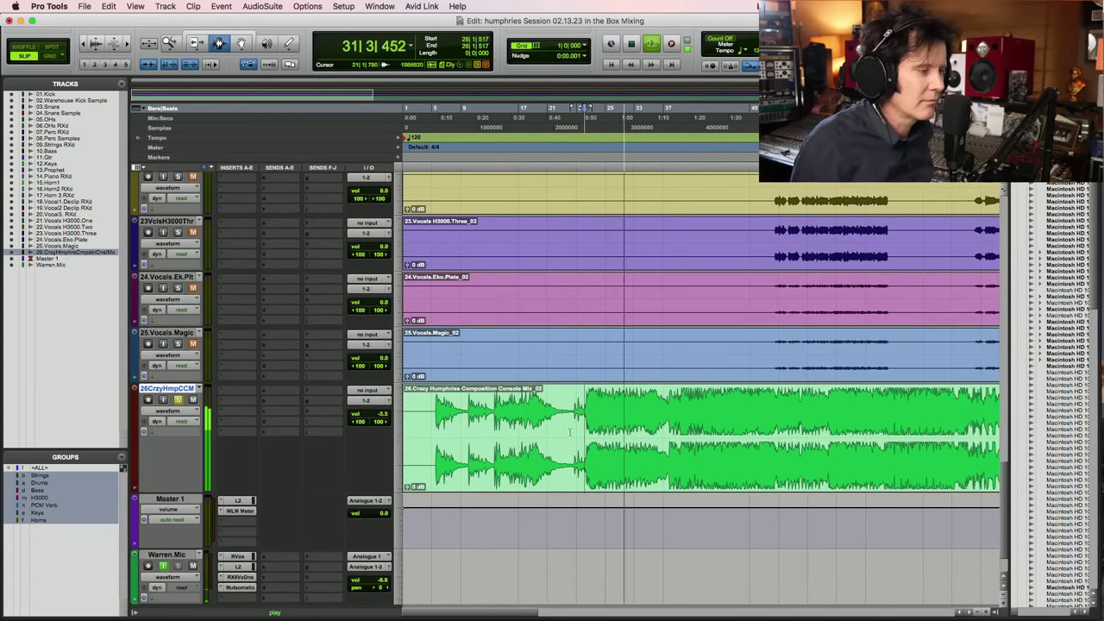
pyautogui.press('space')
# Play the console mix from bar 37 and lower its track volume to -4.6 dB
pyautogui.click(666, 407)
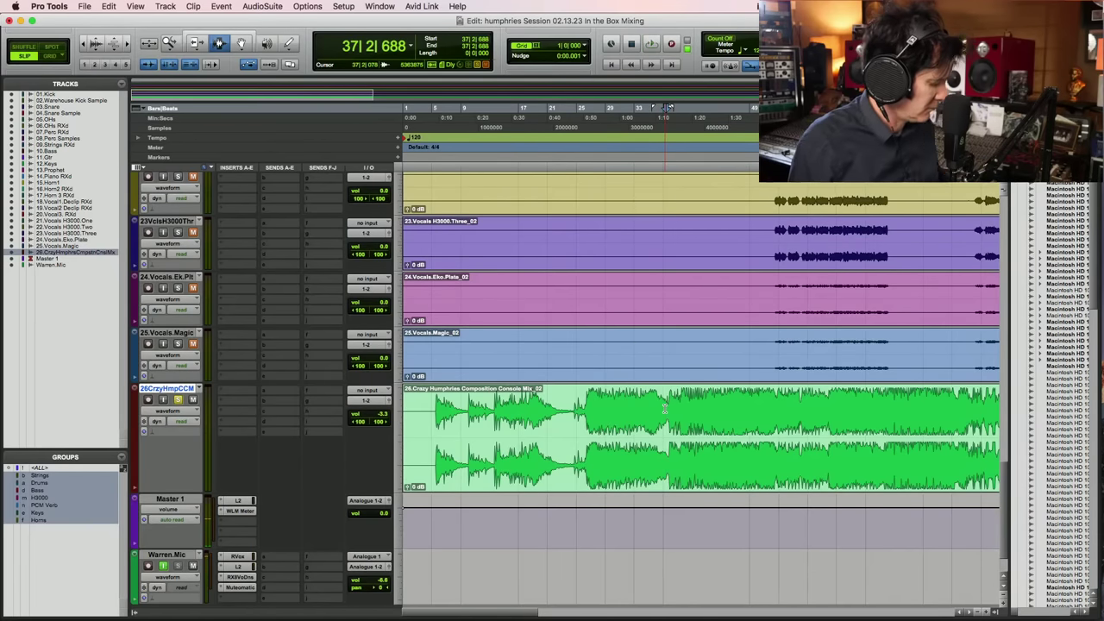
pyautogui.press('space')
pyautogui.click(380, 417)
pyautogui.moveTo(380, 416); pyautogui.dragTo(380, 423)
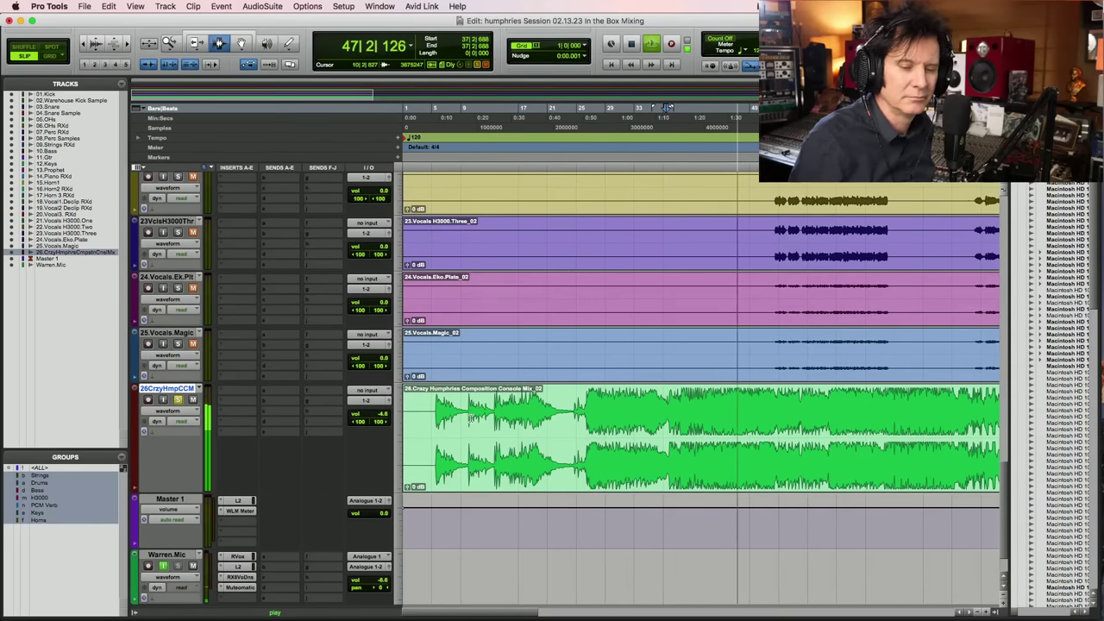
pyautogui.press('r')
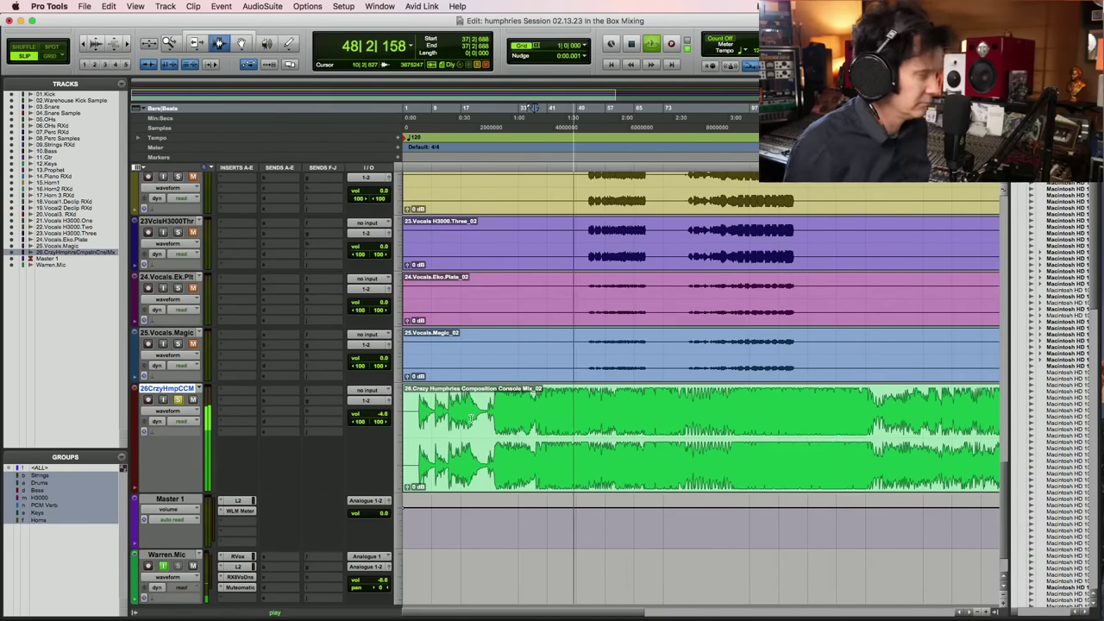
pyautogui.press('F5')
pyautogui.moveTo(510, 398); pyautogui.dragTo(633, 398)
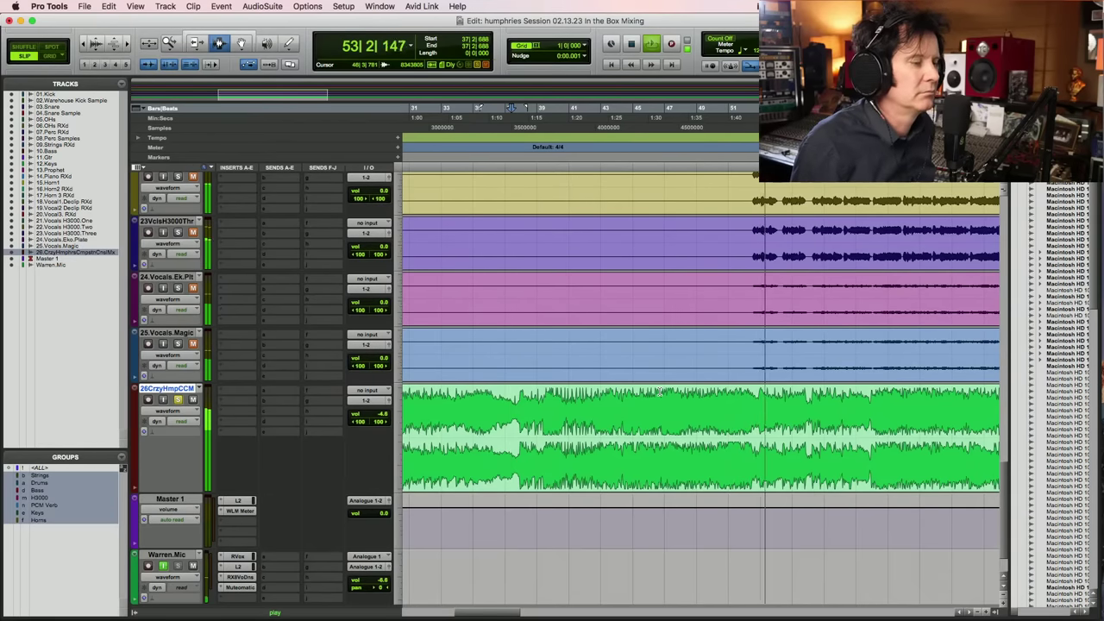
pyautogui.press('super+bracketleft')
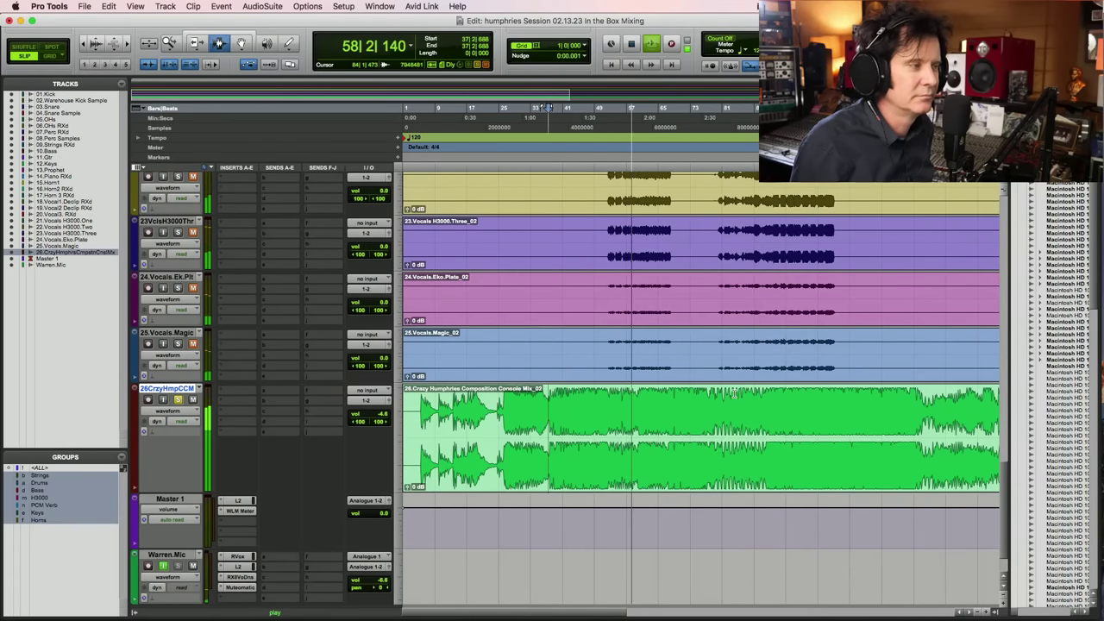
pyautogui.press('space')
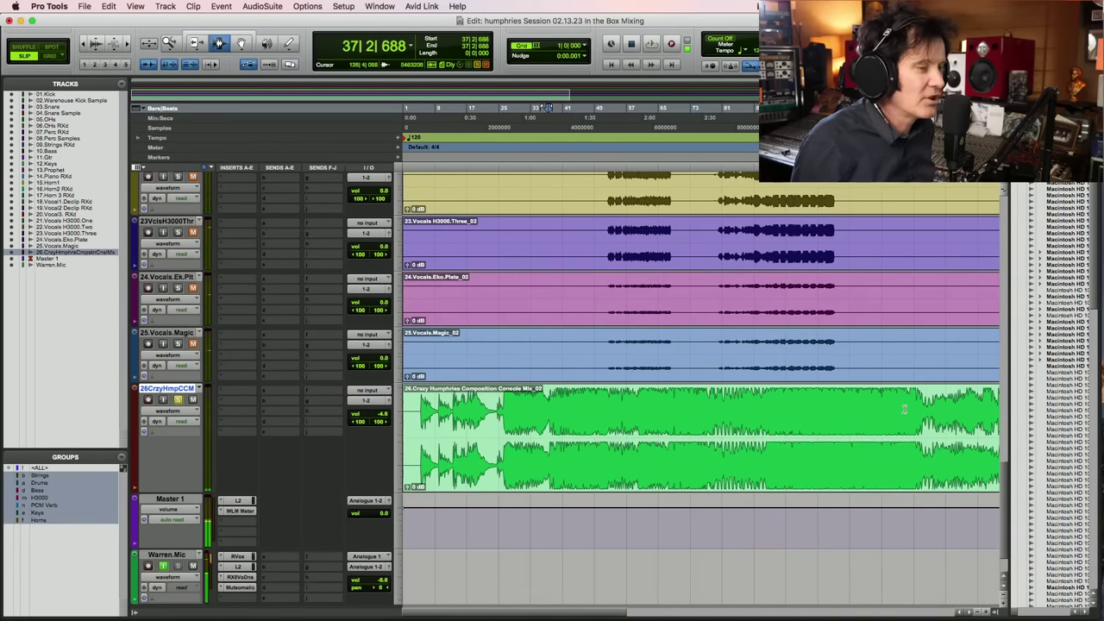
# Audition the louder section of the console mix from bar 91
pyautogui.click(762, 403)
pyautogui.press('space')
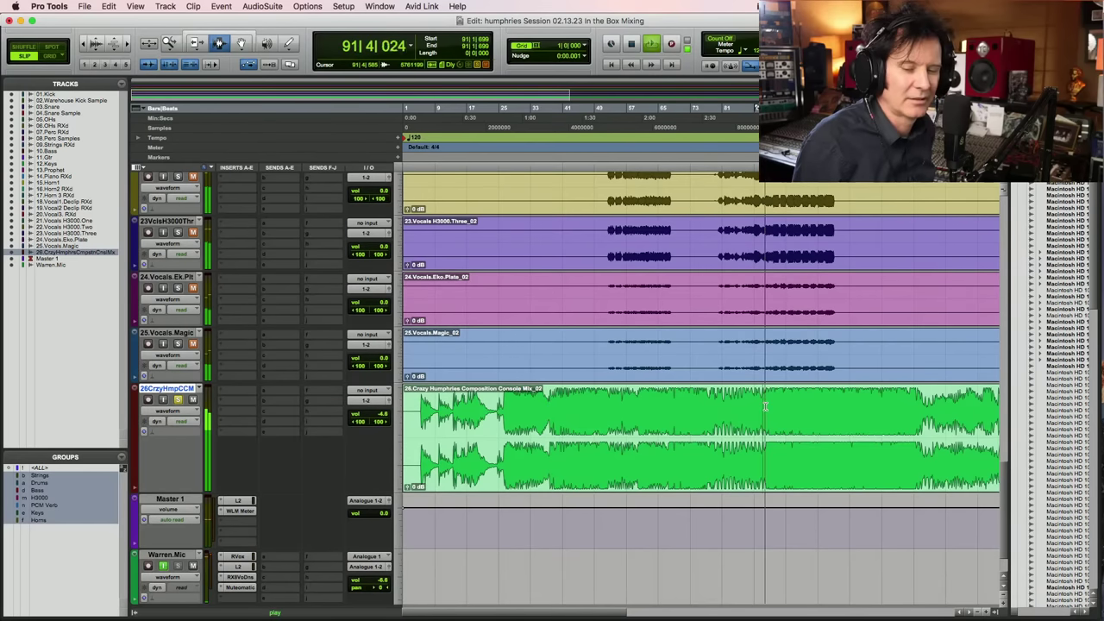
pyautogui.press('super+bracketleft')
pyautogui.press('super+bracketleft')
pyautogui.press('F5')
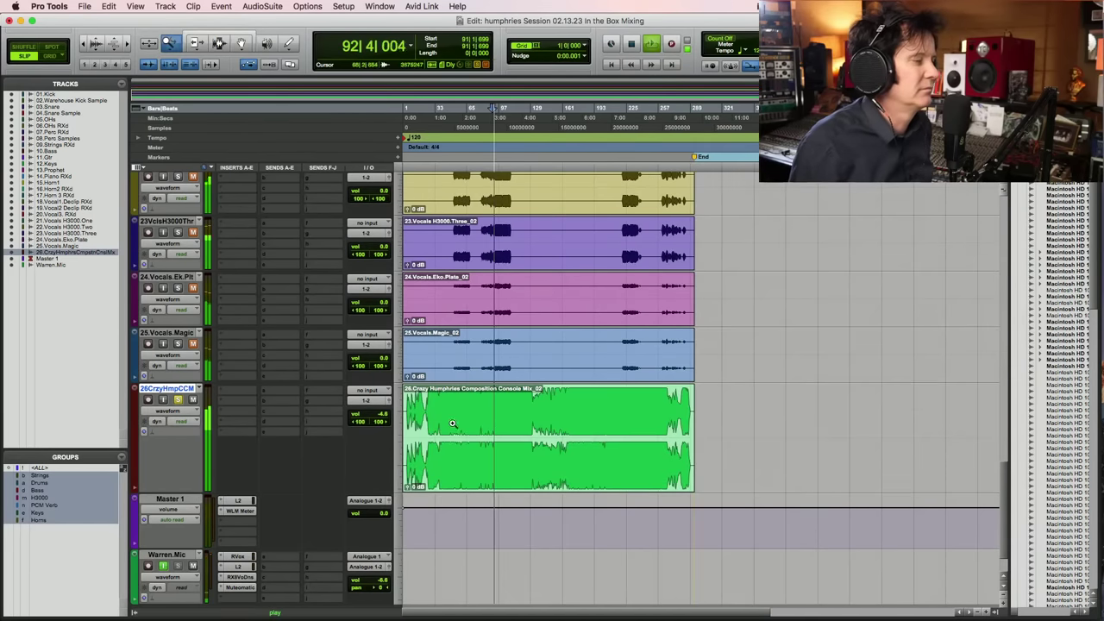
pyautogui.moveTo(452, 422); pyautogui.dragTo(794, 411)
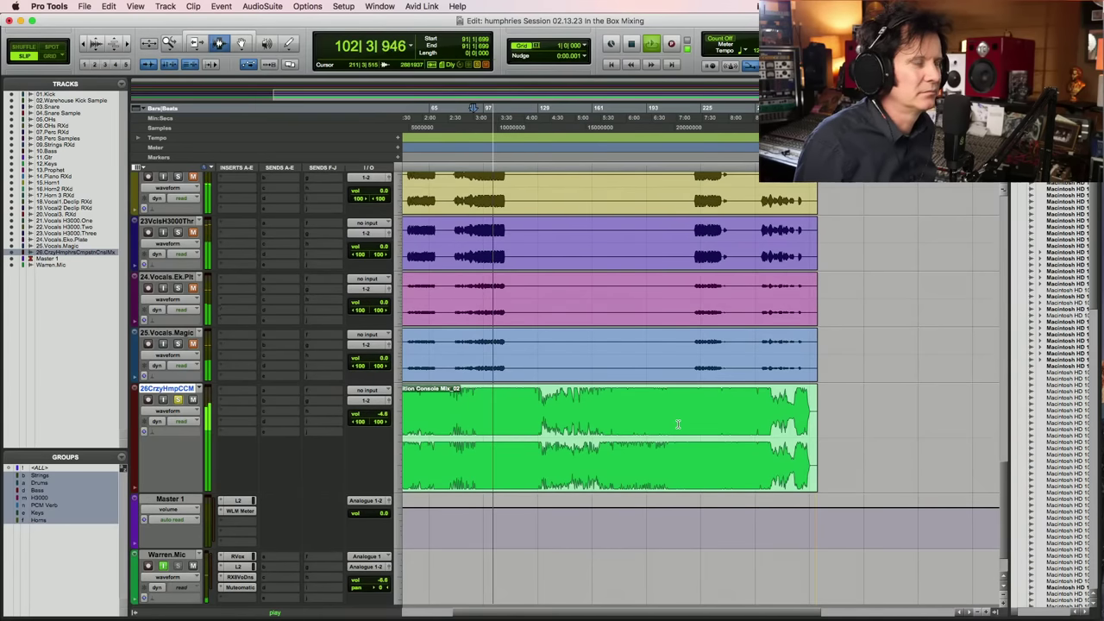
# Save the session and finish auditioning the console mix, leaving playback stopped and the track unsoloed
pyautogui.press('super+s')
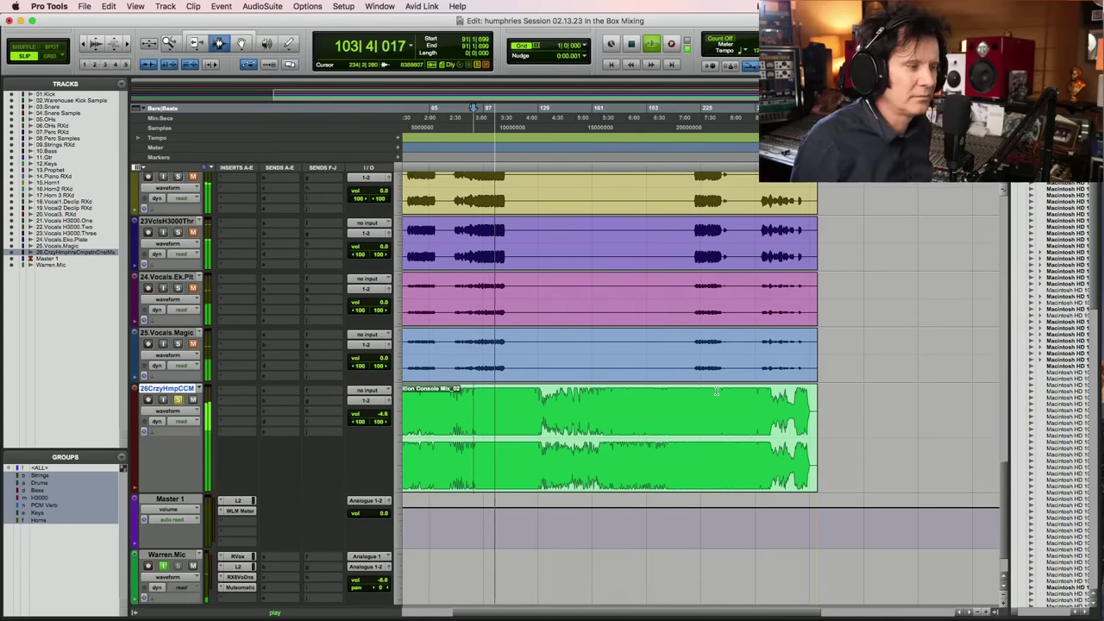
pyautogui.press('F5')
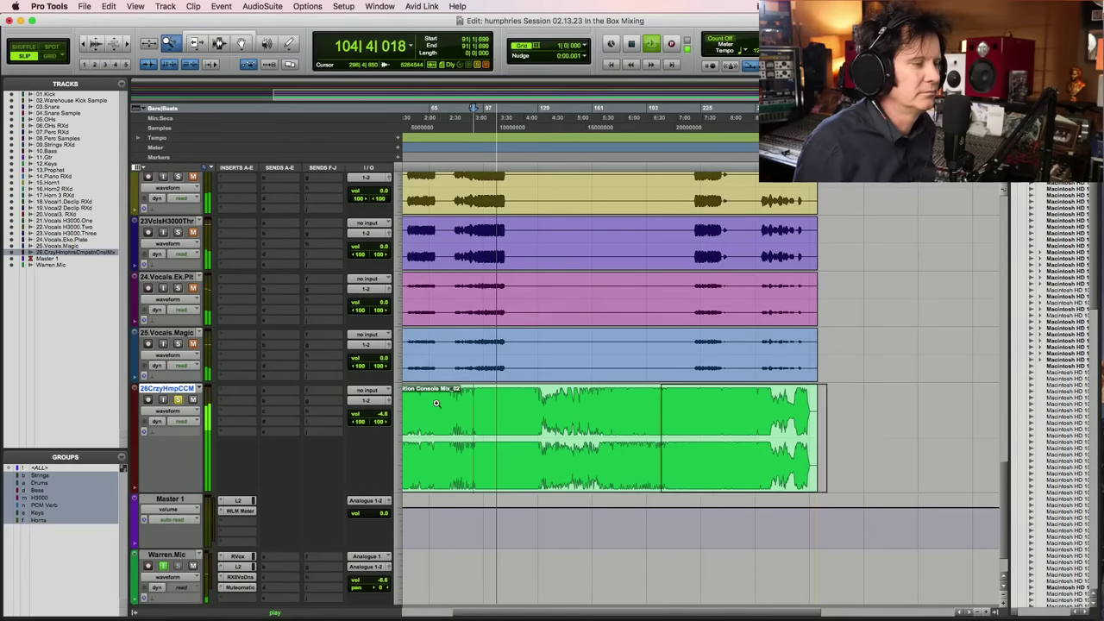
pyautogui.click(437, 403)
pyautogui.press('super+s')
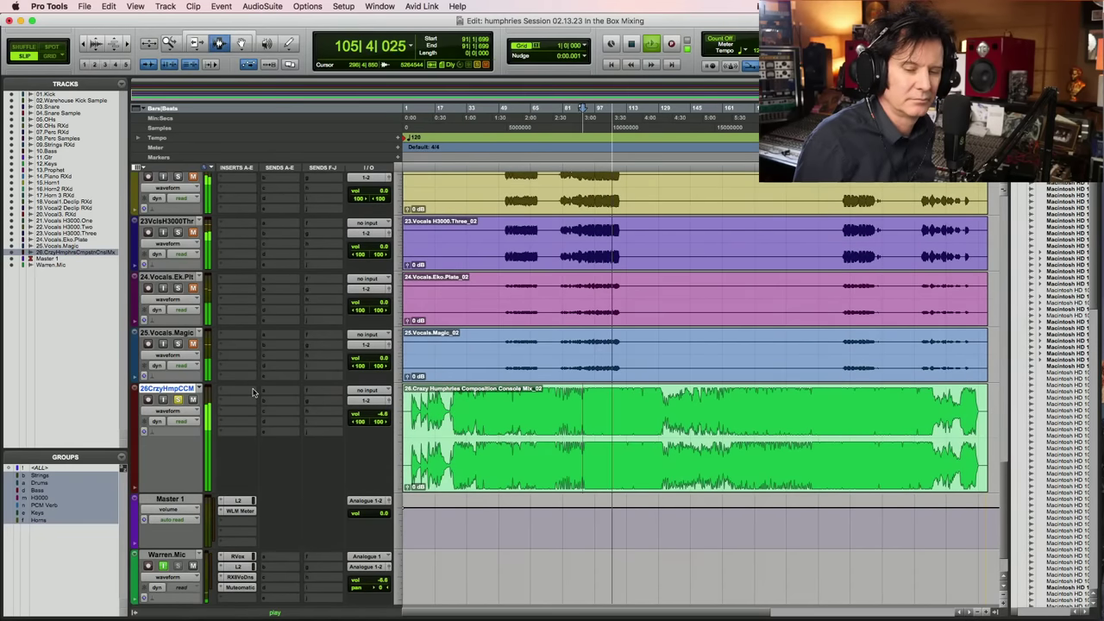
pyautogui.press('super+s')
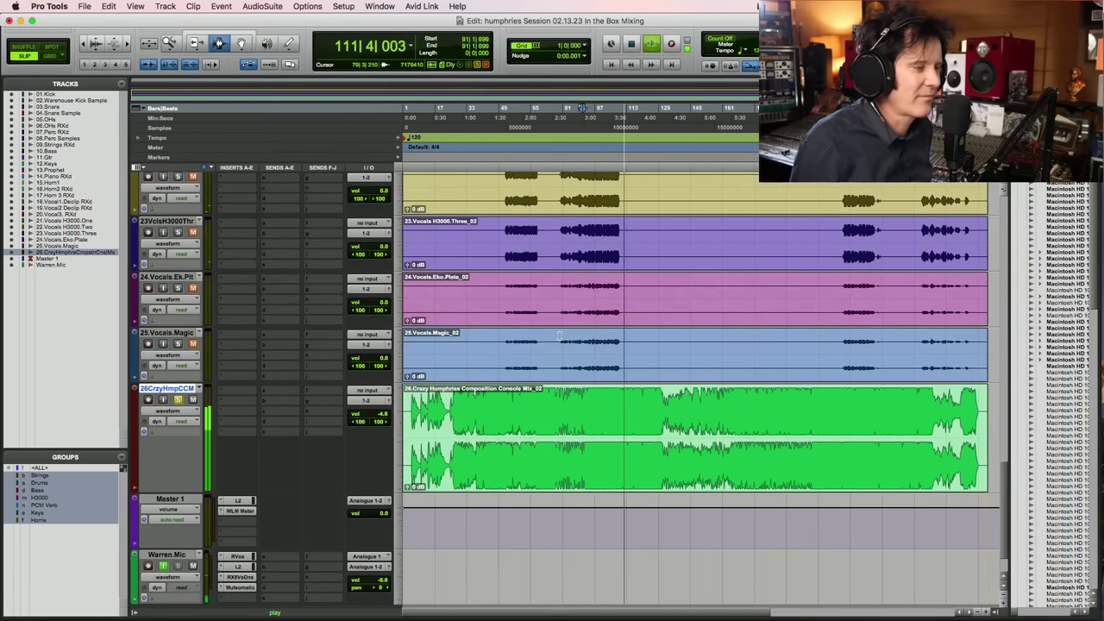
pyautogui.press('space')
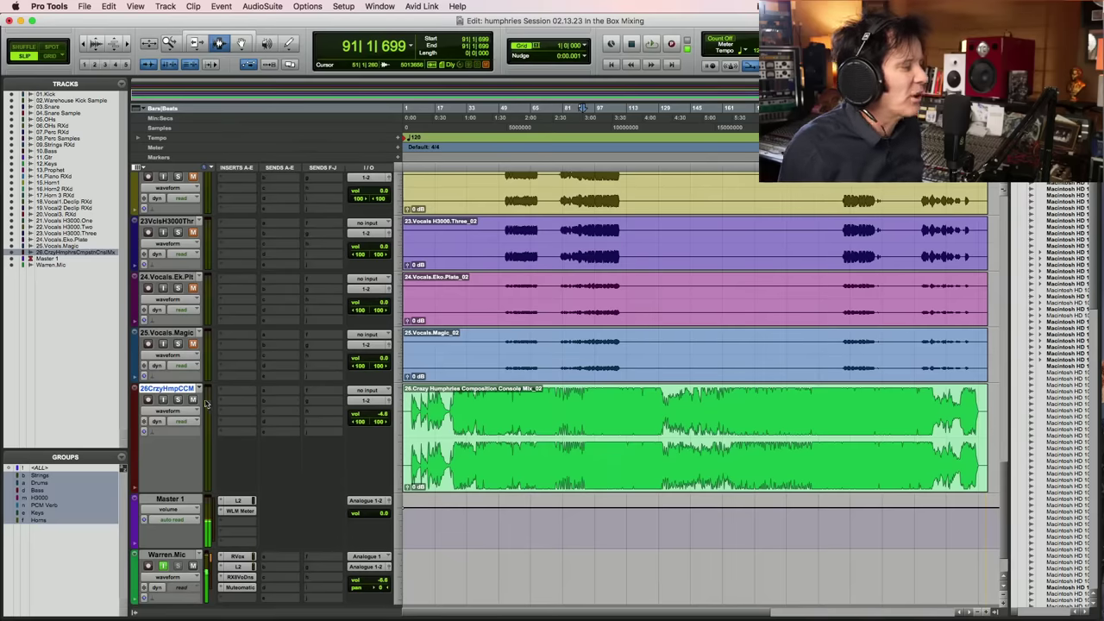
# Review the session's tracks from the drums to the master, and place the cursor at bar 67 on the Warehouse Kick Sample track
pyautogui.scroll(20, 510, 365)
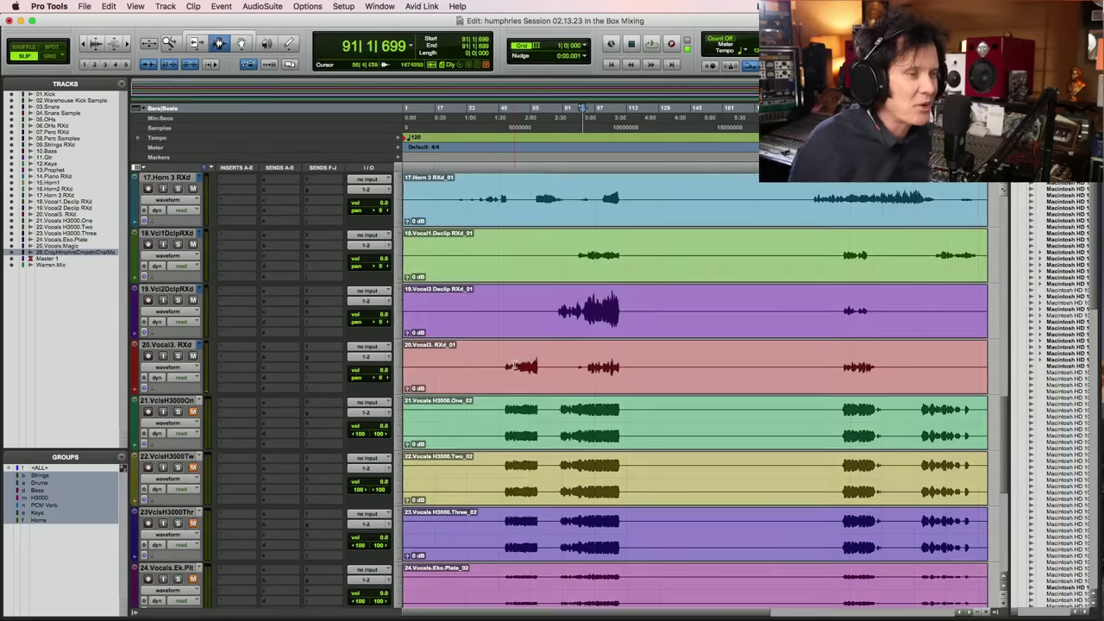
pyautogui.scroll(2, 509, 365)
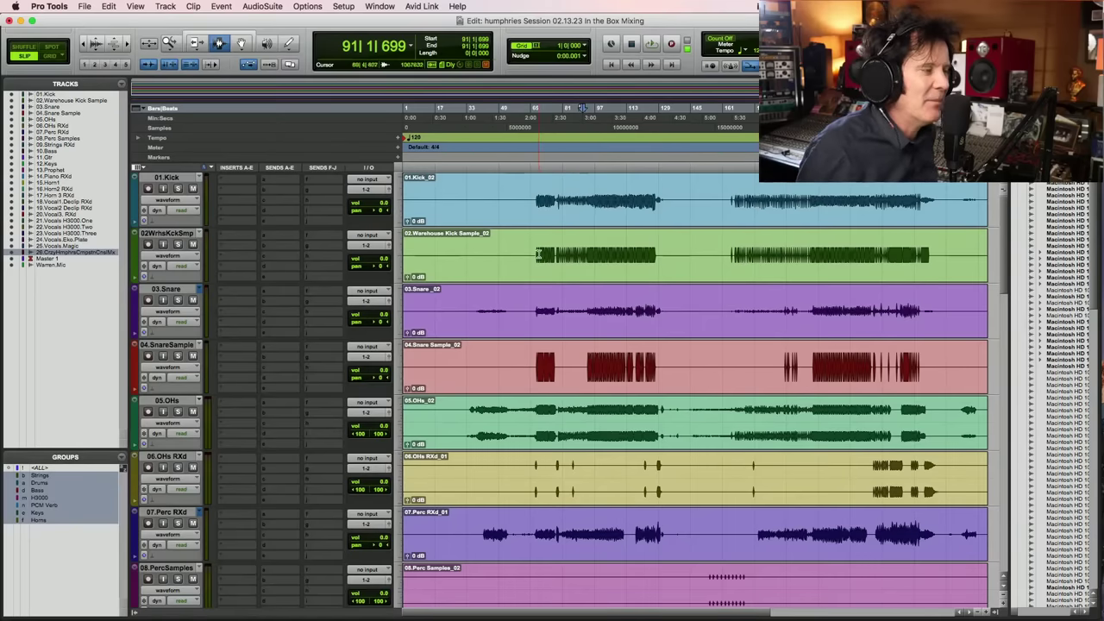
pyautogui.click(537, 253)
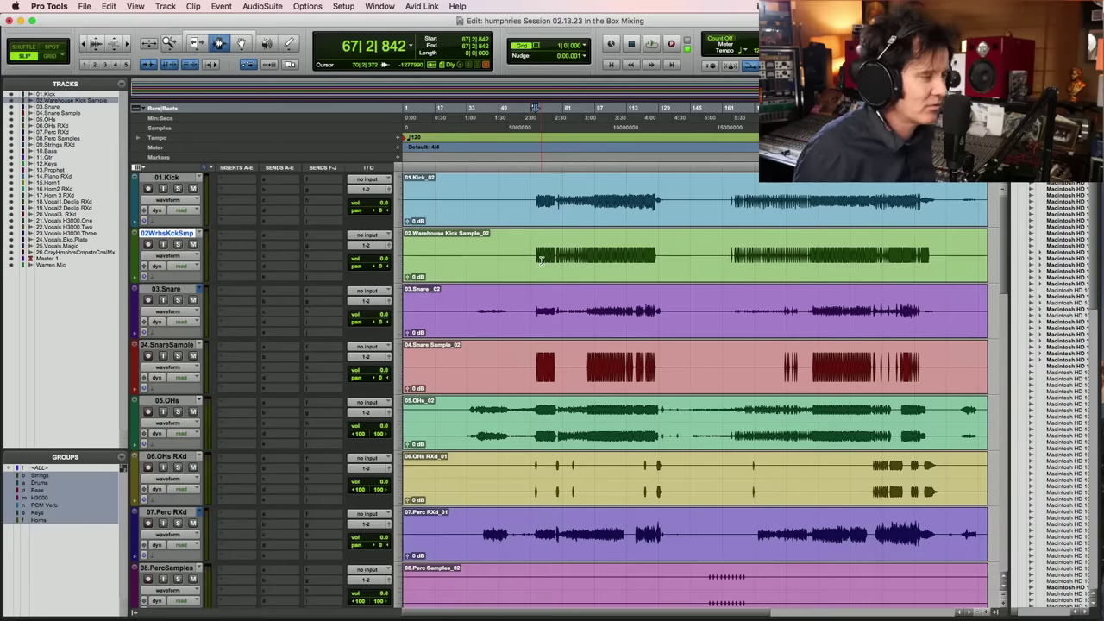
pyautogui.scroll(-15, 541, 260)
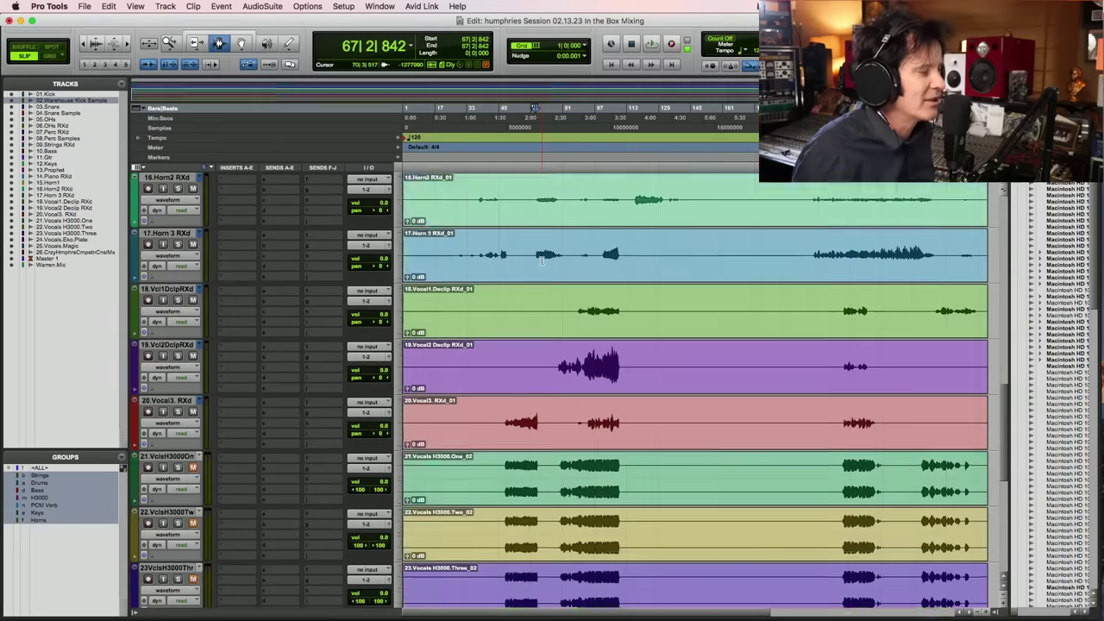
pyautogui.scroll(-6, 540, 259)
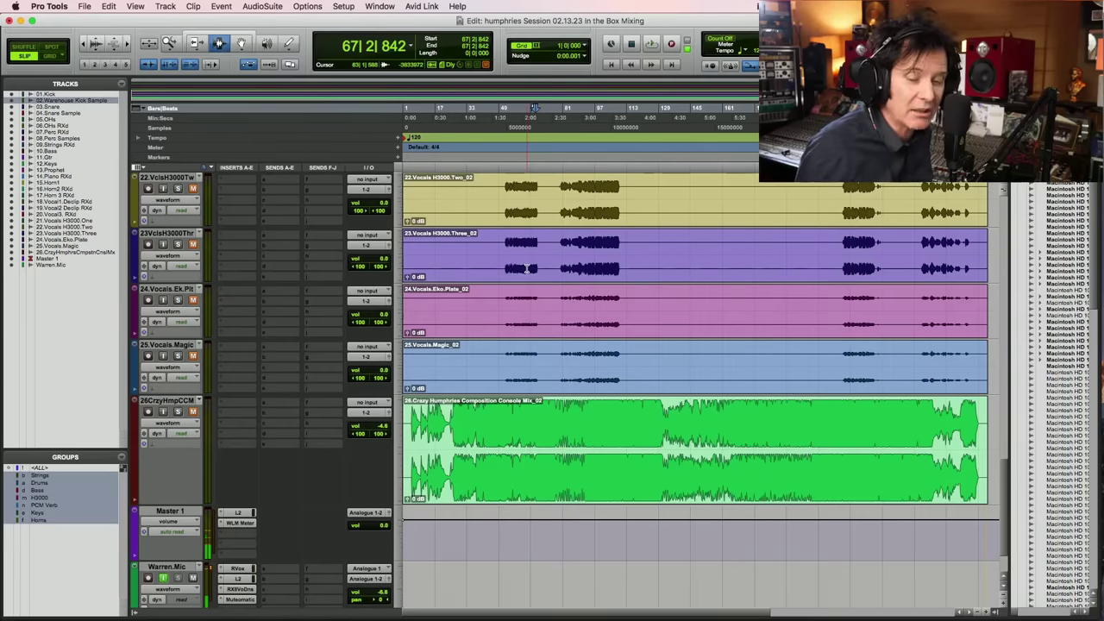
pyautogui.scroll(20, 525, 270)
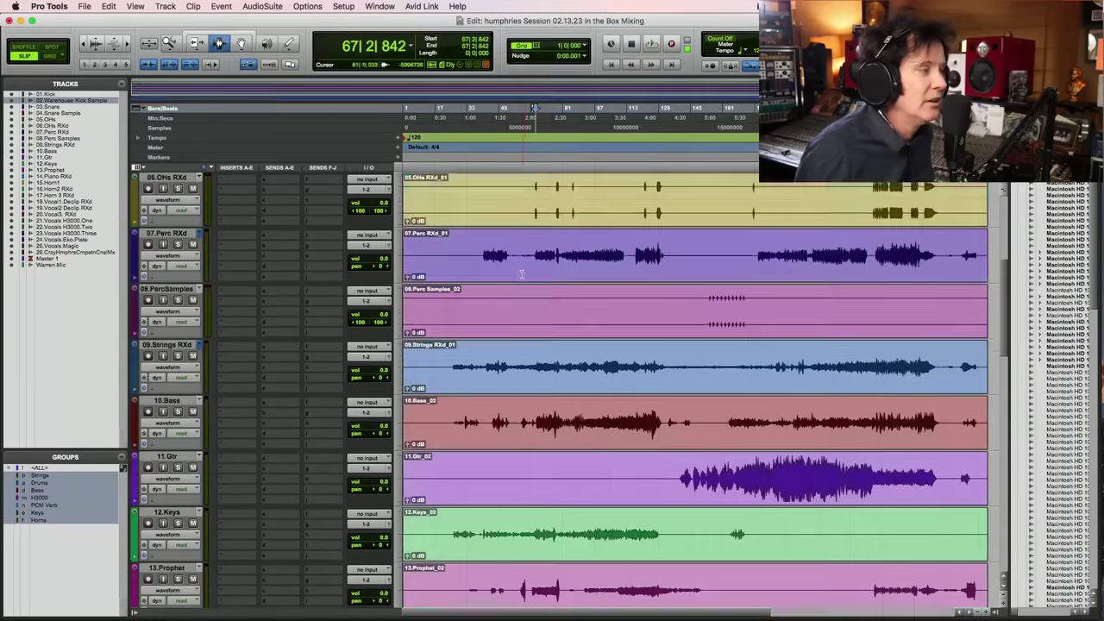
pyautogui.scroll(3, 522, 276)
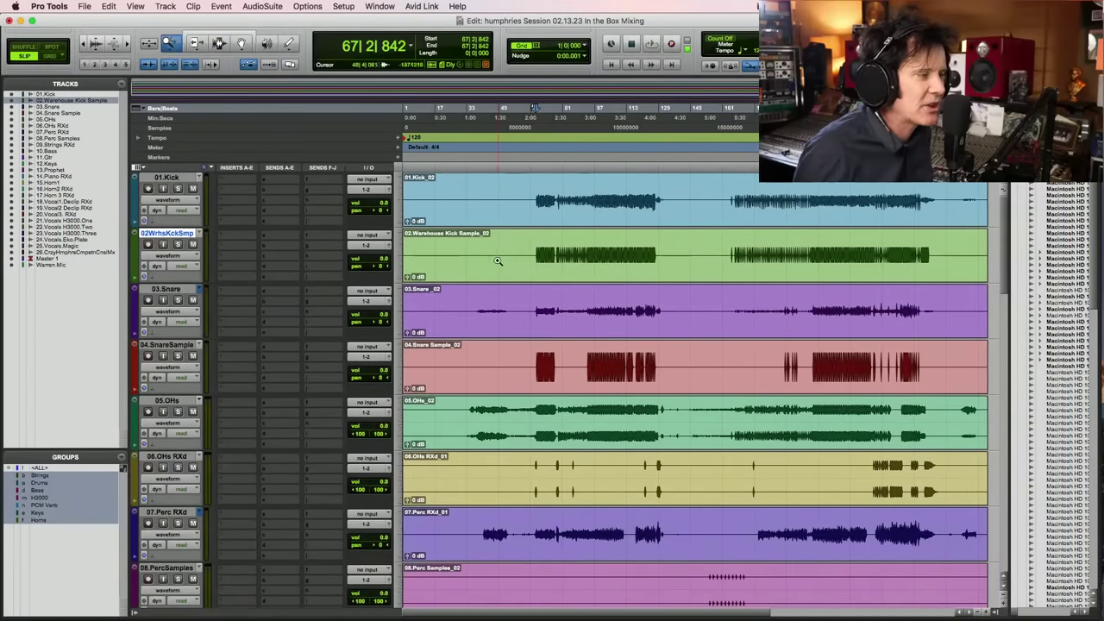
# Solo the Kick, Snare, OHs and OHs RXd tracks and play them from the drum entry at bar 67
pyautogui.moveTo(508, 237); pyautogui.dragTo(610, 237)
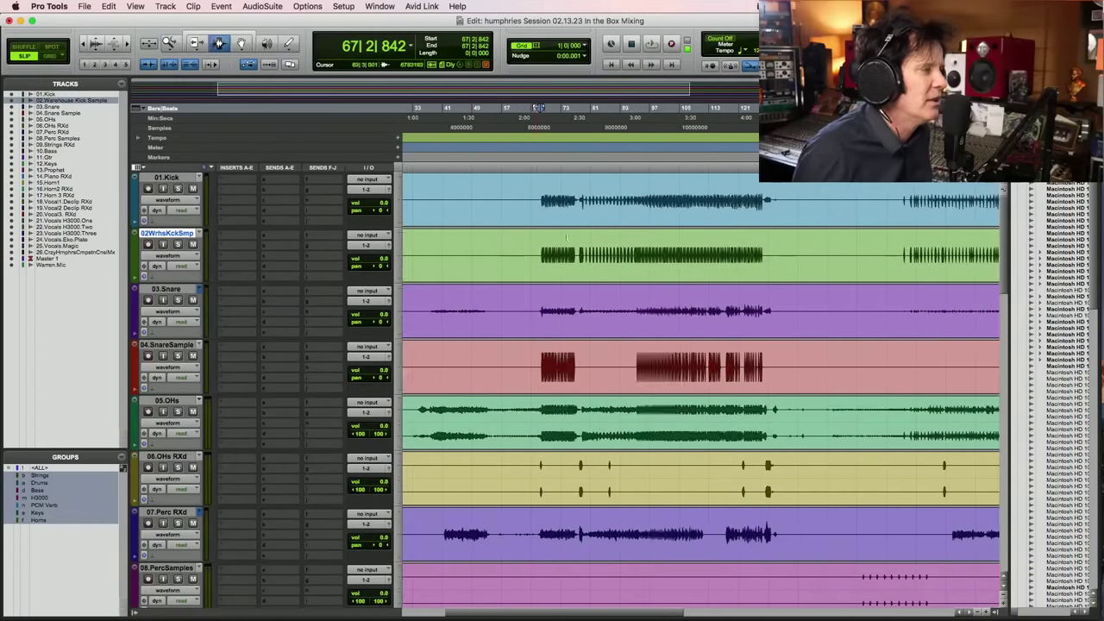
pyautogui.press('F7')
pyautogui.click(136, 198)
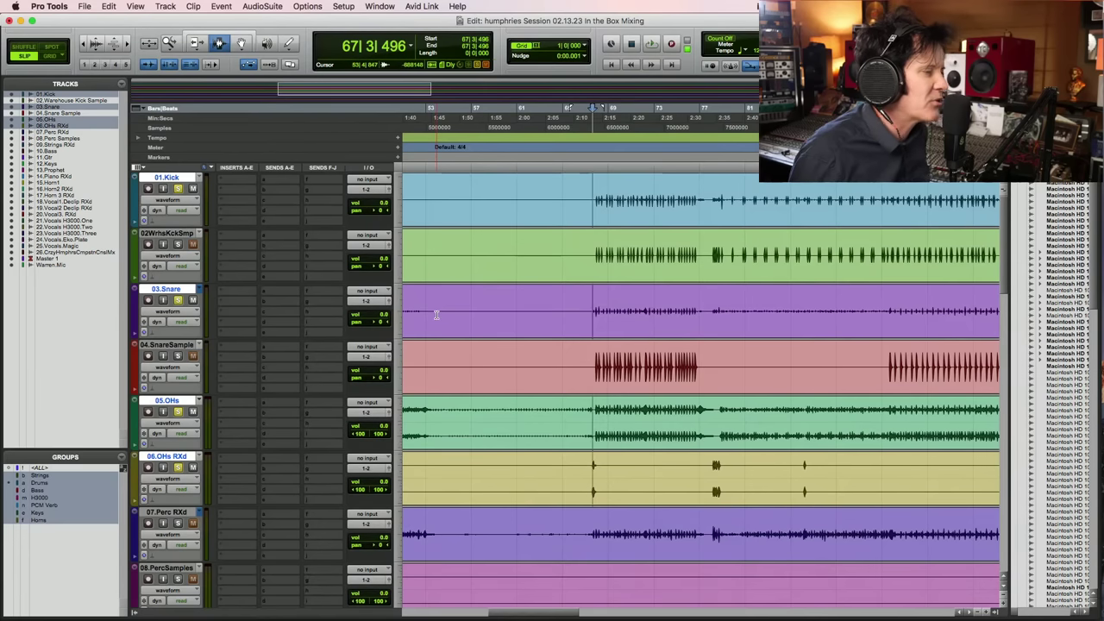
pyautogui.press('space')
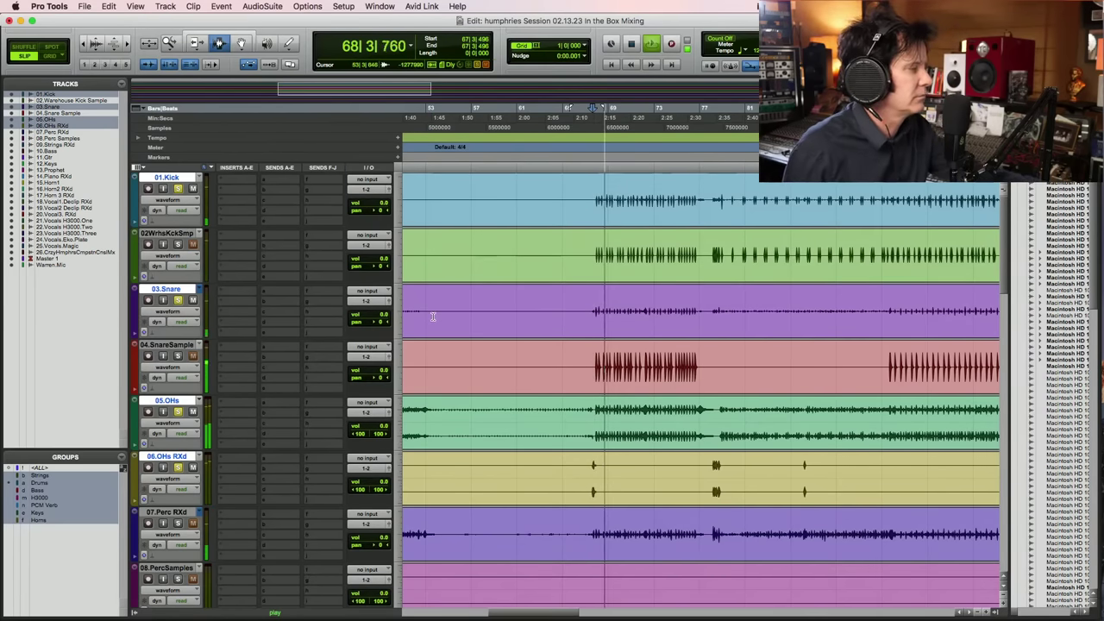
pyautogui.press('space')
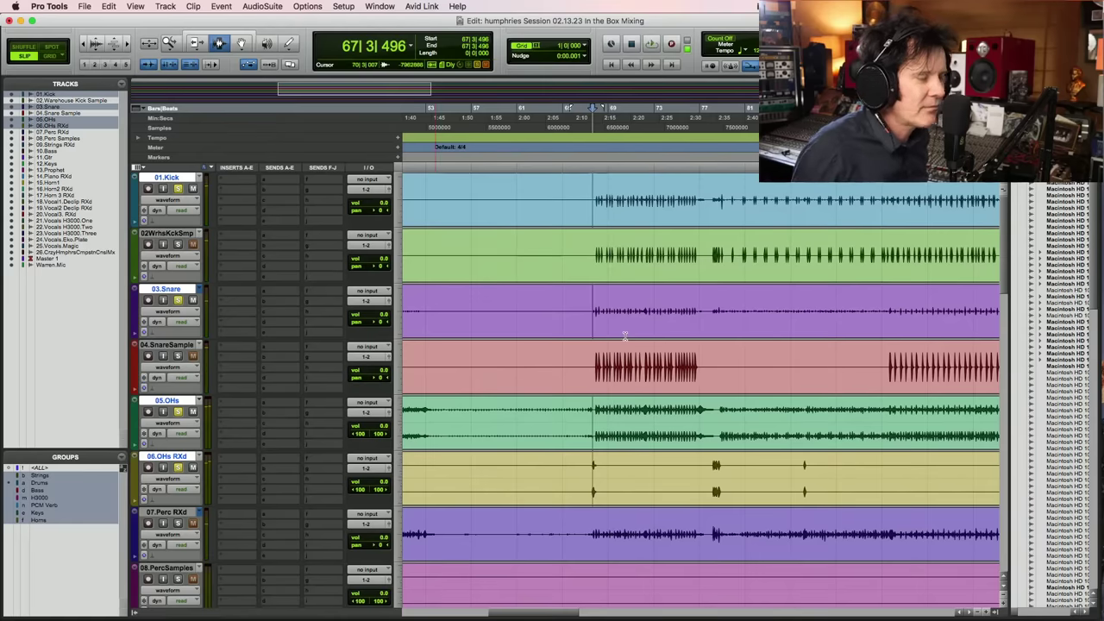
# Replay the soloed drum tracks from bar 67 and examine the first kick and snare hits up close
pyautogui.press('space')
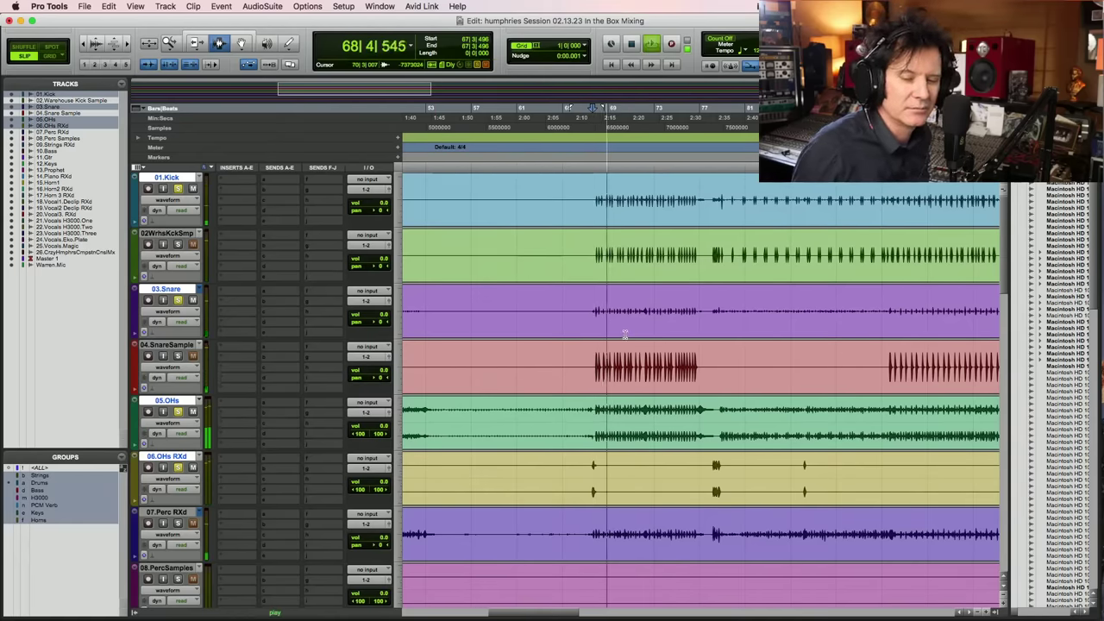
pyautogui.press('F5')
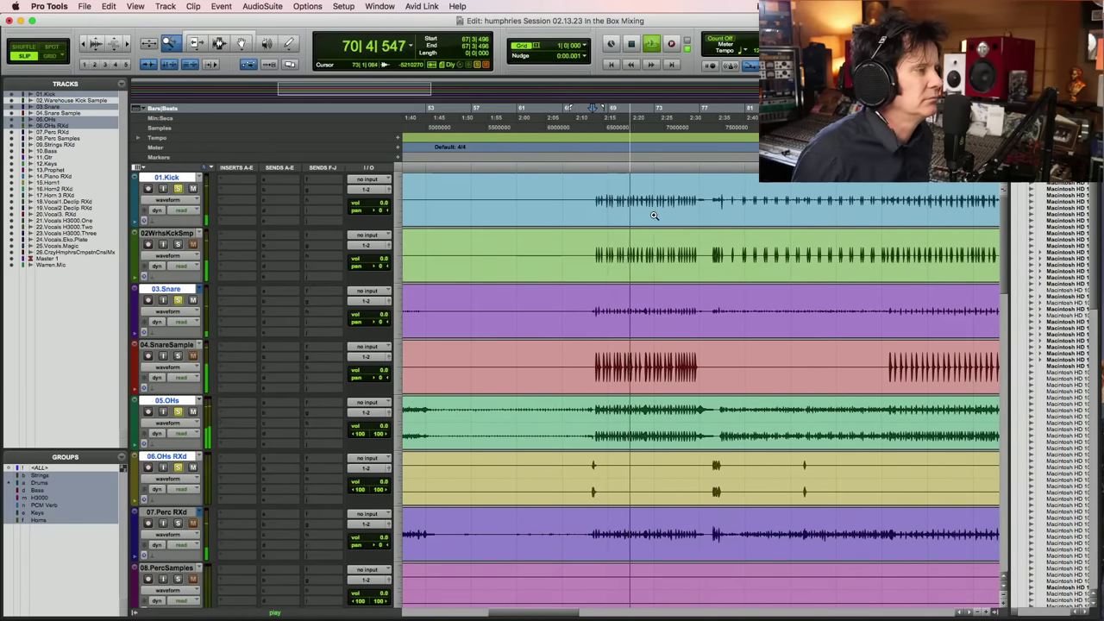
pyautogui.press('space')
pyautogui.moveTo(569, 209); pyautogui.dragTo(782, 184)
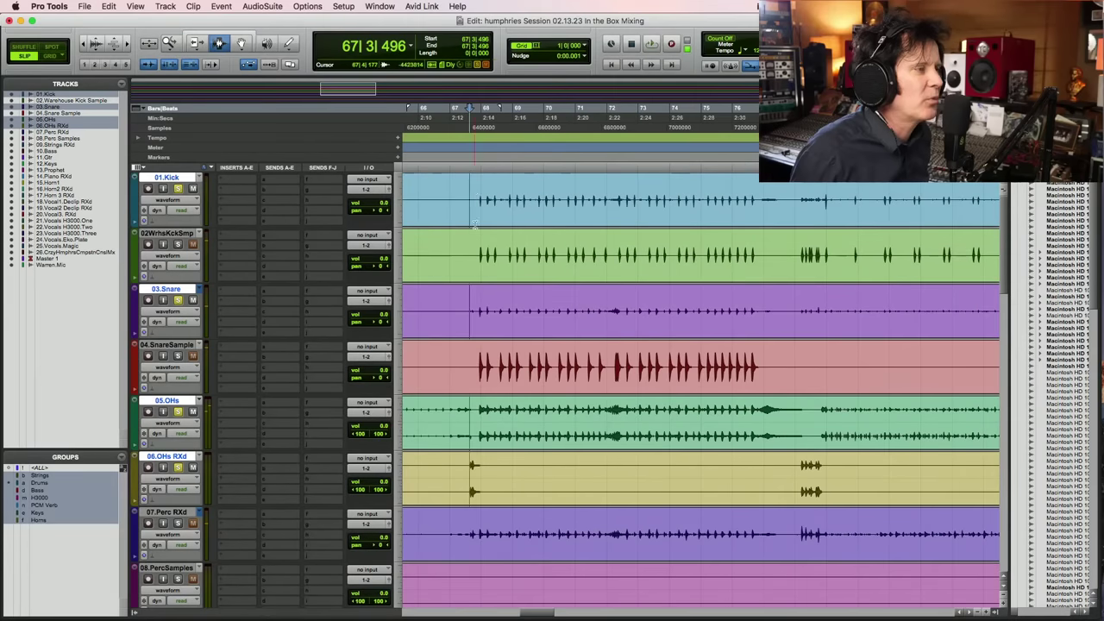
# Try a higher volume on the Kick track while playing the soloed drums from bar 67
pyautogui.click(474, 198)
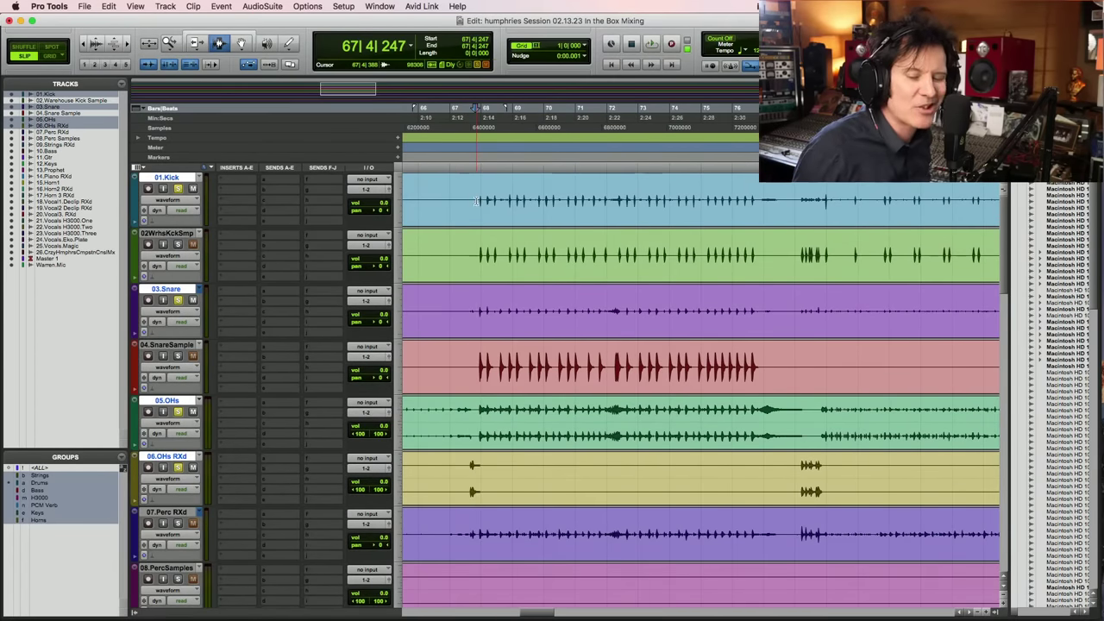
pyautogui.press('space')
pyautogui.click(377, 201)
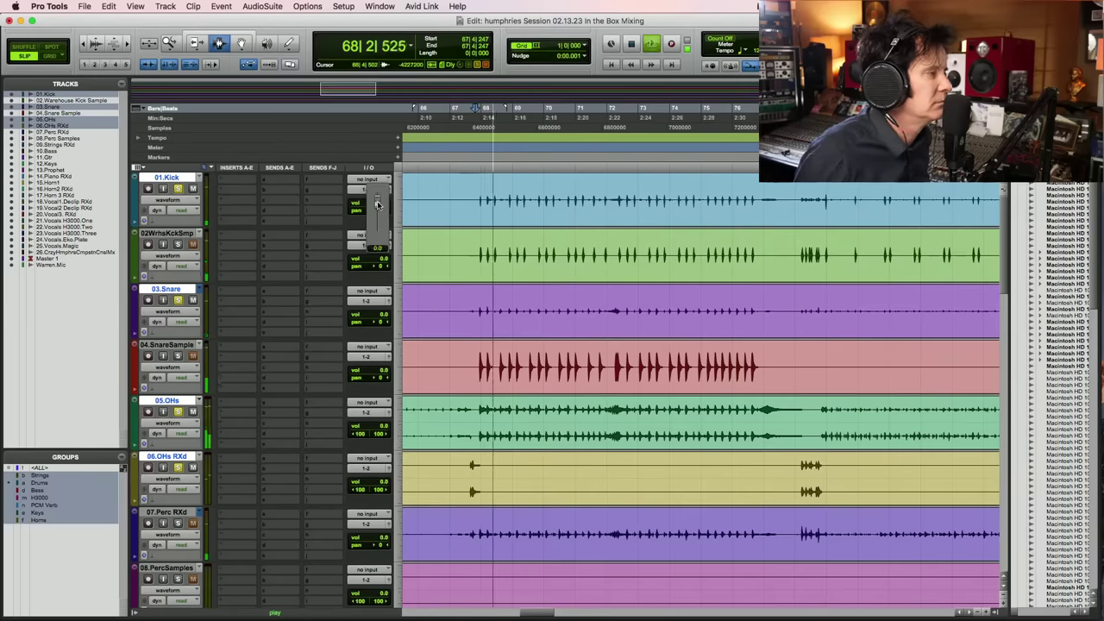
pyautogui.keyDown('alt'); pyautogui.click(377, 200); pyautogui.keyUp('alt')
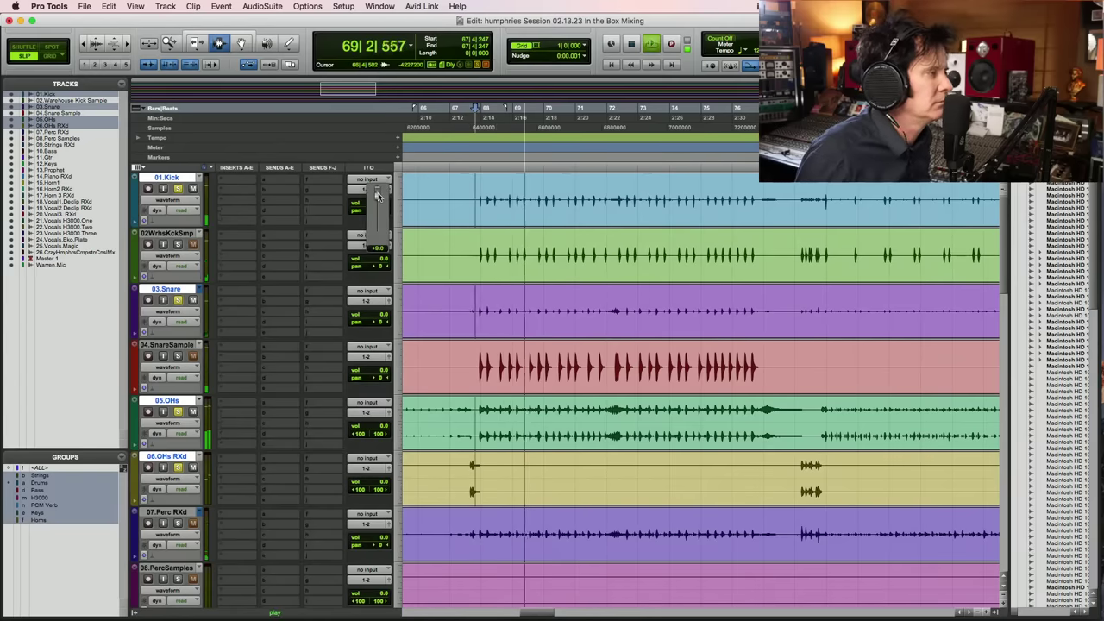
pyautogui.moveTo(377, 196); pyautogui.dragTo(386, 208)
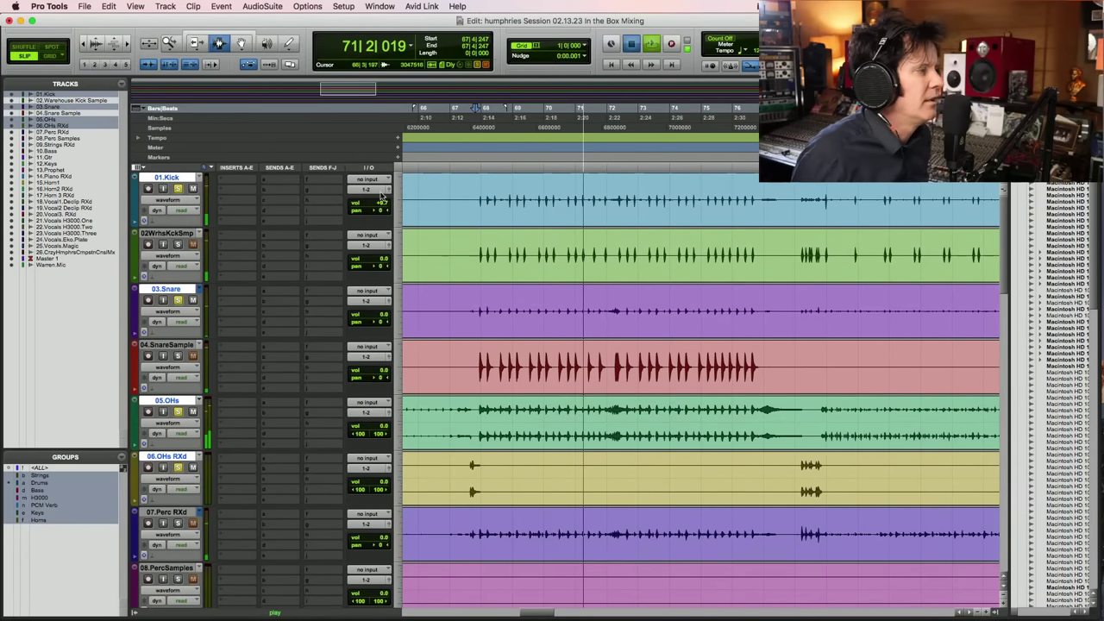
pyautogui.press('space')
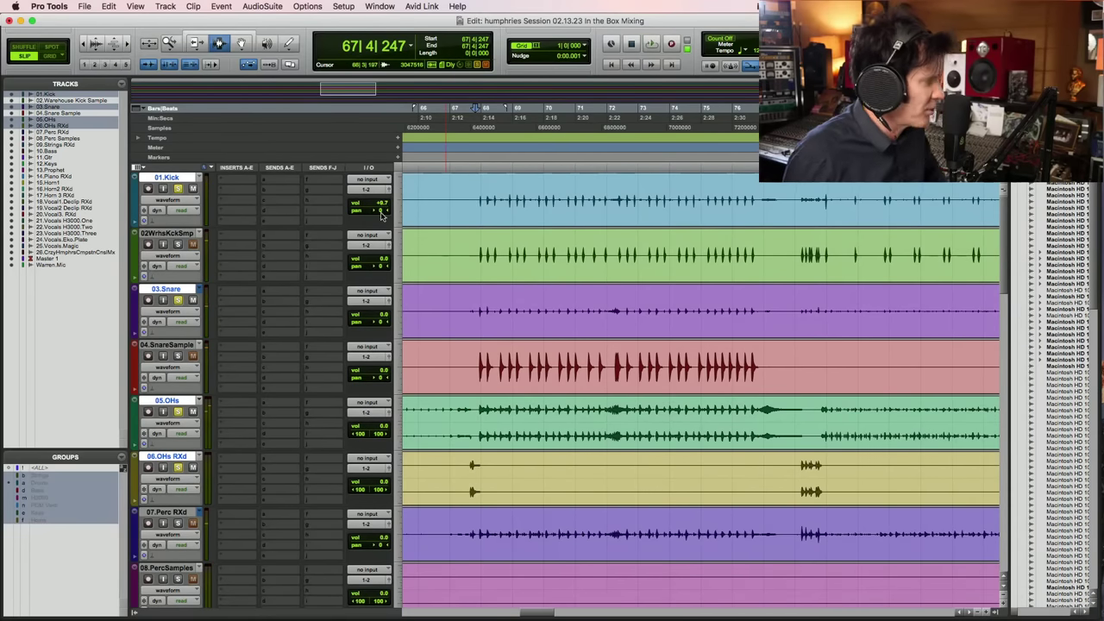
pyautogui.click(229, 180)
pyautogui.moveTo(356, 18)
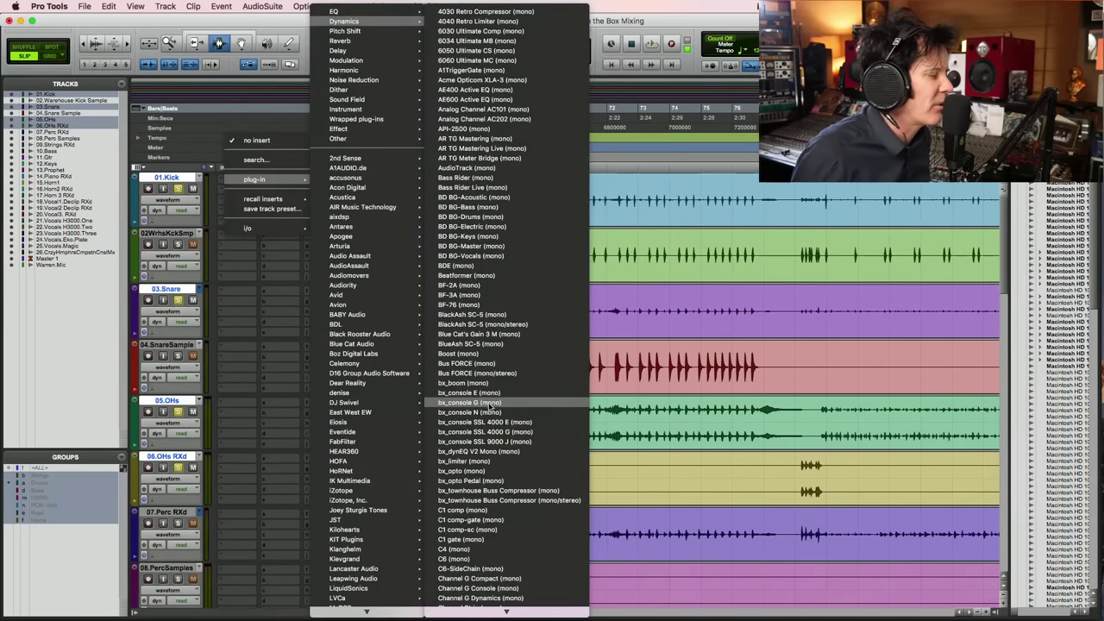
pyautogui.scroll(-5, 492, 406)
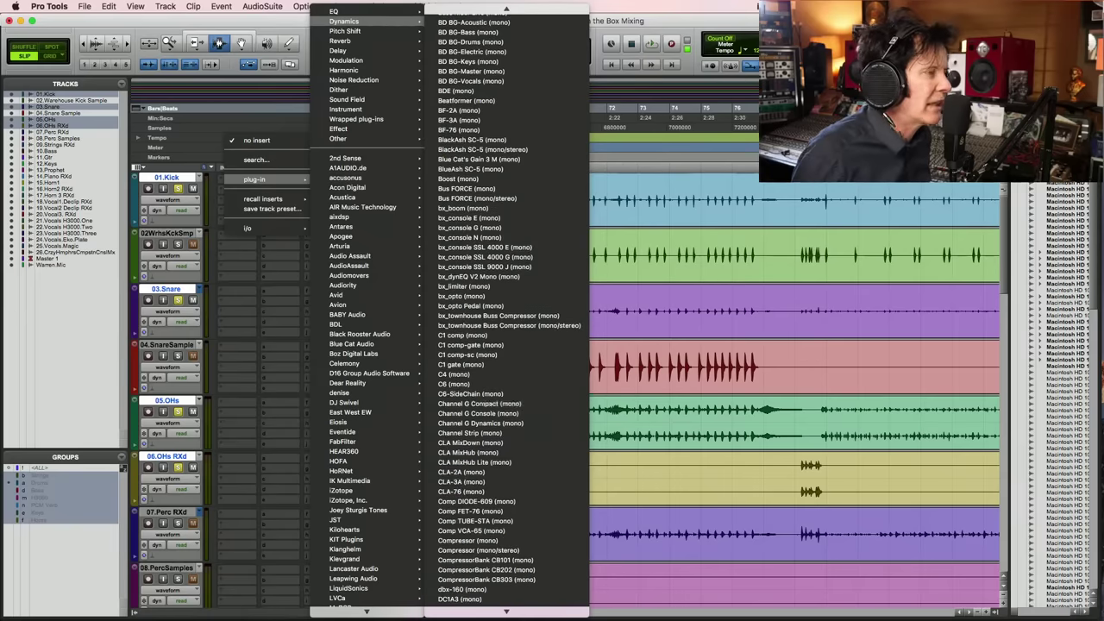
pyautogui.click(725, 226)
# Select the entire Kick clip and raise its clip gain by roughly 6 to 7 dB
pyautogui.tripleClick(727, 216)
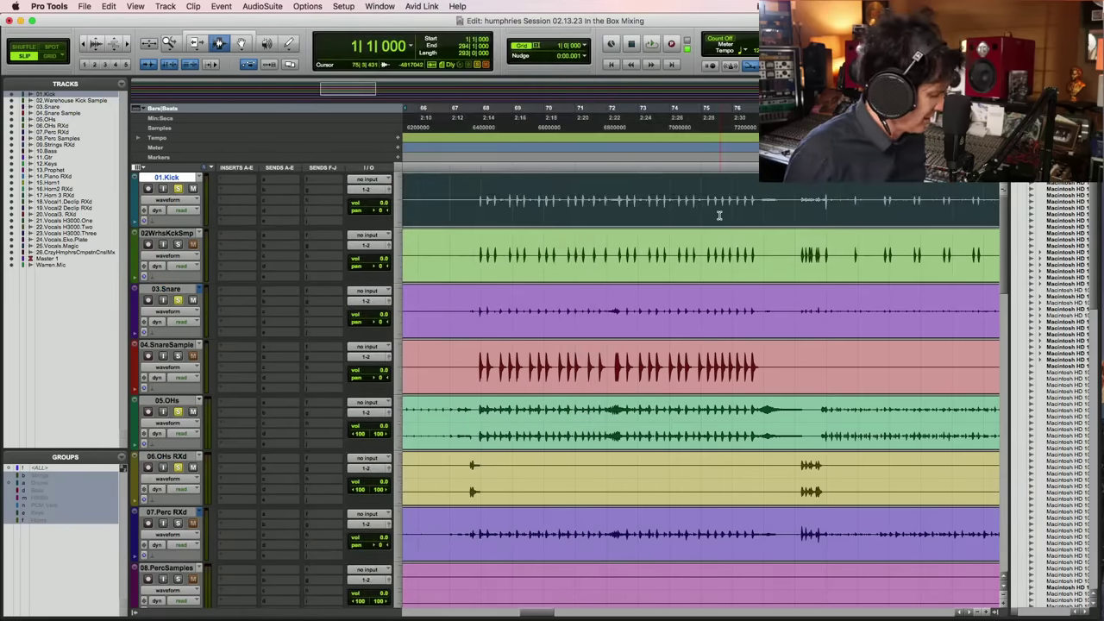
pyautogui.hotkey('alt', 'a')
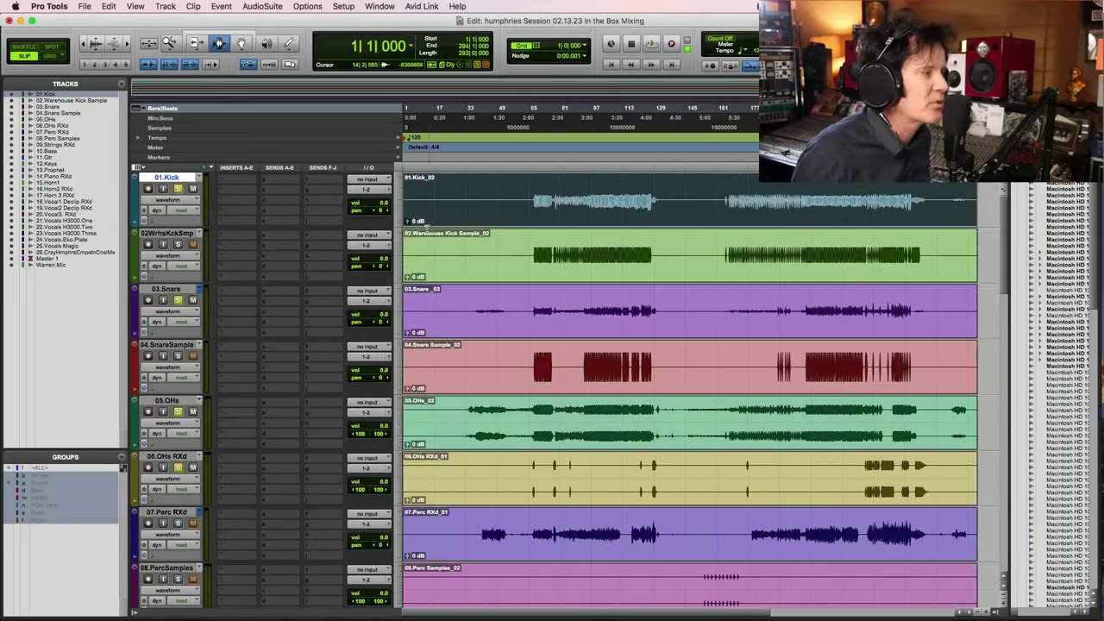
pyautogui.moveTo(407, 221); pyautogui.dragTo(407, 221)
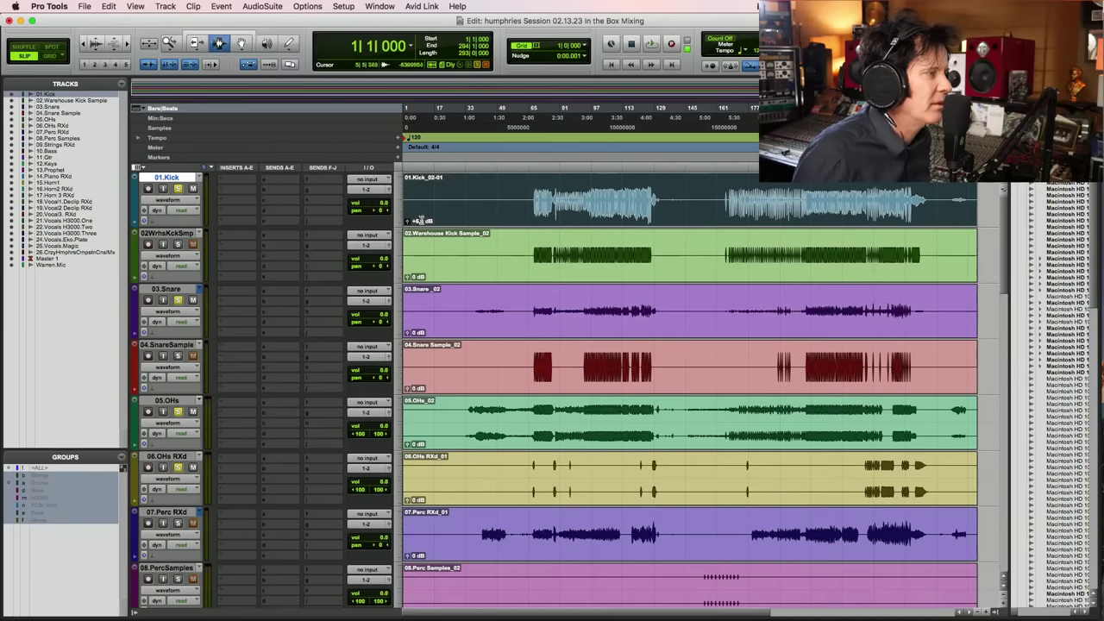
# Place the cursor late in bar 66, just before the drum entry, and audition the soloed drums with the boosted Kick clip
pyautogui.hotkey('alt', 'f')
pyautogui.click(436, 202)
pyautogui.press('space')
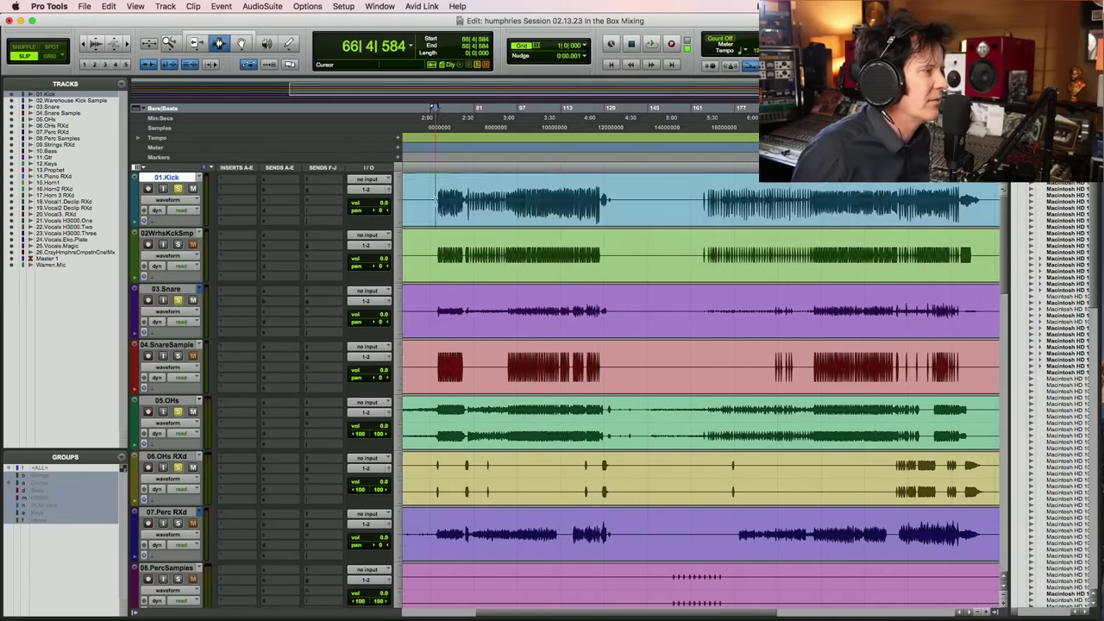
pyautogui.press('super+bracketright')
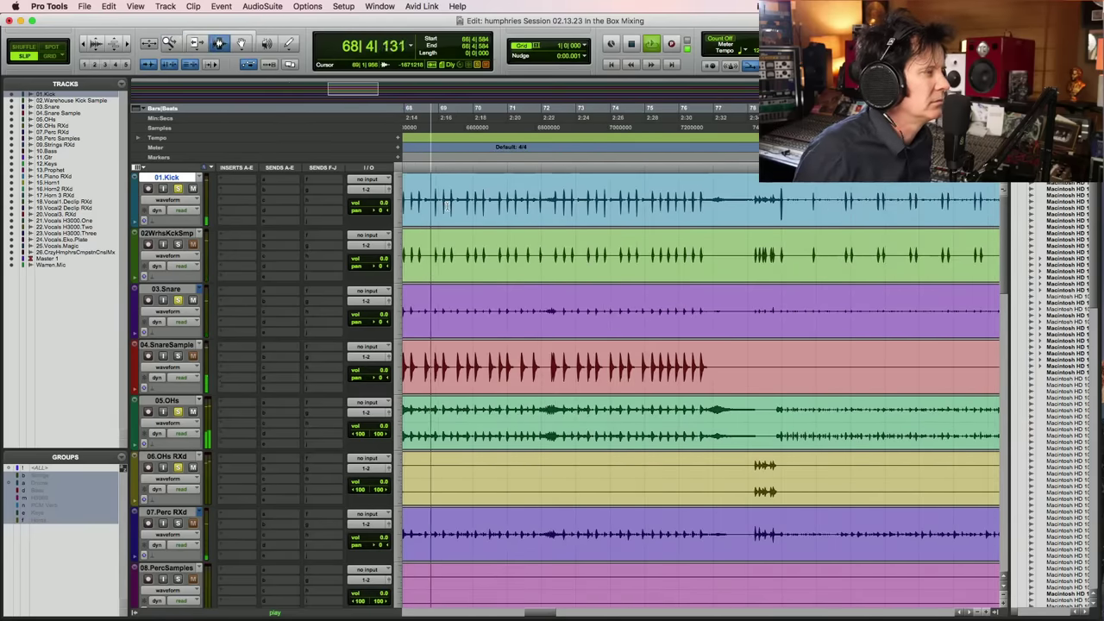
pyautogui.press('super+bracketleft')
pyautogui.press('super+bracketleft')
pyautogui.press('super+bracketleft')
pyautogui.press('super+bracketleft')
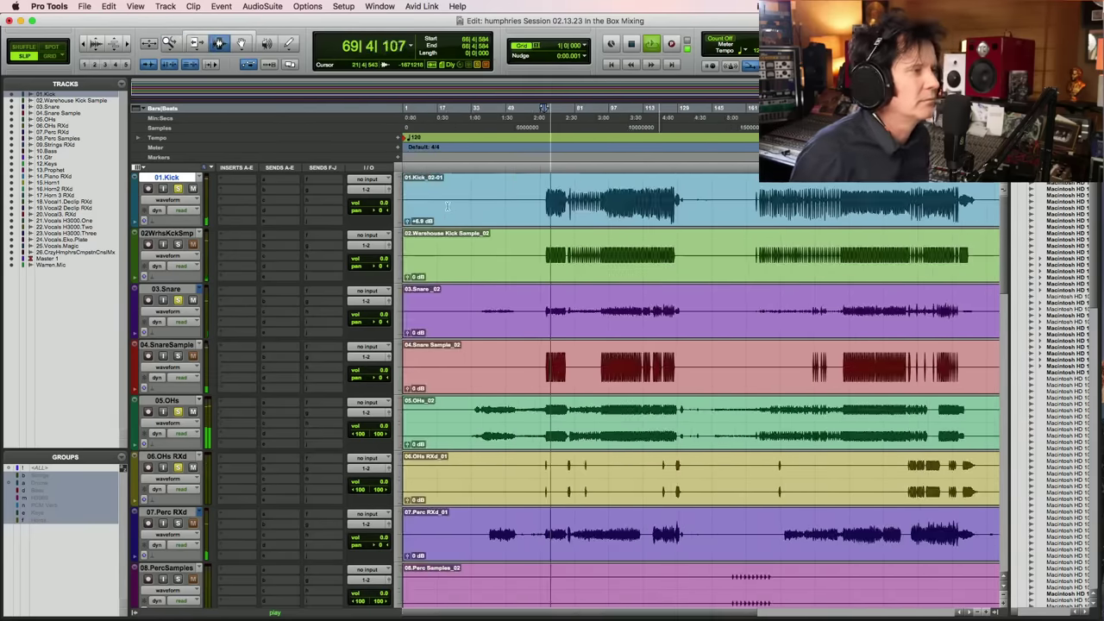
pyautogui.press('space')
# Set the Kick track's volume to +5.4 while playing the soloed drums from bar 66
pyautogui.moveTo(384, 204); pyautogui.dragTo(386, 201)
pyautogui.press('space')
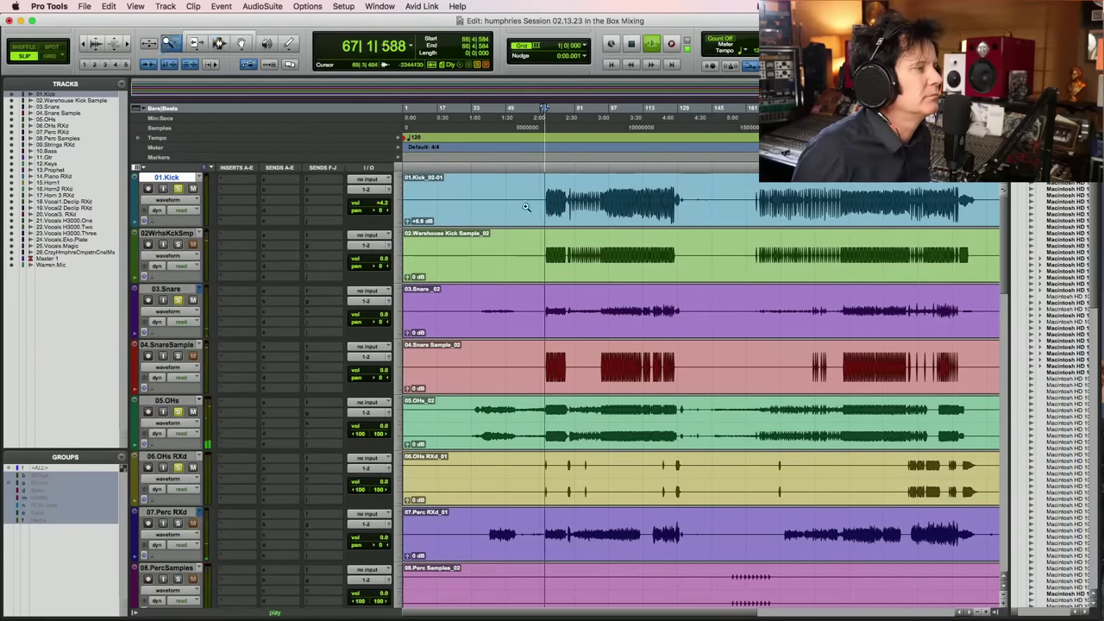
pyautogui.press('super+bracketright')
pyautogui.press('super+bracketright')
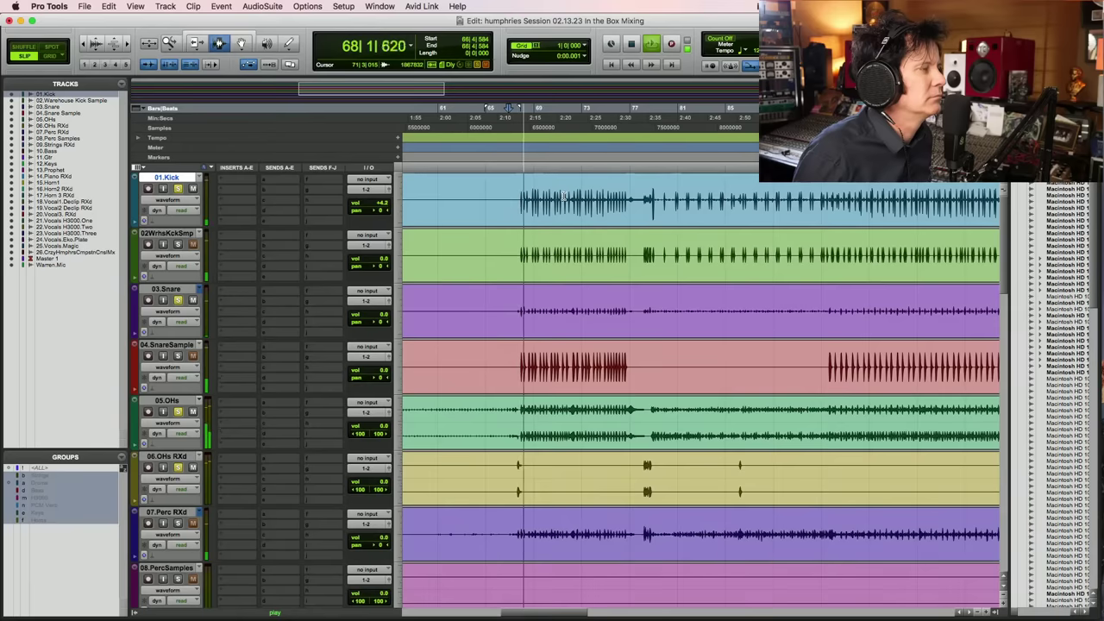
pyautogui.moveTo(386, 204); pyautogui.dragTo(385, 203)
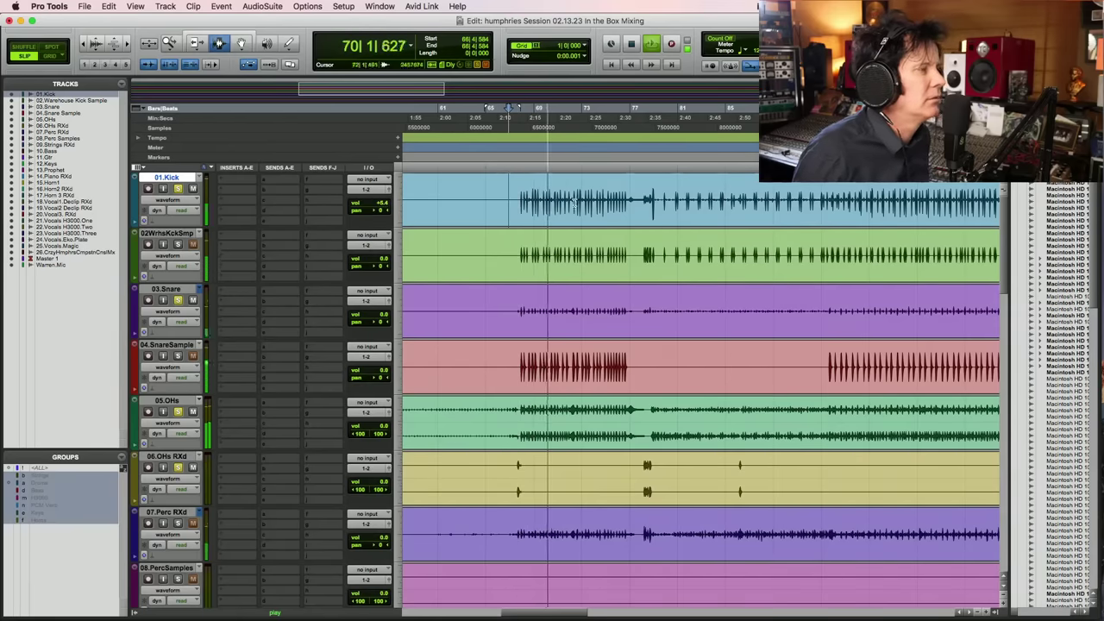
pyautogui.press('super+bracketright')
pyautogui.press('super+bracketright')
pyautogui.press('space')
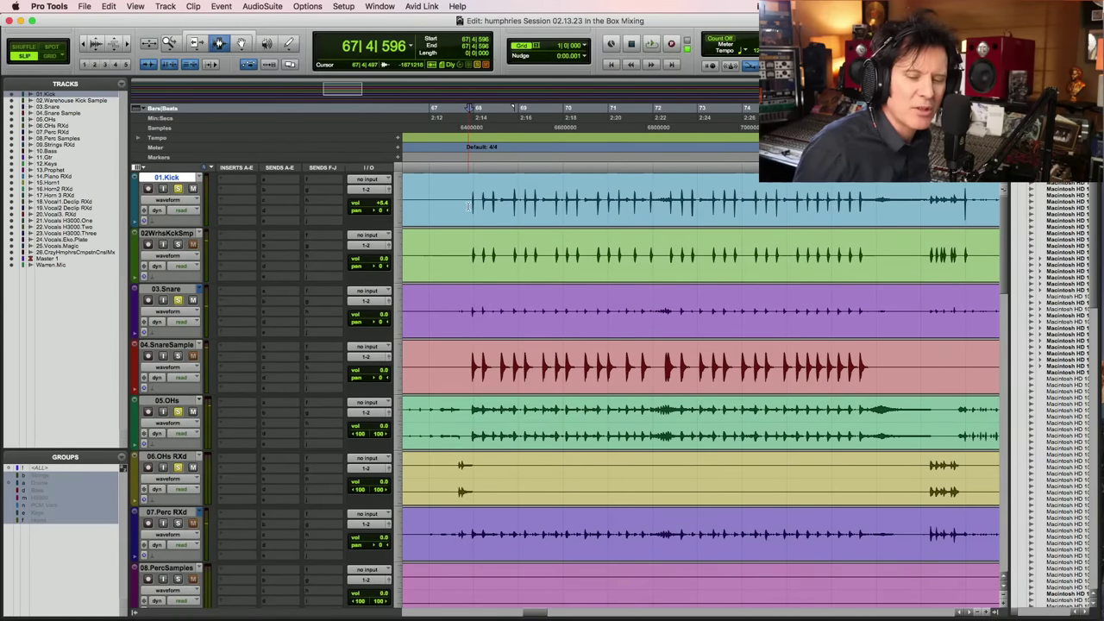
# Replay the soloed drums from the end of bar 67 to judge the kick balance, and stop playback
pyautogui.press('space')
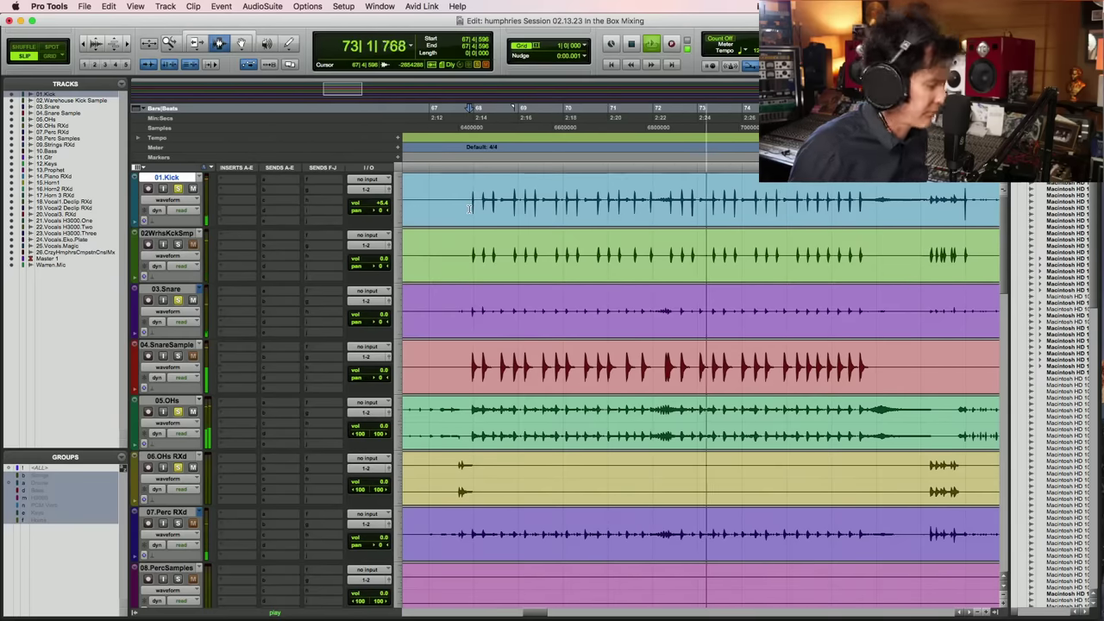
pyautogui.press('super+bracketleft')
pyautogui.press('super+bracketleft')
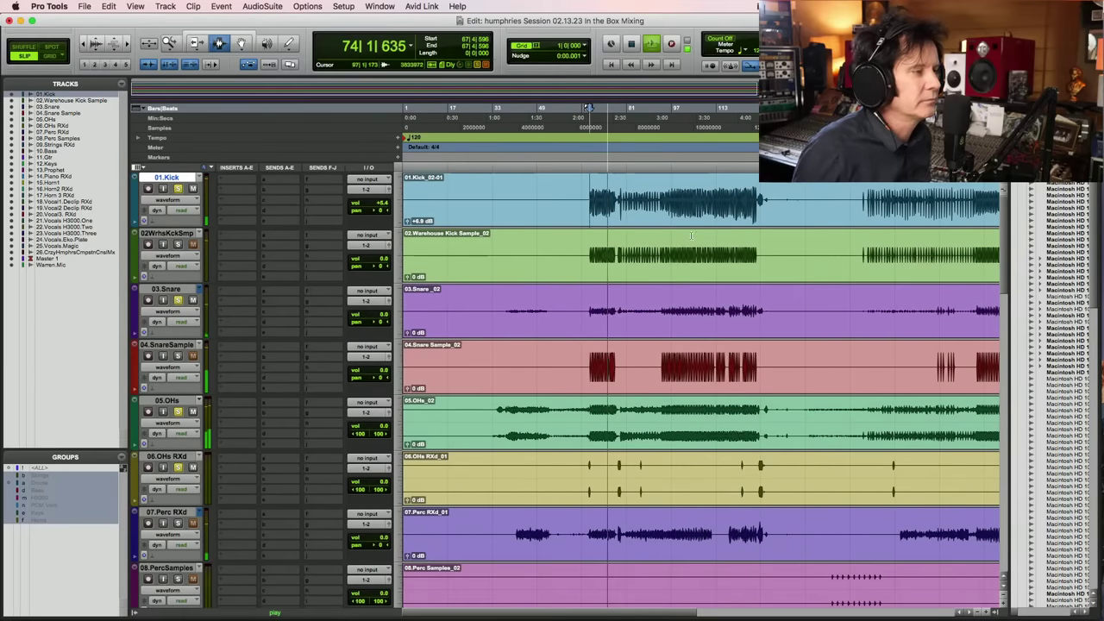
pyautogui.press('space')
# Place the cursor on the Kick track at bar 92, just before the snare sample returns, and save the session
pyautogui.moveTo(574, 202); pyautogui.dragTo(782, 185)
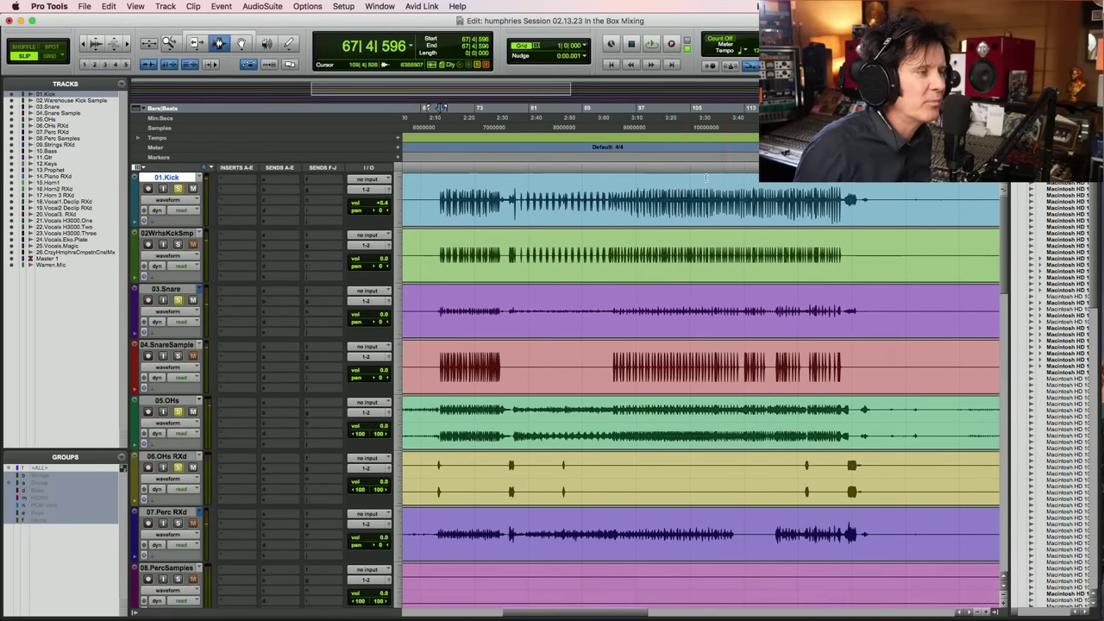
pyautogui.click(600, 198)
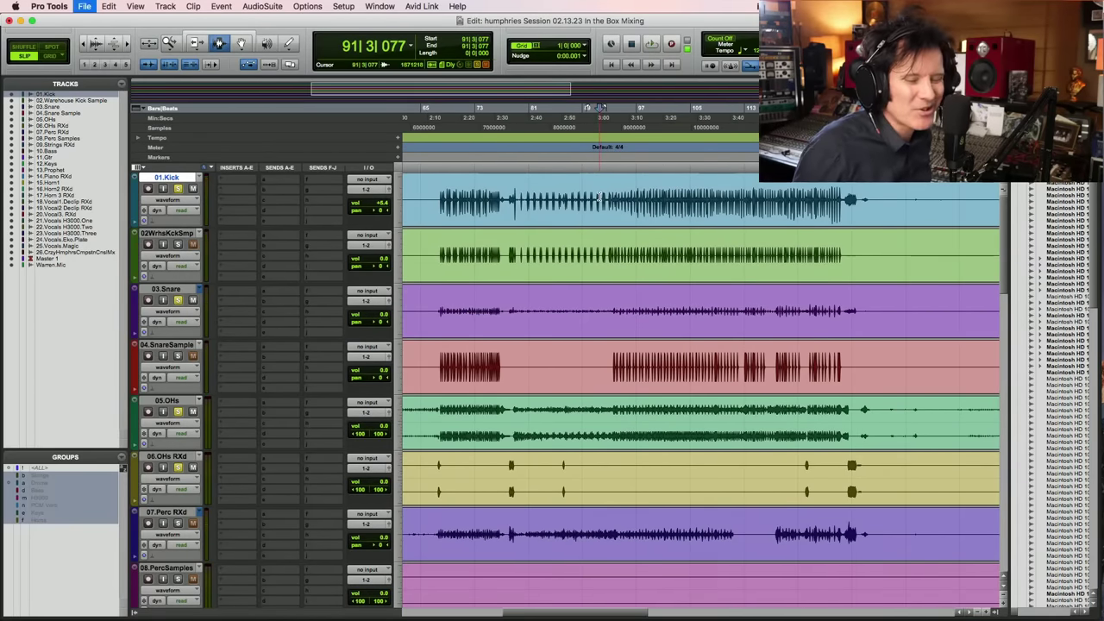
pyautogui.click(602, 205)
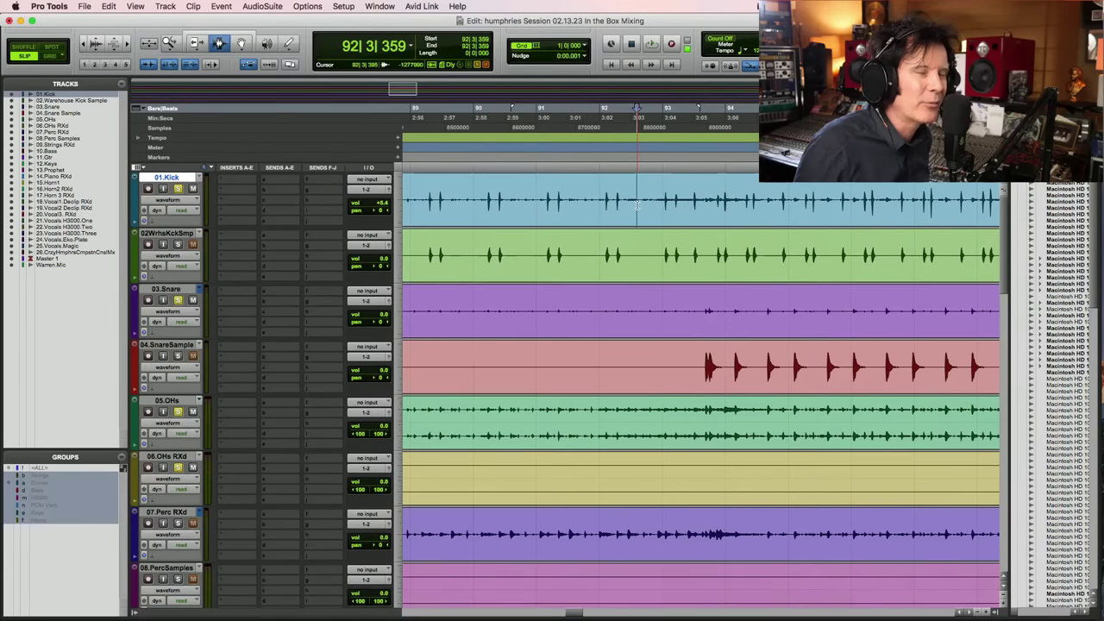
pyautogui.press('super+s')
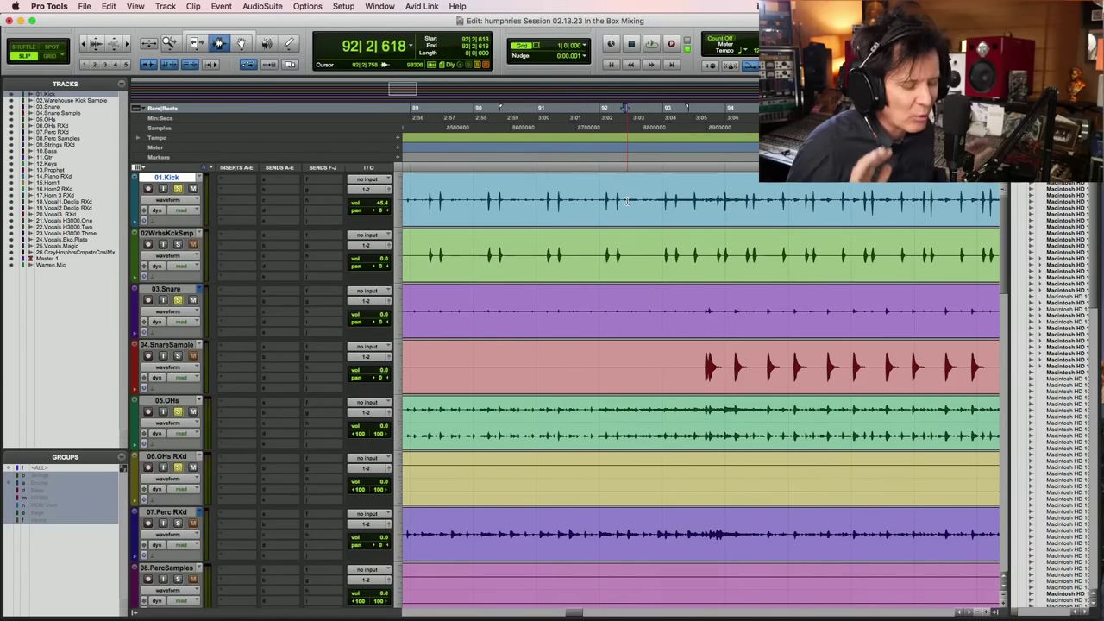
# Audition the soloed drums from bar 92 through the snare sample's return, and stop playback
pyautogui.press('space')
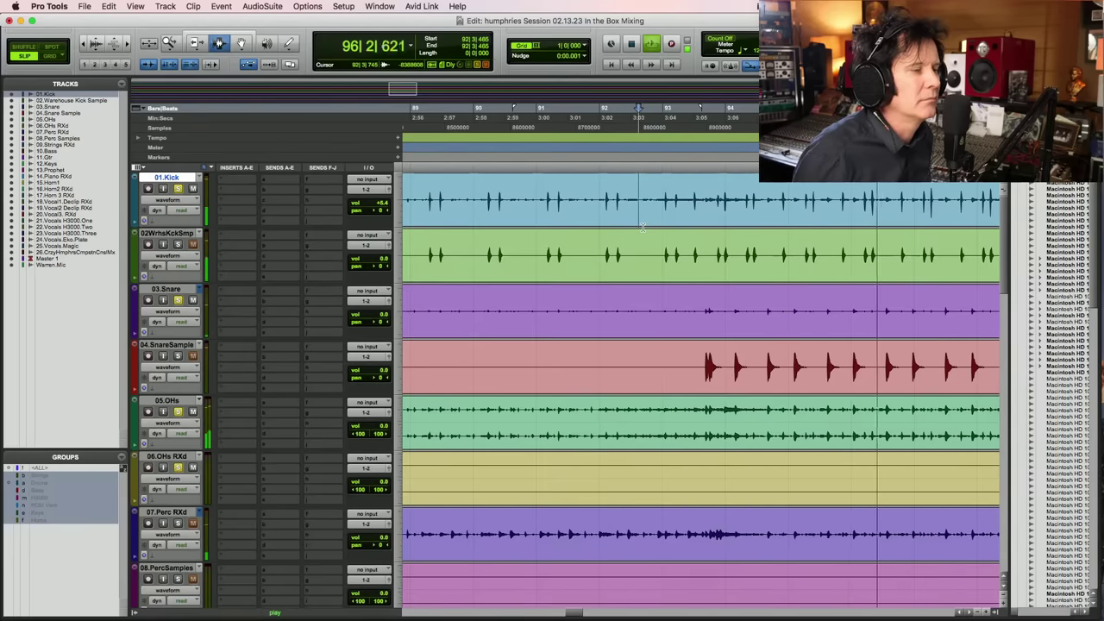
pyautogui.press('r')
pyautogui.press('r')
pyautogui.press('space')
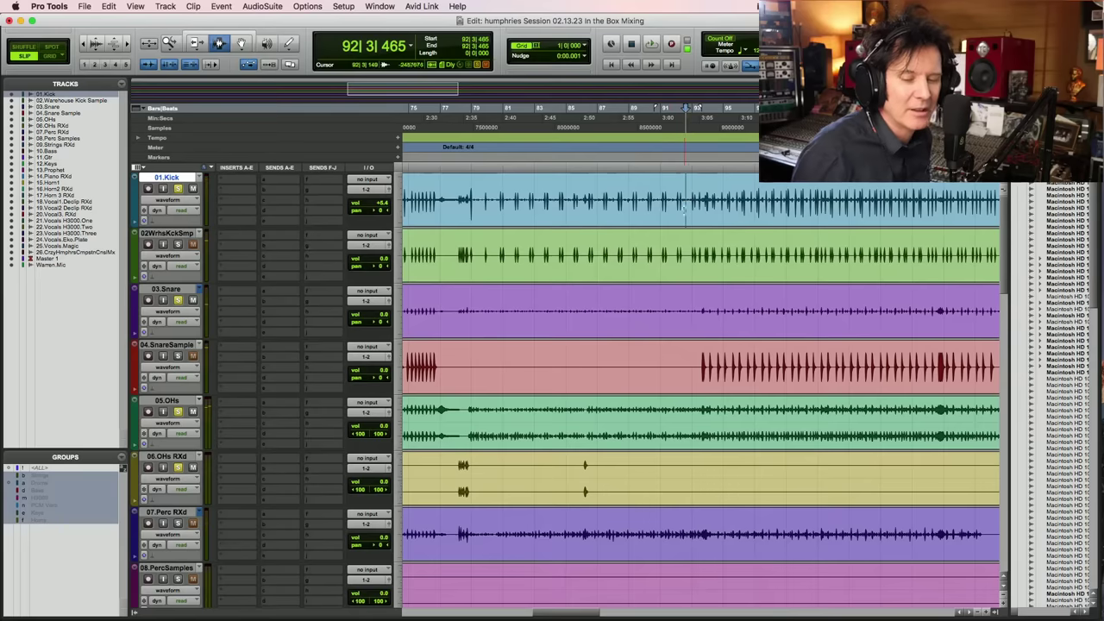
# Solo the Warehouse Kick Sample track with the other drums and set its volume to -11.2 while playing from bar 92
pyautogui.press('space')
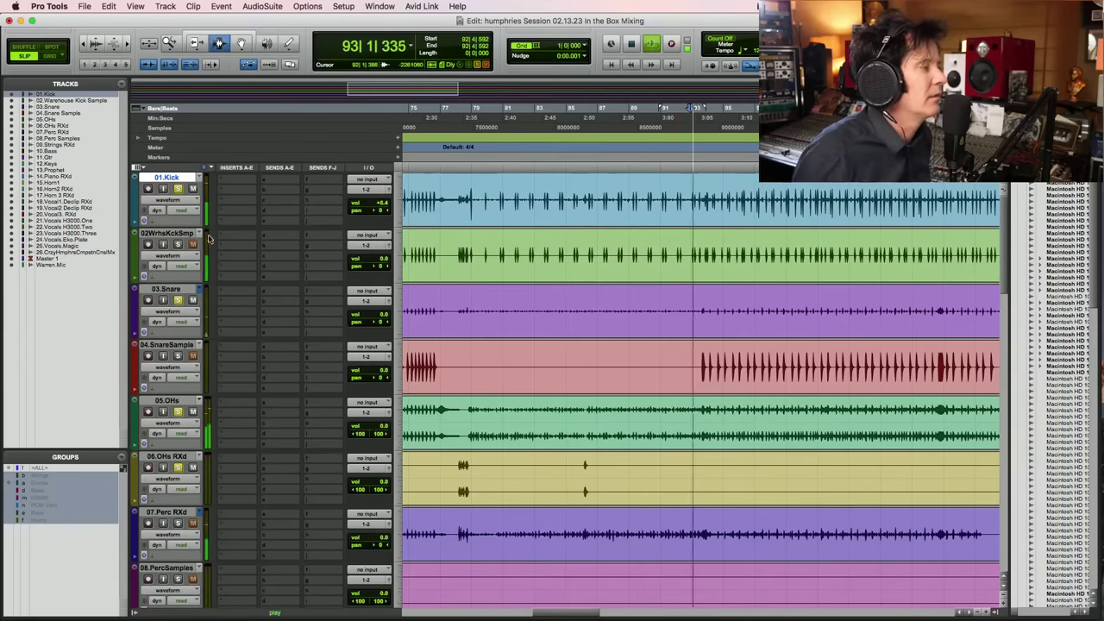
pyautogui.press('space')
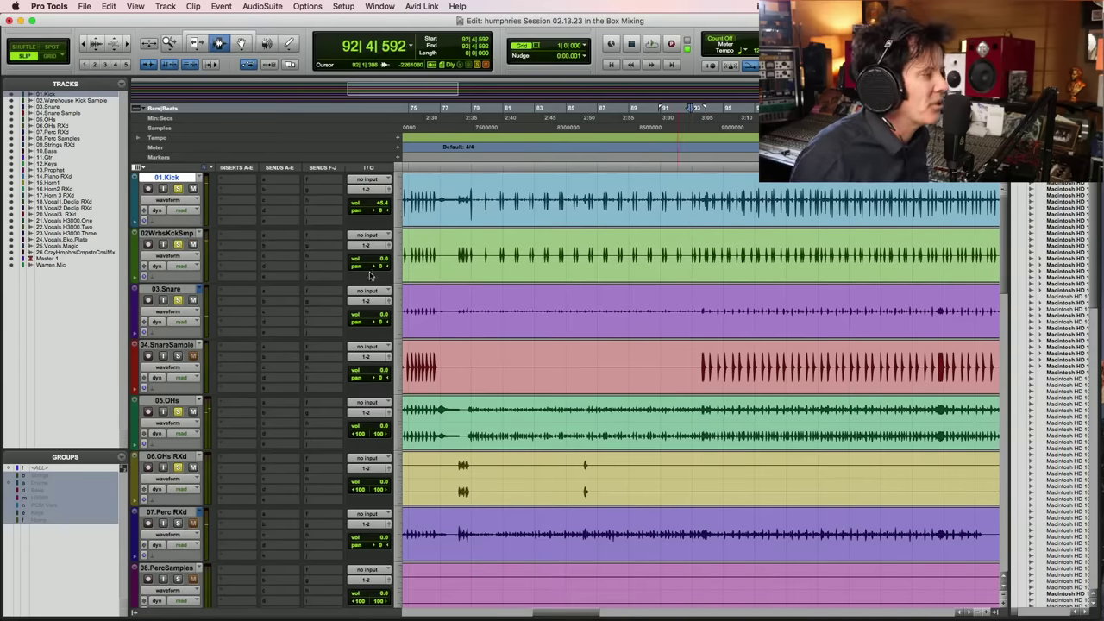
pyautogui.press('space')
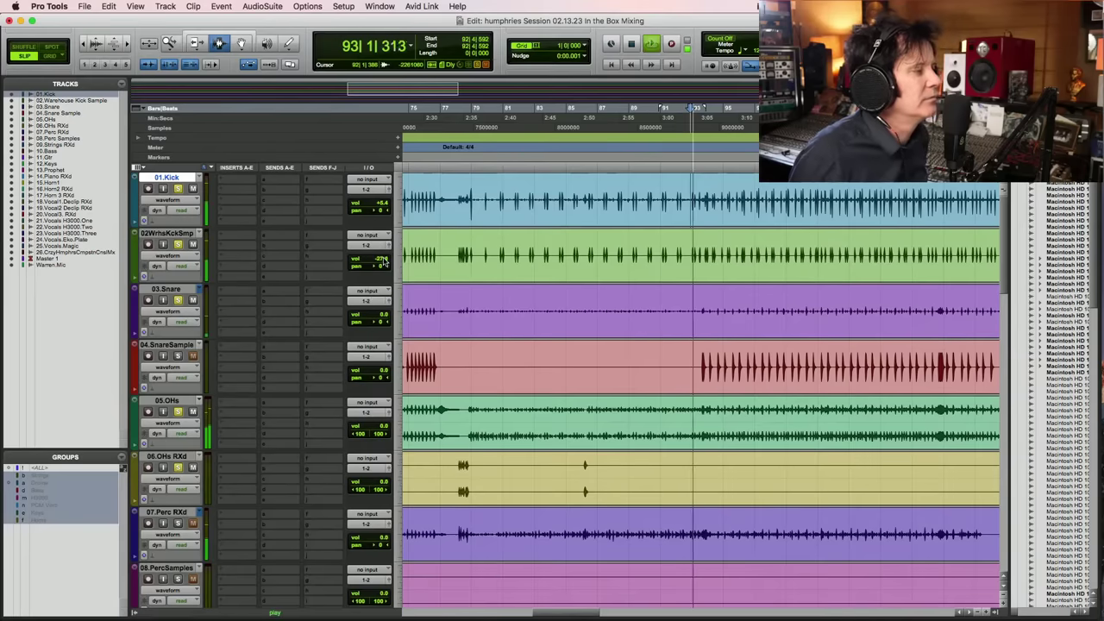
pyautogui.click(384, 259)
pyautogui.moveTo(384, 260); pyautogui.dragTo(385, 248)
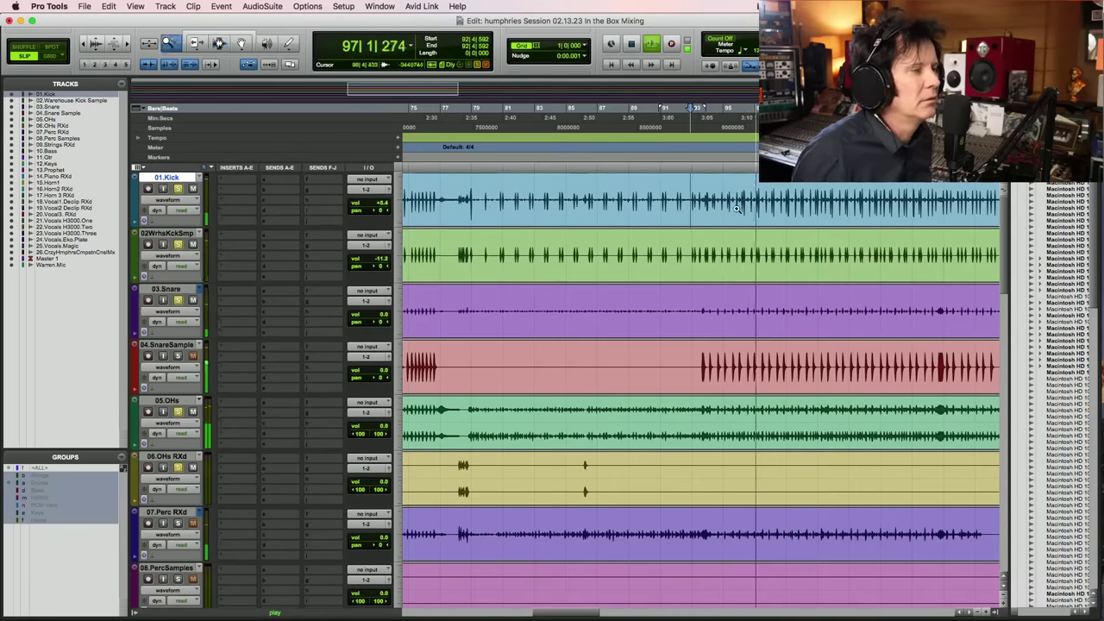
# Examine up close how the Kick and Warehouse Kick Sample waveforms line up around bar 97 during playback
pyautogui.hotkey('ctrl', ']')
pyautogui.hotkey('ctrl', ']')
pyautogui.hotkey('ctrl', ']')
pyautogui.press('F5')
pyautogui.moveTo(670, 207); pyautogui.dragTo(705, 212)
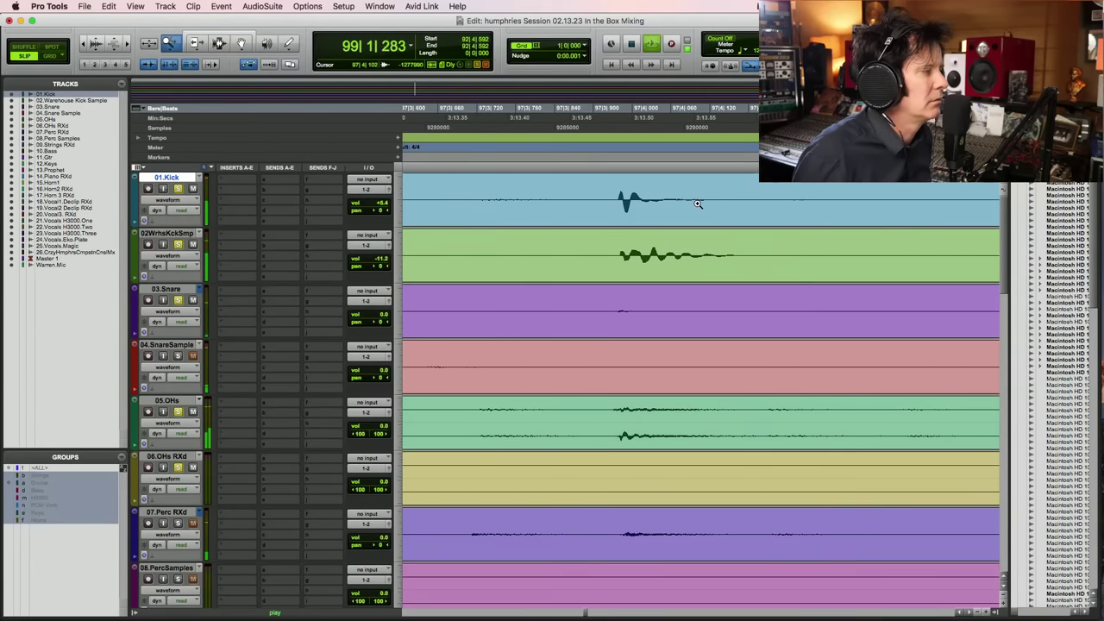
pyautogui.hotkey('ctrl', '[')
pyautogui.hotkey('ctrl', '[')
pyautogui.hotkey('ctrl', '[')
pyautogui.hotkey('ctrl', '[')
pyautogui.hotkey('ctrl', '[')
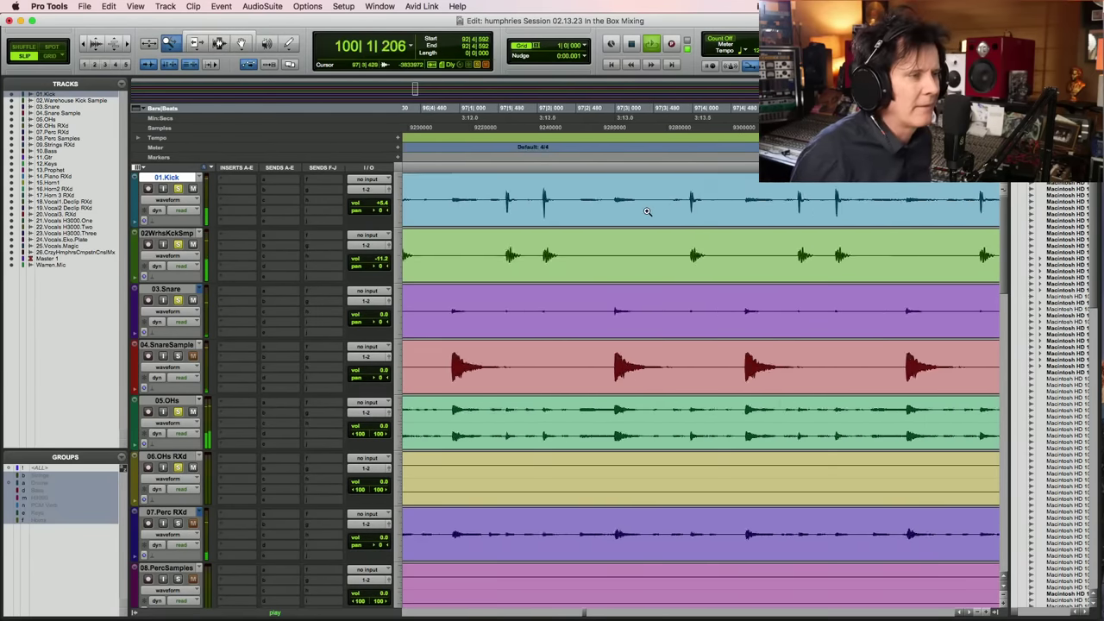
# Set the Warehouse Kick Sample track's volume to -2.0 while replaying the soloed drums from bar 92
pyautogui.press('space')
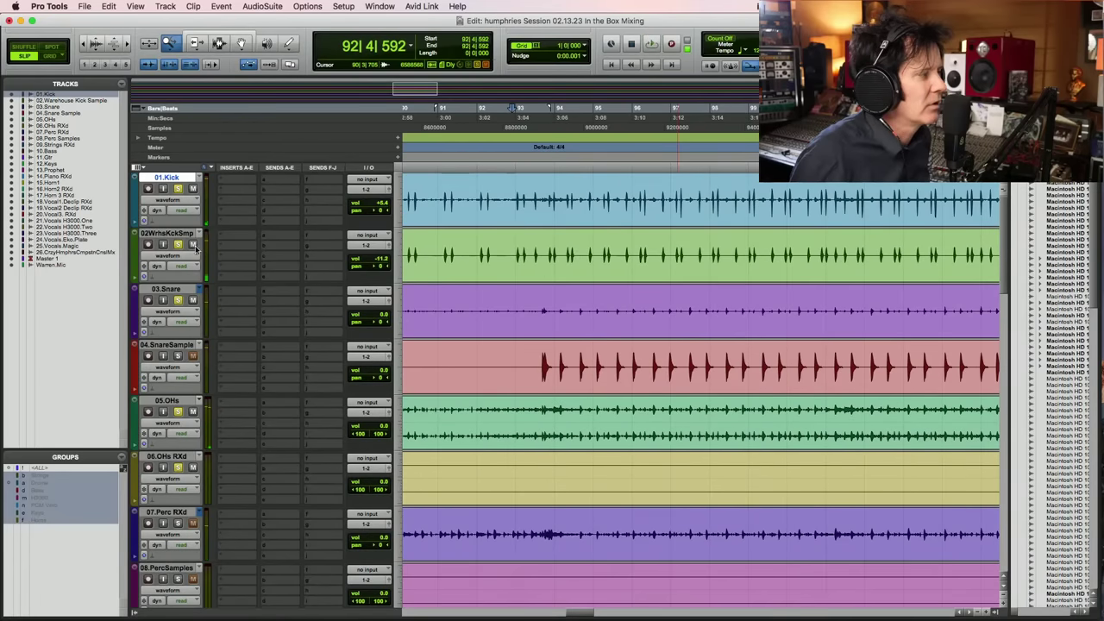
pyautogui.press('space')
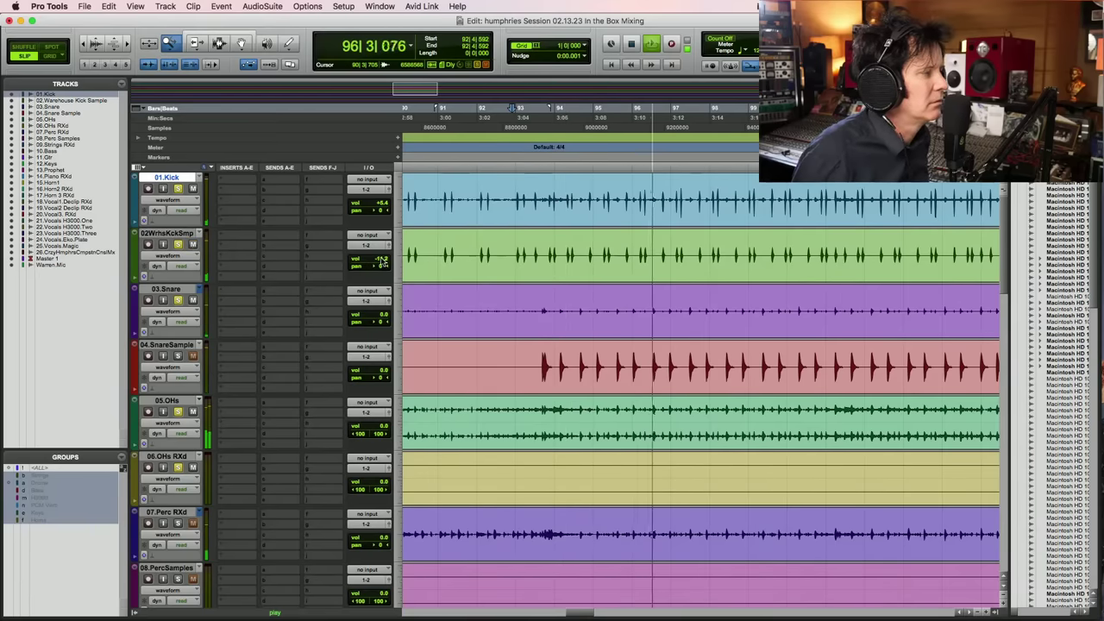
pyautogui.moveTo(380, 262); pyautogui.dragTo(382, 249)
pyautogui.press('space')
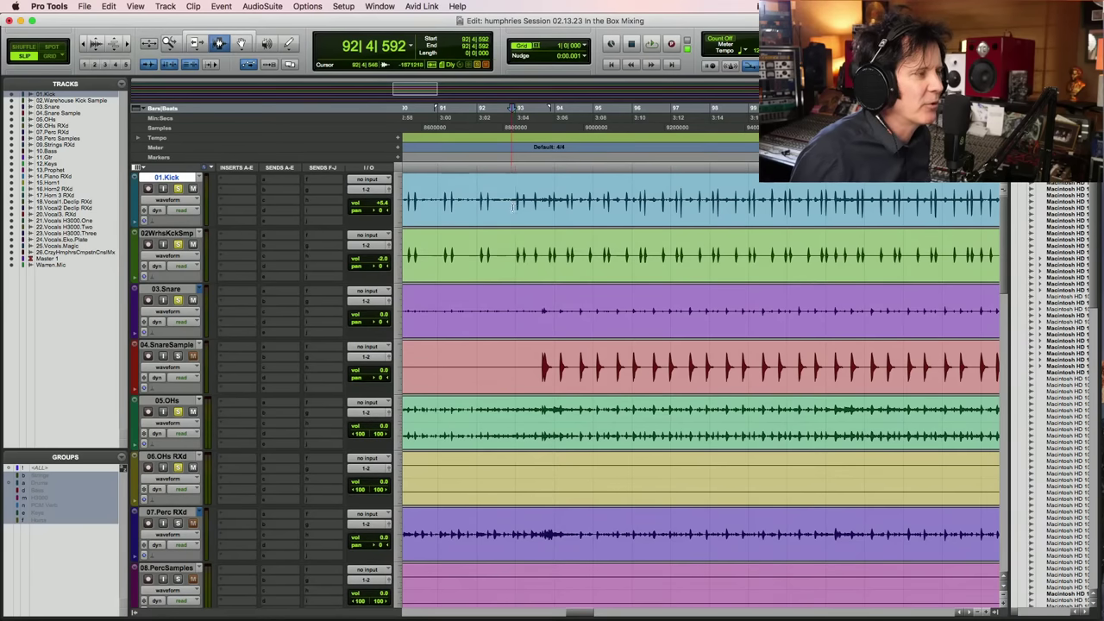
pyautogui.press('space')
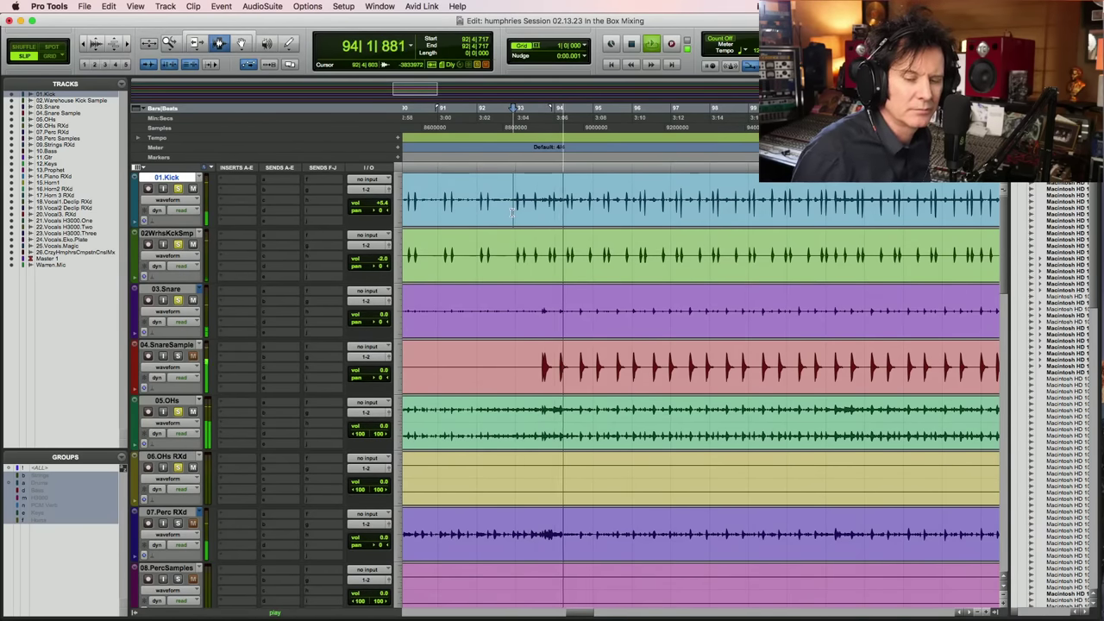
# Save the session and replay the soloed drums briefly from bar 92
pyautogui.press('super+s')
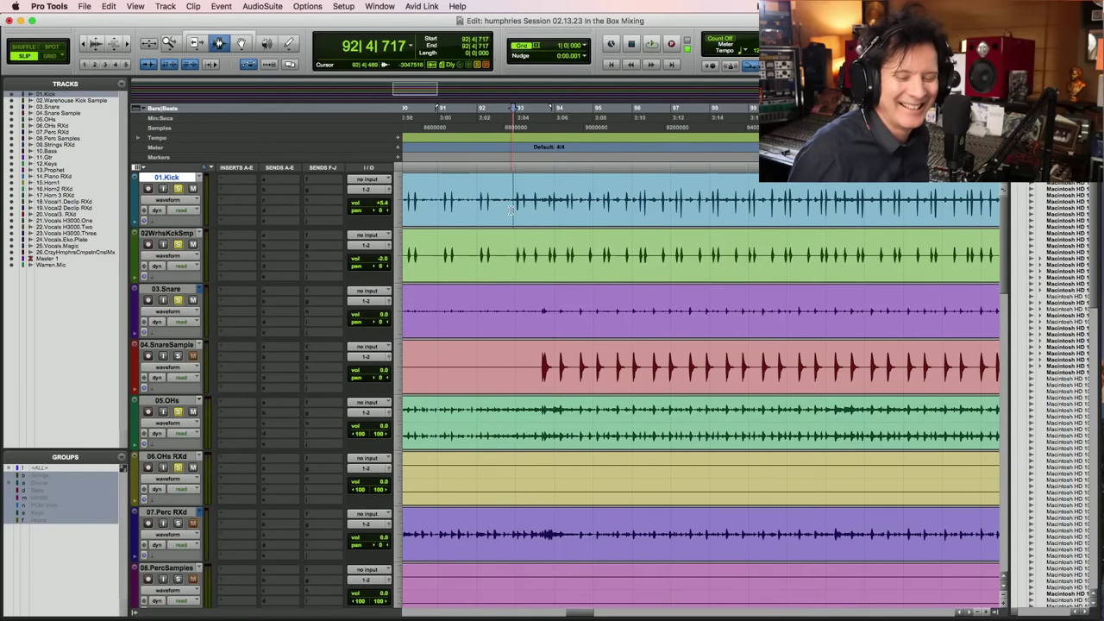
pyautogui.press('space')
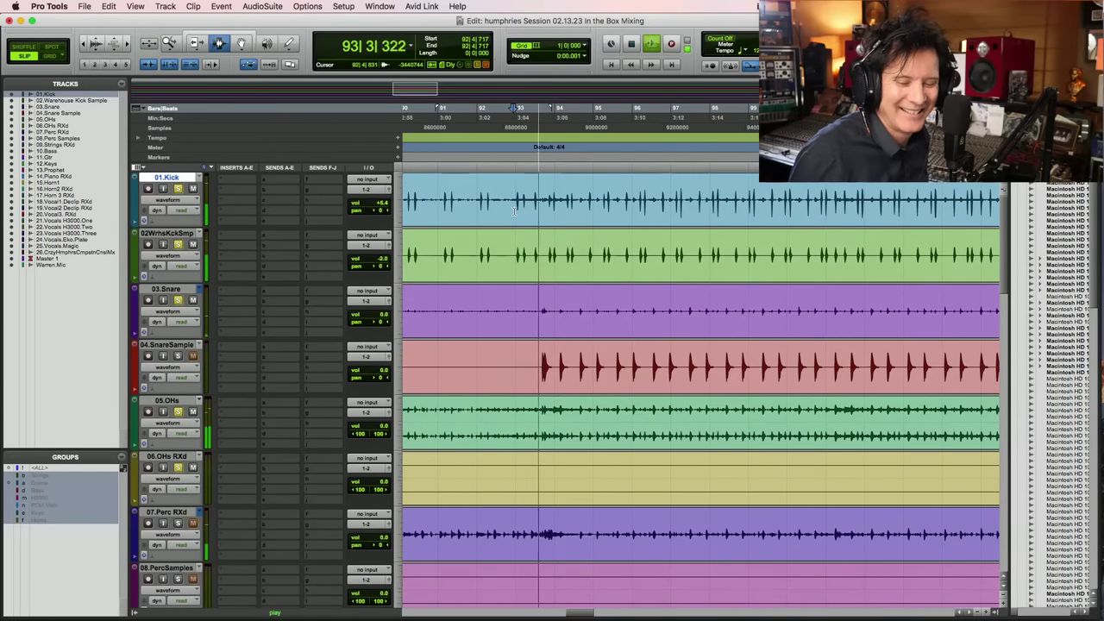
pyautogui.press('space')
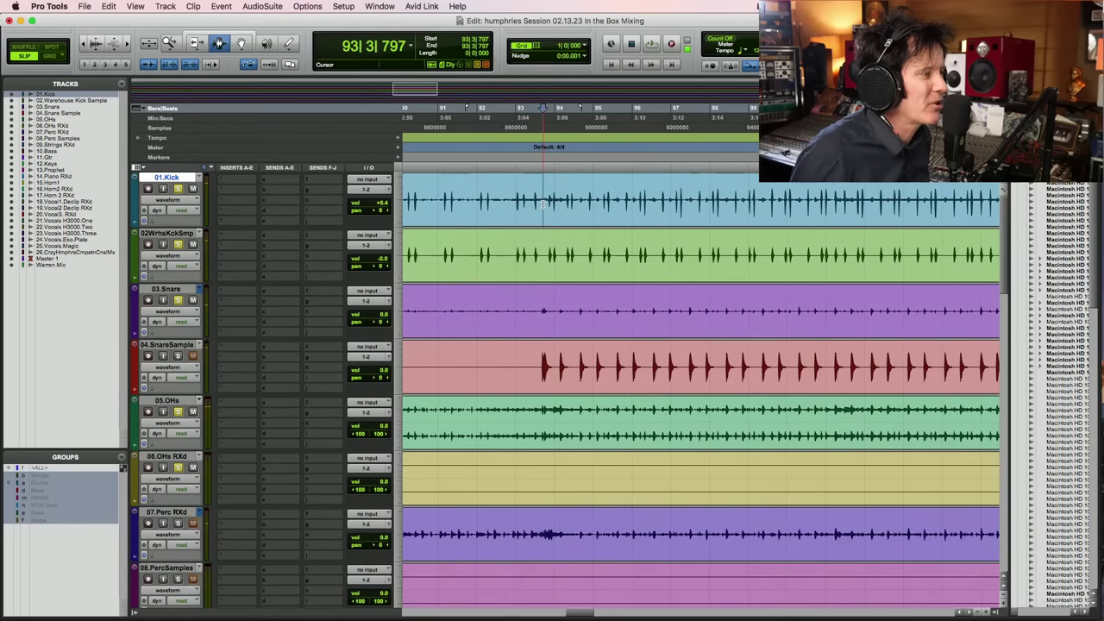
# Raise the Snare clip's gain to +10.3 dB while playing the soloed drums from the snare's entry in bar 67
pyautogui.click(543, 308)
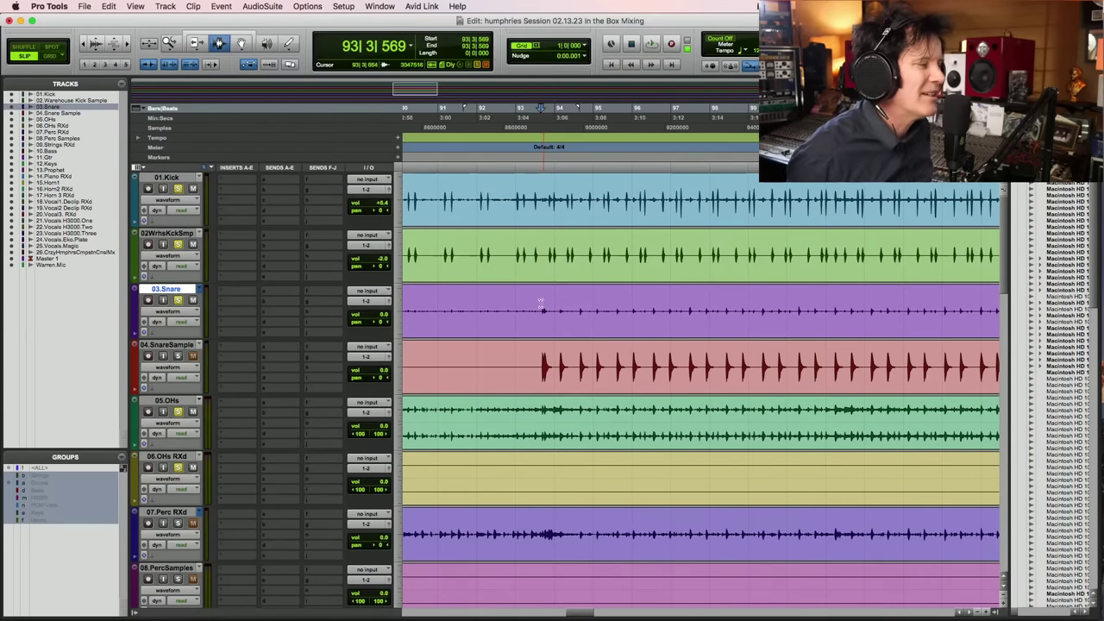
pyautogui.click(521, 361)
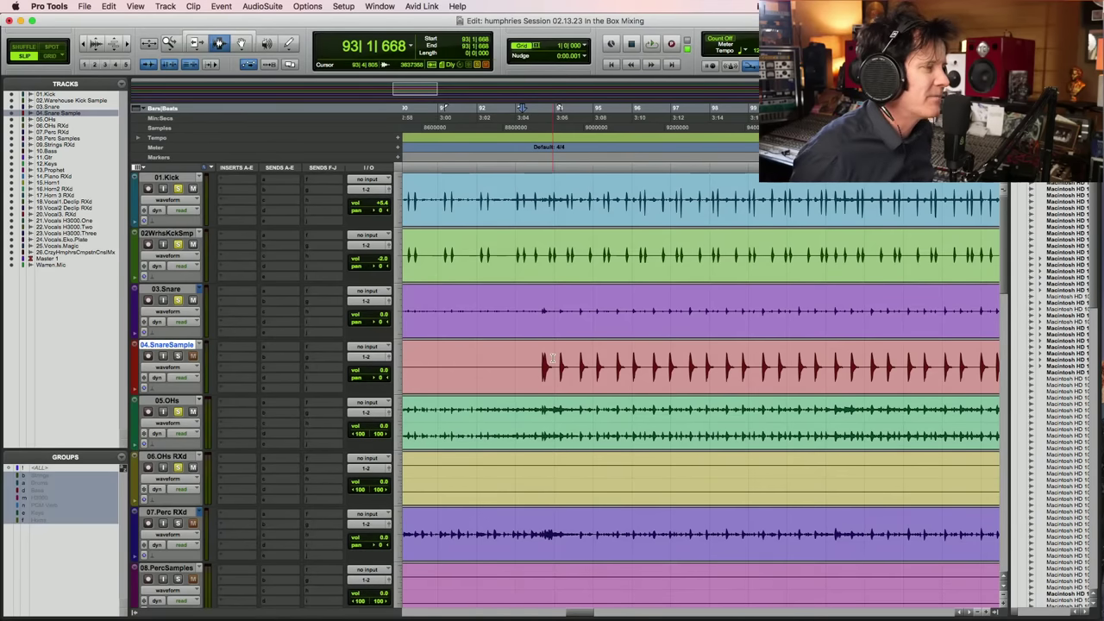
pyautogui.hotkey('alt', 'a')
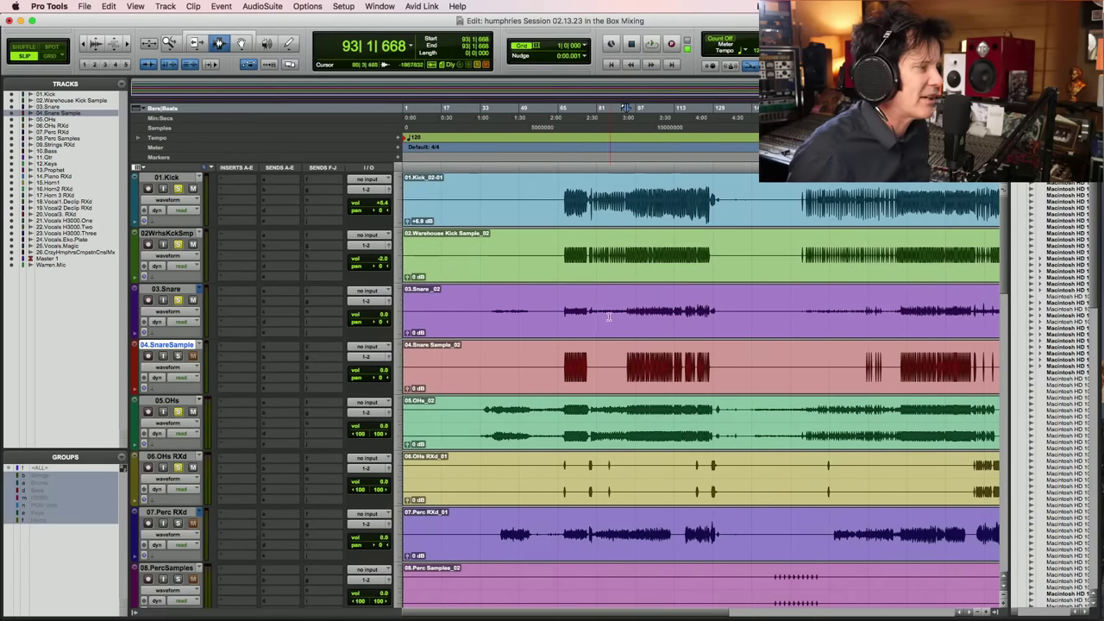
pyautogui.press('super+bracketleft')
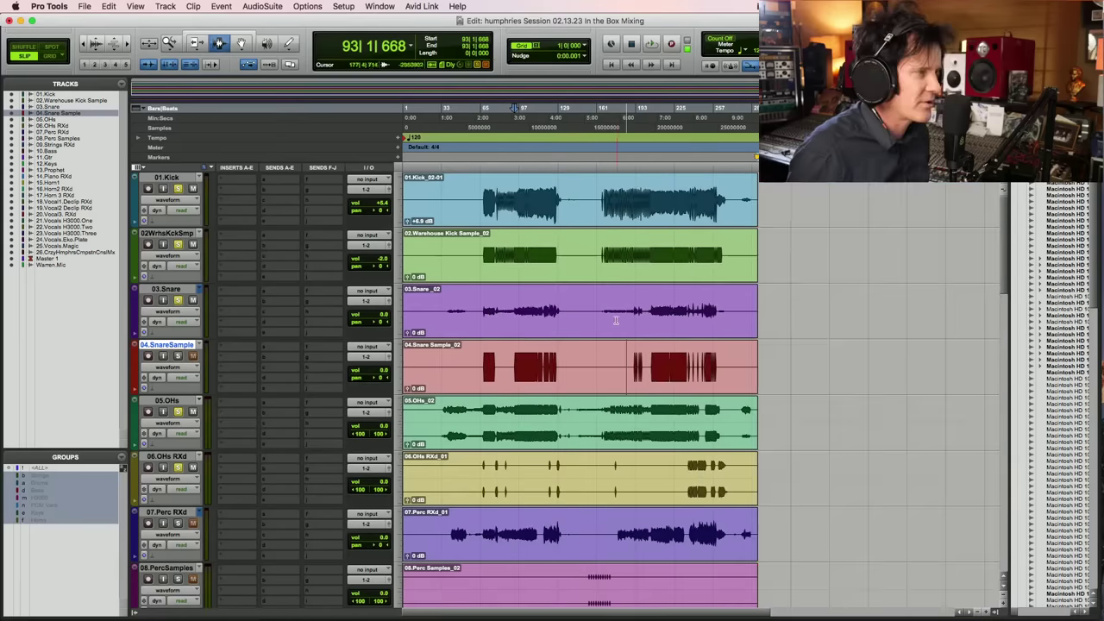
pyautogui.doubleClick(616, 320)
pyautogui.press('super+bracketright')
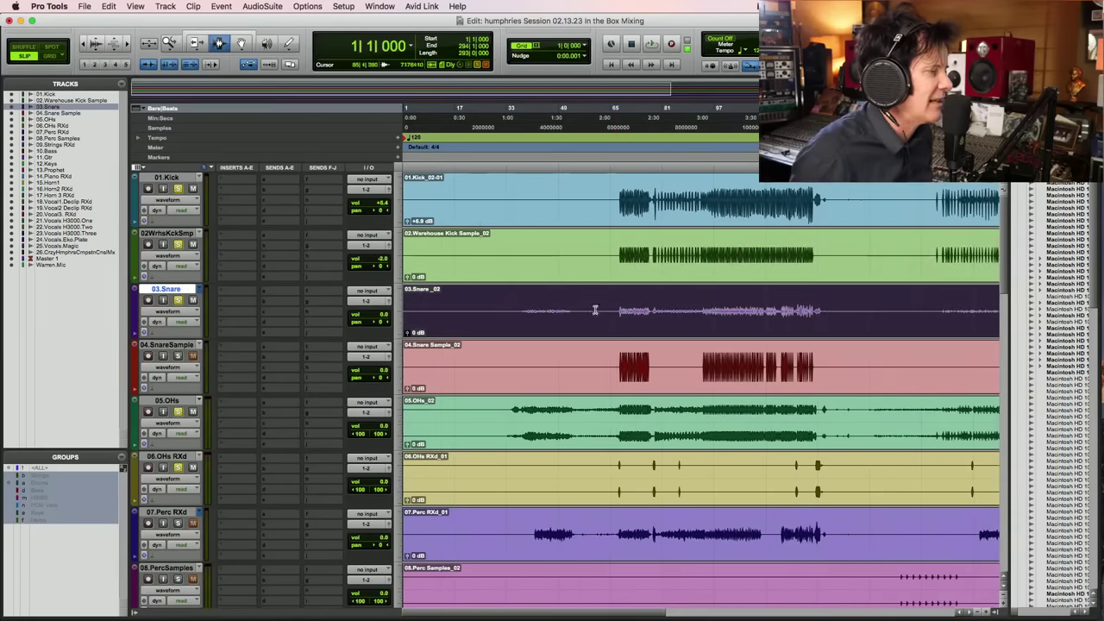
pyautogui.click(619, 312)
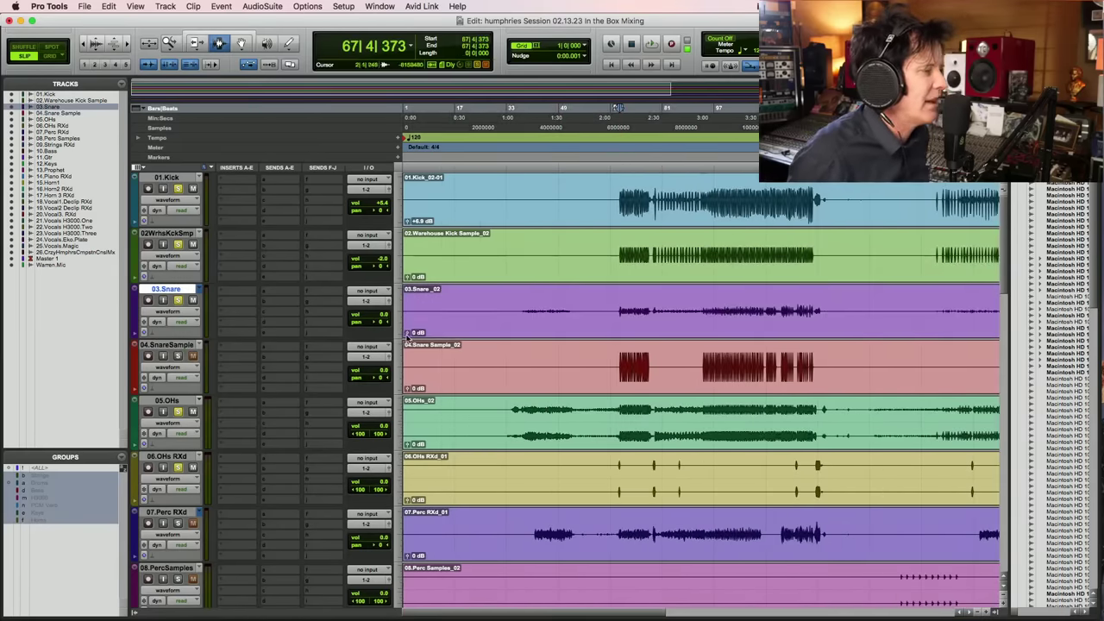
pyautogui.moveTo(407, 335); pyautogui.dragTo(402, 333)
pyautogui.press('space')
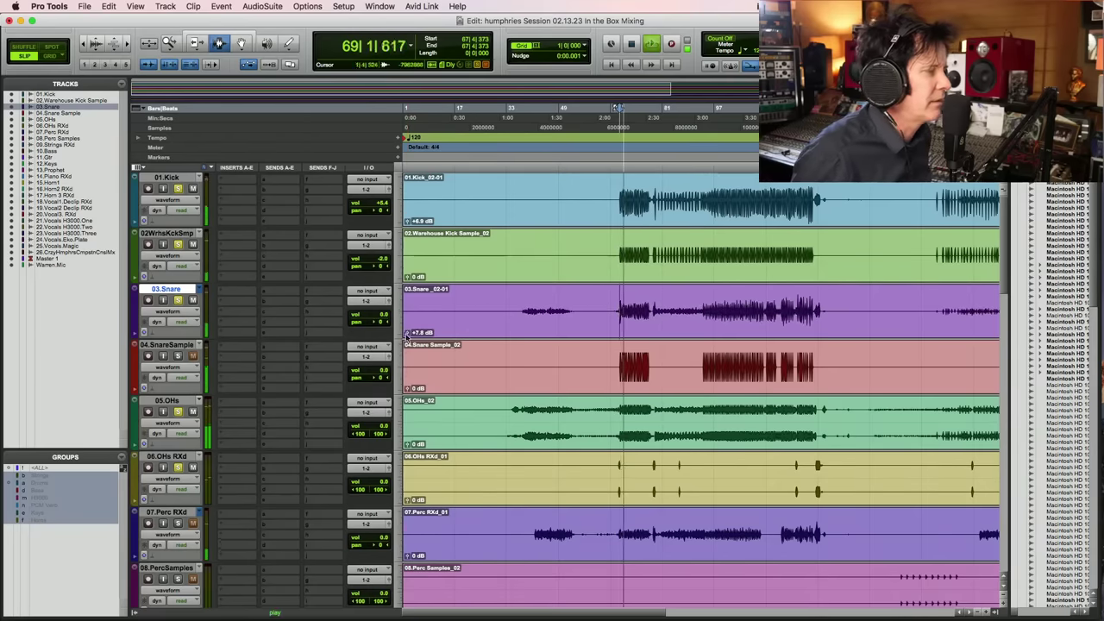
pyautogui.moveTo(407, 335); pyautogui.dragTo(408, 334)
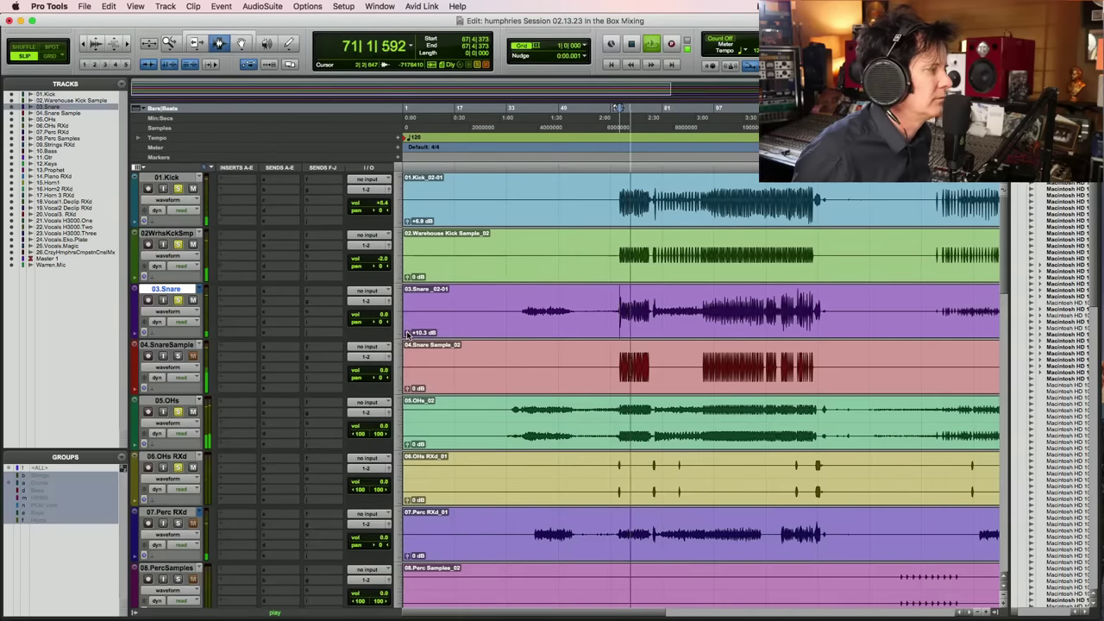
# Set the Snare track's volume to +6.0 and replay the soloed drums from bar 67
pyautogui.press('F5')
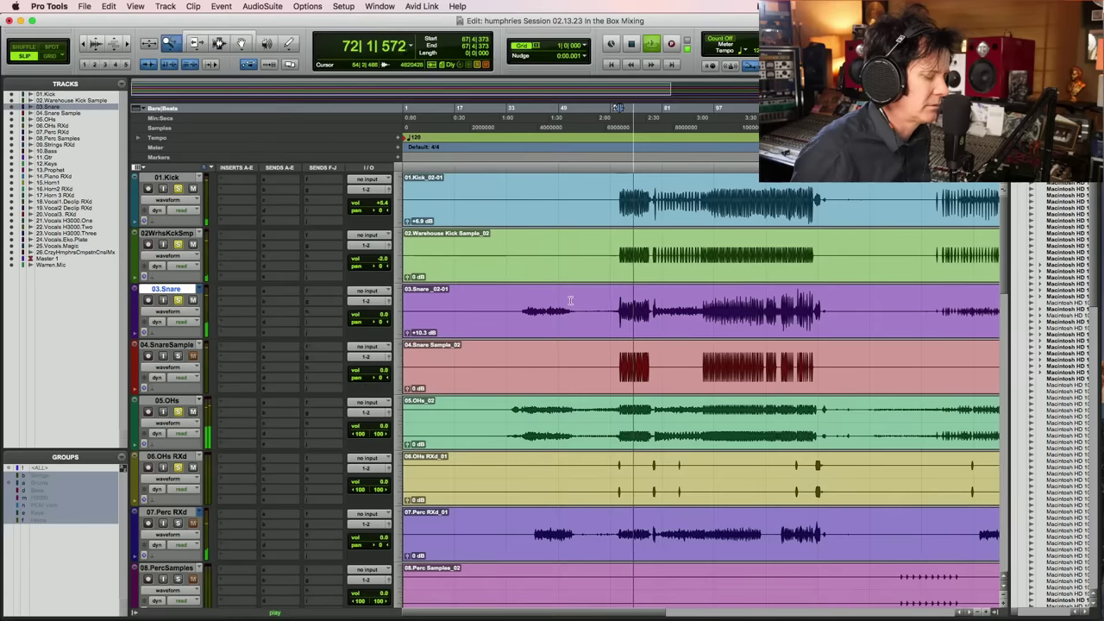
pyautogui.click(598, 309)
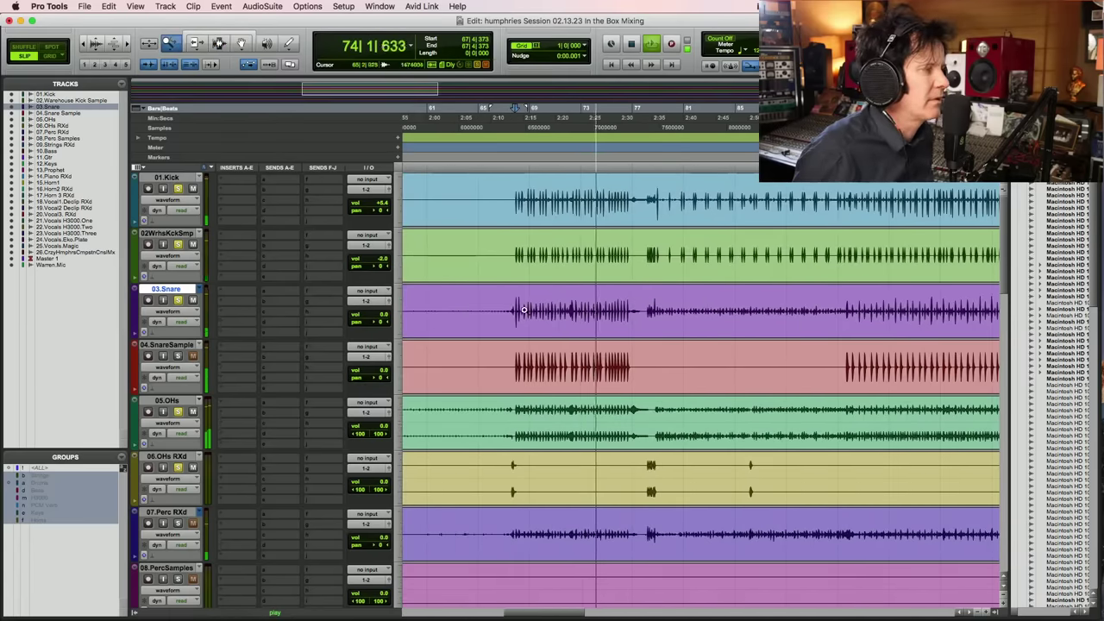
pyautogui.press('space')
pyautogui.click(385, 319)
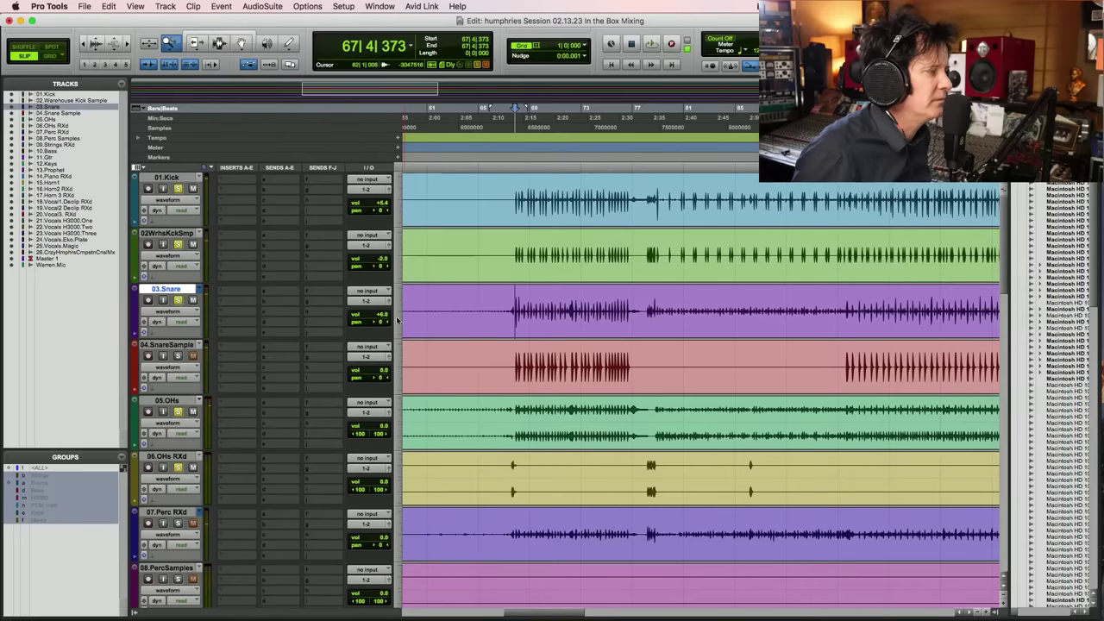
pyautogui.press('space')
pyautogui.click(477, 297)
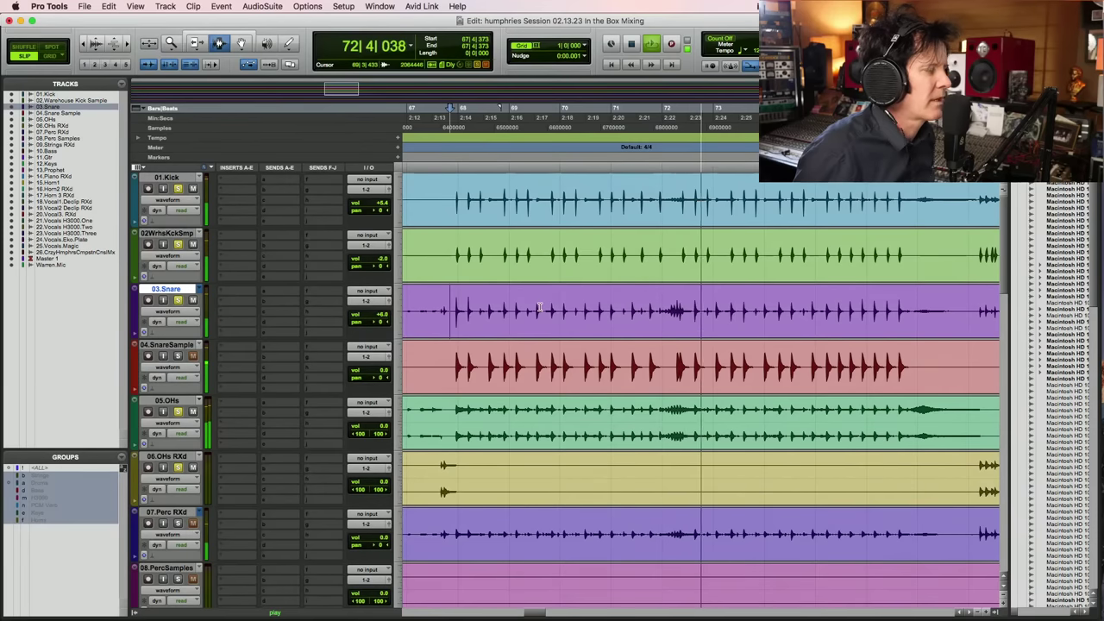
pyautogui.press('space')
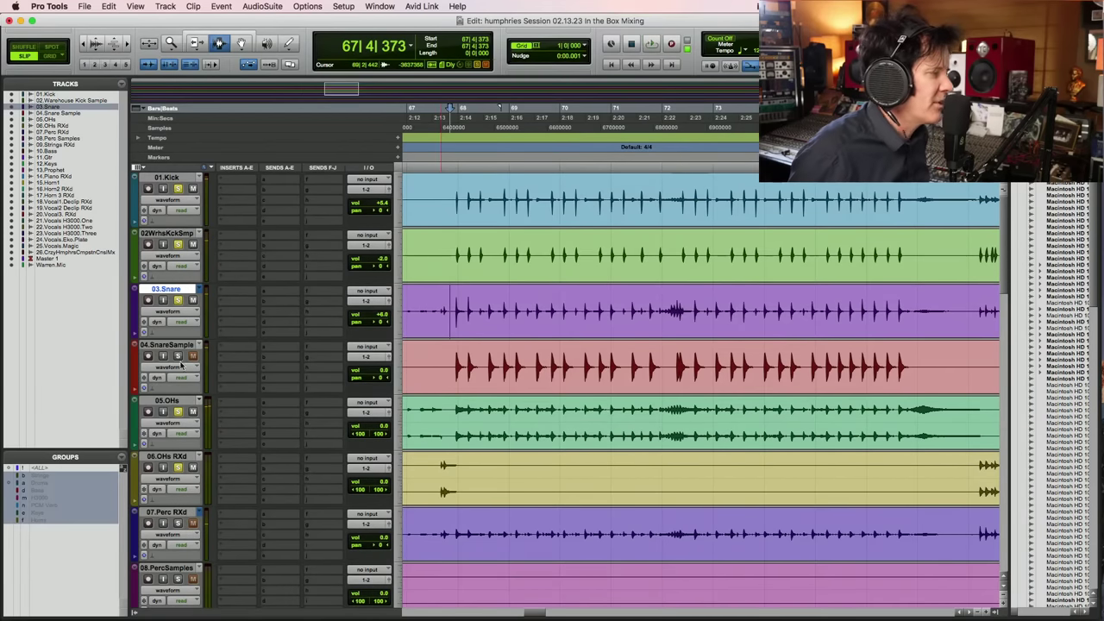
# Lower the Snare Sample track's volume to -36.2, solo it with the other drums, and play from bar 67
pyautogui.moveTo(385, 373); pyautogui.dragTo(382, 395)
pyautogui.click(436, 344)
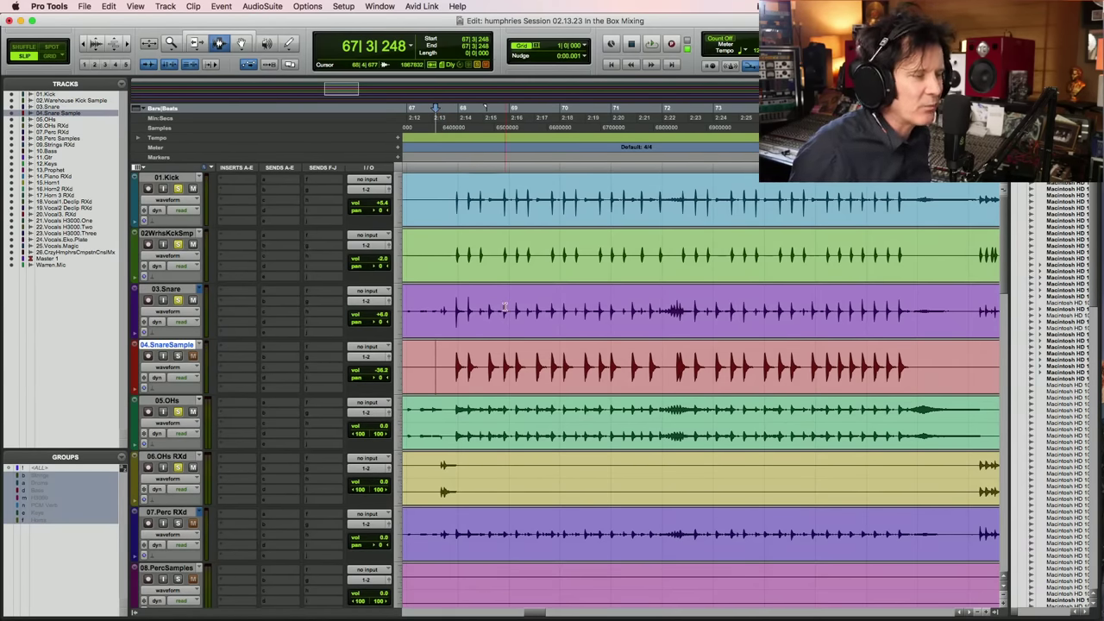
pyautogui.press('super+bracketleft')
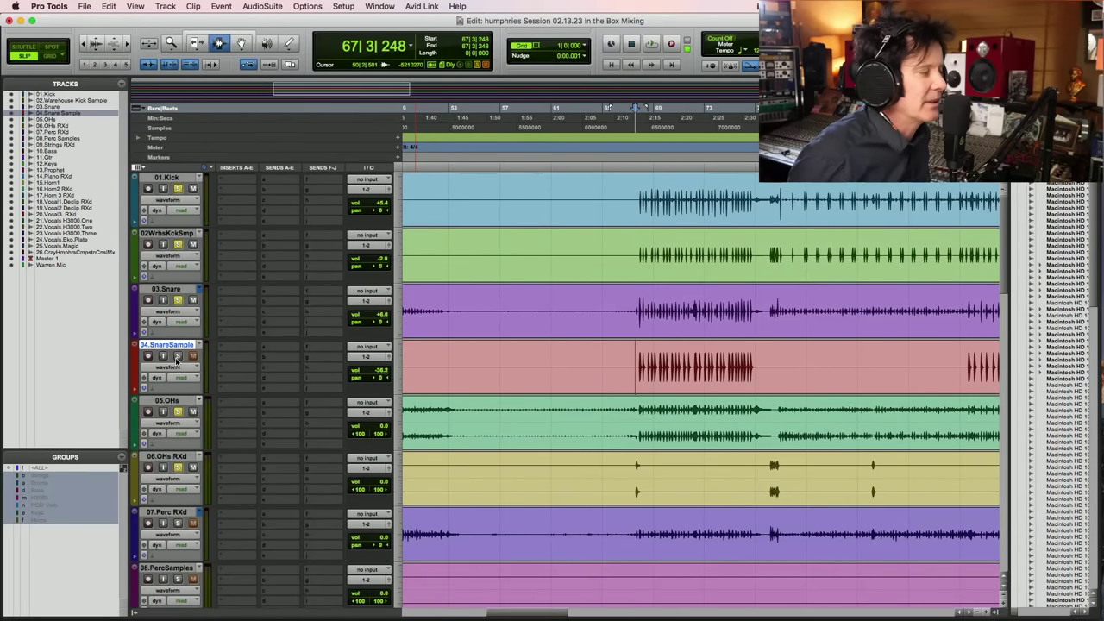
pyautogui.press('space')
pyautogui.press('space')
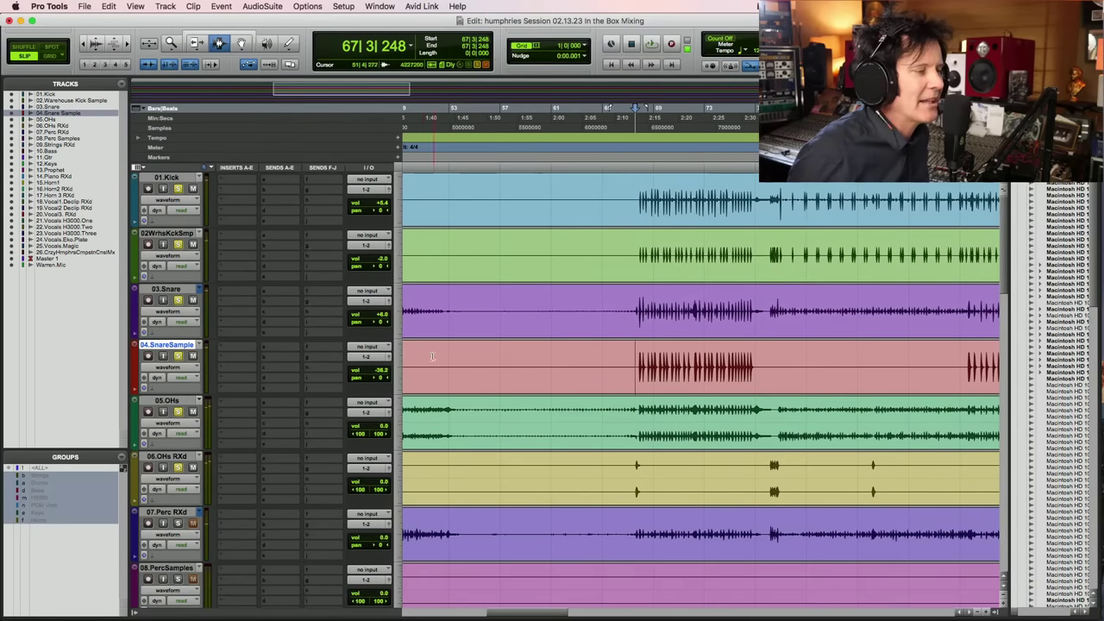
pyautogui.press('space')
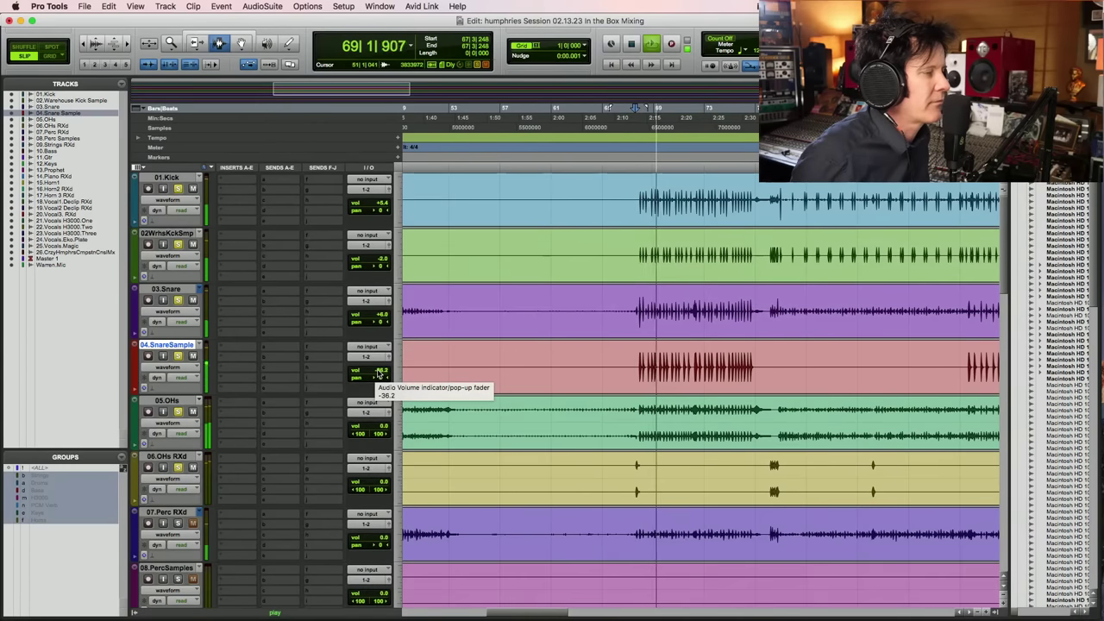
# Raise the Snare Sample track's volume to -8.0 while replaying the soloed drums from bar 67
pyautogui.moveTo(378, 372); pyautogui.dragTo(383, 348)
pyautogui.press('space')
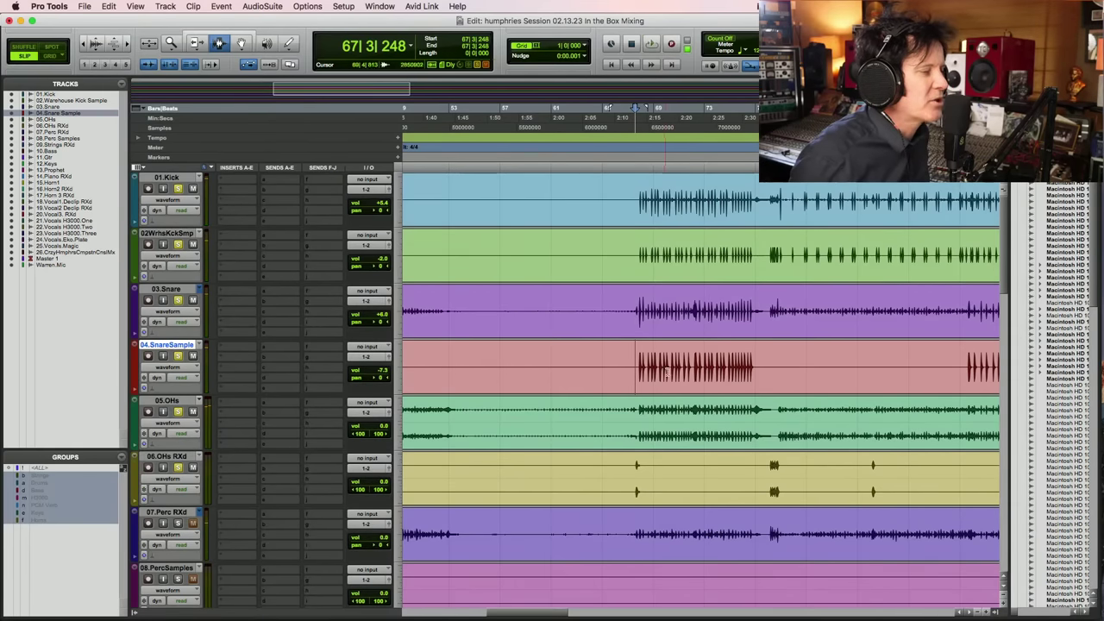
pyautogui.press('space')
pyautogui.moveTo(383, 371); pyautogui.dragTo(384, 370)
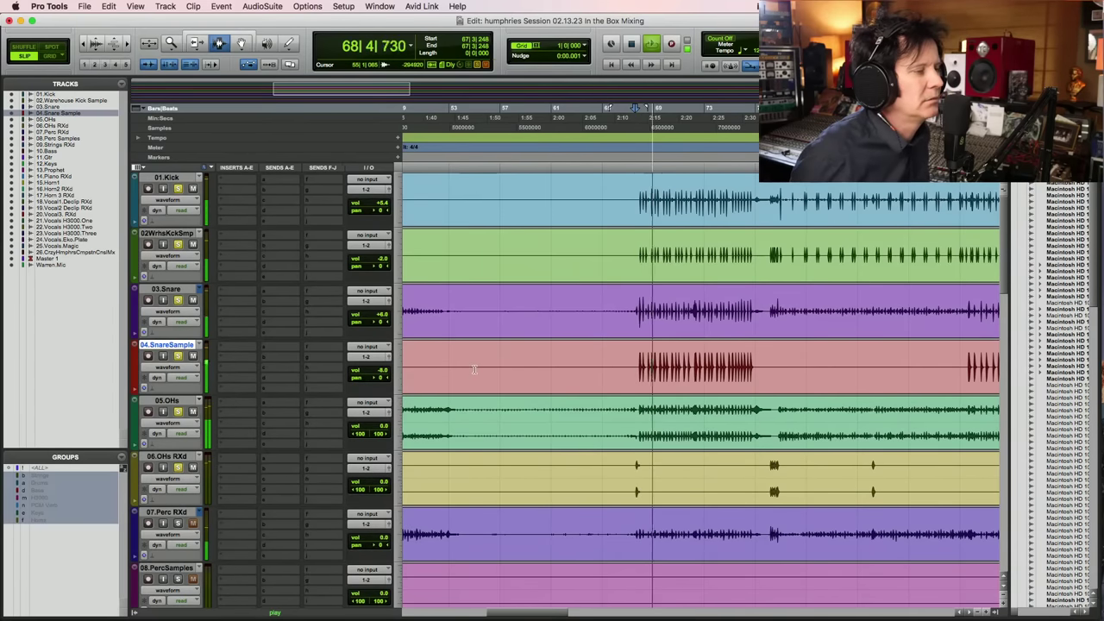
# Examine the Snare and Snare Sample hits up close from bar 67 during playback, and stop playback
pyautogui.press('F5')
pyautogui.keyDown('alt'); pyautogui.click(633, 383); pyautogui.keyUp('alt')
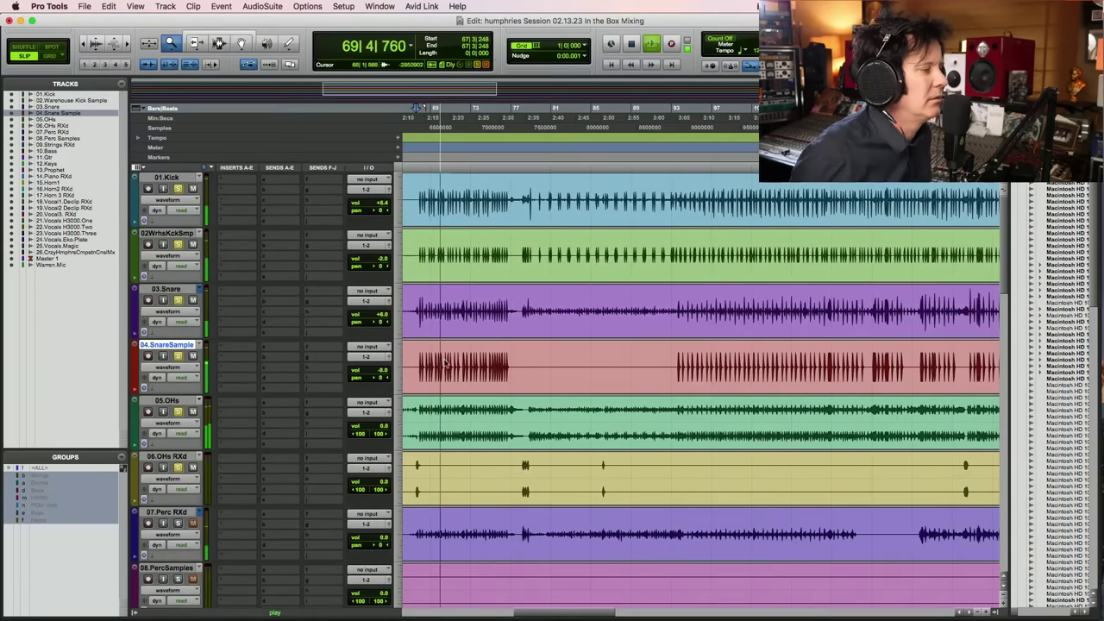
pyautogui.hscroll(-5, 848, 381)
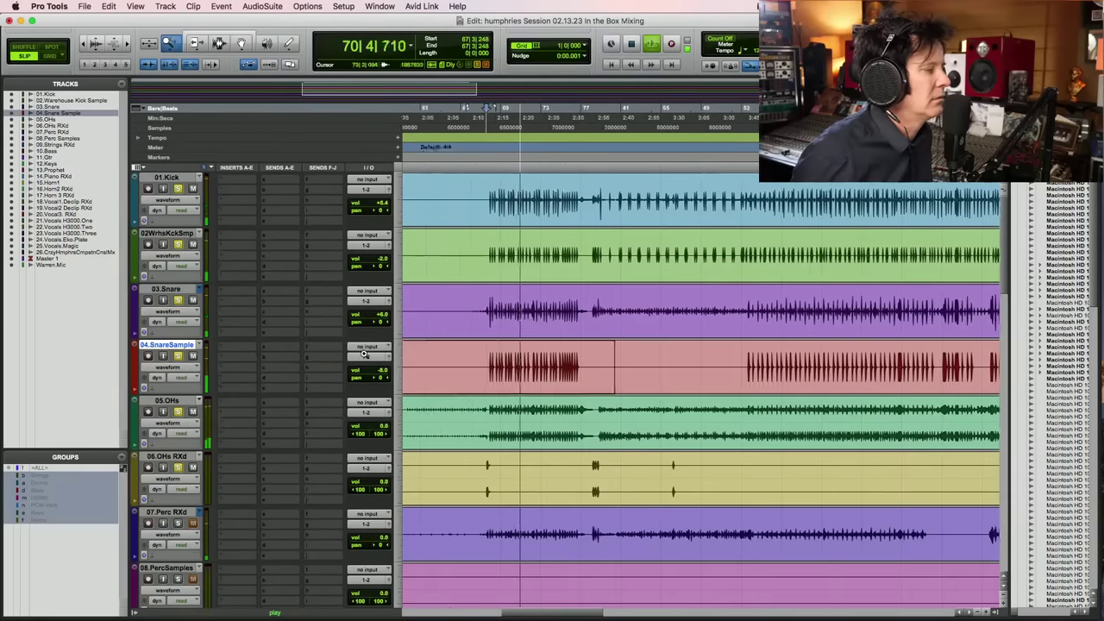
pyautogui.moveTo(851, 381); pyautogui.dragTo(981, 381)
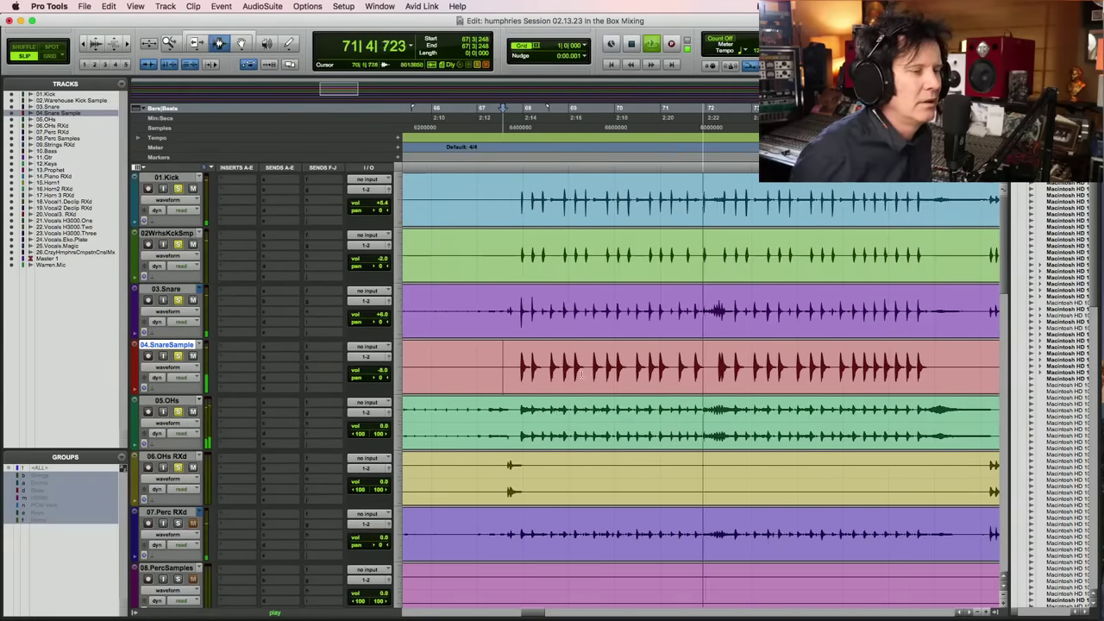
pyautogui.press('space')
pyautogui.press('F7')
pyautogui.click(520, 314)
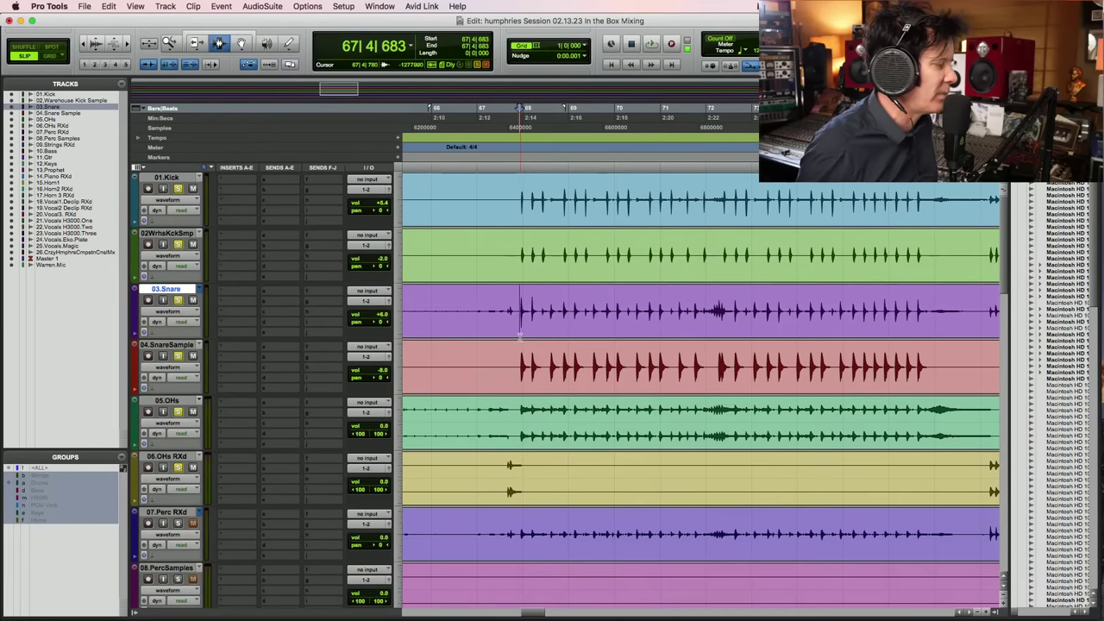
# Solo the Perc RXd track alongside the drums and play from bar 67
pyautogui.click(493, 528)
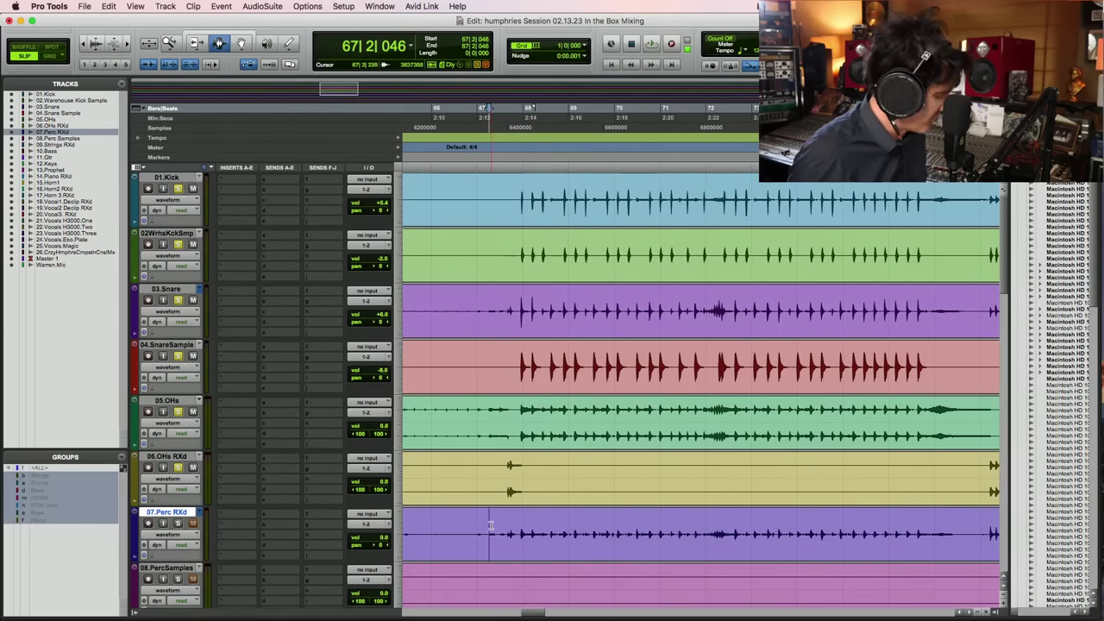
pyautogui.press('super+bracketleft')
pyautogui.press('super+bracketleft')
pyautogui.click(652, 199)
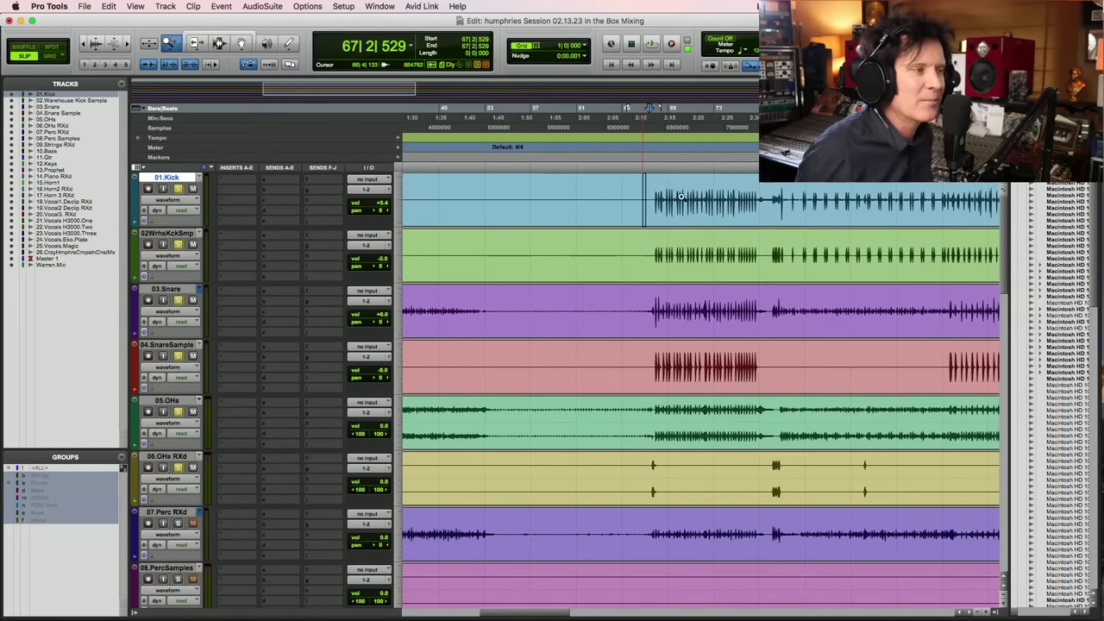
pyautogui.press('super+bracketright')
pyautogui.press('super+bracketright')
pyautogui.click(447, 192)
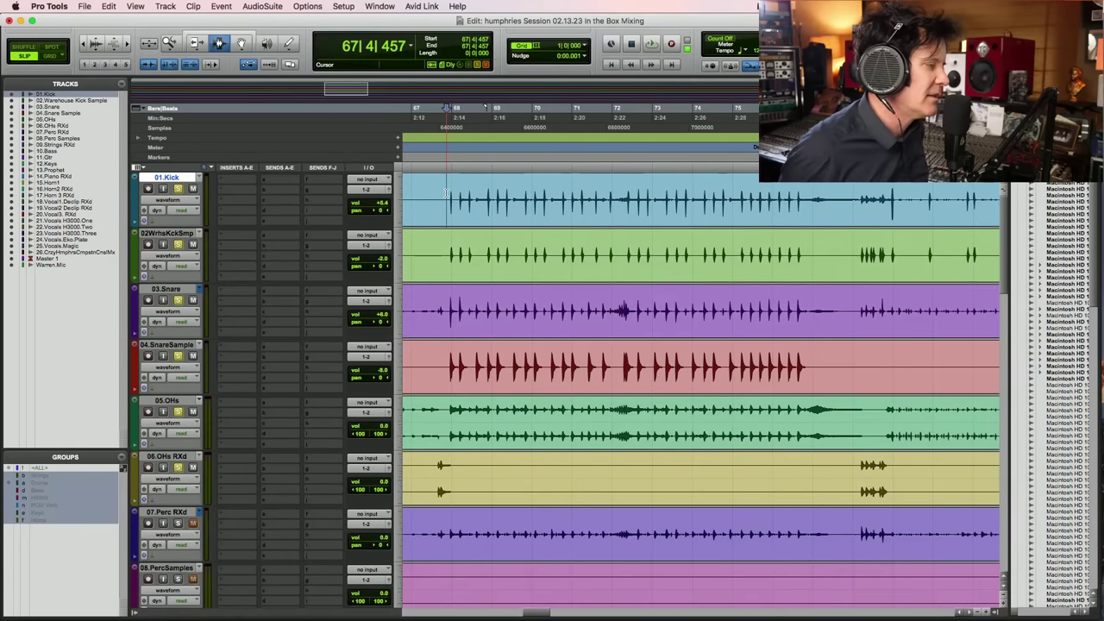
pyautogui.click(438, 537)
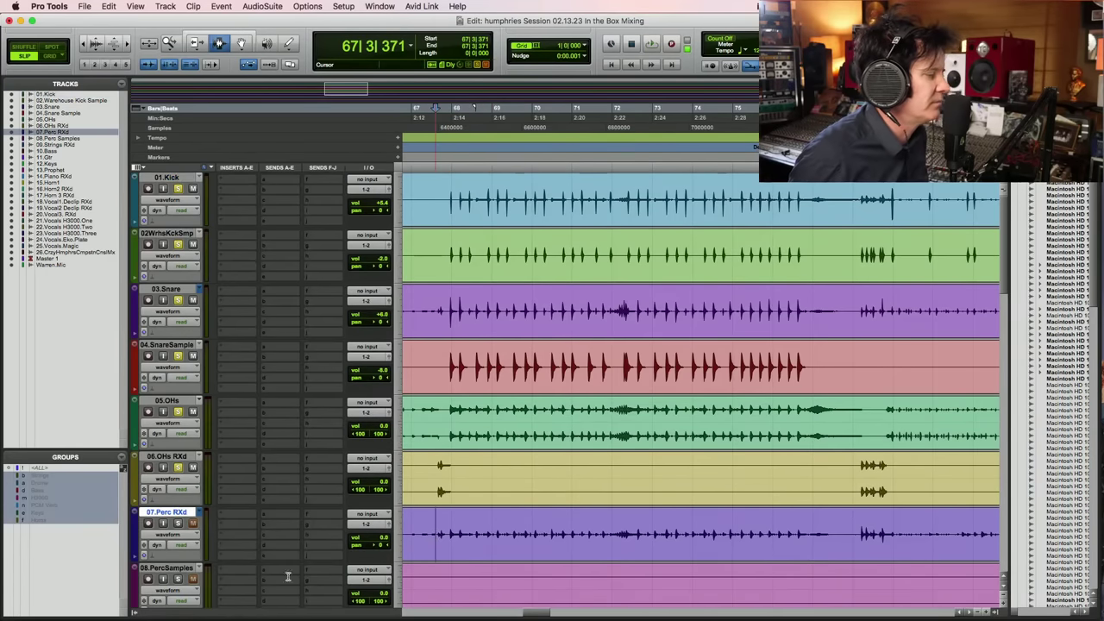
pyautogui.press('space')
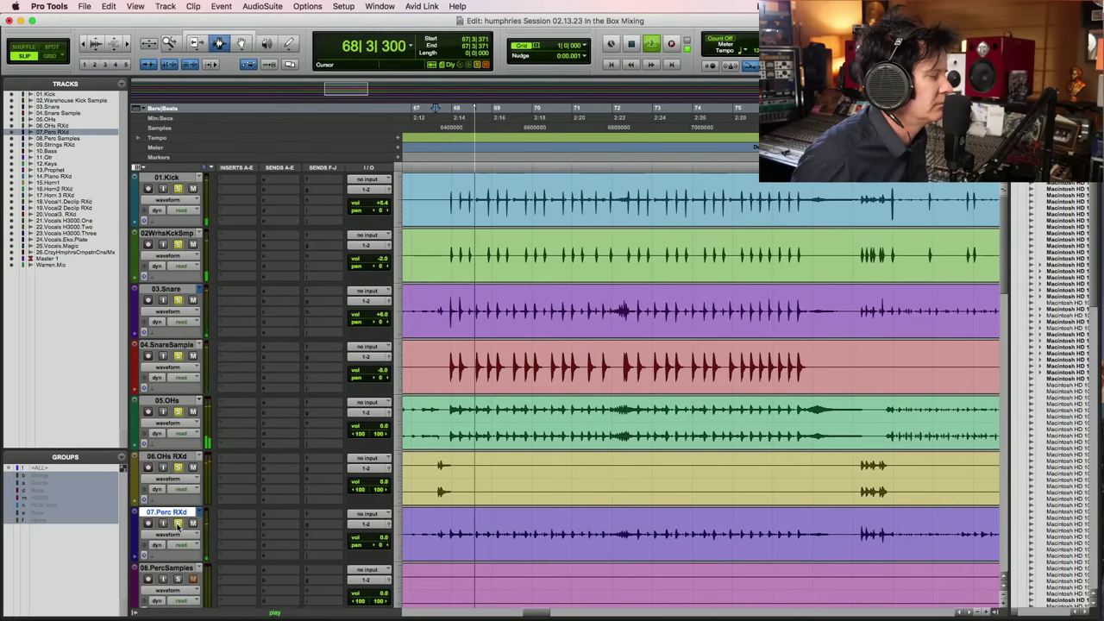
# Unsolo the other drum tracks and audition Perc RXd on its own from bar 67
pyautogui.press('space')
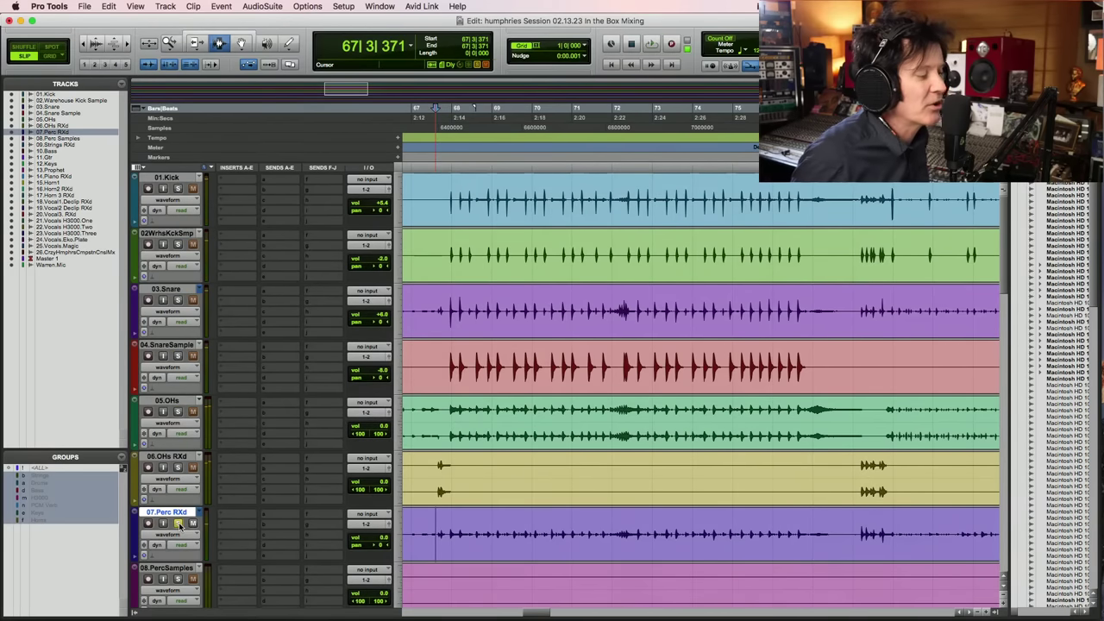
pyautogui.press('space')
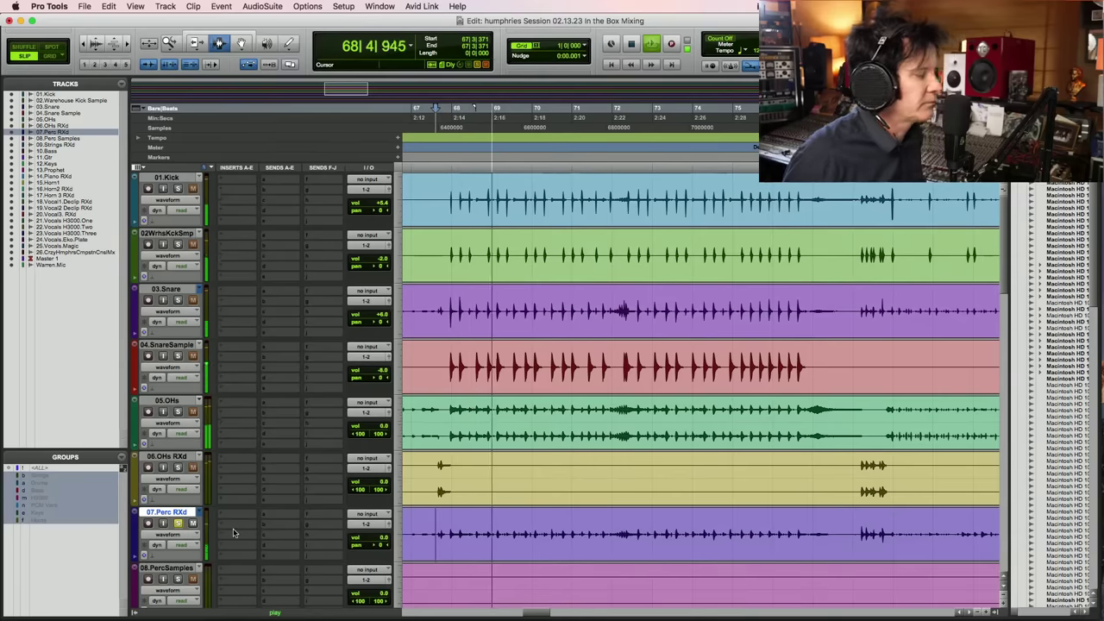
pyautogui.press('r')
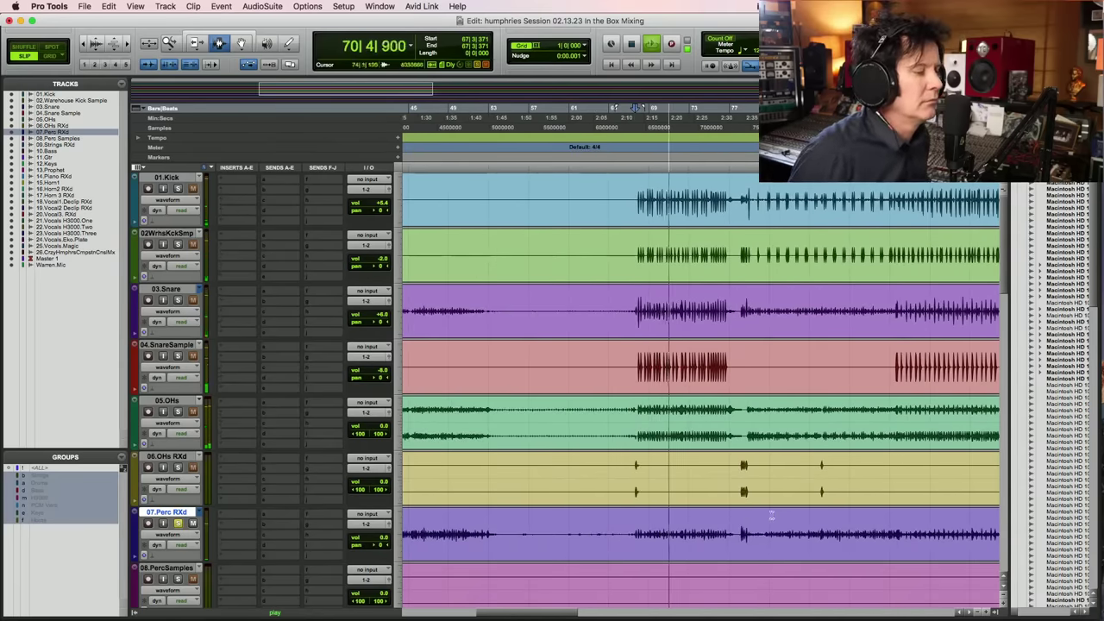
pyautogui.scroll(-2, 776, 512)
pyautogui.press('space')
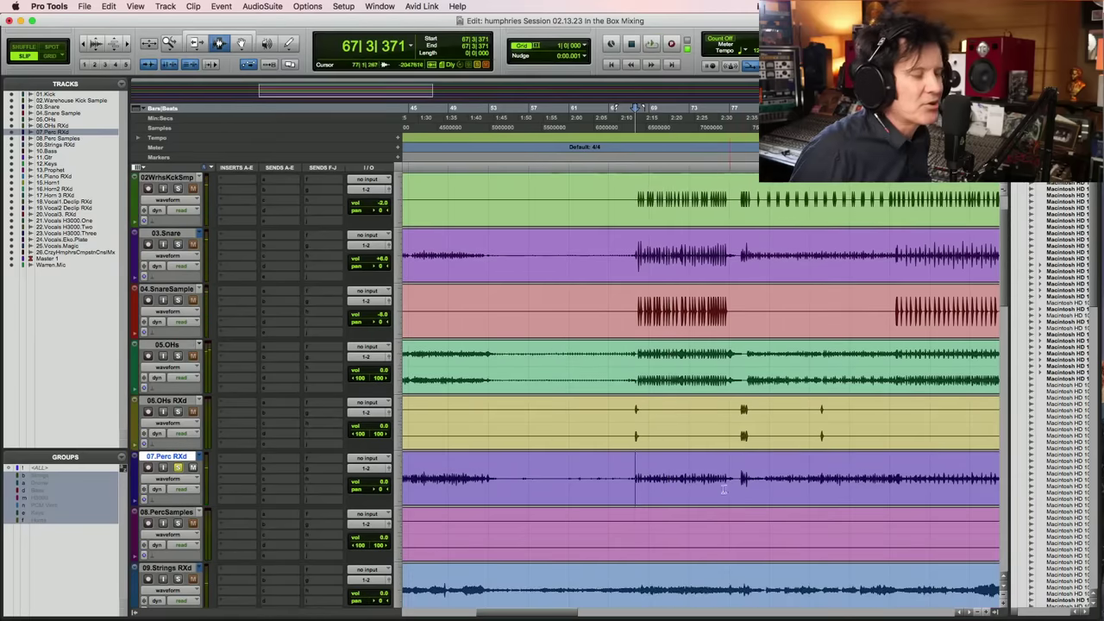
# Audition the soloed Perc RXd track around bars 83 and 80, after the break in the drum part
pyautogui.press('F5')
pyautogui.moveTo(627, 479); pyautogui.dragTo(914, 470)
pyautogui.click(723, 481)
pyautogui.press('space')
pyautogui.press('space')
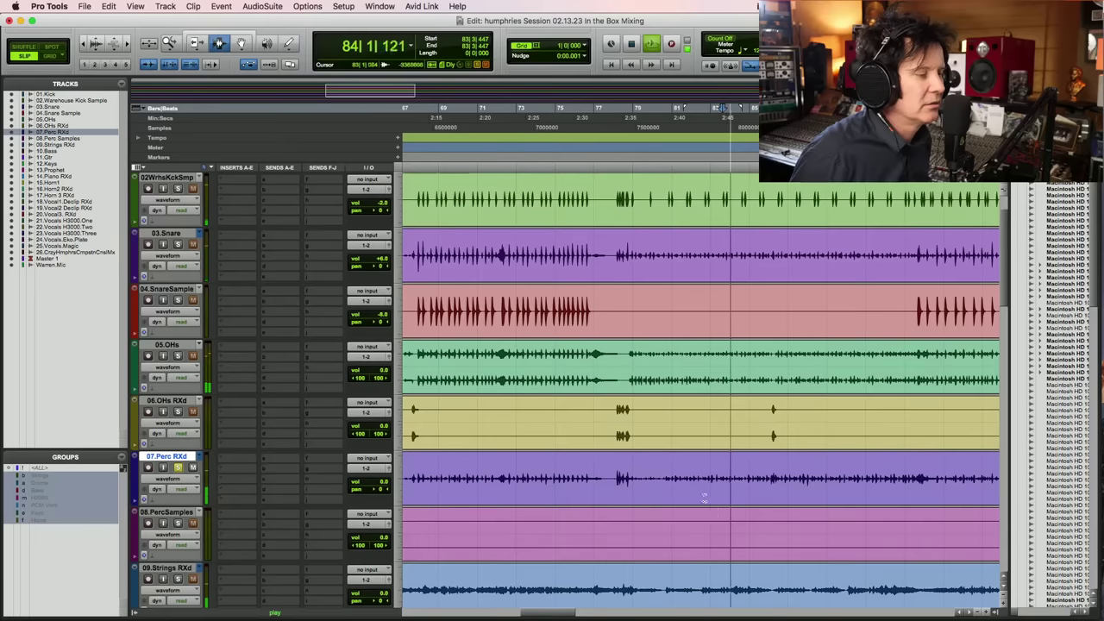
pyautogui.press('space')
pyautogui.press('space')
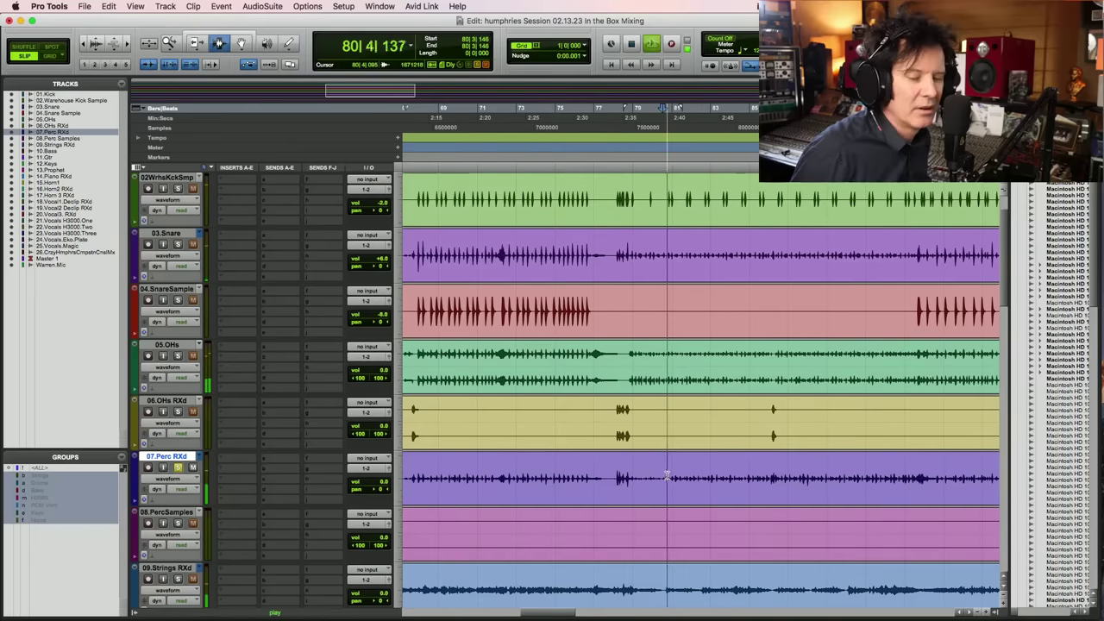
# Examine the Perc RXd entrance at bar 80 up close, replaying it several times from just before the hits
pyautogui.press('F5')
pyautogui.click(640, 481)
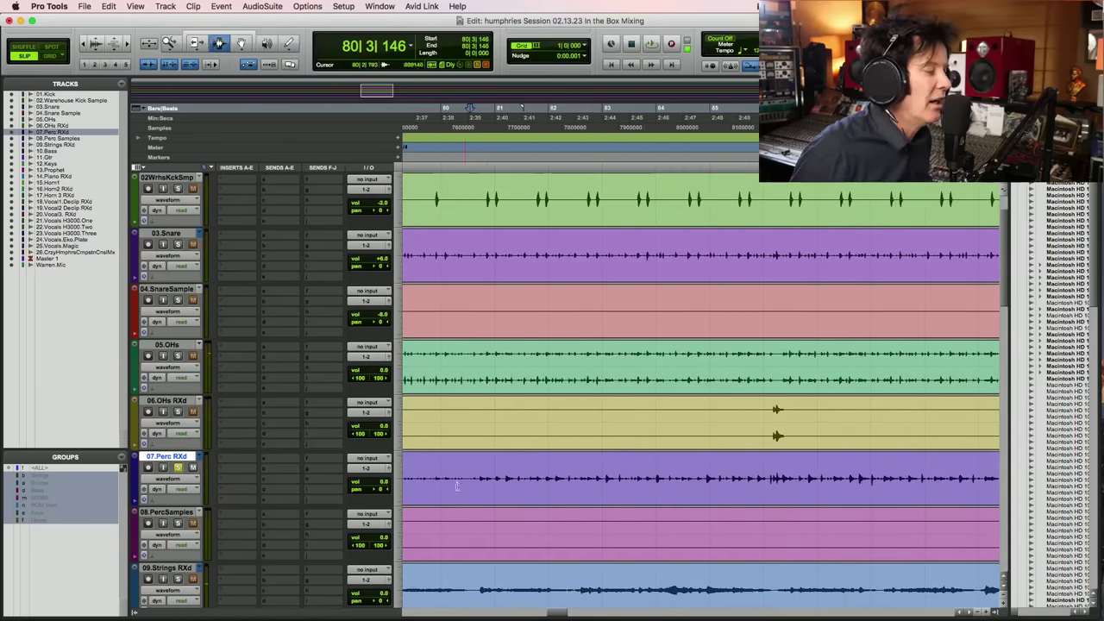
pyautogui.press('space')
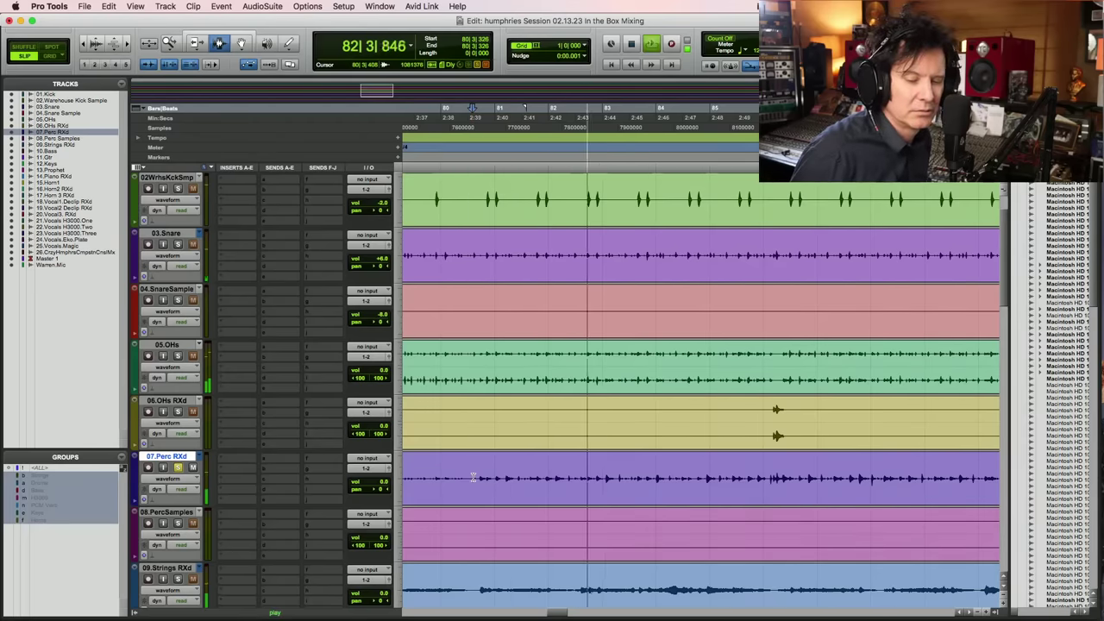
pyautogui.press('space')
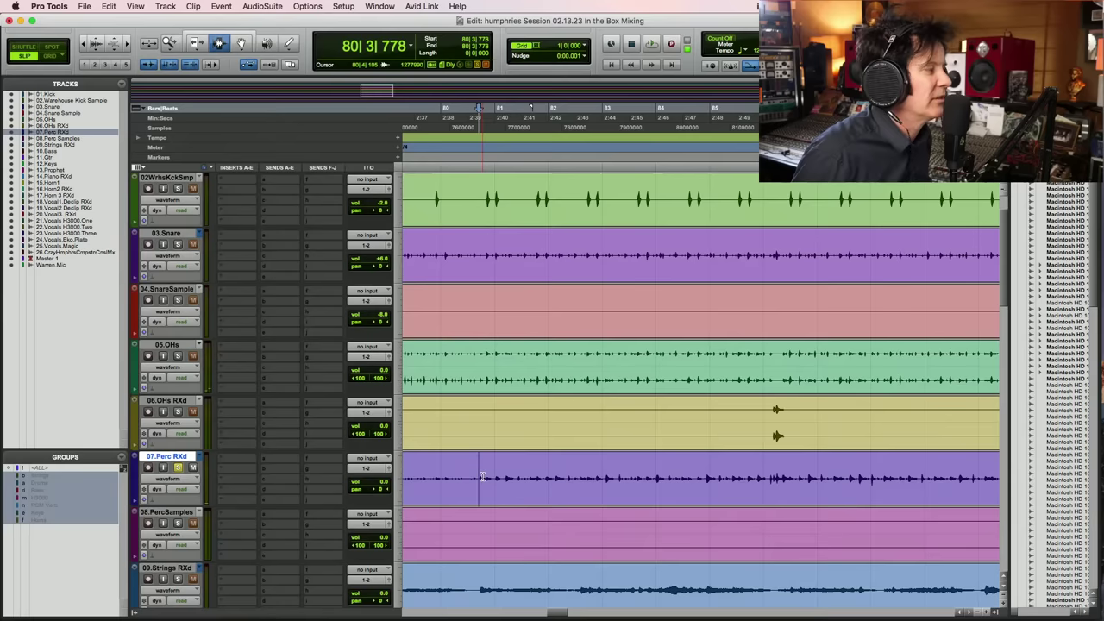
pyautogui.press('space')
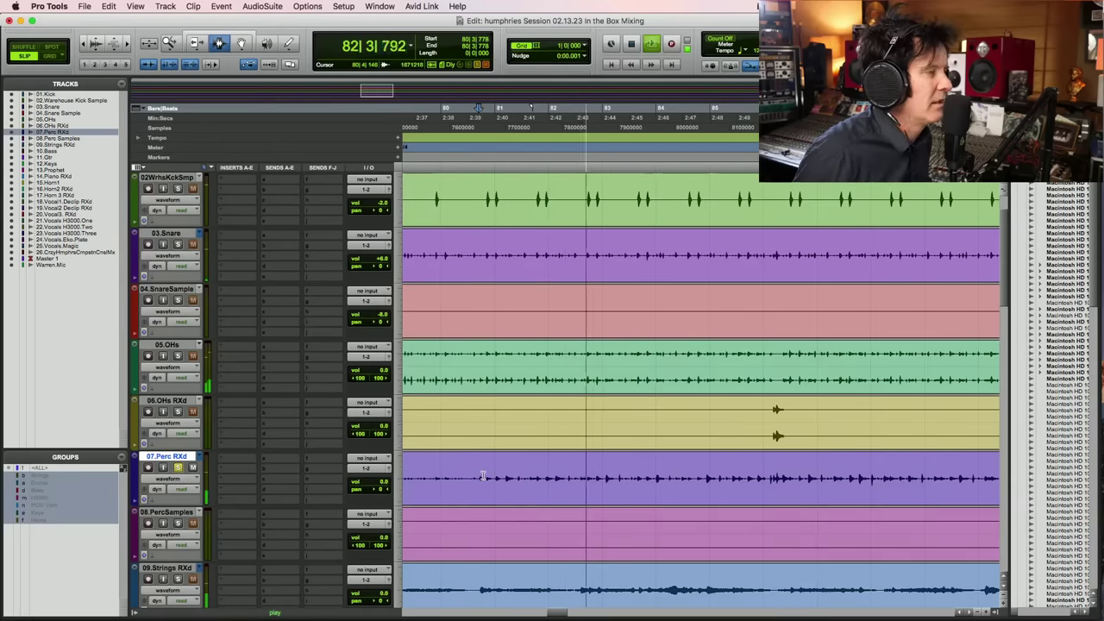
pyautogui.press('space')
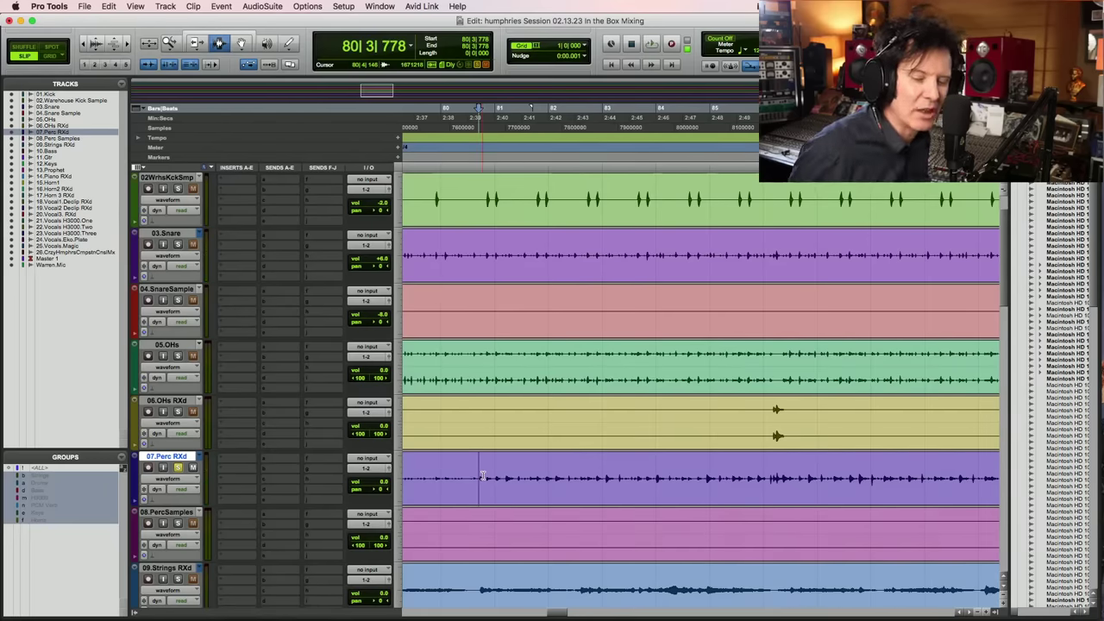
pyautogui.press('space')
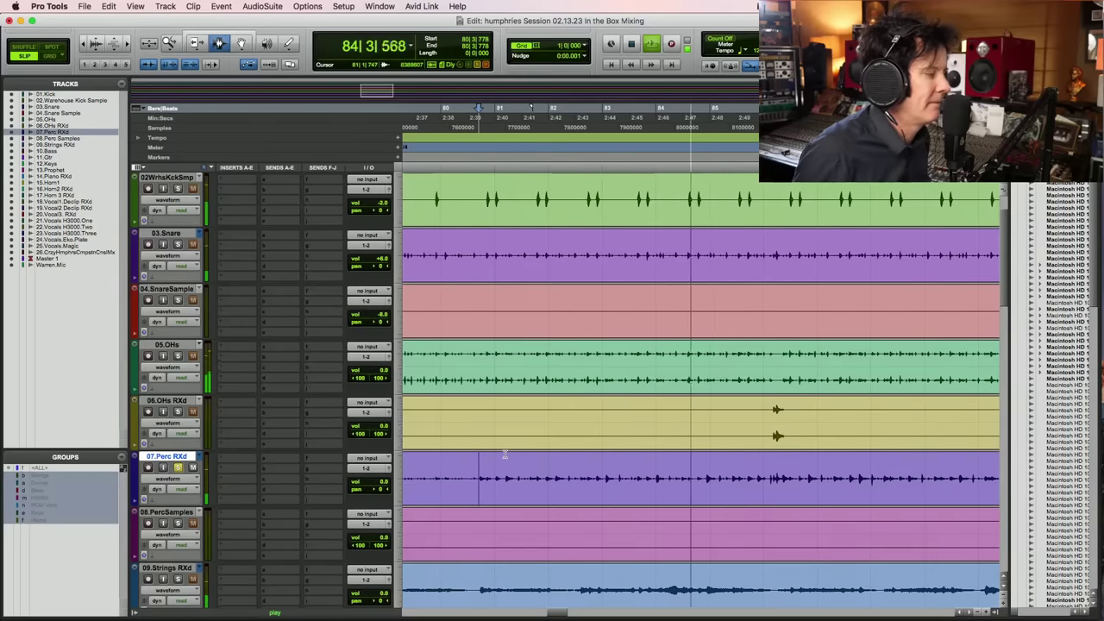
pyautogui.press('space')
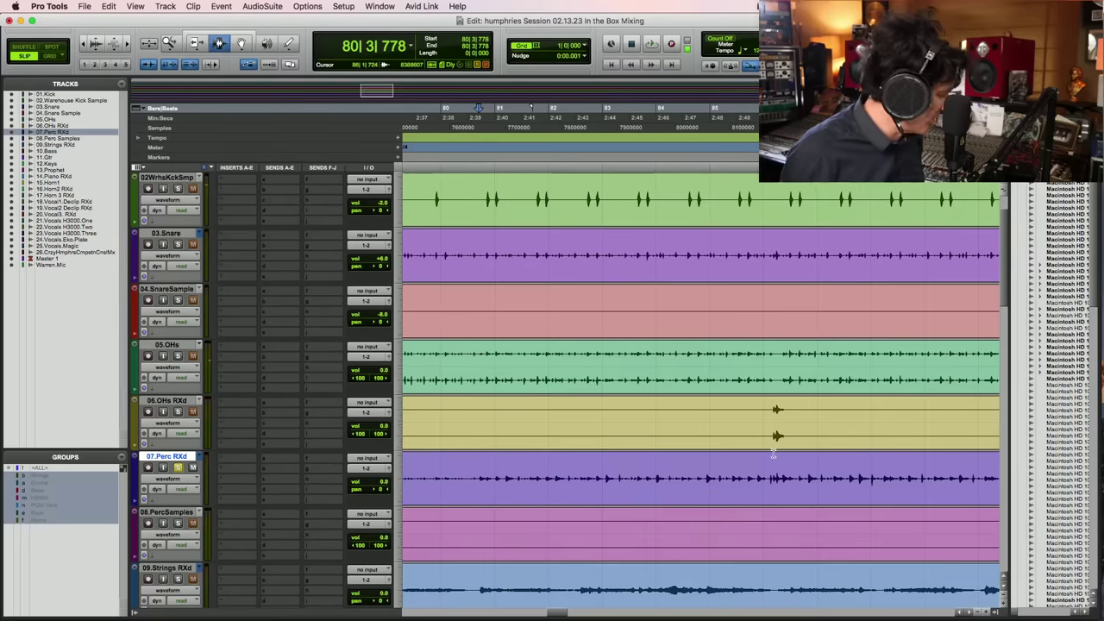
# Audition the soloed Perc RXd track from bar 117, where the part re-enters after its gap, and stop playback
pyautogui.press('r')
pyautogui.press('r')
pyautogui.press('r')
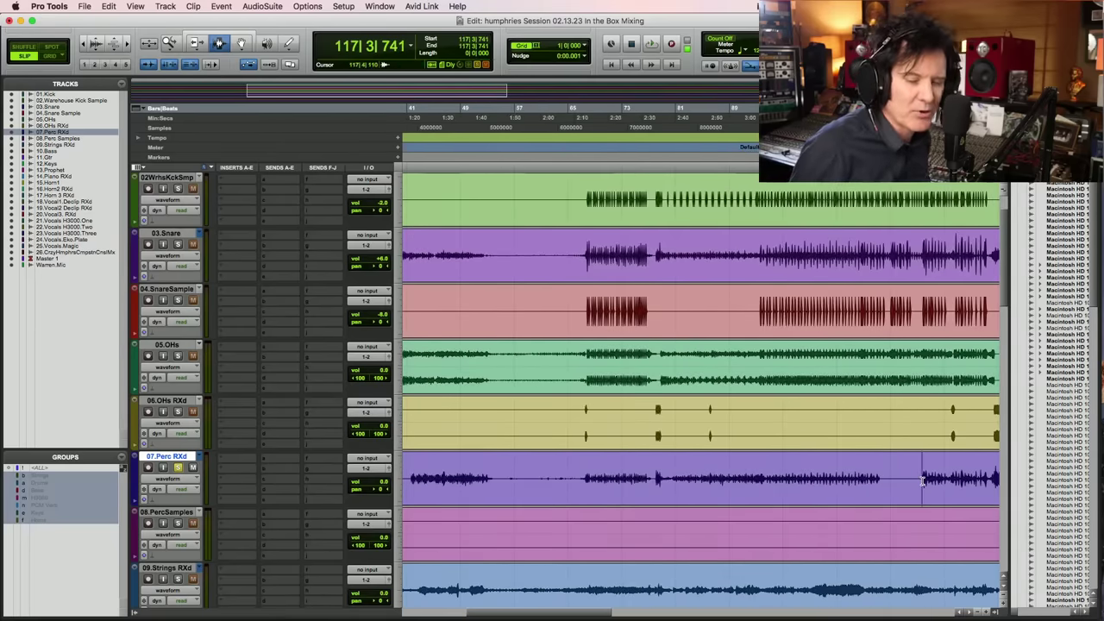
pyautogui.press('space')
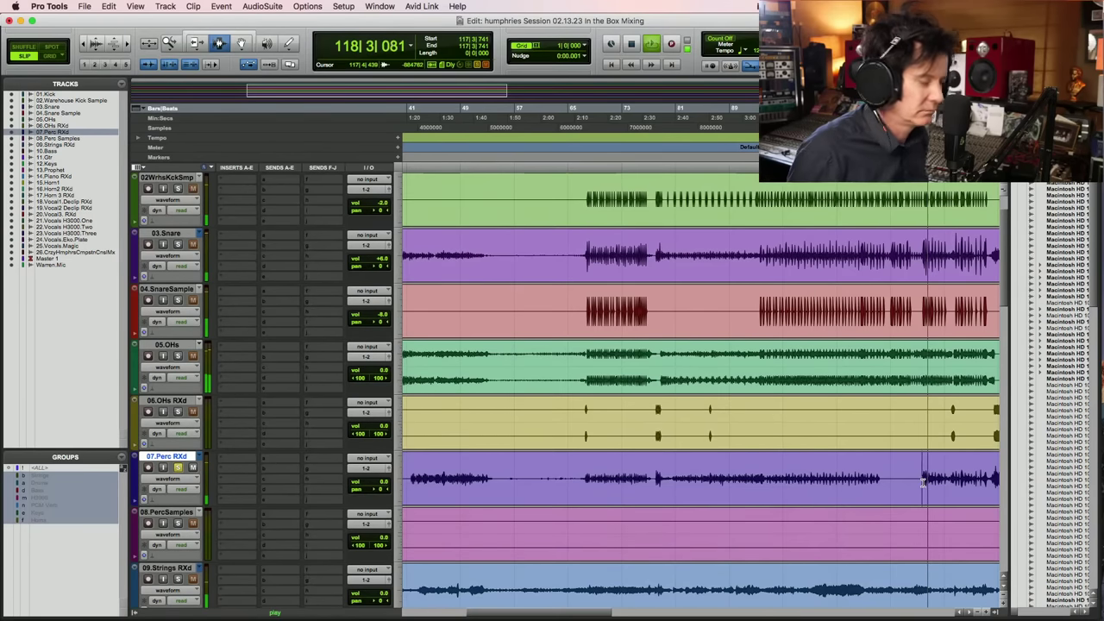
pyautogui.press('r')
pyautogui.press('r')
pyautogui.press('F5')
pyautogui.moveTo(575, 475); pyautogui.dragTo(698, 474)
pyautogui.press('space')
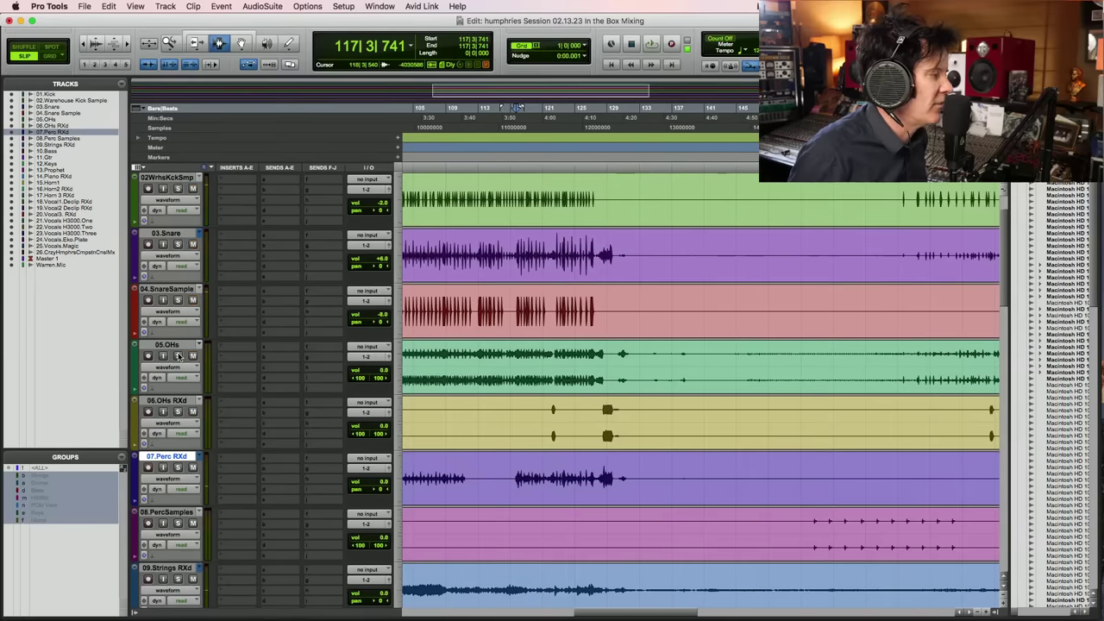
# Audition the OHs track alone from bar 117, then solo Perc RXd alongside it and replay the passage
pyautogui.press('space')
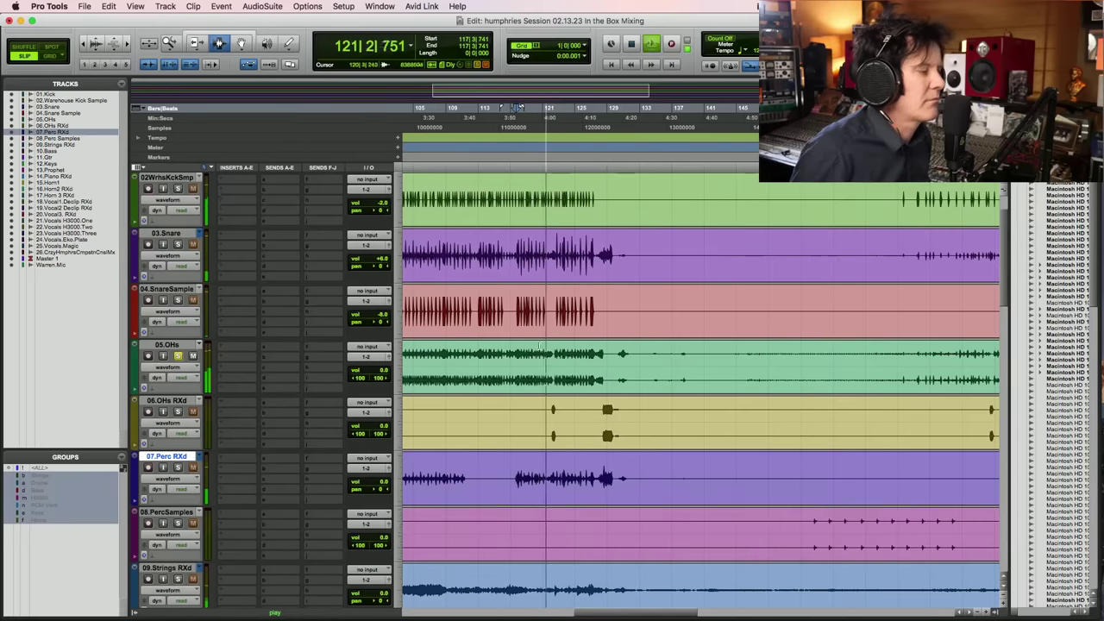
pyautogui.press('space')
pyautogui.click(179, 467)
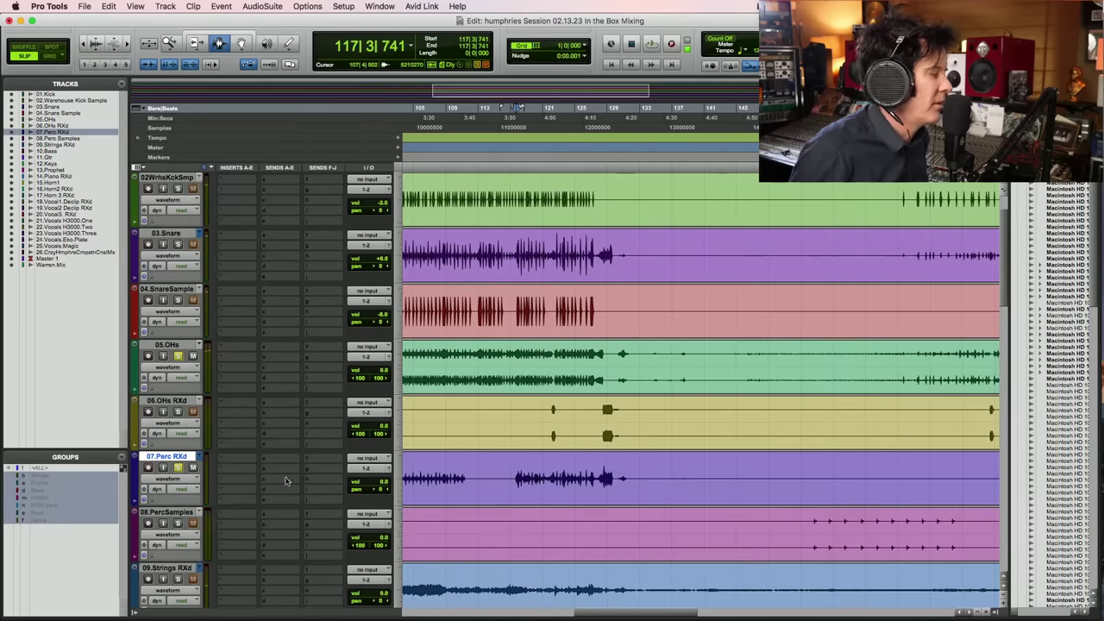
pyautogui.press('space')
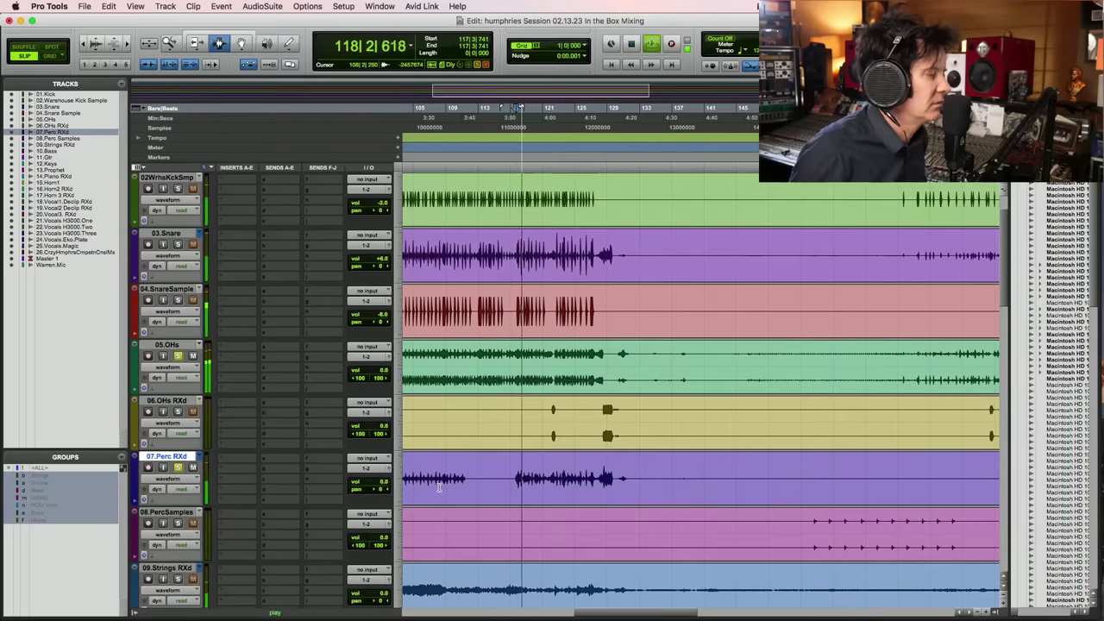
# Select the whole Perc RXd clip and raise its clip gain to +4.4 dB
pyautogui.hotkey('alt', 'a')
pyautogui.moveTo(403, 452); pyautogui.dragTo(587, 507)
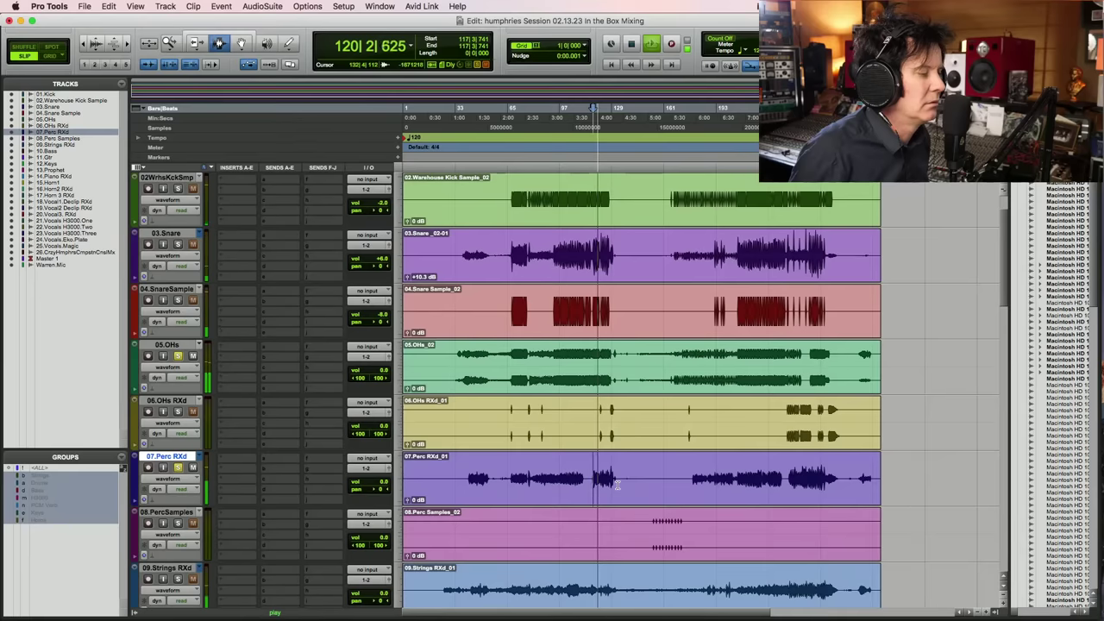
pyautogui.press('space')
pyautogui.doubleClick(449, 482)
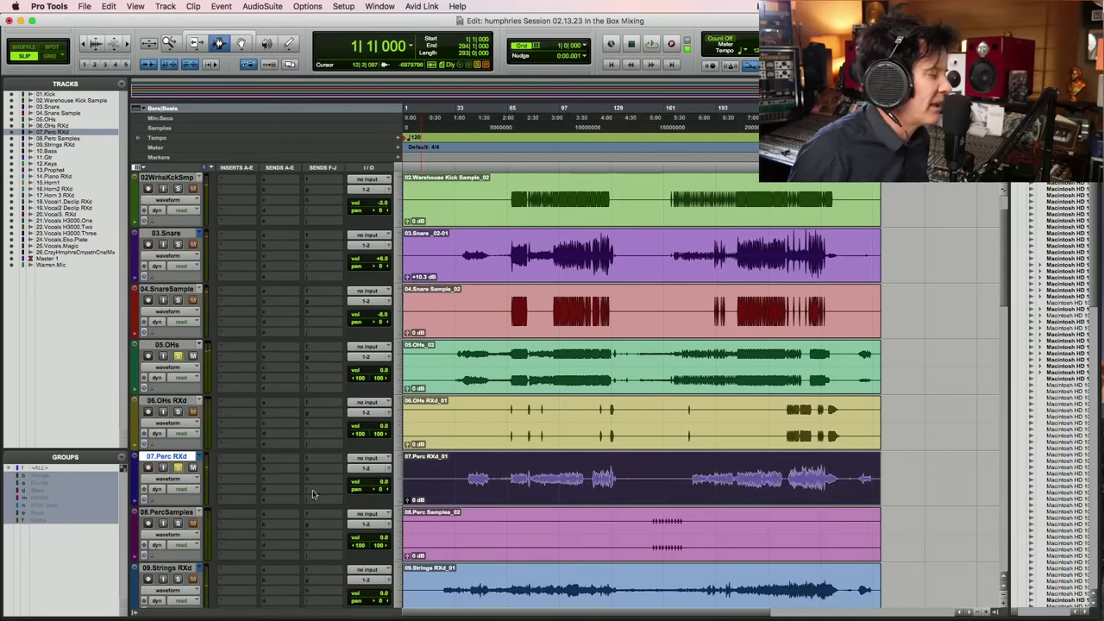
pyautogui.moveTo(407, 501); pyautogui.dragTo(407, 497)
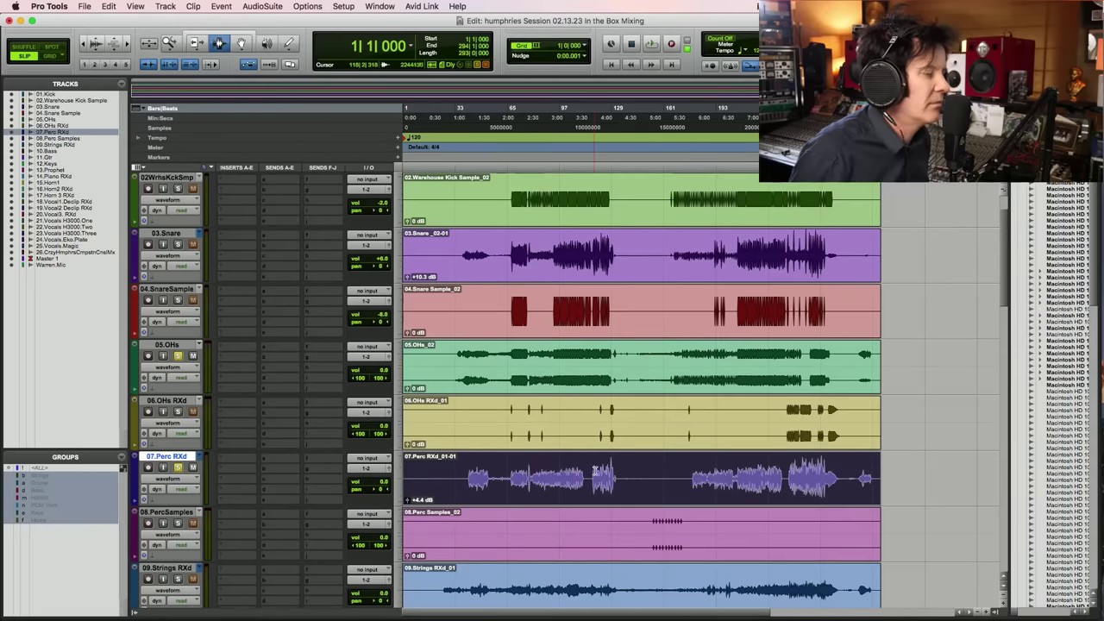
# Replay the soloed OHs and Perc RXd tracks around bars 115 to 122, adding OHs RXd to the solo
pyautogui.click(592, 470)
pyautogui.press('space')
pyautogui.press('super+bracketright')
pyautogui.press('super+bracketright')
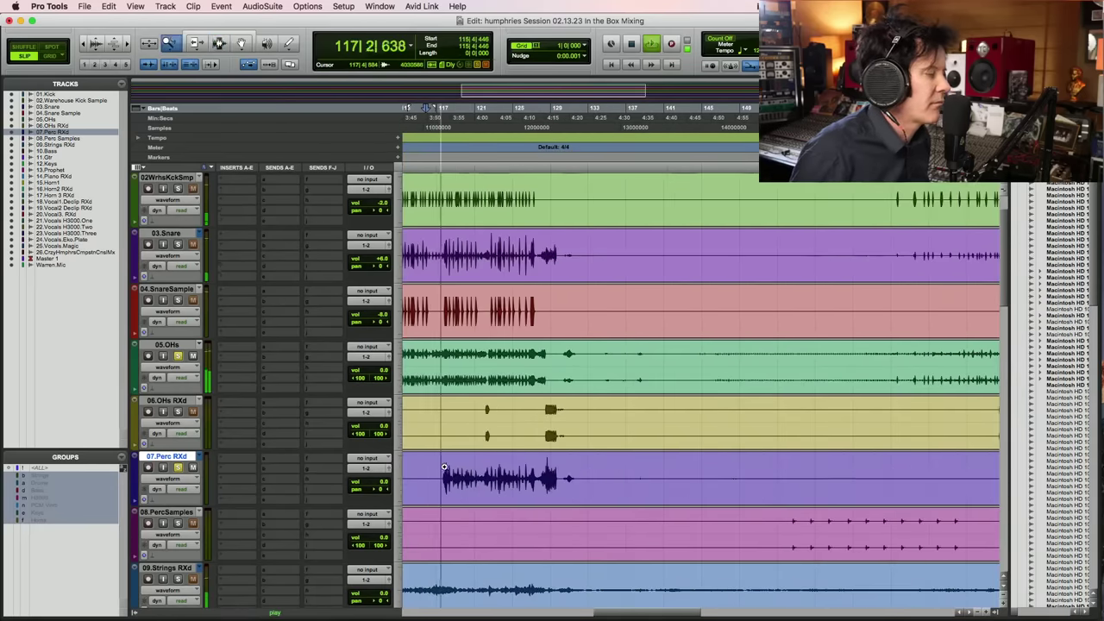
pyautogui.press('super+bracketright')
pyautogui.press('super+bracketright')
pyautogui.press('super+bracketright')
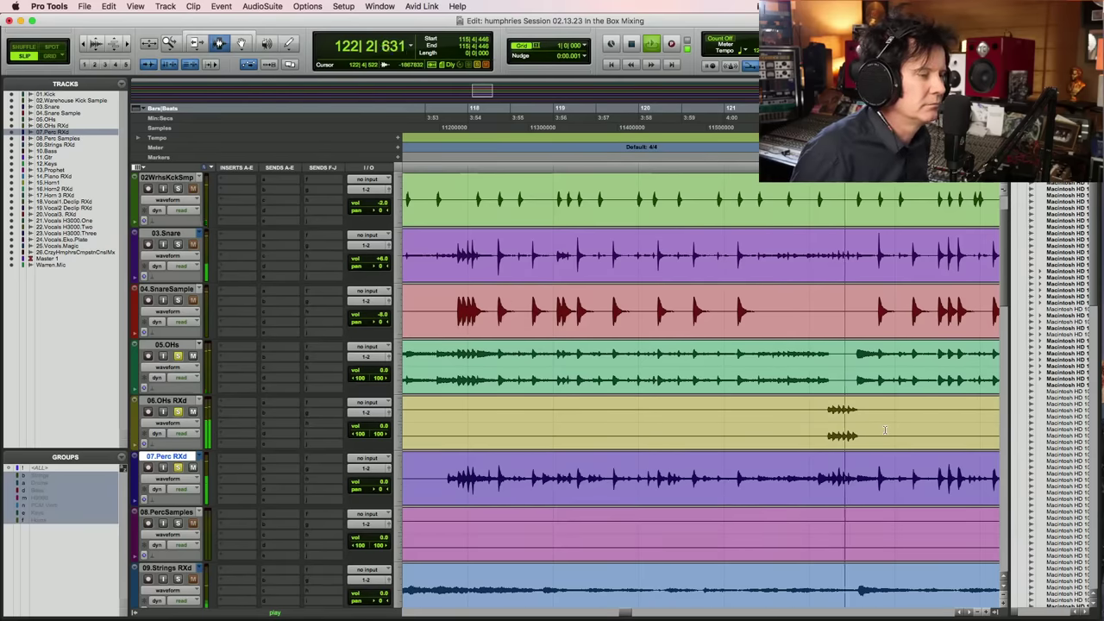
pyautogui.press('space')
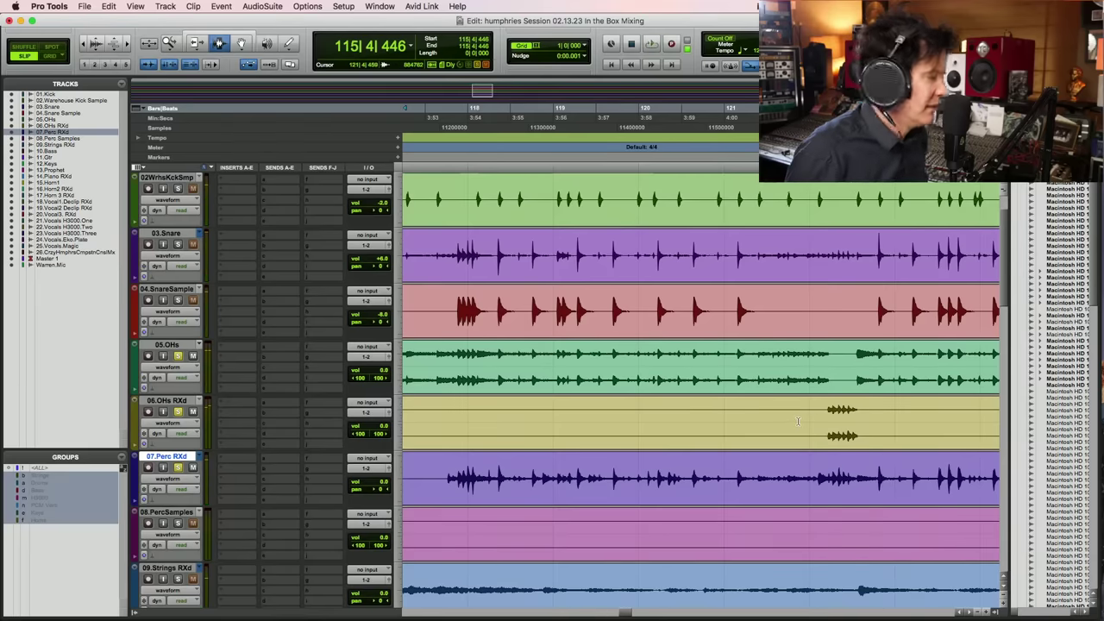
# Check the first OHs RXd hit against the soloed OHs and Perc RXd tracks by playing from bar 67
pyautogui.press('r')
pyautogui.press('r')
pyautogui.press('r')
pyautogui.press('r')
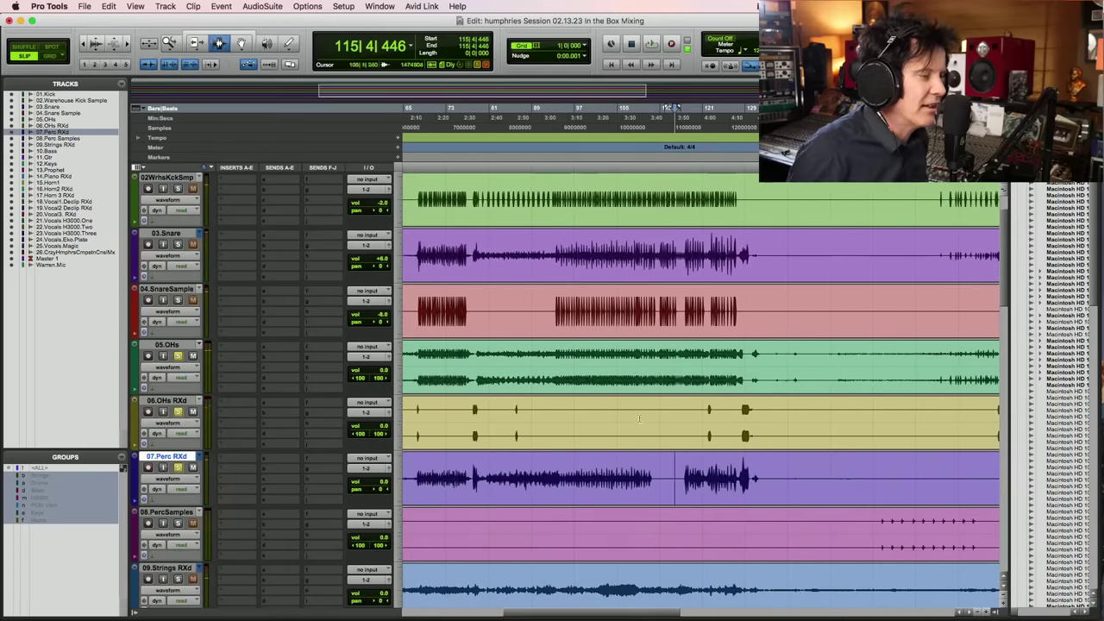
pyautogui.press('r')
pyautogui.press('r')
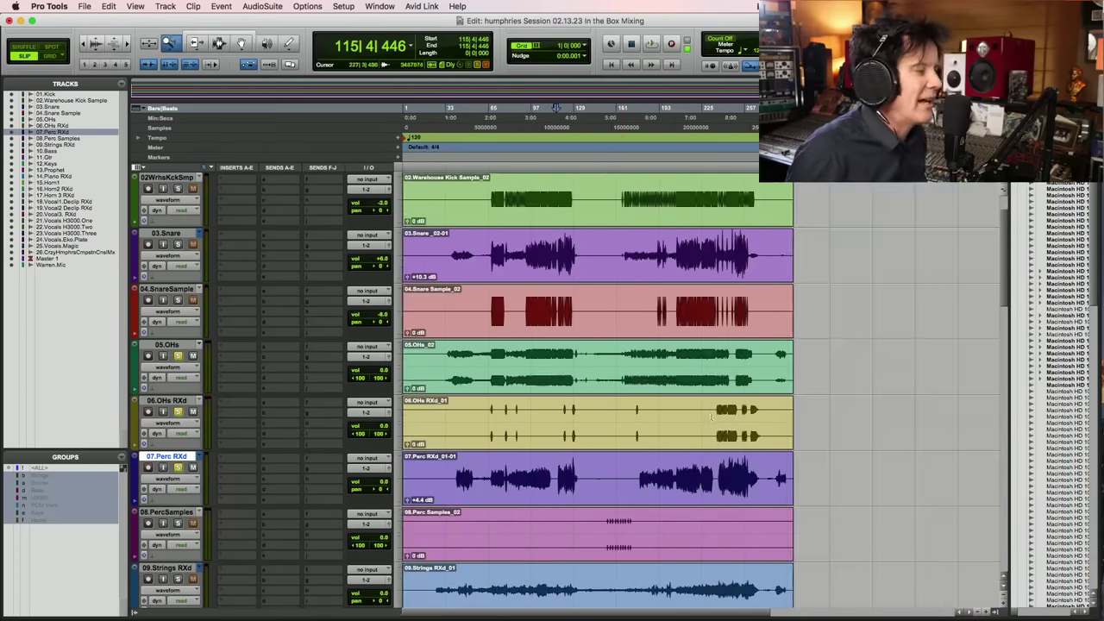
pyautogui.moveTo(799, 411); pyautogui.dragTo(623, 413)
pyautogui.press('F5')
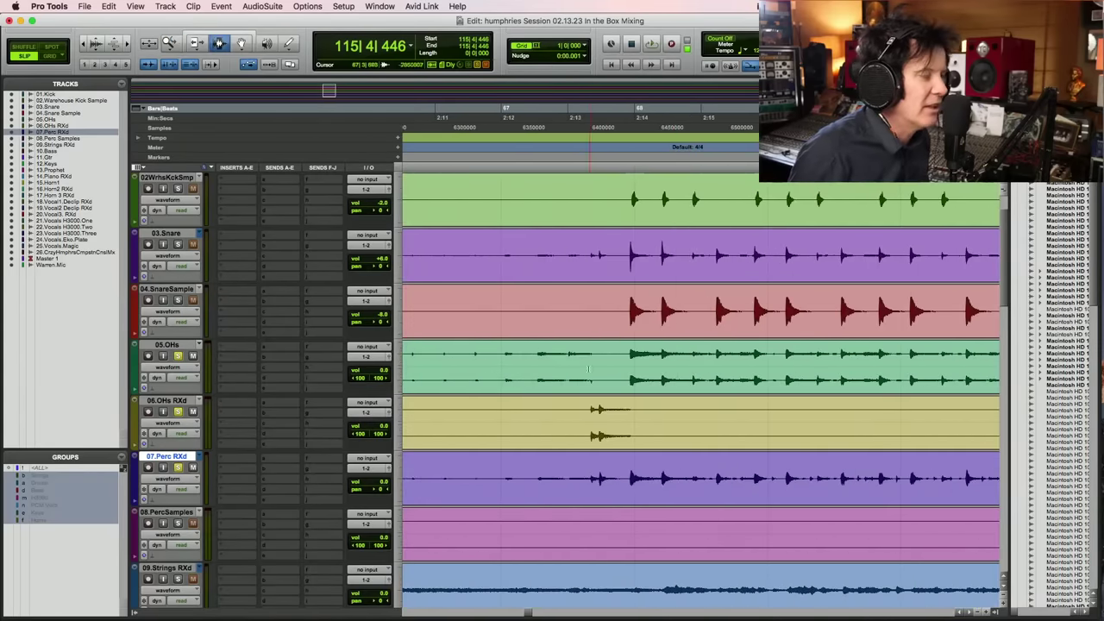
pyautogui.click(536, 423)
pyautogui.press('space')
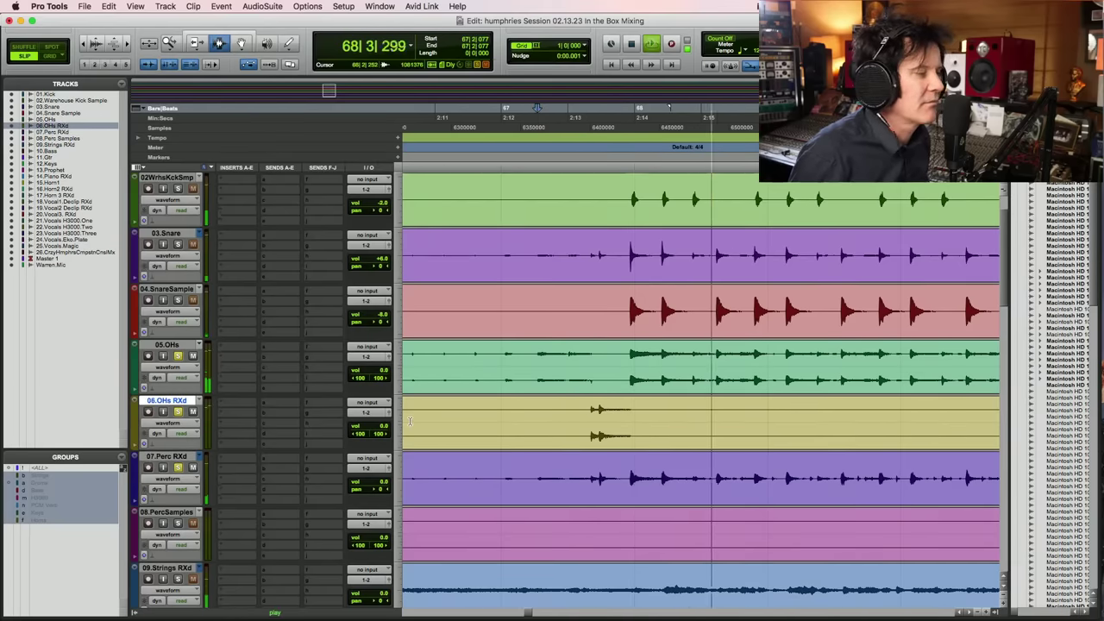
pyautogui.hotkey('alt', 'a')
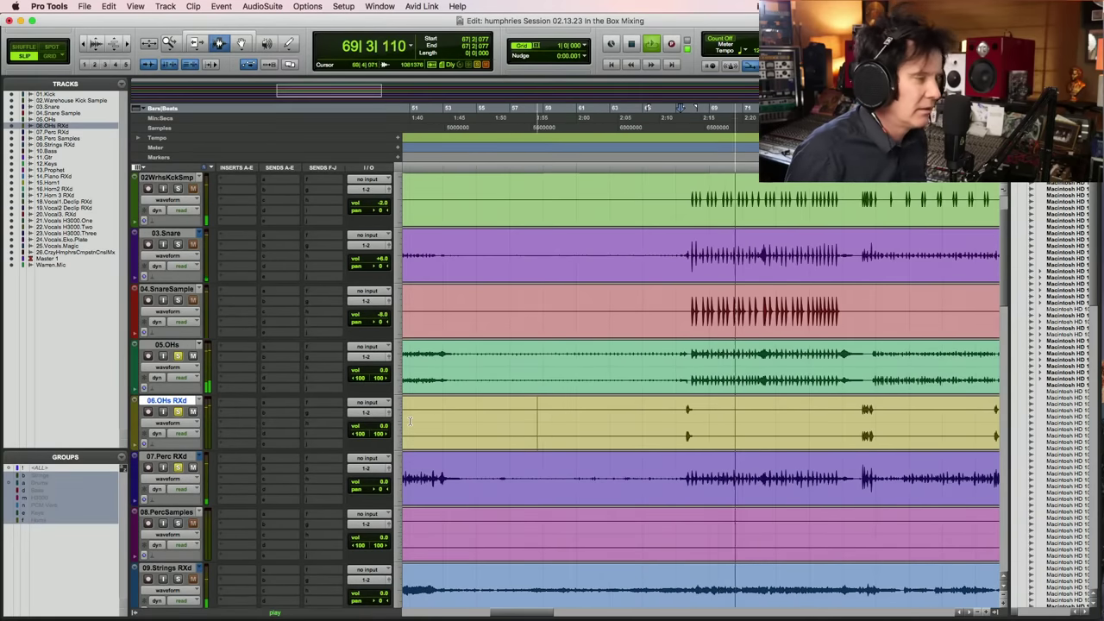
pyautogui.press('space')
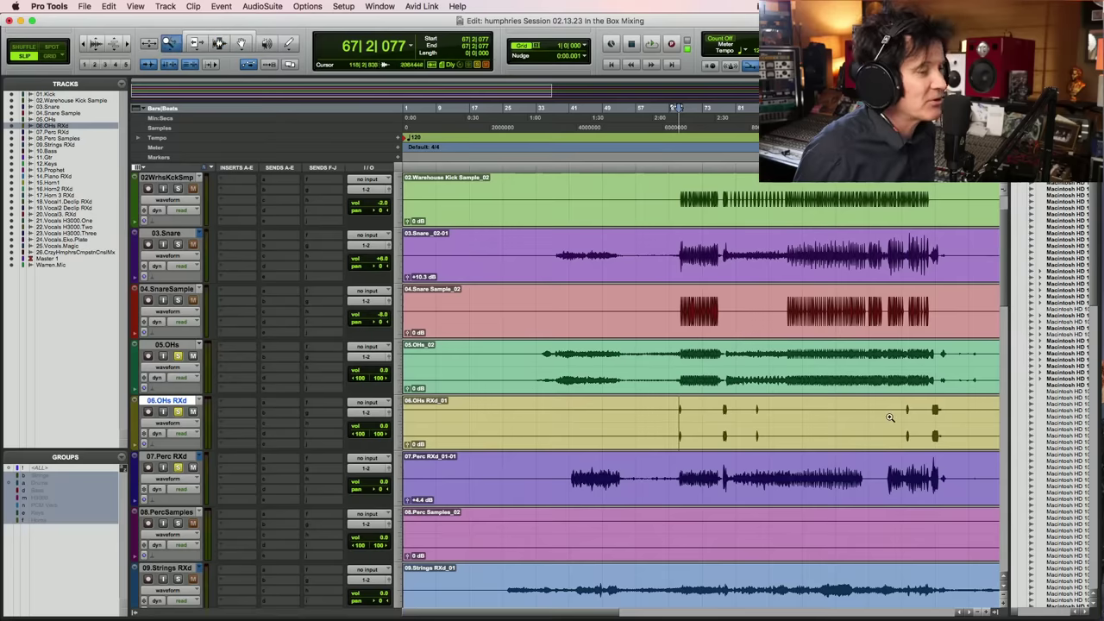
# Play the OHs RXd passage from bar 127 together with the soloed OHs and Perc RXd tracks
pyautogui.moveTo(895, 414); pyautogui.dragTo(991, 436)
pyautogui.click(657, 434)
pyautogui.press('space')
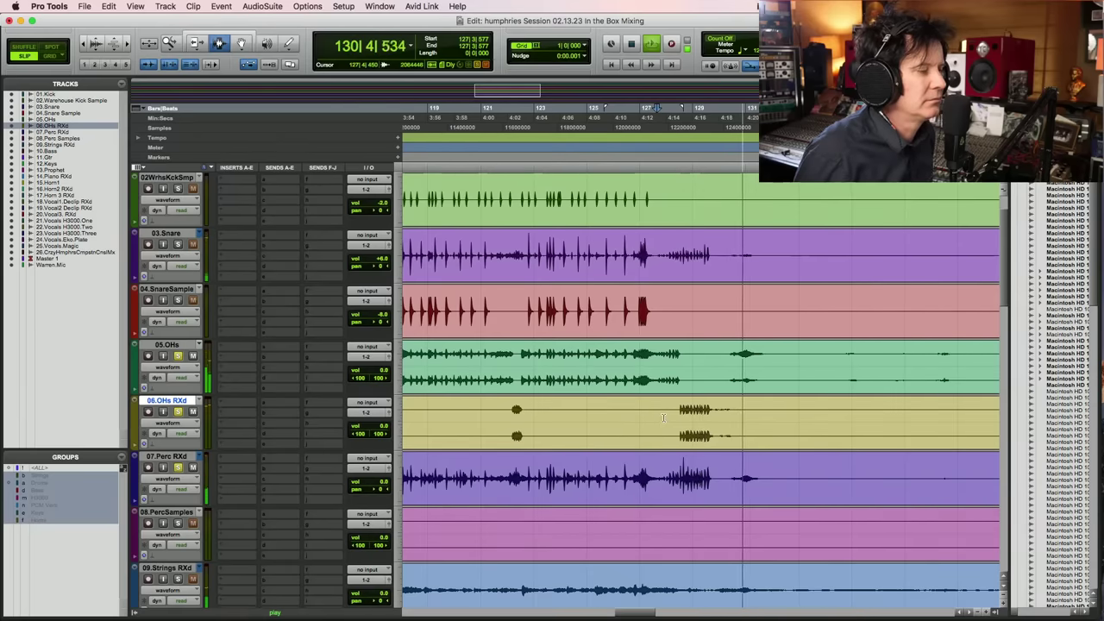
# Stop playback, select the whole OHs RXd clip and raise its clip gain to +4.4 dB
pyautogui.doubleClick(465, 436)
pyautogui.press('space')
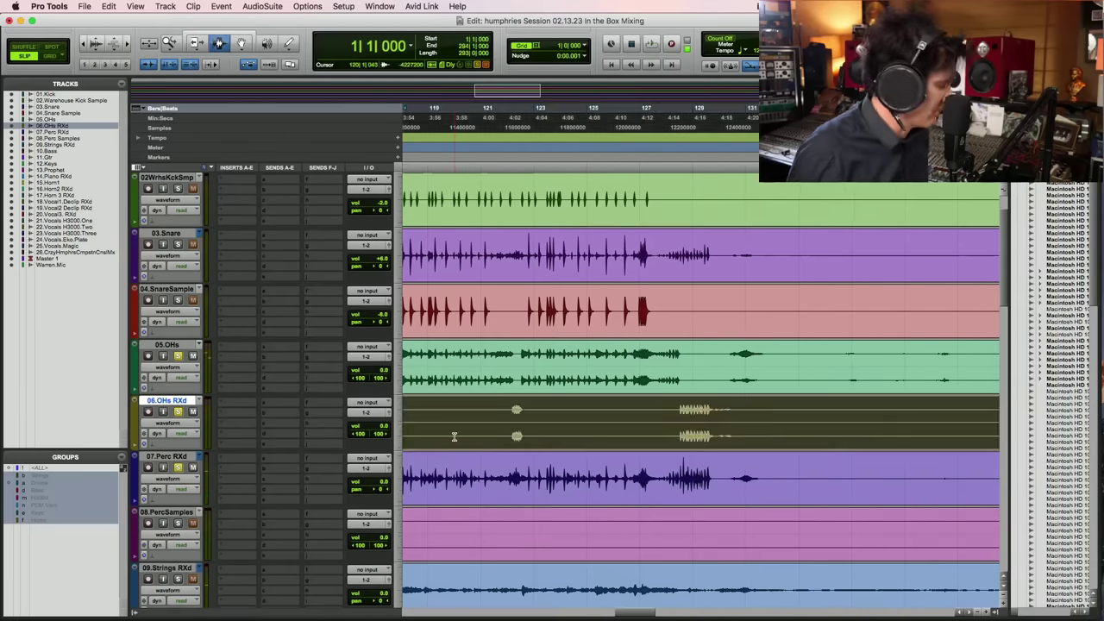
pyautogui.hotkey('alt', 'a')
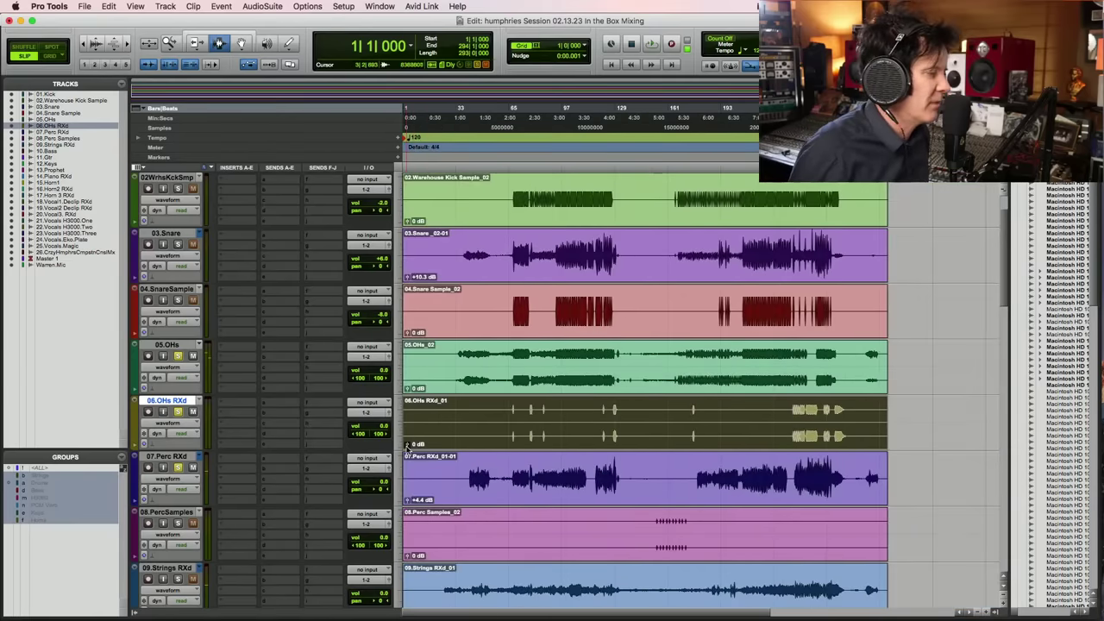
pyautogui.moveTo(408, 447); pyautogui.dragTo(407, 443)
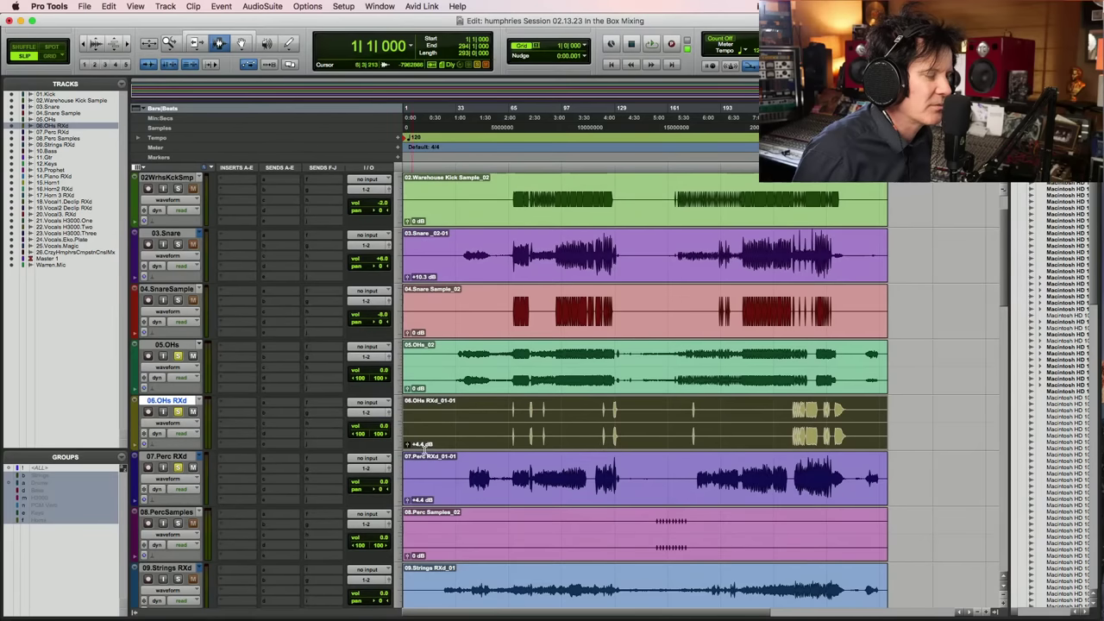
# Audition the soloed overhead and percussion tracks from bar 235, then add Snare Sample to the solo
pyautogui.press('F5')
pyautogui.moveTo(866, 419); pyautogui.dragTo(905, 431)
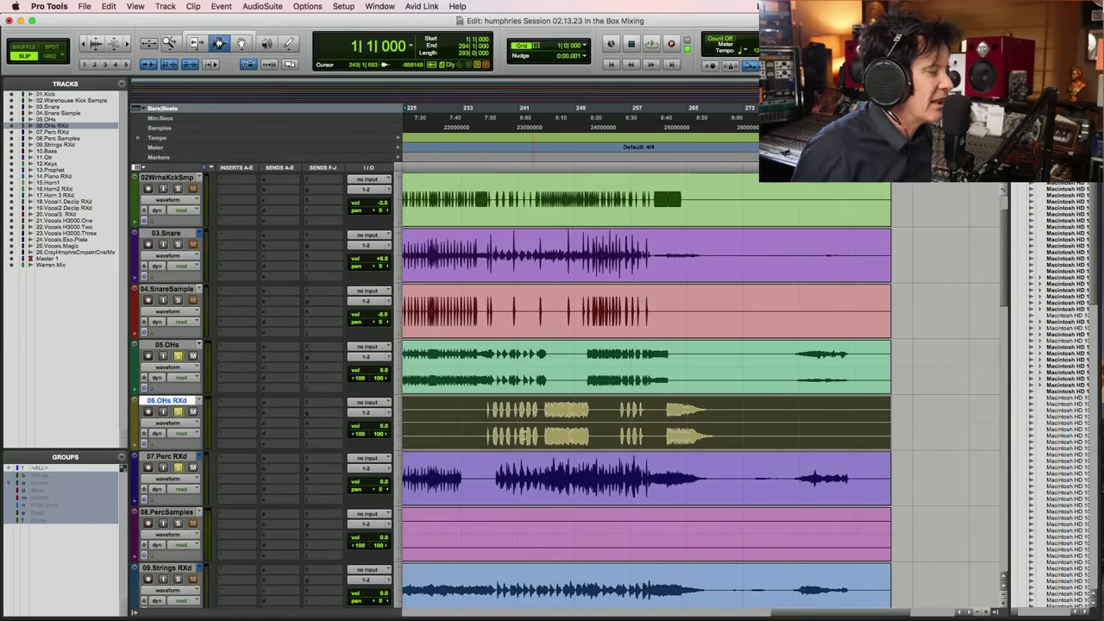
pyautogui.click(479, 412)
pyautogui.press('space')
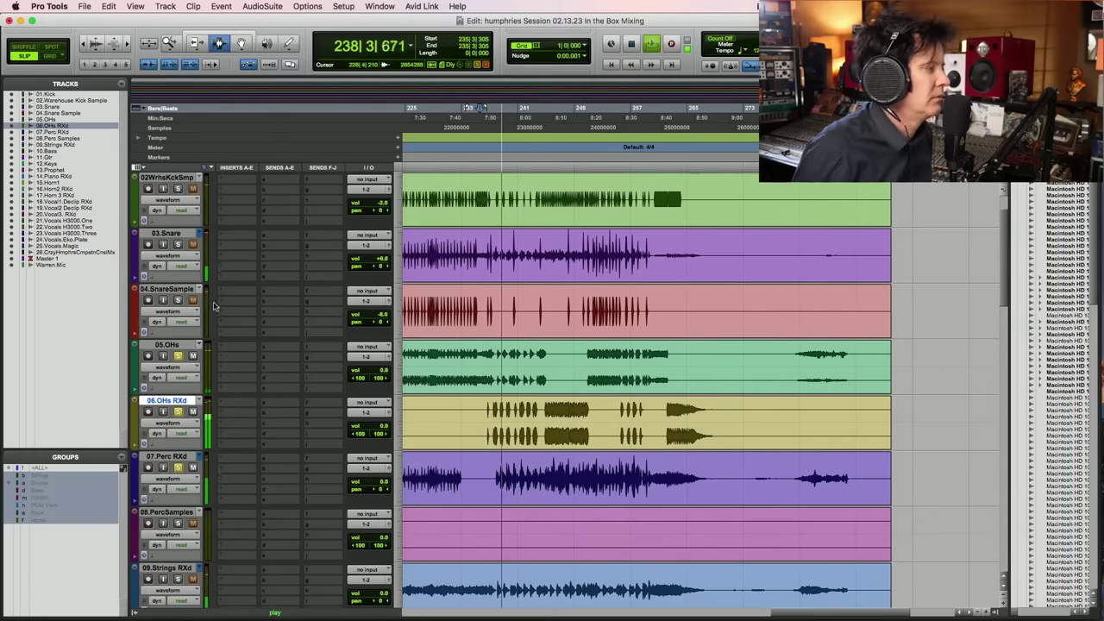
pyautogui.press('space')
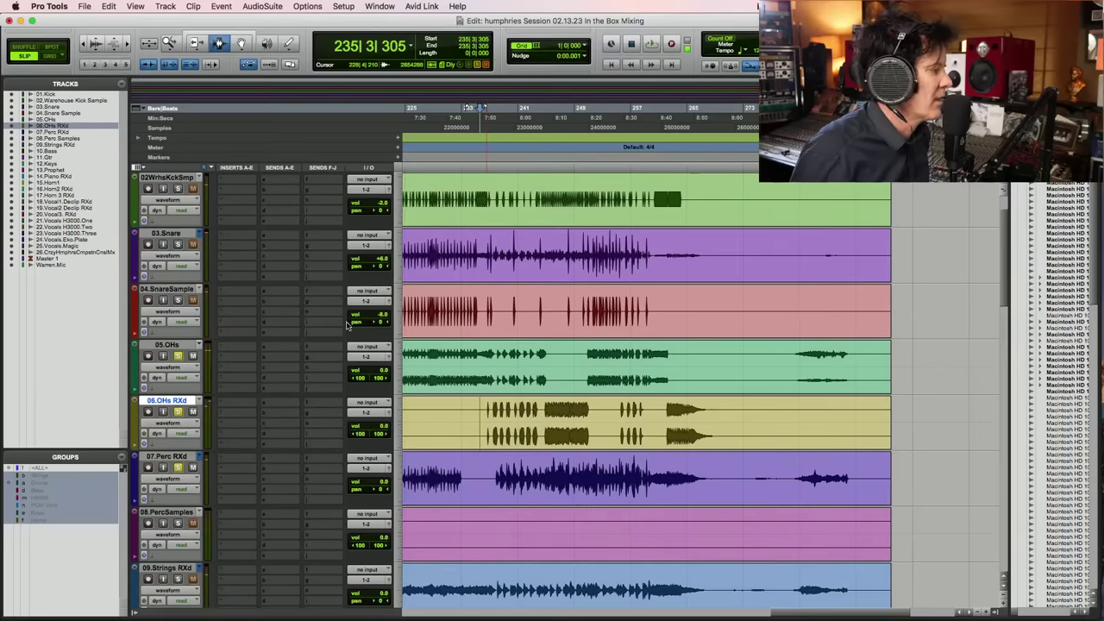
pyautogui.click(178, 301)
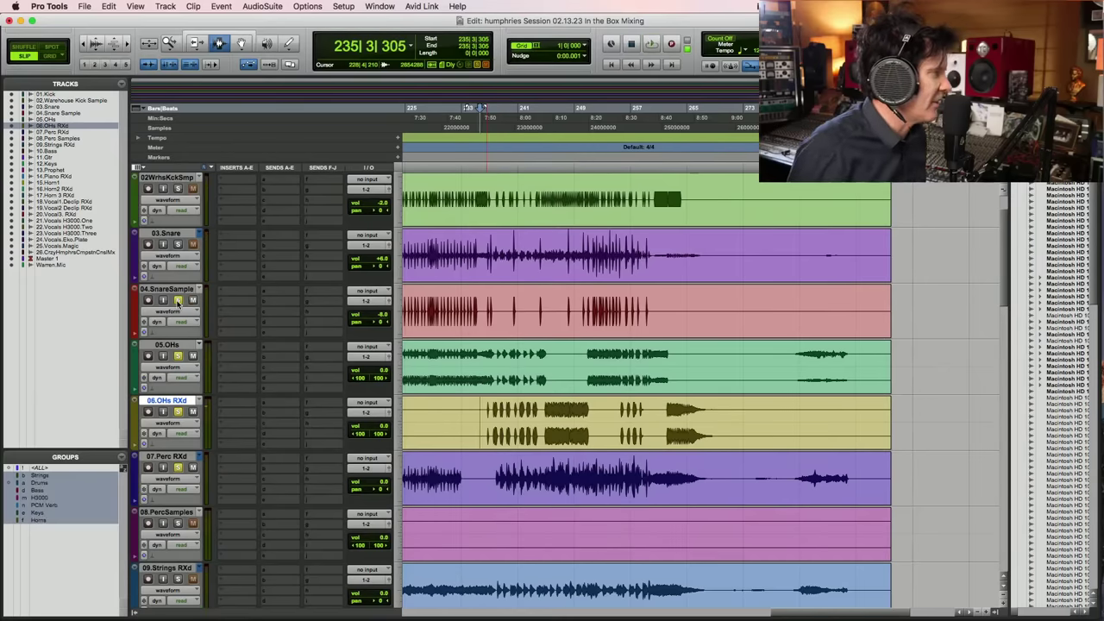
# Add the kick, kick sample and snare tracks to the solo and play the soloed drums from bar 236
pyautogui.scroll(1, 205, 262)
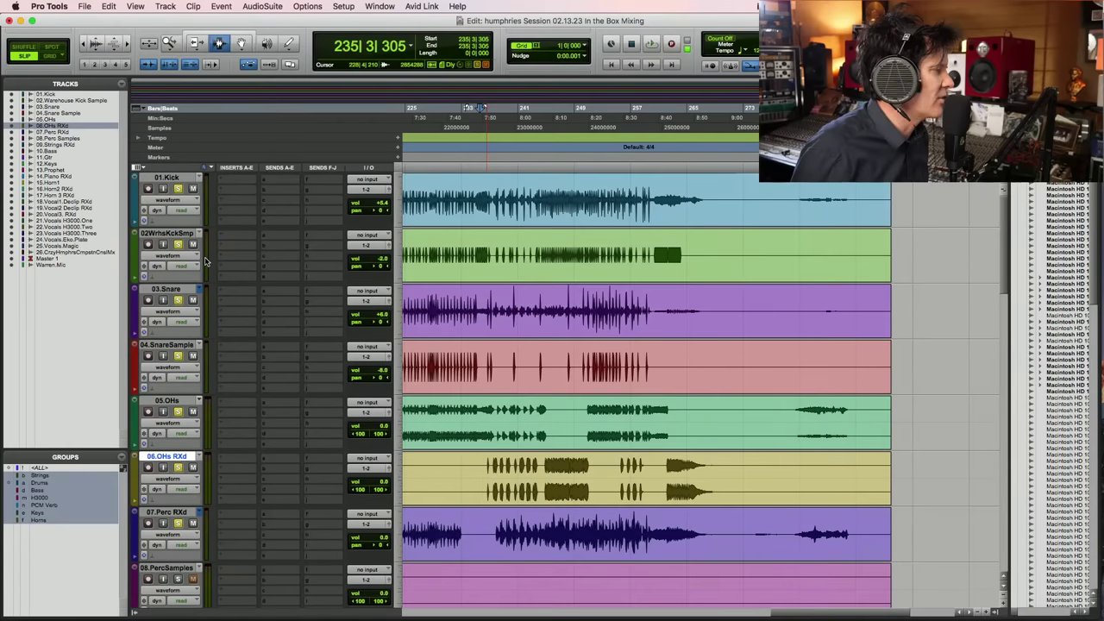
pyautogui.scroll(-2, 206, 261)
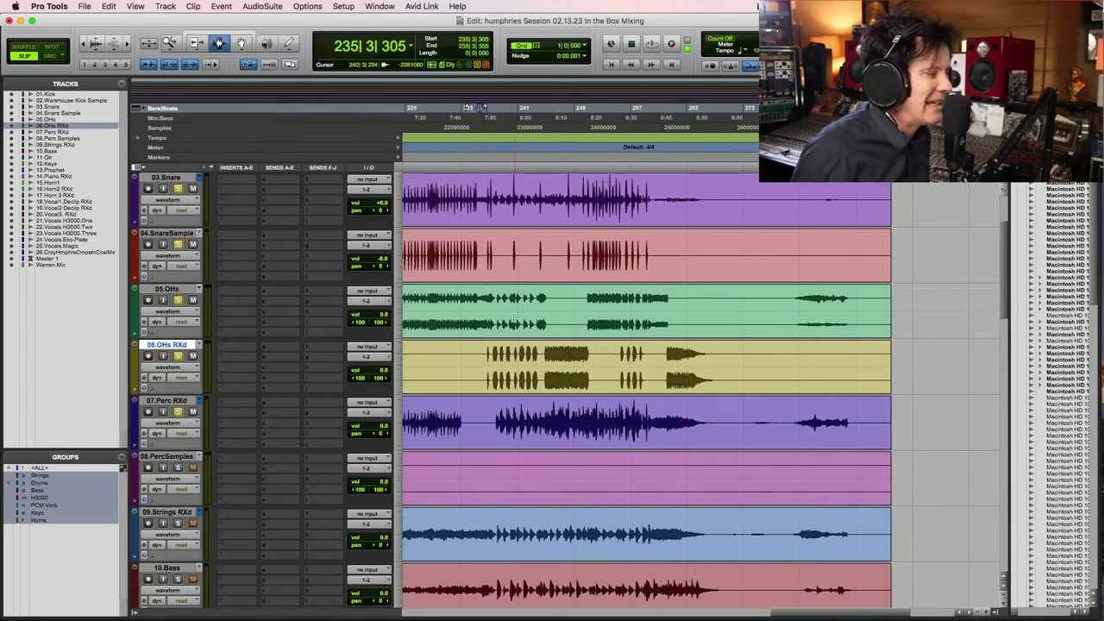
pyautogui.click(485, 362)
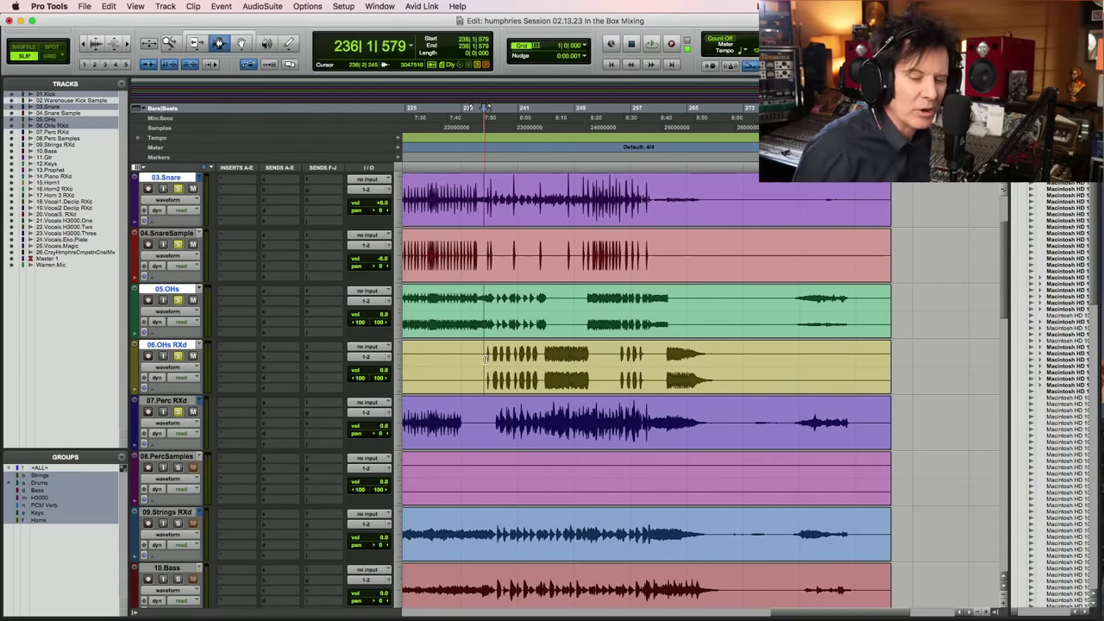
pyautogui.press('space')
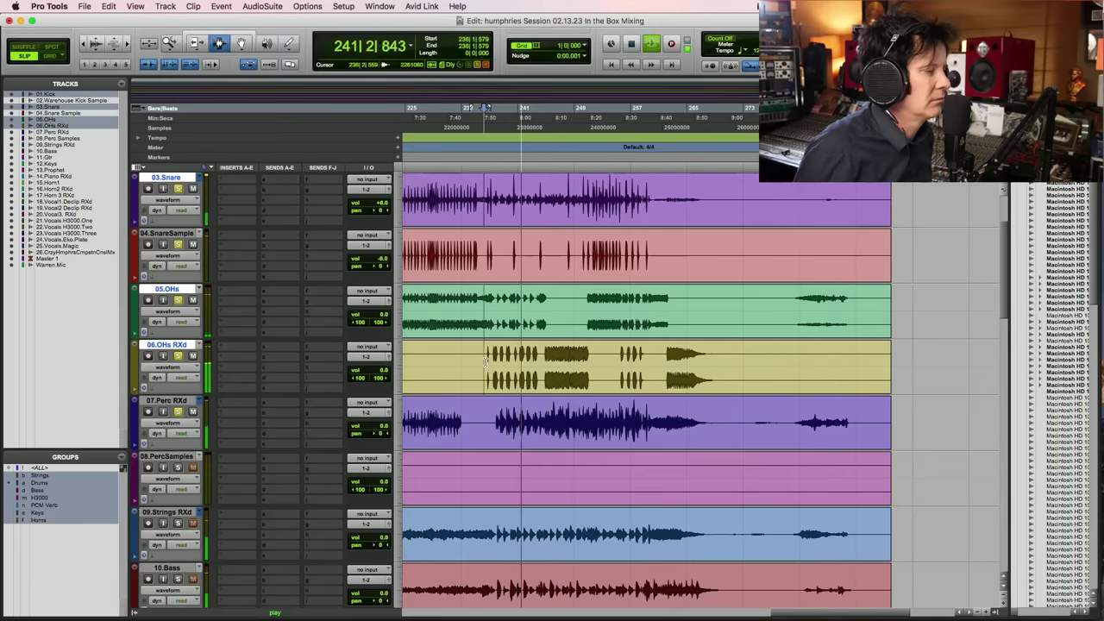
# Lower the OHs RXd track volume to -1.3 dB while the drums play, and stop playback
pyautogui.press('super+bracketleft')
pyautogui.press('super+bracketleft')
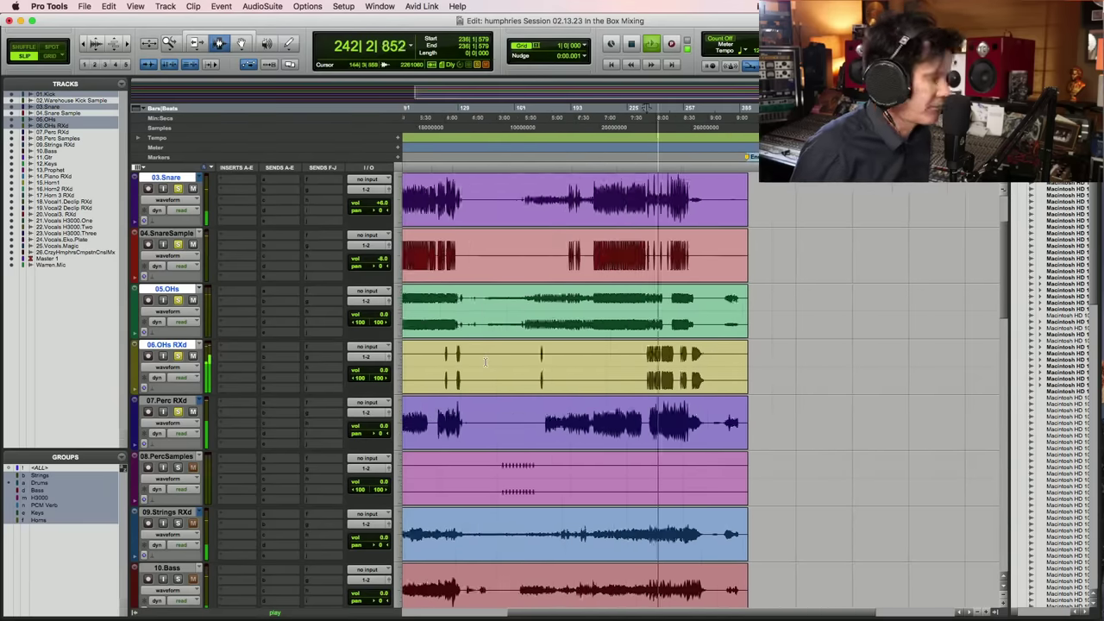
pyautogui.press('super+bracketright')
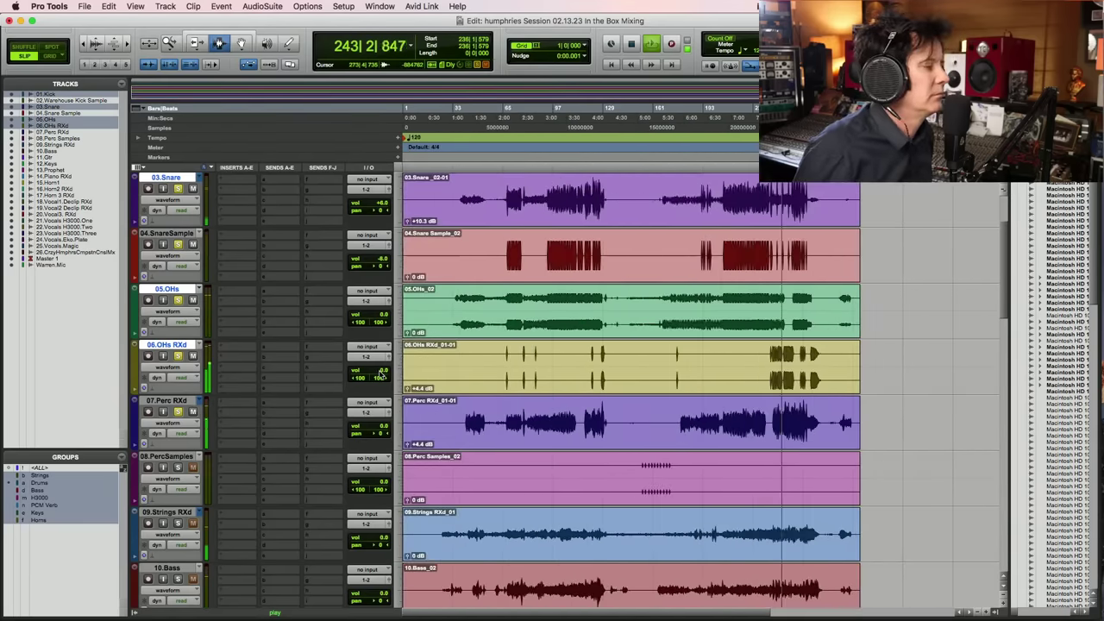
pyautogui.moveTo(383, 372); pyautogui.dragTo(383, 378)
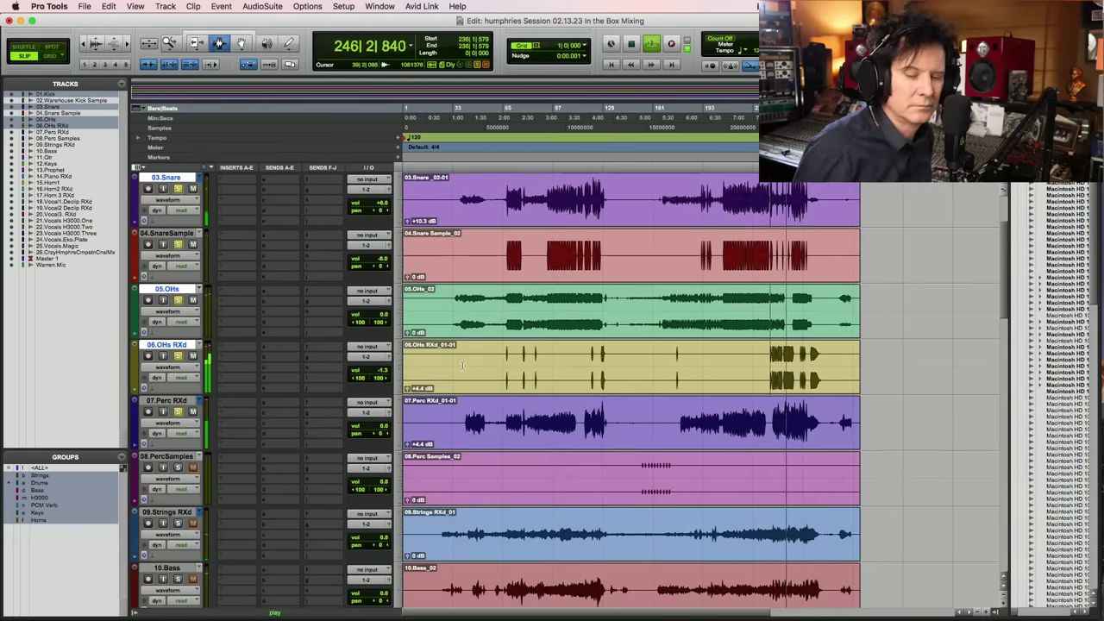
pyautogui.press('space')
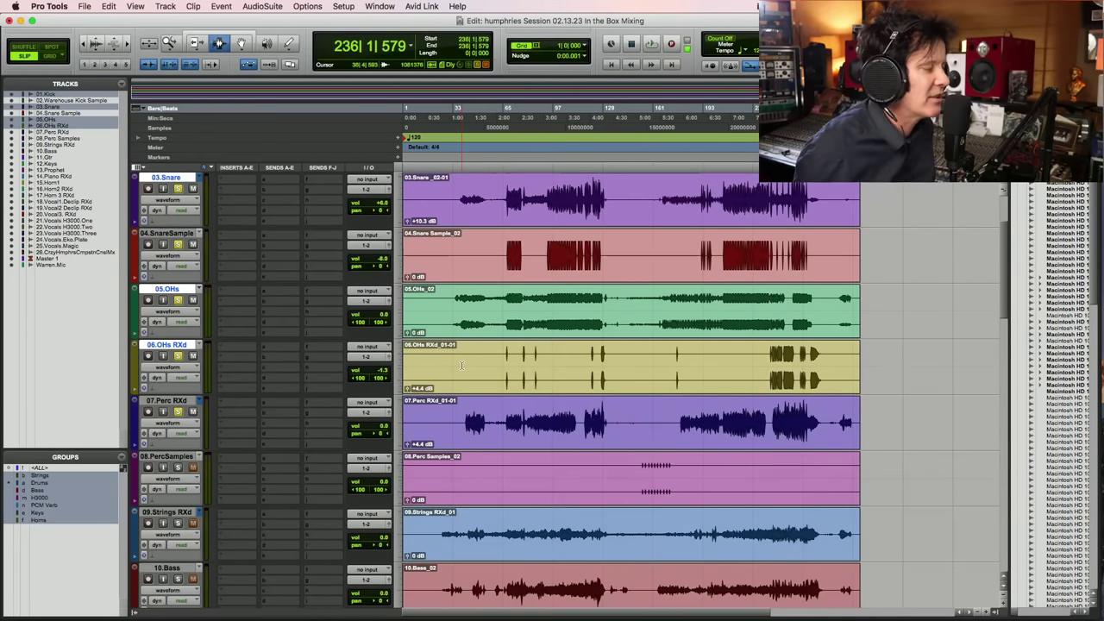
# Audition the first OHs RXd hit within the soloed drums by playing from bar 64
pyautogui.click(502, 390)
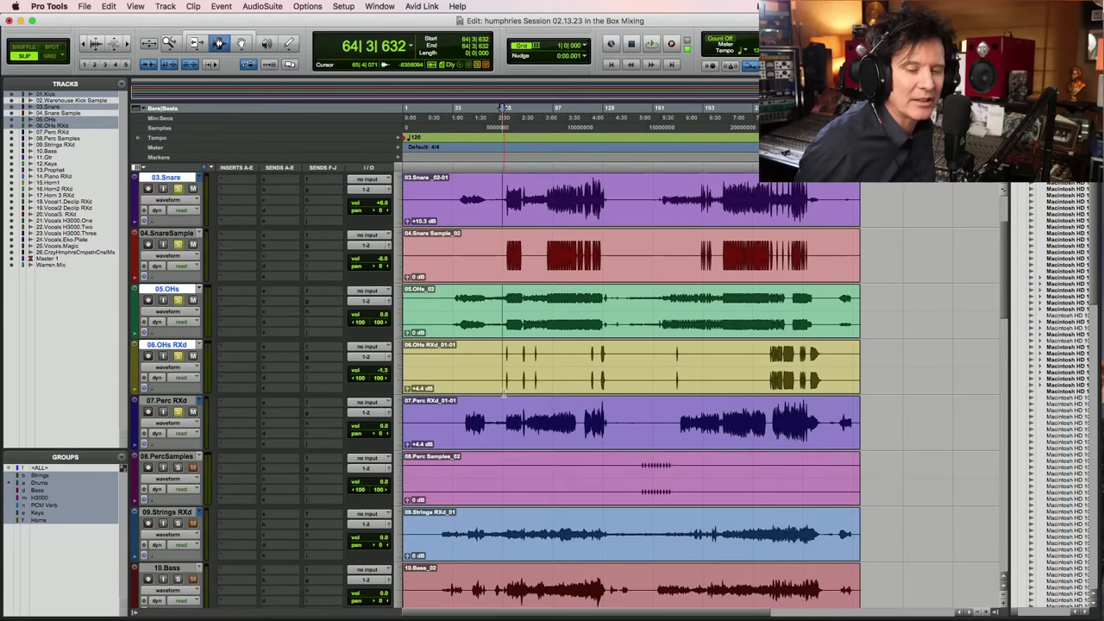
pyautogui.press('space')
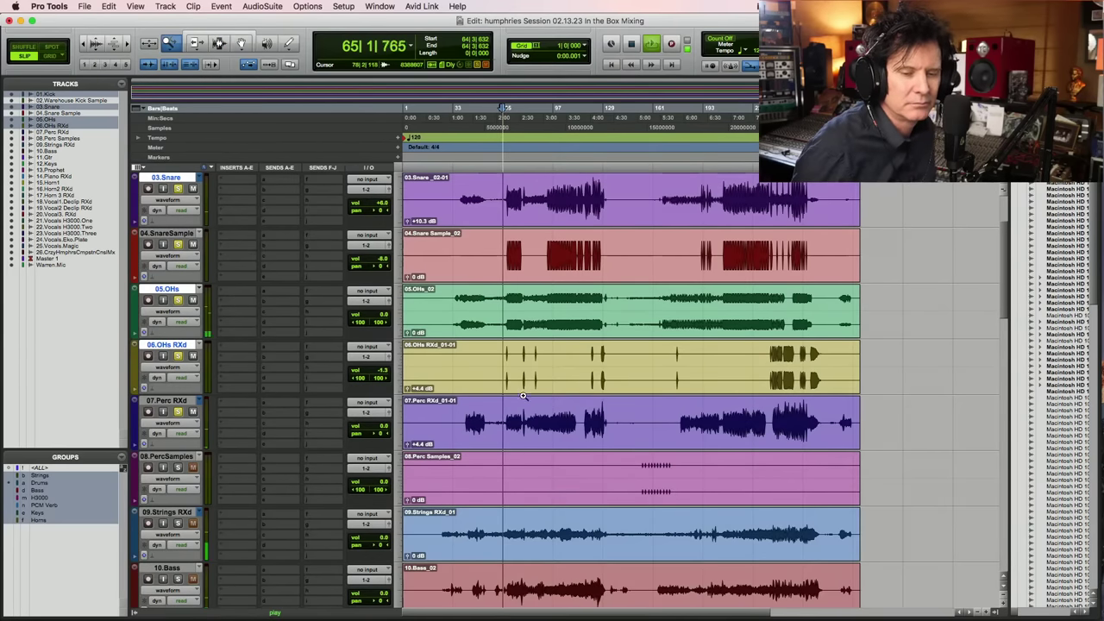
pyautogui.moveTo(524, 392); pyautogui.dragTo(494, 393)
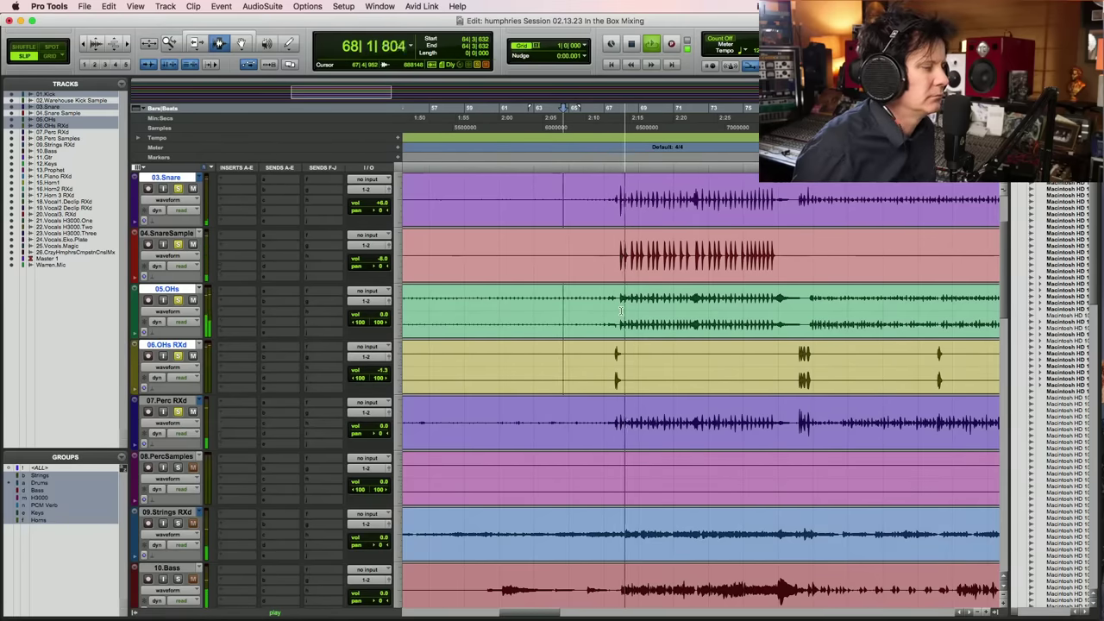
pyautogui.hotkey('alt', 'a')
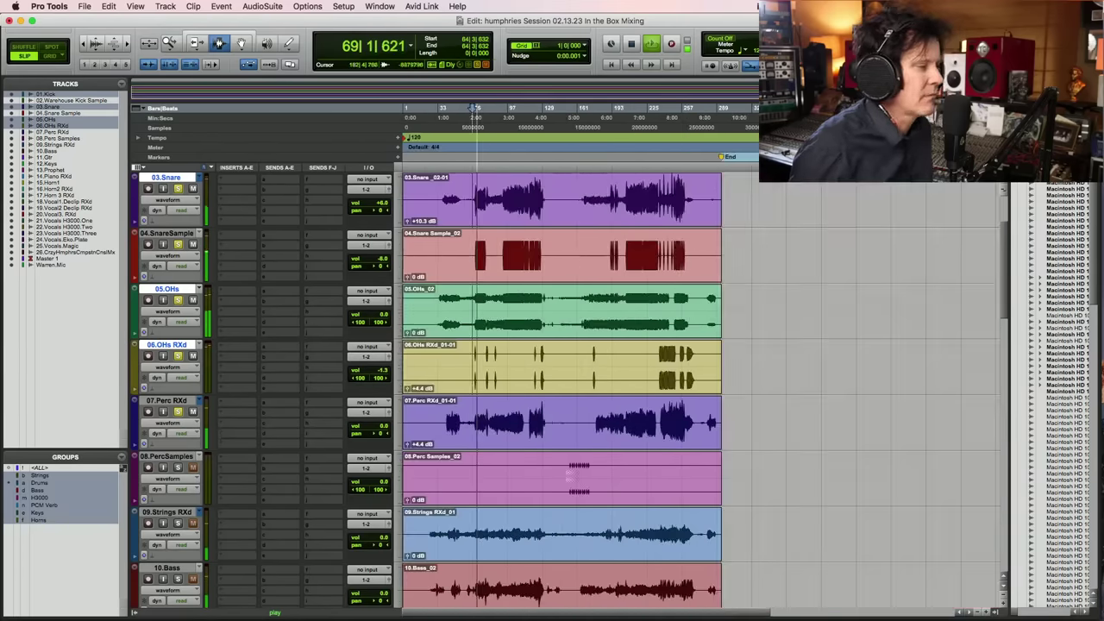
pyautogui.press('space')
# Solo Perc Samples and play its hits from bar 153 with the other soloed drum tracks
pyautogui.click(573, 482)
pyautogui.press('e')
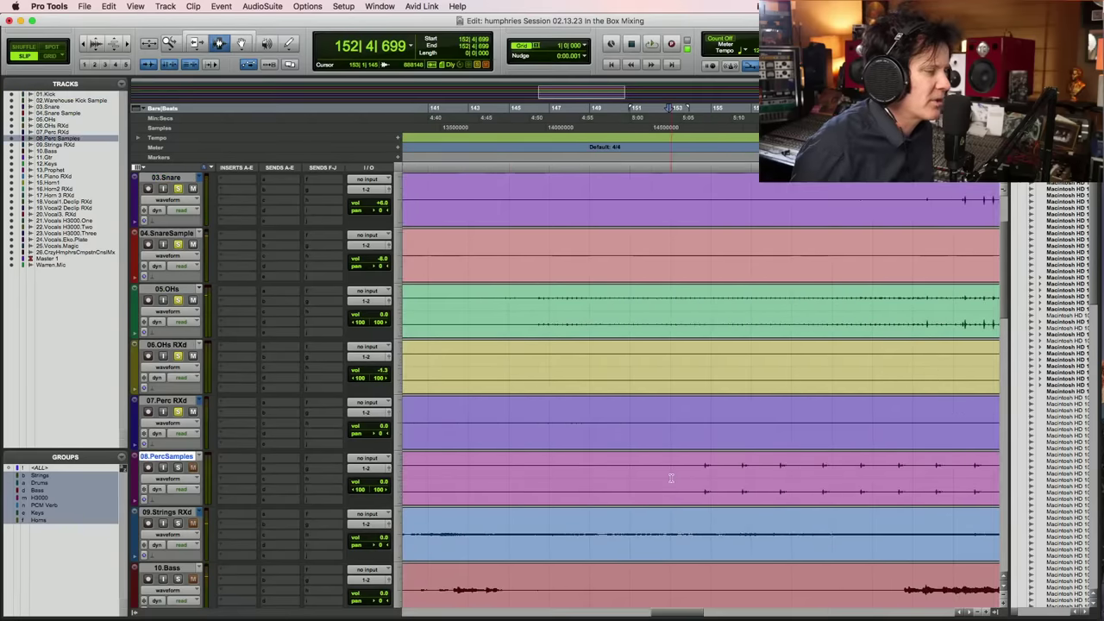
pyautogui.click(672, 480)
pyautogui.press('space')
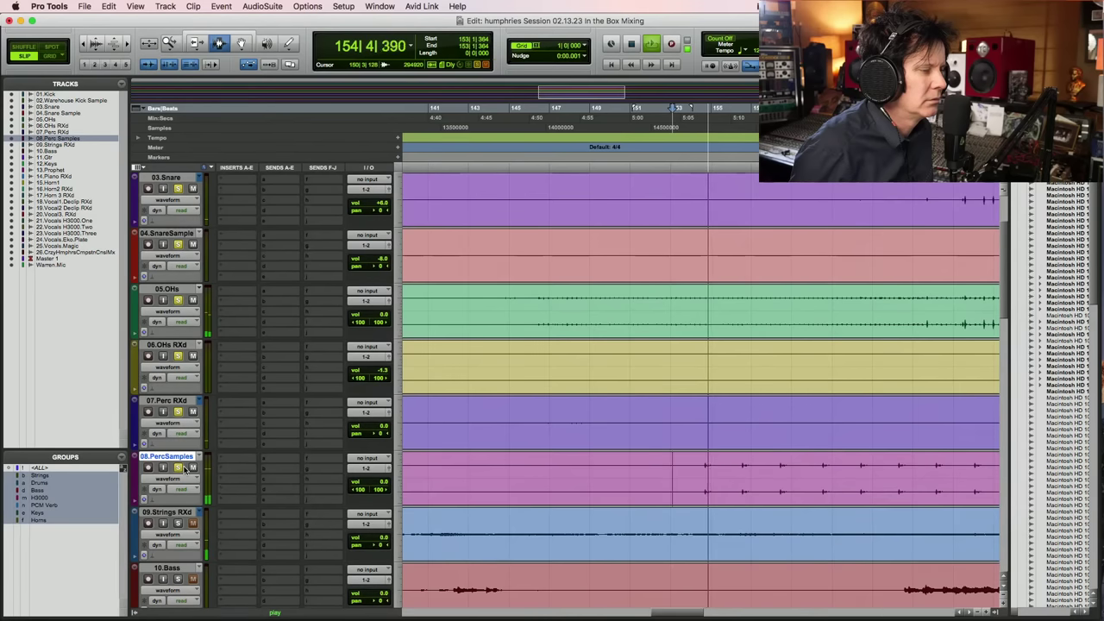
pyautogui.click(699, 480)
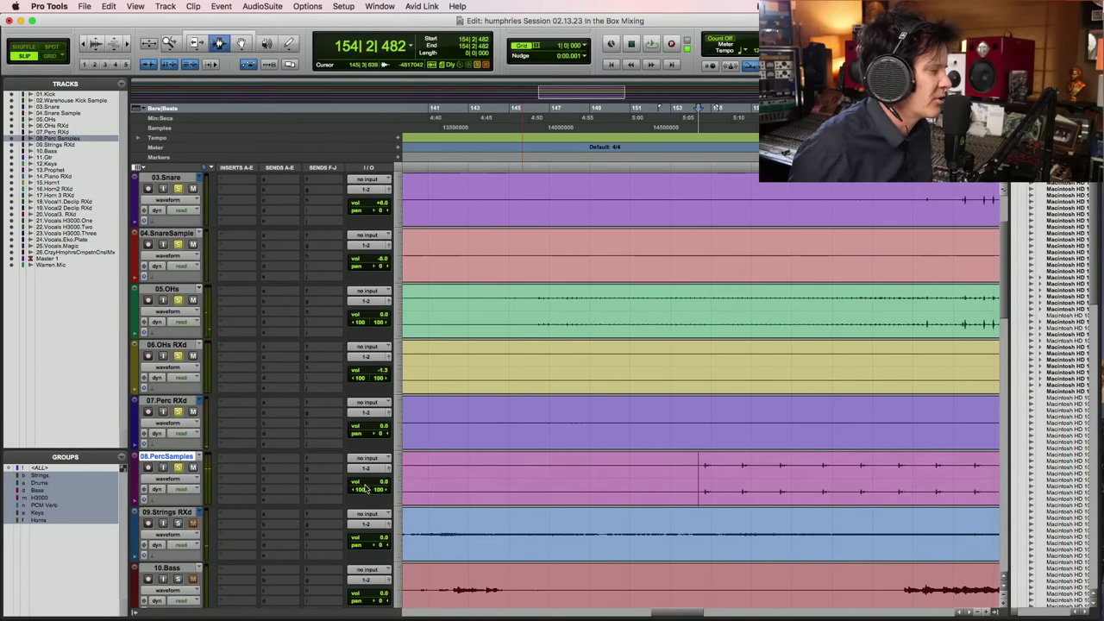
# Select the whole Perc Samples clip and raise its clip gain to +4.4 dB
pyautogui.doubleClick(413, 489)
pyautogui.hotkey('alt', 'a')
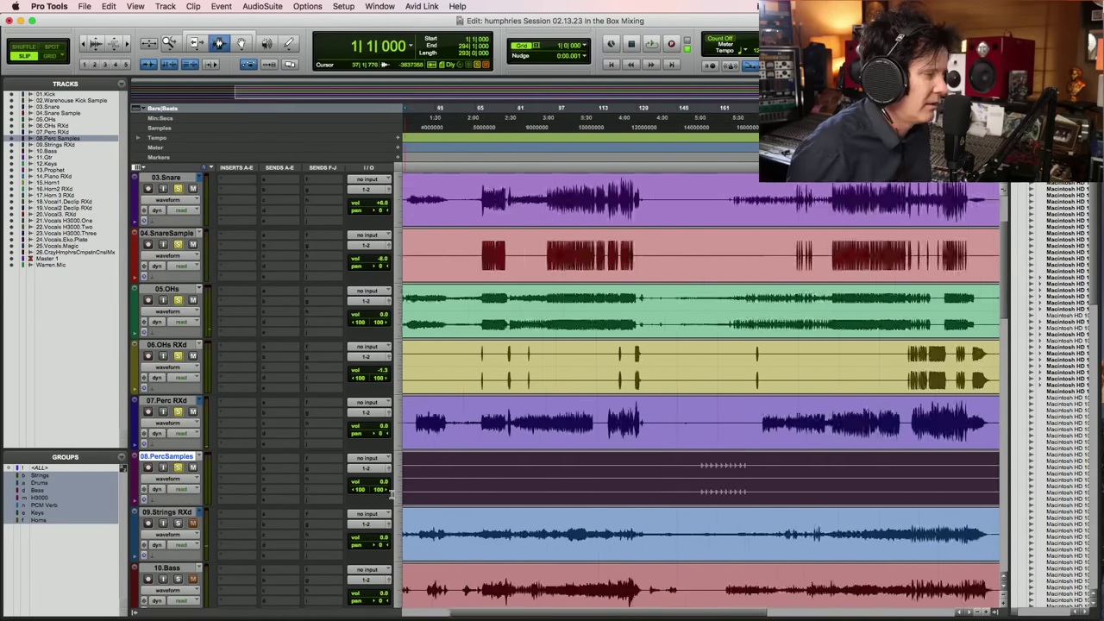
pyautogui.moveTo(407, 503); pyautogui.dragTo(407, 498)
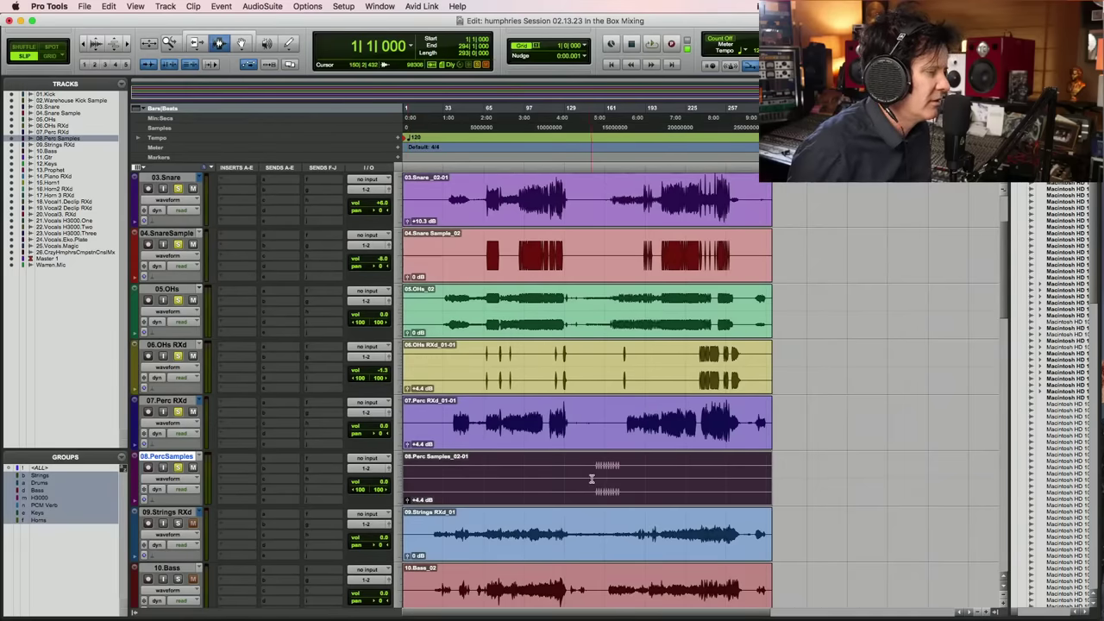
# Play the Perc Samples hits with the soloed drums and lower the track's volume to -2.6 dB
pyautogui.click(591, 478)
pyautogui.press('space')
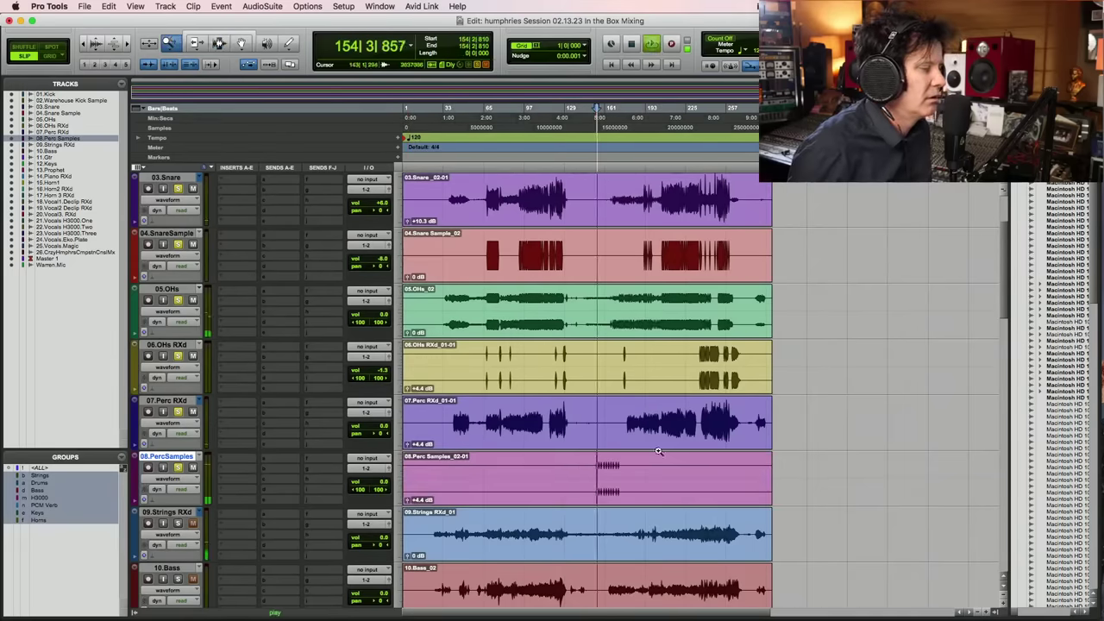
pyautogui.press('super+bracketright')
pyautogui.press('super+bracketright')
pyautogui.press('super+bracketright')
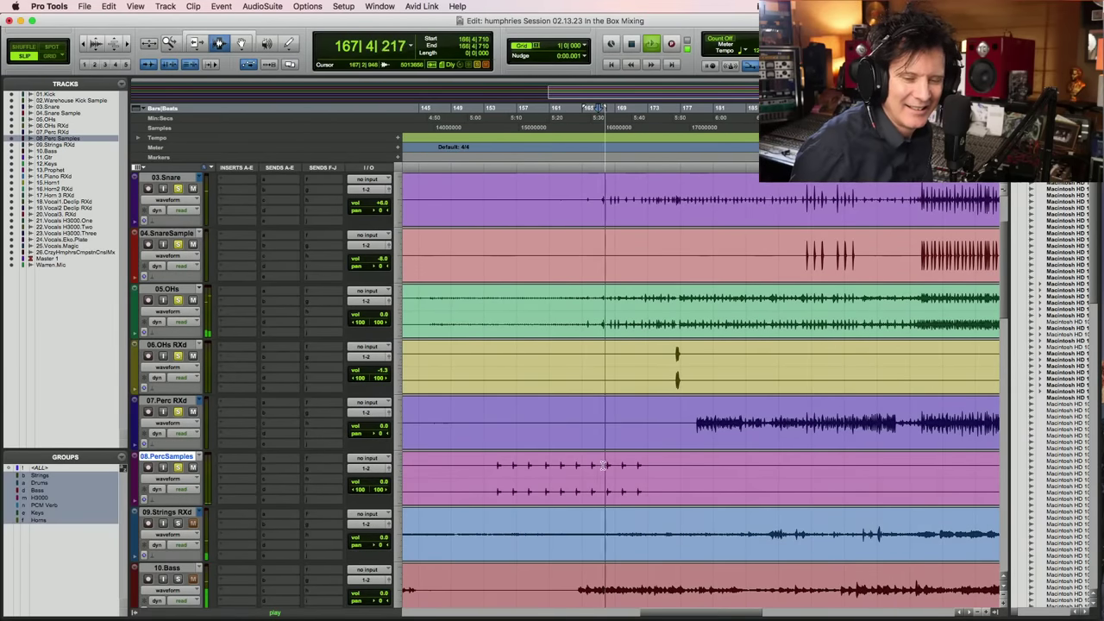
pyautogui.moveTo(377, 482); pyautogui.dragTo(379, 487)
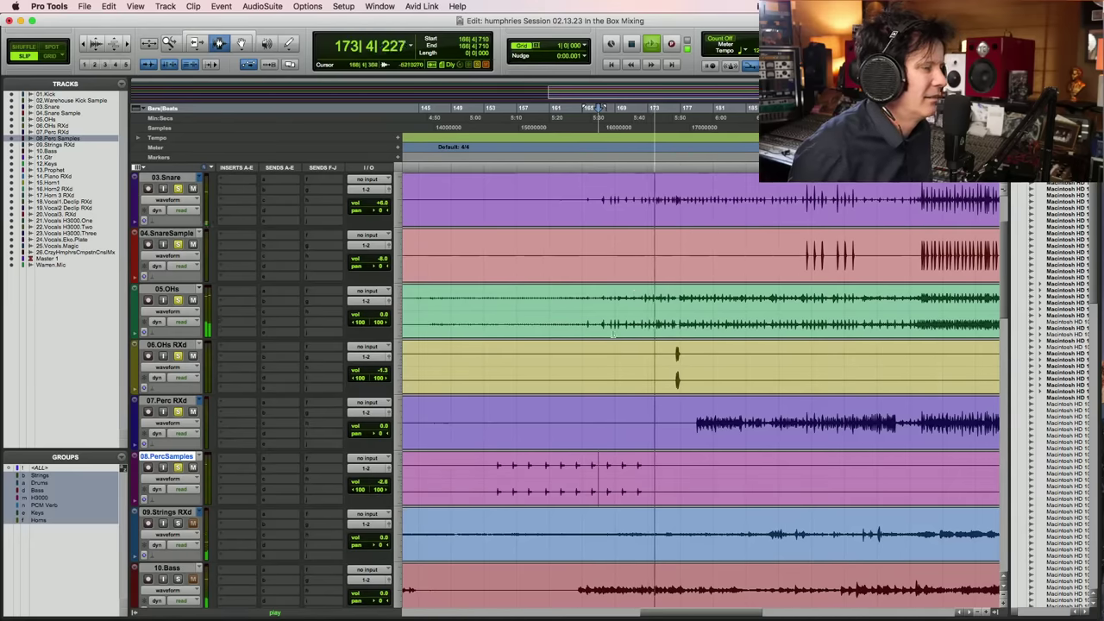
pyautogui.press('space')
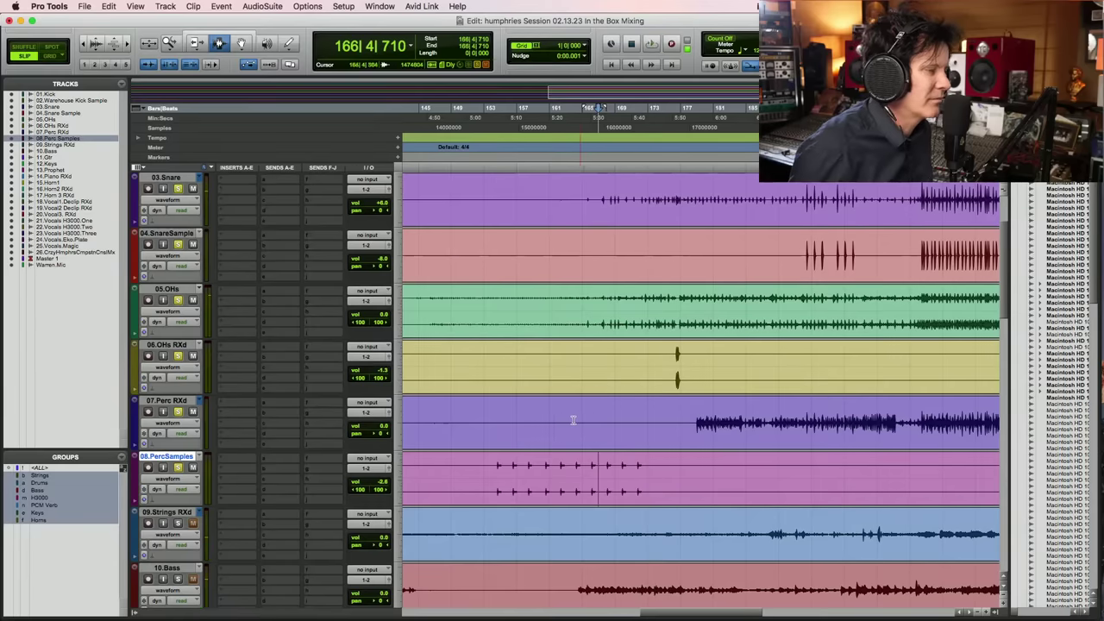
# Switch the Perc RXd track to its Perc RAW playlist and play the quiet section from bars 167 and 173
pyautogui.moveTo(568, 421); pyautogui.dragTo(701, 423)
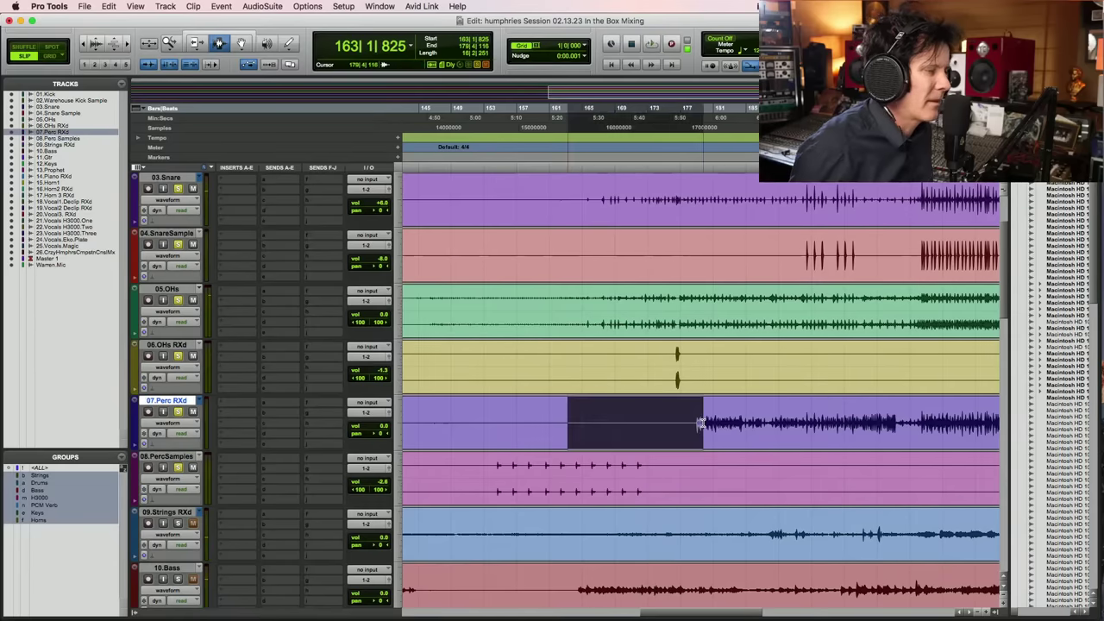
pyautogui.click(199, 402)
pyautogui.click(238, 411)
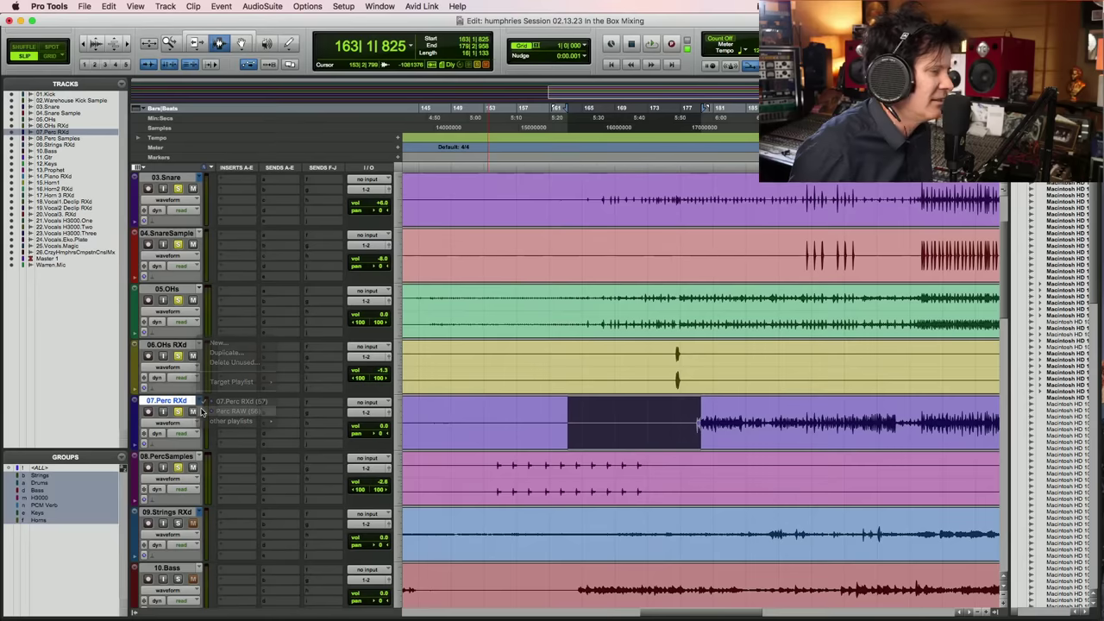
pyautogui.click(600, 425)
pyautogui.press('space')
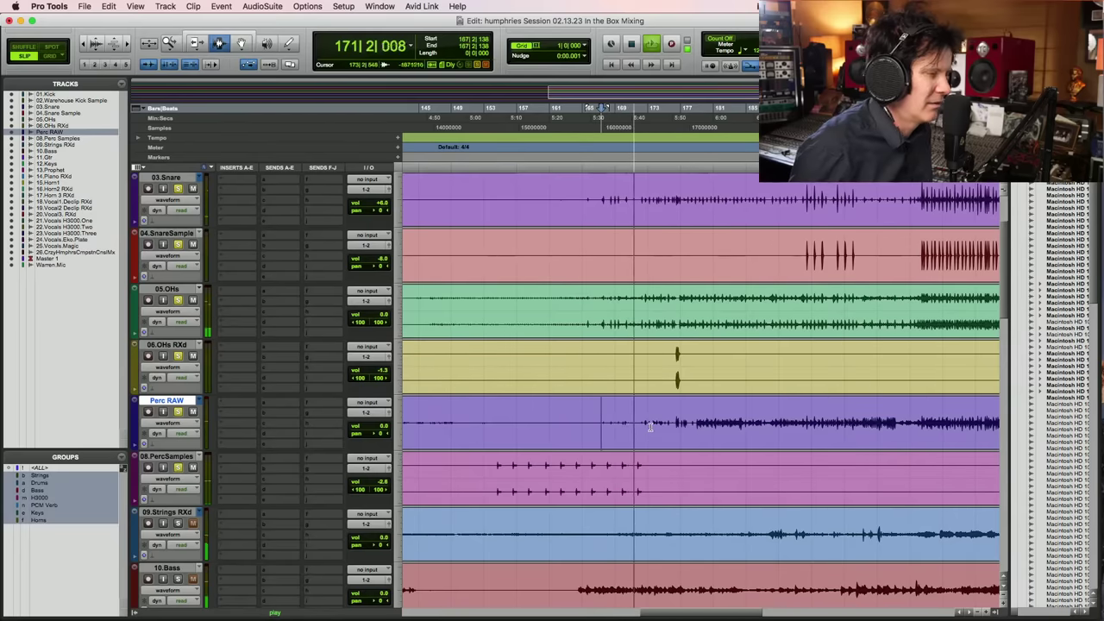
pyautogui.press('super+s')
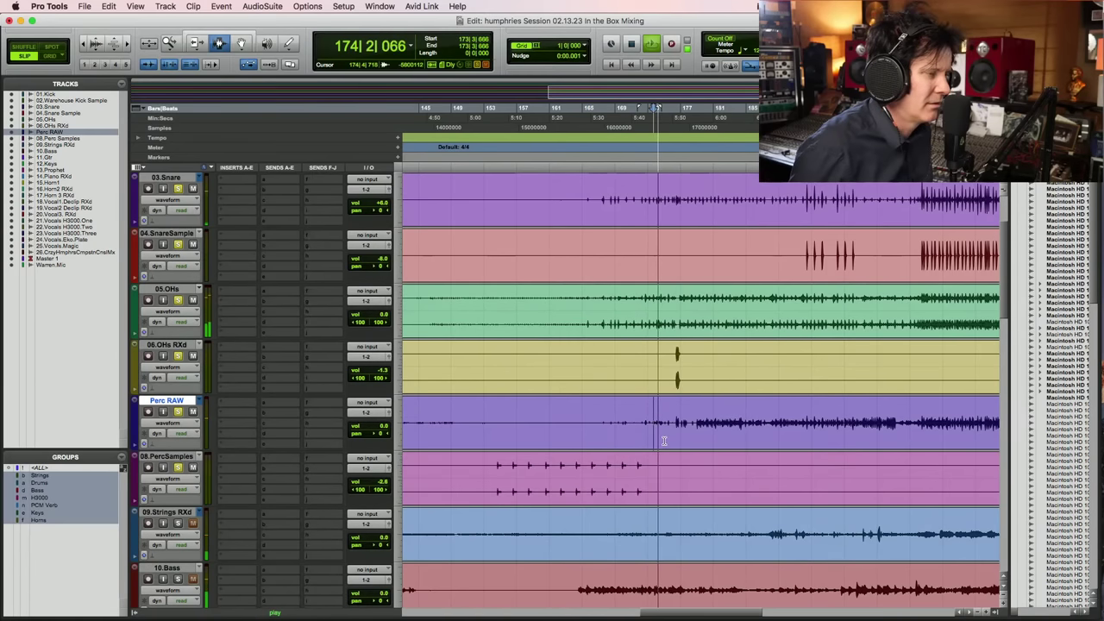
pyautogui.press('space')
# Solo only the Perc RAW track and audition it from bar 173 and from the hit at bar 176
pyautogui.click(178, 411)
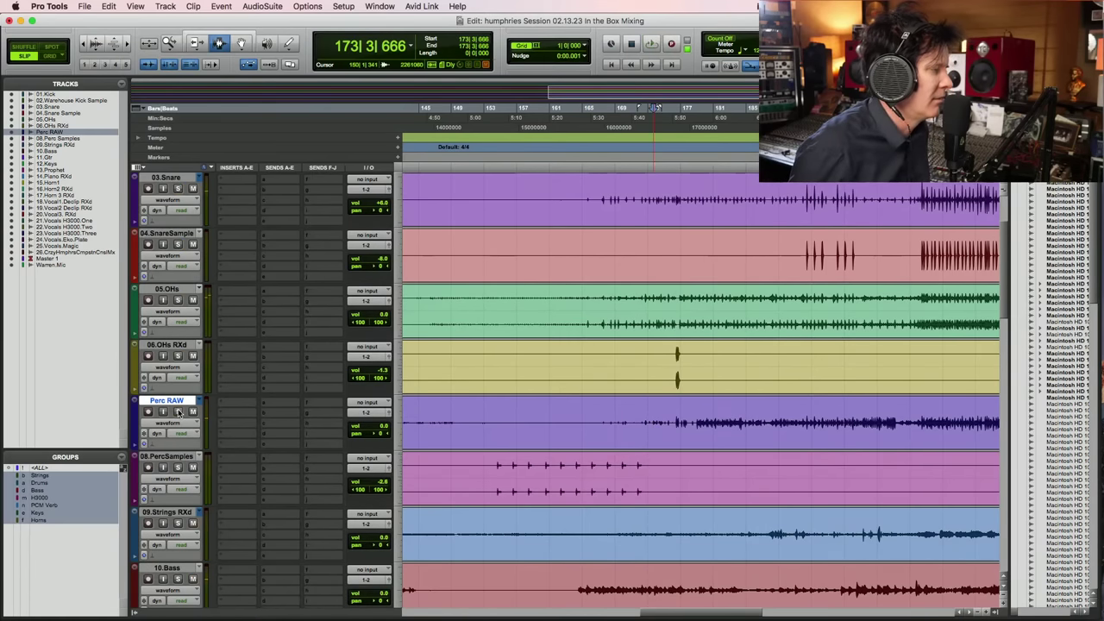
pyautogui.press('space')
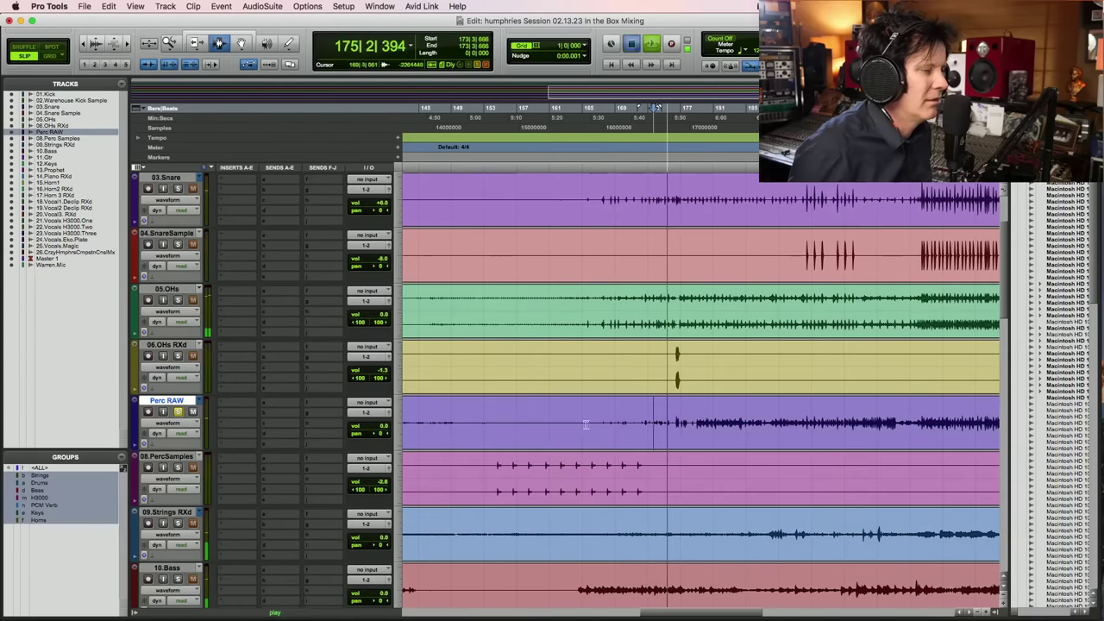
pyautogui.press('space')
pyautogui.click(678, 432)
pyautogui.press('space')
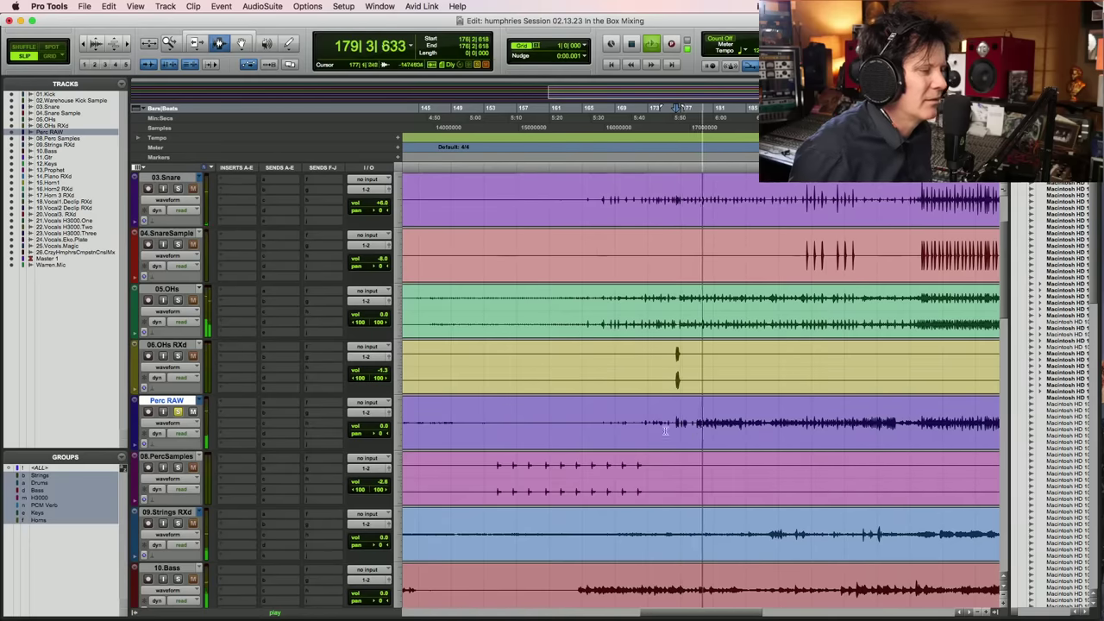
pyautogui.press('space')
# Switch the percussion track back to the 07.Perc RXd playlist and place the cursor at bar 154
pyautogui.click(196, 403)
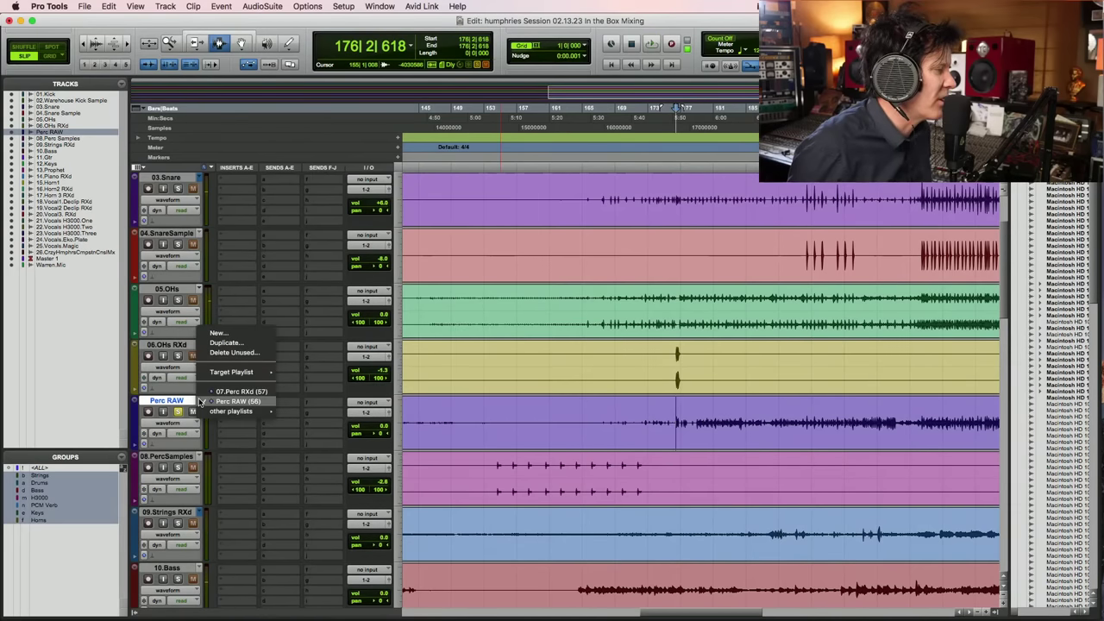
pyautogui.click(209, 392)
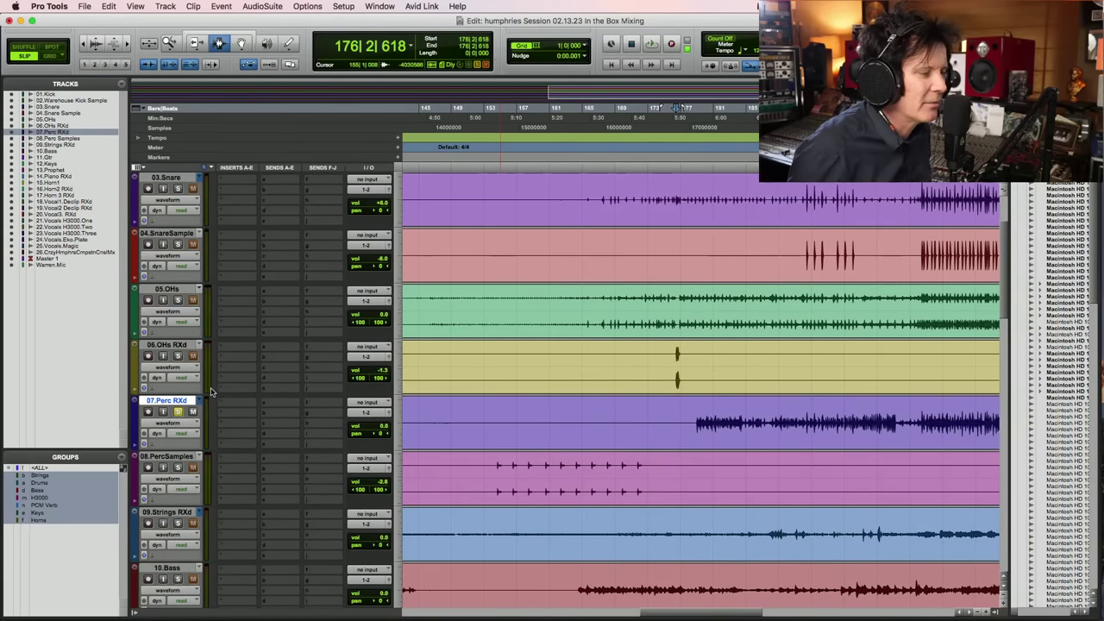
pyautogui.click(499, 436)
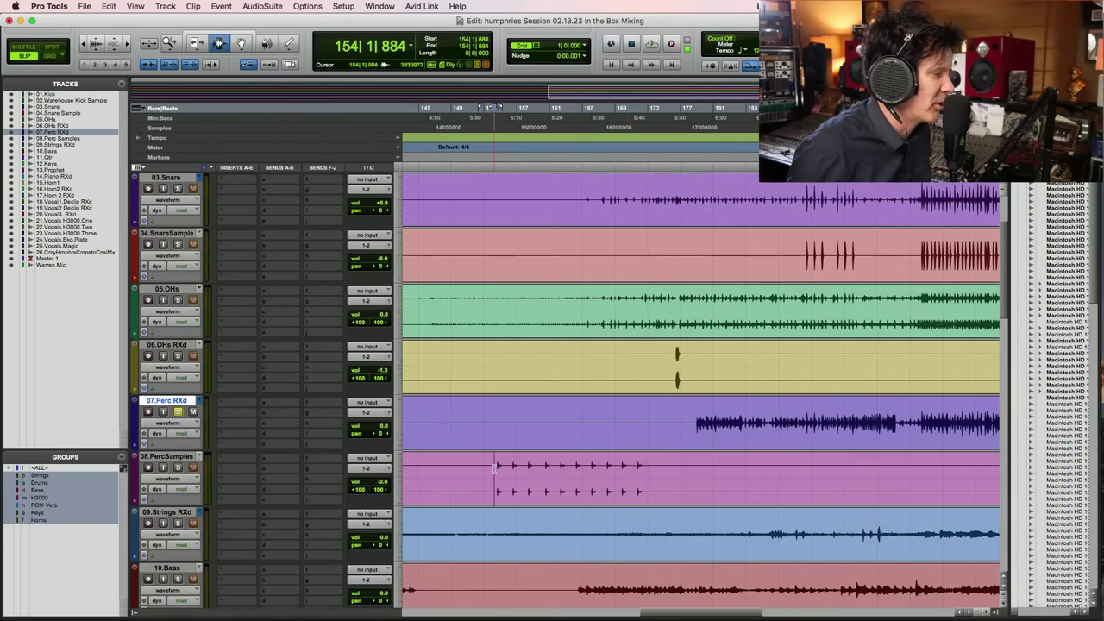
# Solo the OHs RXd, OHs, Snare Sample and Snare tracks again alongside Perc RXd
pyautogui.click(177, 356)
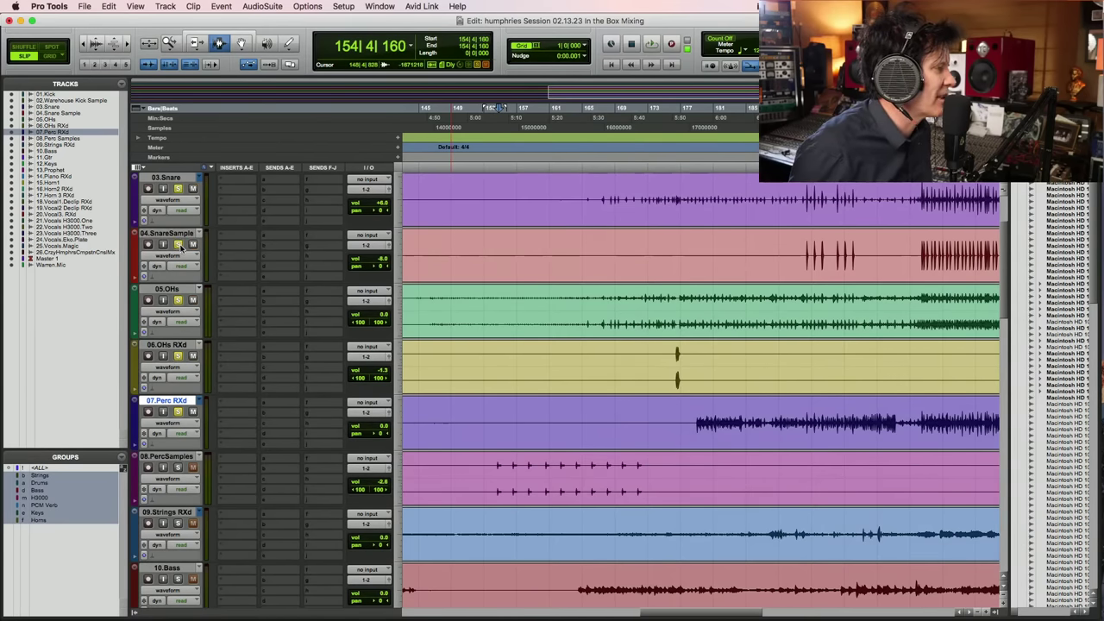
pyautogui.scroll(2, 180, 250)
pyautogui.scroll(-3, 628, 418)
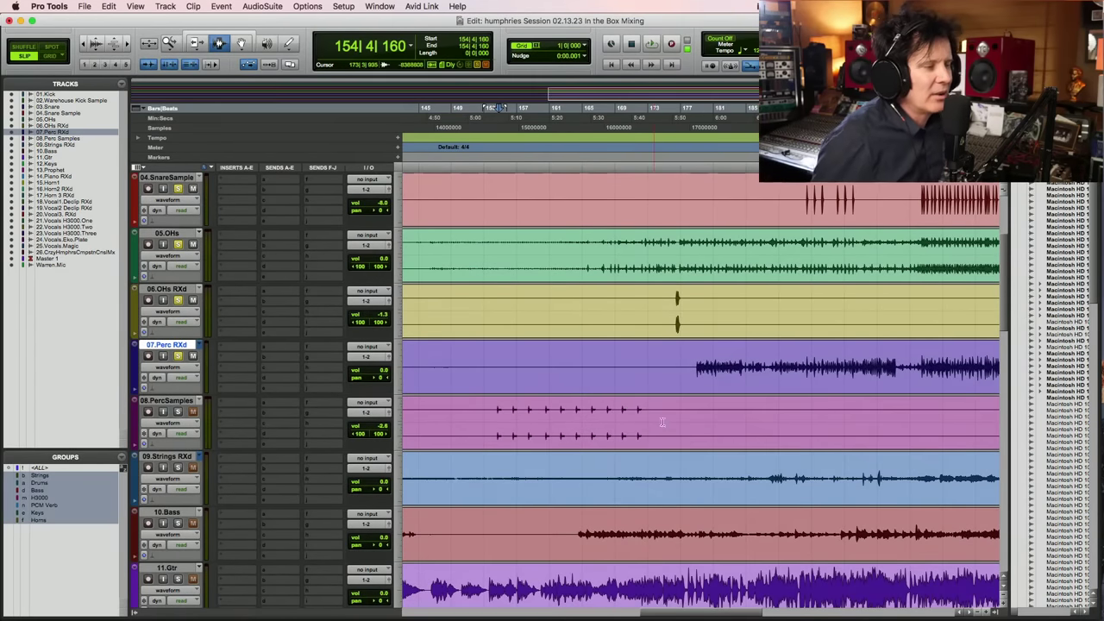
pyautogui.hotkey('alt', 'a')
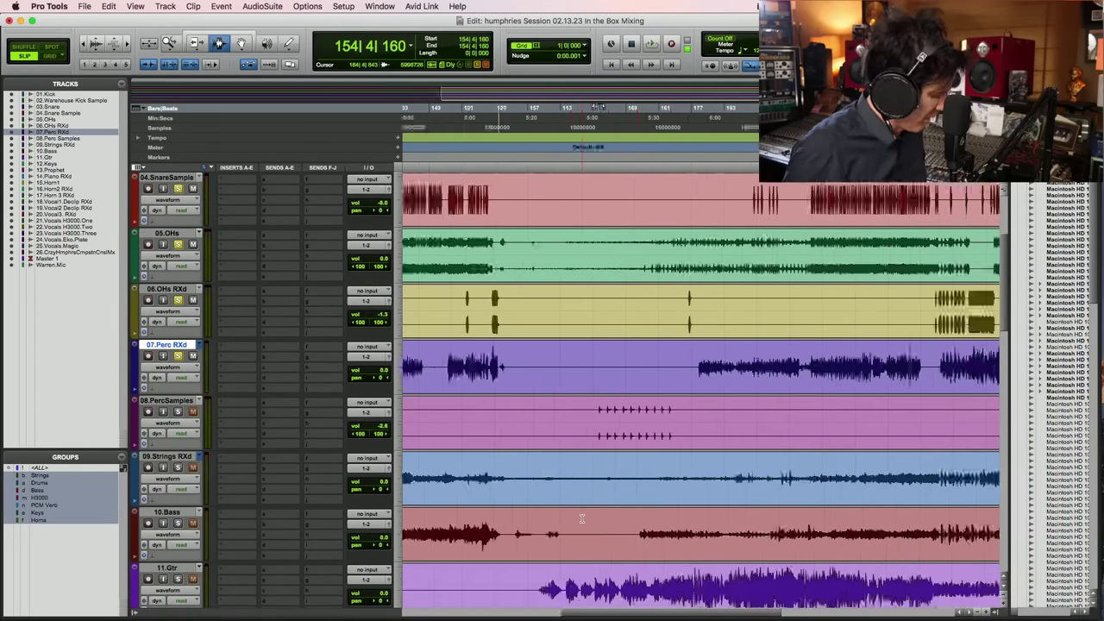
pyautogui.press('super+bracketright')
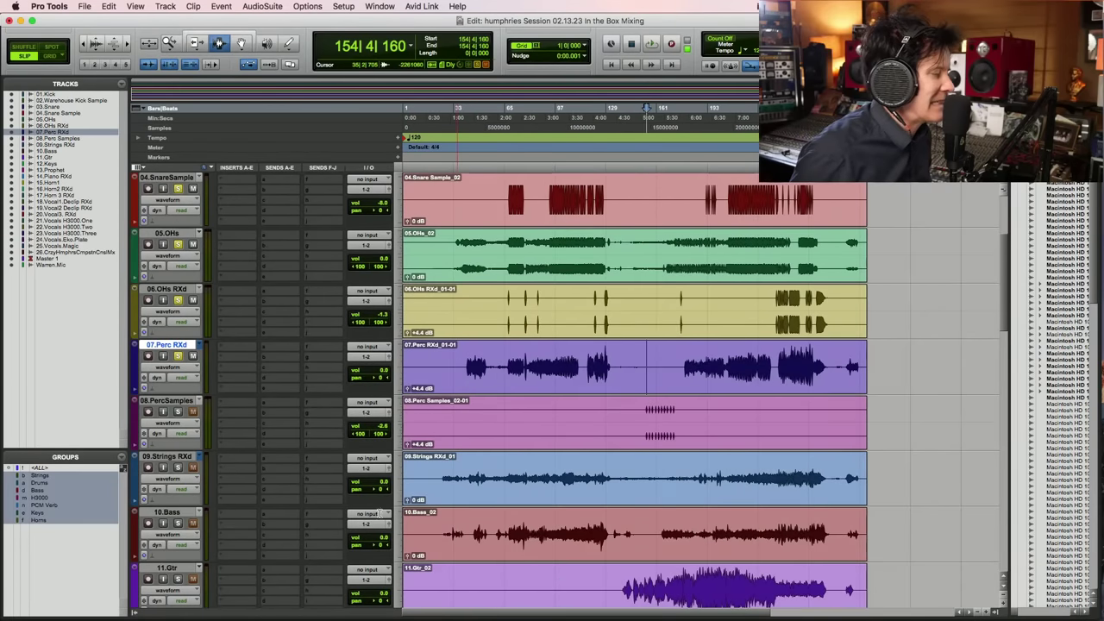
# Move the 10.Bass track above 09.Strings RXd and solo it and Perc Samples with the drums while playing from bar 68
pyautogui.moveTo(184, 515); pyautogui.dragTo(192, 456)
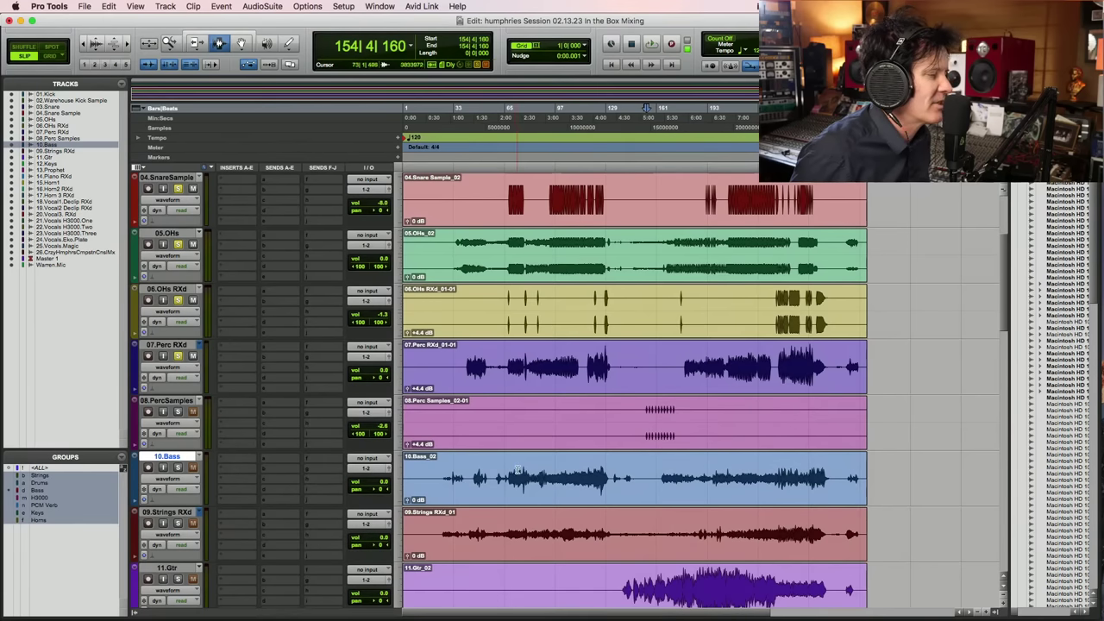
pyautogui.click(511, 472)
pyautogui.press('space')
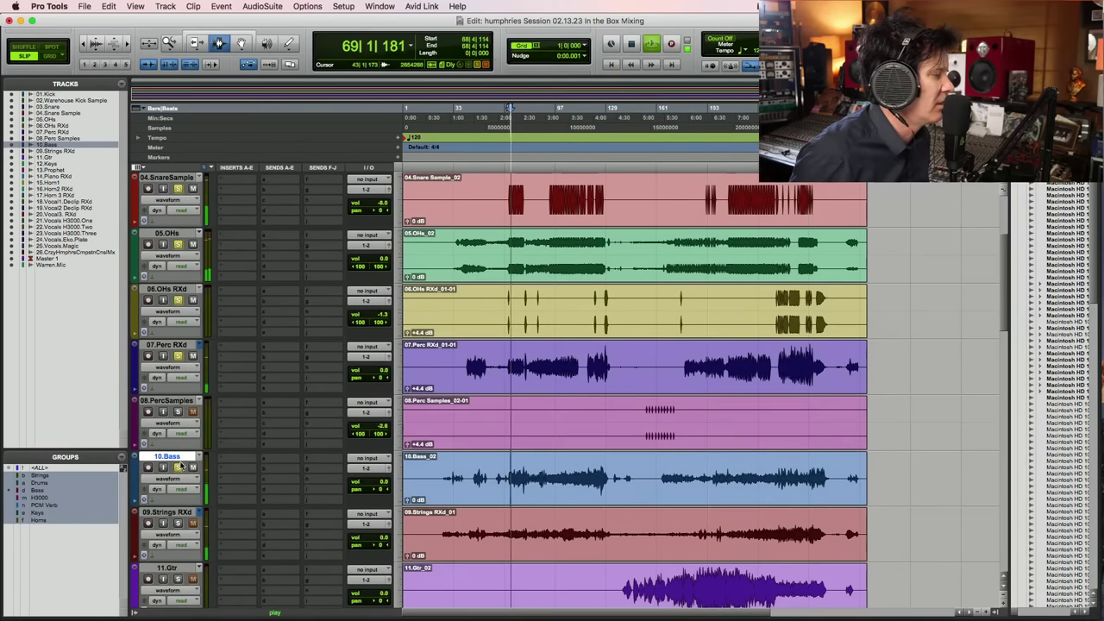
pyautogui.click(178, 412)
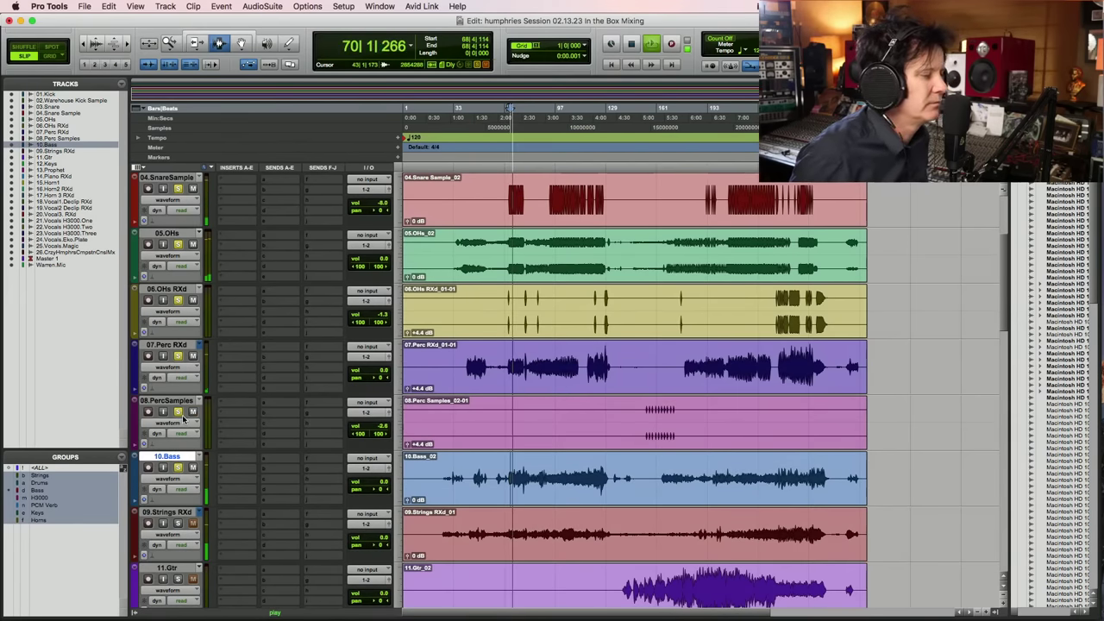
pyautogui.press('F5')
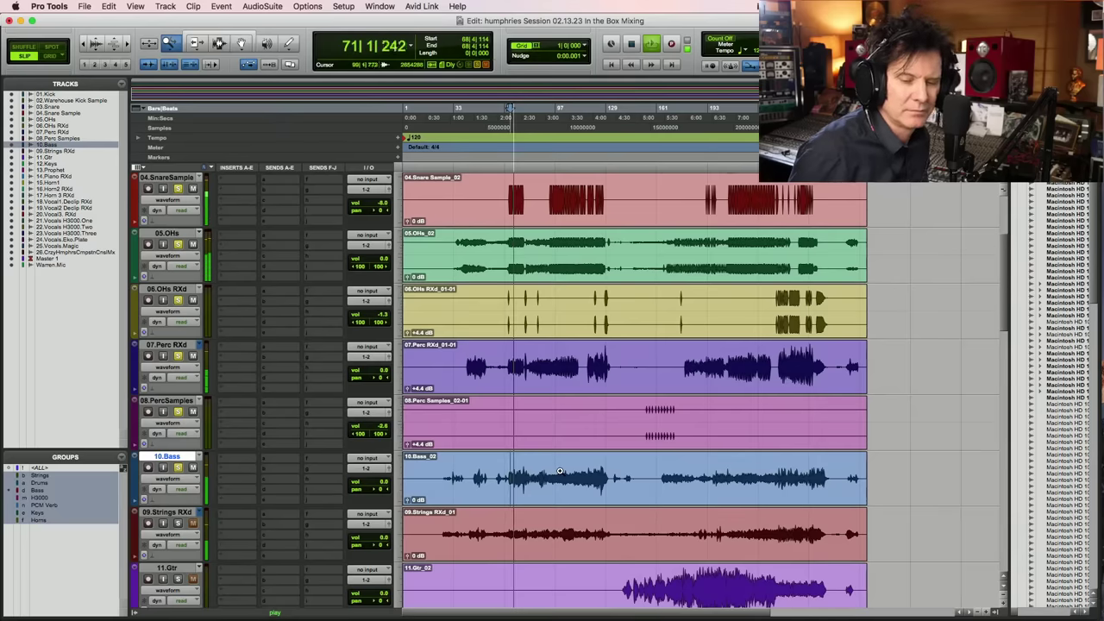
# Save the session, then set the 10.Bass volume to +3.0 while playing the soloed drums and bass from bar 67
pyautogui.press('space')
pyautogui.press('F7')
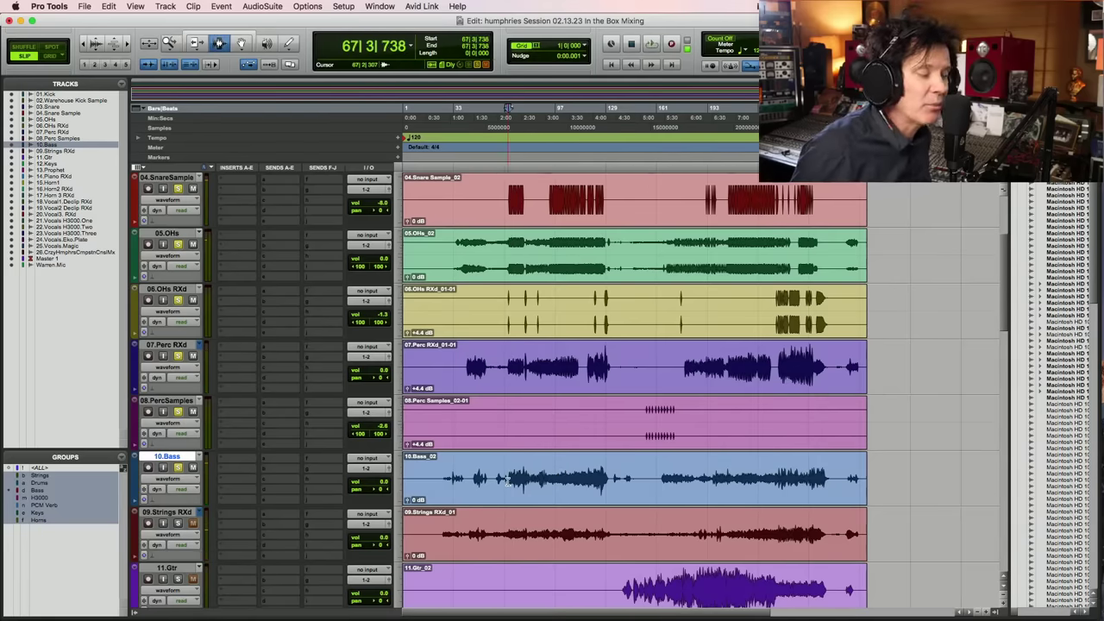
pyautogui.press('super+s')
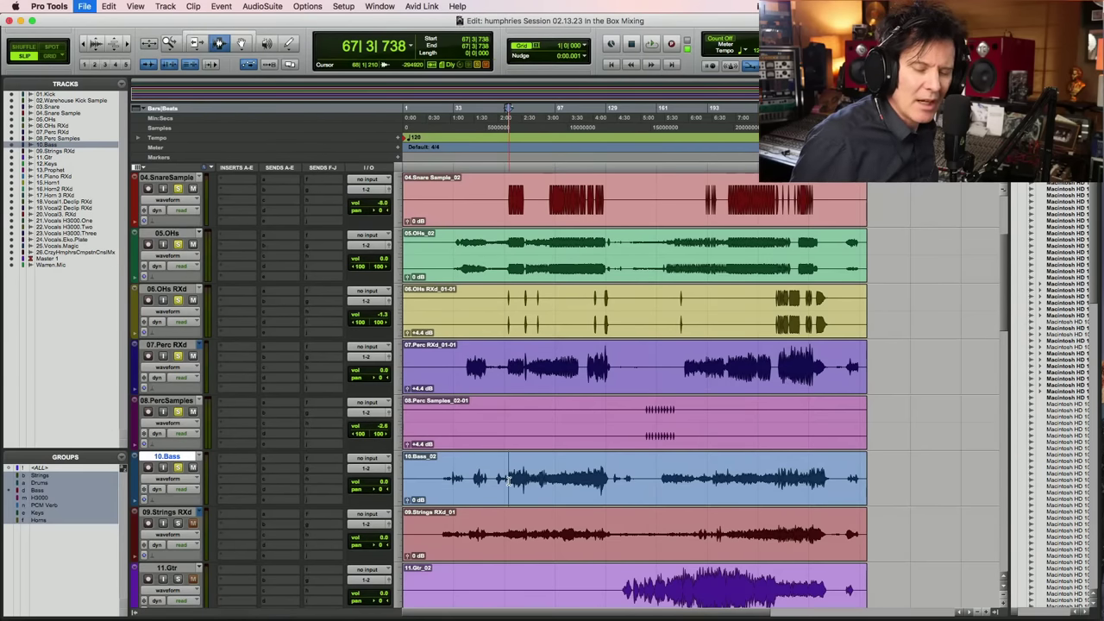
pyautogui.press('space')
pyautogui.press('space')
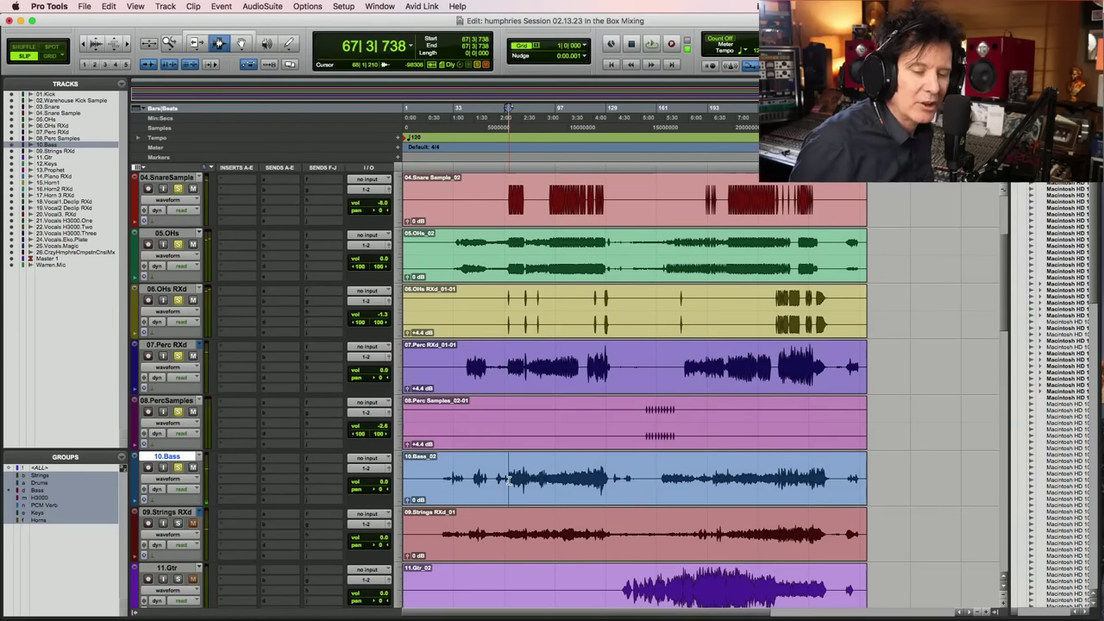
pyautogui.press('space')
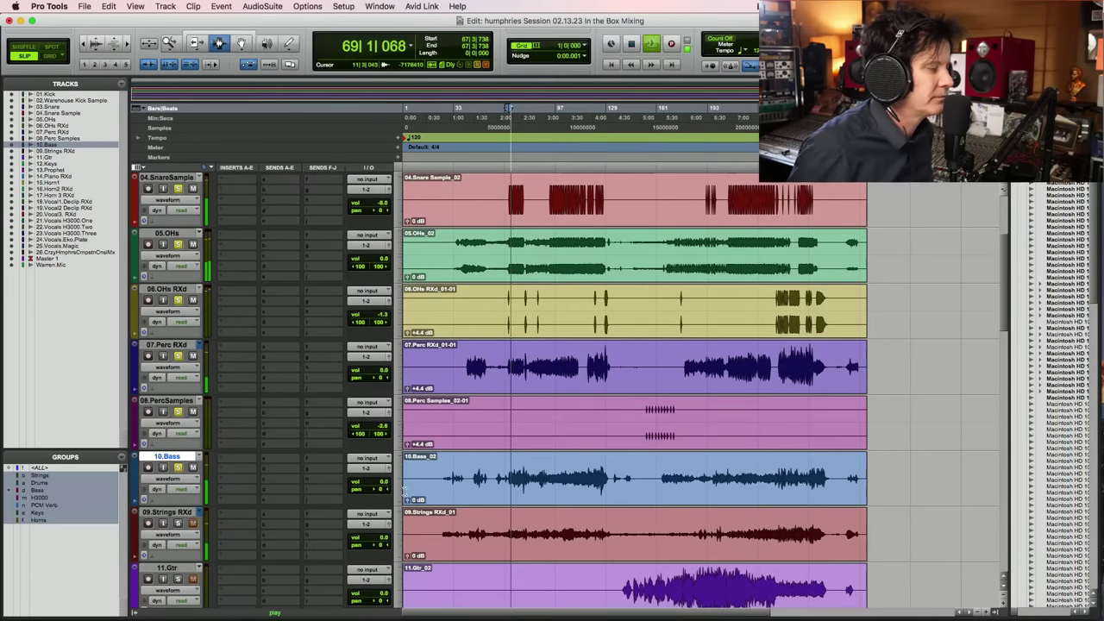
pyautogui.moveTo(384, 486); pyautogui.dragTo(386, 481)
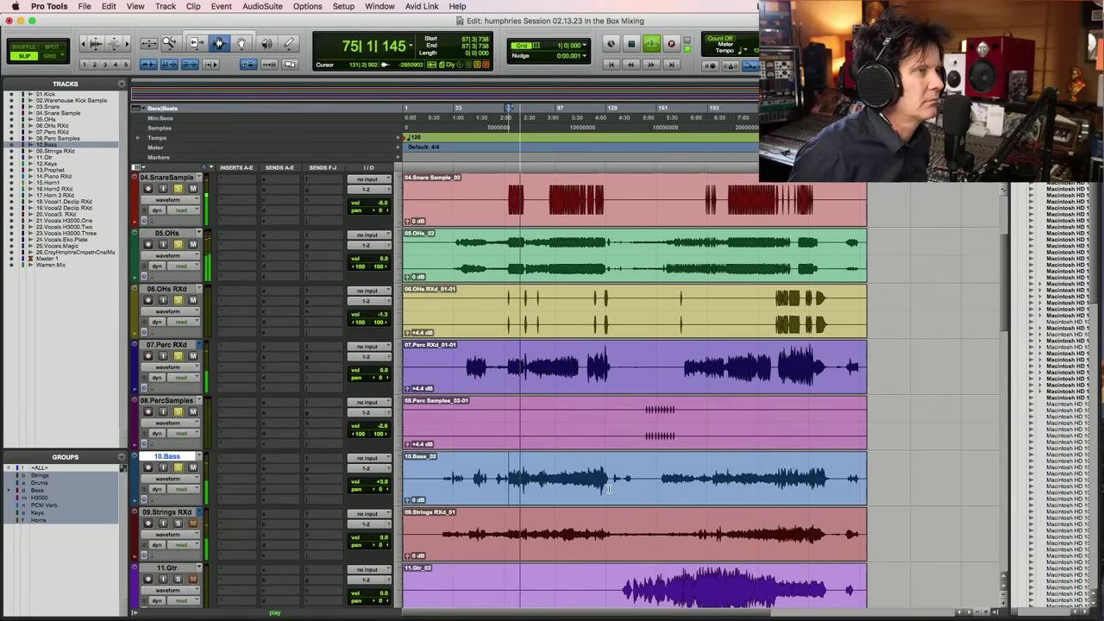
pyautogui.scroll(3, 605, 490)
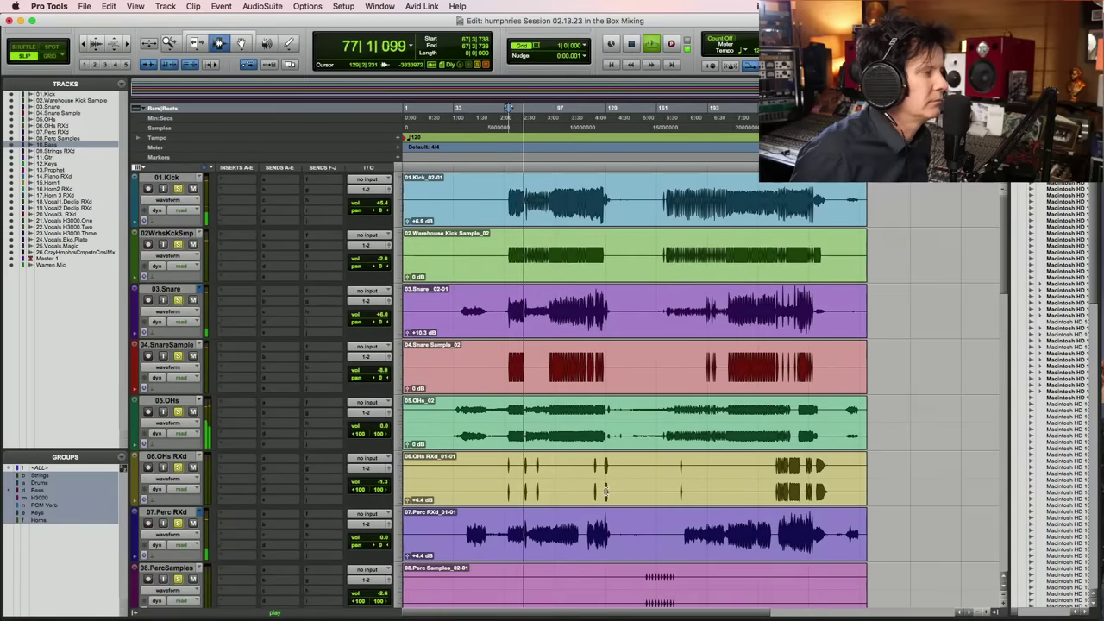
pyautogui.scroll(-3, 605, 491)
pyautogui.press('space')
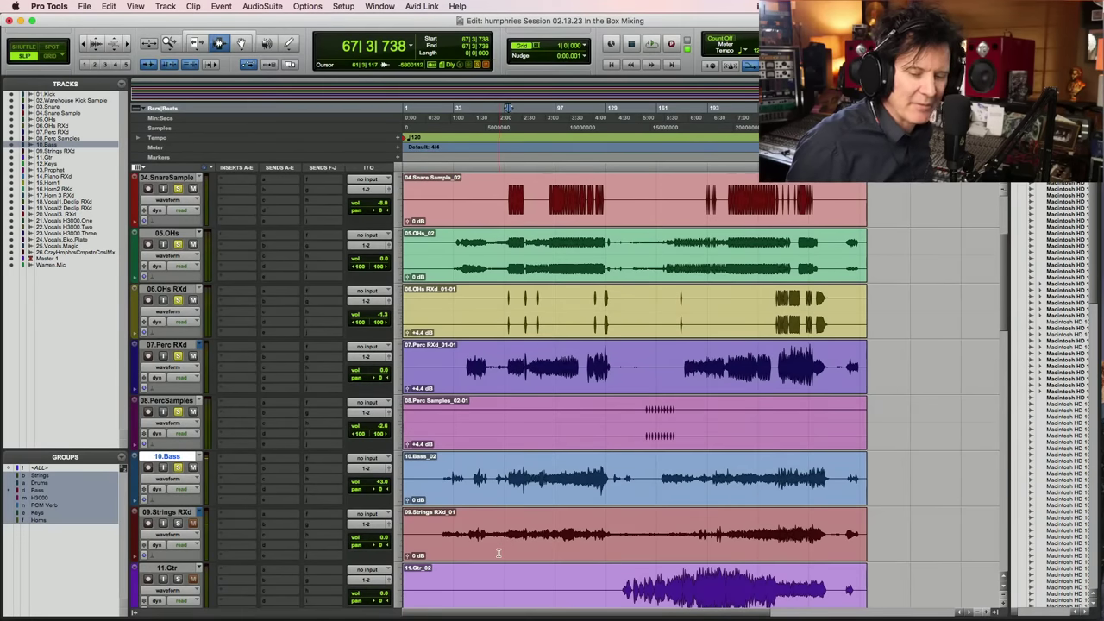
# Solo 09.Strings RXd alongside the drums and bass and audition the blend from bar 69
pyautogui.click(511, 545)
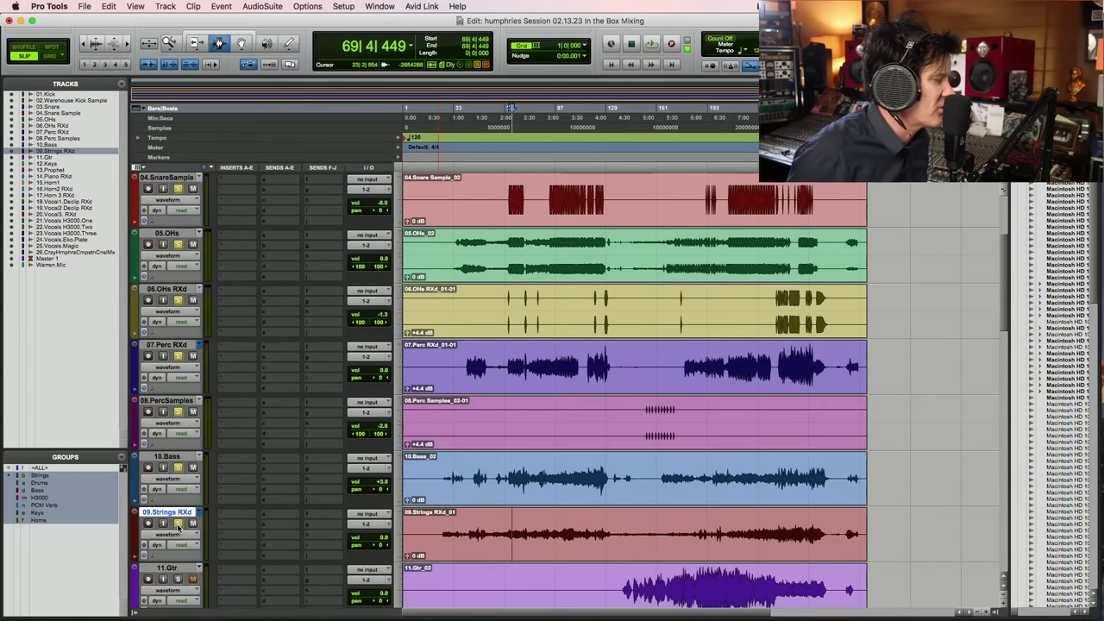
pyautogui.press('space')
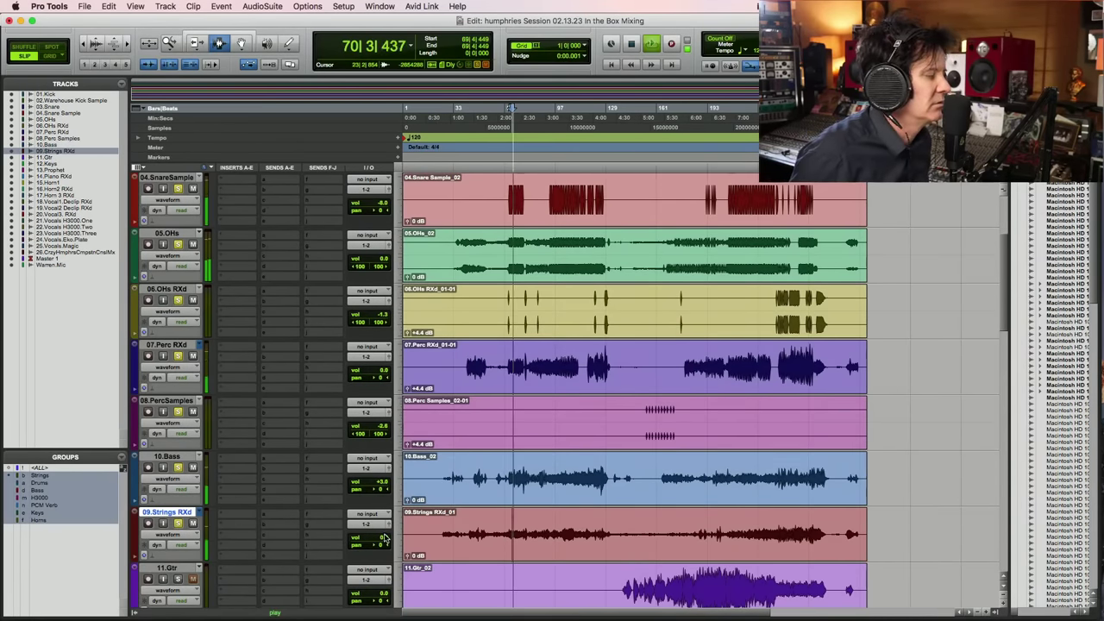
pyautogui.press('space')
# Solo only the 09.Strings RXd track and audition it from bar 69 and from bar 198
pyautogui.click(179, 524)
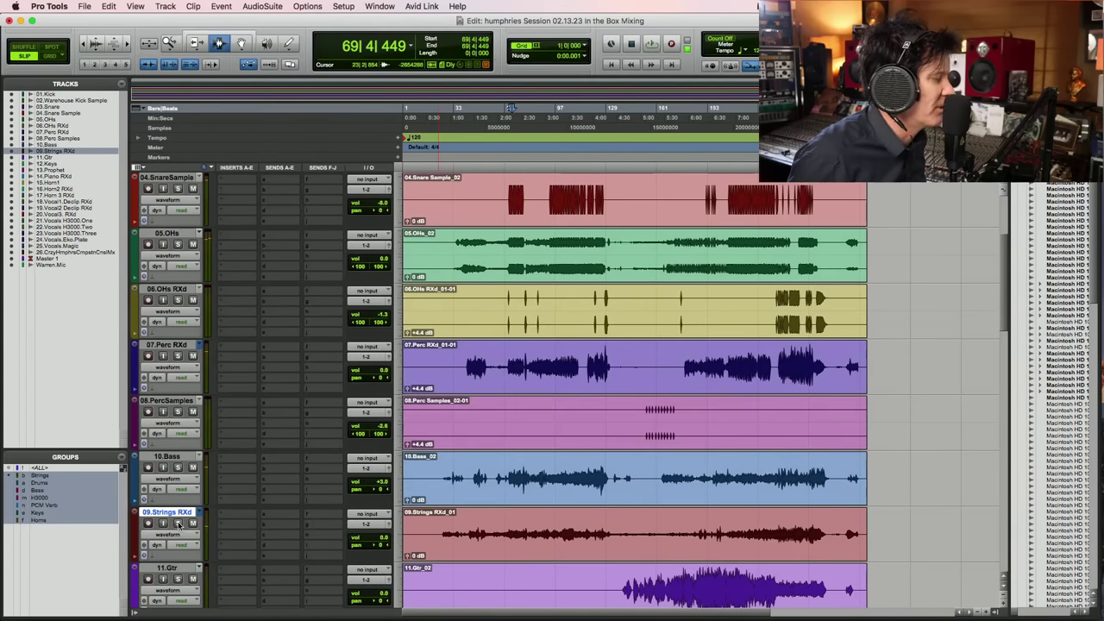
pyautogui.press('space')
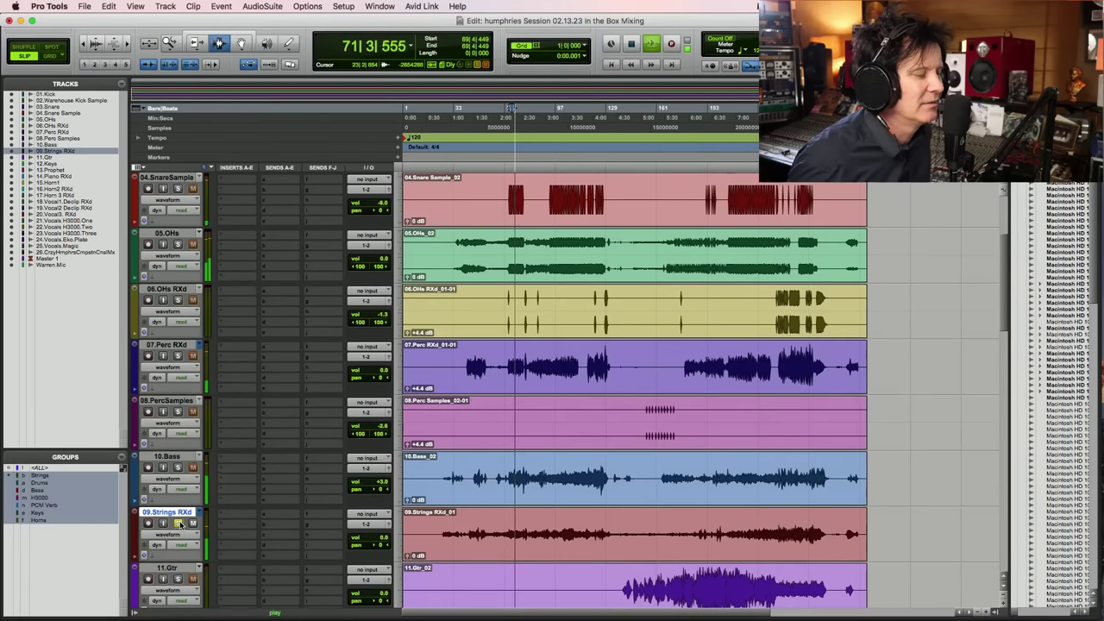
pyautogui.press('space')
pyautogui.click(716, 532)
pyautogui.press('space')
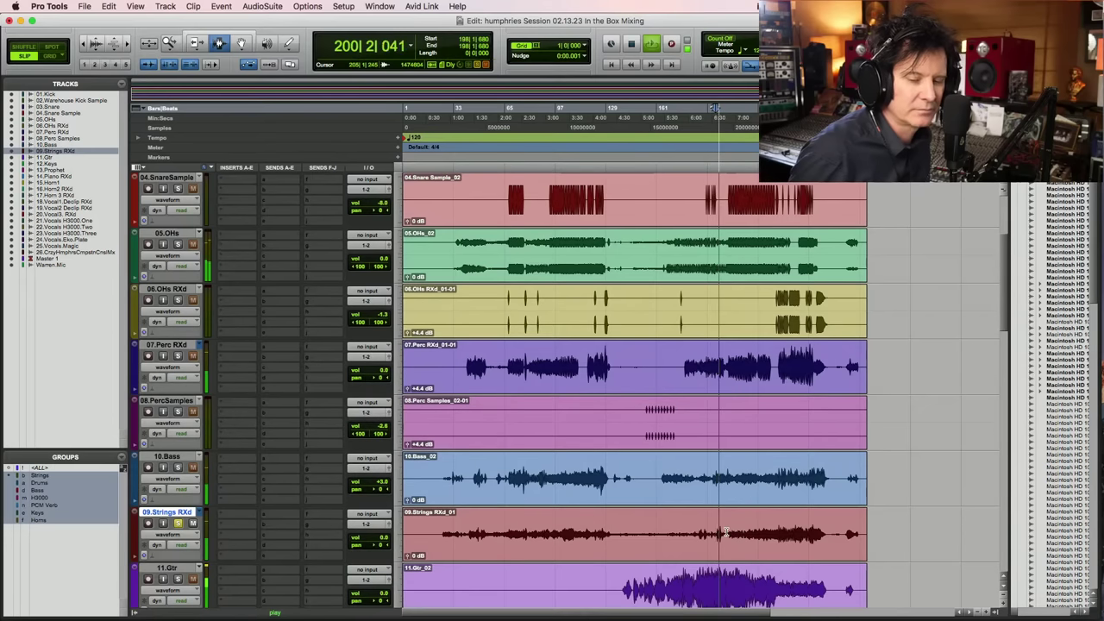
# Audition the soloed strings from bar 224 and again from bar 228
pyautogui.click(757, 542)
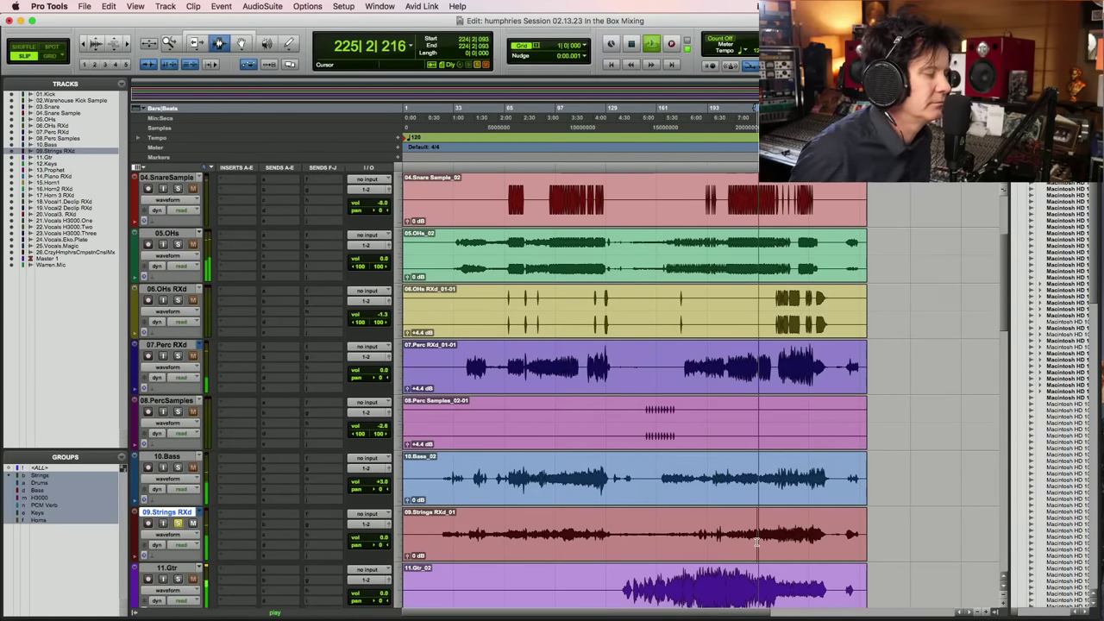
pyautogui.scroll(-2, 764, 541)
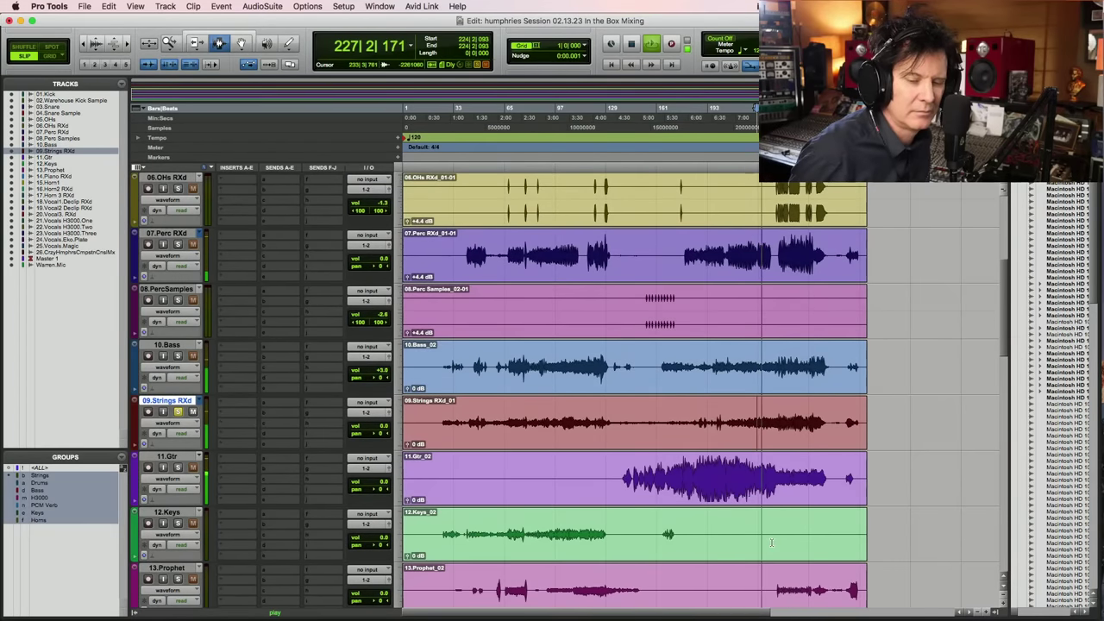
pyautogui.press('space')
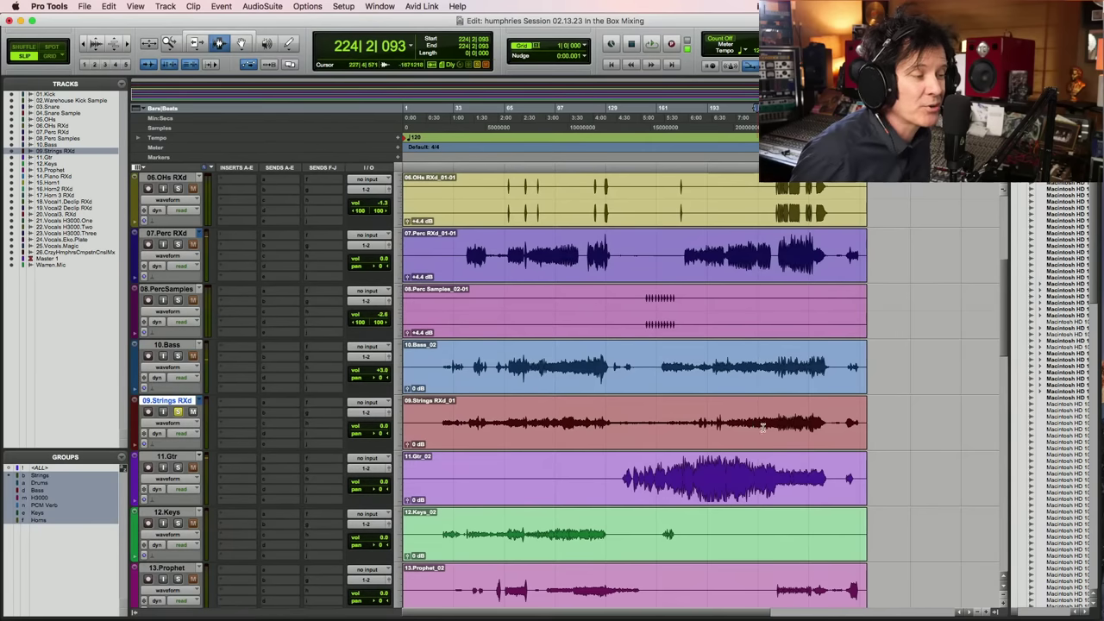
pyautogui.click(764, 423)
pyautogui.press('space')
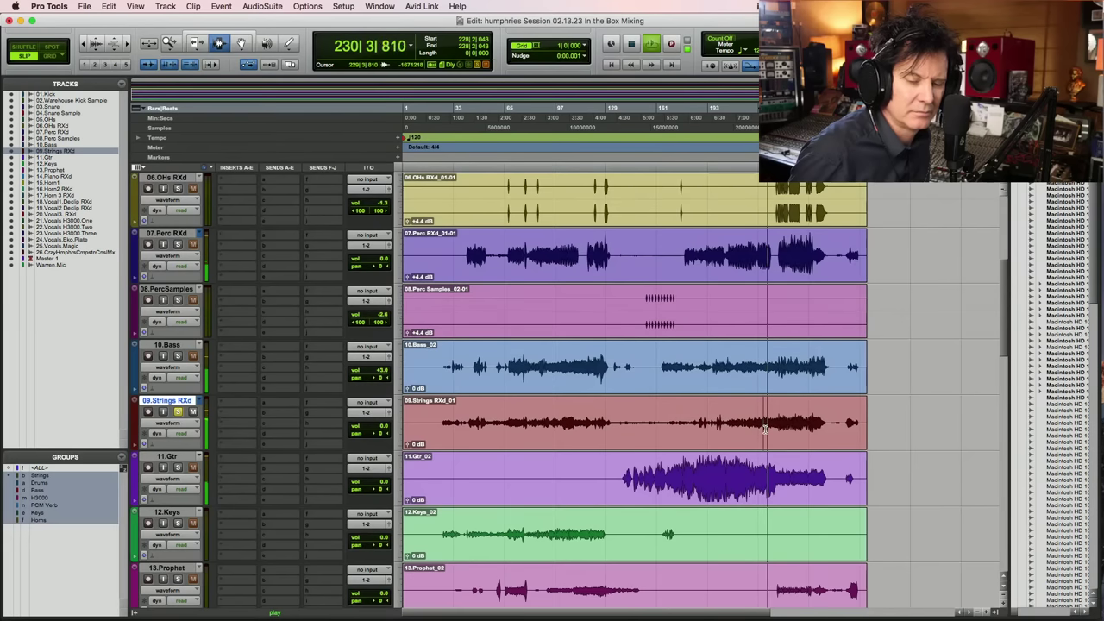
pyautogui.press('space')
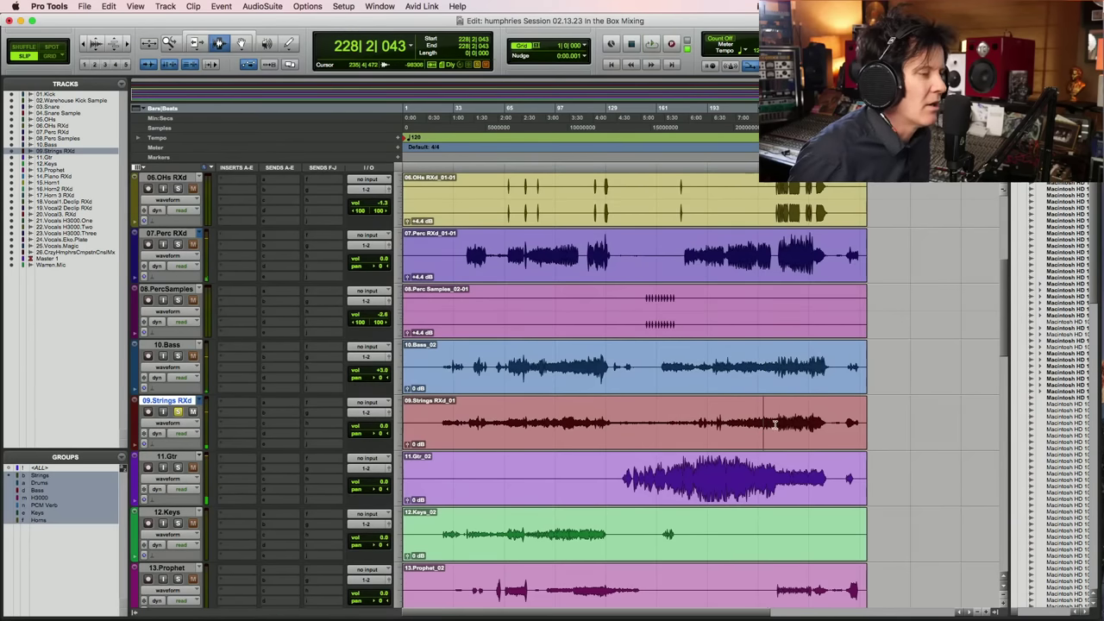
# Audition the soloed strings from bars 236 and 250, and save the session
pyautogui.click(774, 425)
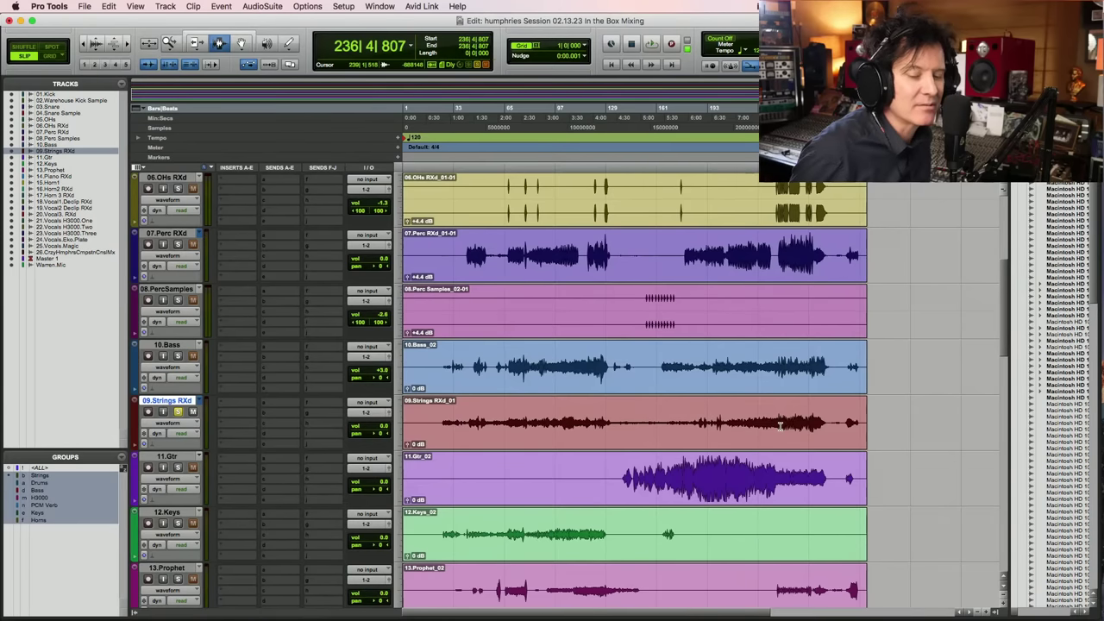
pyautogui.press('space')
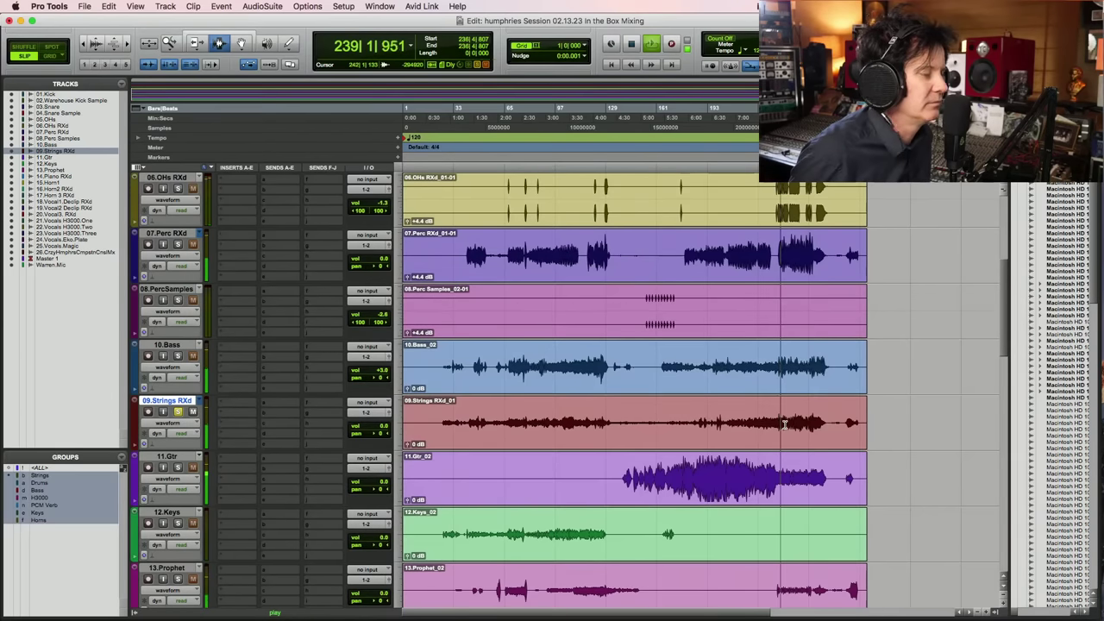
pyautogui.press('space')
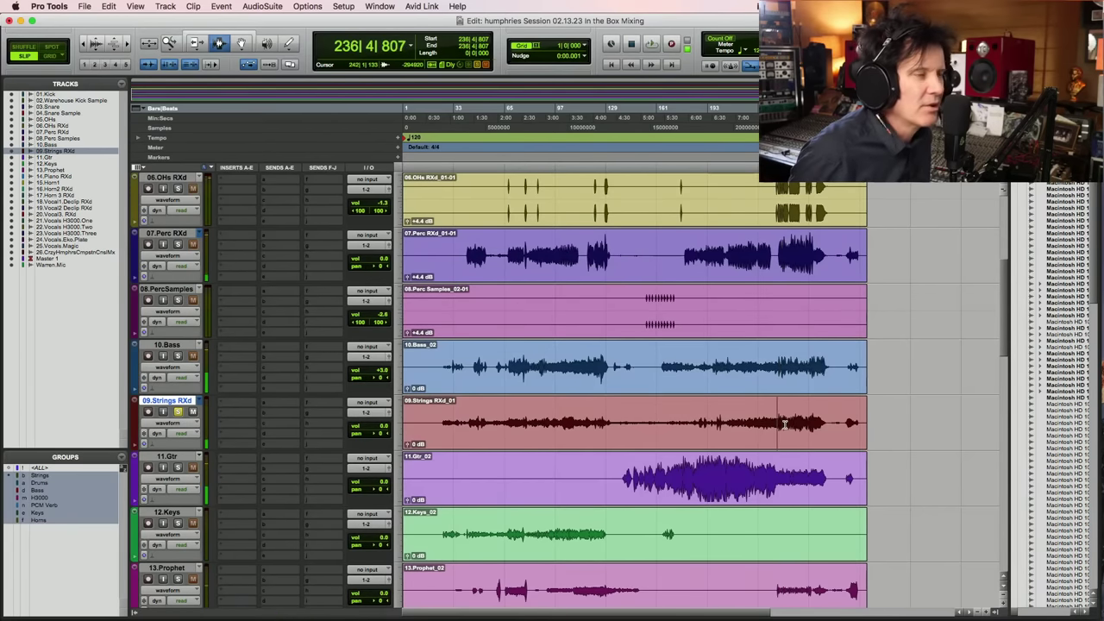
pyautogui.press('Tab')
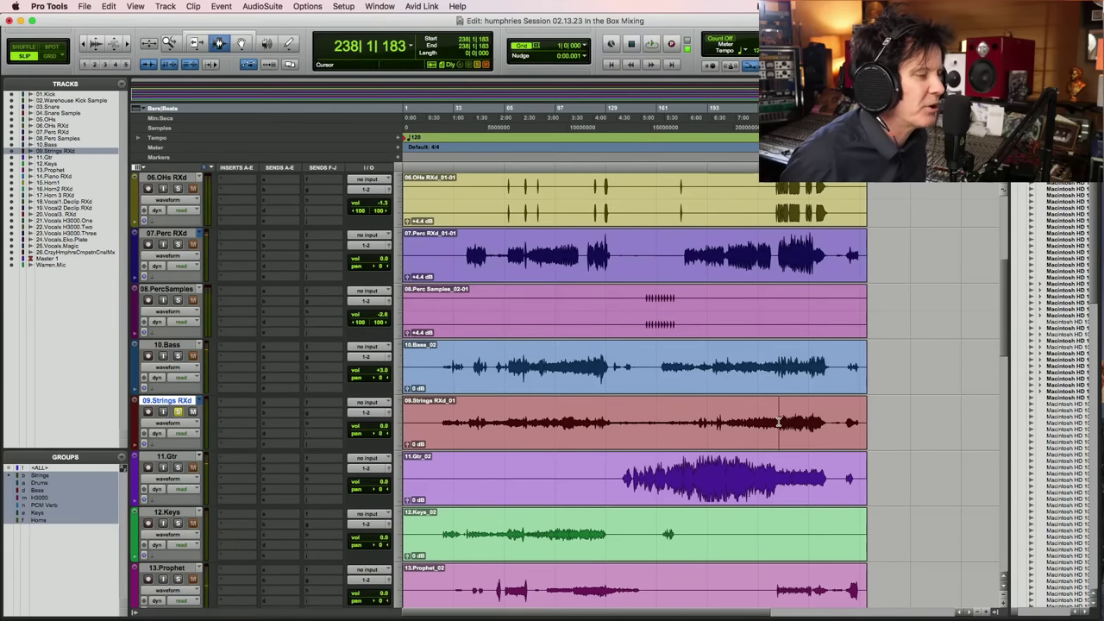
pyautogui.press('space')
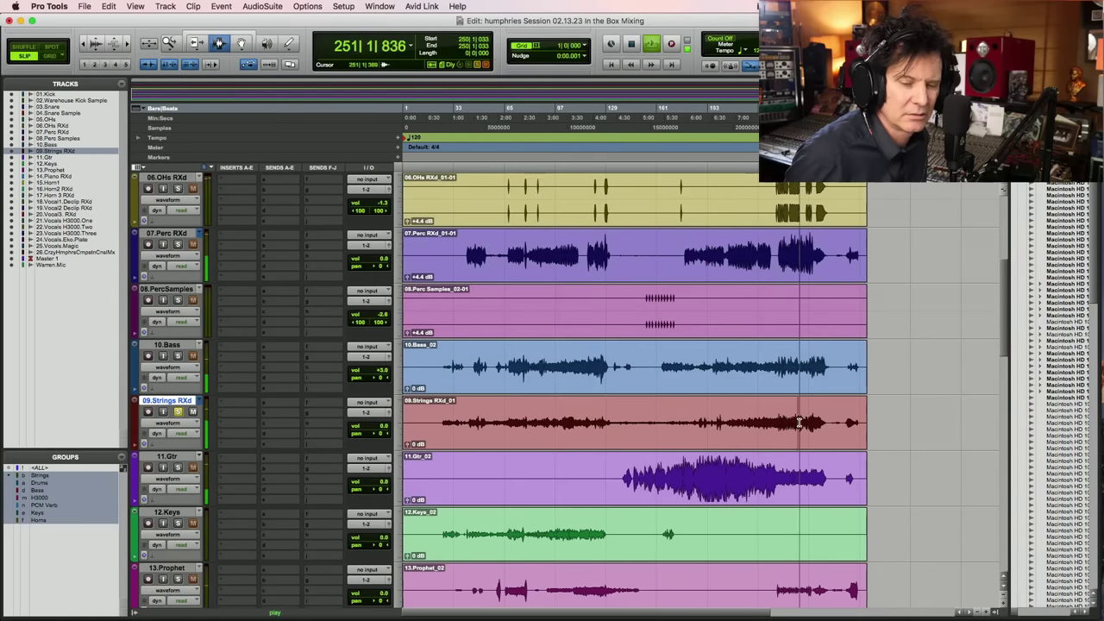
pyautogui.press('space')
pyautogui.press('super+s')
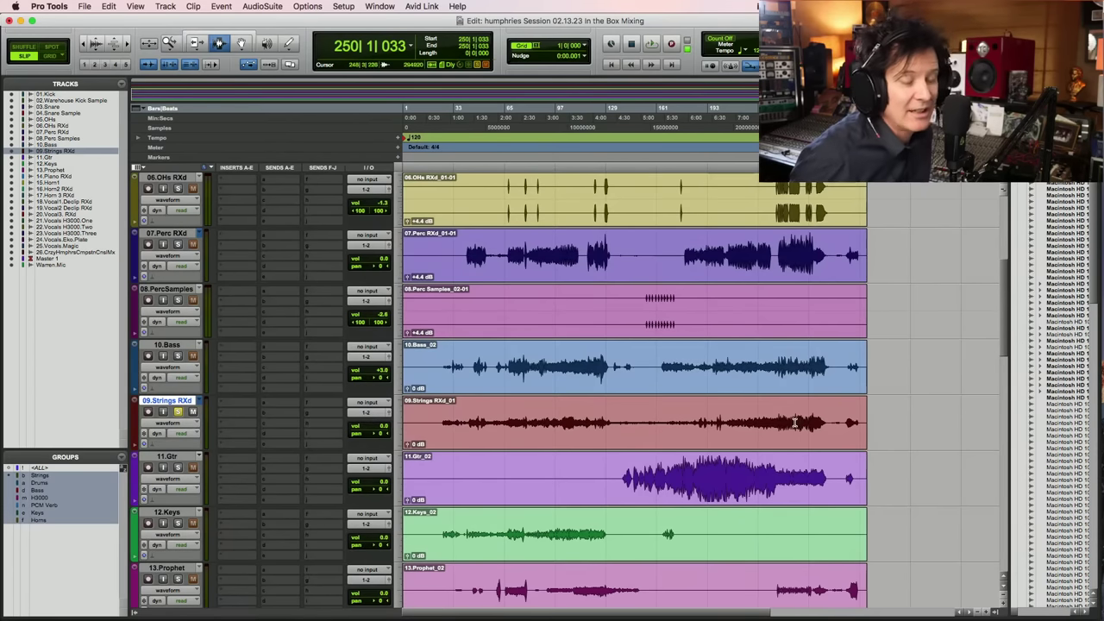
# Play the soloed strings from bar 236 and examine the waveform around the entry at bar 238 up close
pyautogui.click(793, 424)
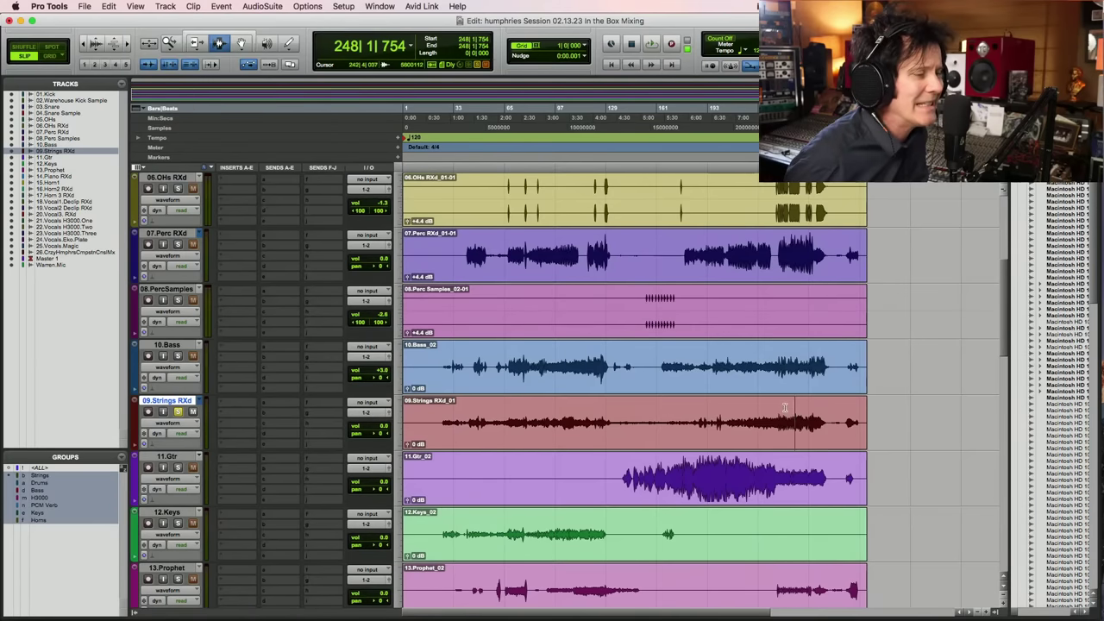
pyautogui.click(776, 421)
pyautogui.press('space')
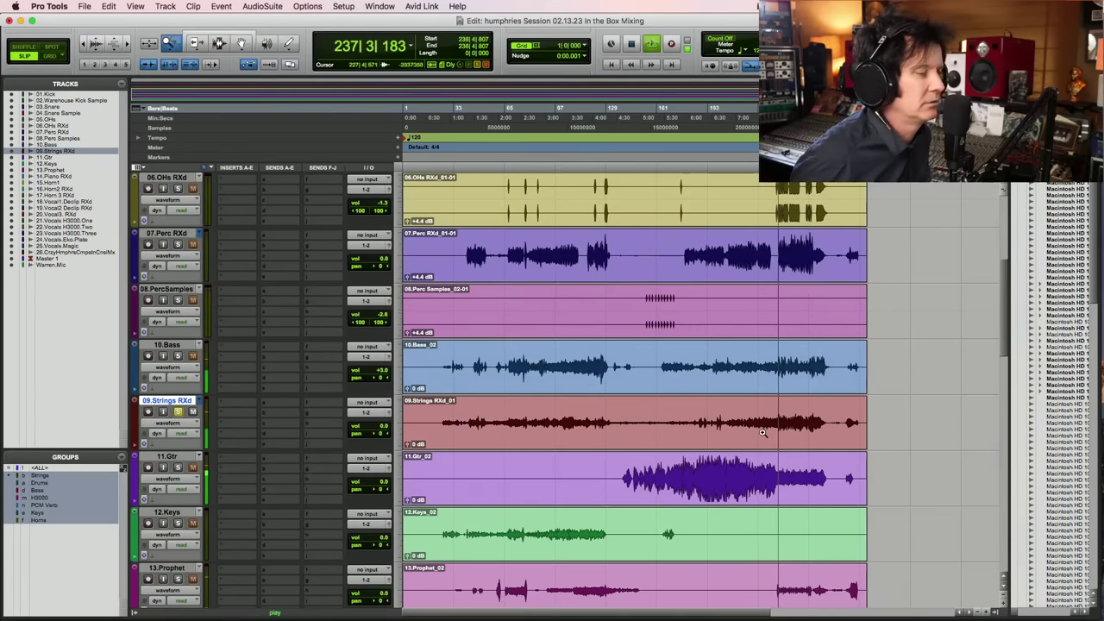
pyautogui.press('super+bracketright')
pyautogui.press('super+bracketright')
pyautogui.press('super+bracketright')
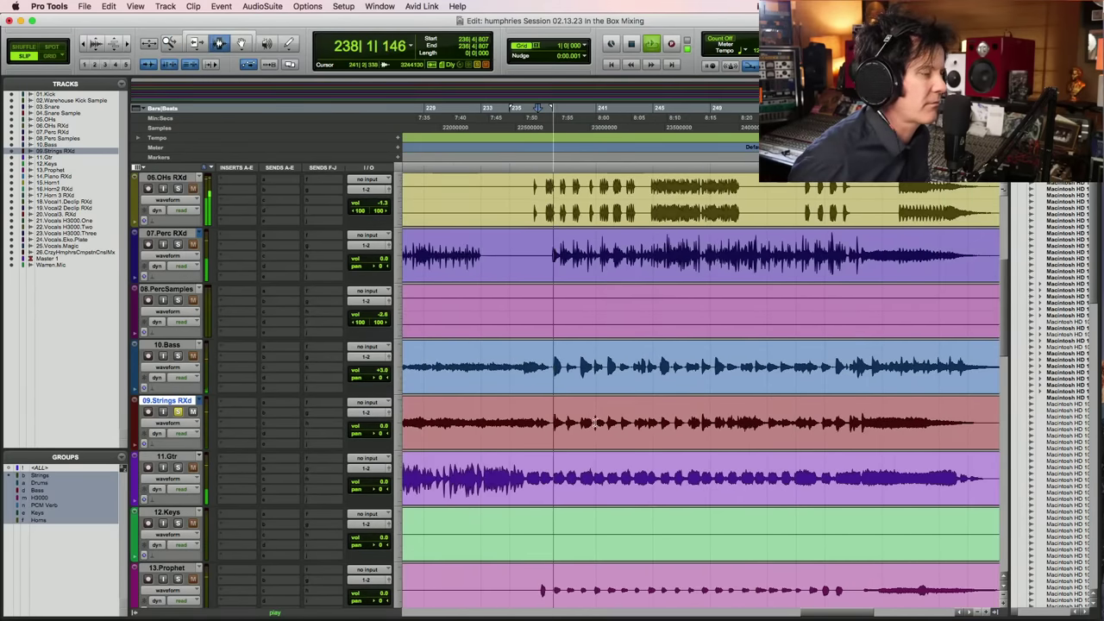
pyautogui.press('space')
# Audition the strings' closing passage from bar 258 and set the 09.Strings RXd pan to 48
pyautogui.click(552, 423)
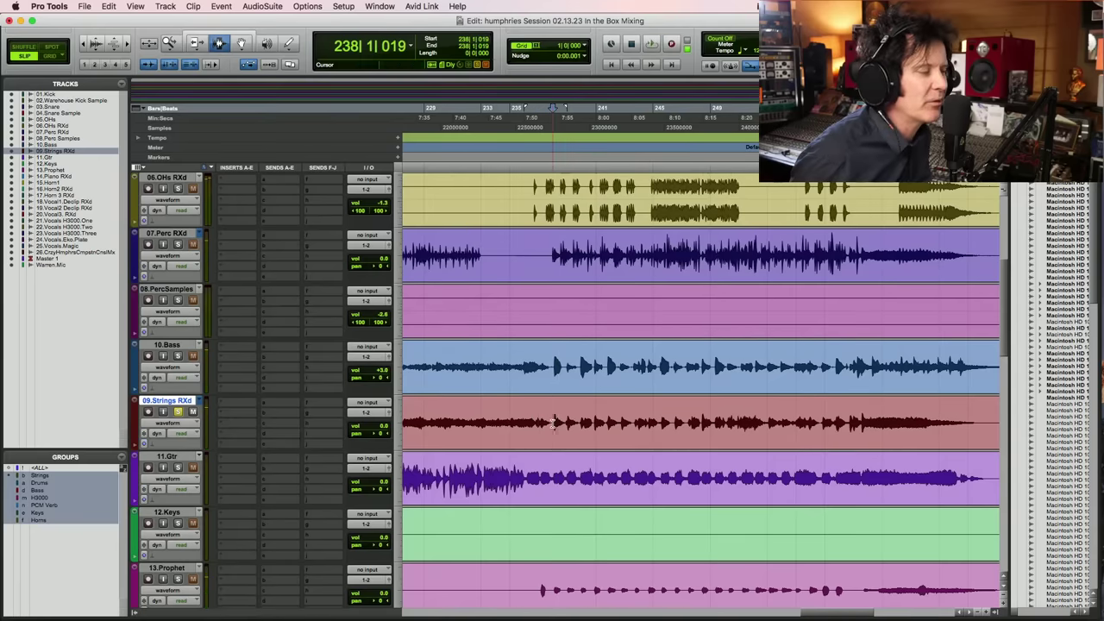
pyautogui.click(850, 423)
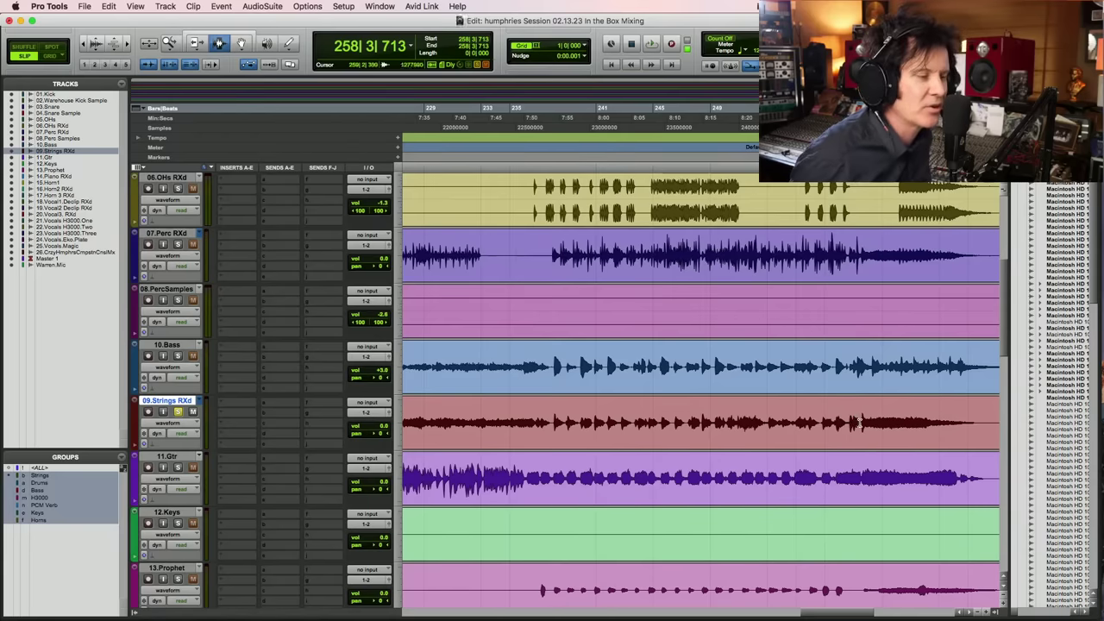
pyautogui.press('space')
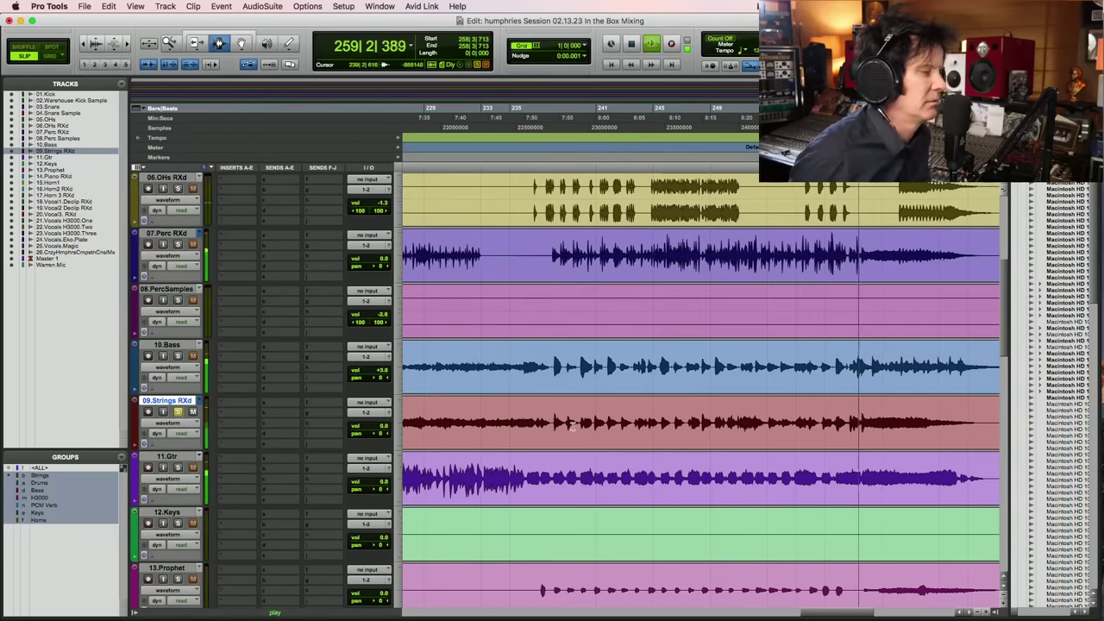
pyautogui.press('space')
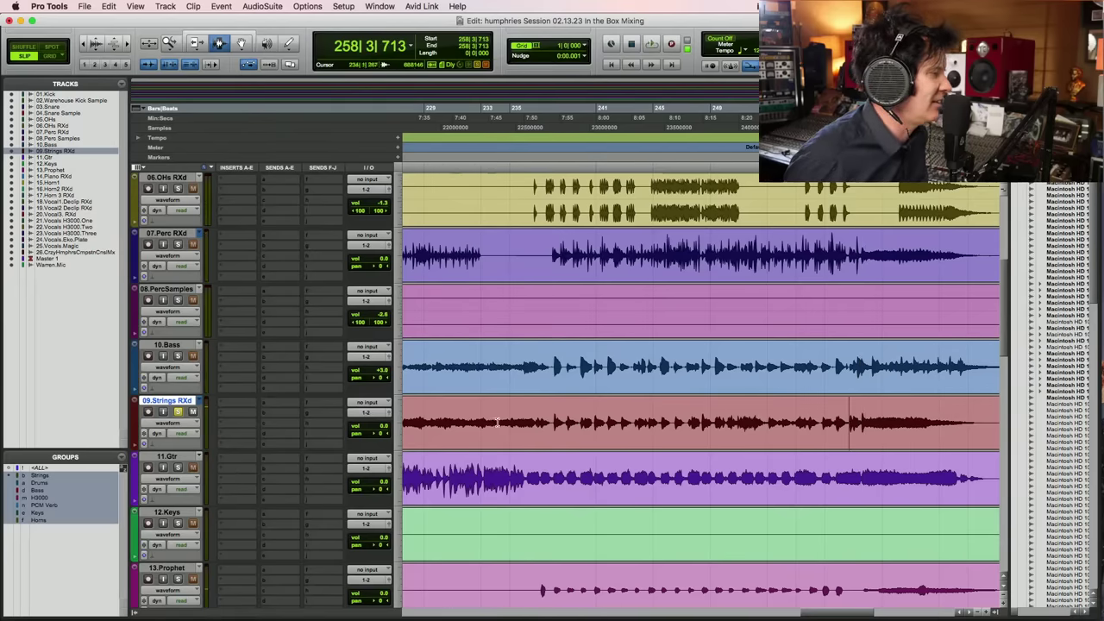
pyautogui.moveTo(369, 442); pyautogui.dragTo(360, 435)
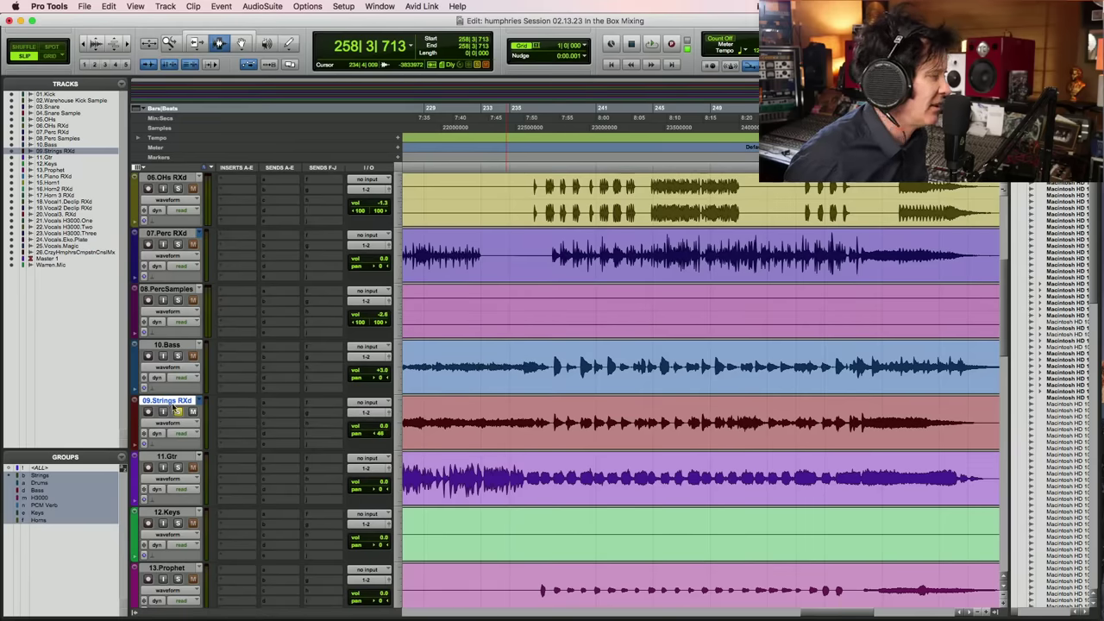
# Solo the bass, percussion, overhead, snare and kick tracks alongside the soloed strings
pyautogui.click(177, 355)
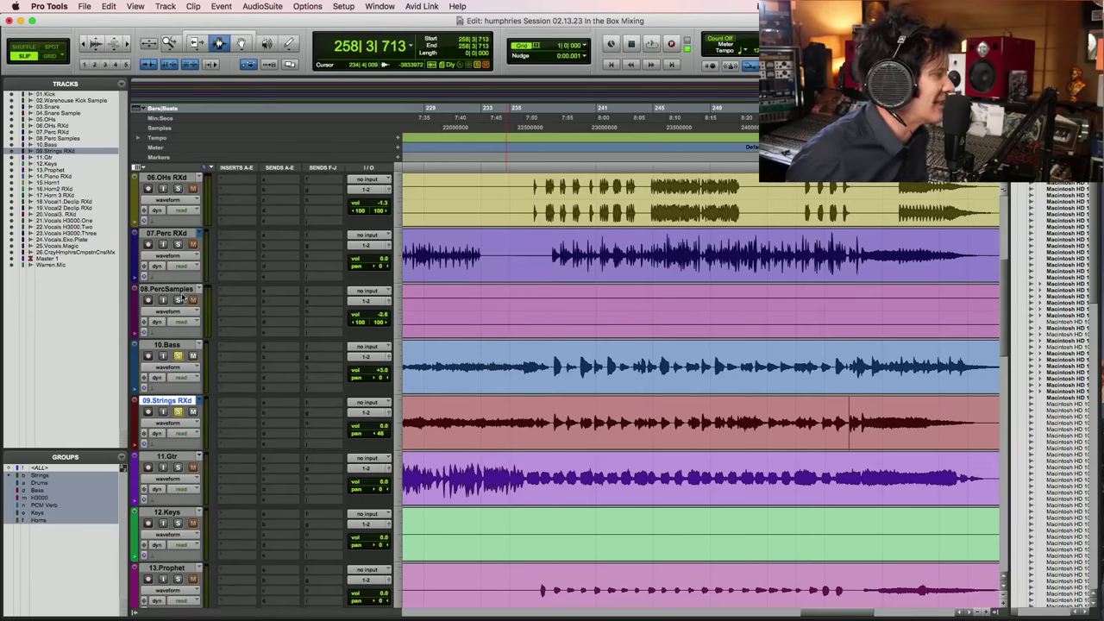
pyautogui.click(178, 301)
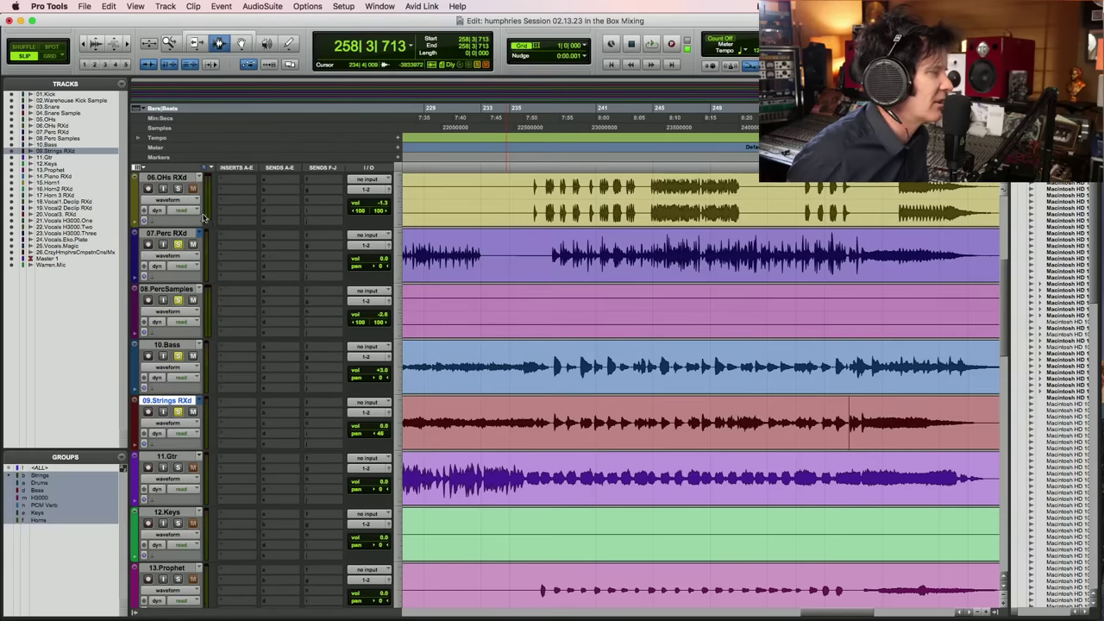
pyautogui.click(178, 188)
pyautogui.scroll(4, 202, 233)
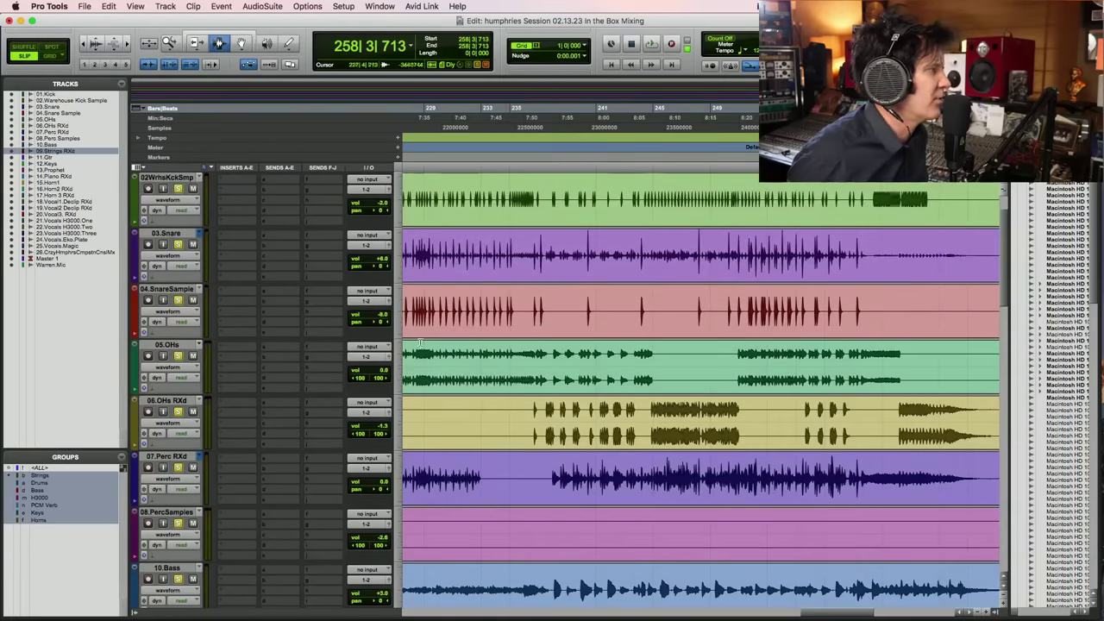
# Audition the drums, bass and strings together from bar 258 and save the session
pyautogui.press('space')
pyautogui.scroll(-4, 423, 343)
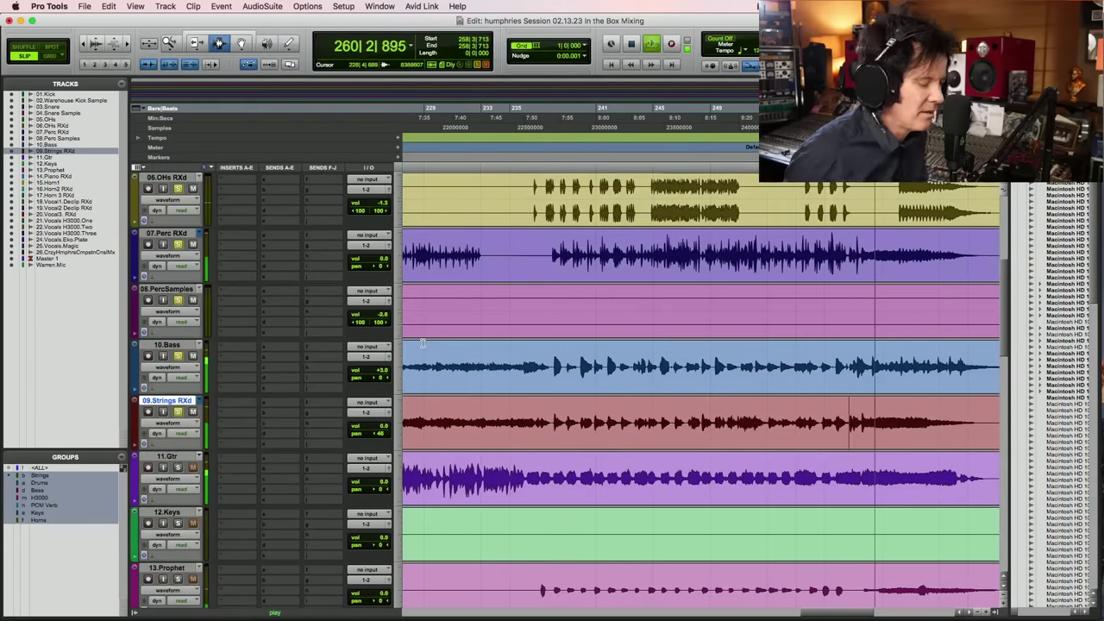
pyautogui.press('super+s')
# Solo 11.Gtr with the other tracks, play from bar 183 and set its volume to -4.7
pyautogui.press('super+bracketleft')
pyautogui.press('super+bracketleft')
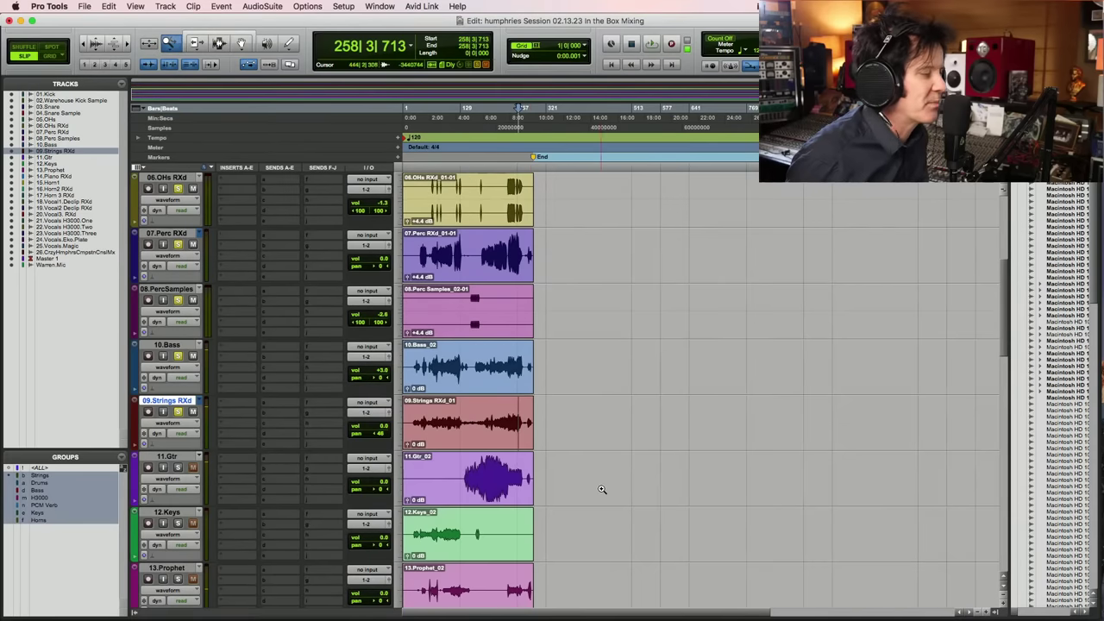
pyautogui.press('super+bracketright')
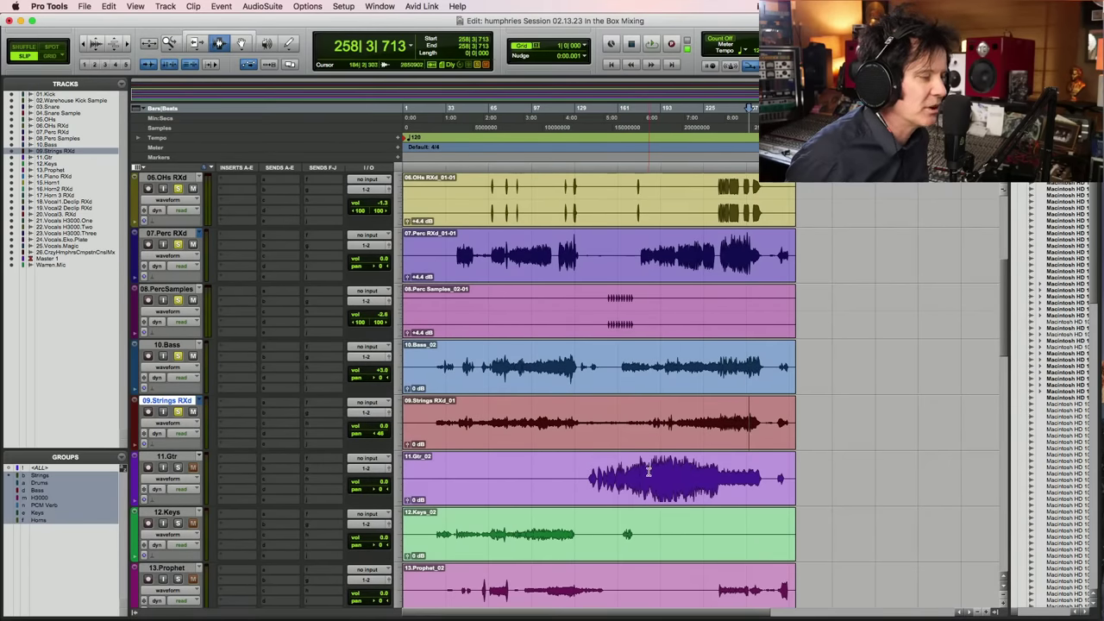
pyautogui.click(647, 468)
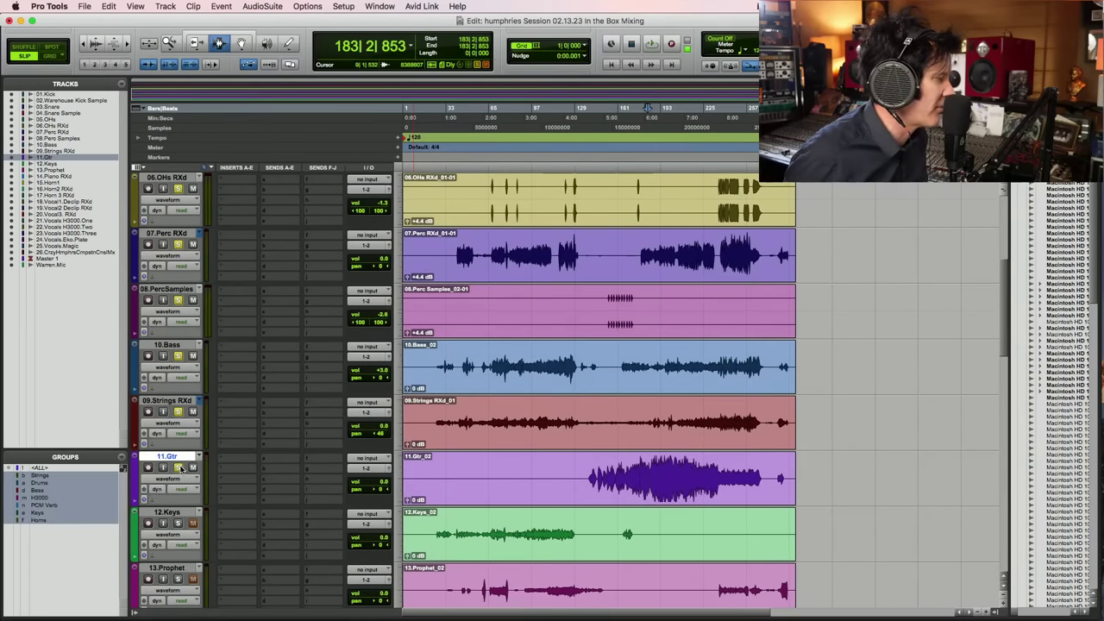
pyautogui.press('space')
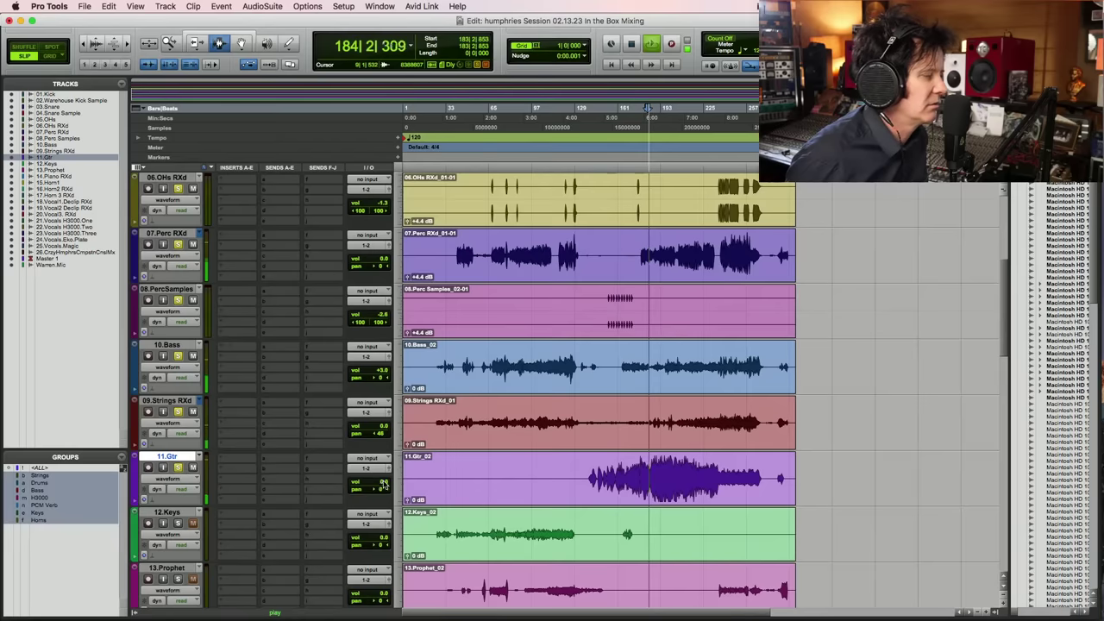
pyautogui.moveTo(382, 481); pyautogui.dragTo(380, 485)
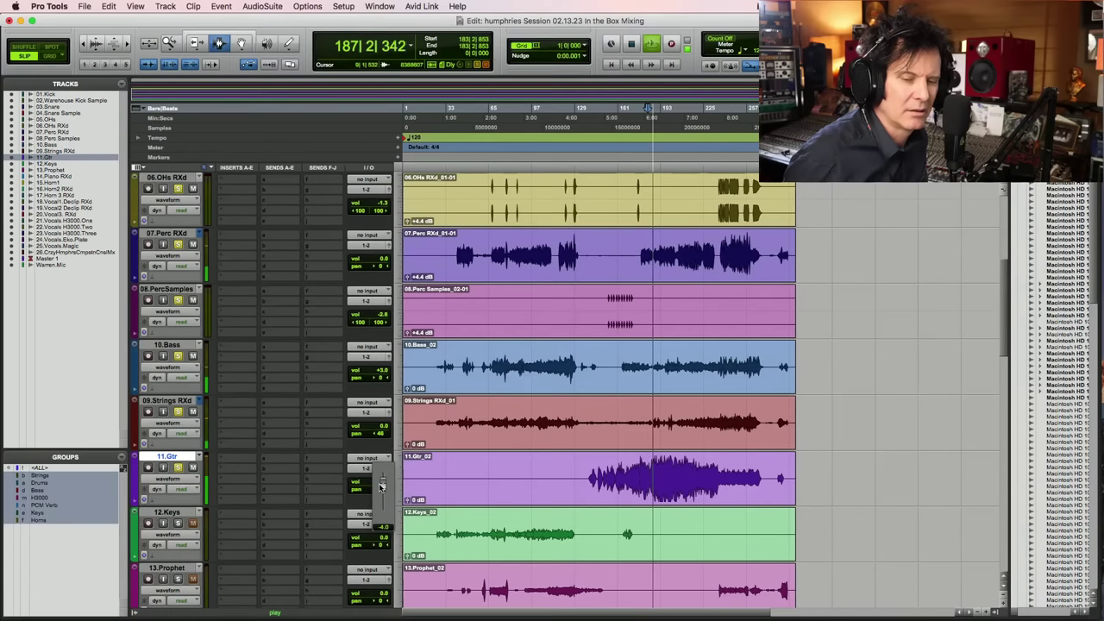
pyautogui.moveTo(381, 487); pyautogui.dragTo(380, 488)
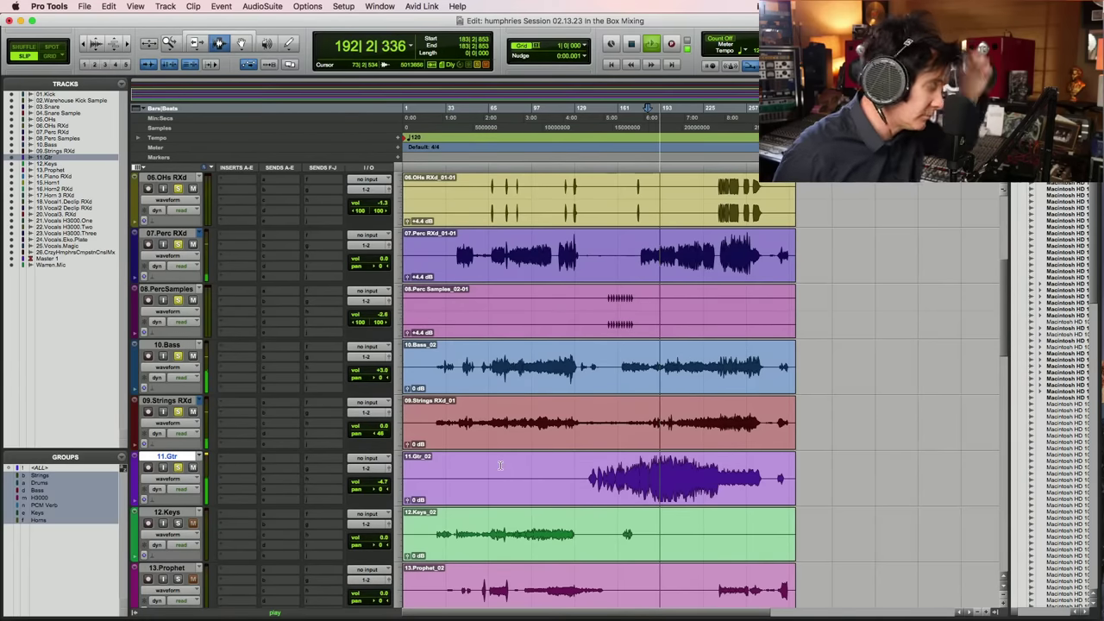
pyautogui.press('space')
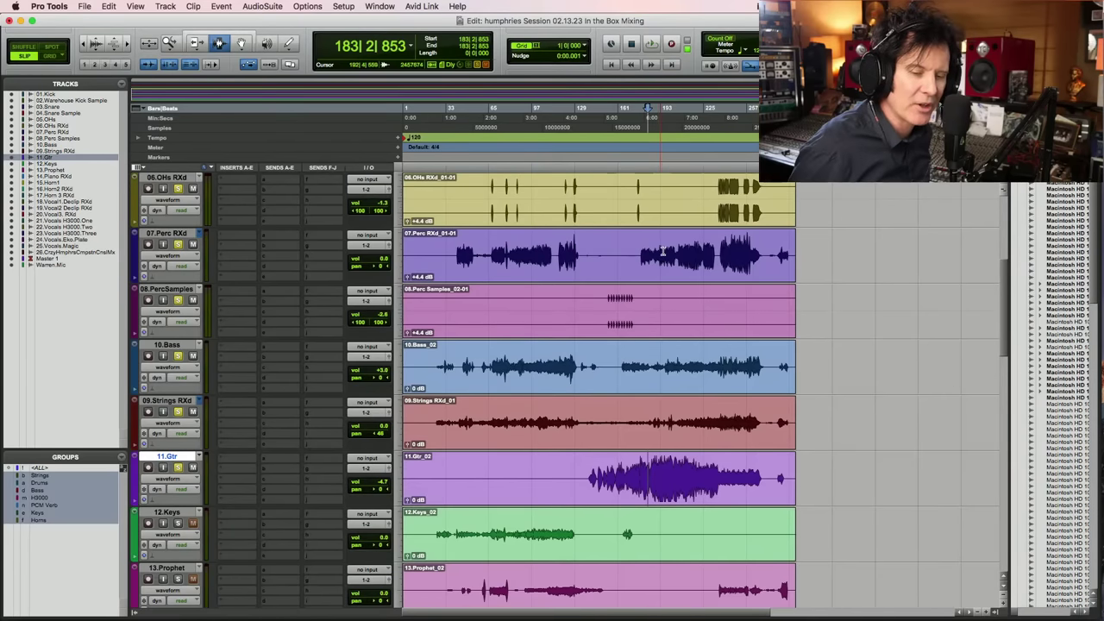
# Audition the guitar against the drums, bass and strings from bar 187 and again from bar 192
pyautogui.click(653, 473)
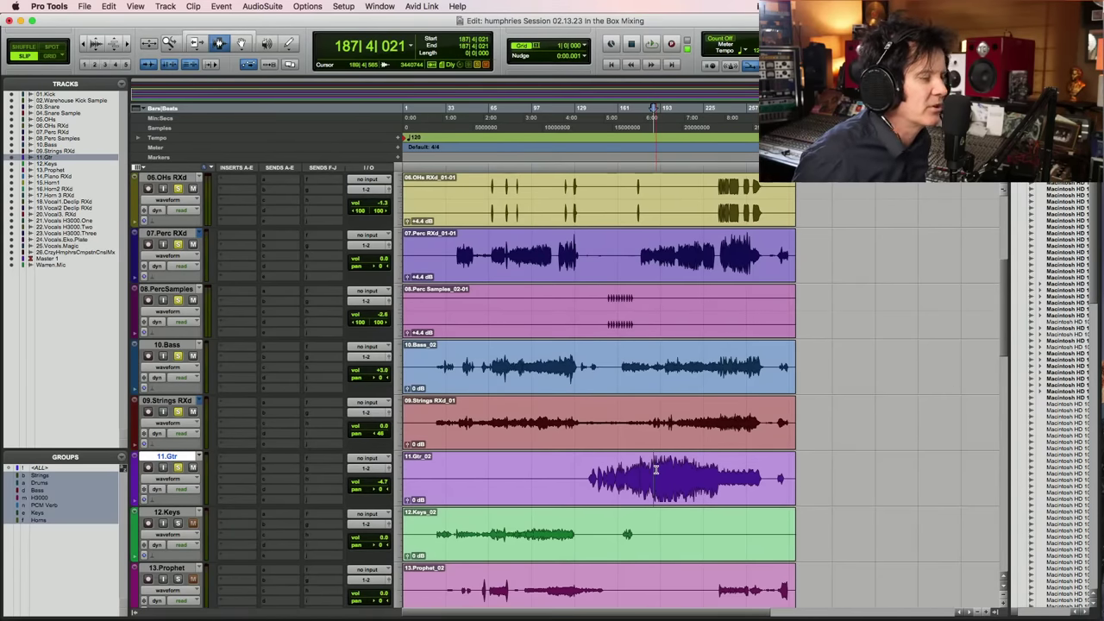
pyautogui.press('space')
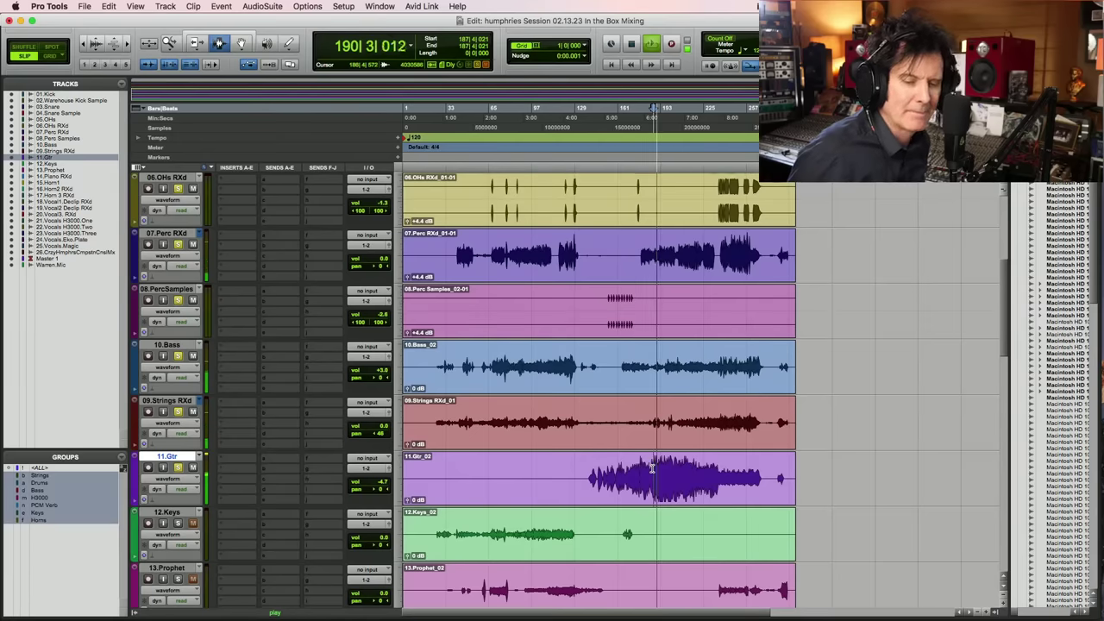
pyautogui.press('space')
pyautogui.click(658, 467)
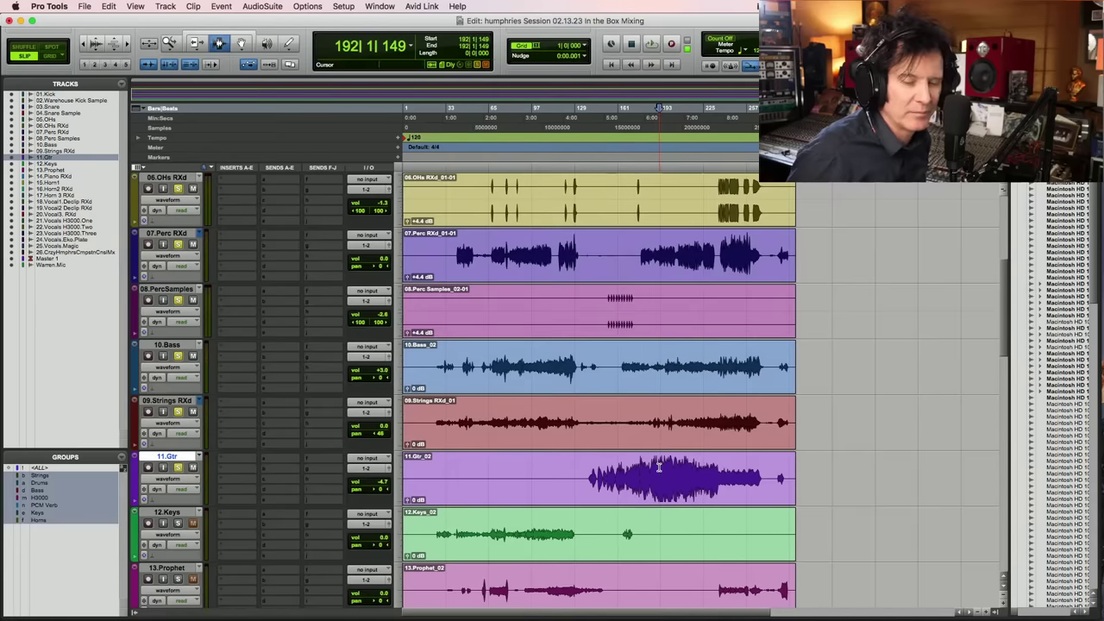
pyautogui.press('space')
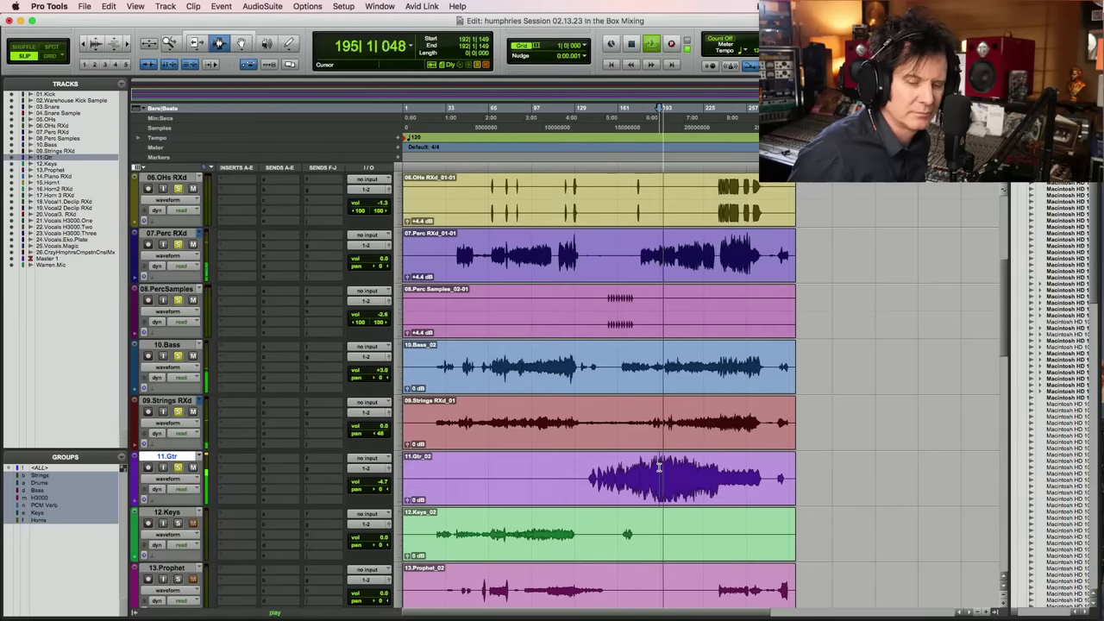
pyautogui.press('space')
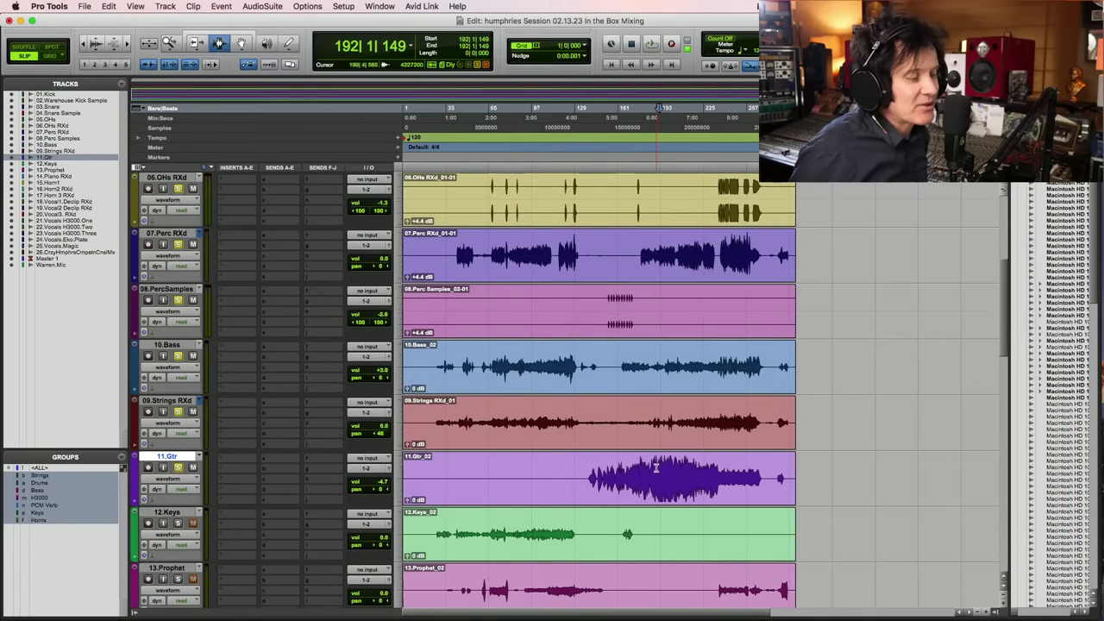
pyautogui.click(654, 467)
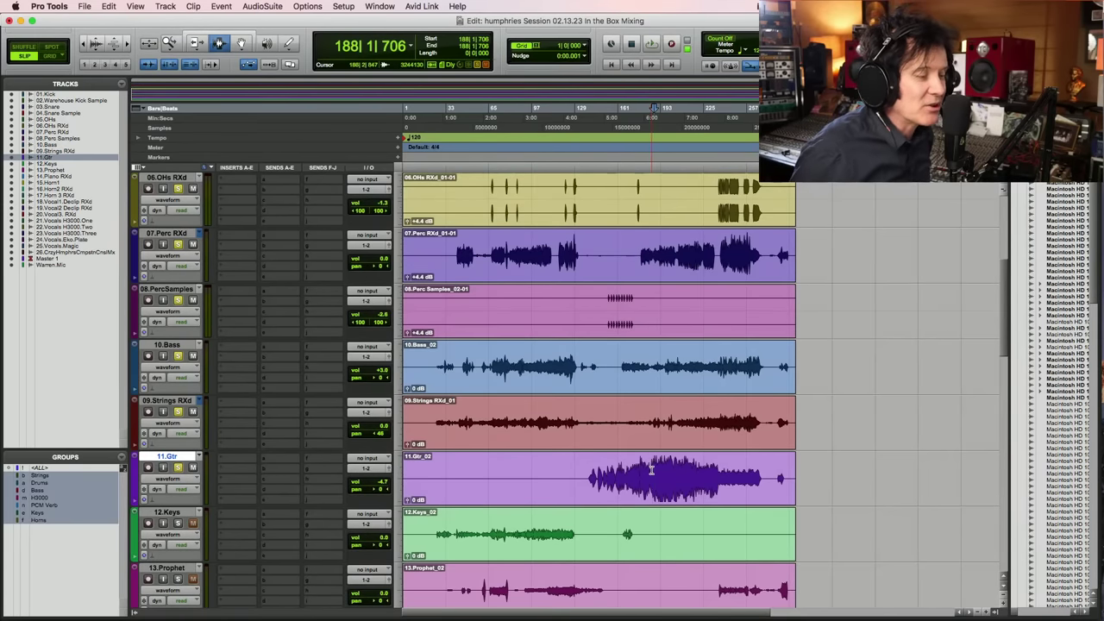
pyautogui.click(653, 469)
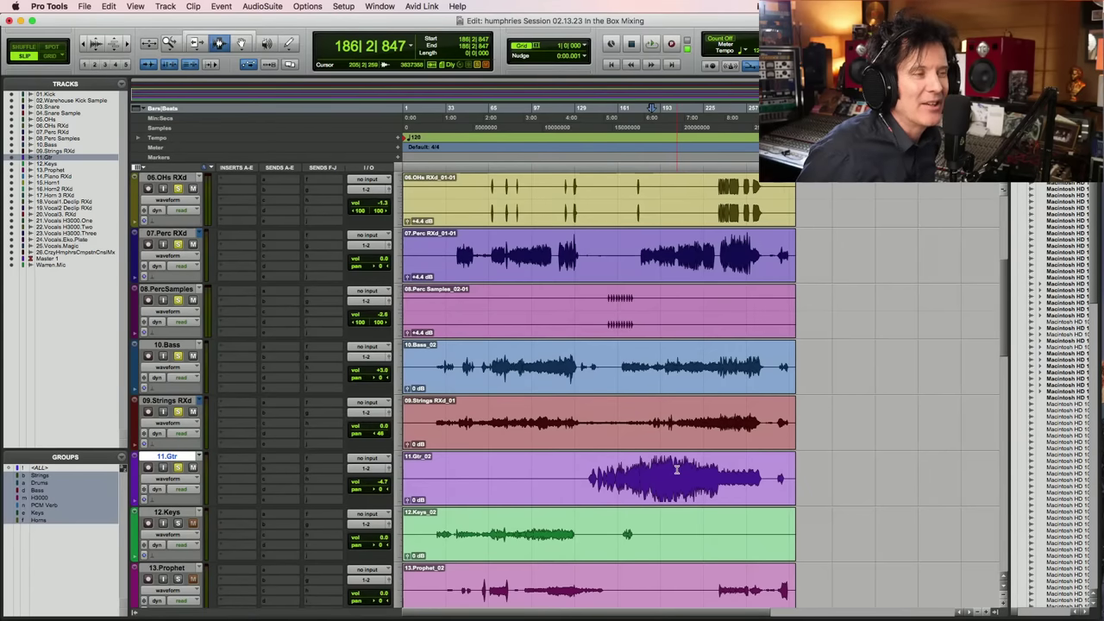
pyautogui.click(671, 475)
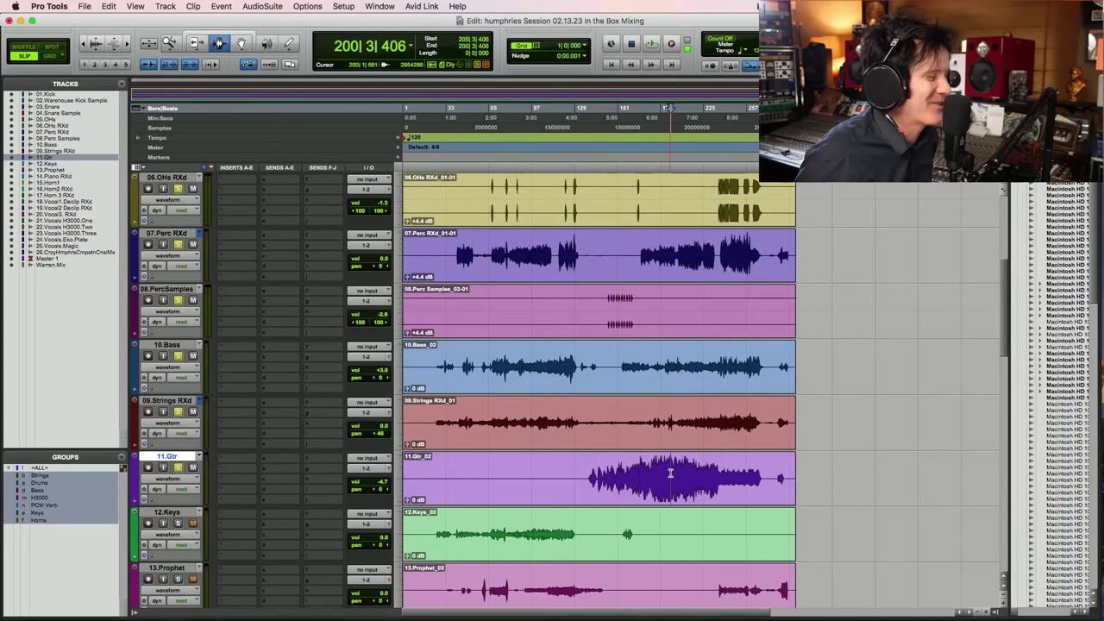
pyautogui.click(660, 477)
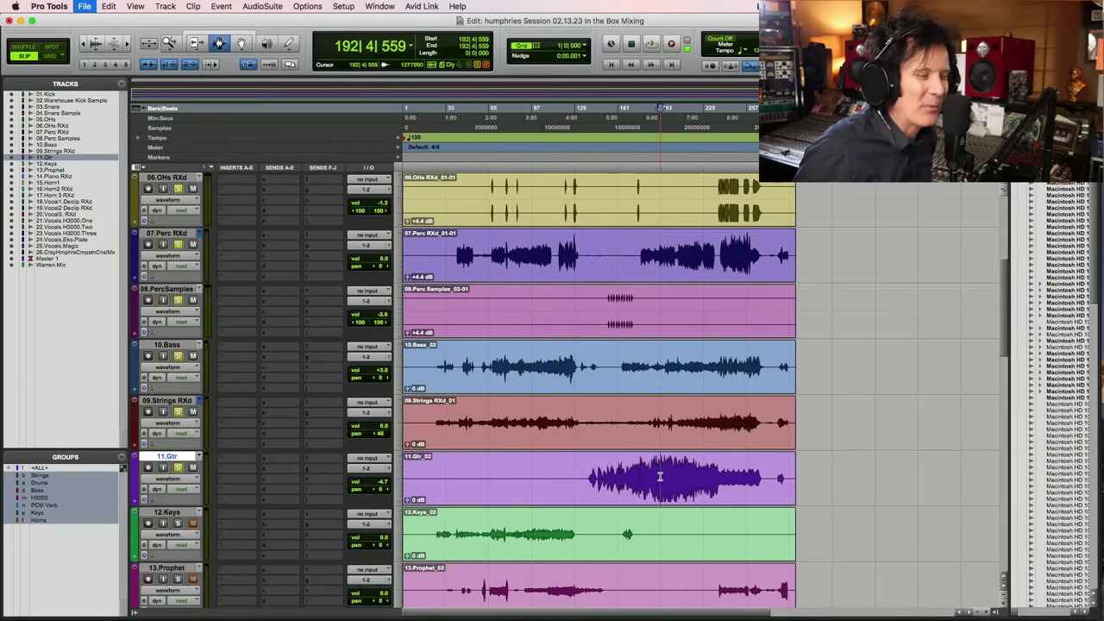
pyautogui.click(663, 467)
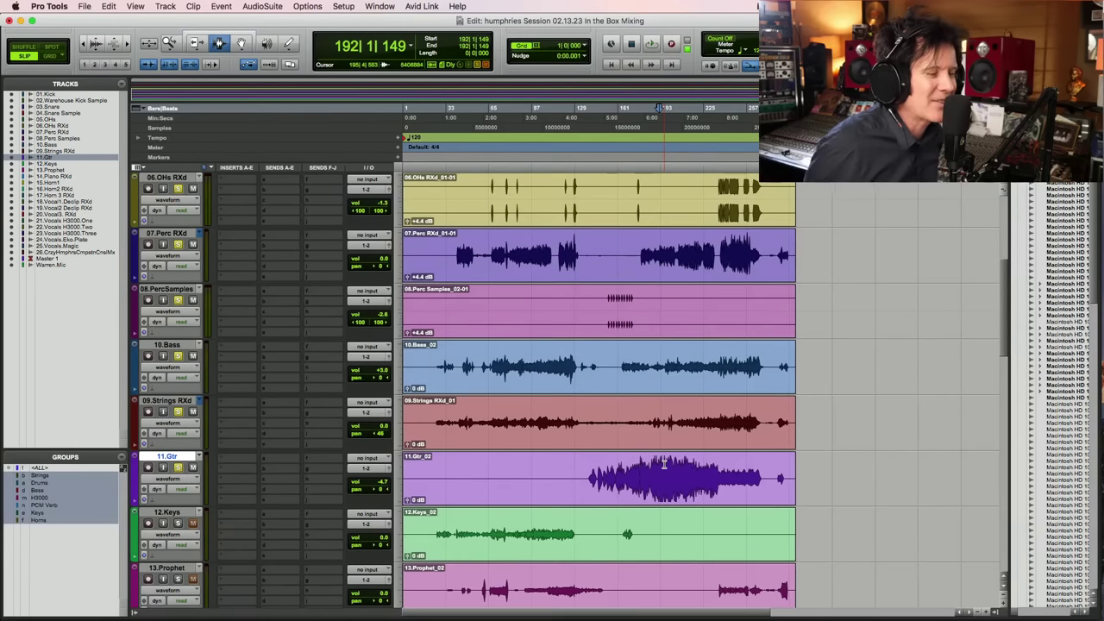
# Play the passage from bar 187 twice to check the guitar level within the soloed mix
pyautogui.click(653, 469)
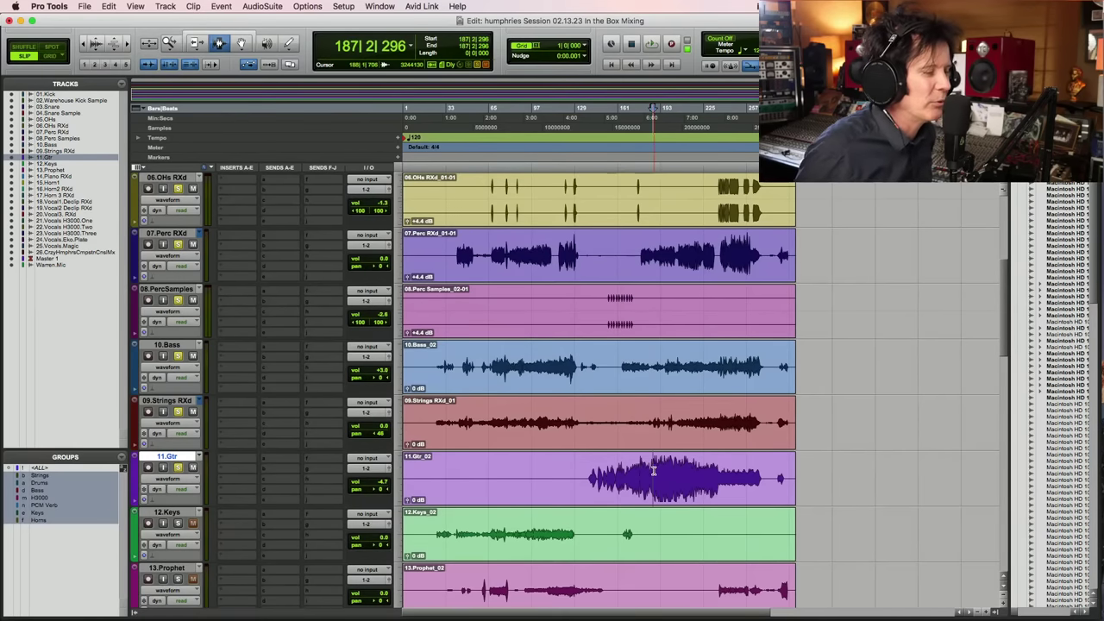
pyautogui.press('space')
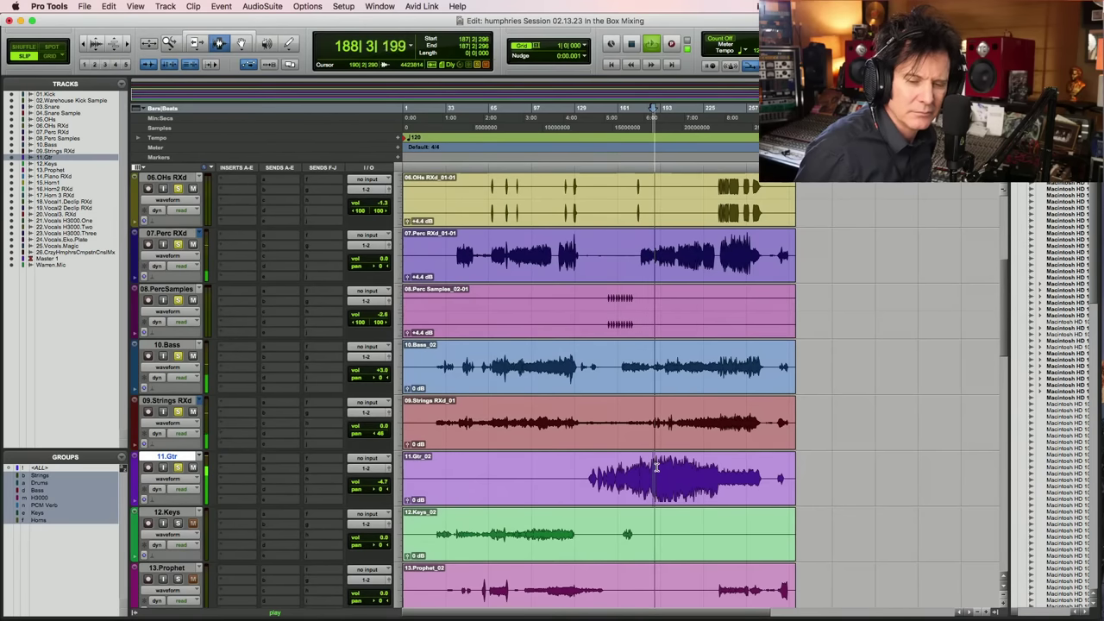
pyautogui.press('space')
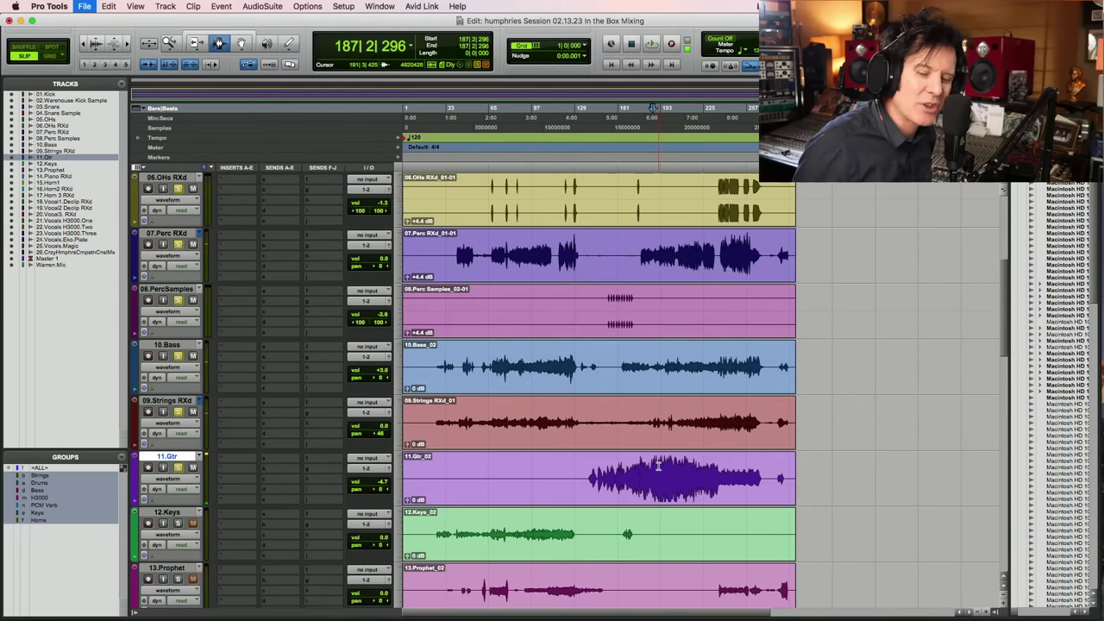
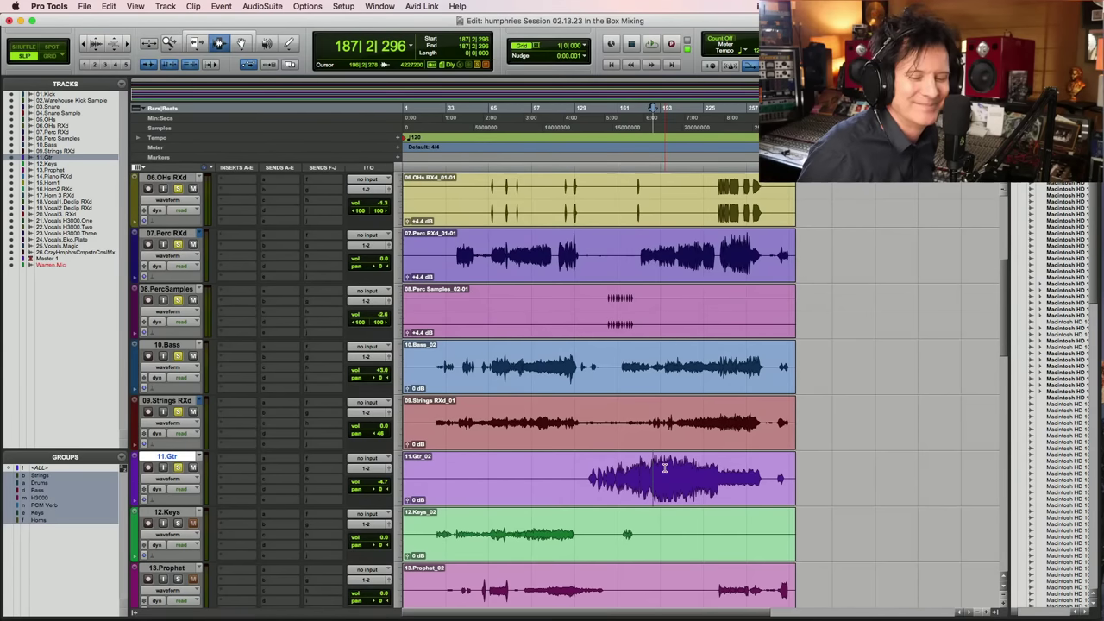
pyautogui.press('space')
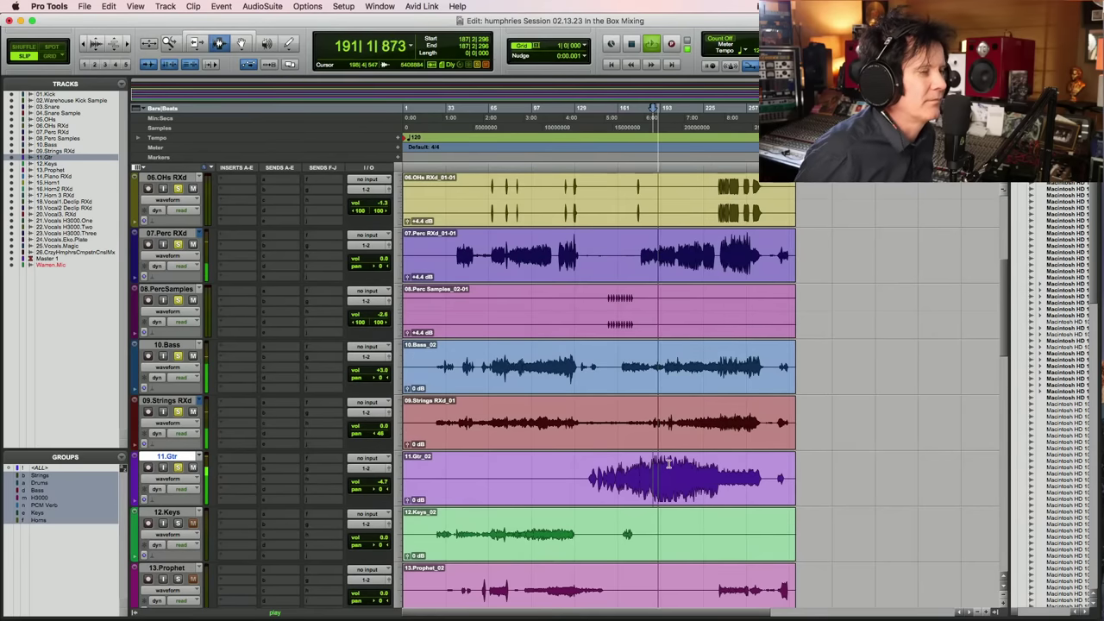
pyautogui.press('space')
# Add 12.Keys to the soloed tracks and play the mix from bar 69
pyautogui.scroll(-3, 474, 419)
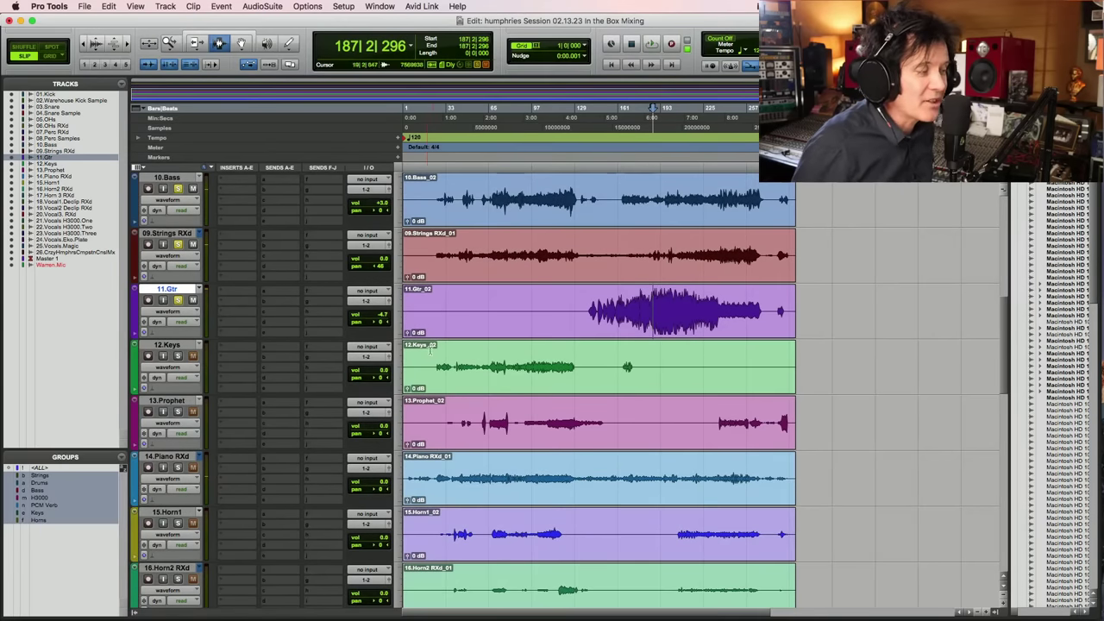
pyautogui.click(455, 368)
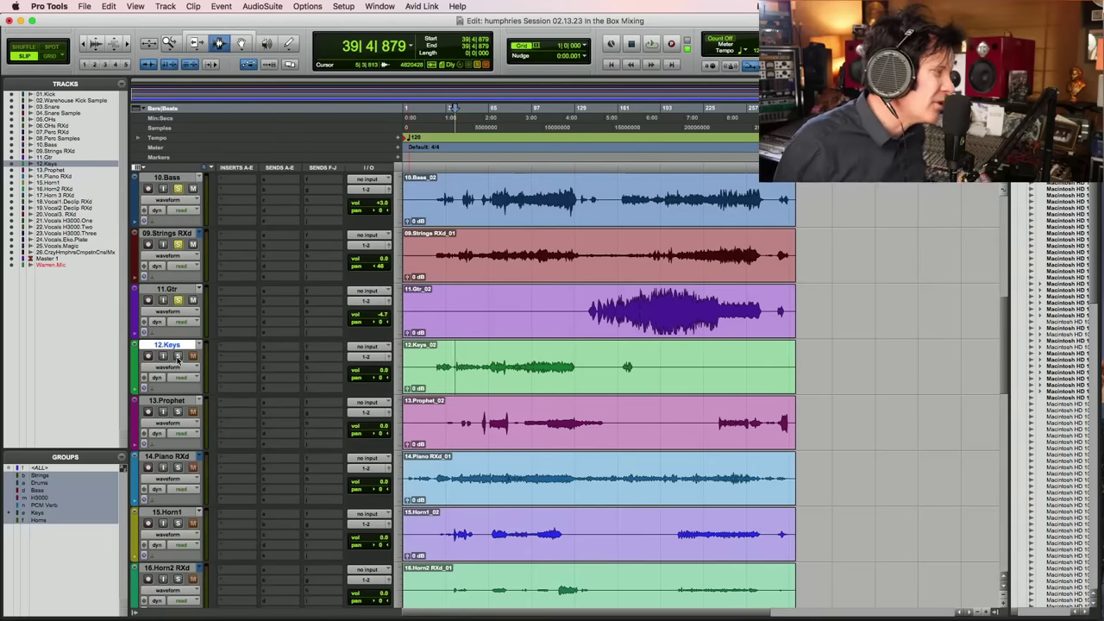
pyautogui.click(495, 358)
pyautogui.press('space')
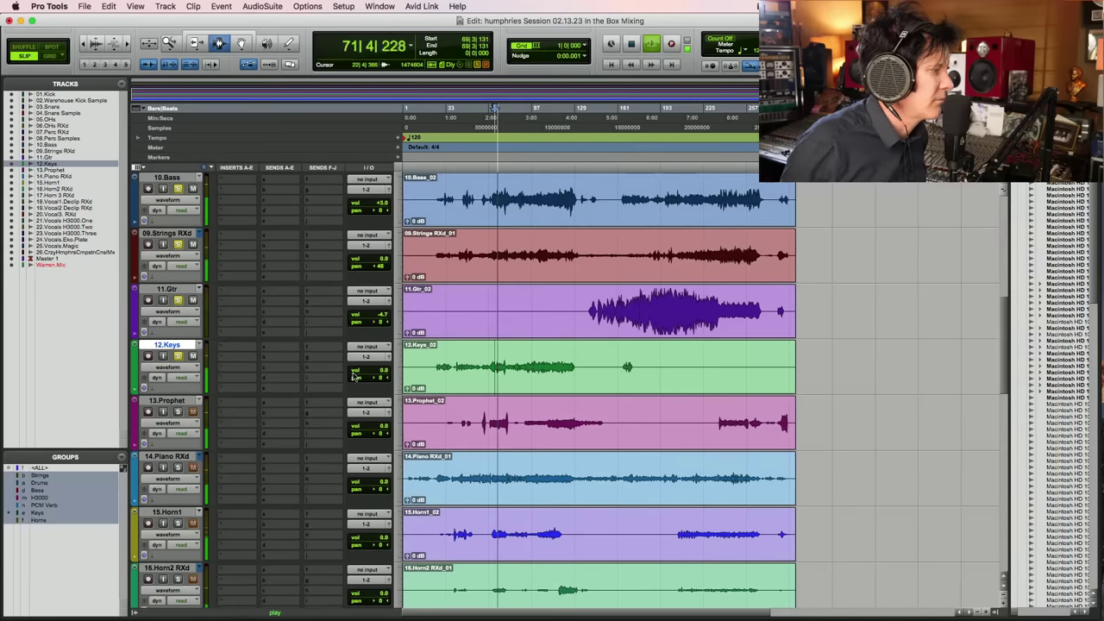
# Raise the 12.Keys clip gain to +6.0 dB, boost the track's volume and audition it from bar 69
pyautogui.moveTo(381, 380); pyautogui.dragTo(406, 387)
pyautogui.press('space')
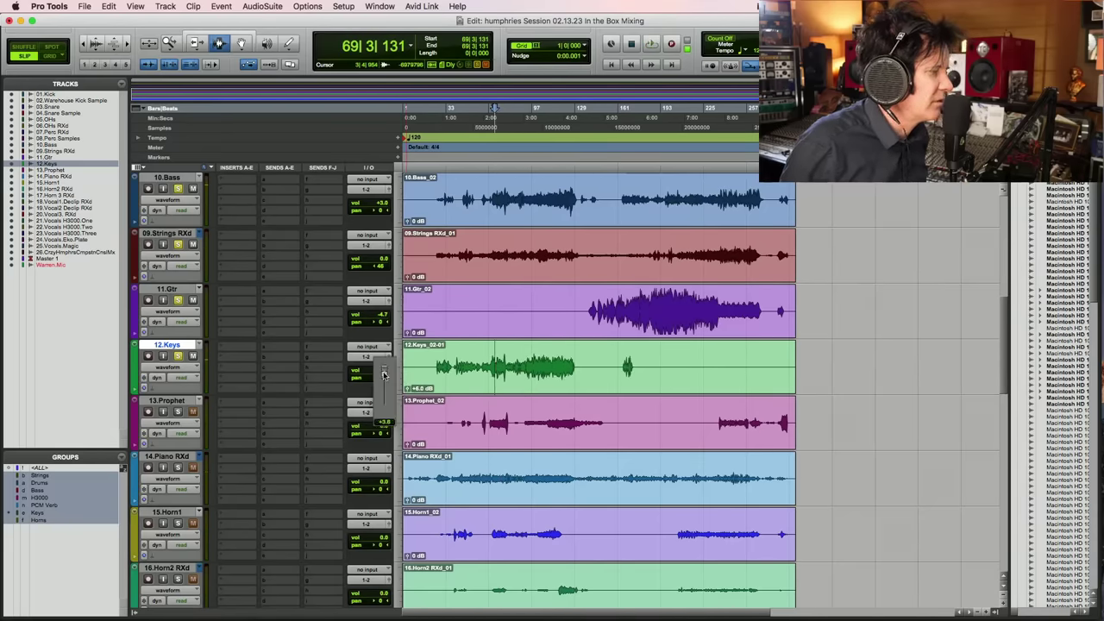
pyautogui.press('space')
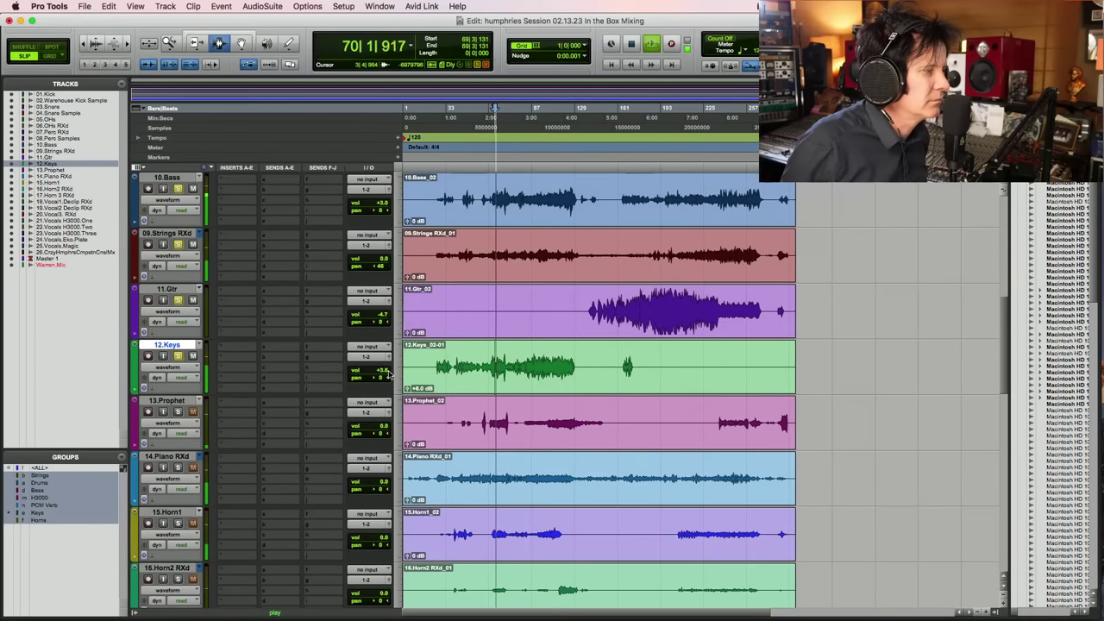
pyautogui.press('space')
# Set the 12.Keys volume to +2.4 and its pan to 48, and check the result from bar 69
pyautogui.click(381, 371)
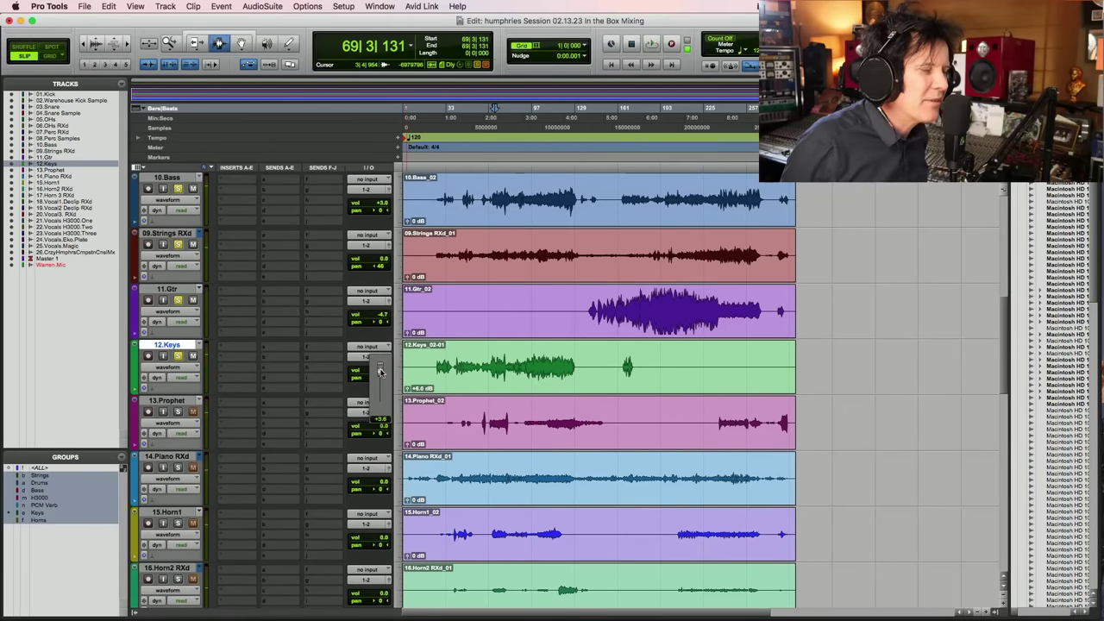
pyautogui.moveTo(380, 372); pyautogui.dragTo(382, 381)
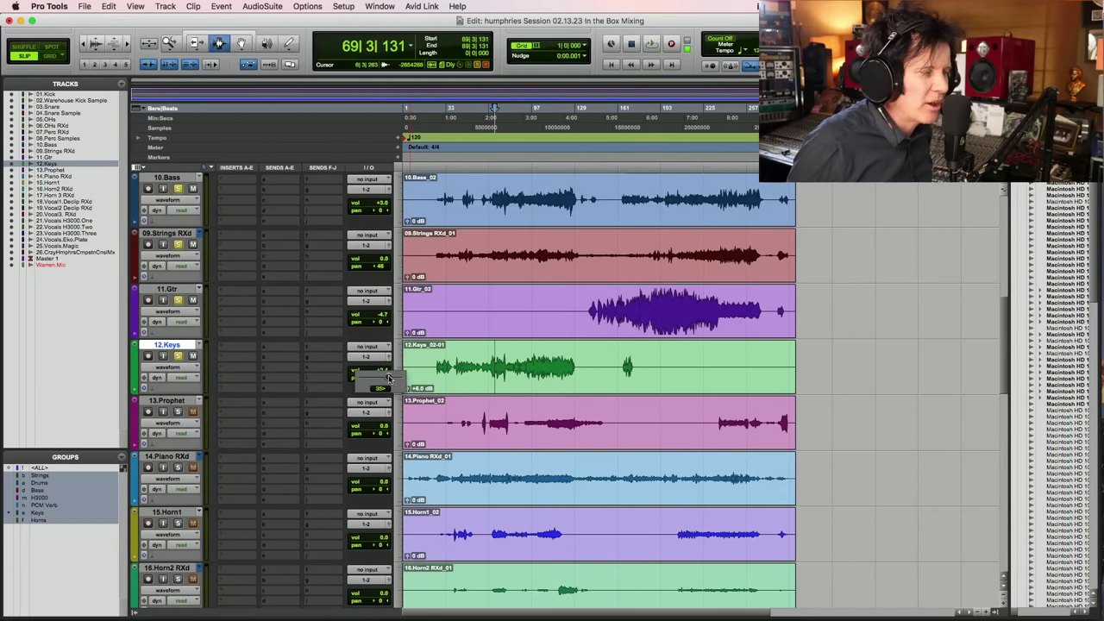
pyautogui.moveTo(390, 378); pyautogui.dragTo(390, 379)
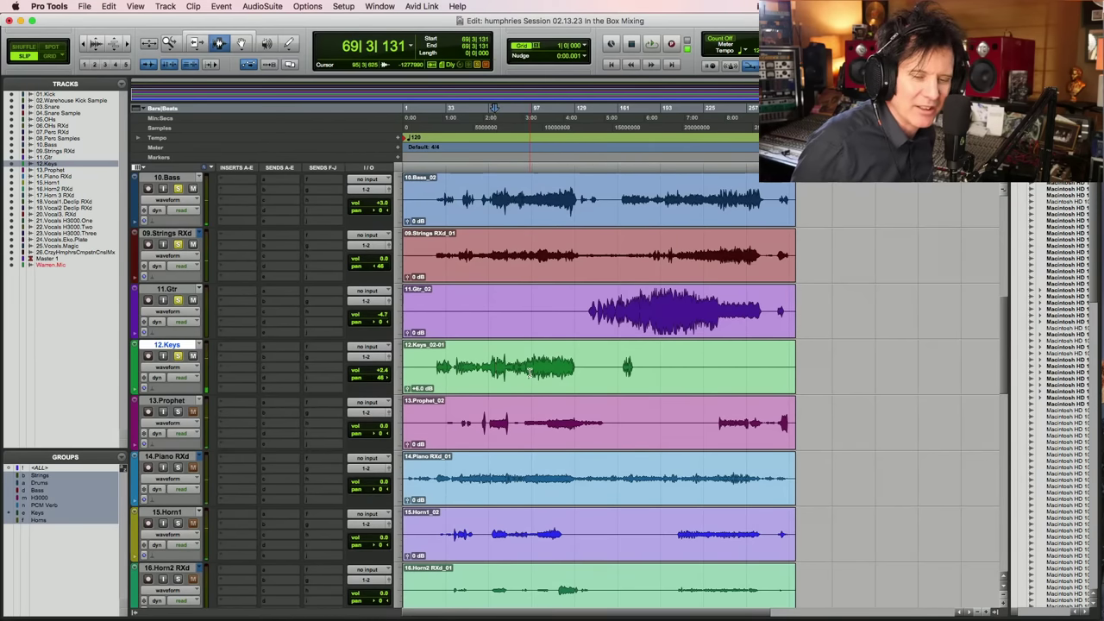
pyautogui.press('space')
pyautogui.press('space')
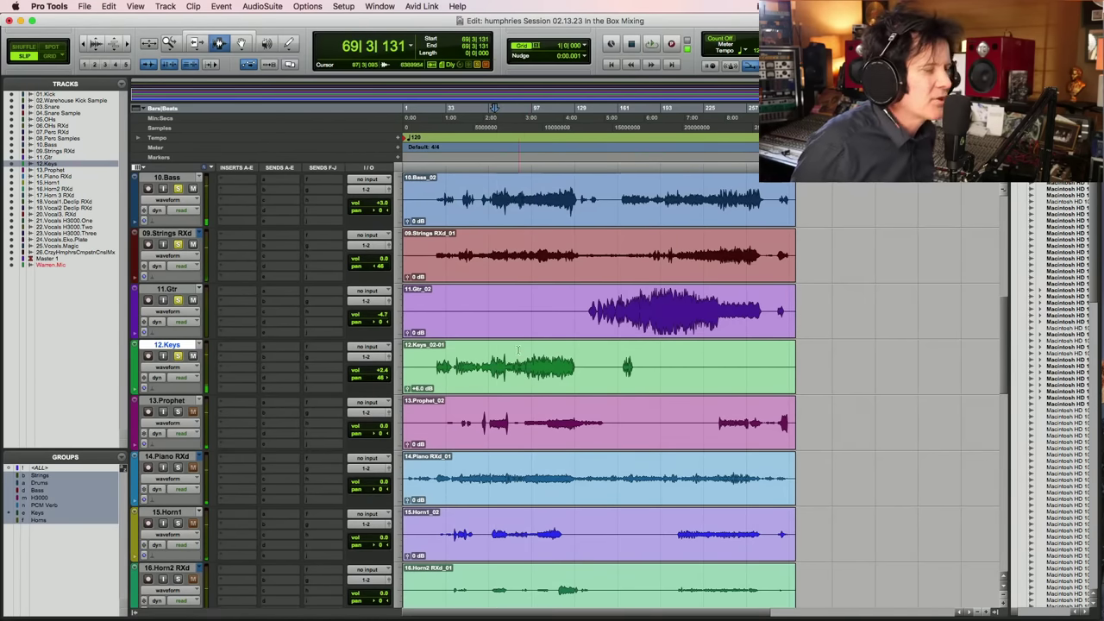
# Play the mix from bars 96 and 103 and set the 12.Keys volume to +1.2
pyautogui.click(532, 108)
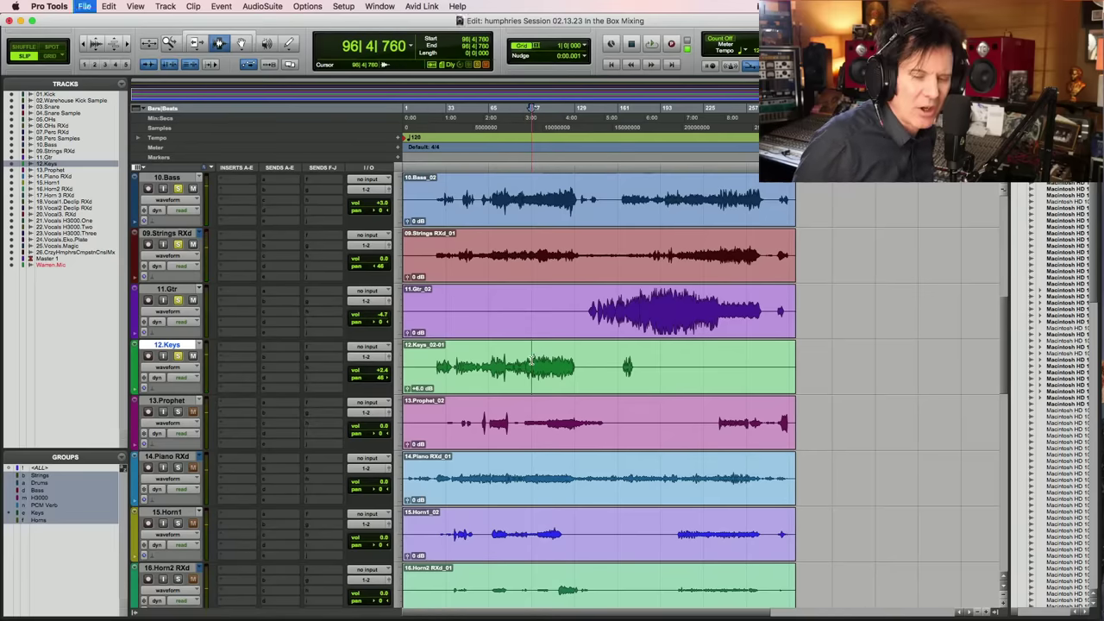
pyautogui.press('space')
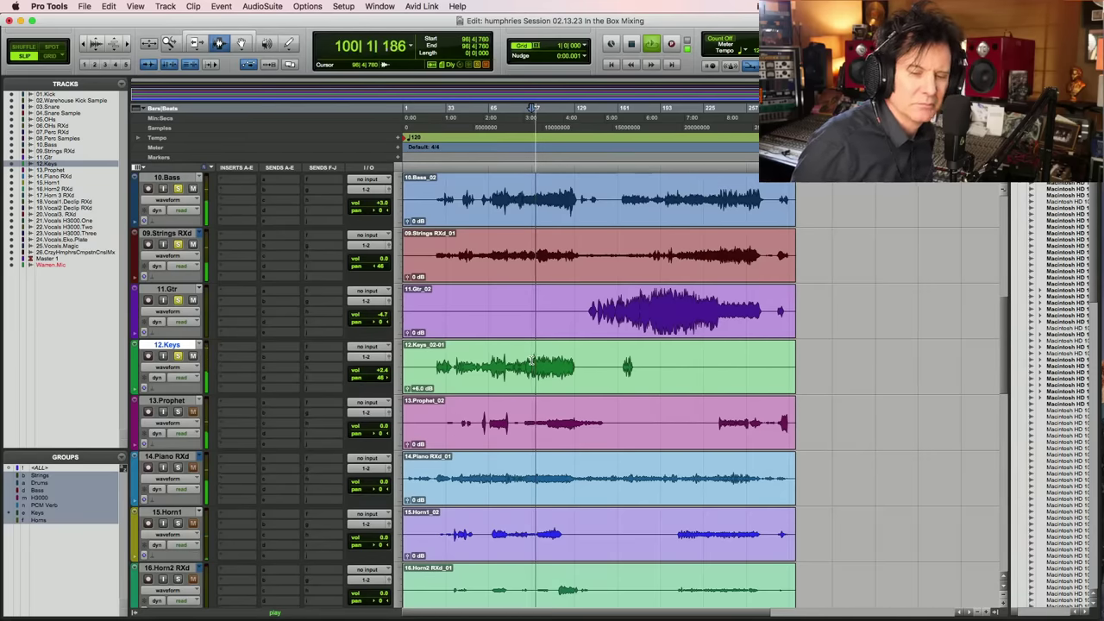
pyautogui.press('space')
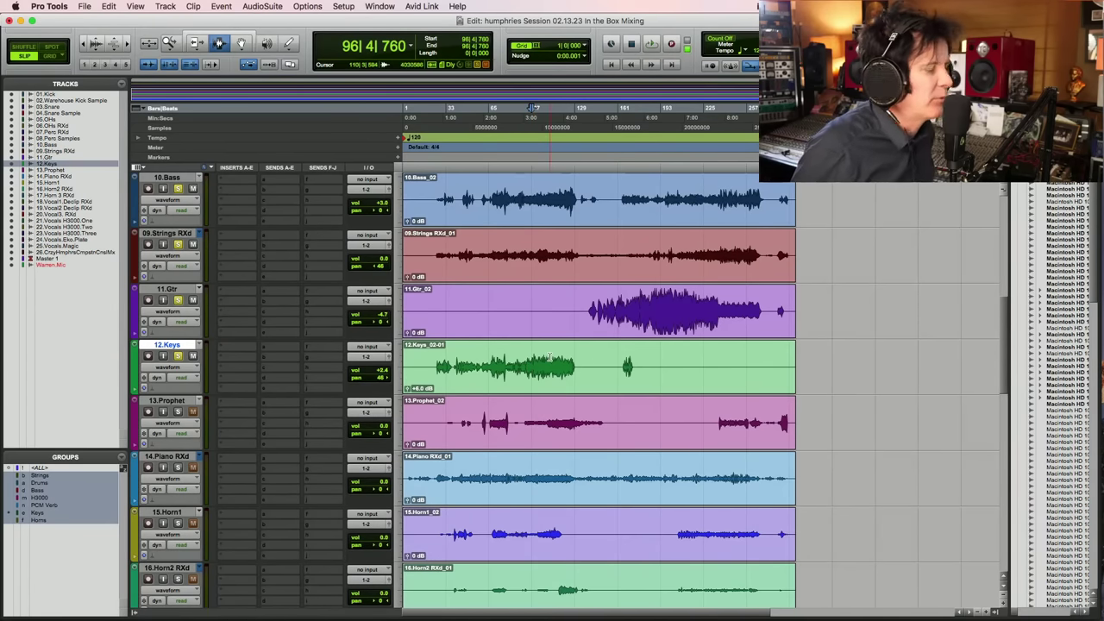
pyautogui.click(541, 366)
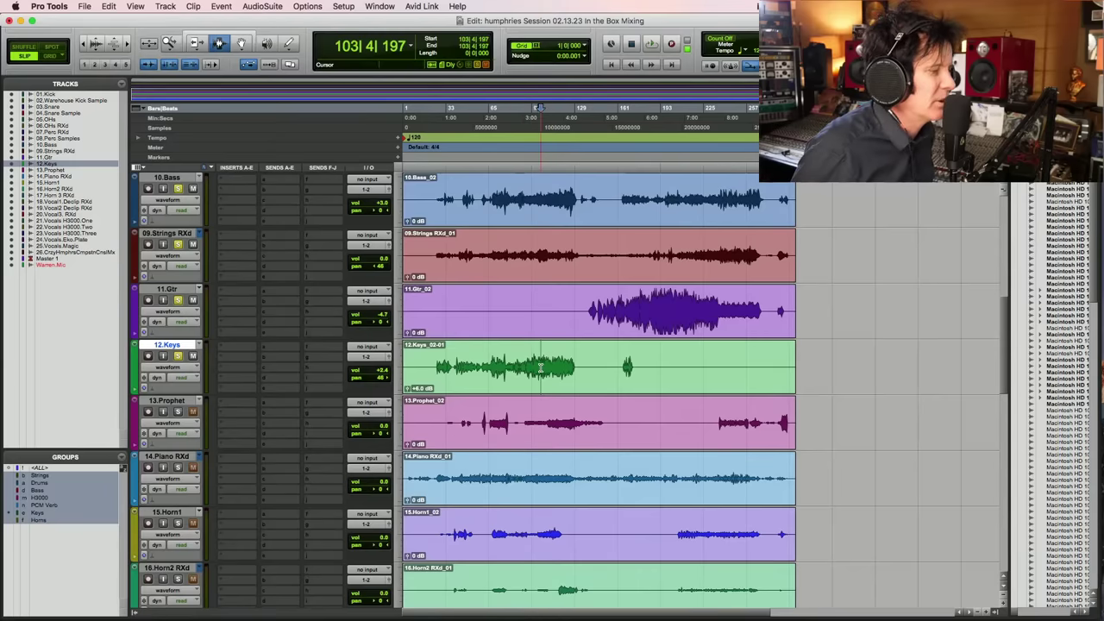
pyautogui.press('space')
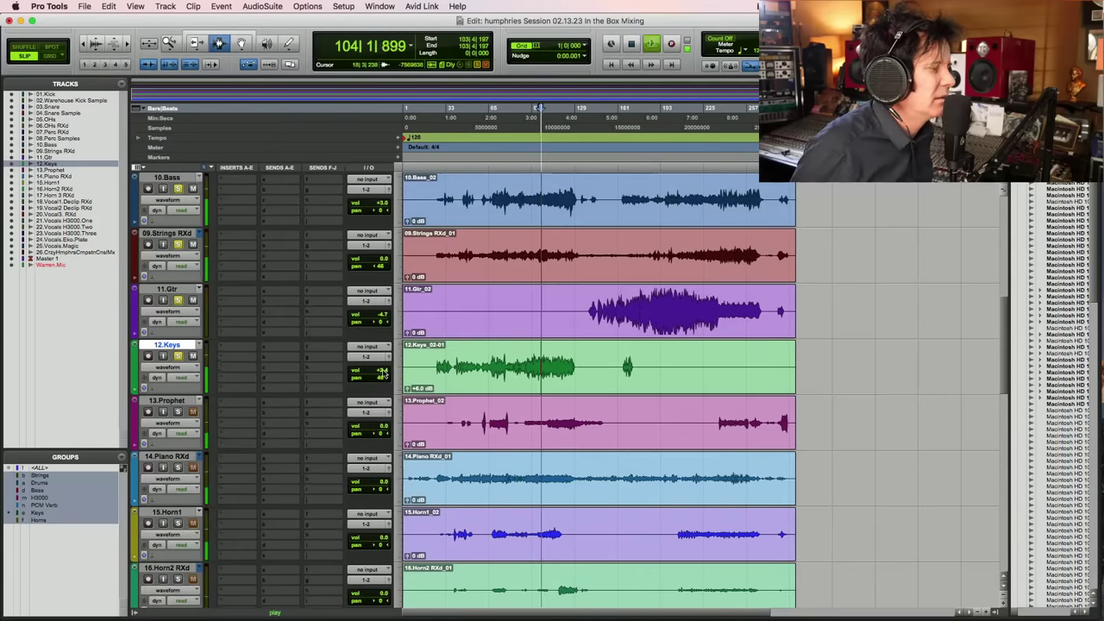
pyautogui.click(384, 373)
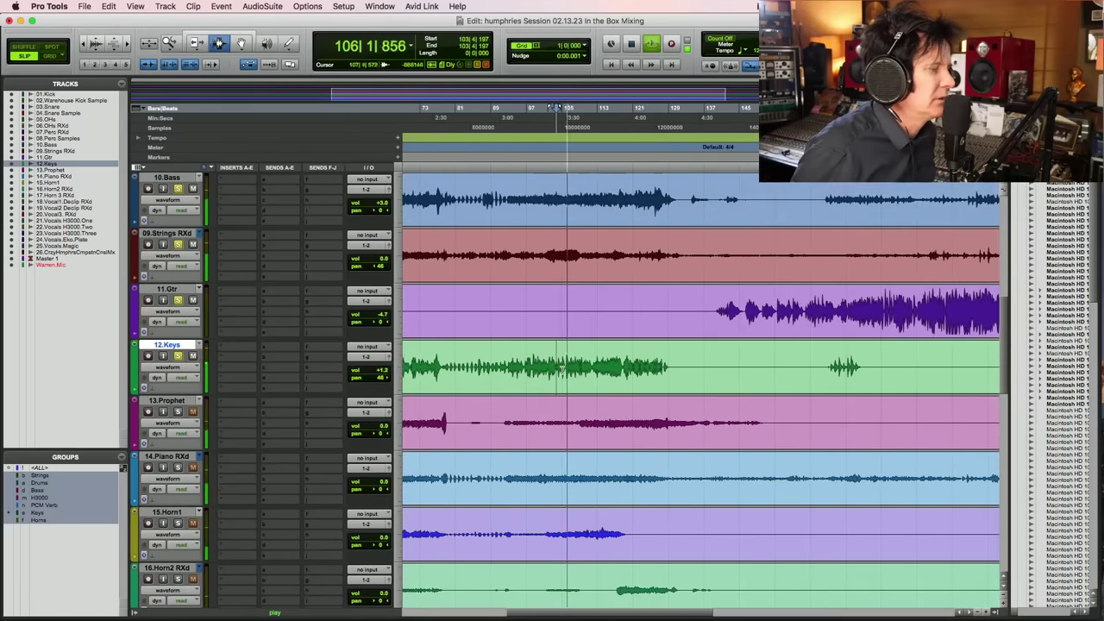
pyautogui.press('super+bracketright')
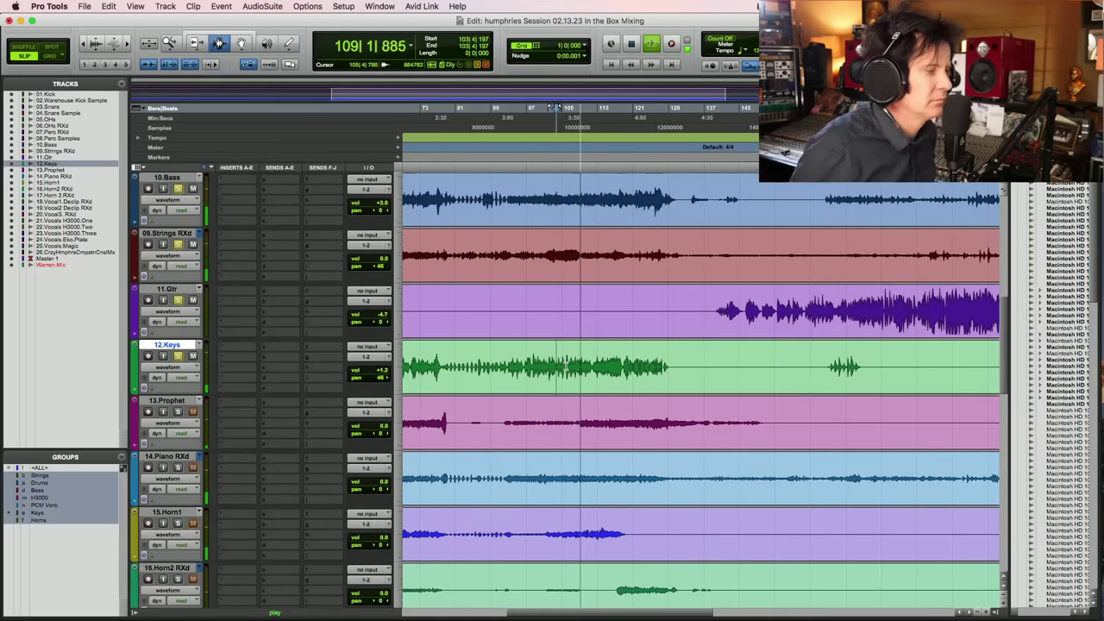
# Add 13.Prophet to the soloed tracks, pan it to 68 and play the mix from bar 109
pyautogui.click(578, 421)
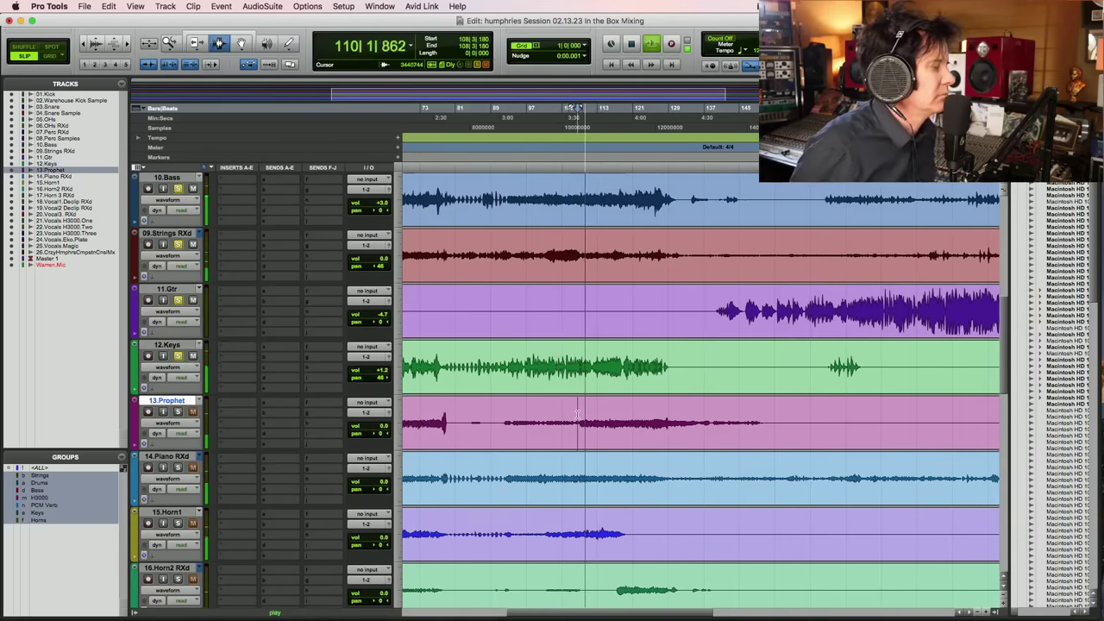
pyautogui.press('space')
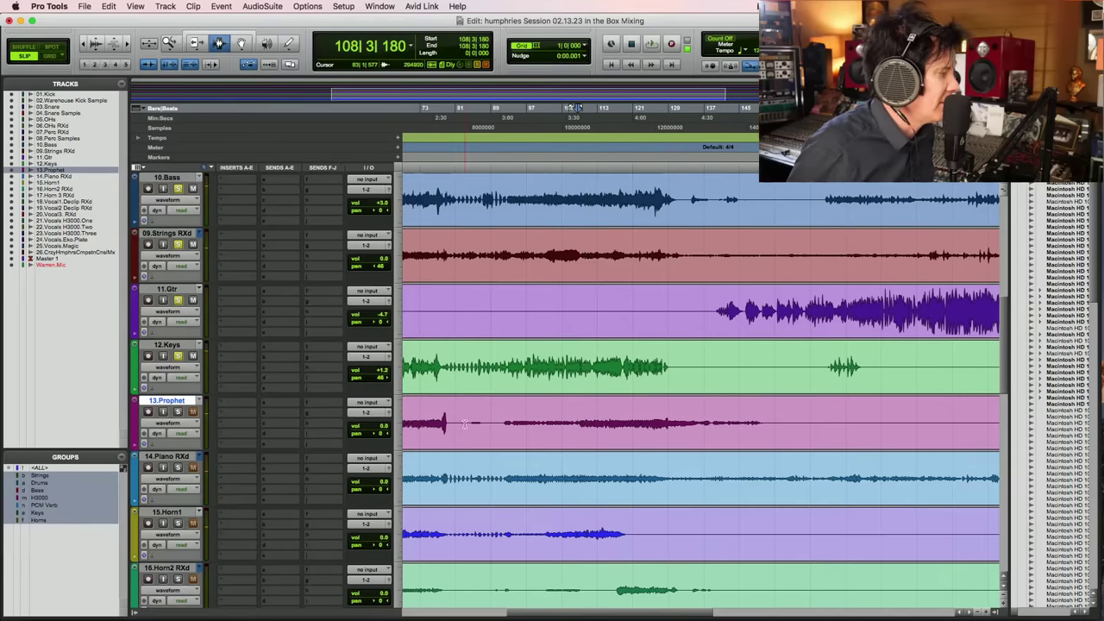
pyautogui.tripleClick(464, 423)
pyautogui.click(582, 420)
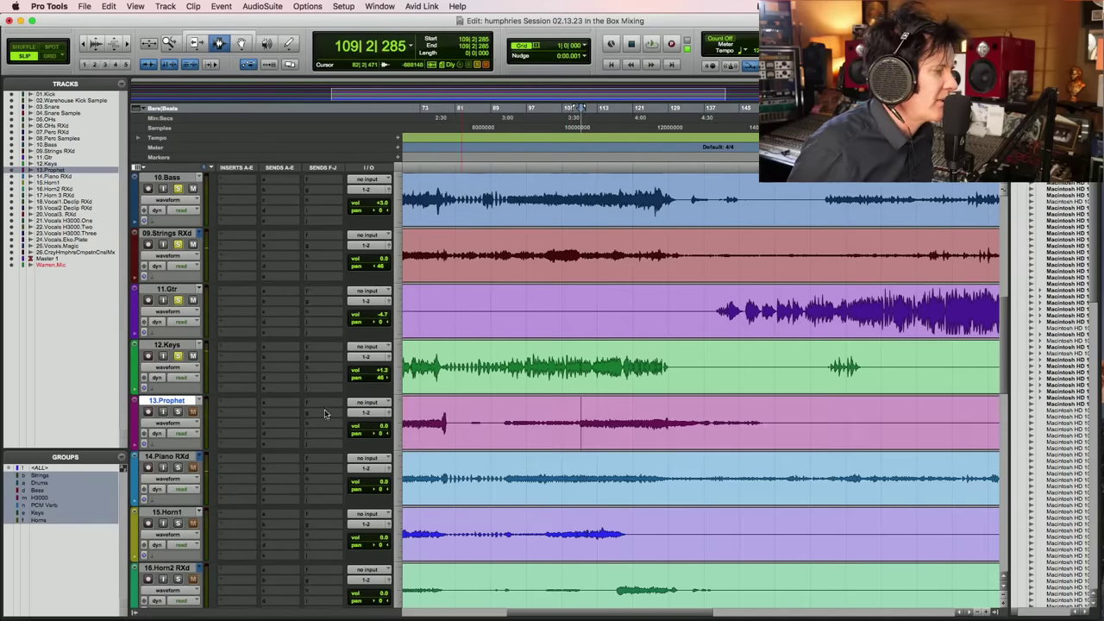
pyautogui.press('space')
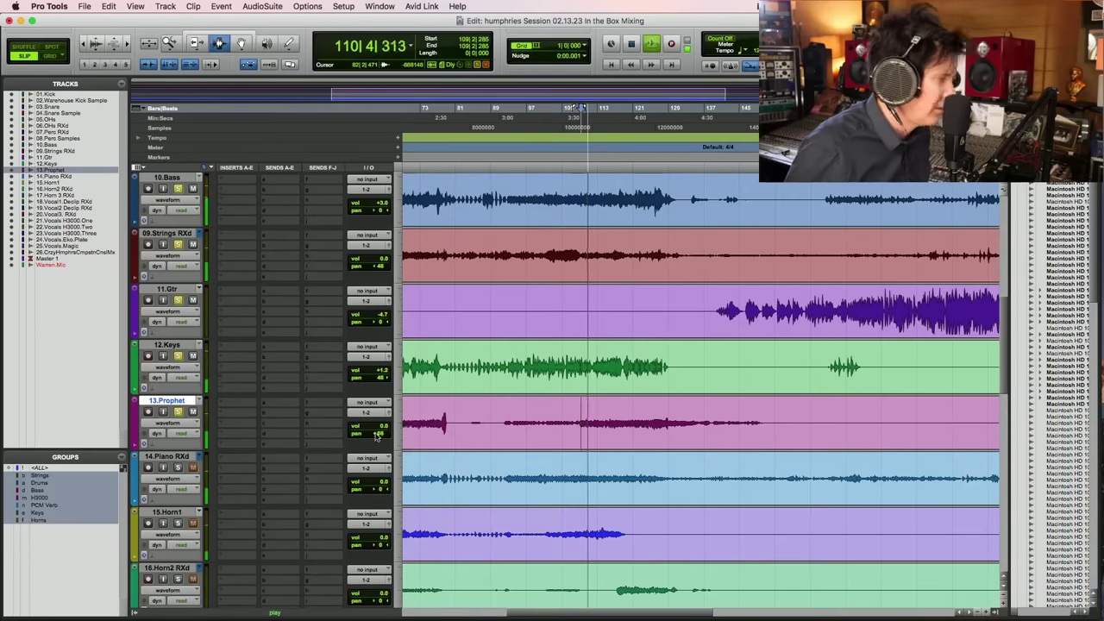
pyautogui.press('super+bracketleft')
pyautogui.press('super+bracketleft')
pyautogui.press('super+bracketleft')
pyautogui.press('space')
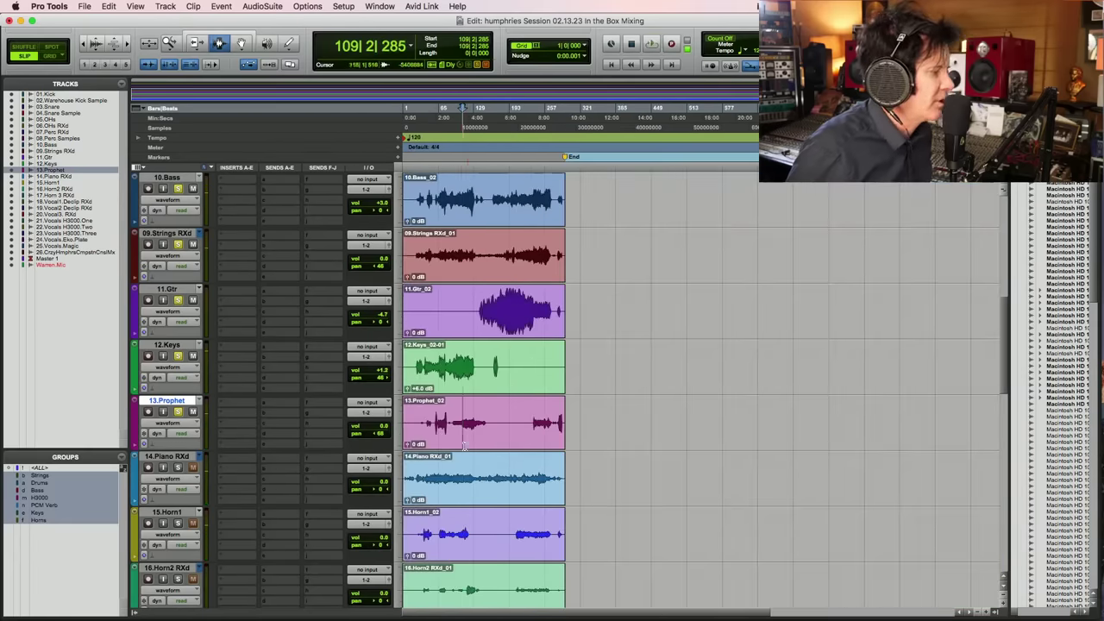
# Raise the 13.Prophet clip gain to +5.2 dB and audition it in the mix from bar 75
pyautogui.press('space')
pyautogui.moveTo(408, 445); pyautogui.dragTo(407, 444)
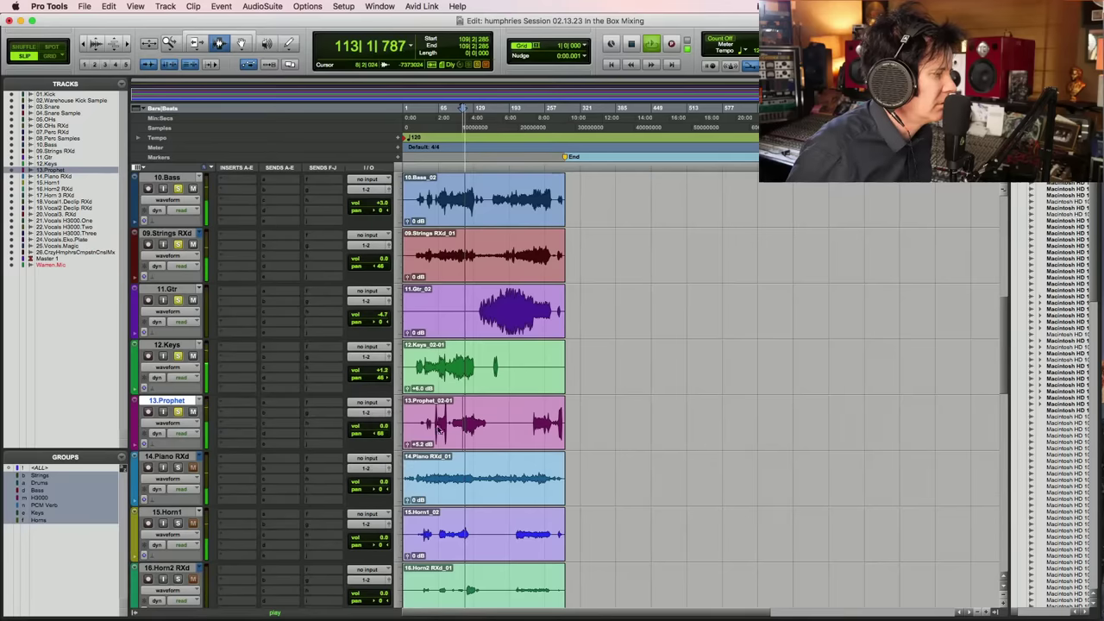
pyautogui.press('space')
pyautogui.press('super+bracketright')
pyautogui.press('super+bracketright')
pyautogui.press('super+bracketright')
pyautogui.click(498, 427)
pyautogui.press('super+bracketright')
pyautogui.press('super+bracketright')
pyautogui.press('space')
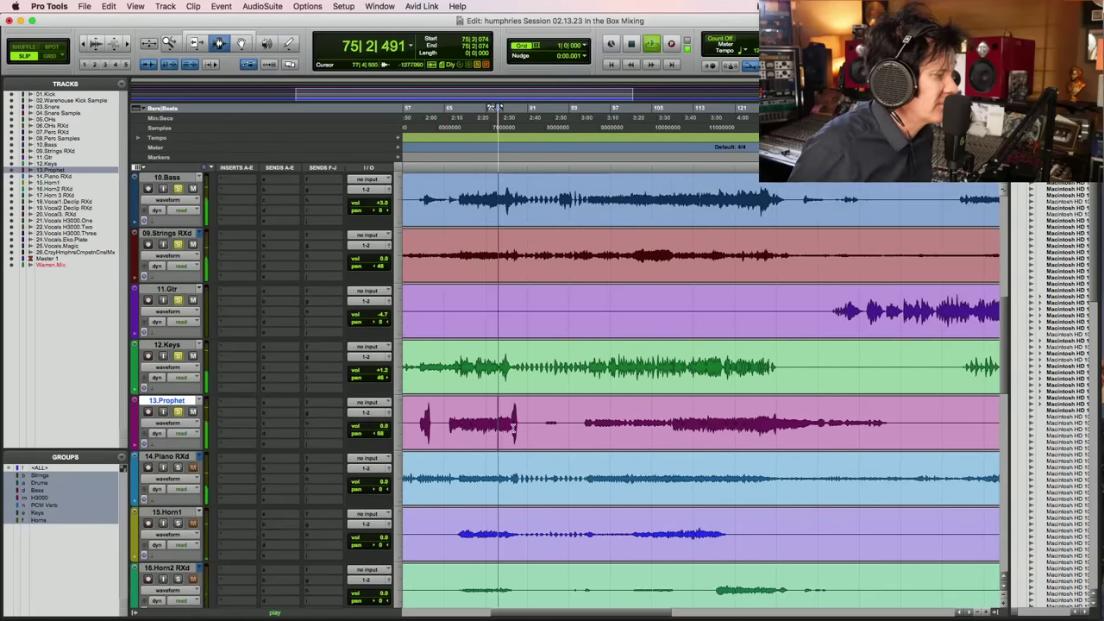
pyautogui.press('super+bracketright')
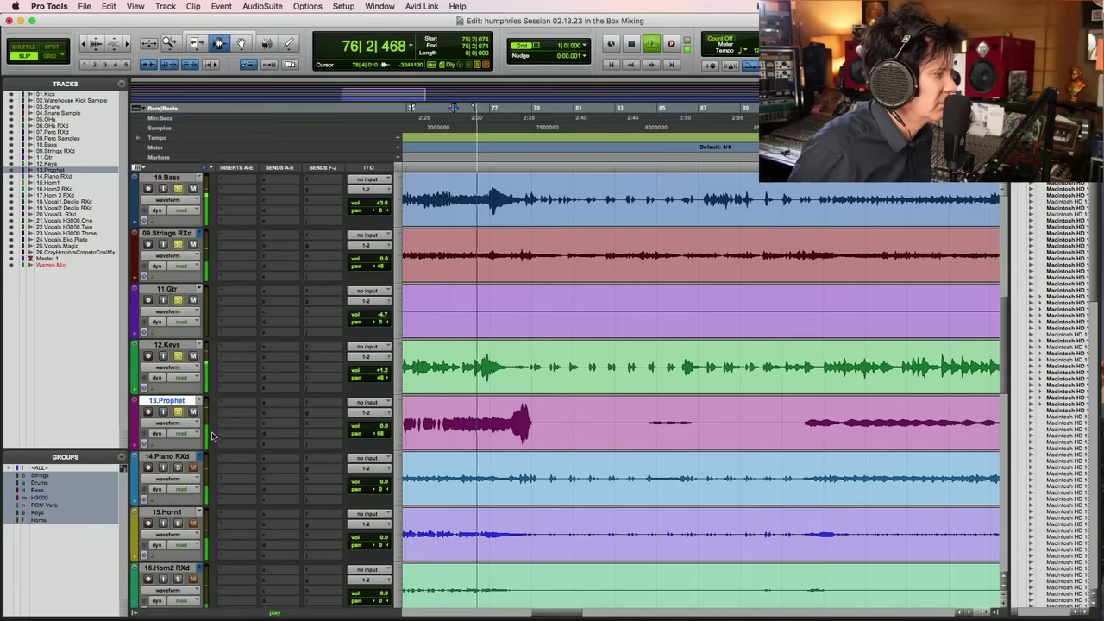
pyautogui.press('super+bracketleft')
pyautogui.press('super+bracketleft')
pyautogui.press('super+bracketleft')
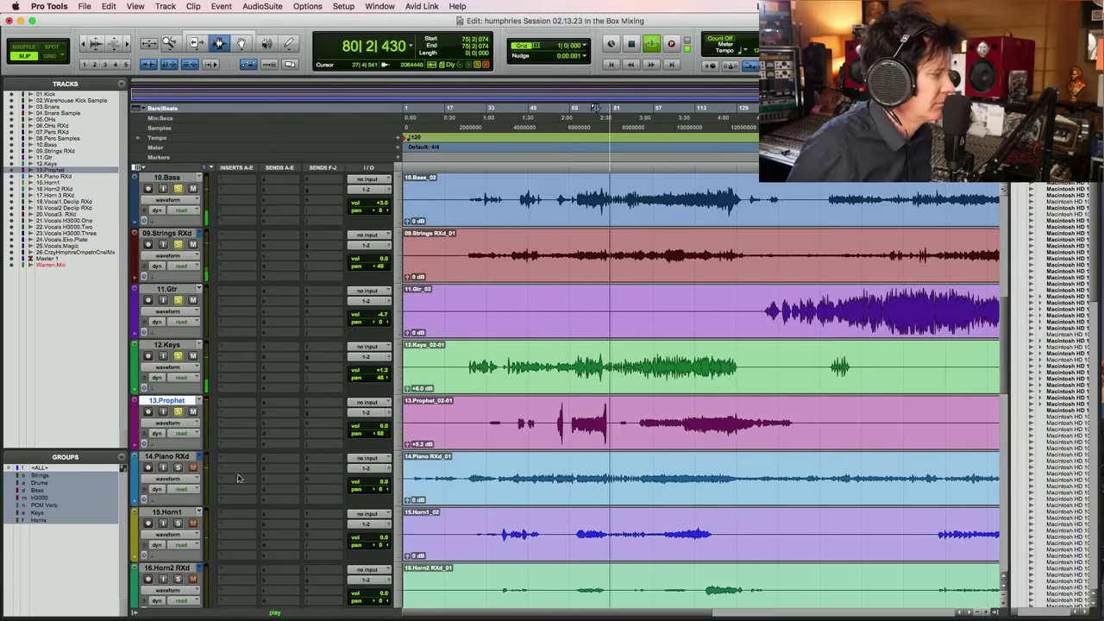
# Add 14.Piano RXd to the soloed tracks, raise its clip gain to +5.2 dB and play the mix from bar 75
pyautogui.press('space')
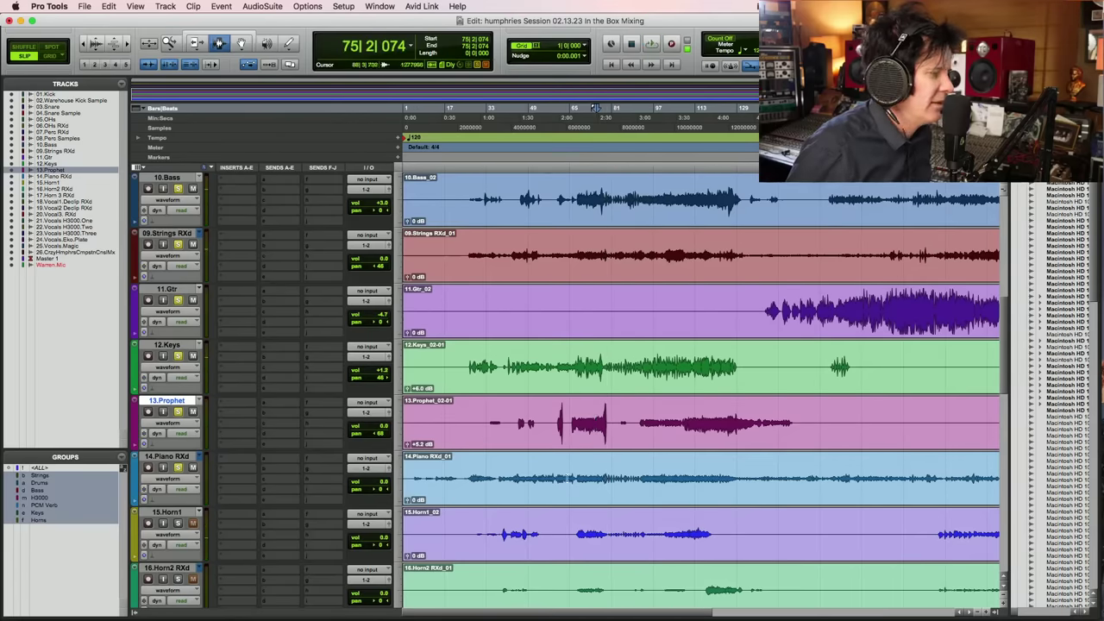
pyautogui.moveTo(407, 500); pyautogui.dragTo(407, 501)
pyautogui.press('space')
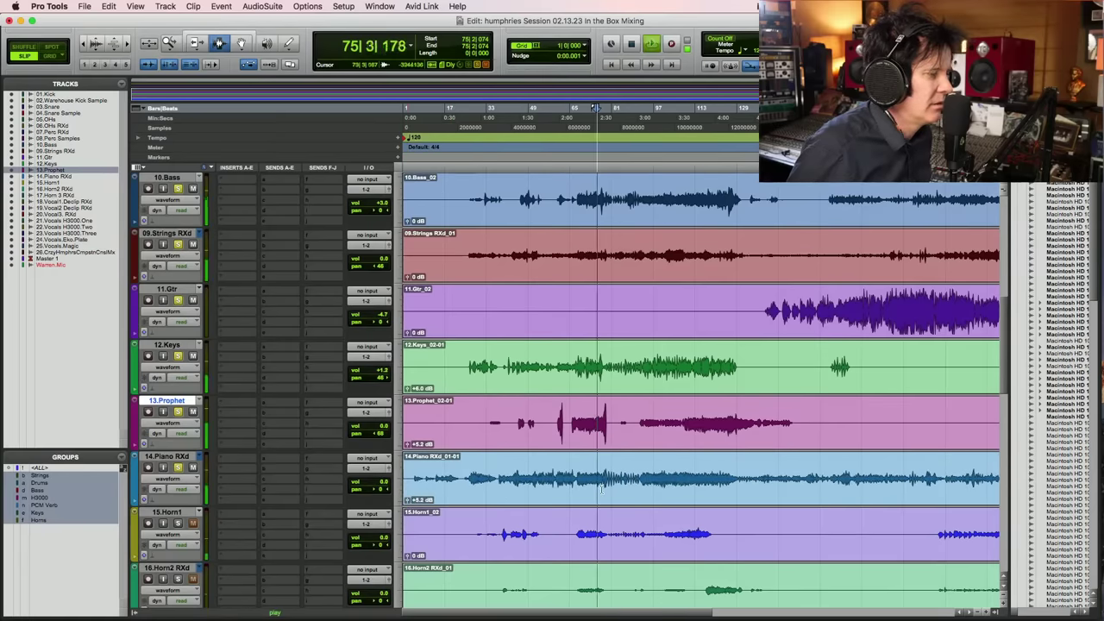
pyautogui.click(601, 486)
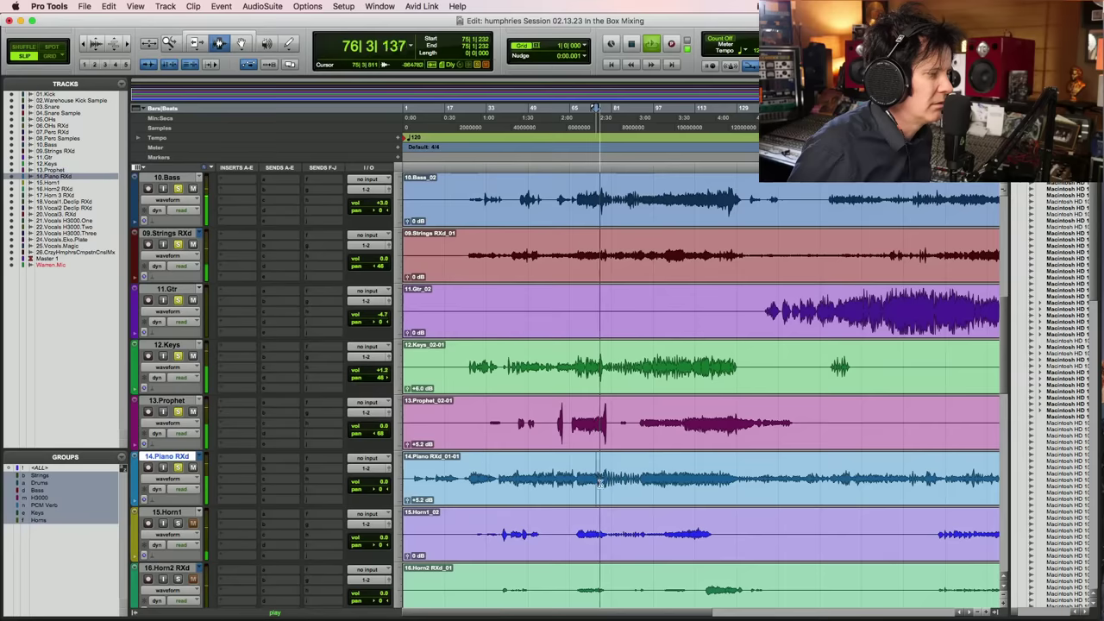
pyautogui.press('super+bracketright')
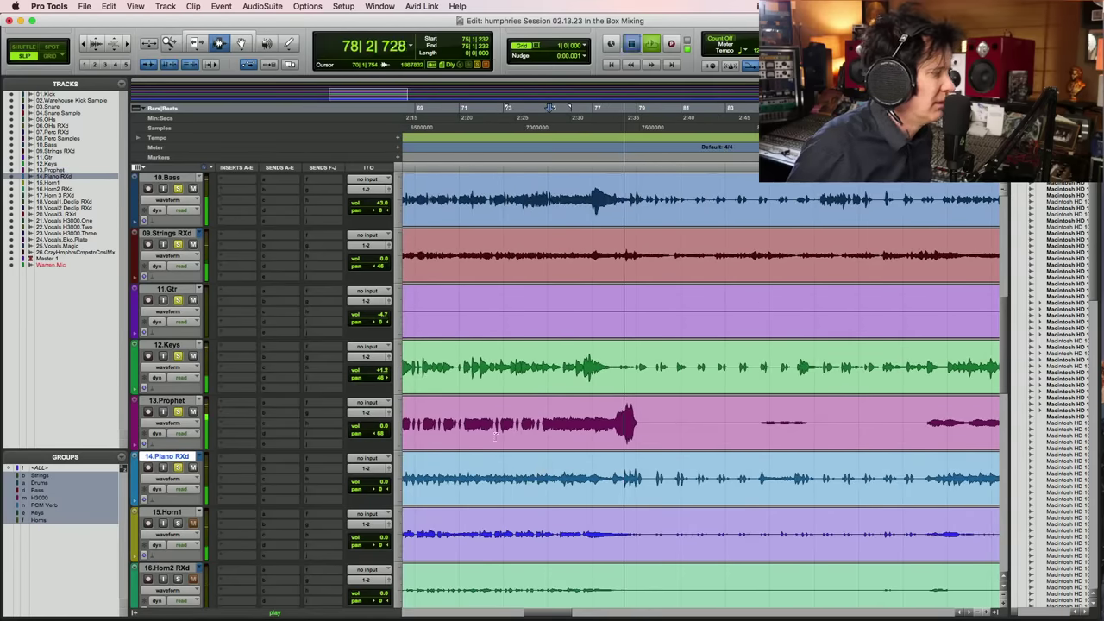
pyautogui.press('space')
pyautogui.press('super+bracketleft')
pyautogui.press('super+bracketleft')
pyautogui.press('super+bracketleft')
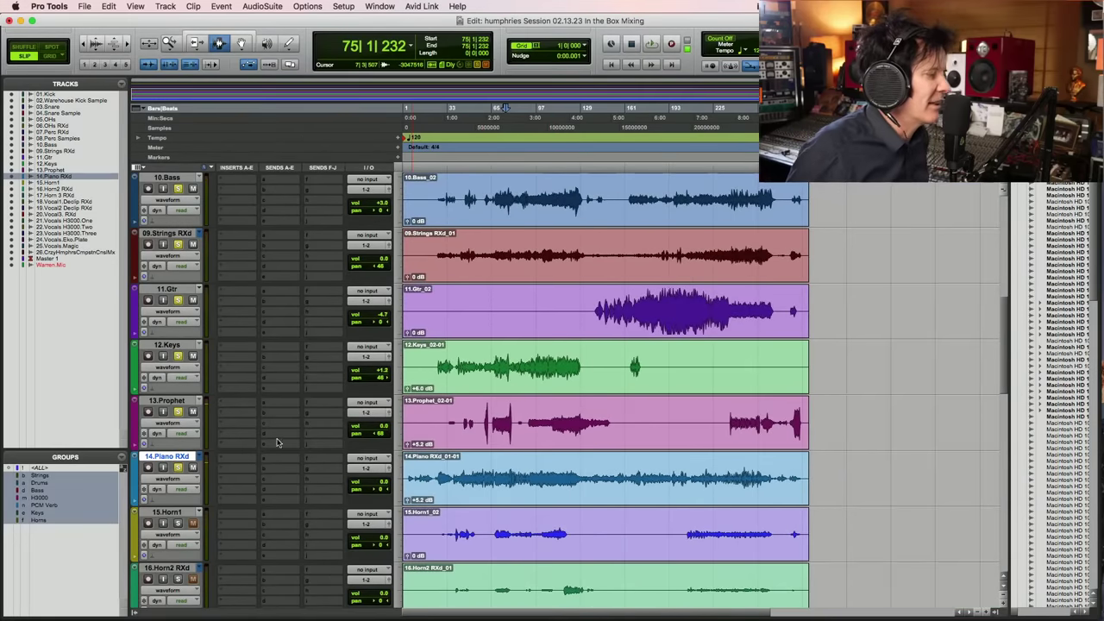
# Set the 13.Prophet volume to -7.3, save the session and check the balance from bar 75
pyautogui.click(383, 427)
pyautogui.moveTo(383, 433); pyautogui.dragTo(385, 437)
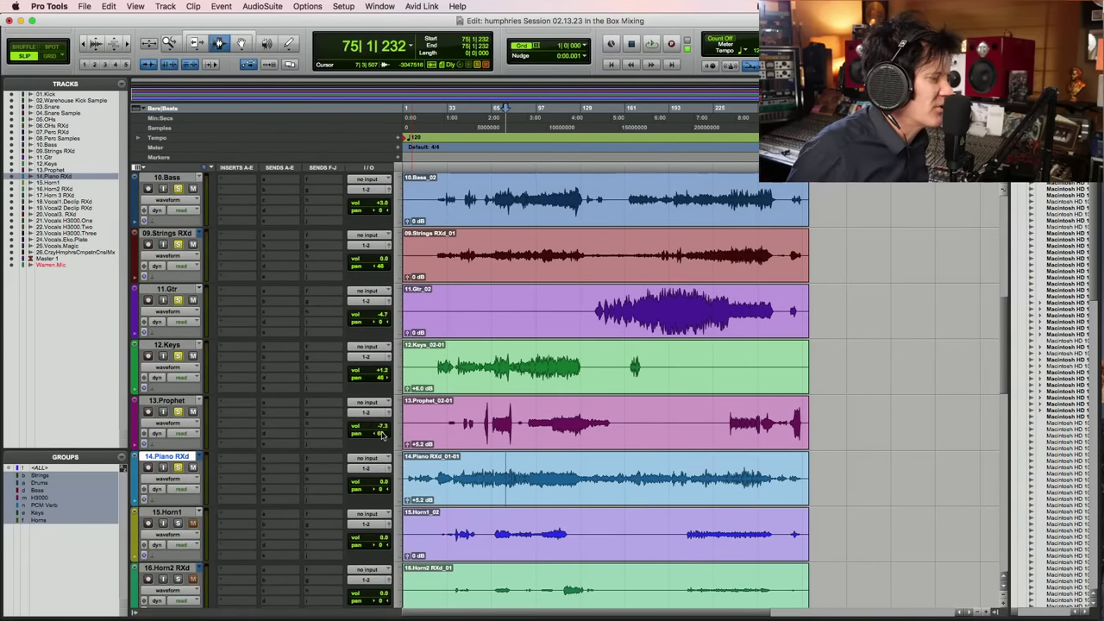
pyautogui.press('super+s')
pyautogui.press('space')
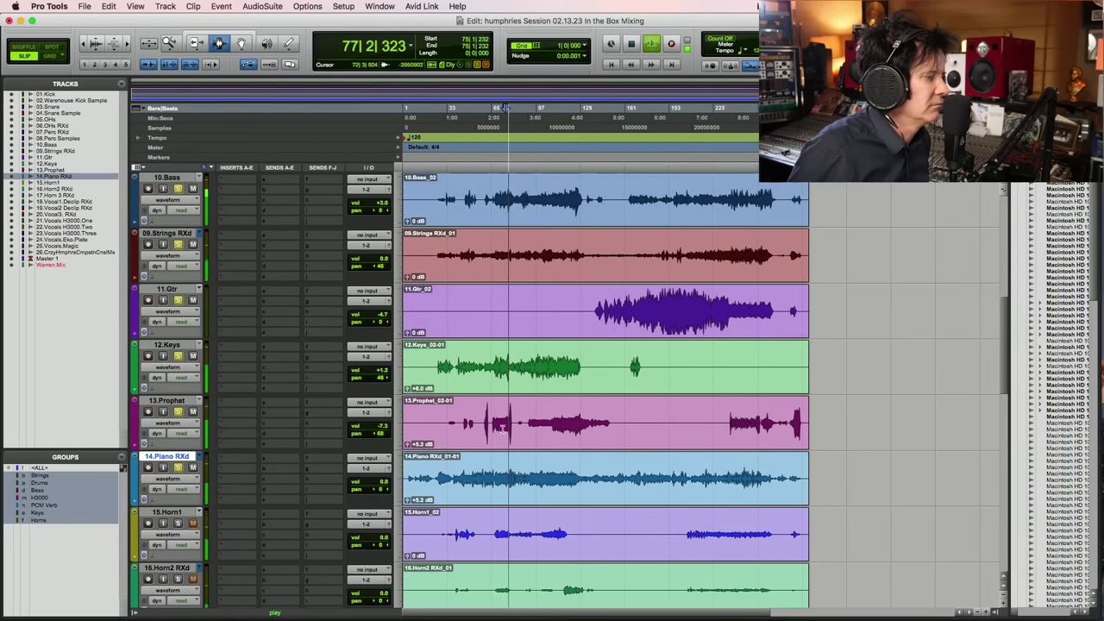
pyautogui.press('space')
# Pan 14.Piano RXd to 59 and check its placement by playing the mix from bar 71
pyautogui.click(498, 379)
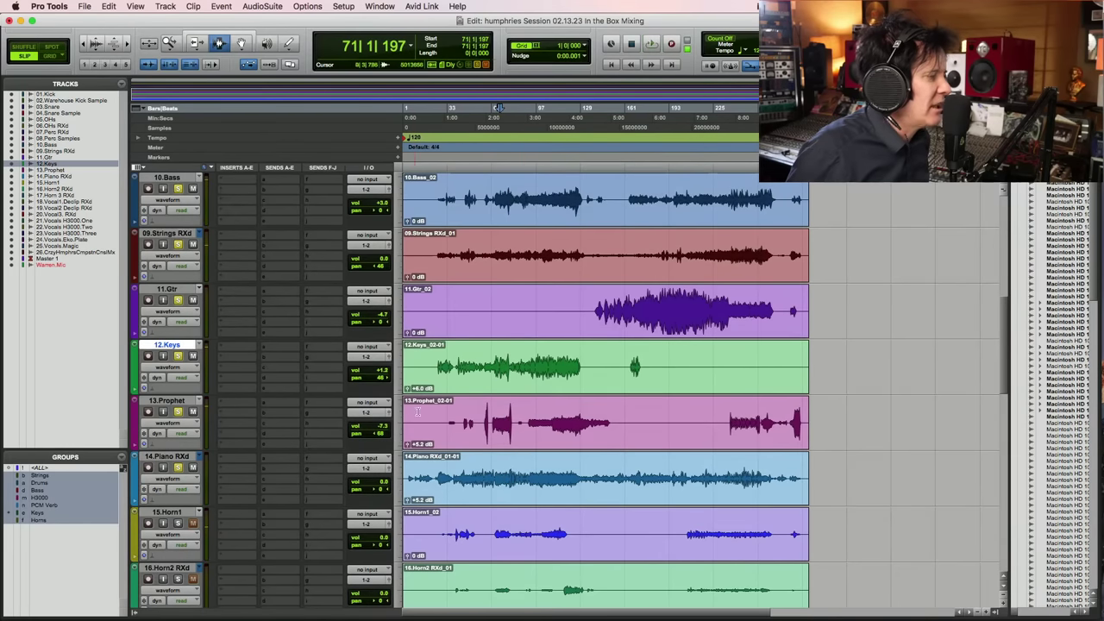
pyautogui.moveTo(381, 494); pyautogui.dragTo(369, 494)
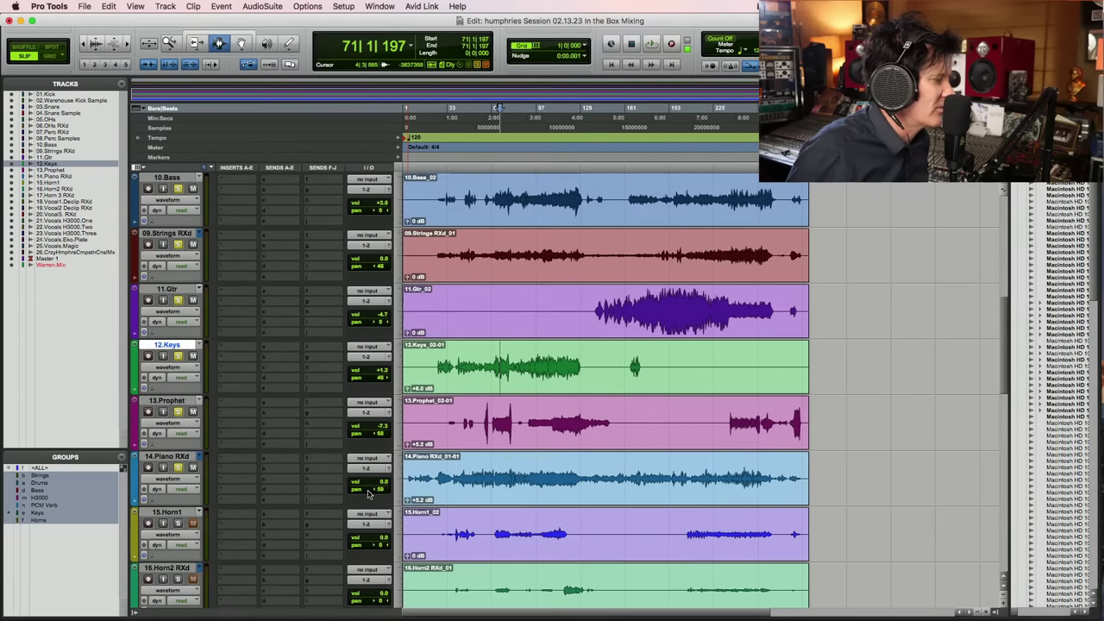
pyautogui.press('space')
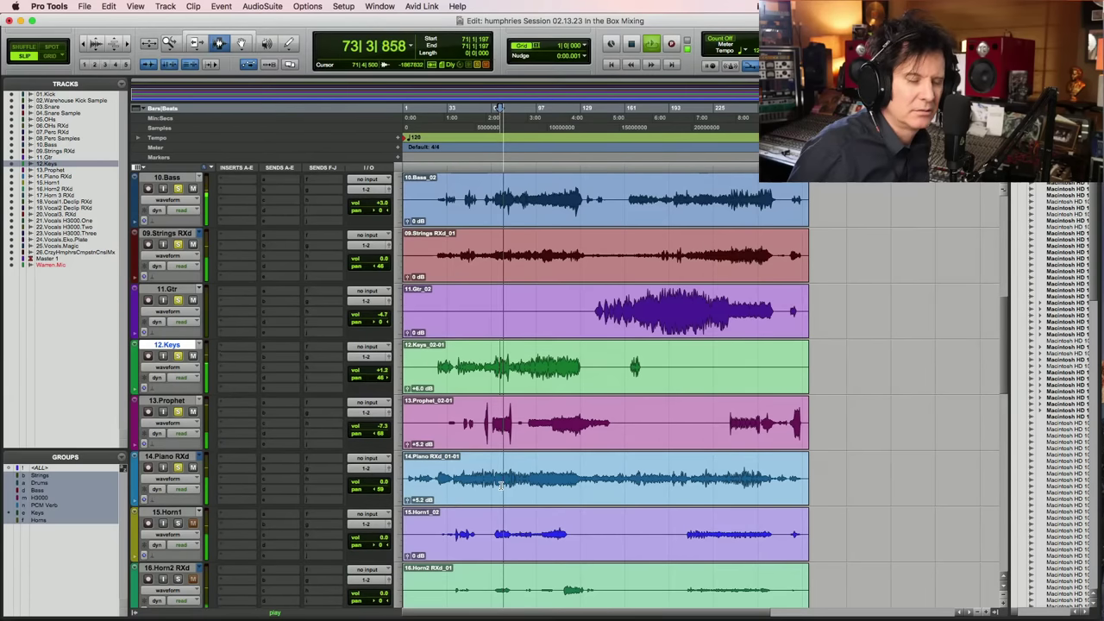
pyautogui.scroll(-2, 501, 486)
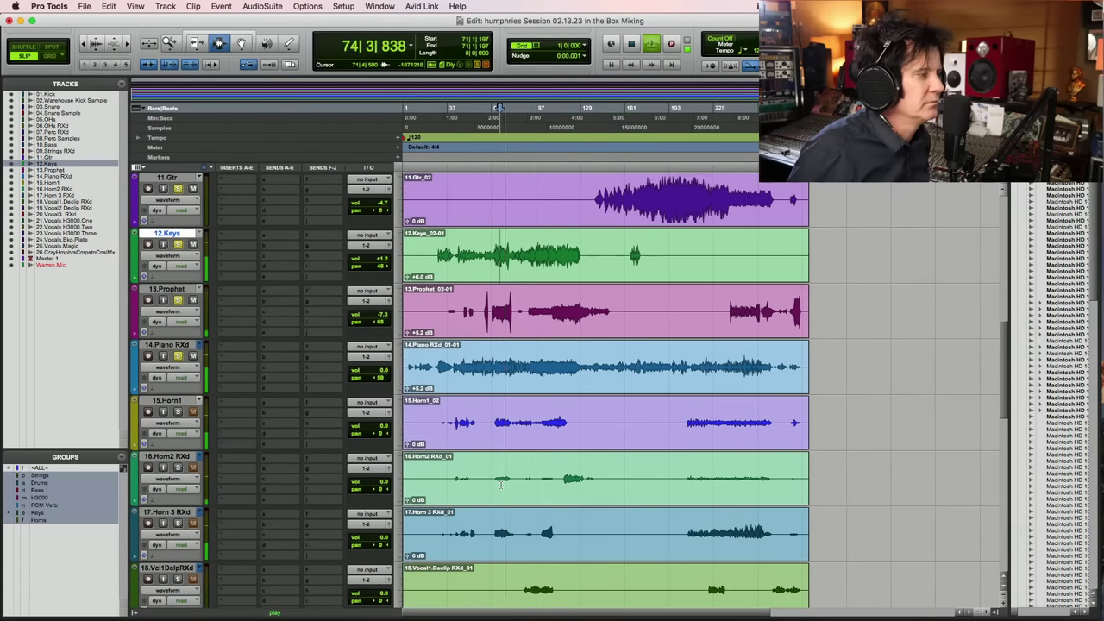
pyautogui.press('space')
# Add the three grouped horn tracks to the soloed tracks and play the mix from bar 68
pyautogui.click(496, 423)
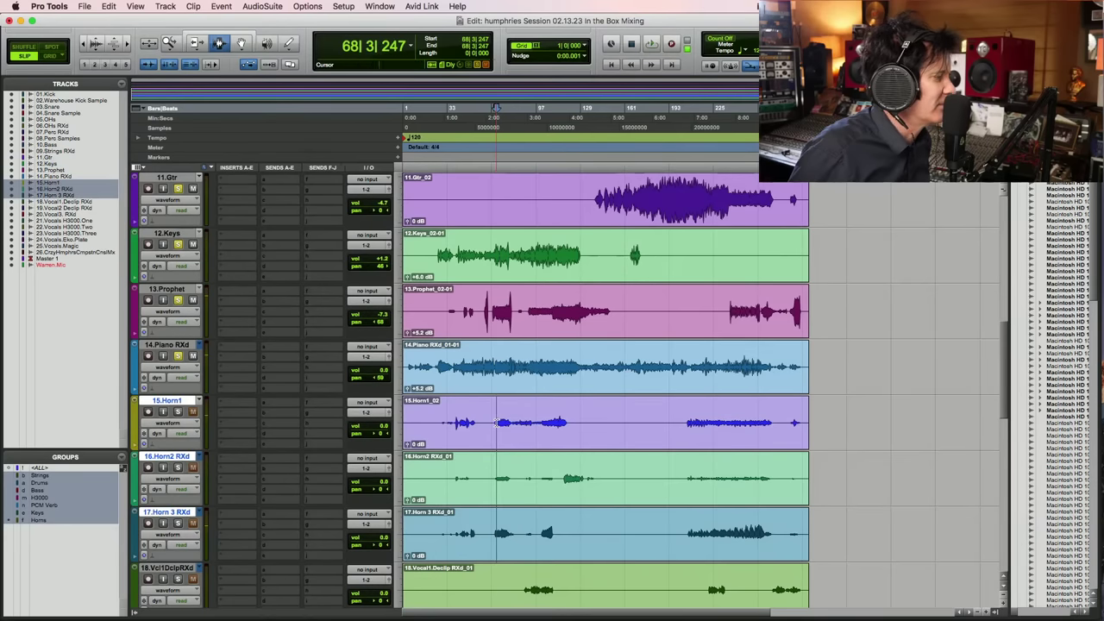
pyautogui.click(178, 411)
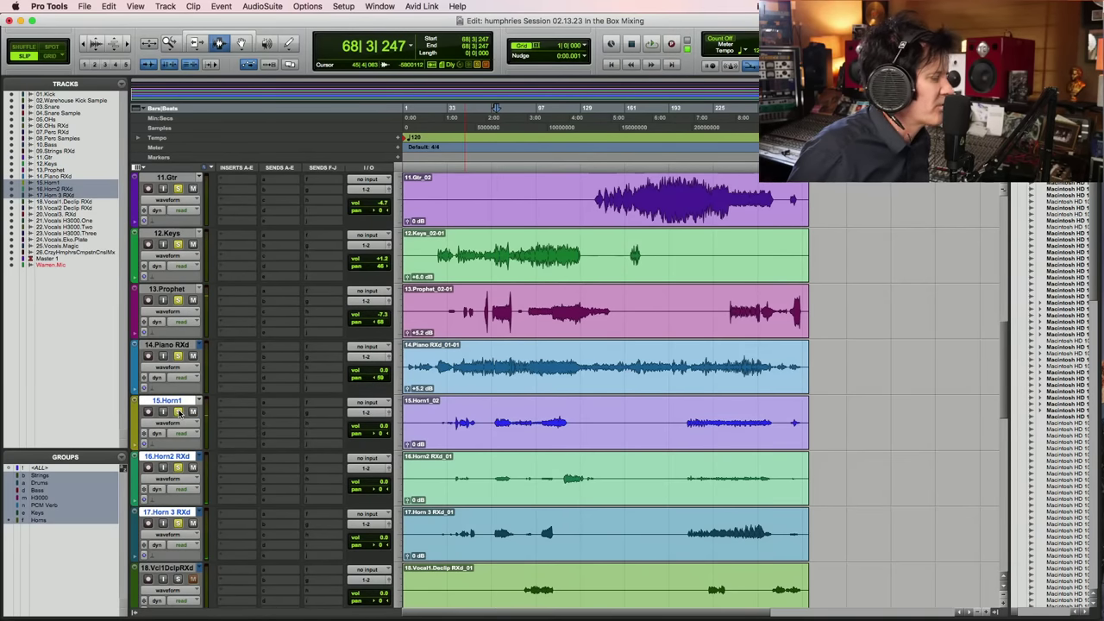
pyautogui.press('space')
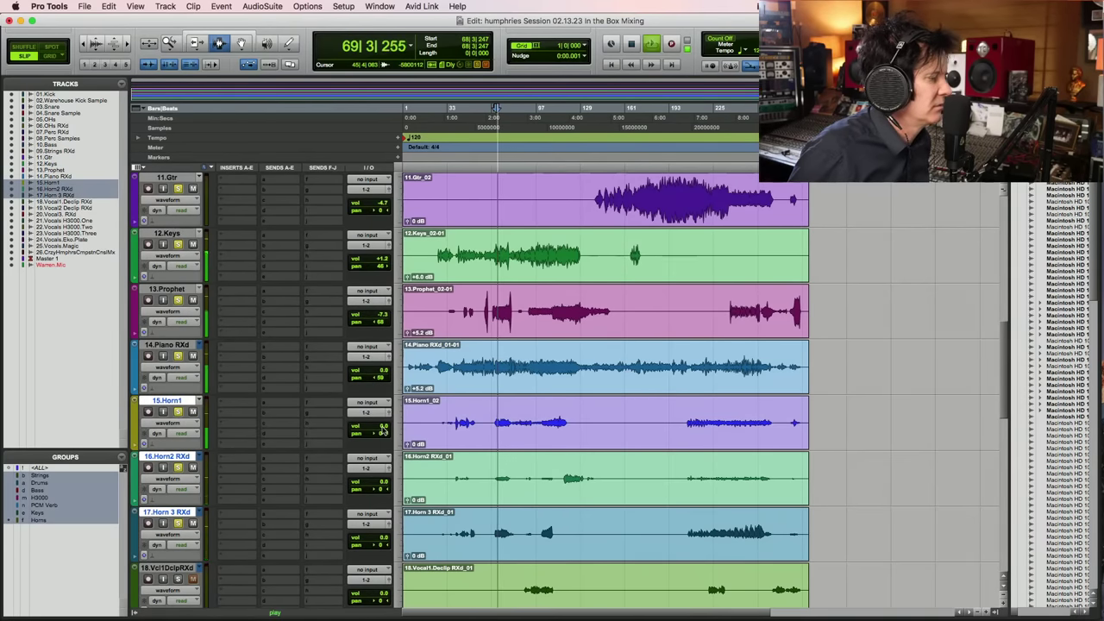
pyautogui.scroll(-1, 490, 450)
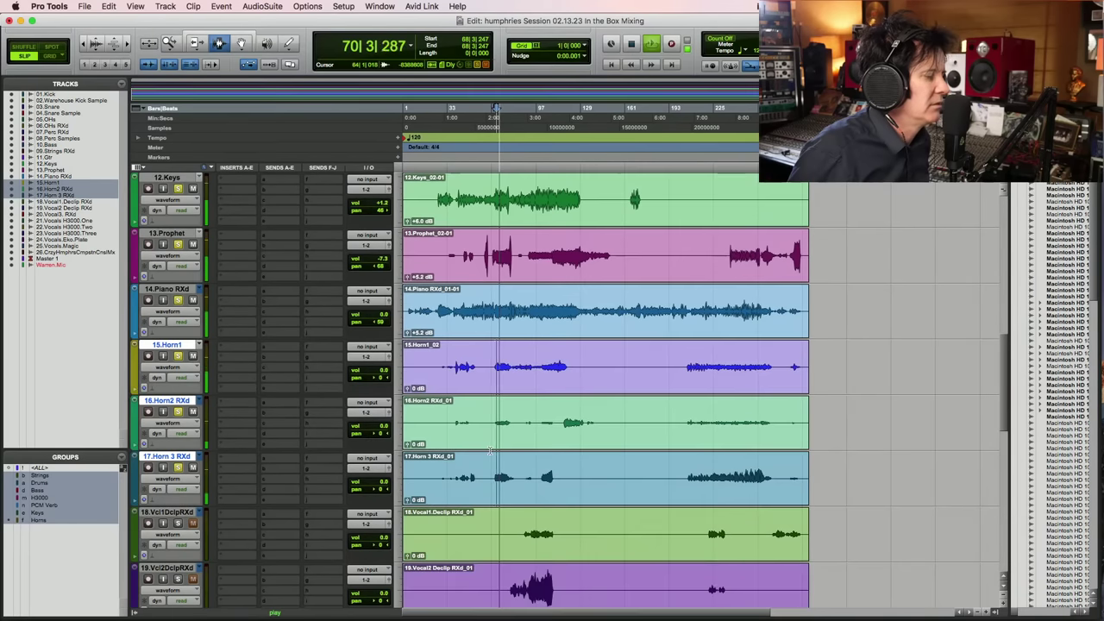
# Stop playback after looking over the vocal tracks, and clear the solo from all tracks
pyautogui.scroll(-7, 490, 450)
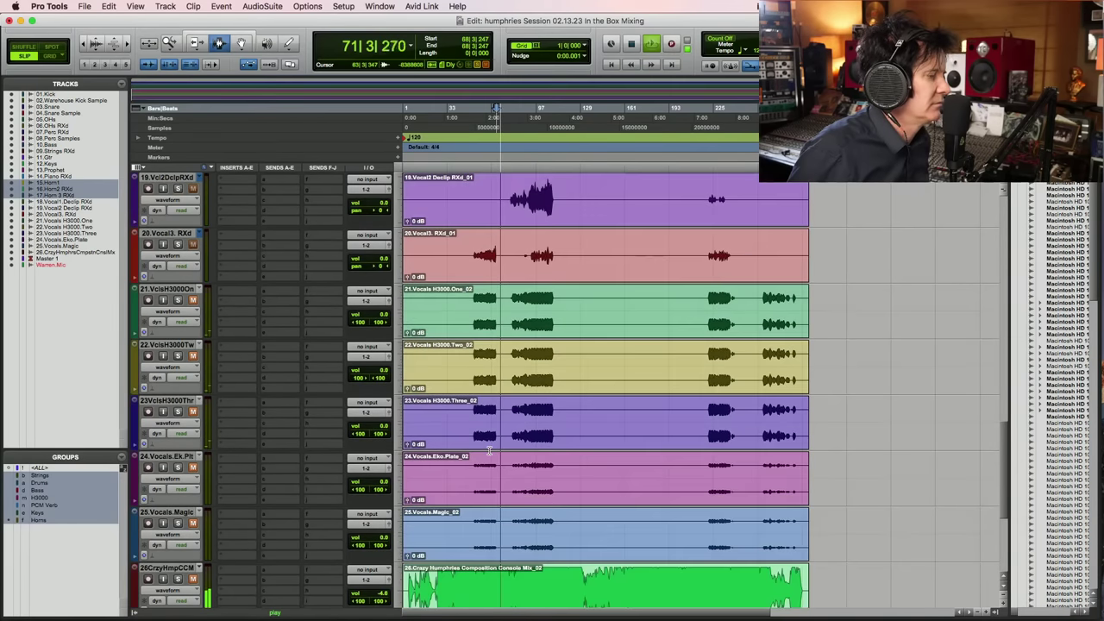
pyautogui.scroll(-2, 490, 451)
pyautogui.scroll(5, 490, 450)
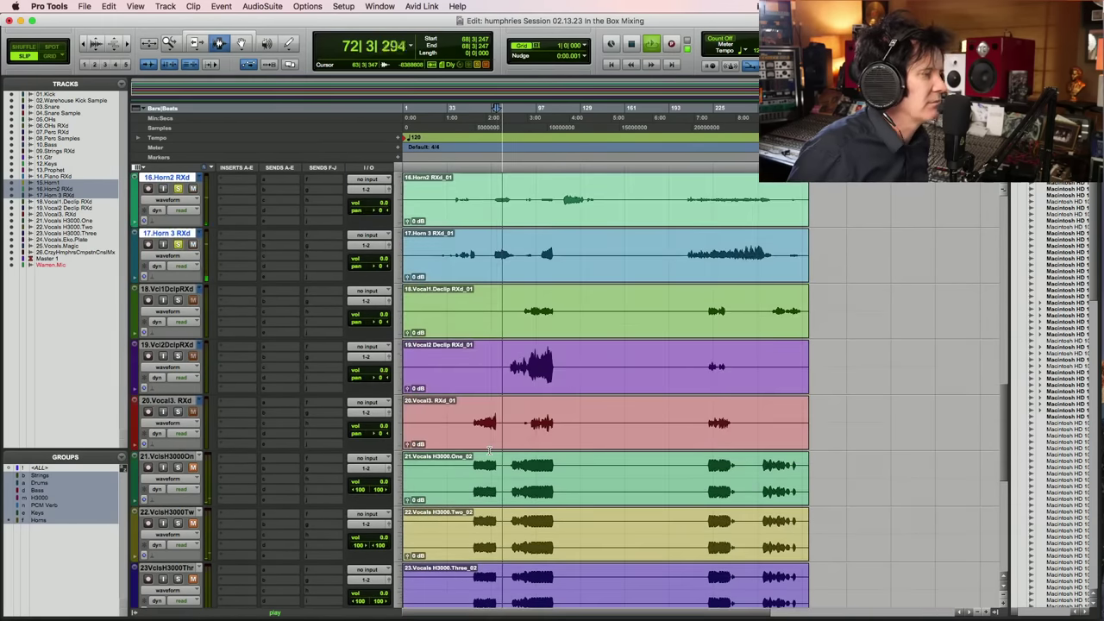
pyautogui.press('space')
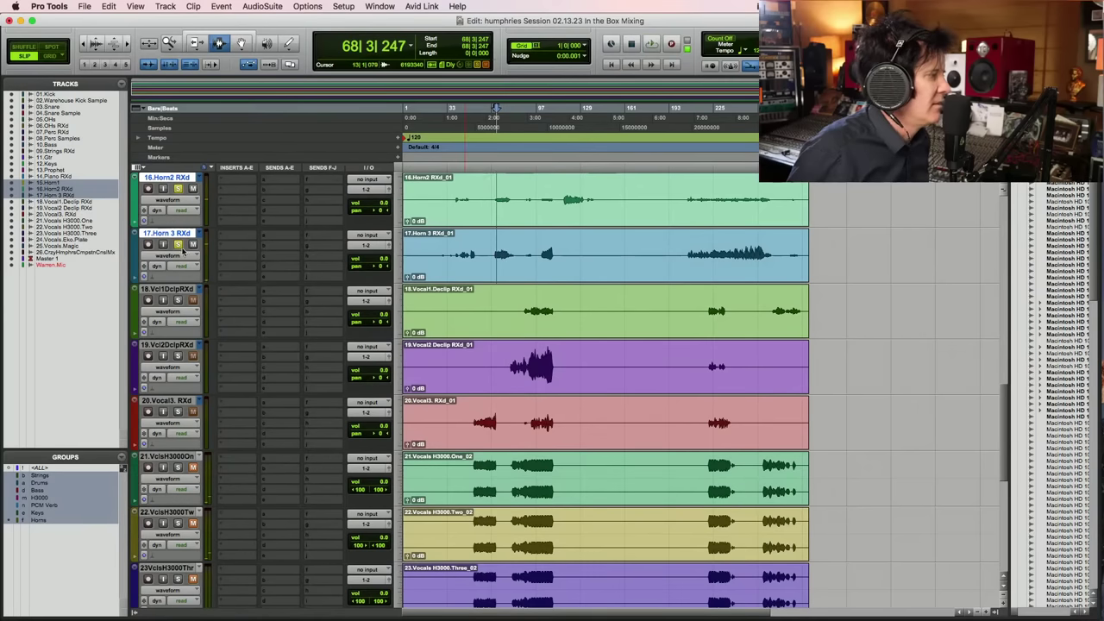
pyautogui.click(177, 245)
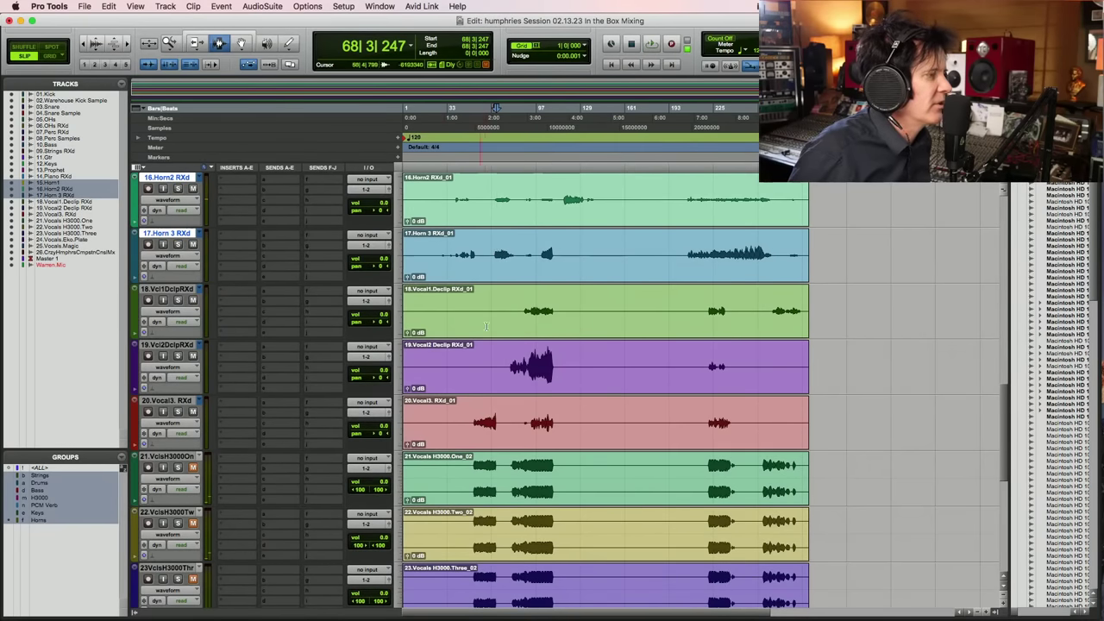
# Play the mix from about bar 50 to hear the first 20.Vocal3 passage, leaving the playback start at bar 52
pyautogui.click(472, 407)
pyautogui.press('space')
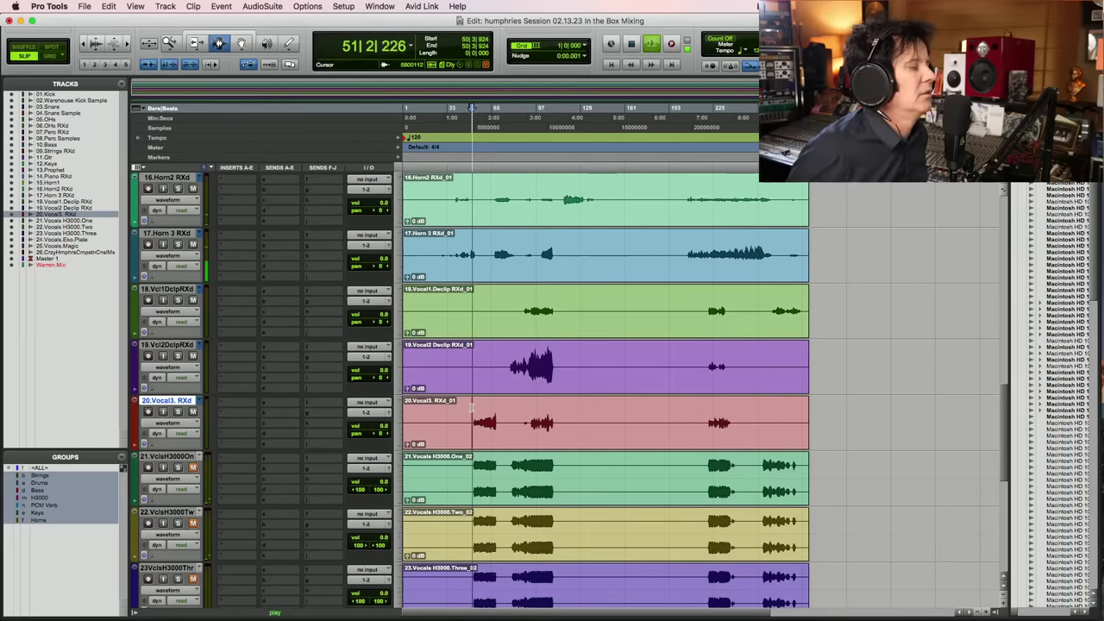
pyautogui.press('super+bracketright')
pyautogui.press('super+bracketright')
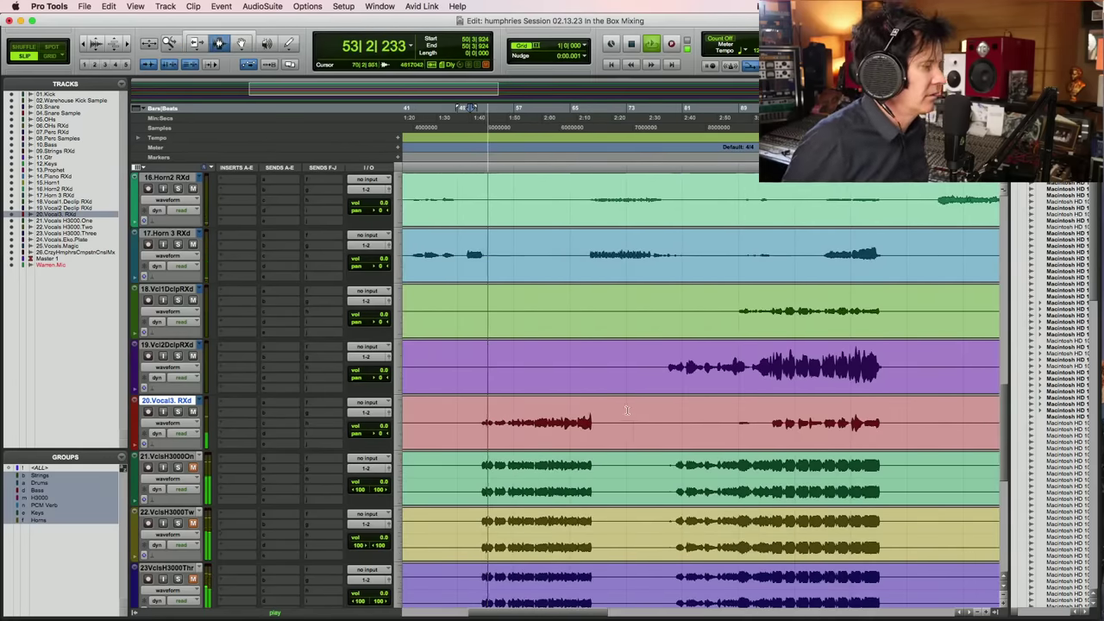
pyautogui.press('super+bracketleft')
pyautogui.press('super+bracketleft')
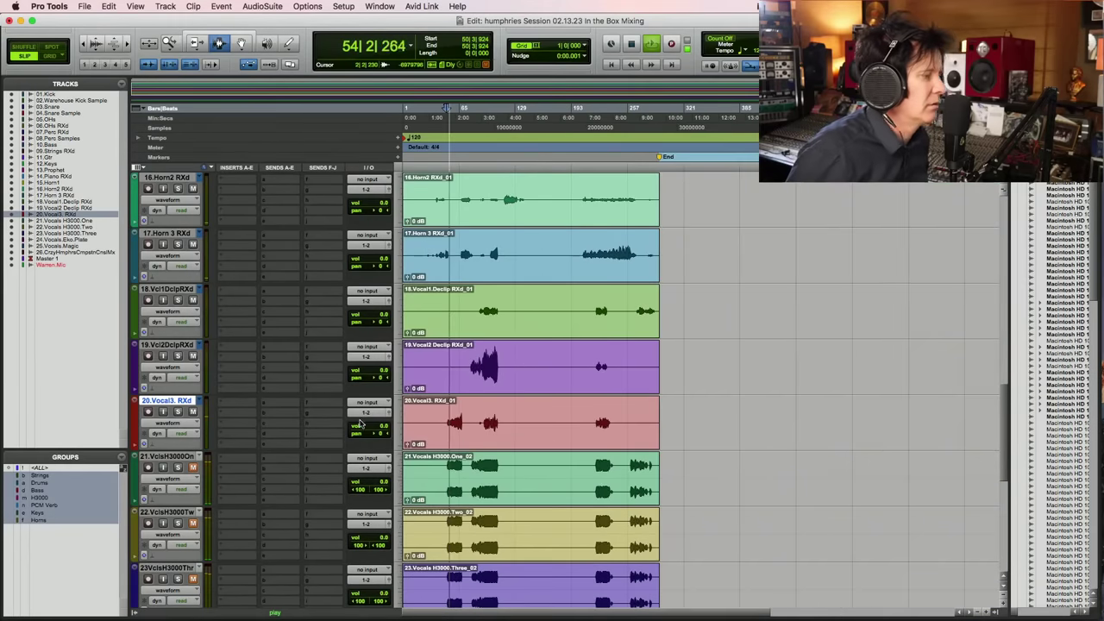
pyautogui.moveTo(405, 444); pyautogui.dragTo(407, 445)
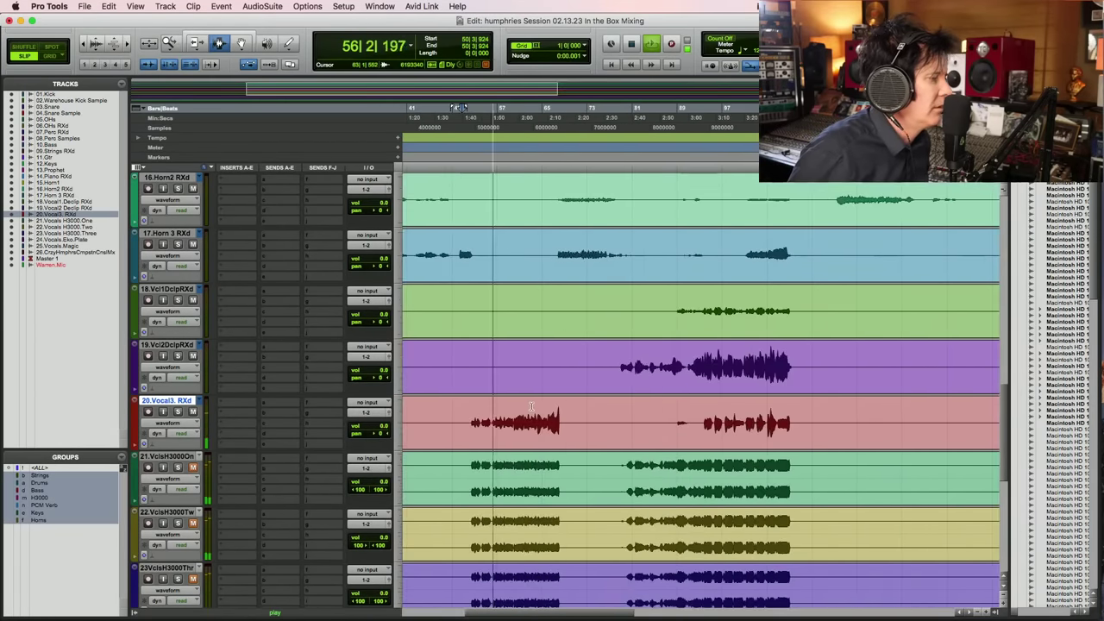
pyautogui.press('super+bracketright')
pyautogui.press('super+bracketright')
pyautogui.press('super+bracketright')
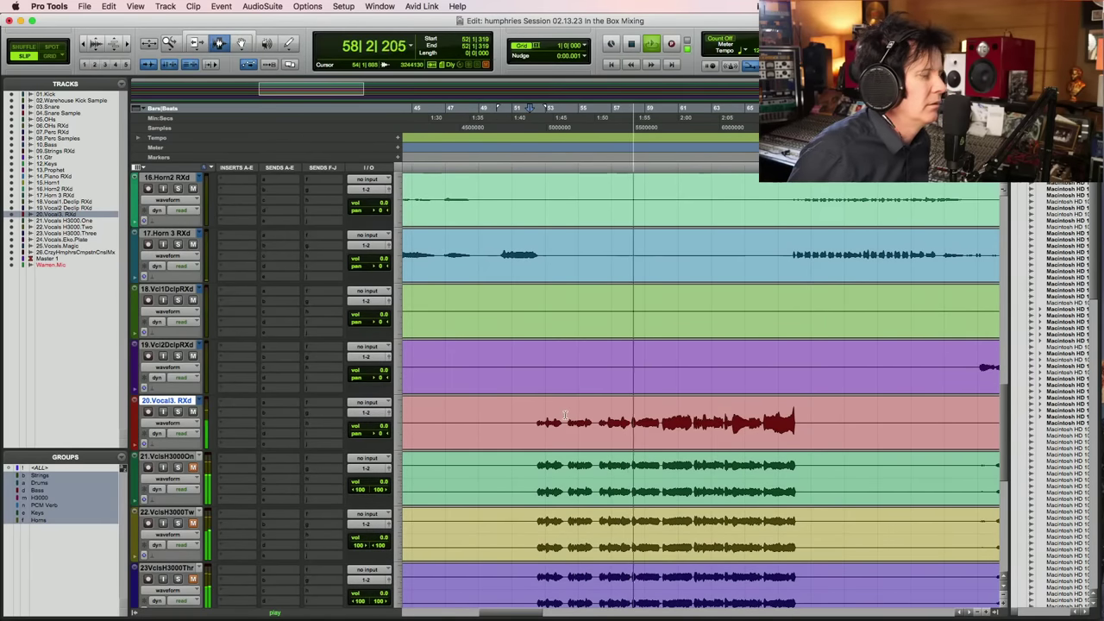
pyautogui.press('space')
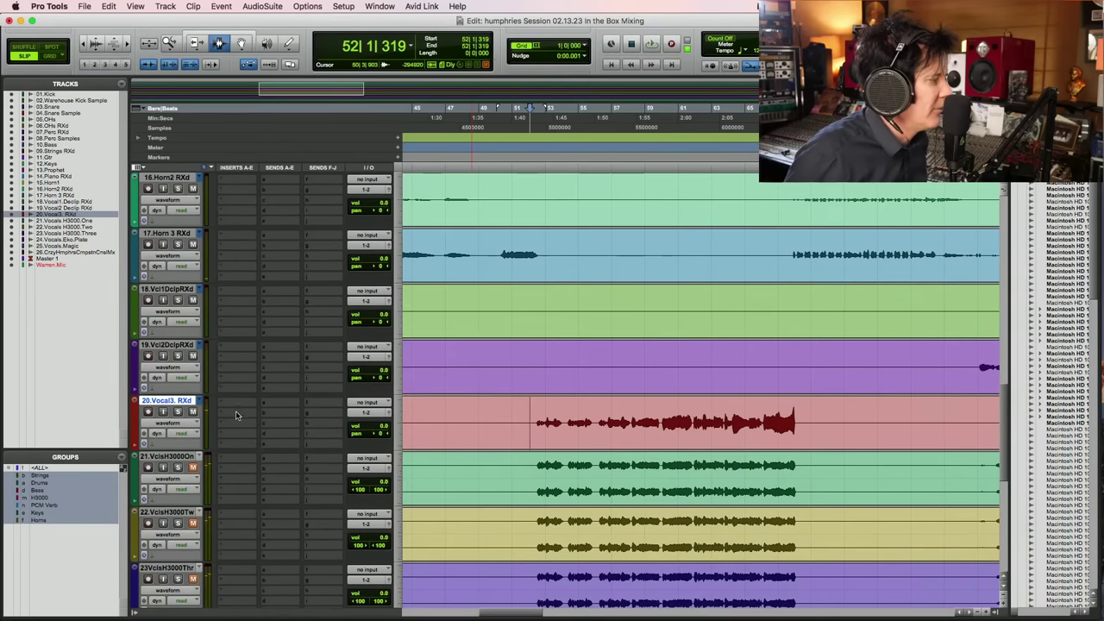
# Insert the mono RVox dynamics plug-in on the 20.Vocal3 track
pyautogui.click(233, 407)
pyautogui.moveTo(259, 402)
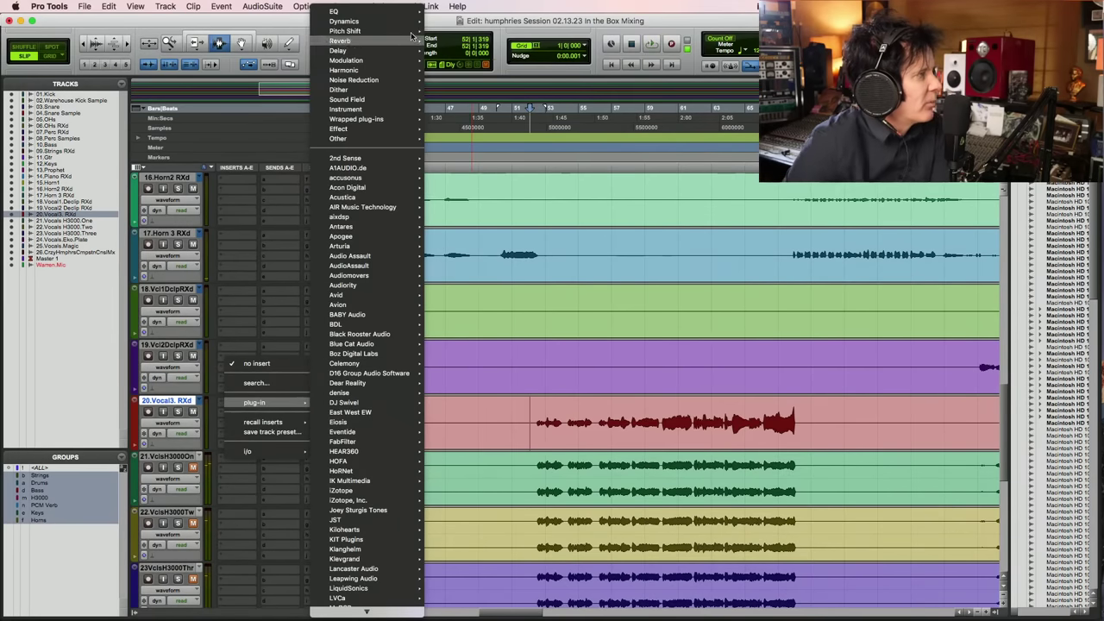
pyautogui.moveTo(378, 15)
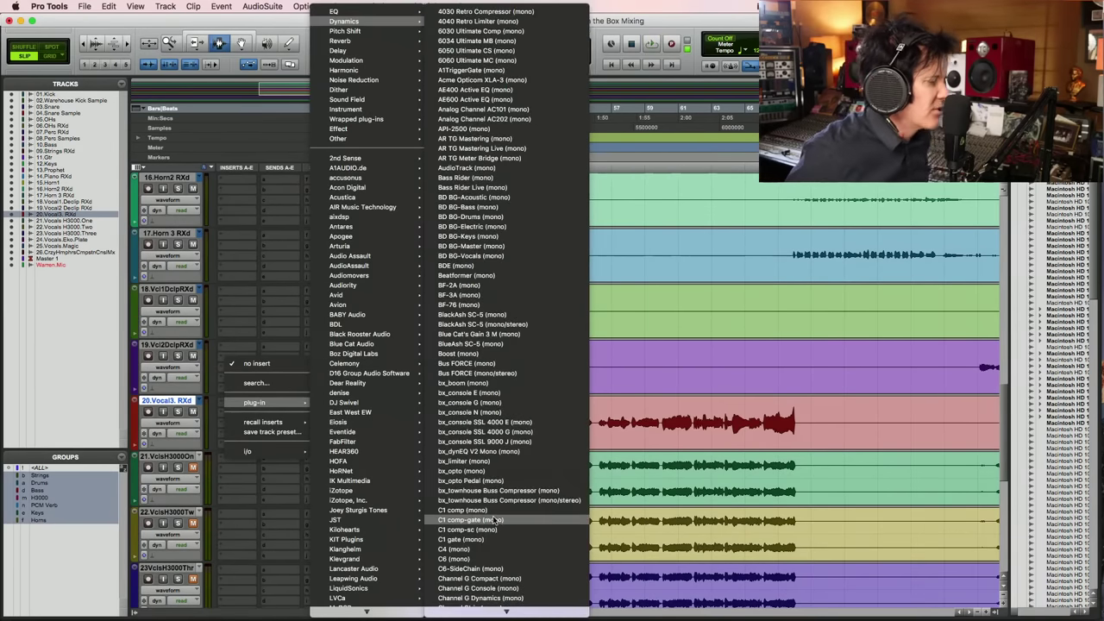
pyautogui.scroll(-1, 493, 516)
pyautogui.scroll(-15, 495, 516)
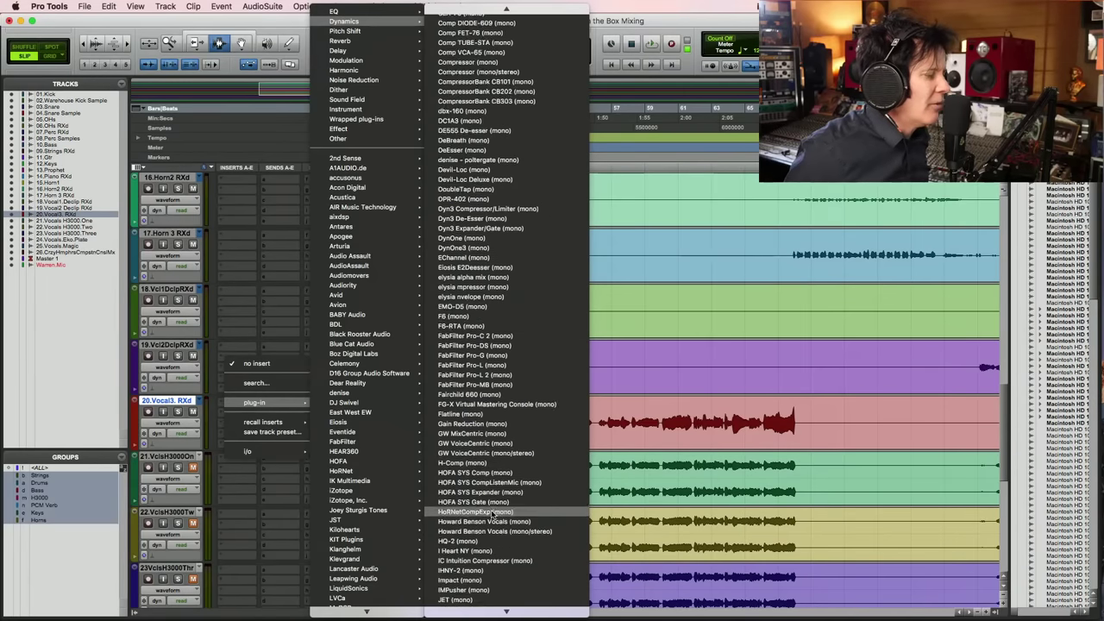
pyautogui.scroll(-15, 493, 514)
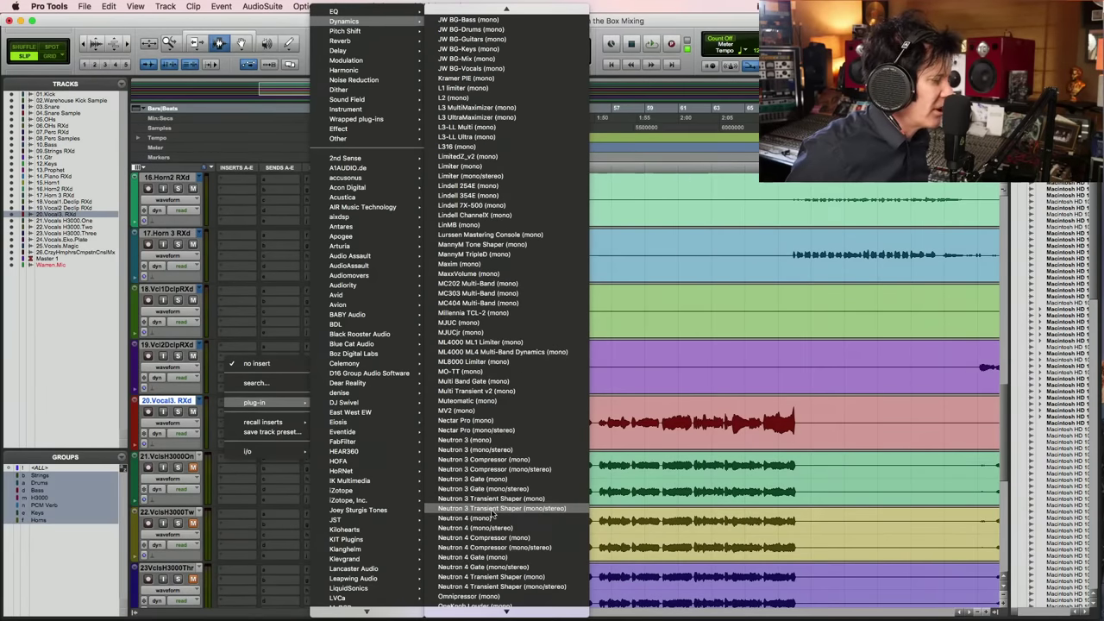
pyautogui.scroll(-4, 494, 514)
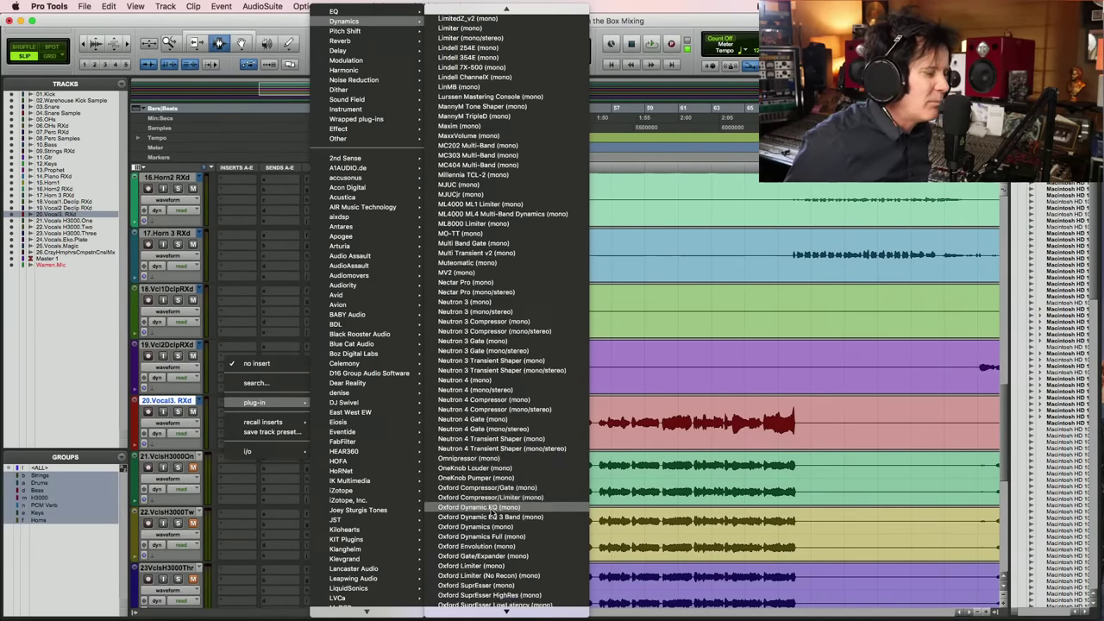
pyautogui.scroll(-12, 491, 515)
pyautogui.scroll(-6, 491, 512)
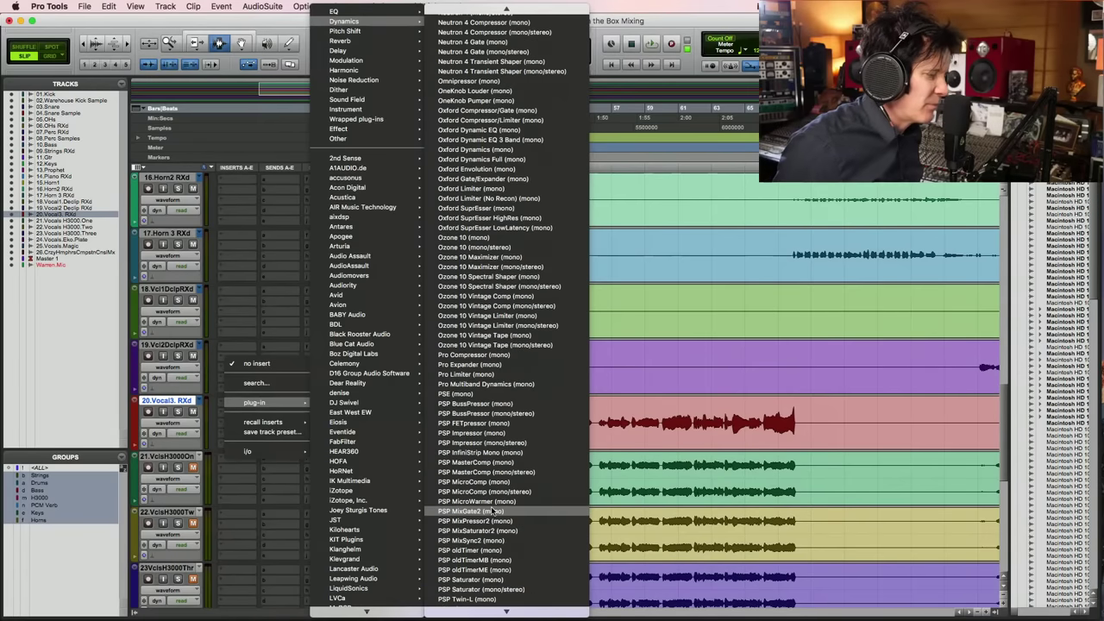
pyautogui.scroll(-4, 492, 512)
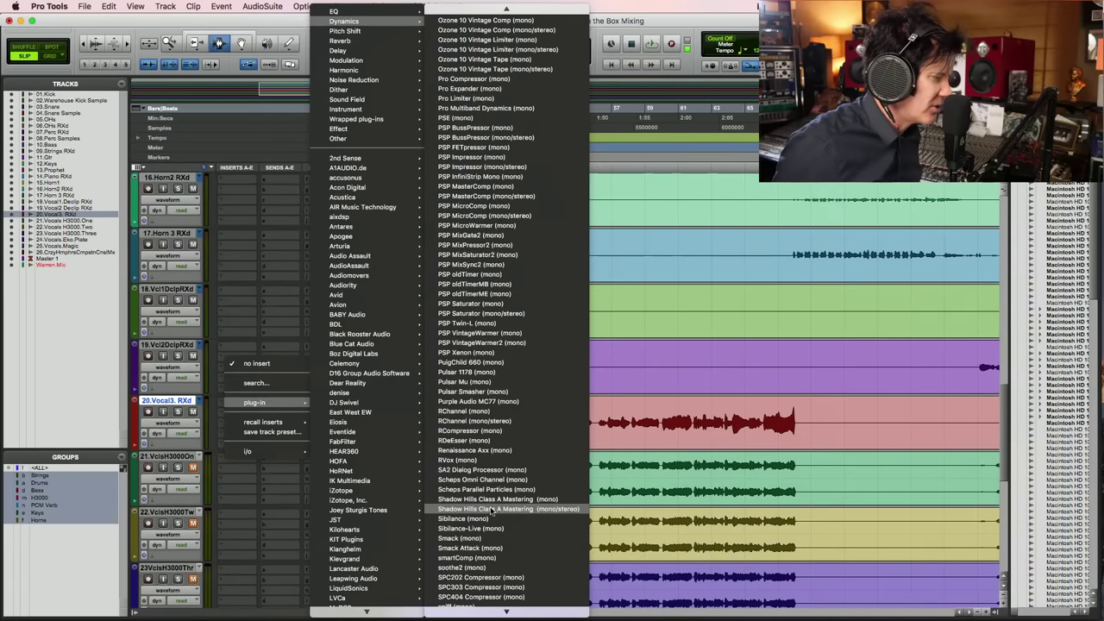
pyautogui.click(492, 458)
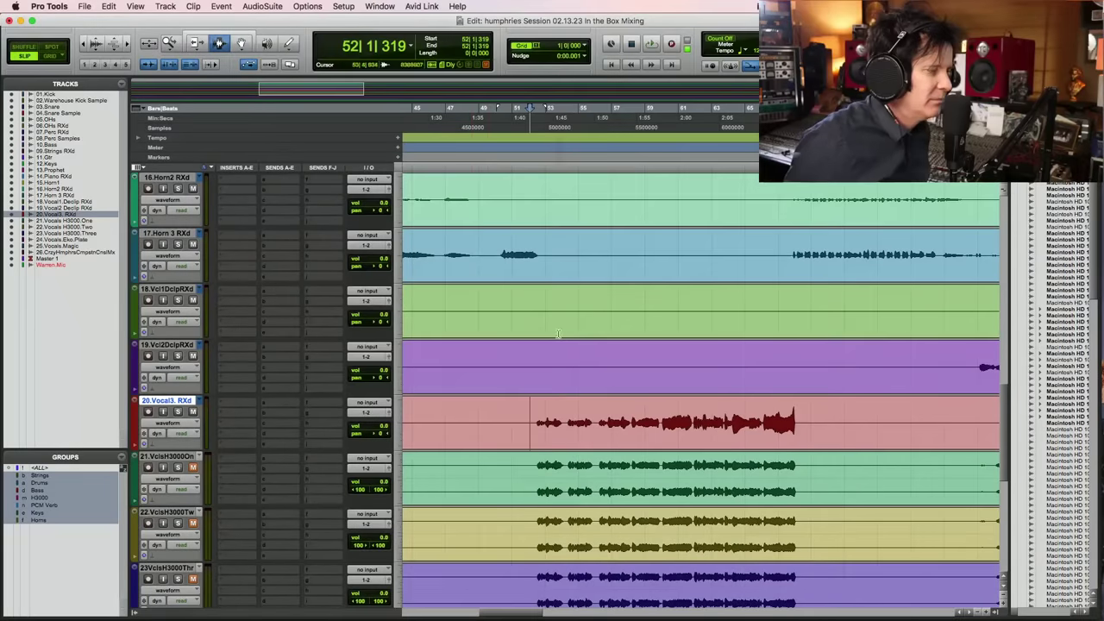
# Shift RVox to the second insert slot of 20.Vocal3 and load oeksound soothe2 (mono) in the first slot
pyautogui.click(241, 417)
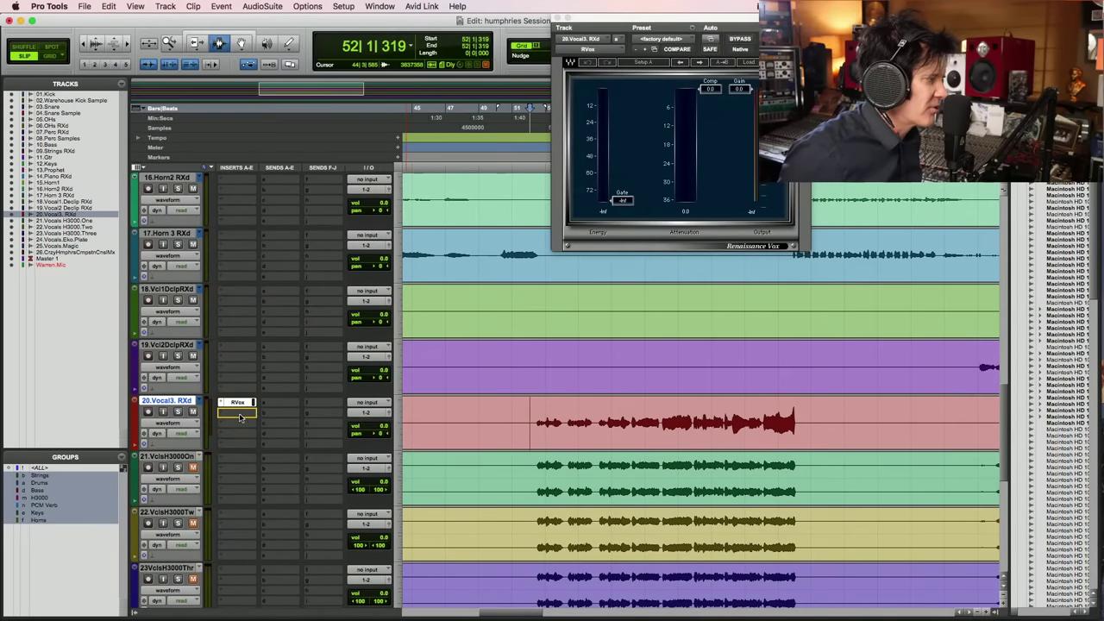
pyautogui.moveTo(241, 421); pyautogui.dragTo(240, 416)
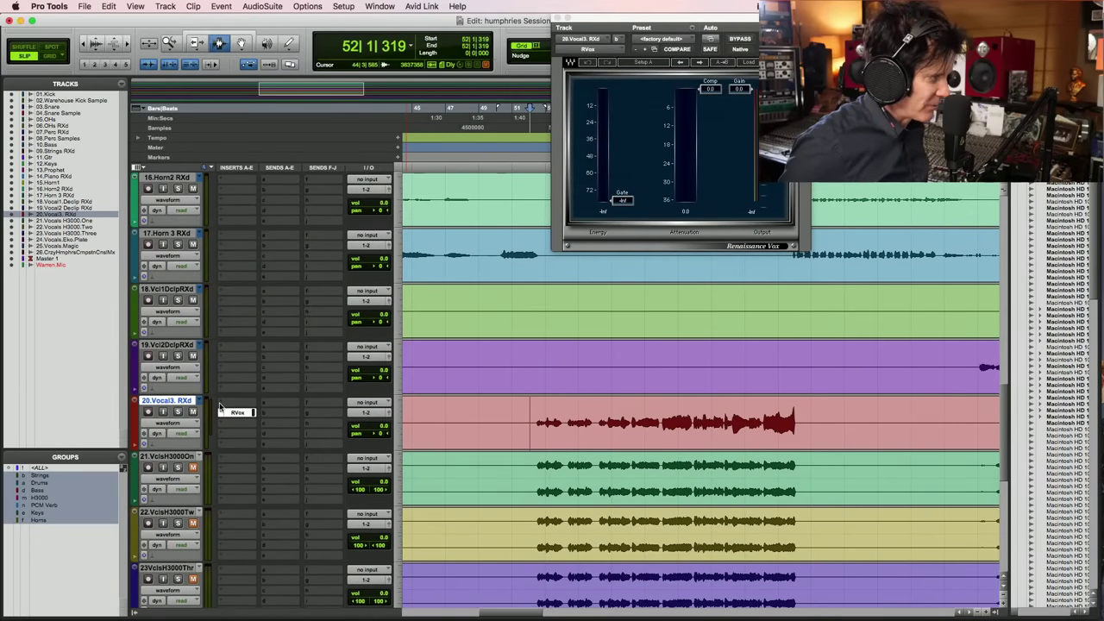
pyautogui.click(221, 403)
pyautogui.moveTo(259, 402)
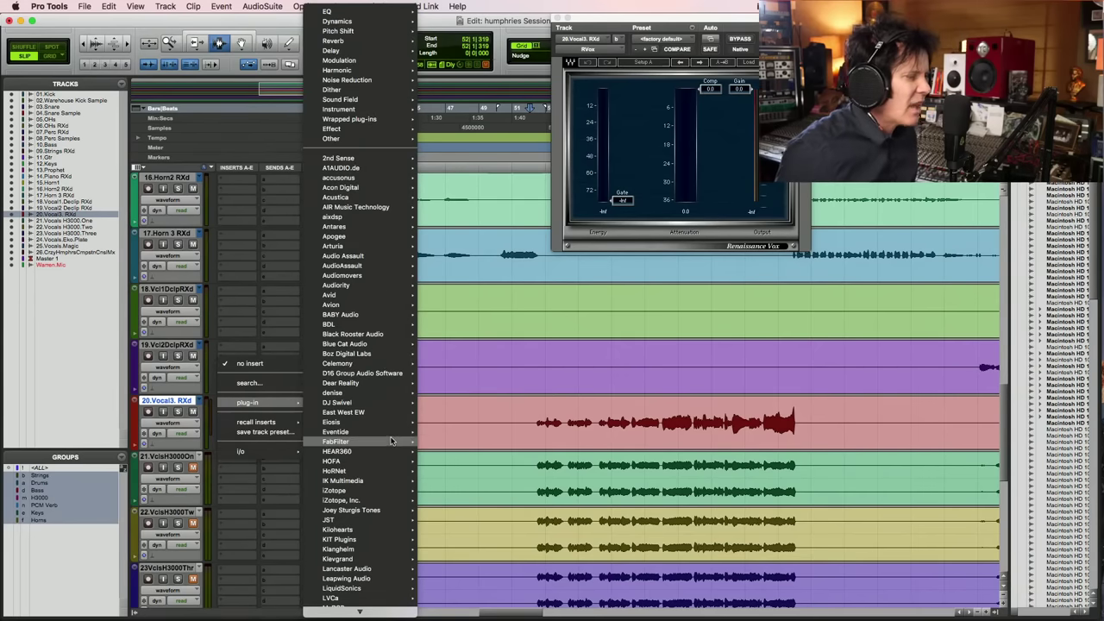
pyautogui.scroll(-10, 378, 516)
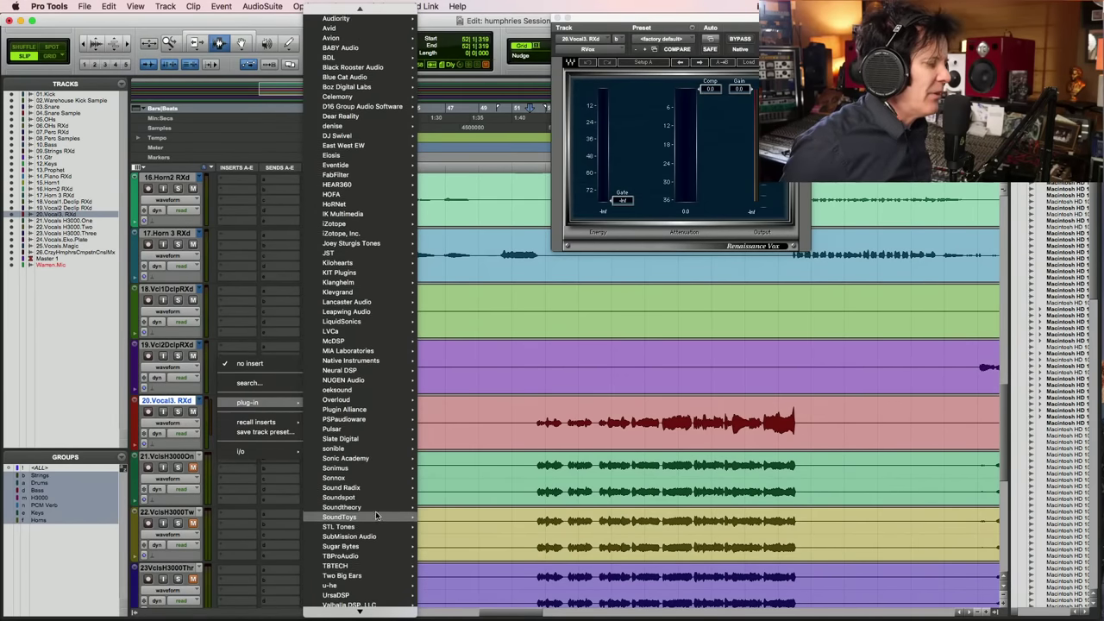
pyautogui.scroll(-1, 376, 515)
pyautogui.moveTo(375, 513)
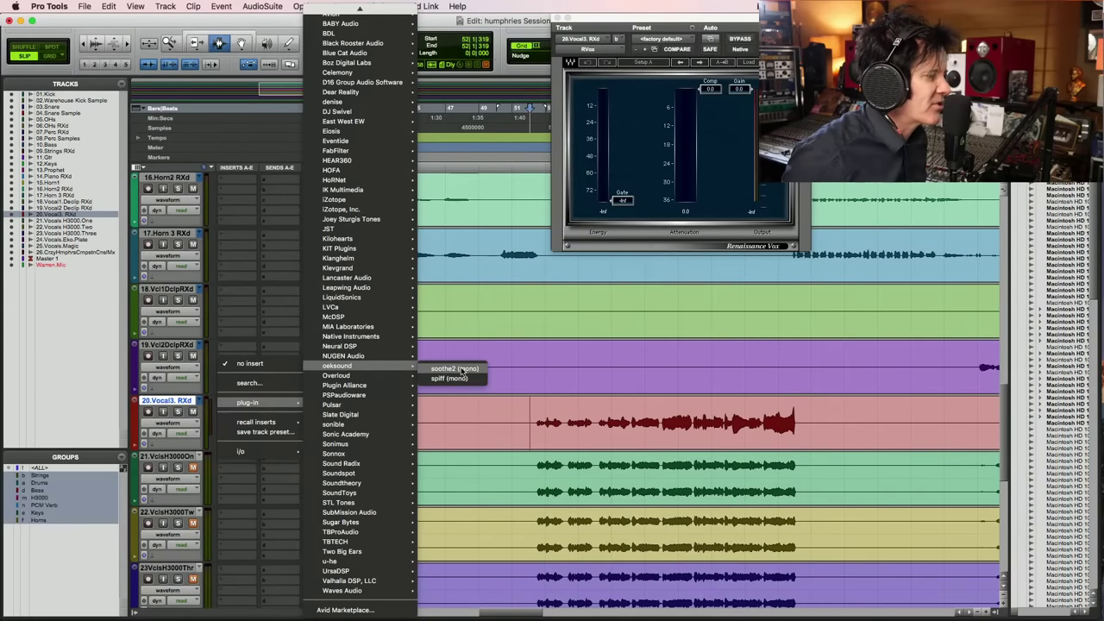
pyautogui.click(710, 321)
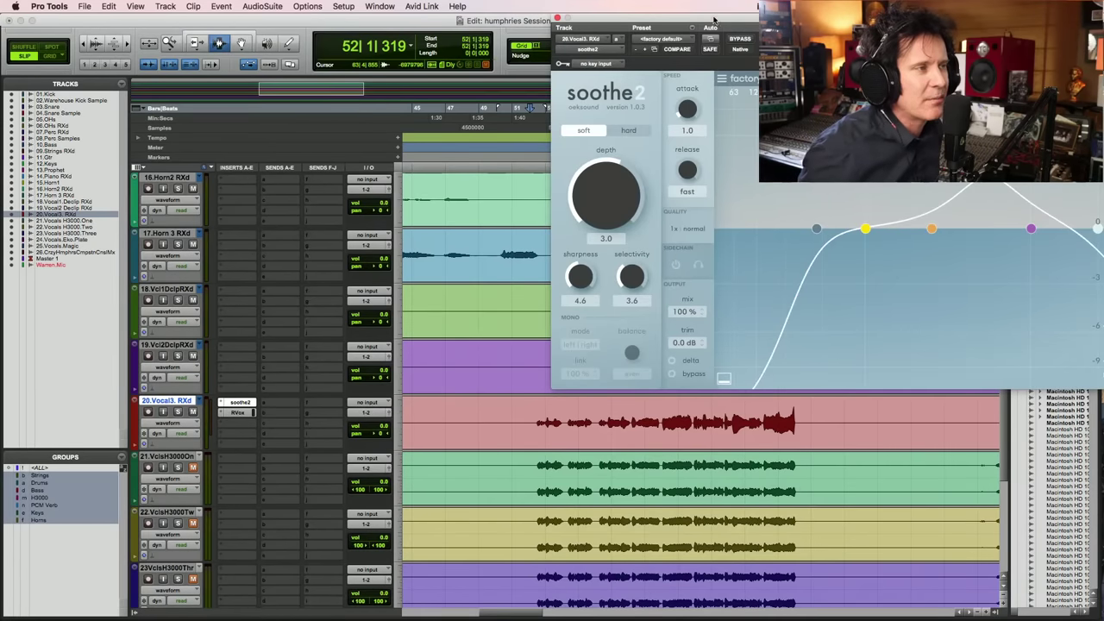
# Move the soothe2 window clear of the track, select the second 20.Vocal3 passage from about bar 93 to 109, and play it soloed
pyautogui.moveTo(604, 19); pyautogui.dragTo(253, 49)
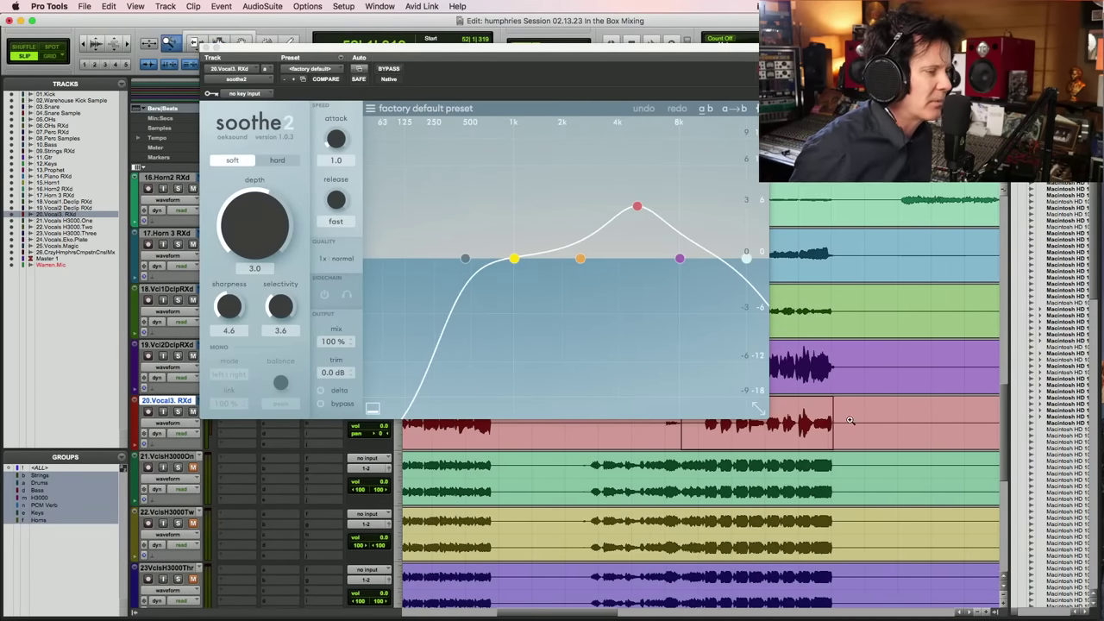
pyautogui.moveTo(465, 424); pyautogui.dragTo(808, 431)
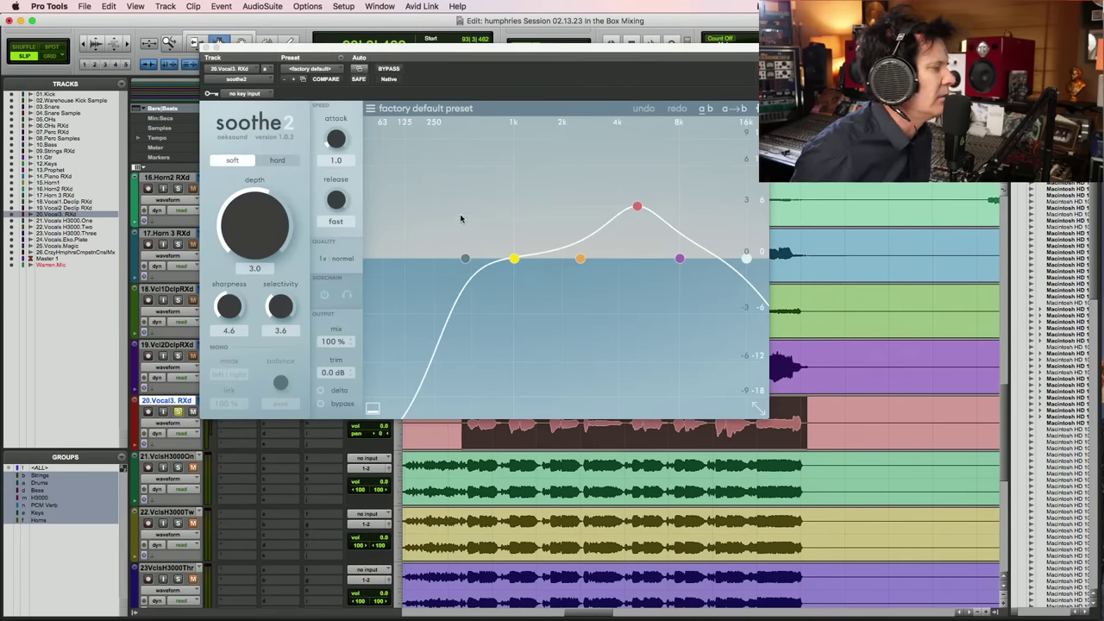
pyautogui.press('space')
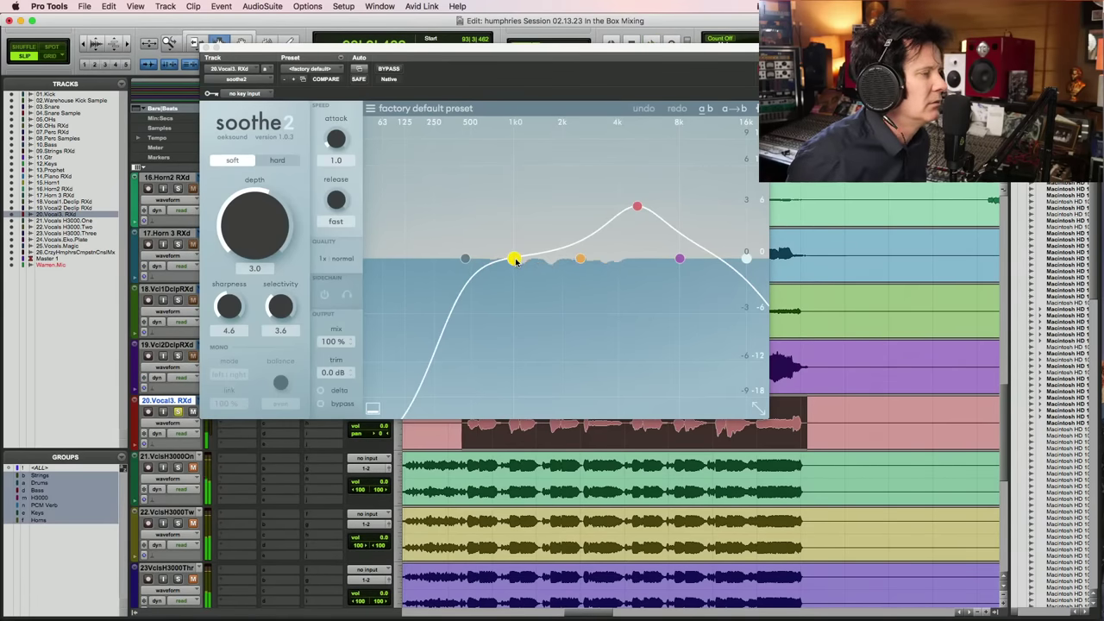
# Shape soothe2 with a 112 Hz low cut, 318 Hz at 1.5 dB and 2.4 kHz at 1.4 dB, comparing it with bypass
pyautogui.moveTo(515, 260); pyautogui.dragTo(401, 258)
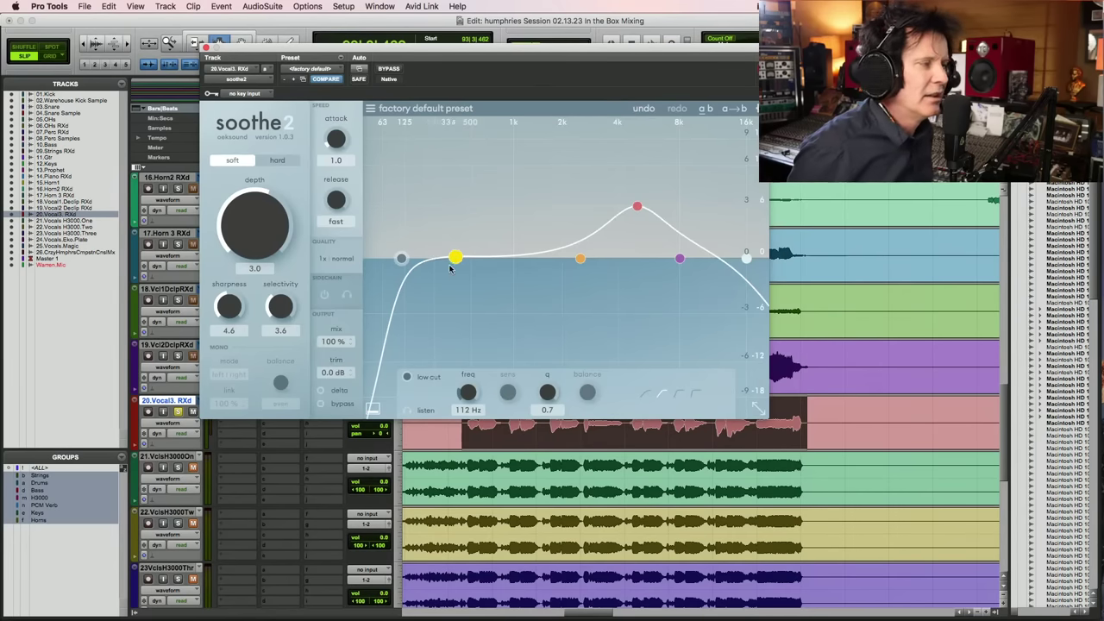
pyautogui.press('space')
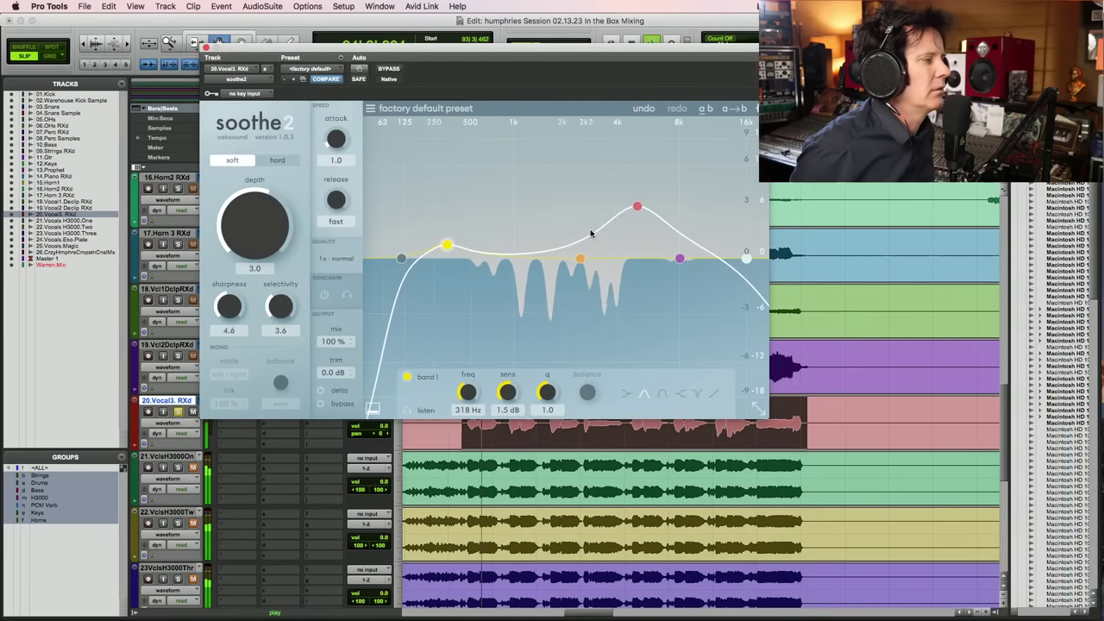
pyautogui.moveTo(580, 259)
pyautogui.mouseDown()
pyautogui.moveTo(579, 235)
pyautogui.moveTo(578, 250)
pyautogui.mouseUp()
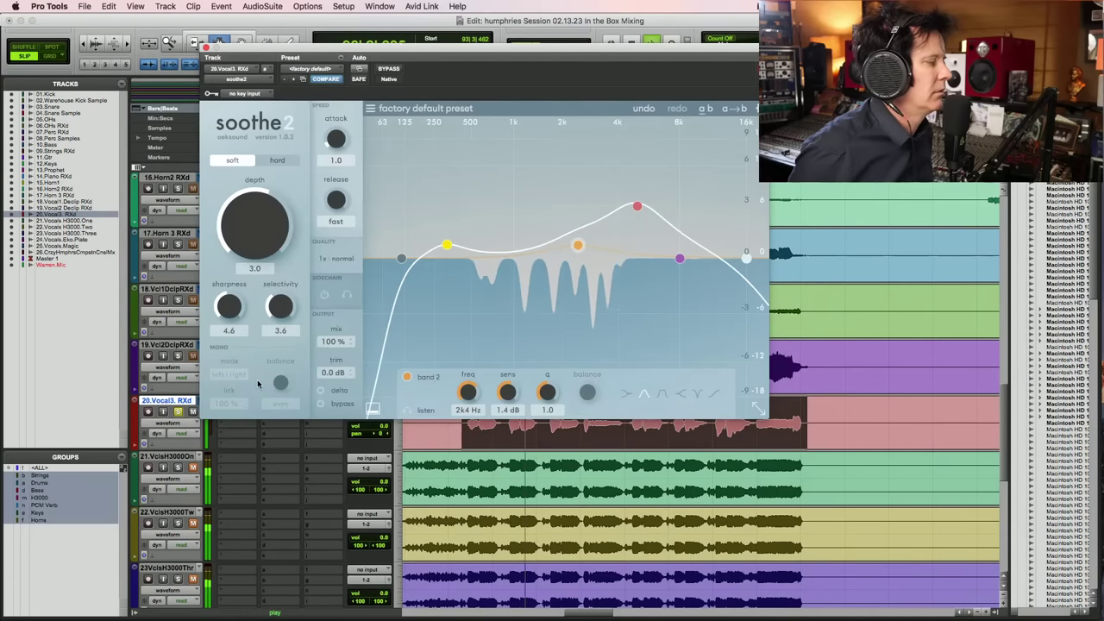
pyautogui.click(395, 70)
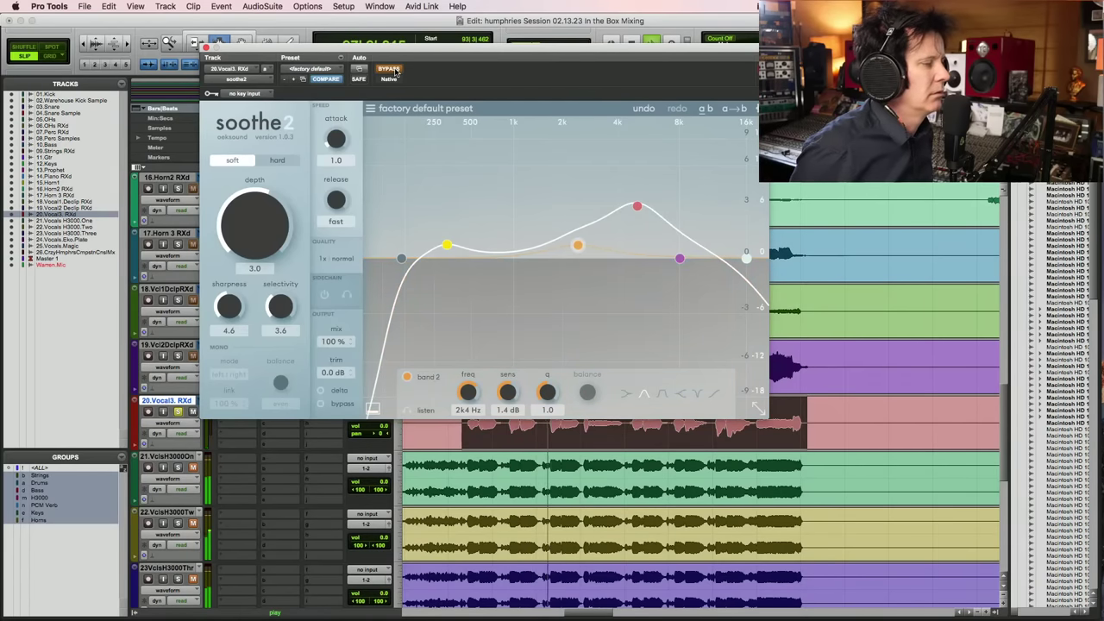
pyautogui.click(394, 69)
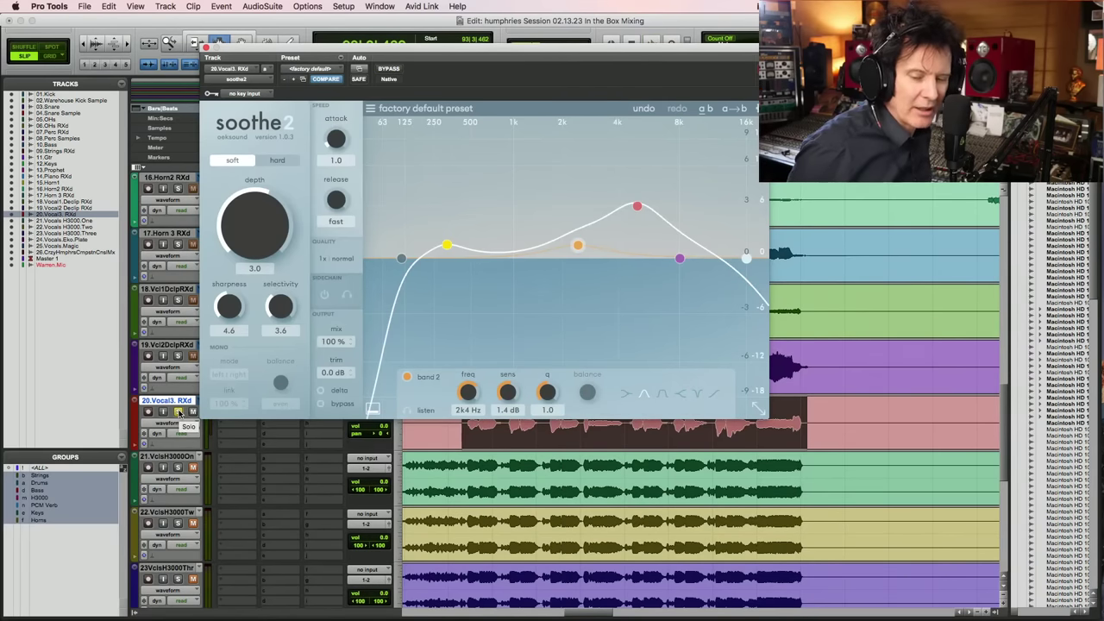
# Clear the solo on 20.Vocal3, close soothe2 and check the vocal in the full mix from bar 93
pyautogui.press('space')
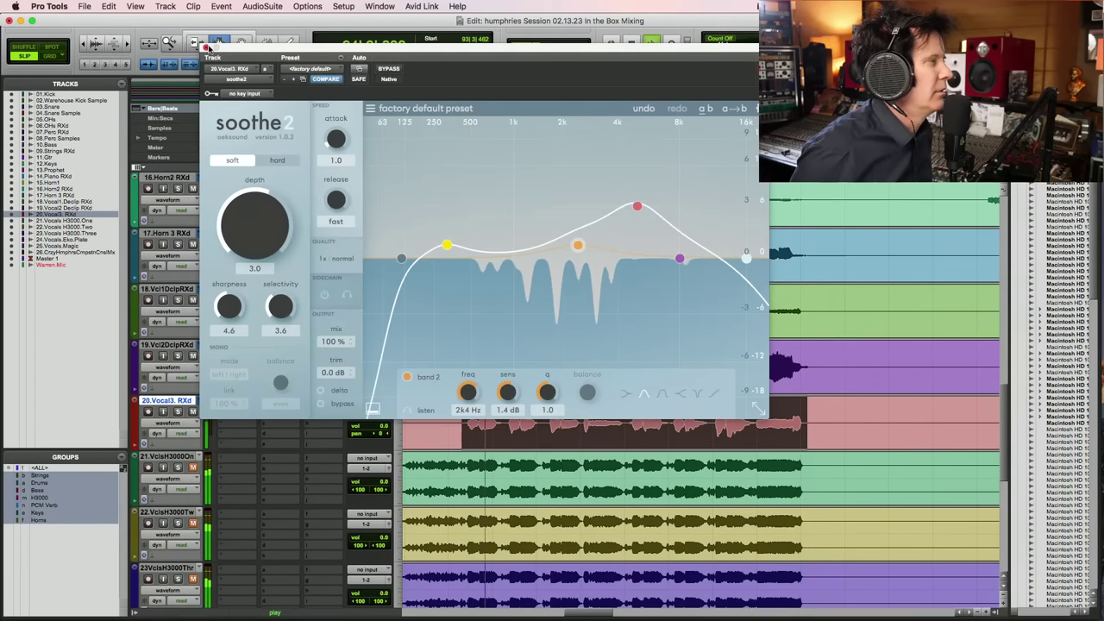
pyautogui.click(206, 48)
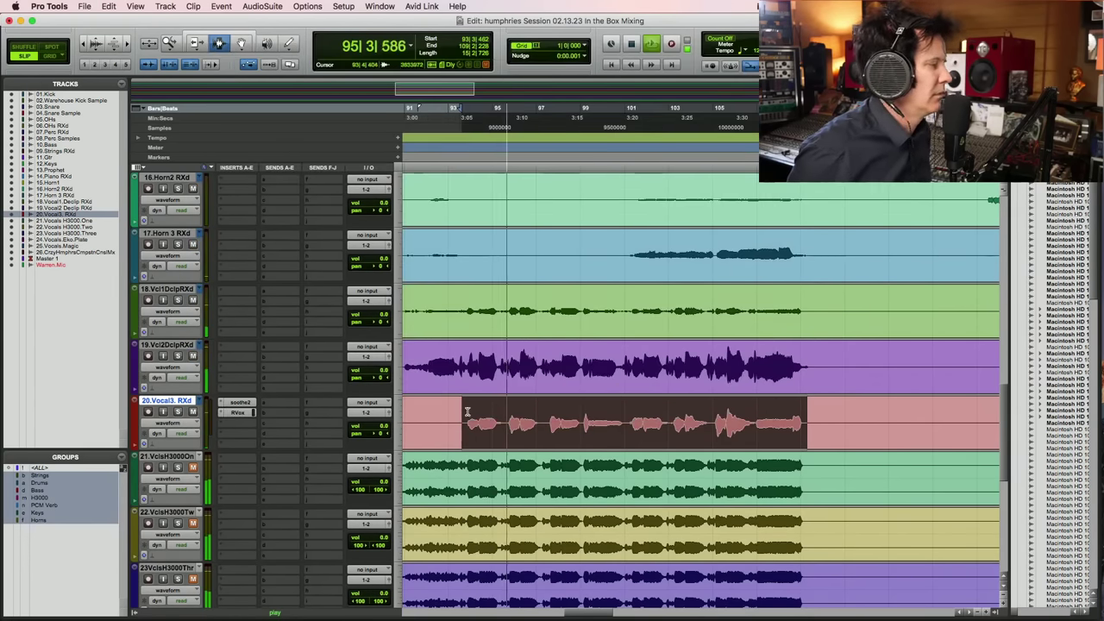
pyautogui.press('super+bracketleft')
pyautogui.press('super+bracketleft')
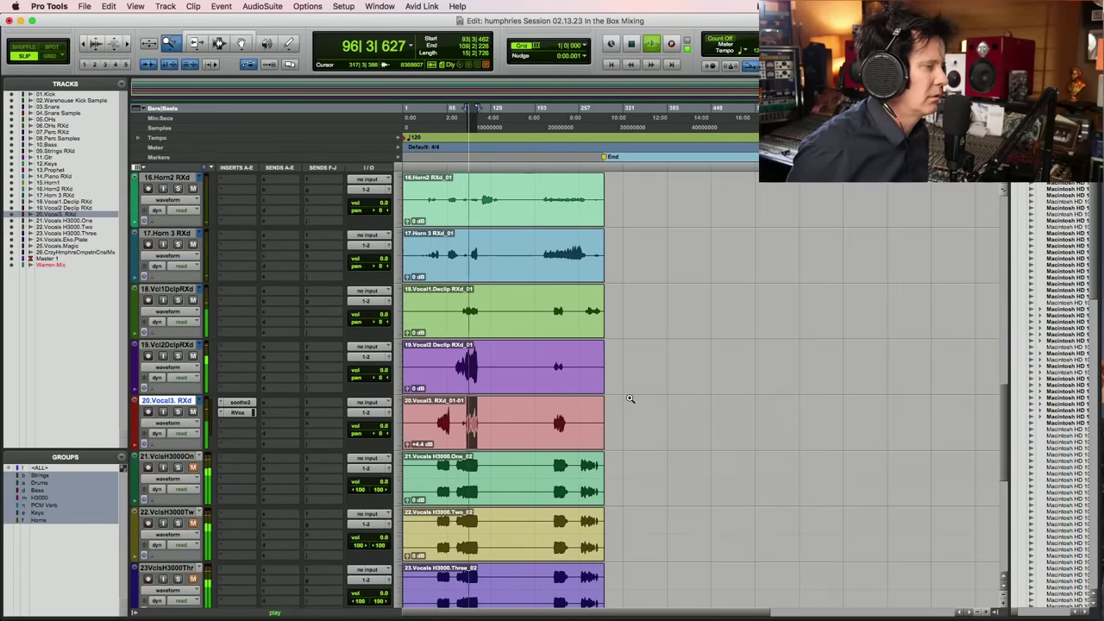
pyautogui.hotkey('alt', 'a')
pyautogui.press('super+bracketright')
pyautogui.press('super+bracketright')
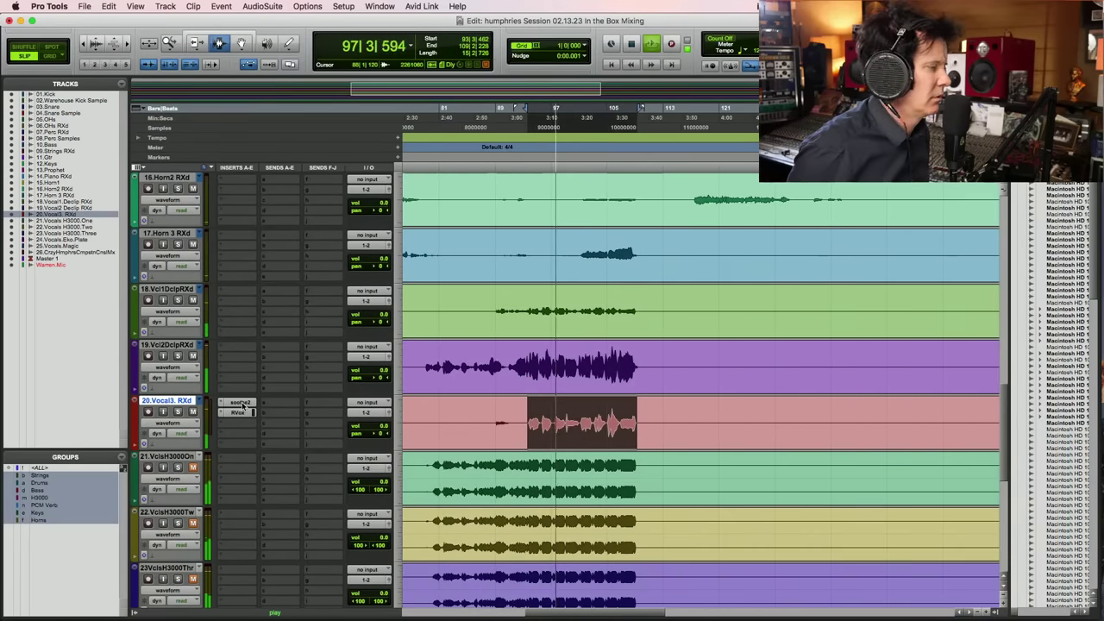
pyautogui.press('space')
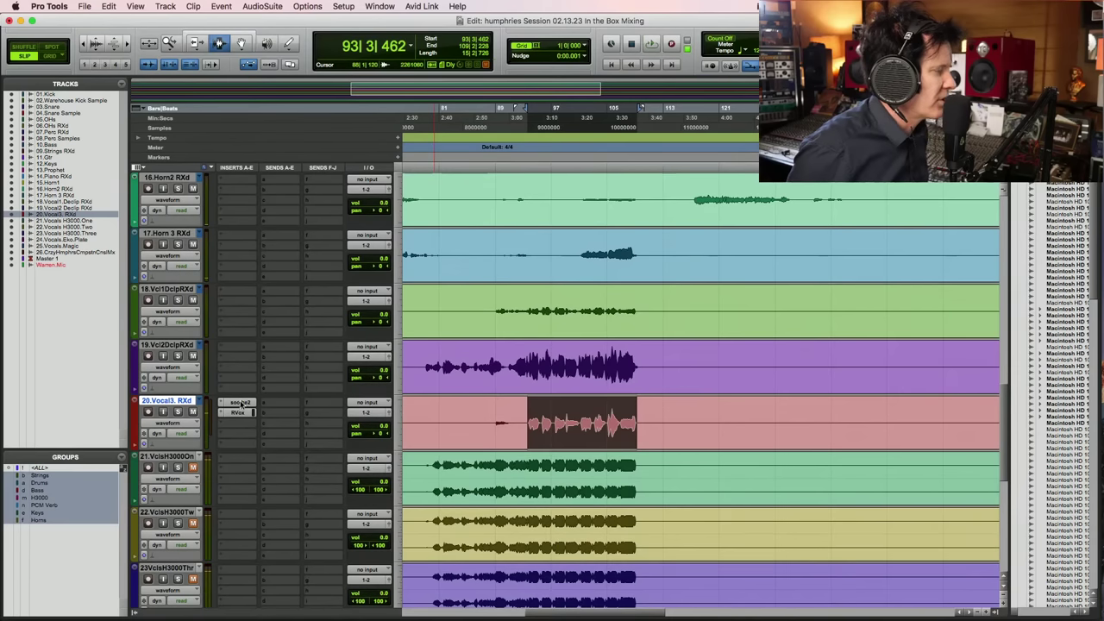
# Copy soothe2 and RVox to 19.Vocal2 and set the RVox compression there to about -8.7 during playback
pyautogui.moveTo(243, 363); pyautogui.dragTo(238, 357)
pyautogui.click(237, 356)
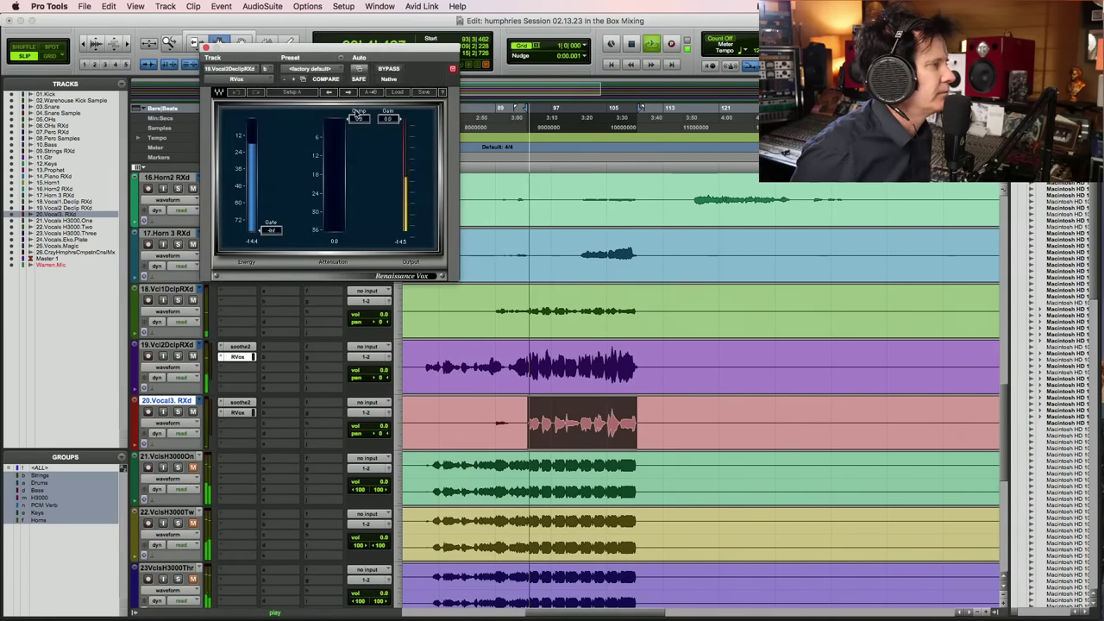
pyautogui.moveTo(359, 128)
pyautogui.mouseDown()
pyautogui.moveTo(359, 140)
pyautogui.moveTo(404, 124)
pyautogui.moveTo(359, 145)
pyautogui.mouseUp()
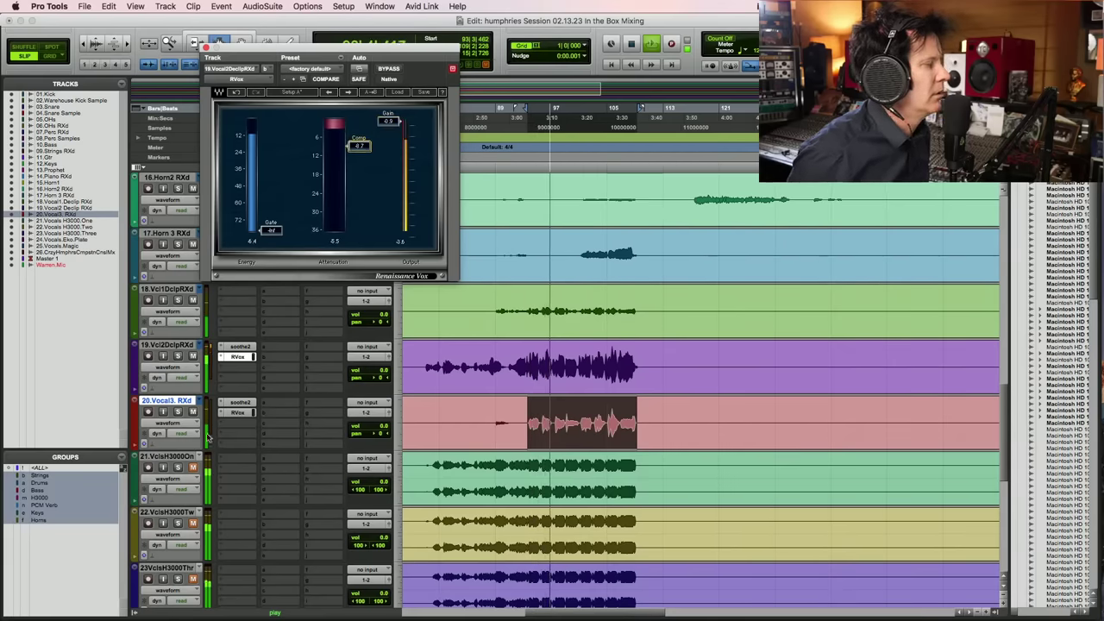
# Open RVox on 20.Vocal3 RXd and check its compression during playback
pyautogui.click(238, 412)
pyautogui.press('space')
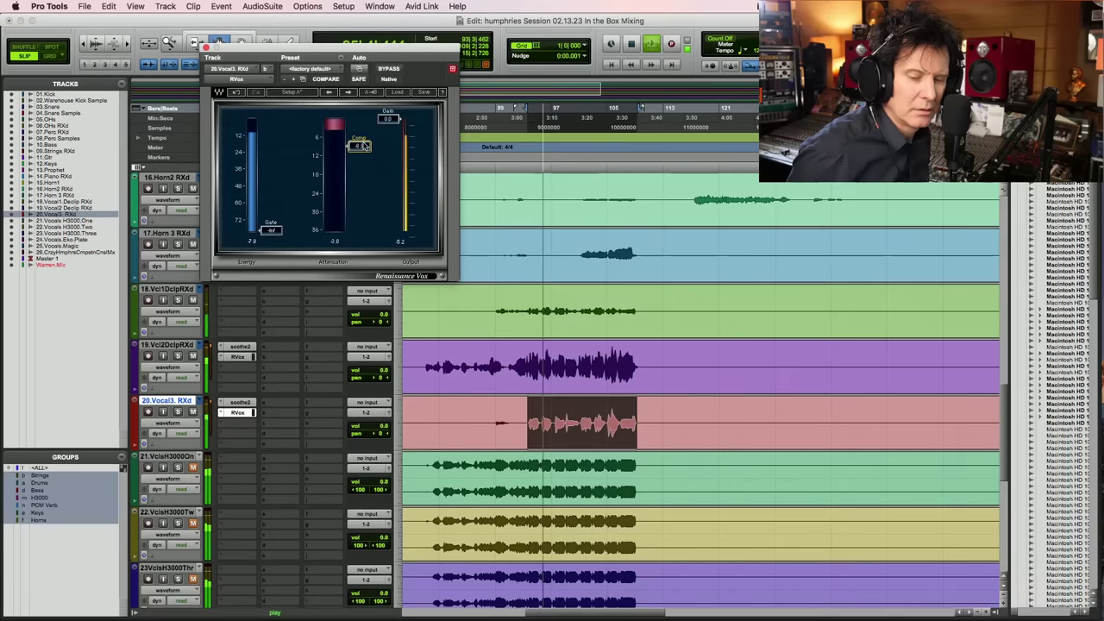
pyautogui.press('space')
# Locate the first 20.Vocal3 passage in the session overview and play from just before it, around bar 51
pyautogui.press('super+bracketleft')
pyautogui.press('super+bracketleft')
pyautogui.press('super+bracketleft')
pyautogui.press('super+bracketleft')
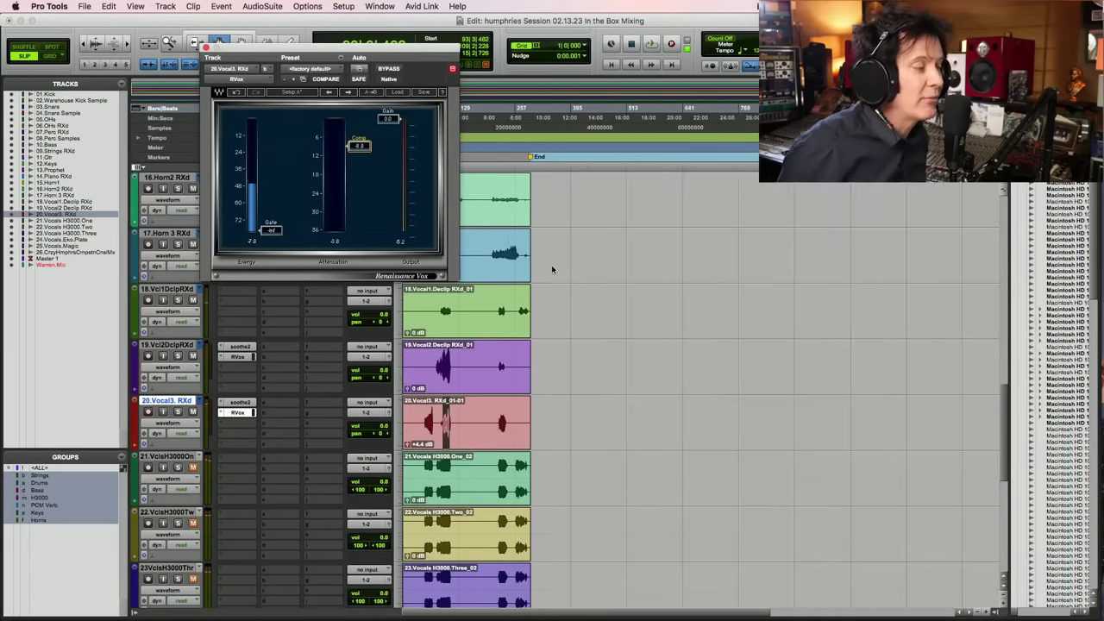
pyautogui.click(420, 373)
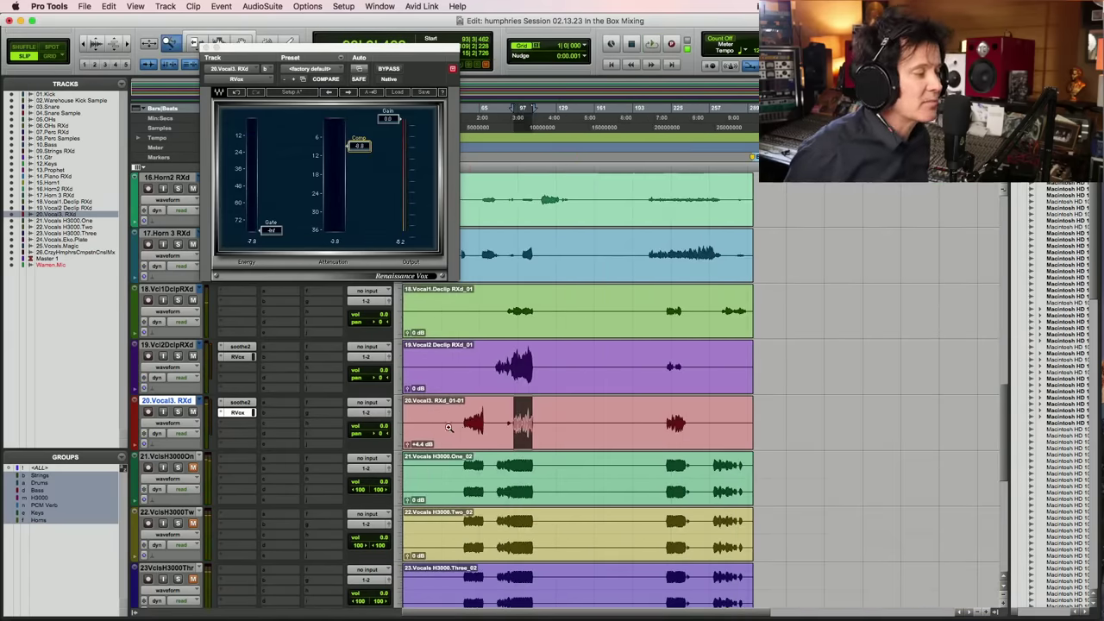
pyautogui.click(451, 427)
pyautogui.click(506, 418)
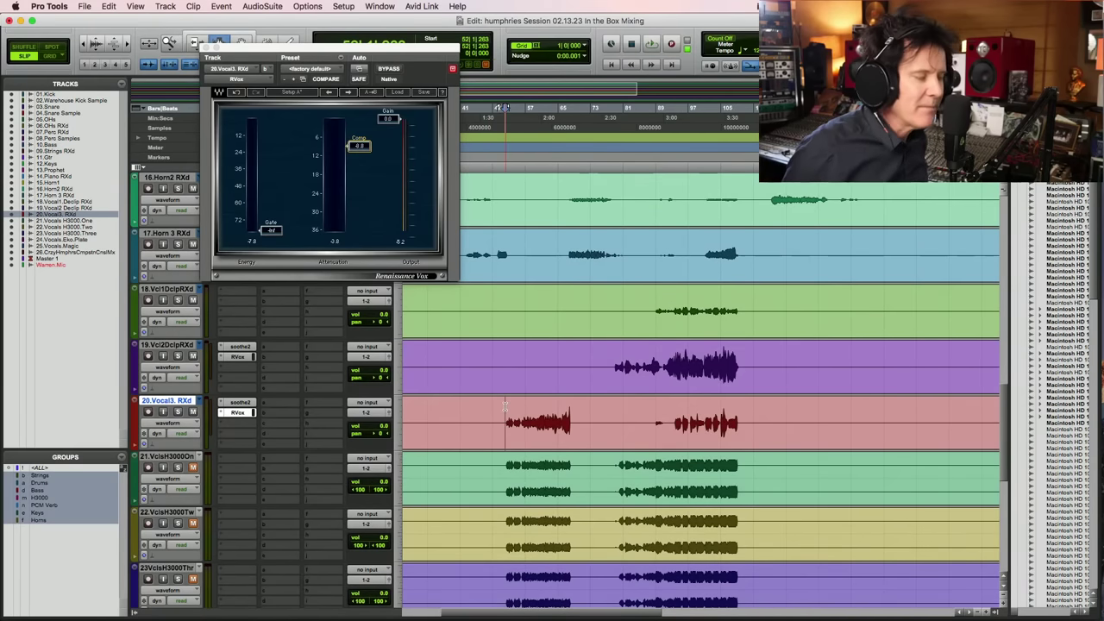
pyautogui.press('F5')
pyautogui.press('space')
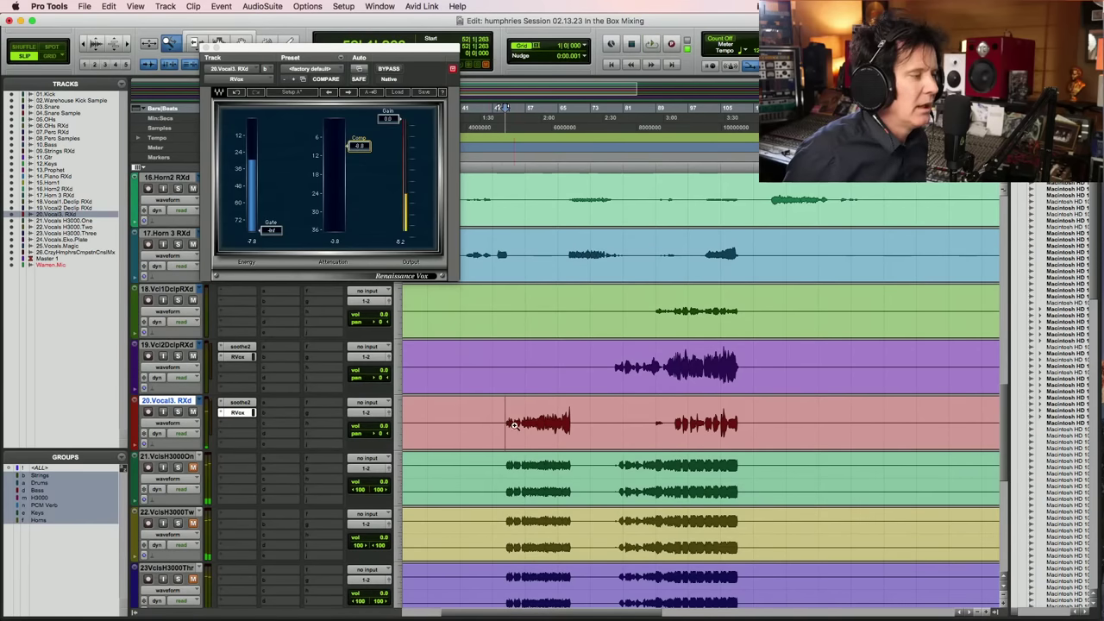
# Play the first 20.Vocal3 passage from about bar 52 in the full mix and save the session
pyautogui.moveTo(506, 403); pyautogui.dragTo(596, 420)
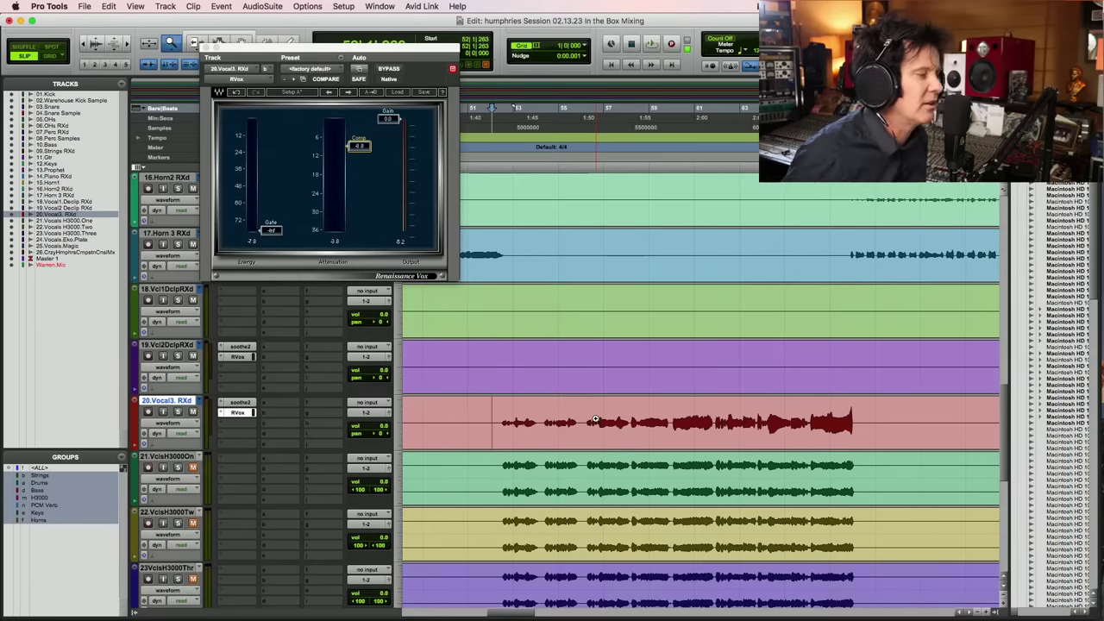
pyautogui.press('F7')
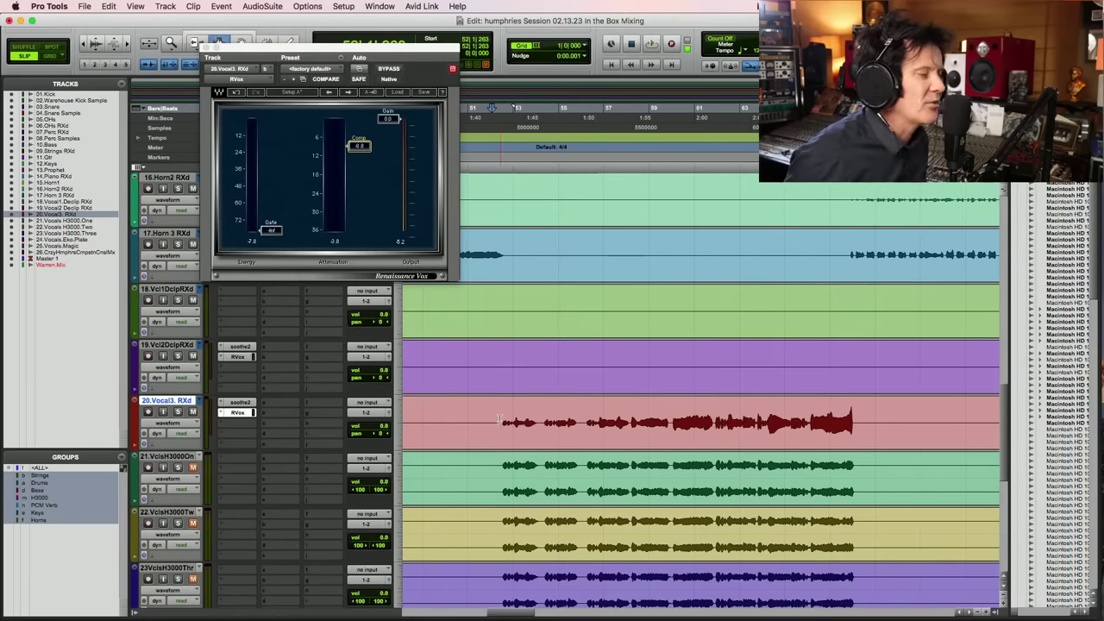
pyautogui.press('super+s')
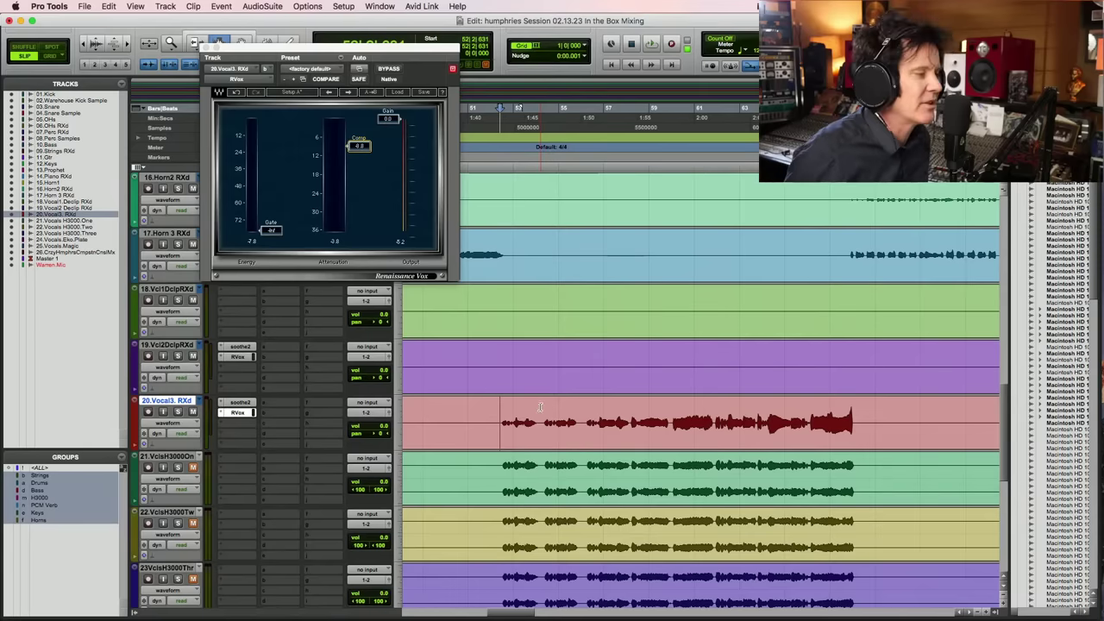
pyautogui.press('space')
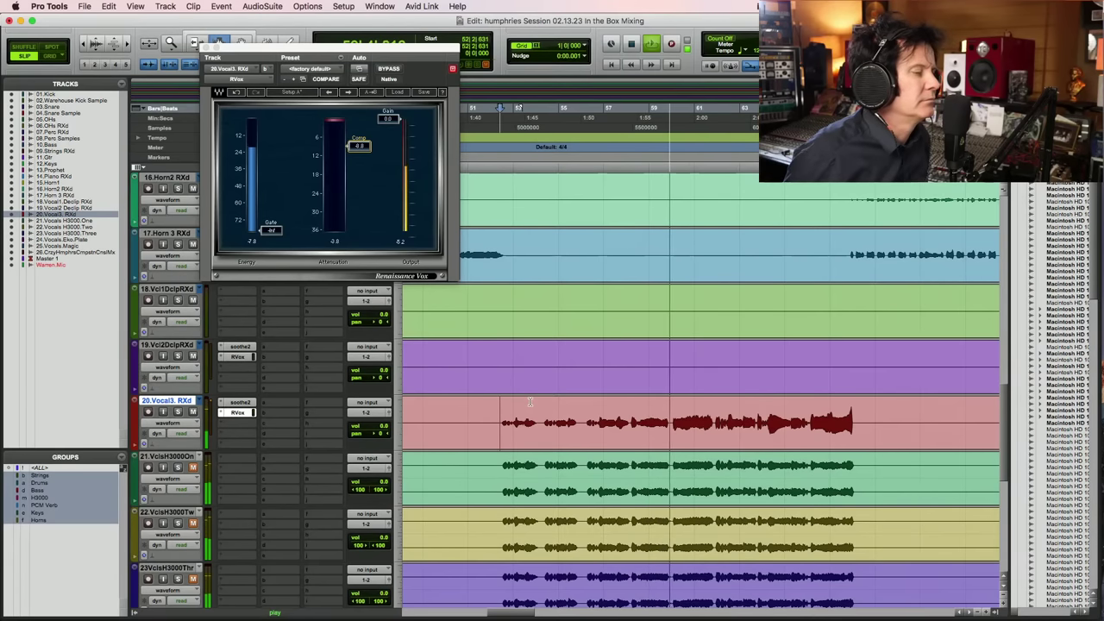
pyautogui.press('super+s')
# Move to the second 20.Vocal3 passage and play the full mix from about bar 93
pyautogui.press('super+bracketleft')
pyautogui.press('super+bracketleft')
pyautogui.press('super+bracketleft')
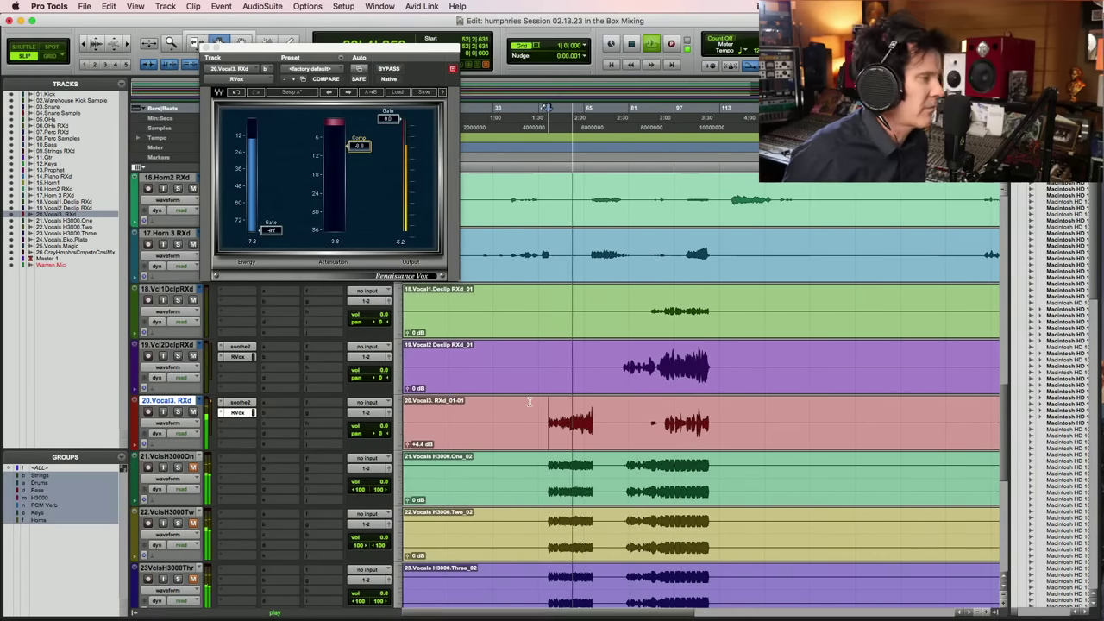
pyautogui.click(663, 425)
pyautogui.moveTo(592, 427); pyautogui.dragTo(832, 425)
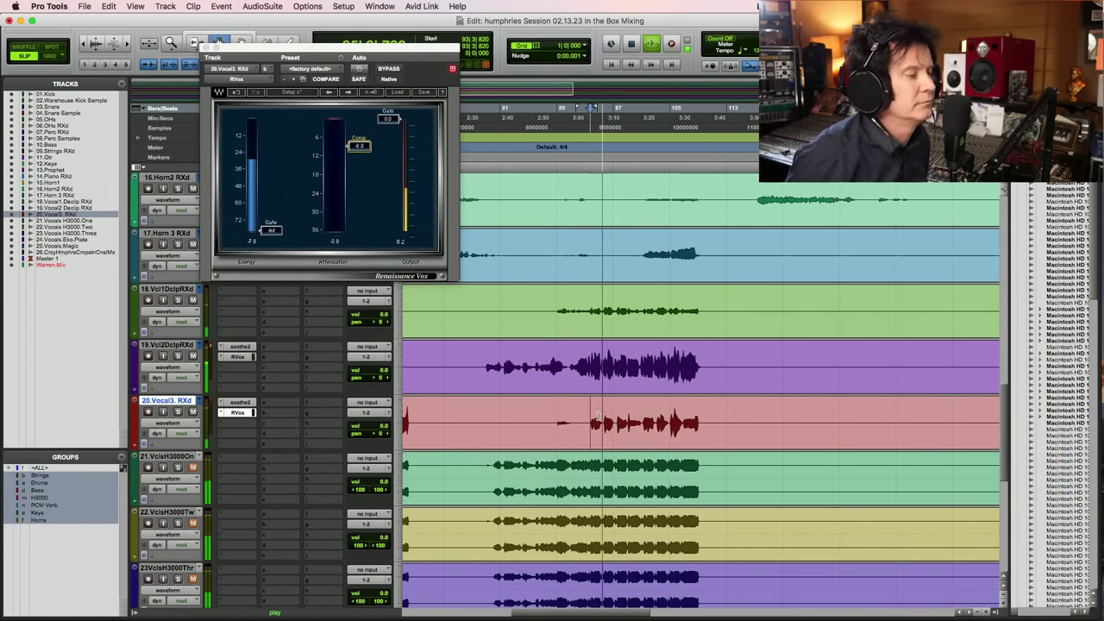
# Solo 18.Vocal1, 19.Vocal2 and 20.Vocal3 together, listen from bar 93, and clear the solos
pyautogui.click(178, 299)
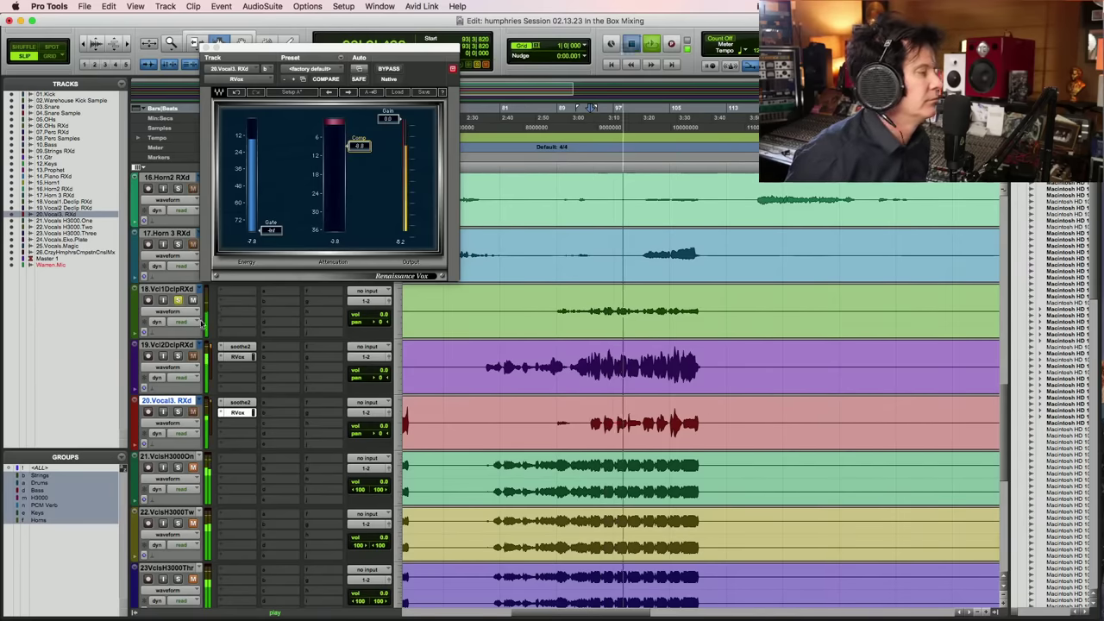
pyautogui.click(178, 356)
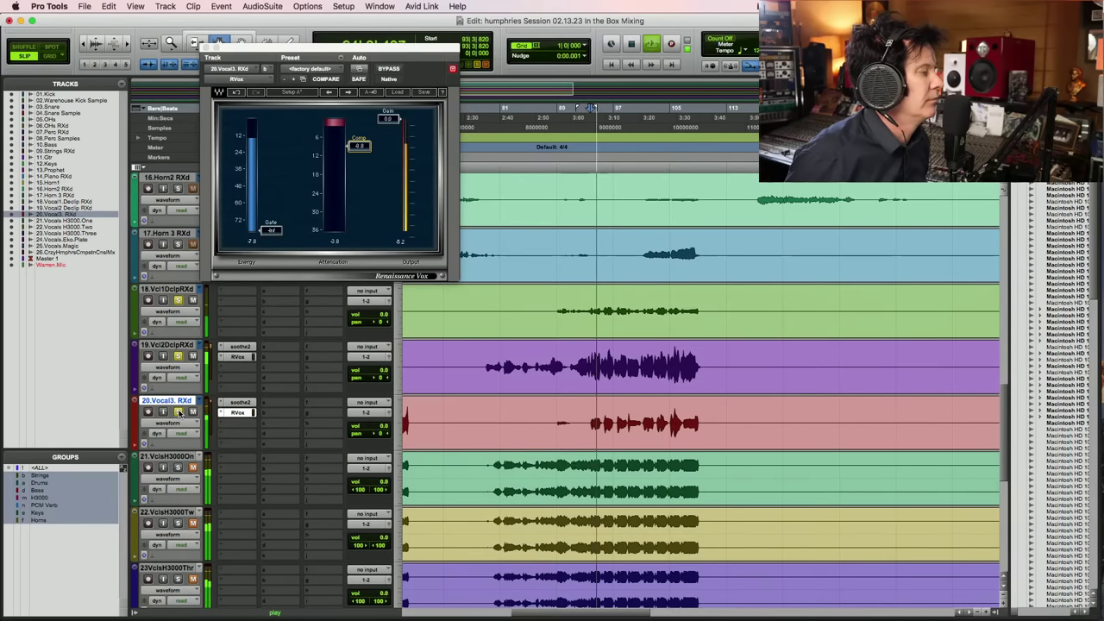
pyautogui.click(178, 412)
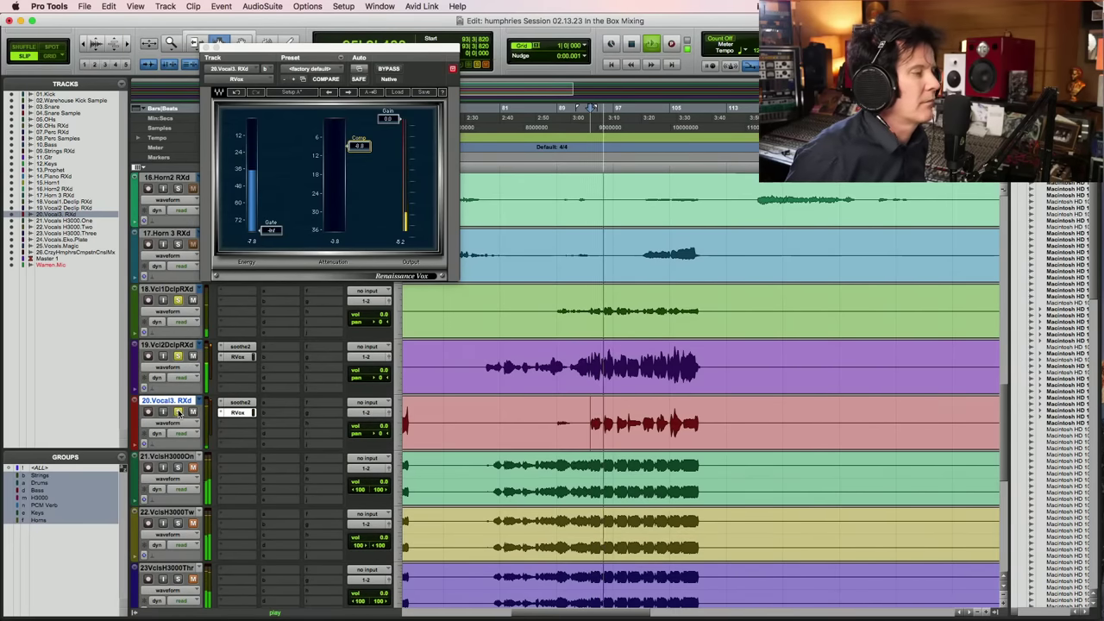
pyautogui.scroll(-6, 626, 432)
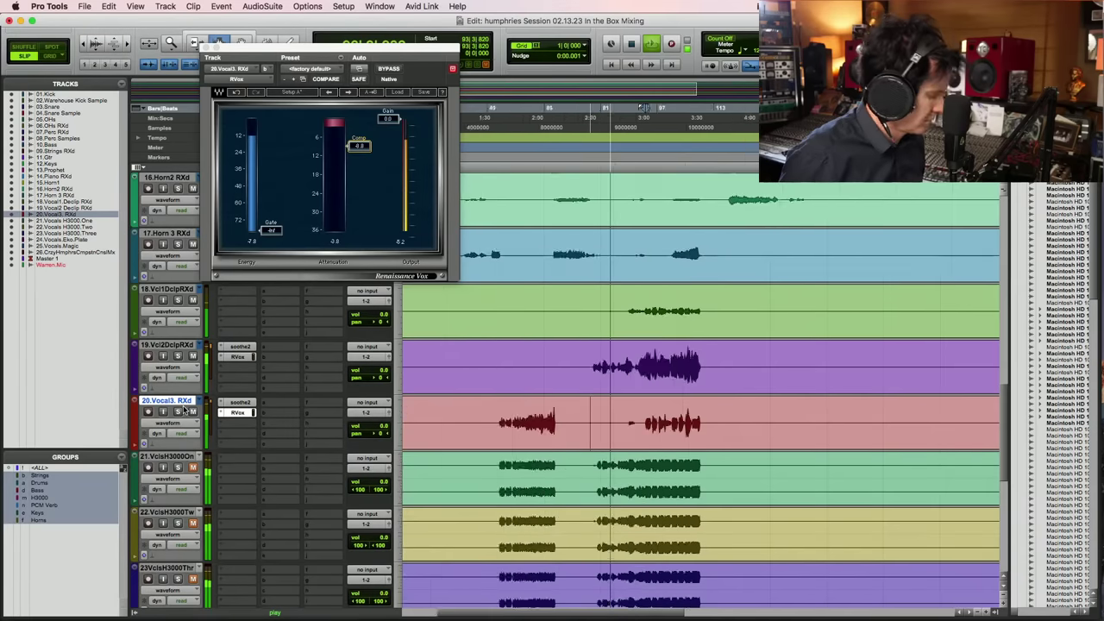
# Close the RVox window and focus on the horn and vocal passage around bars 85 to 109
pyautogui.press('F5')
pyautogui.moveTo(634, 396); pyautogui.dragTo(403, 451)
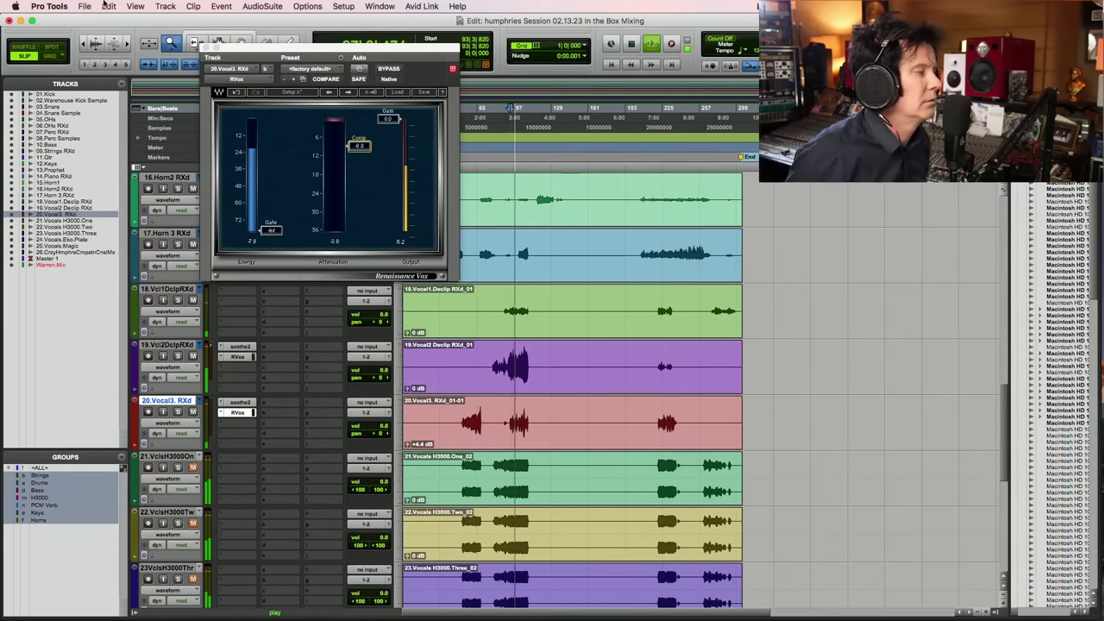
pyautogui.click(205, 48)
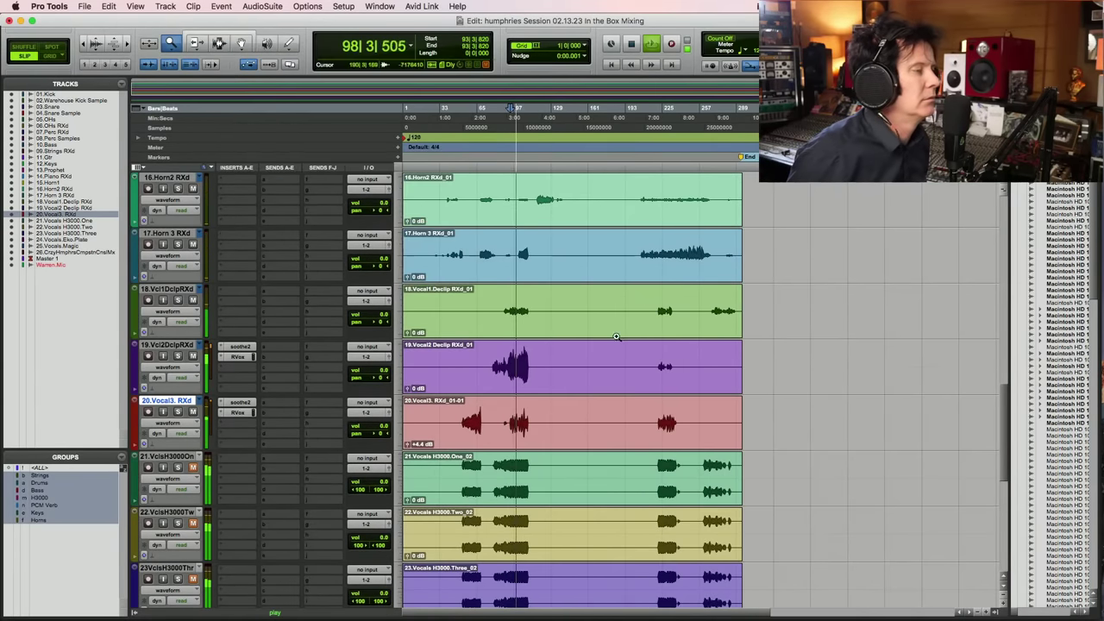
pyautogui.press('F7')
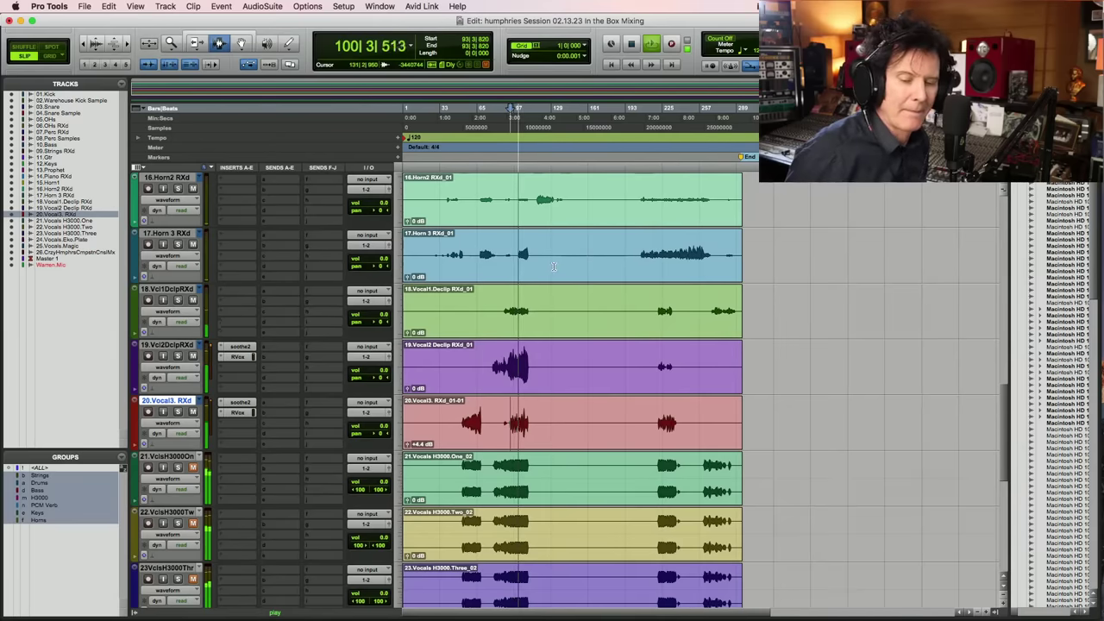
pyautogui.press('F5')
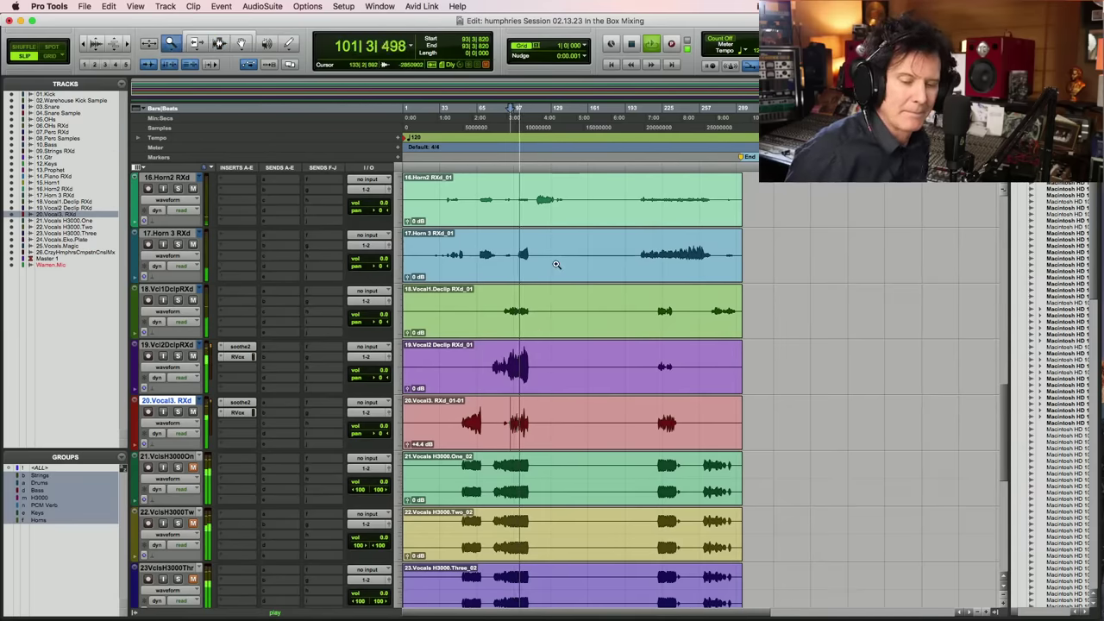
pyautogui.moveTo(557, 275); pyautogui.dragTo(501, 274)
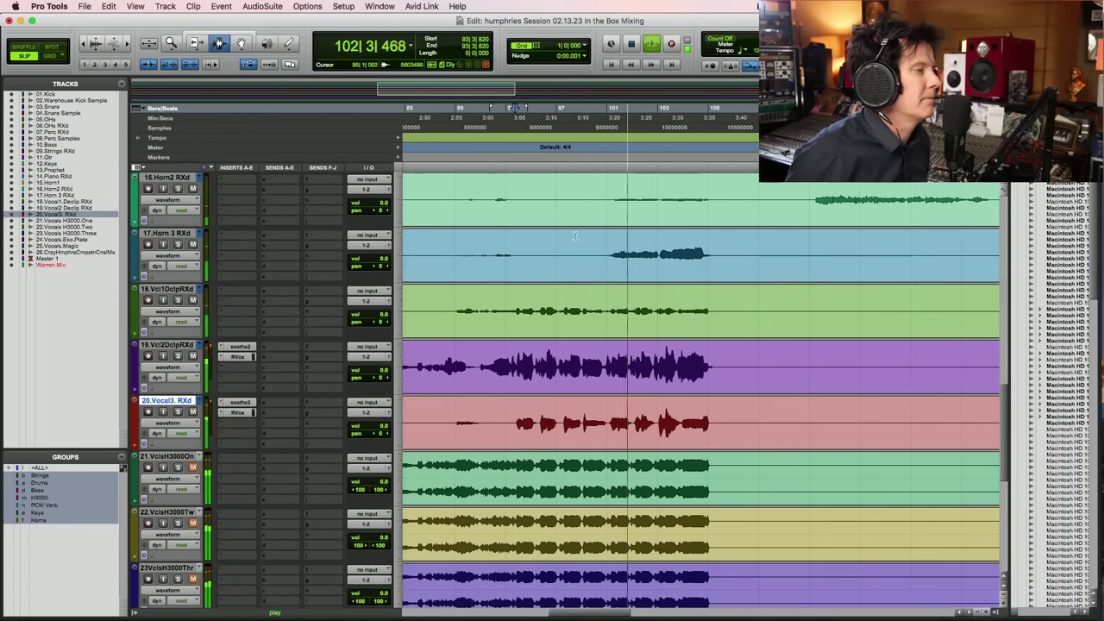
# Play the horn tracks from about bar 101 and solo 16.Horn2 RXd
pyautogui.click(606, 253)
pyautogui.scroll(5, 203, 349)
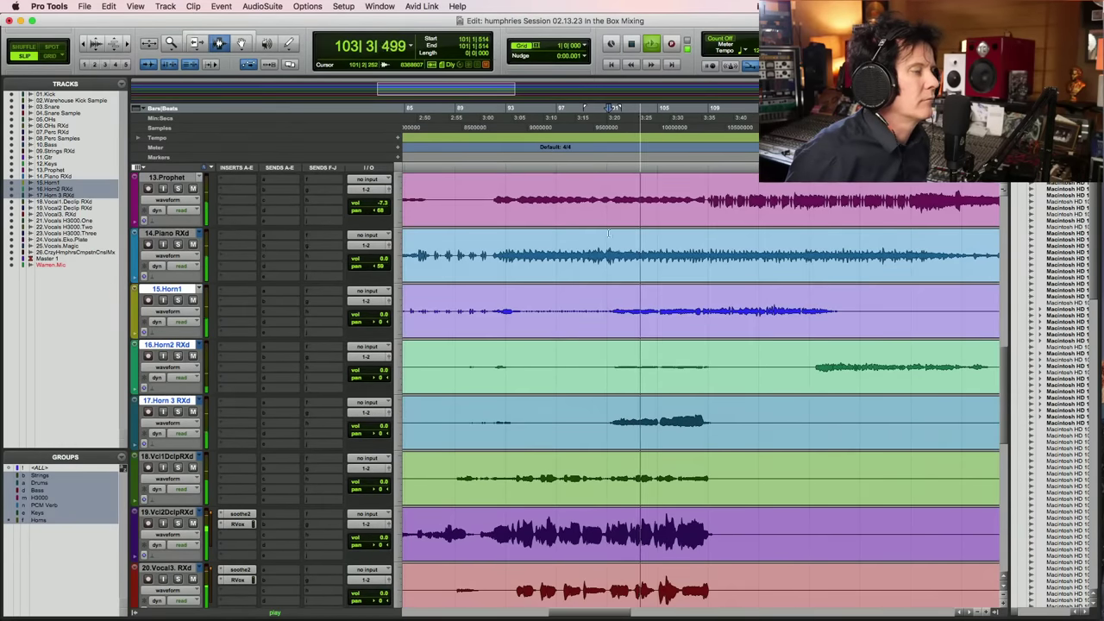
pyautogui.press('space')
pyautogui.press('space')
pyautogui.click(178, 356)
pyautogui.hotkey('alt', 'a')
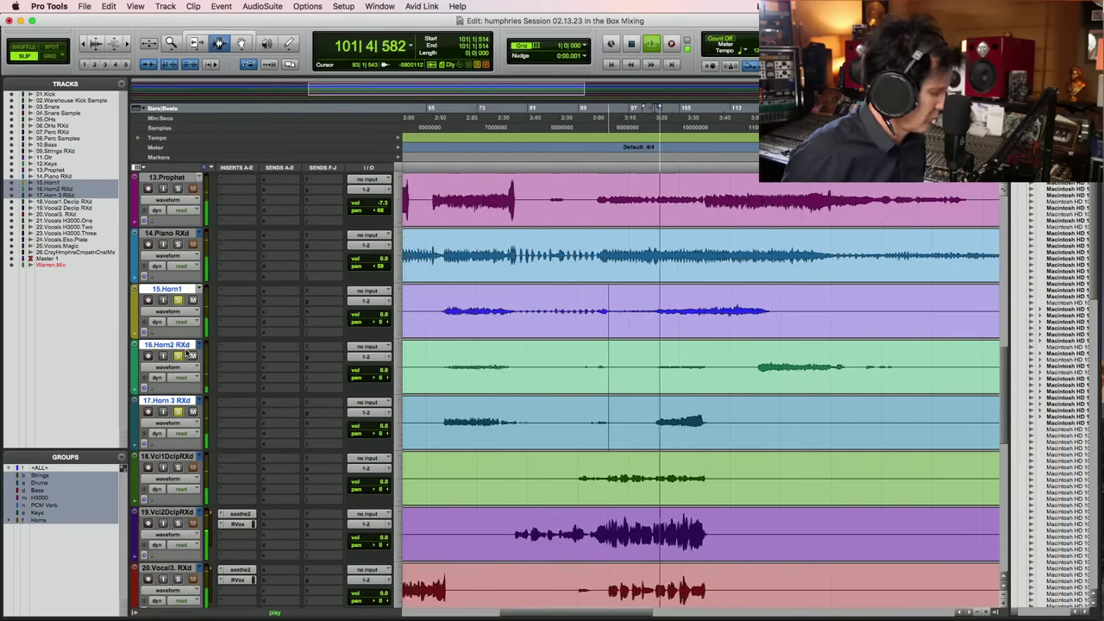
pyautogui.press('super+bracketright')
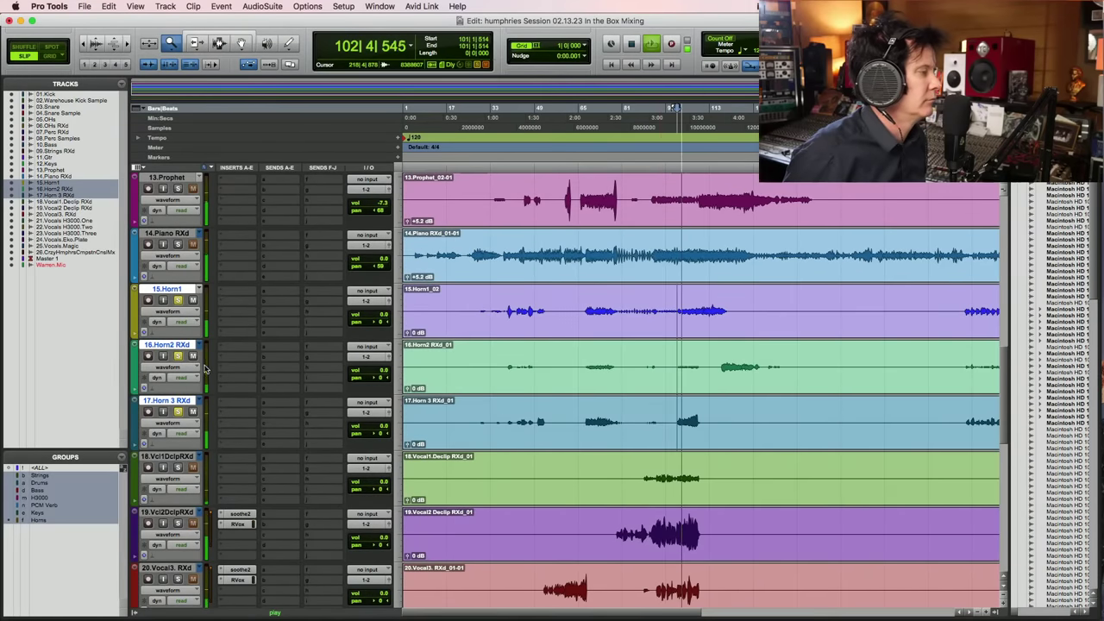
pyautogui.press('space')
pyautogui.press('space')
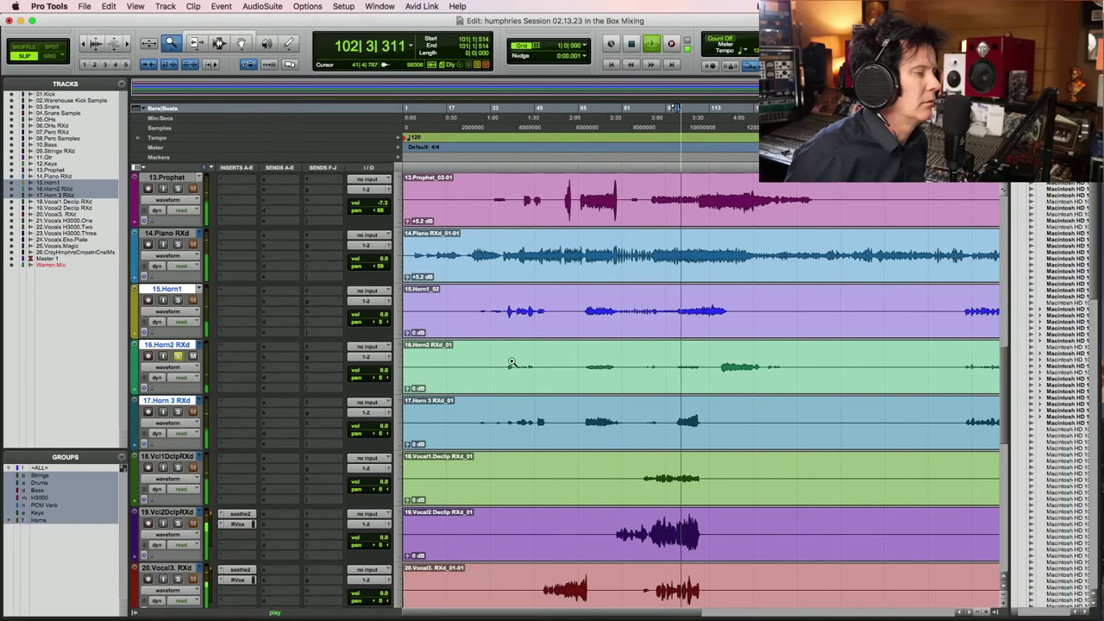
# Suspend the track groups and separate 16.Horn2 from about bar 37 to 113 into its own clip
pyautogui.press('F7')
pyautogui.moveTo(504, 371); pyautogui.dragTo(653, 371)
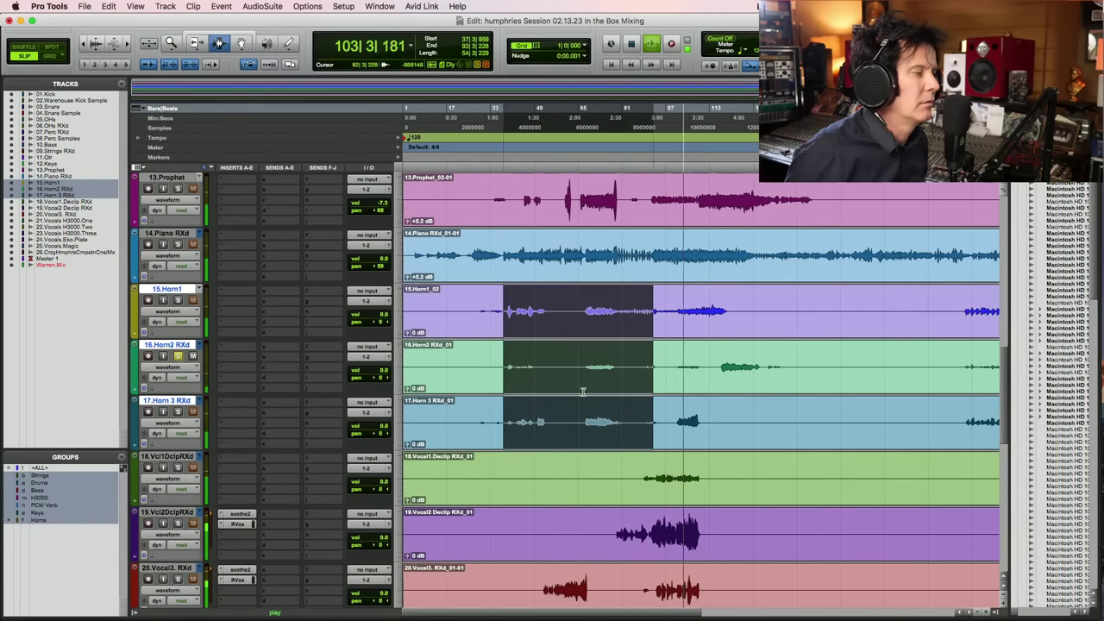
pyautogui.click(507, 367)
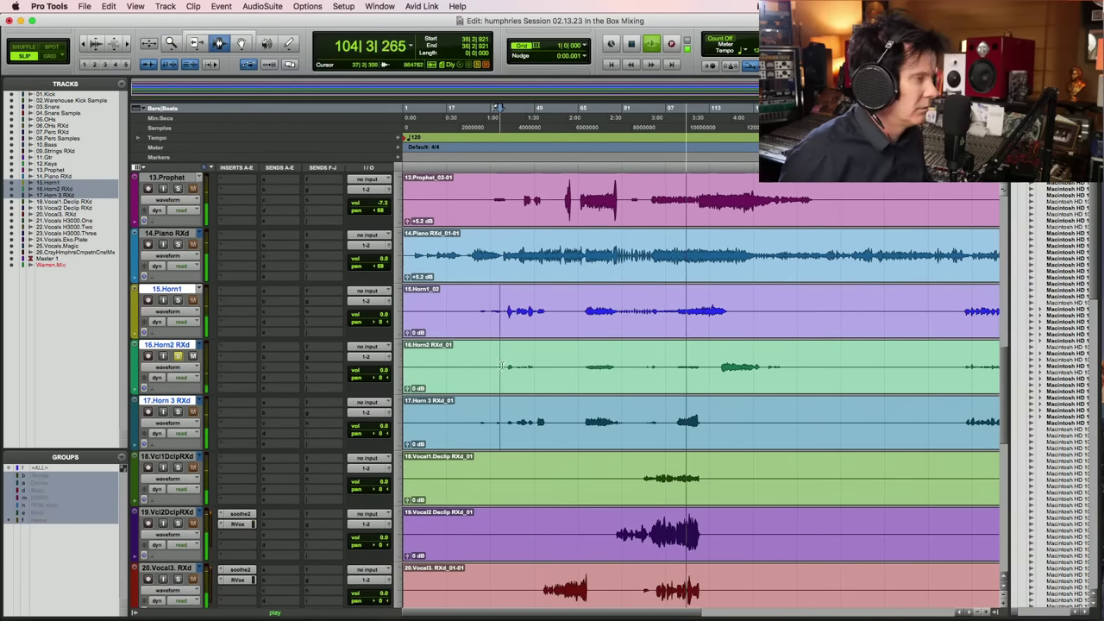
pyautogui.moveTo(541, 364); pyautogui.dragTo(711, 367)
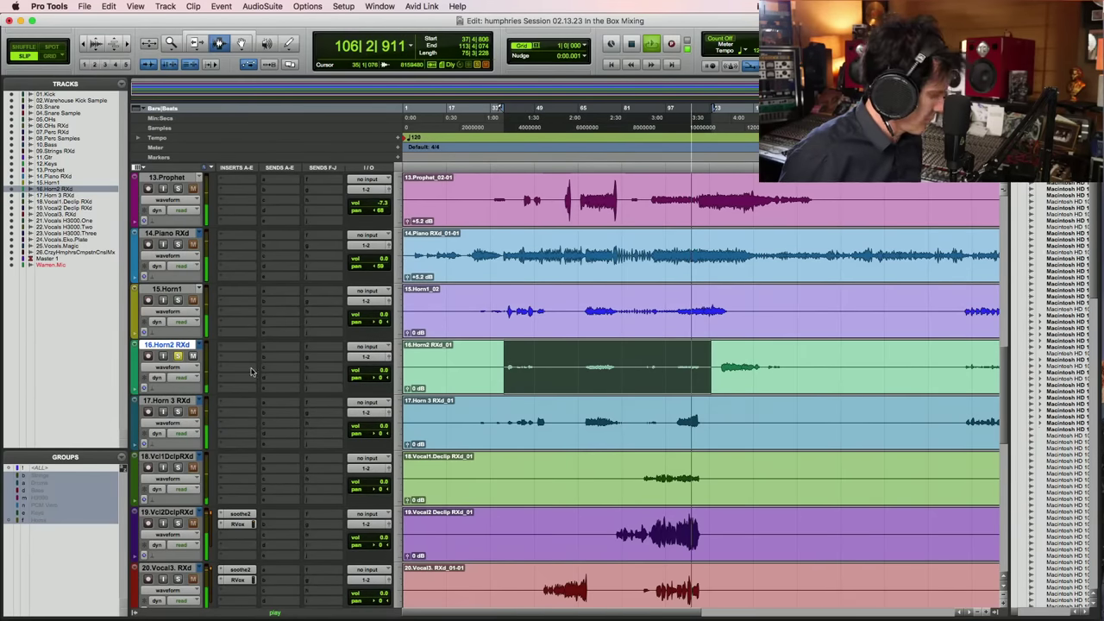
pyautogui.press('super+e')
# Raise the clip gain on 16.Horn2 to +20.1 dB for the opening clip and +1.7 dB for the separated one, and stop playback
pyautogui.moveTo(407, 393); pyautogui.dragTo(408, 379)
pyautogui.moveTo(509, 389); pyautogui.dragTo(508, 389)
pyautogui.press('space')
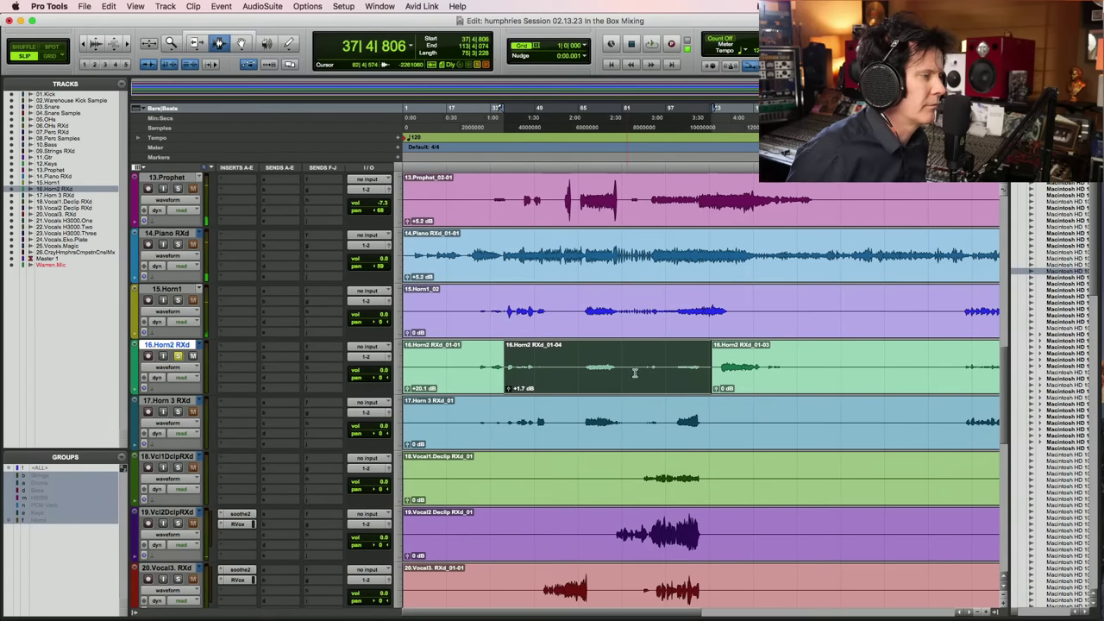
# Split the separated 16.Horn2 clip at about bar 87 and set the second part's clip gain to +8.6 dB
pyautogui.click(639, 373)
pyautogui.press('super+e')
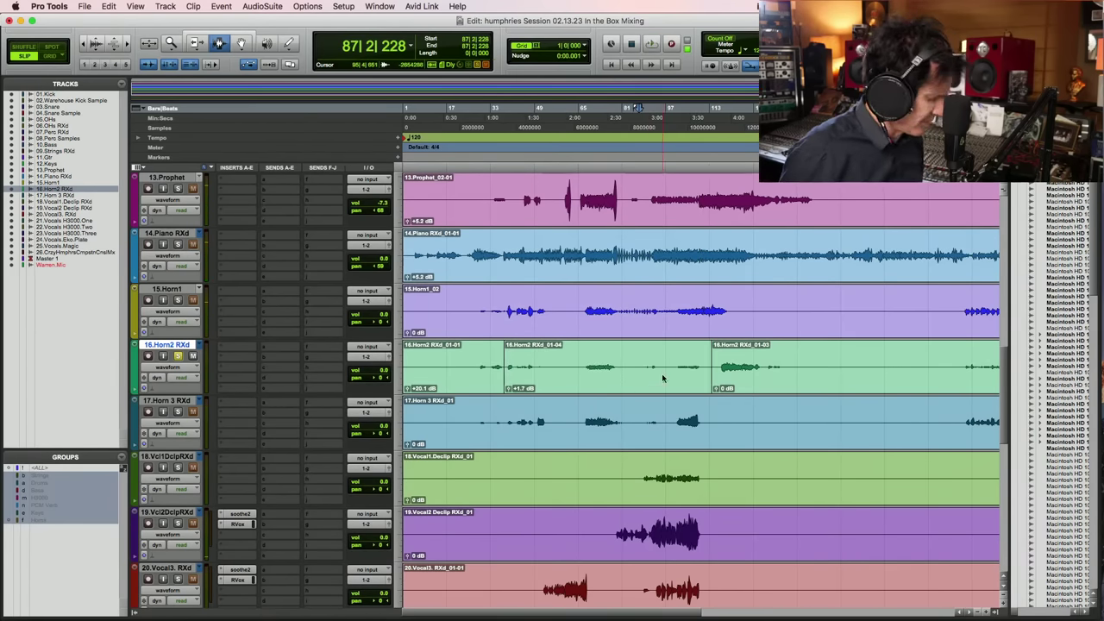
pyautogui.click(656, 388)
pyautogui.click(644, 389)
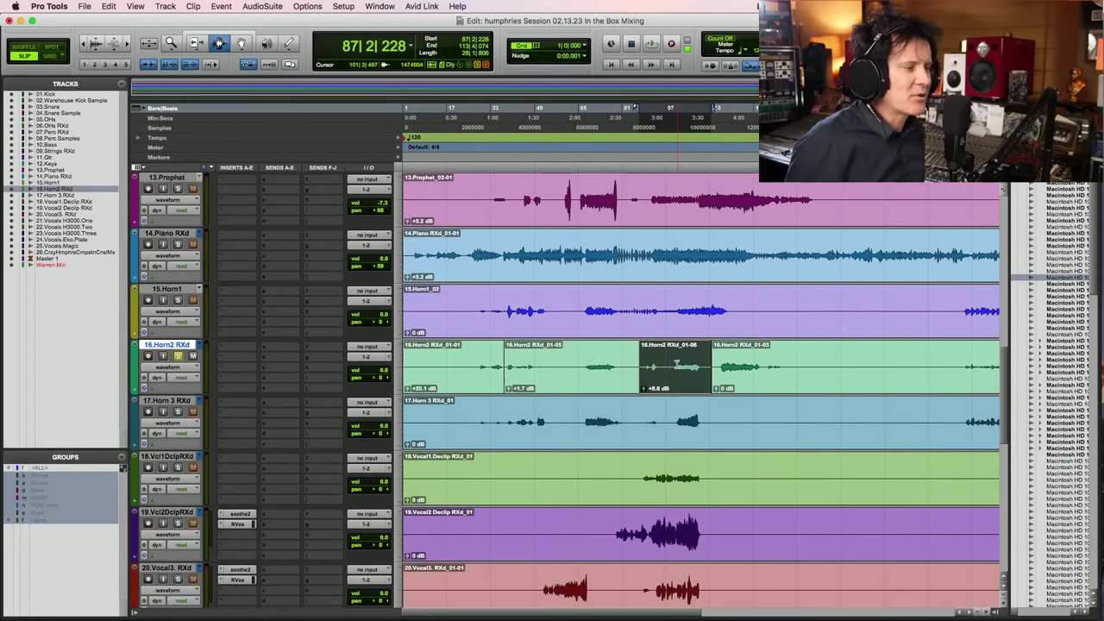
# Split 16.Horn2 again at about bar 99 and set the following clip's gain to +10.3 dB
pyautogui.click(672, 364)
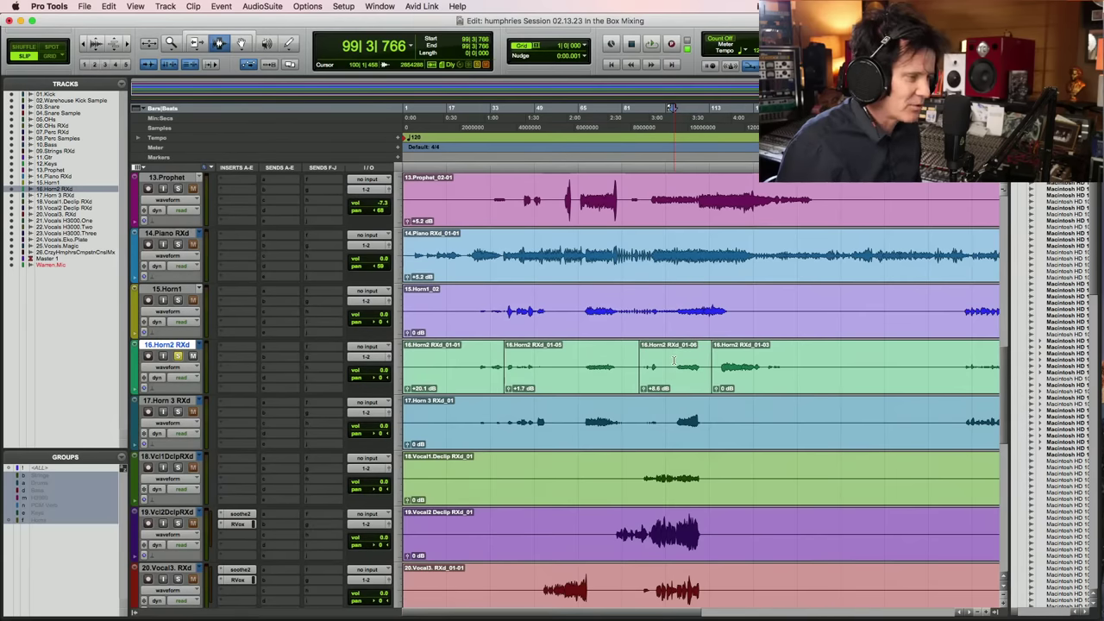
pyautogui.press('super+e')
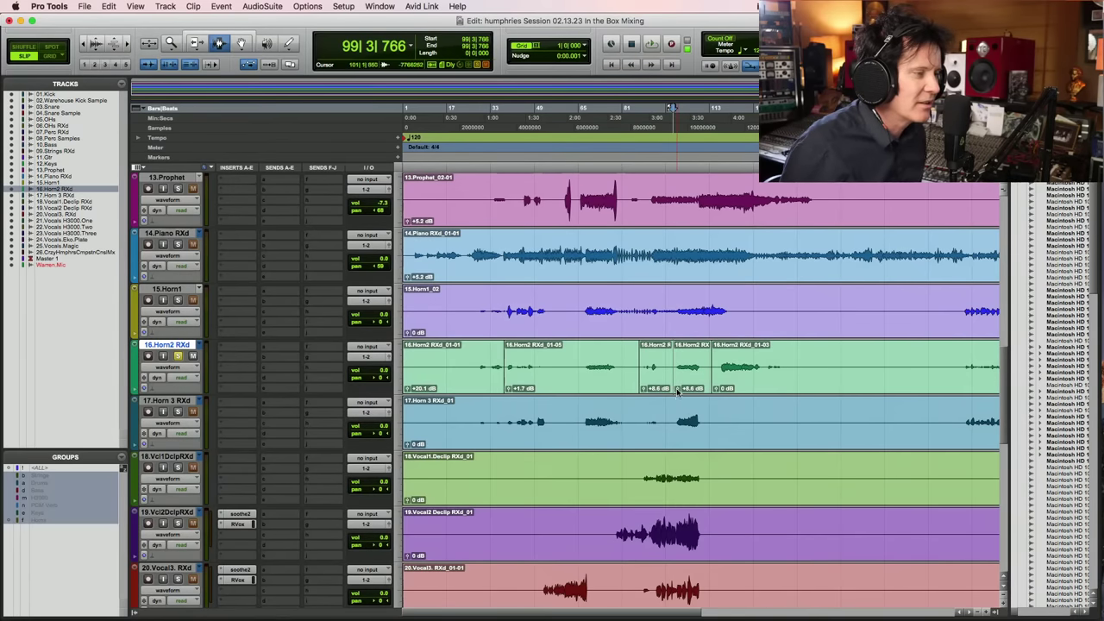
pyautogui.moveTo(677, 390); pyautogui.dragTo(677, 384)
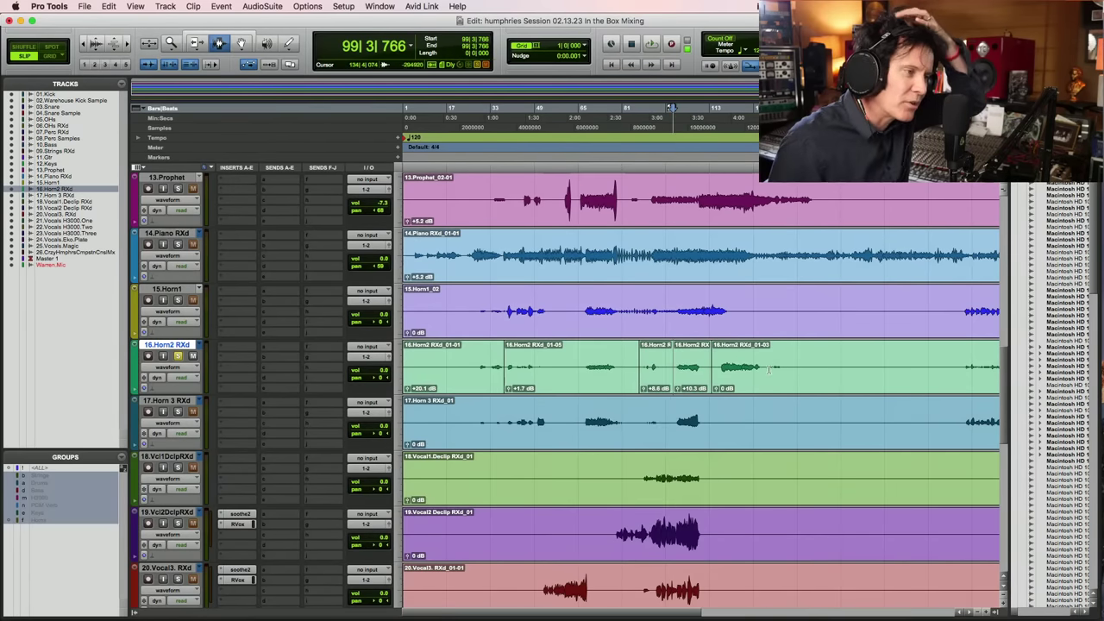
# Separate 16.Horn2 from about bar 133 to 151 into its own clip and raise its clip gain to +6.9 dB
pyautogui.moveTo(767, 367); pyautogui.dragTo(815, 363)
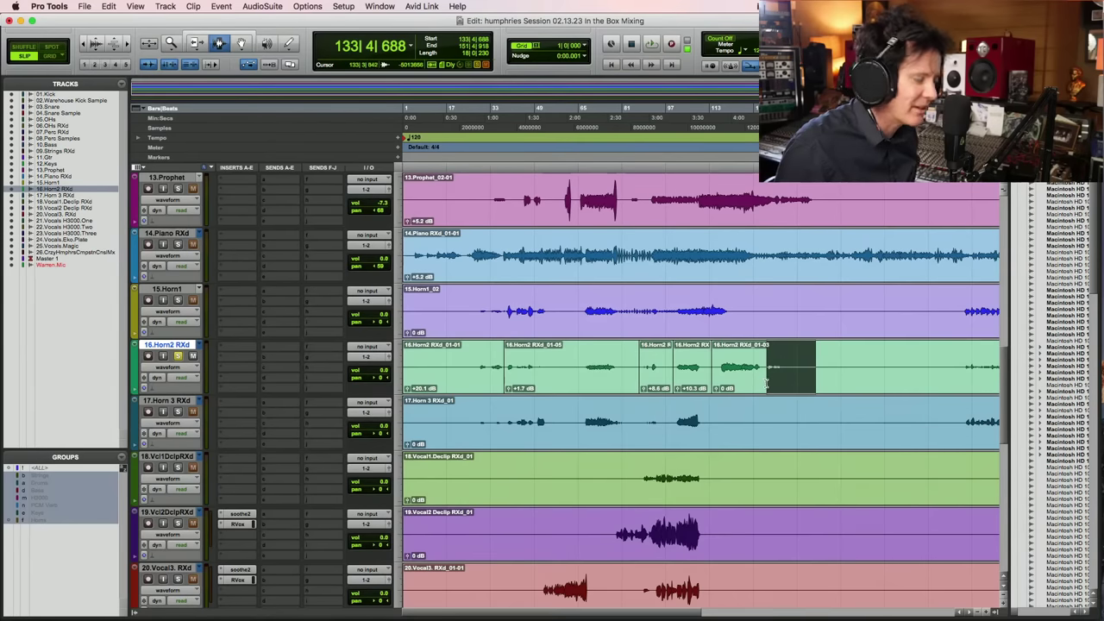
pyautogui.press('super+e')
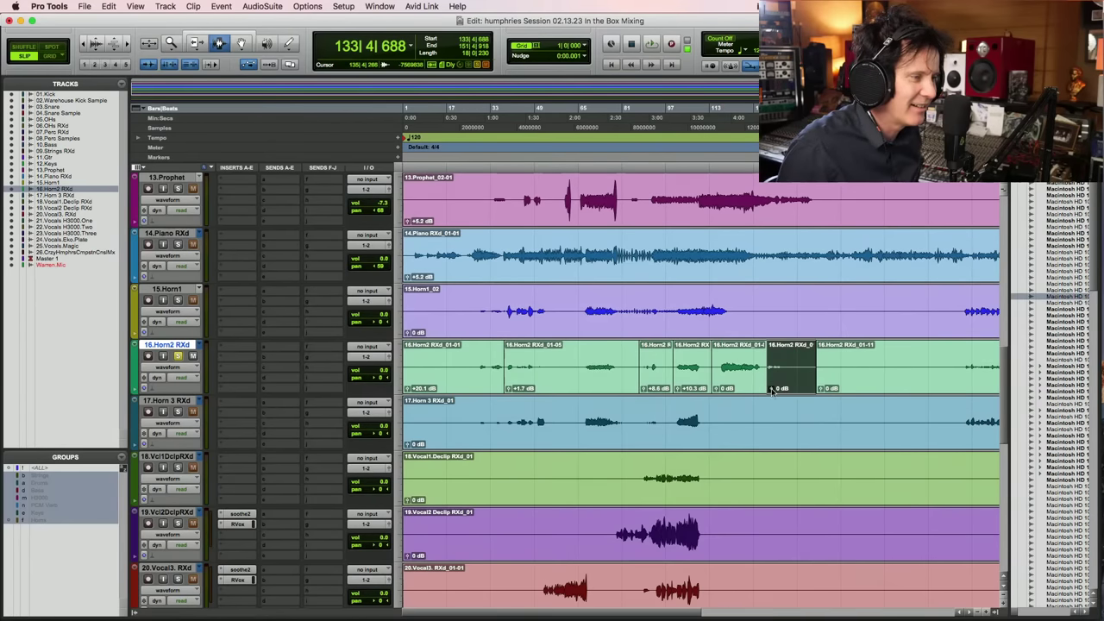
pyautogui.moveTo(772, 391); pyautogui.dragTo(772, 389)
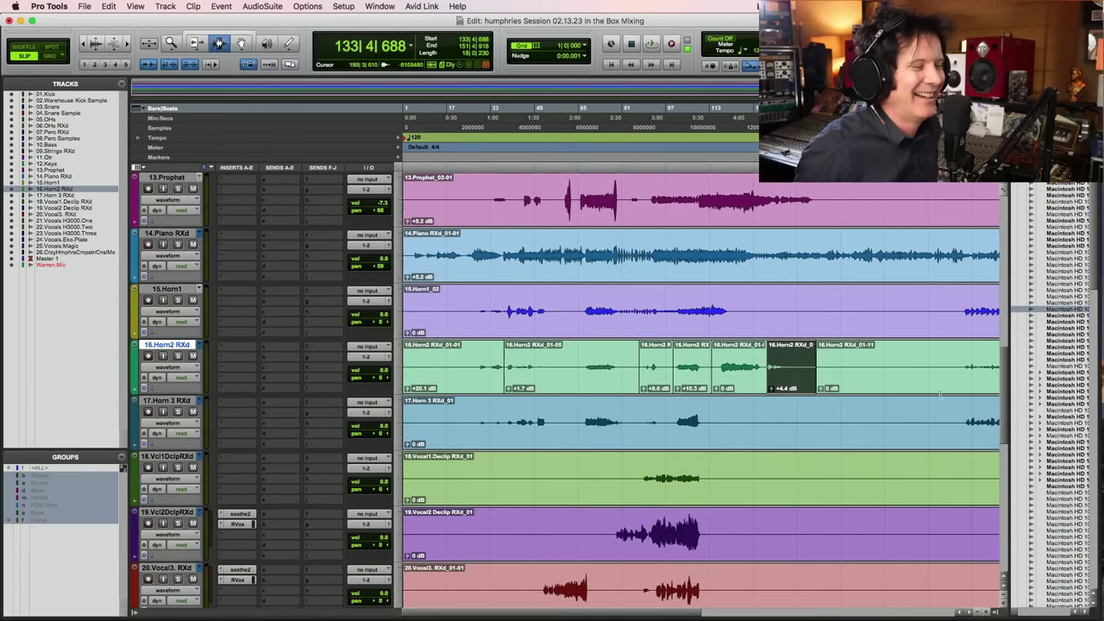
pyautogui.press('F5')
pyautogui.moveTo(749, 367); pyautogui.dragTo(866, 390)
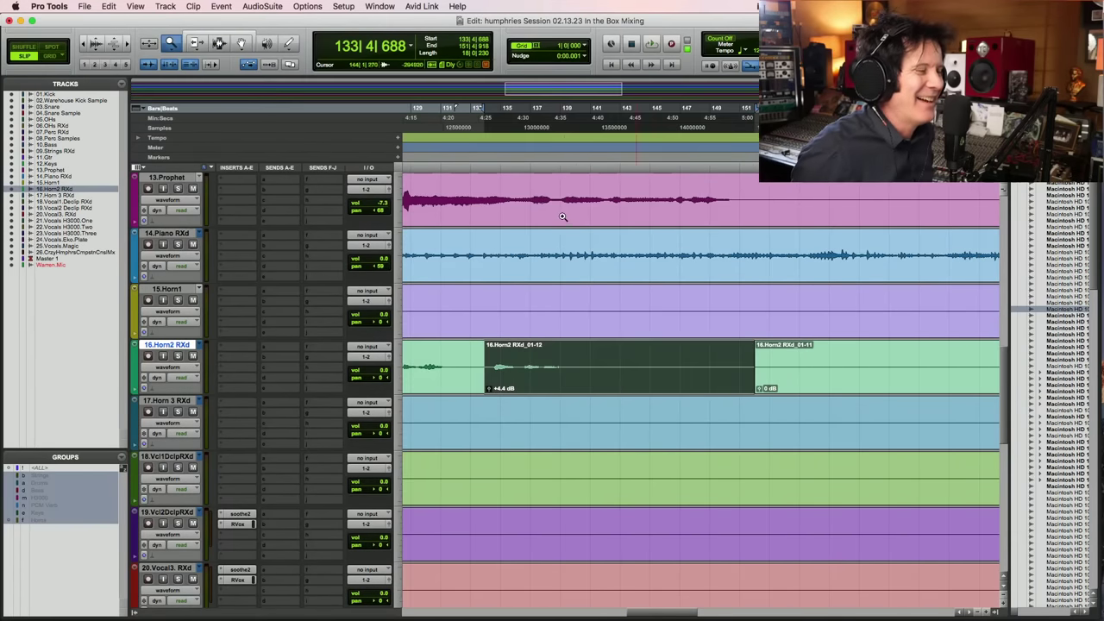
pyautogui.click(488, 389)
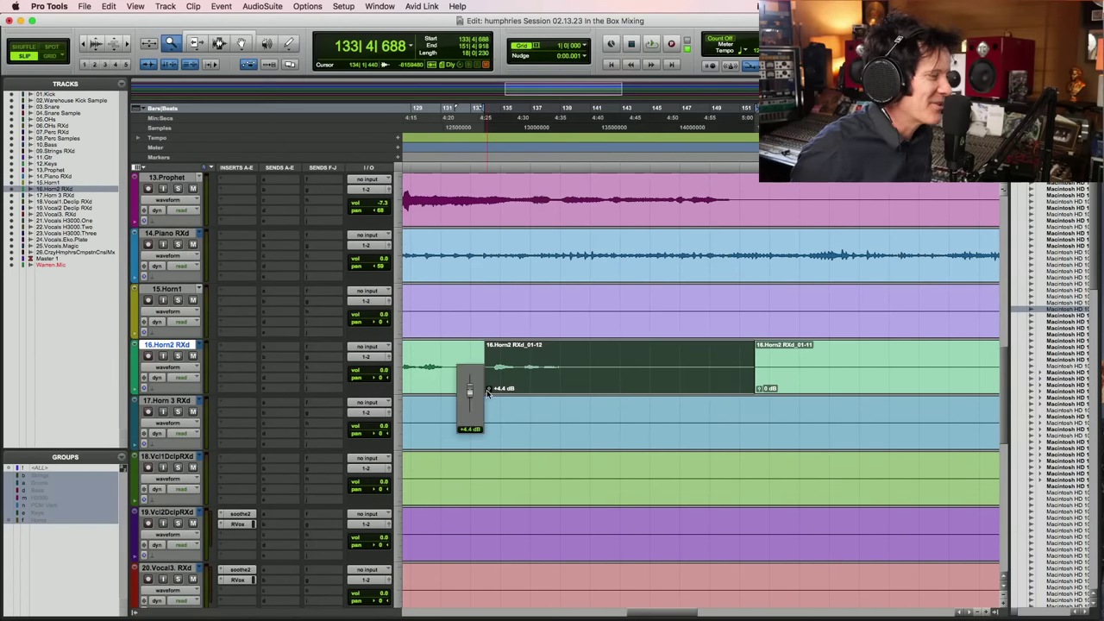
pyautogui.press('F7')
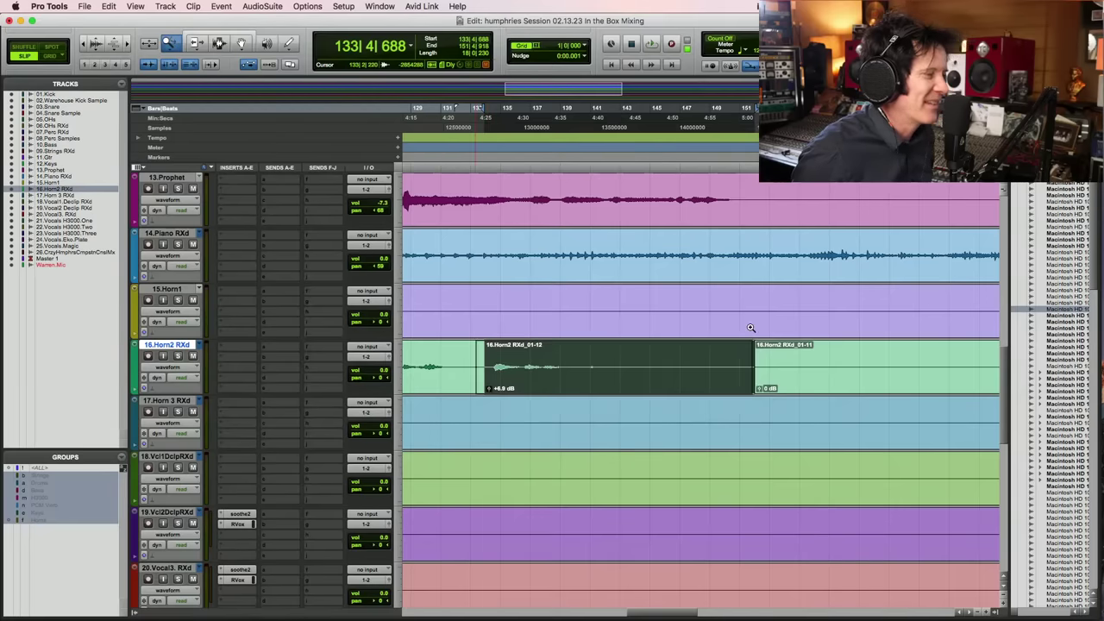
# Split the new 16.Horn2 clip at about bar 136 and set the second part's clip gain to +11.2 dB
pyautogui.press('super+bracketright')
pyautogui.click(503, 371)
pyautogui.press('super+e')
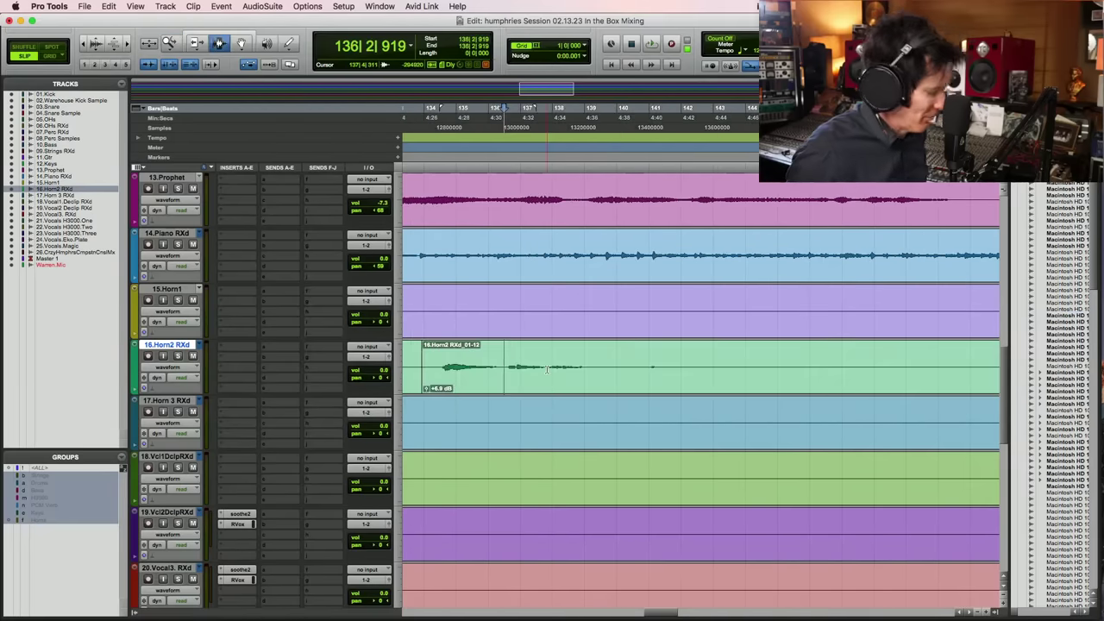
pyautogui.hotkey('shift', 'alt', 'Return')
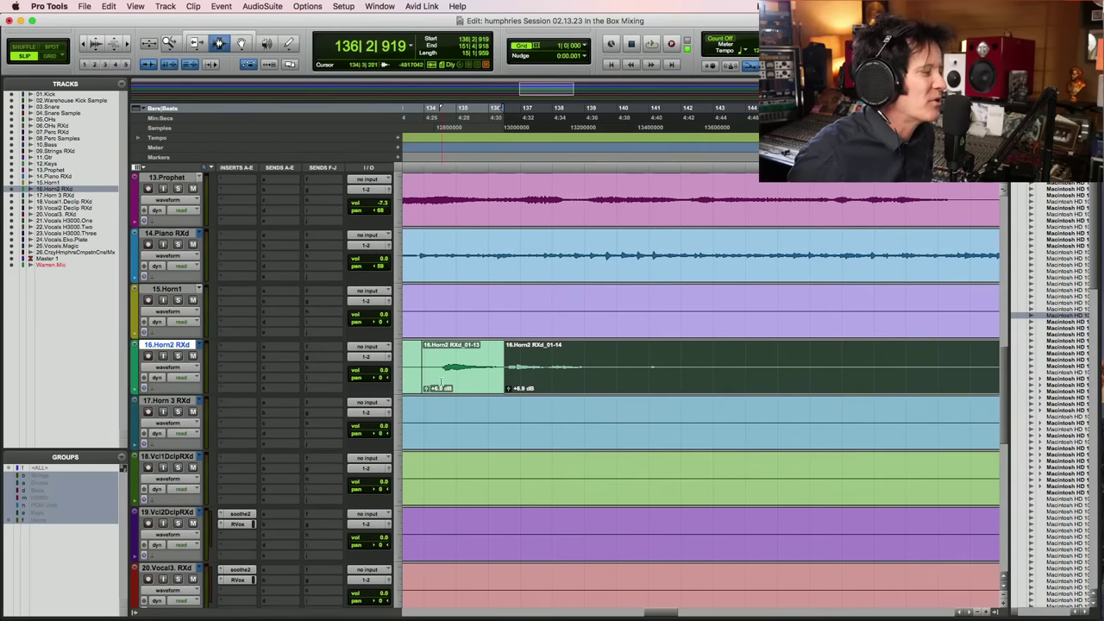
pyautogui.moveTo(507, 390); pyautogui.dragTo(507, 390)
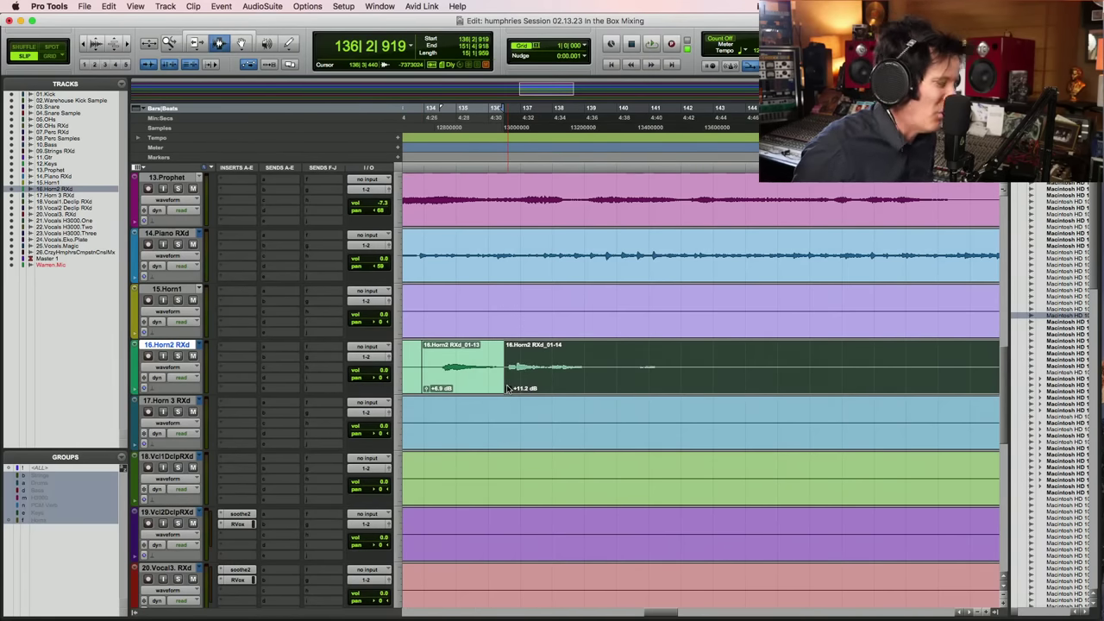
# Separate 15.Horn1 from about bar 27 to 38 into its own clip and raise its clip gain to +6.9 dB
pyautogui.press('r')
pyautogui.press('r')
pyautogui.press('r')
pyautogui.press('r')
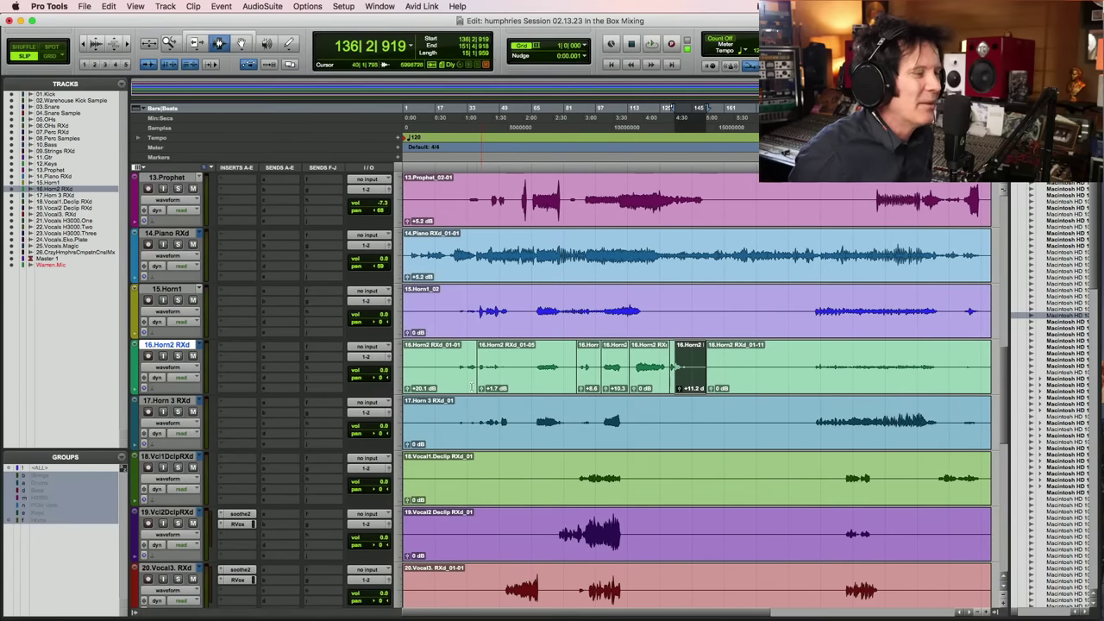
pyautogui.press('t')
pyautogui.press('t')
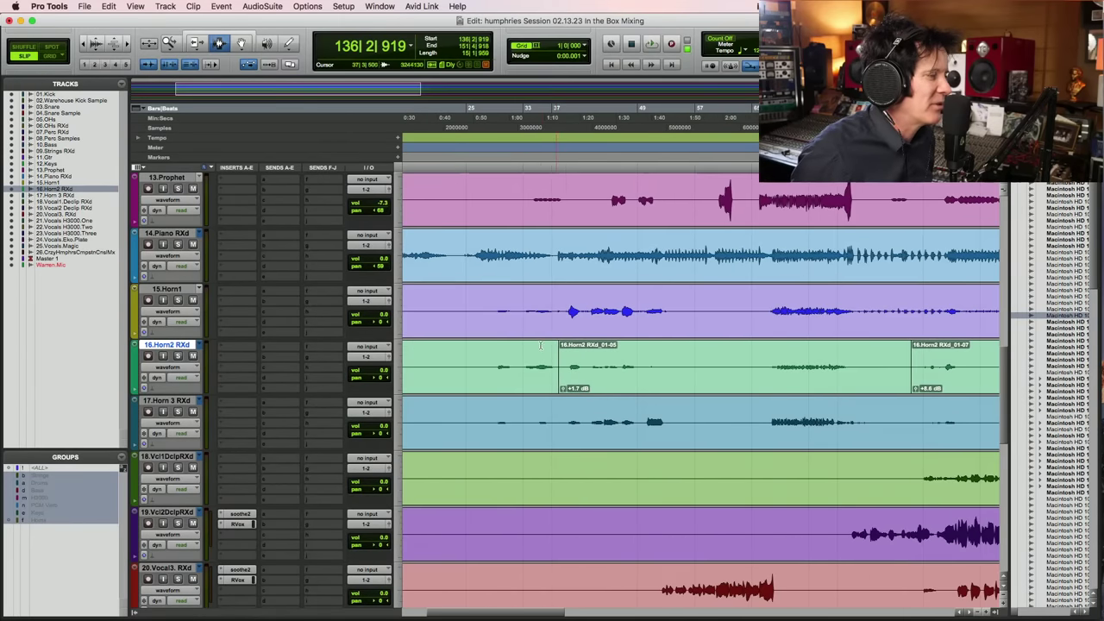
pyautogui.click(488, 365)
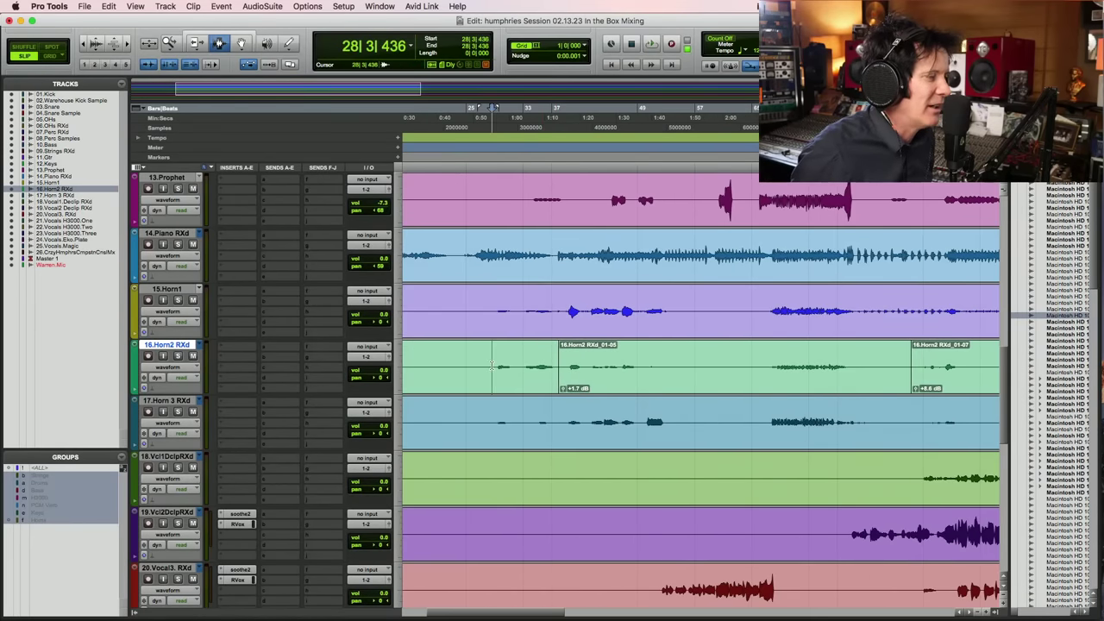
pyautogui.click(486, 313)
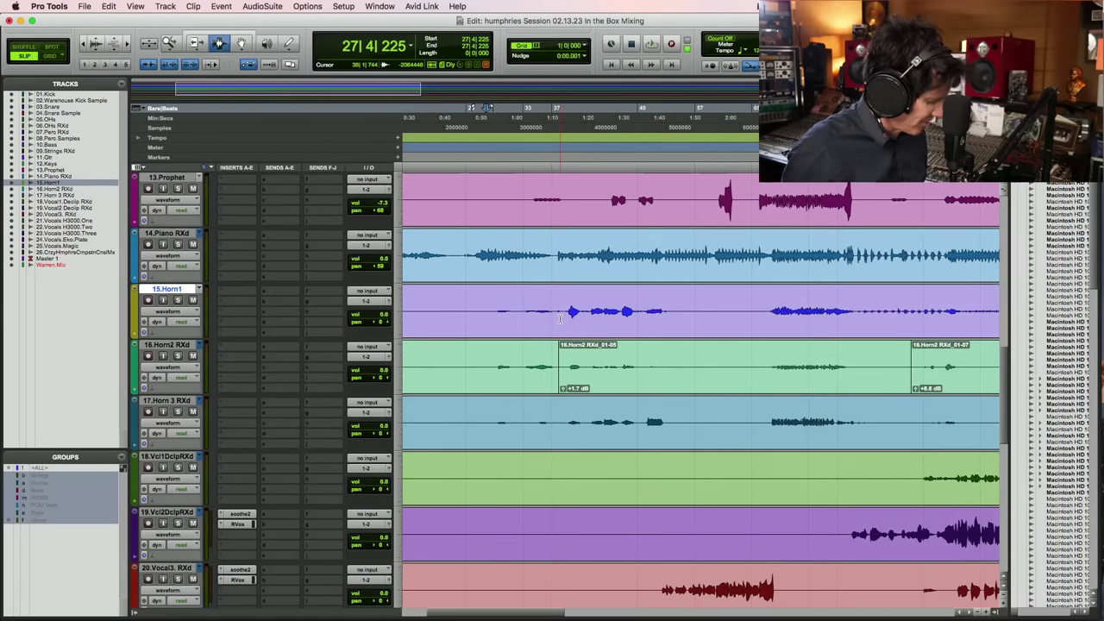
pyautogui.moveTo(487, 315); pyautogui.dragTo(565, 316)
pyautogui.press('b')
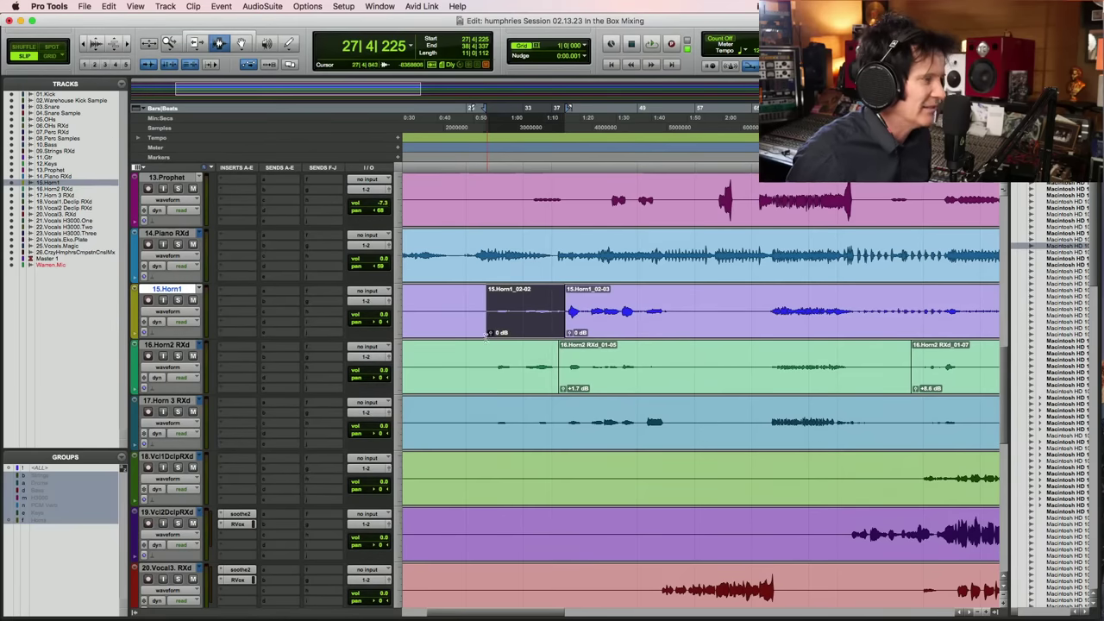
pyautogui.moveTo(491, 335); pyautogui.dragTo(490, 333)
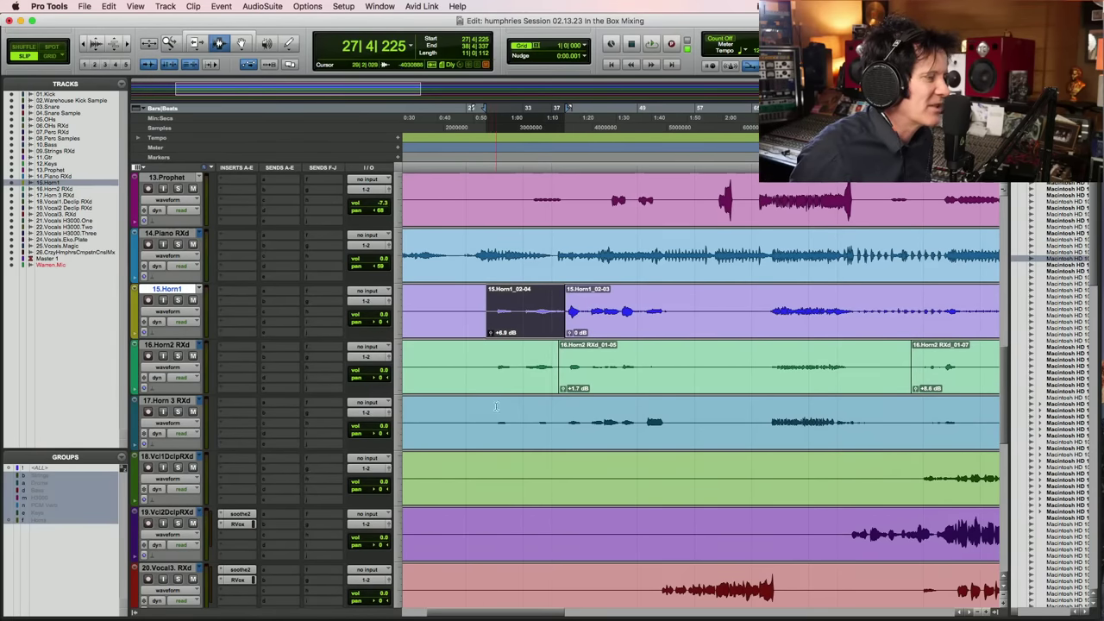
# Separate 17.Horn 3 from about bar 27 to 38 into its own clip and raise its clip gain to +11.2 dB
pyautogui.moveTo(487, 422); pyautogui.dragTo(565, 429)
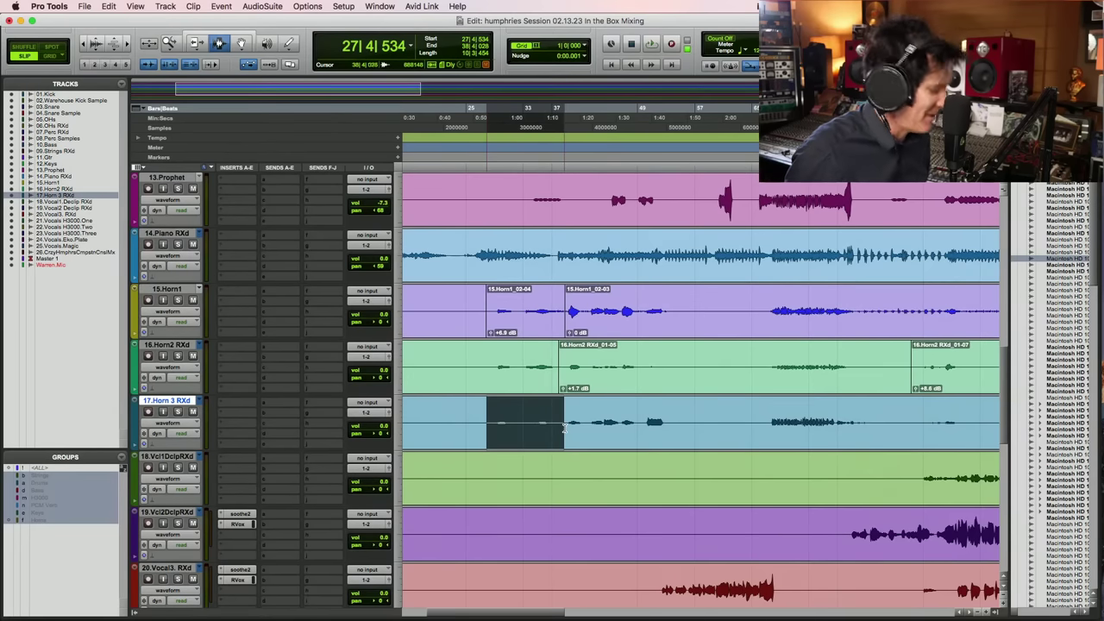
pyautogui.press('super+e')
pyautogui.moveTo(492, 446); pyautogui.dragTo(494, 406)
# Split the opening 16.Horn2 clip at about bar 28 and set the second part's clip gain to +24.0 dB
pyautogui.click(493, 377)
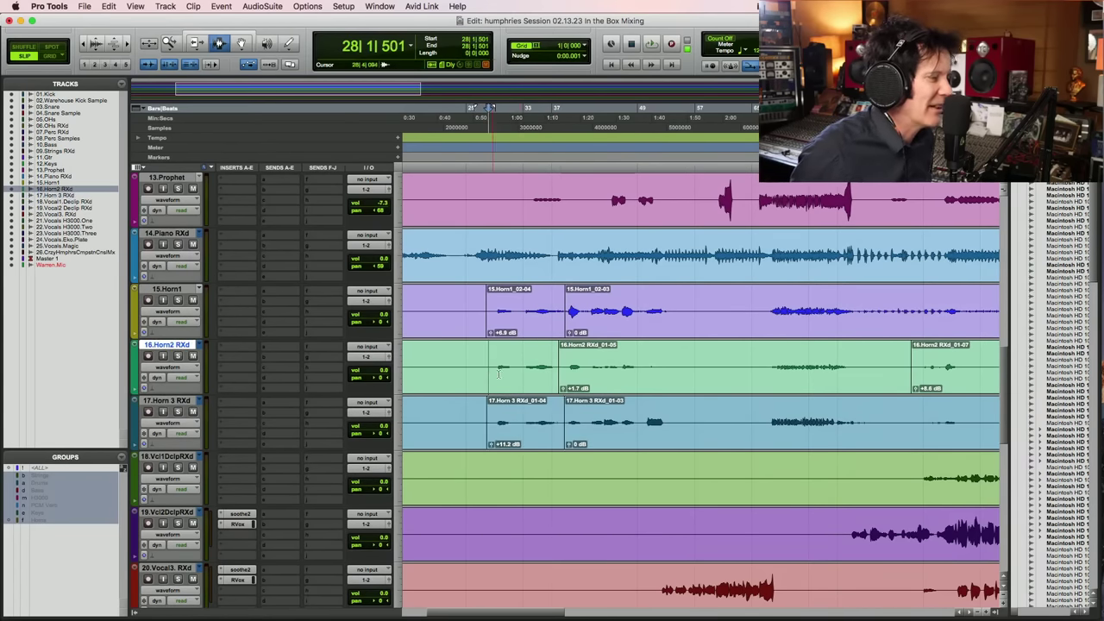
pyautogui.press('super+e')
pyautogui.click(545, 389)
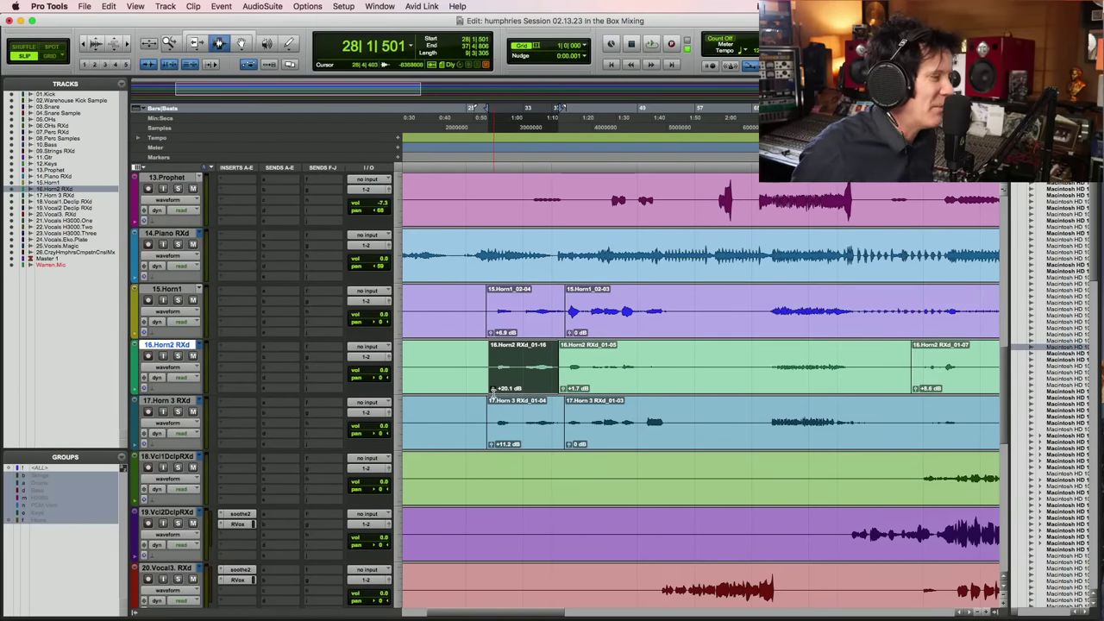
pyautogui.moveTo(494, 388); pyautogui.dragTo(509, 388)
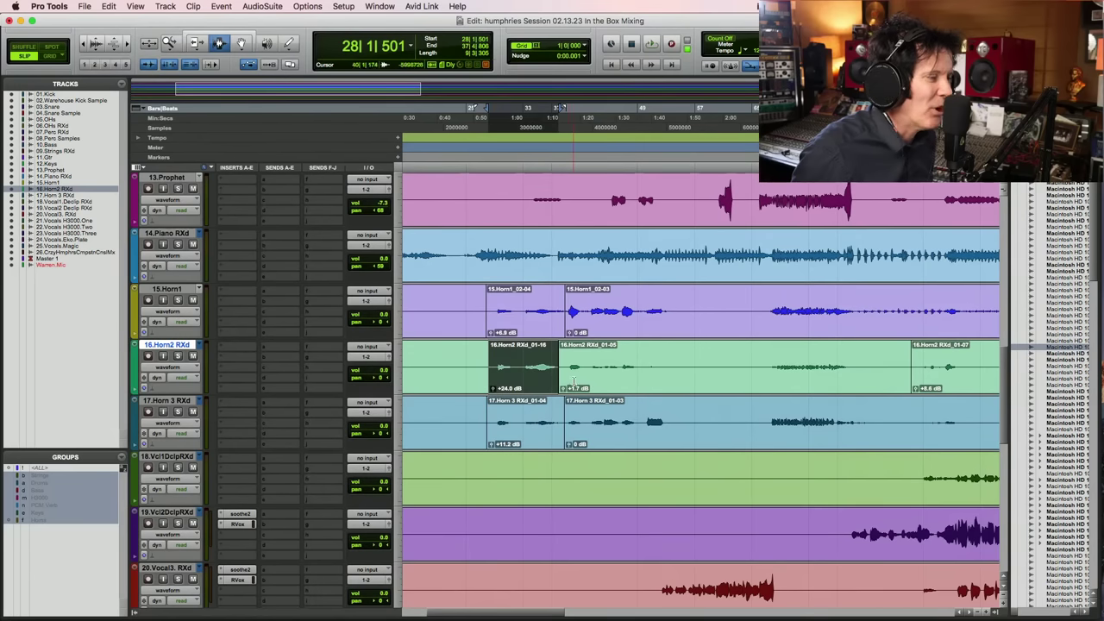
# Separate 16.Horn2 from about bar 39 to 53 into its own clip and set its clip gain to +5.2 dB
pyautogui.moveTo(567, 367); pyautogui.dragTo(669, 367)
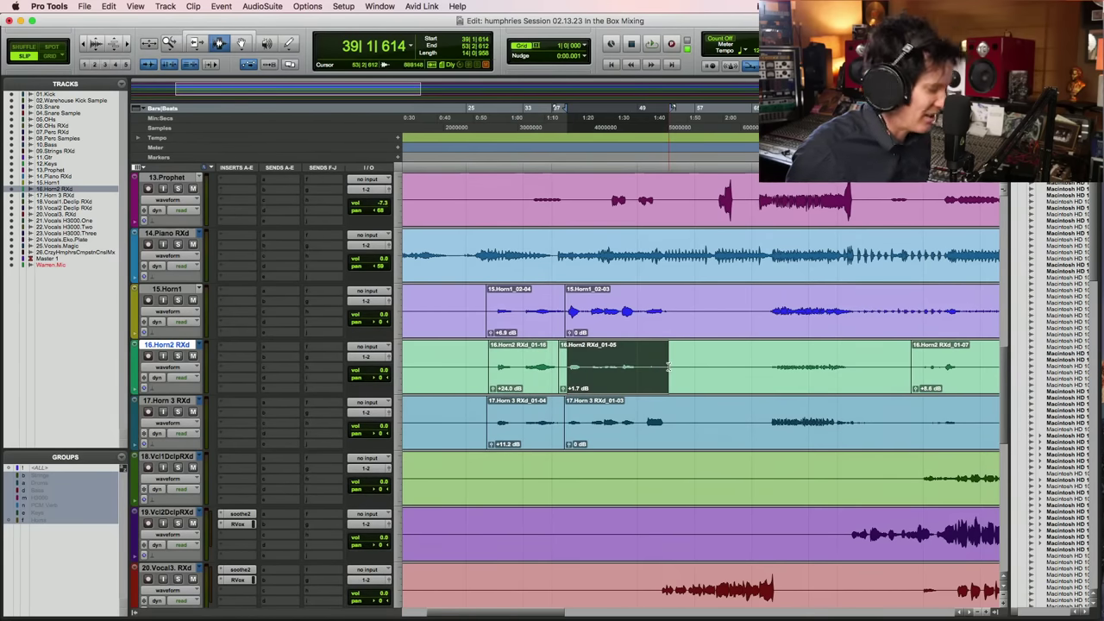
pyautogui.press('super+e')
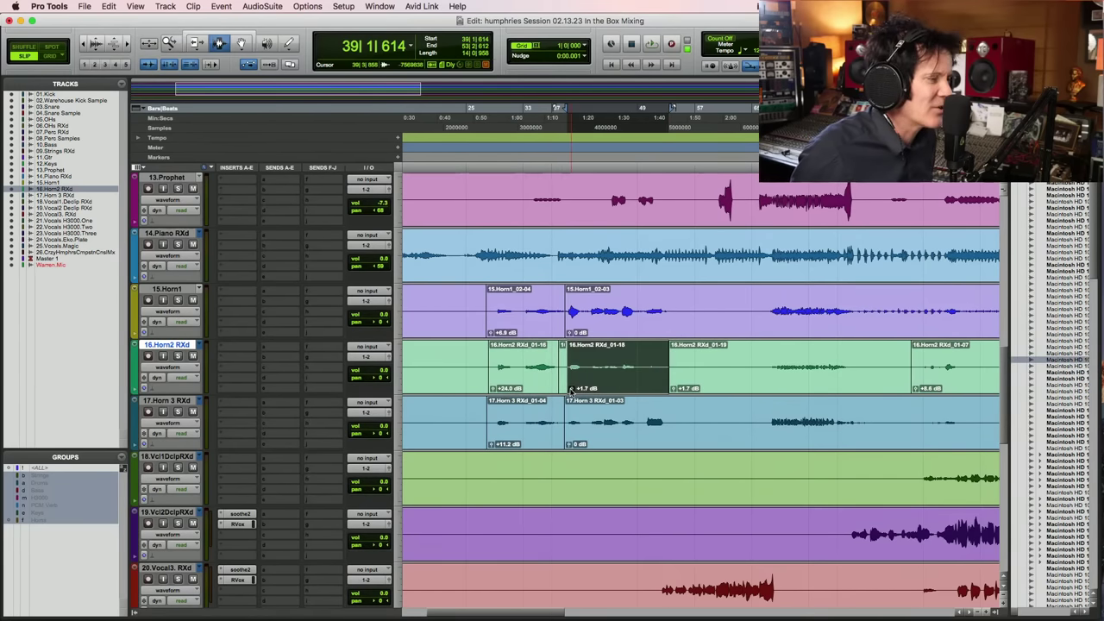
pyautogui.moveTo(573, 390); pyautogui.dragTo(574, 383)
# Split that 16.Horn2 clip at about bar 42 and set the second part's clip gain to +10.3 dB
pyautogui.click(590, 369)
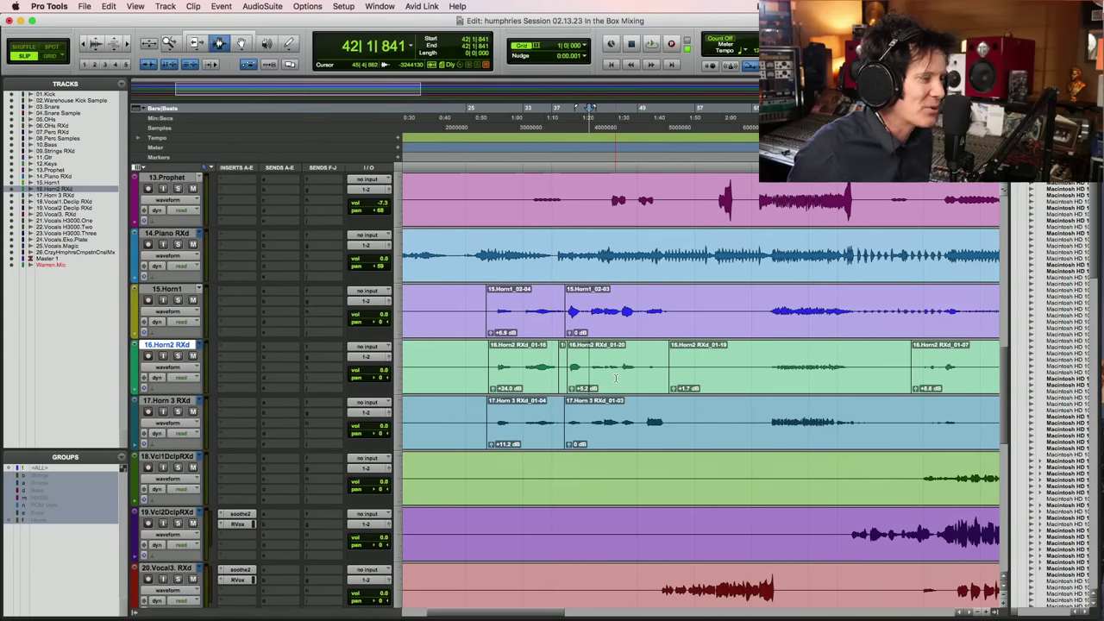
pyautogui.press('super+e')
pyautogui.click(590, 386)
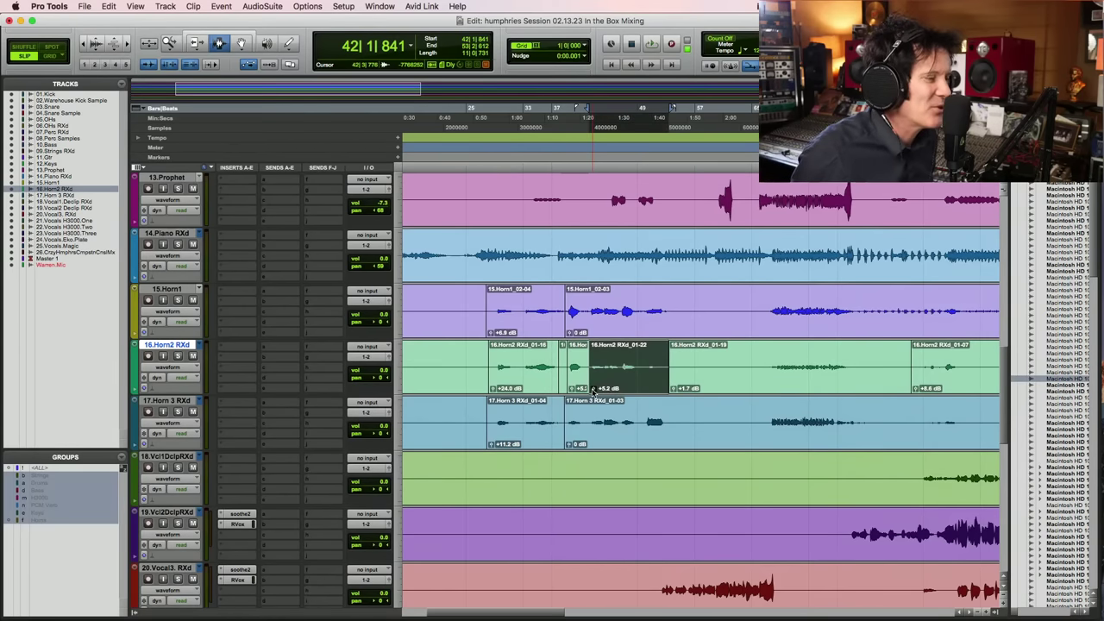
pyautogui.moveTo(590, 388); pyautogui.dragTo(592, 390)
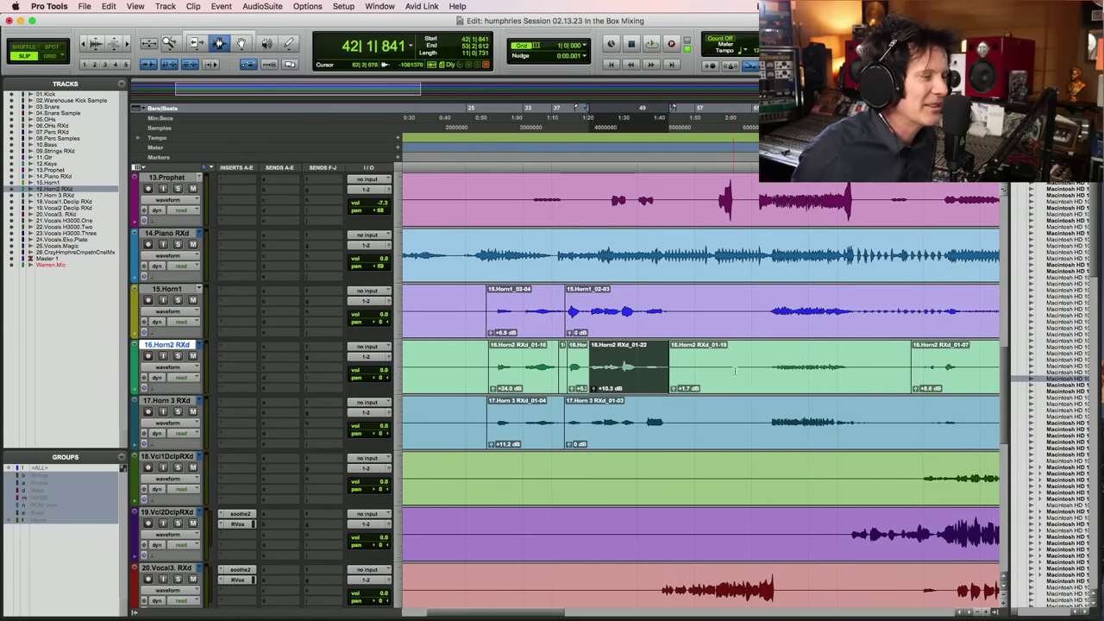
# Separate 16.Horn2 from about bar 65 to 82 into its own clip and set its clip gain to +6.0 dB
pyautogui.moveTo(756, 371); pyautogui.dragTo(877, 373)
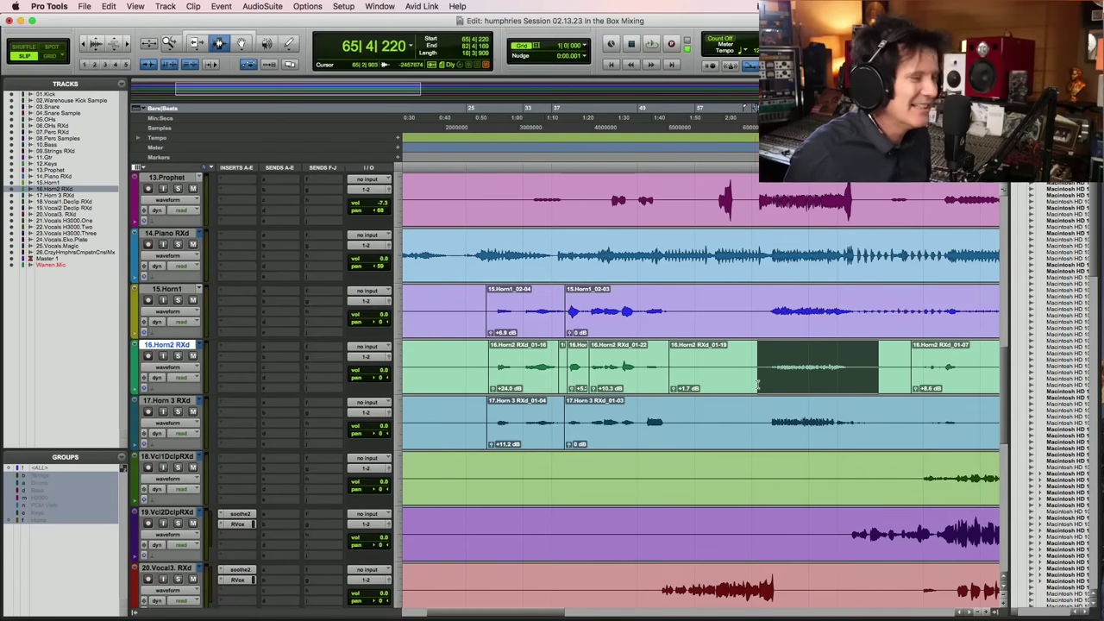
pyautogui.press('super+e')
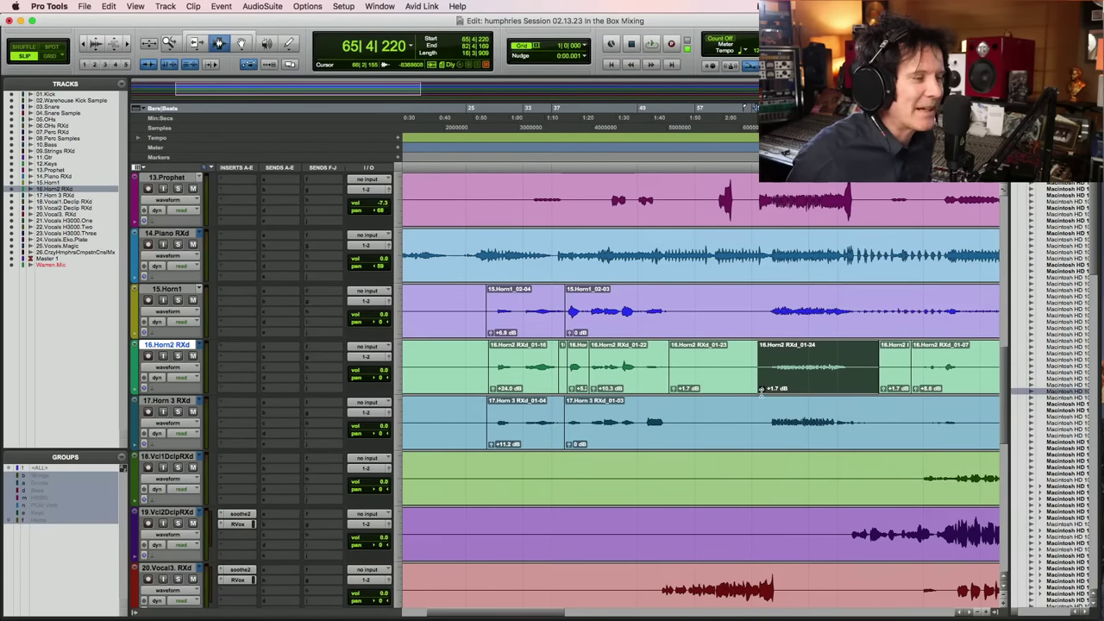
pyautogui.moveTo(761, 389); pyautogui.dragTo(763, 389)
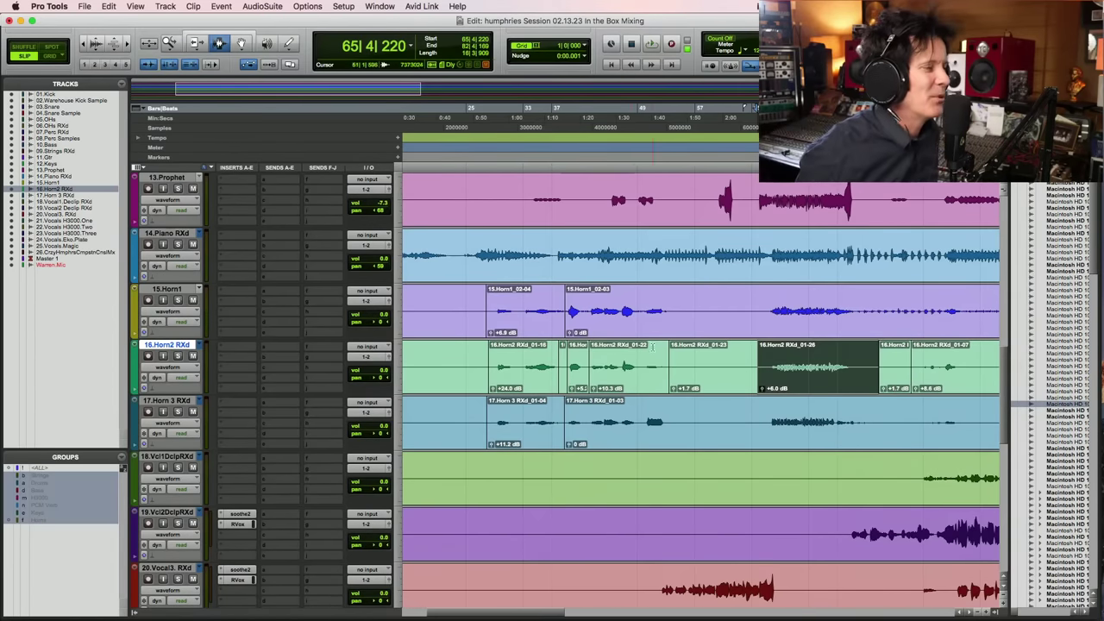
# Audition the adjusted horn clips from about bar 26 and replay them from about bar 32
pyautogui.click(477, 302)
pyautogui.press('space')
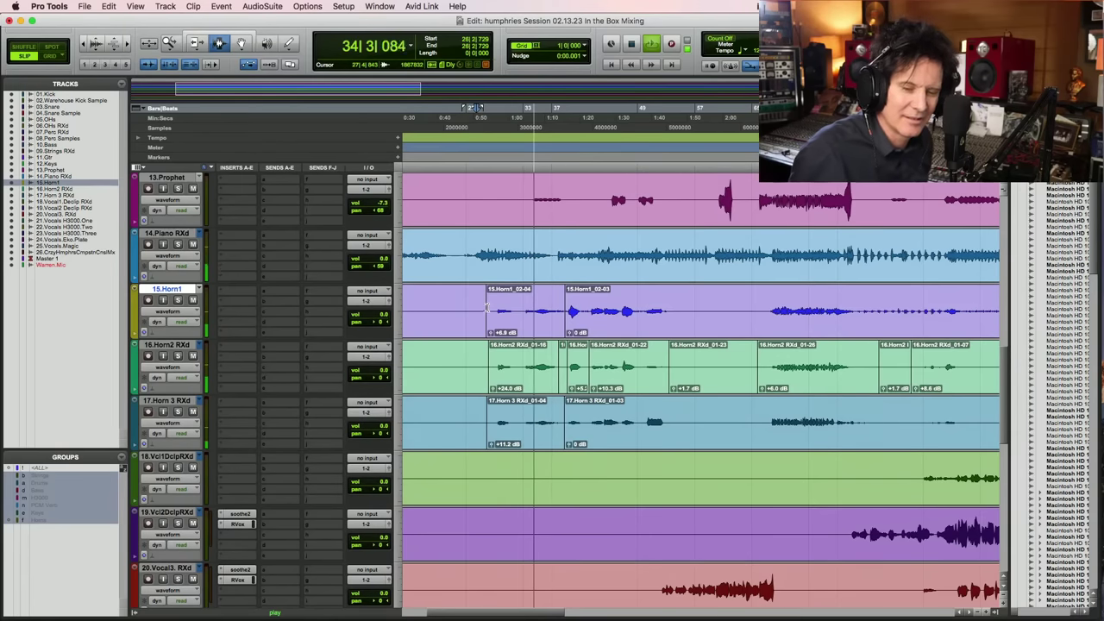
pyautogui.press('space')
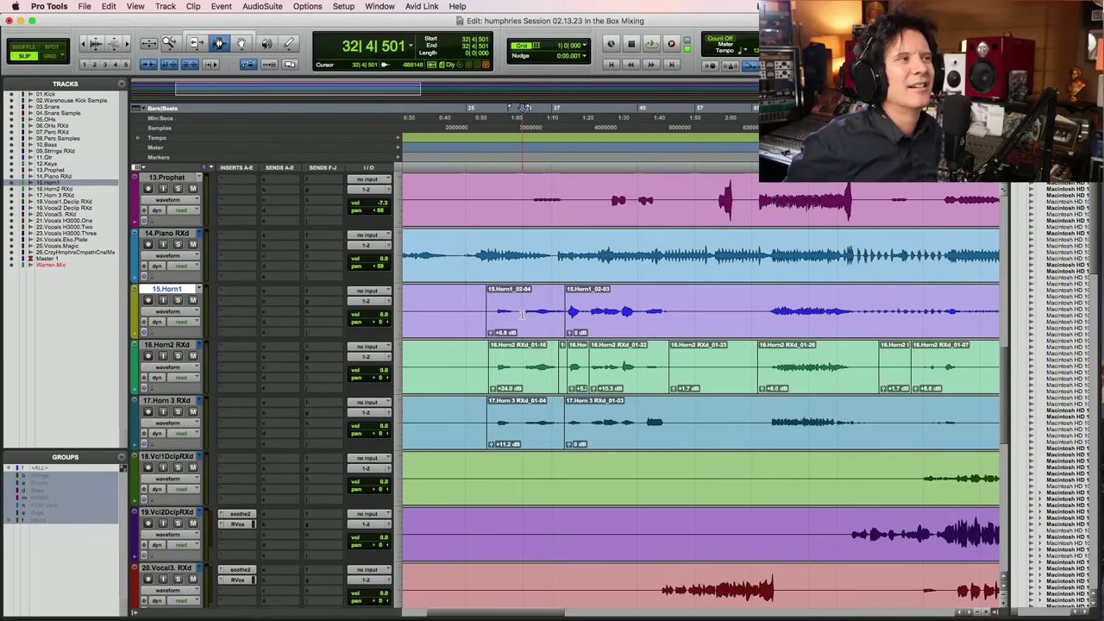
pyautogui.press('space')
pyautogui.press('space')
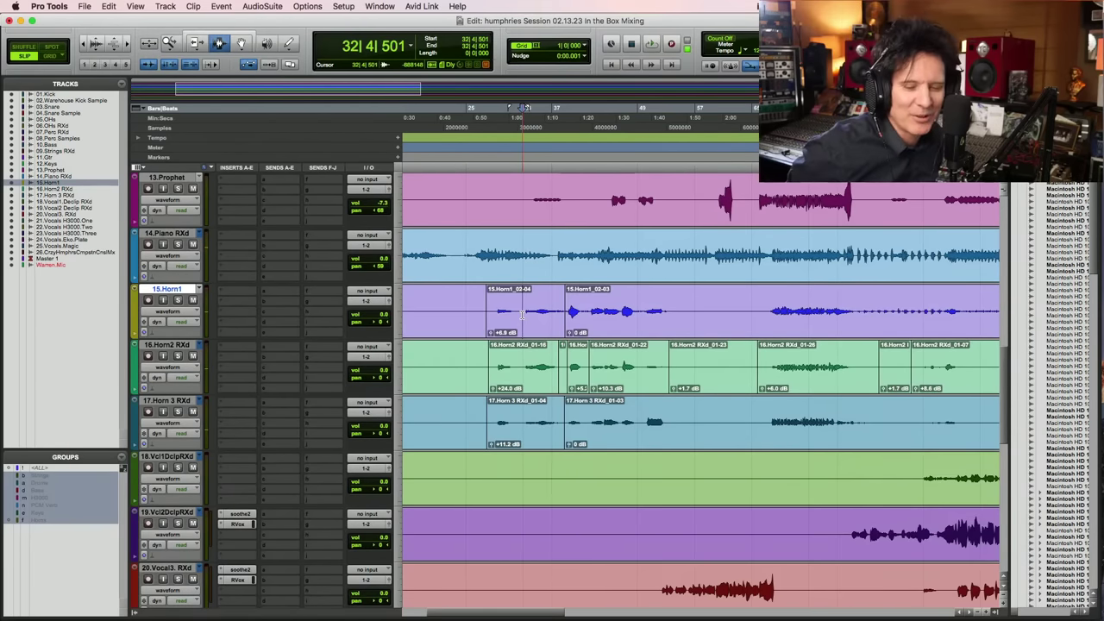
pyautogui.press('space')
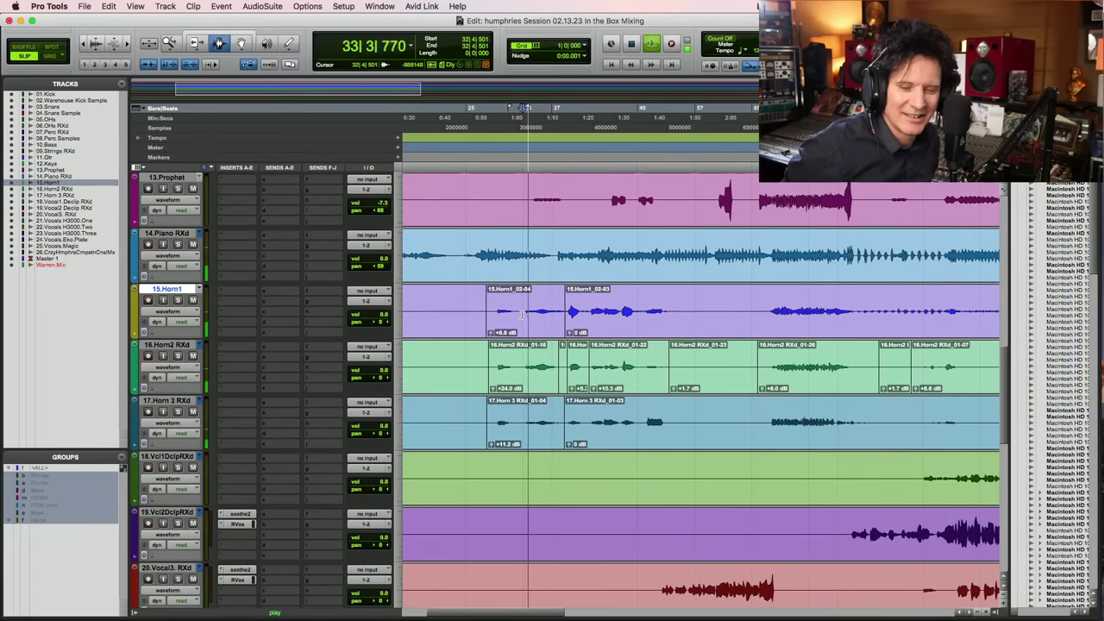
pyautogui.press('space')
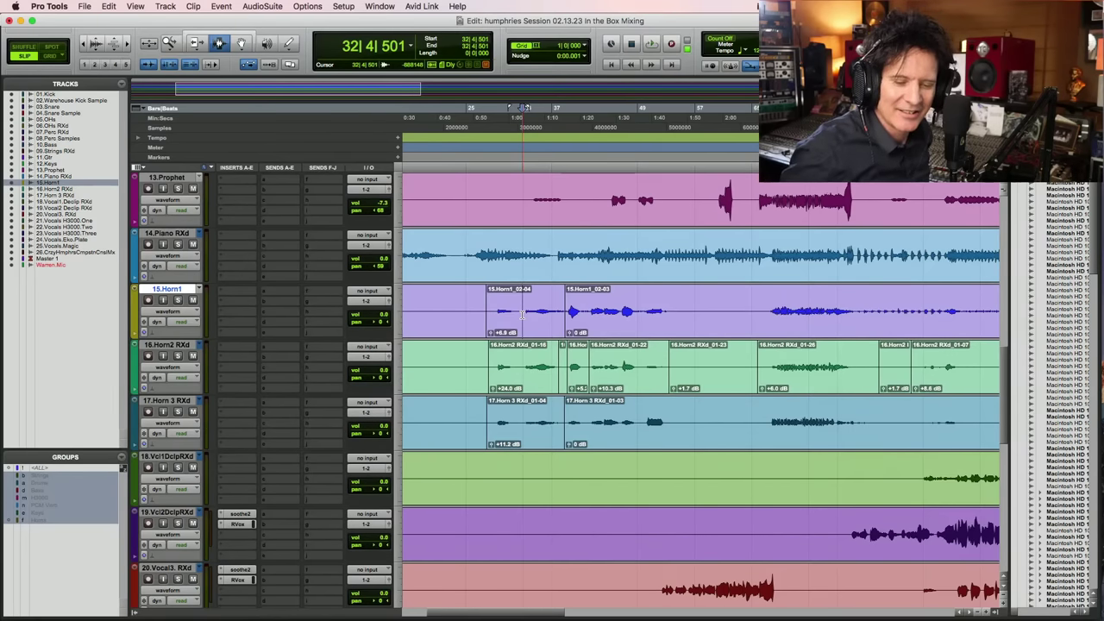
# Play the horns through the clip boundaries around bars 33 to 39 to check their level changes, and stop playback
pyautogui.press('space')
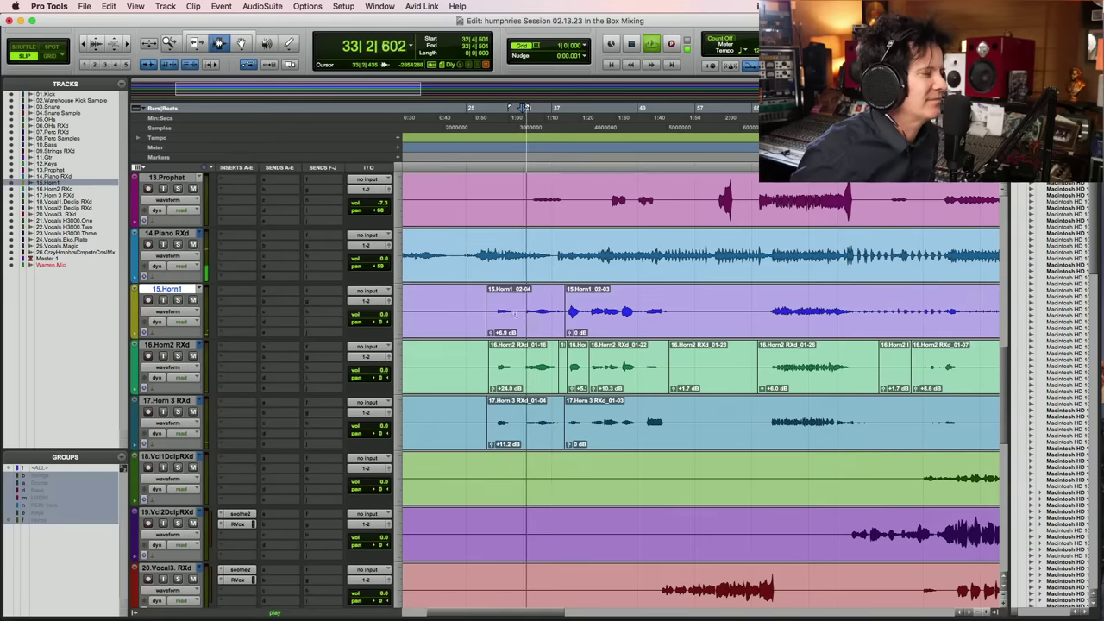
pyautogui.press('F5')
pyautogui.moveTo(633, 294); pyautogui.dragTo(479, 309)
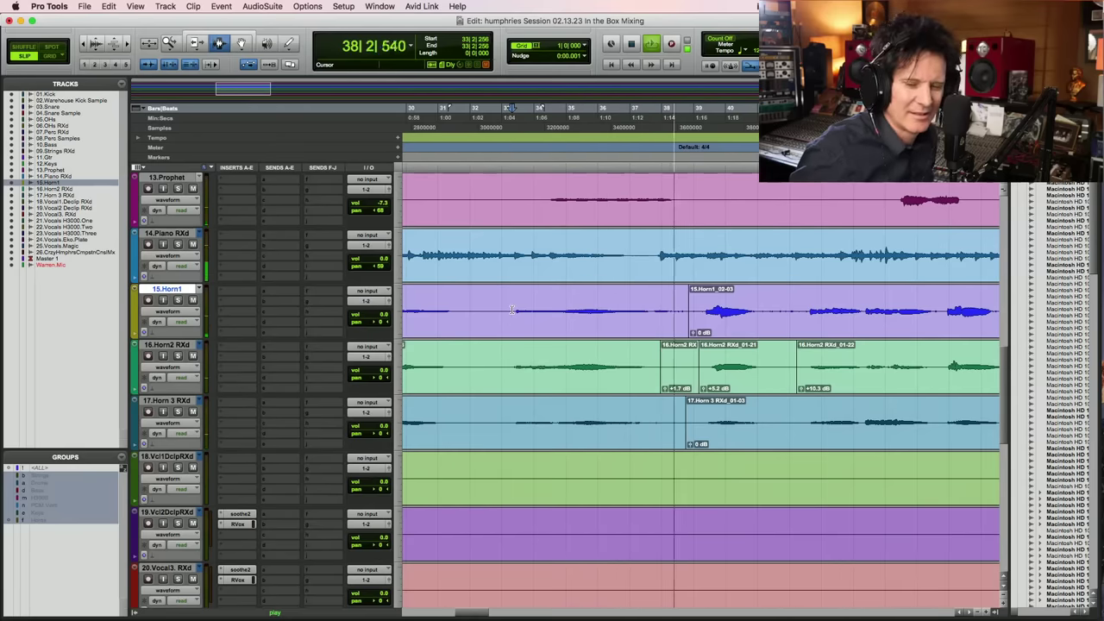
pyautogui.press('space')
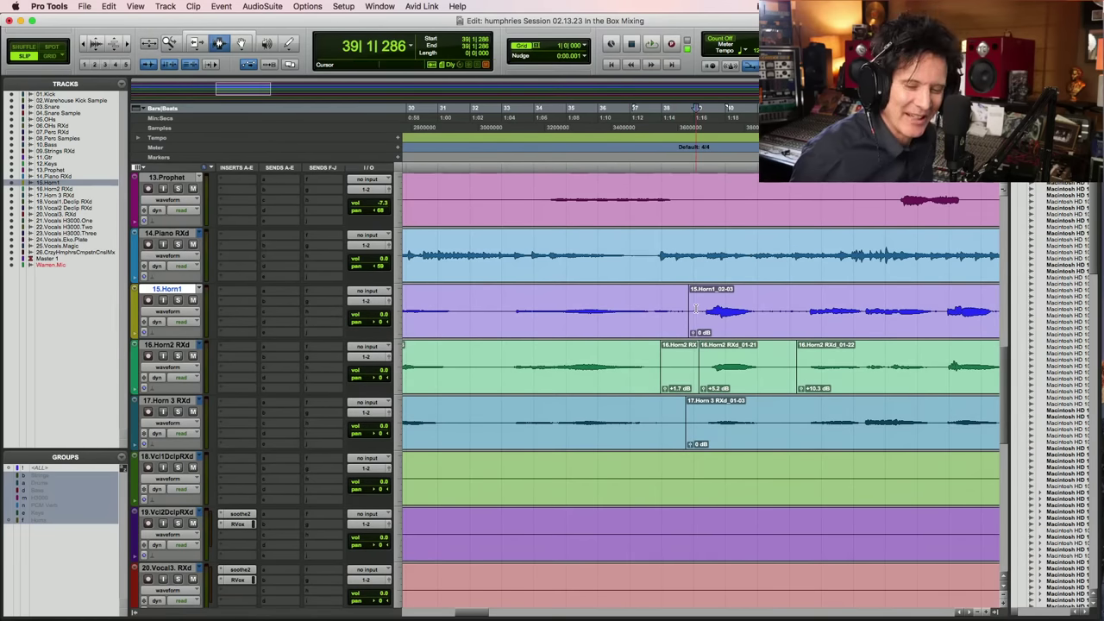
# Play the horns from about bar 39, and extend the earlier 15.Horn1 clip's end to just before the note at about 39|2|533
pyautogui.press('space')
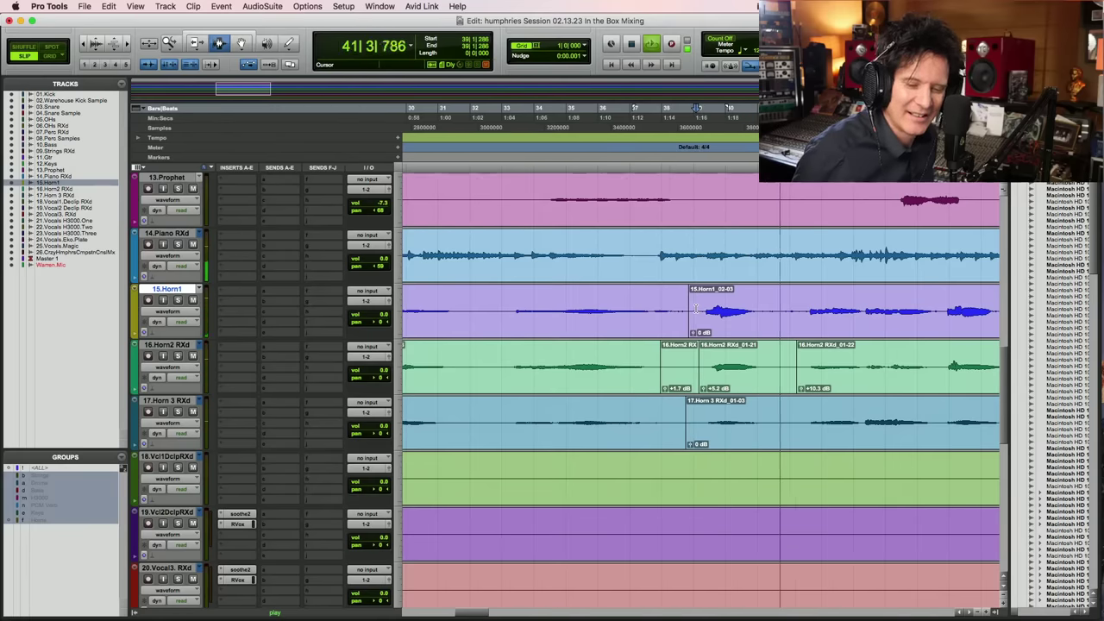
pyautogui.press('space')
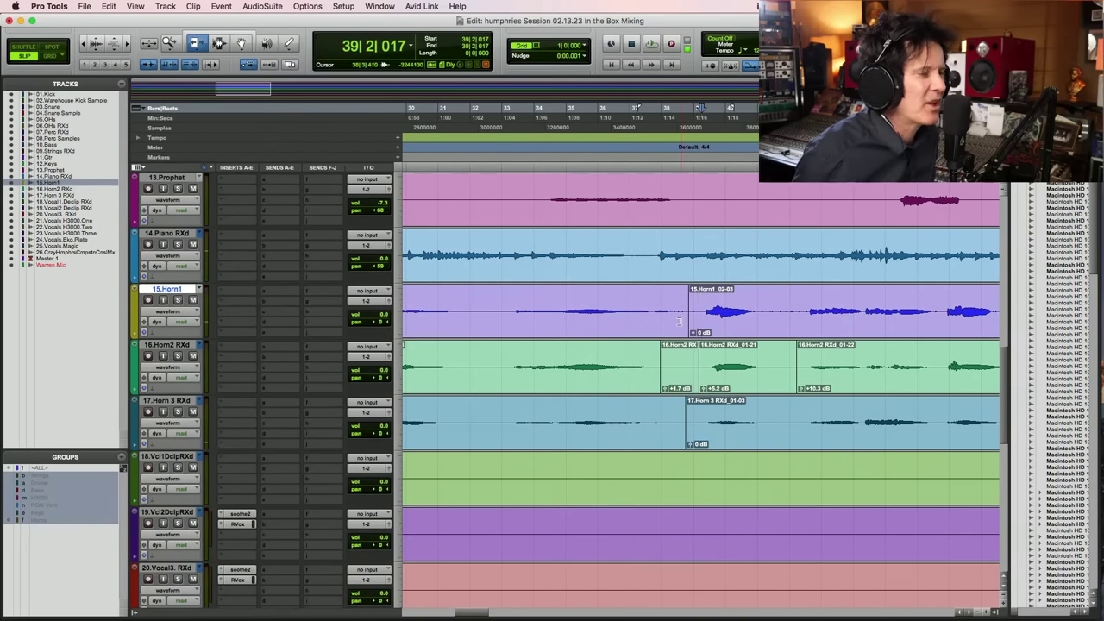
pyautogui.click(680, 320)
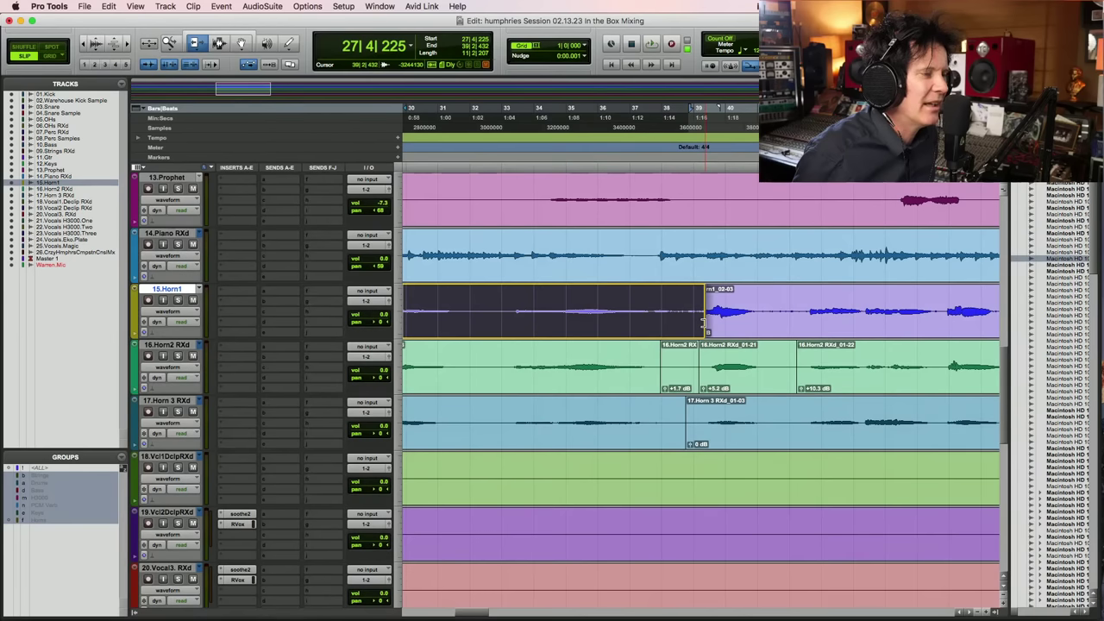
pyautogui.scroll(3, 703, 323)
pyautogui.moveTo(604, 320); pyautogui.dragTo(617, 321)
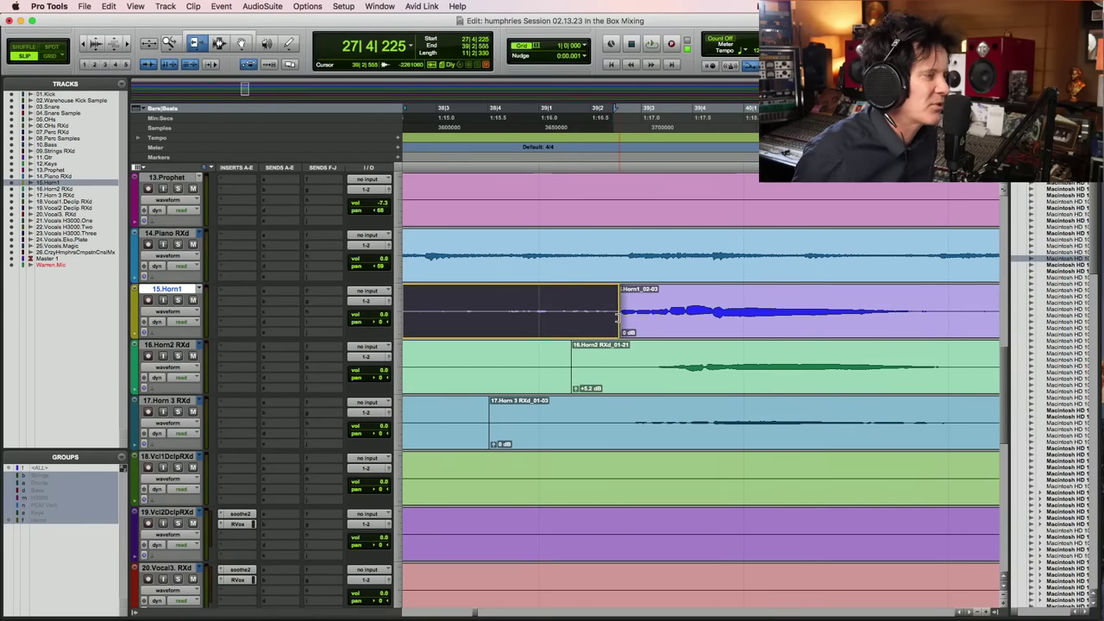
pyautogui.scroll(-4, 569, 317)
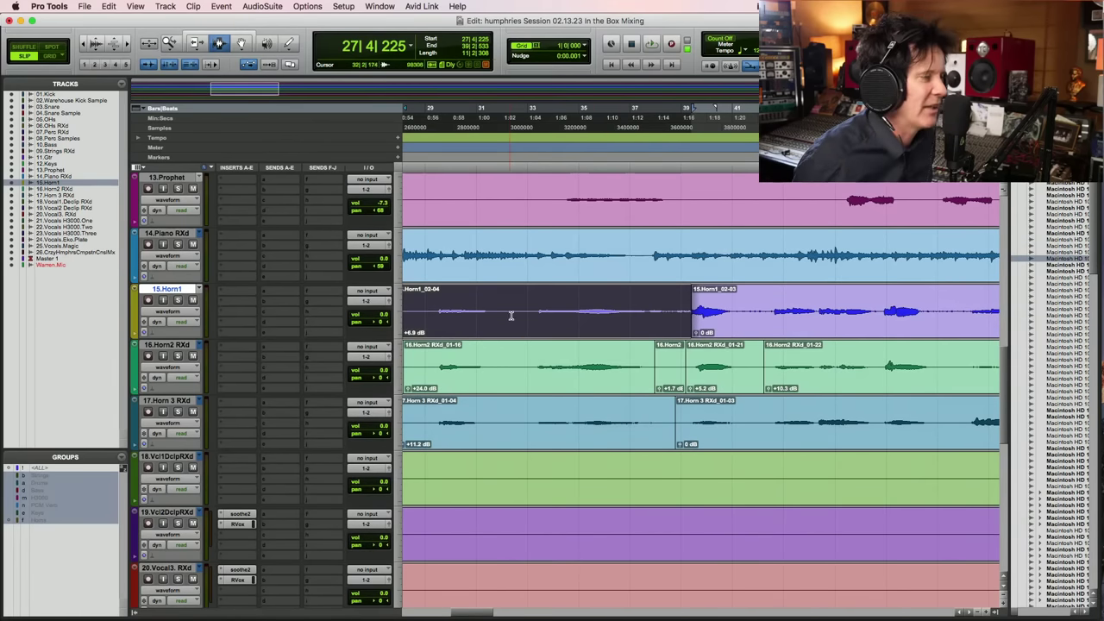
# Play the horns from about bar 33 toward the moved 15.Horn1 clip boundary to check the level transition
pyautogui.click(537, 312)
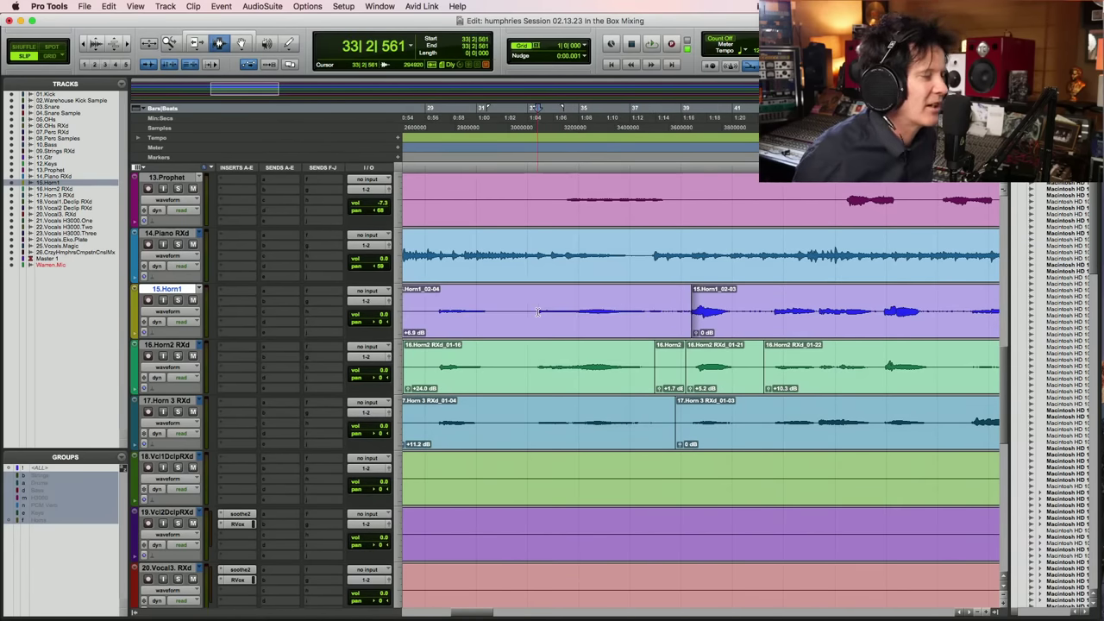
pyautogui.press('space')
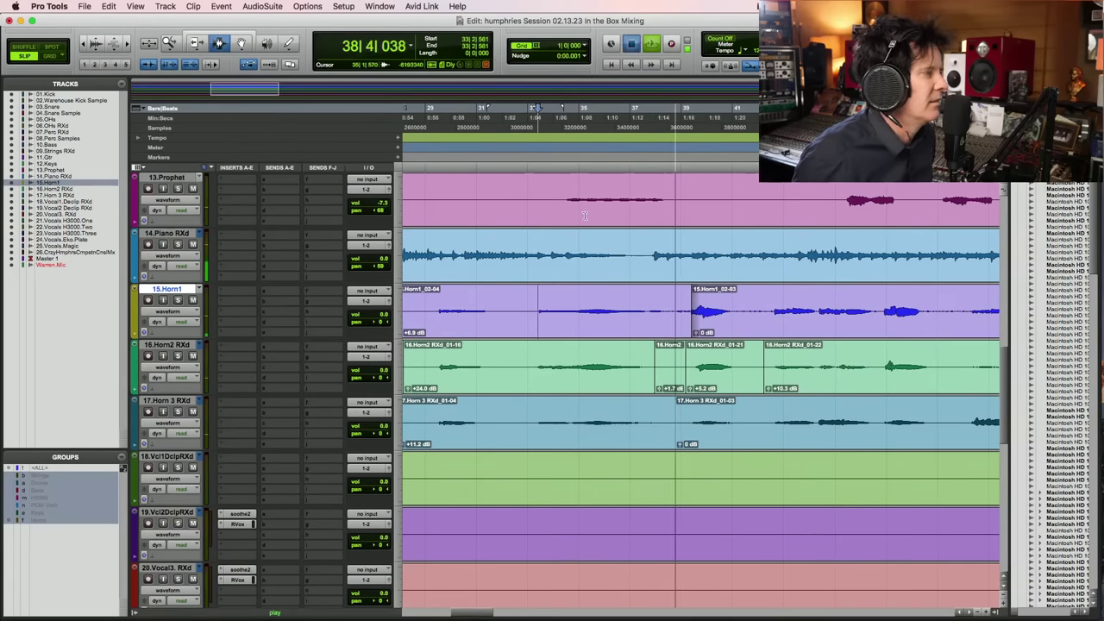
# Separate the quiet Prophet phrase around bars 34 to 38 into its own clip and raise its clip gain to +15.0 dB
pyautogui.press('space')
pyautogui.click(561, 203)
pyautogui.moveTo(561, 204); pyautogui.dragTo(668, 200)
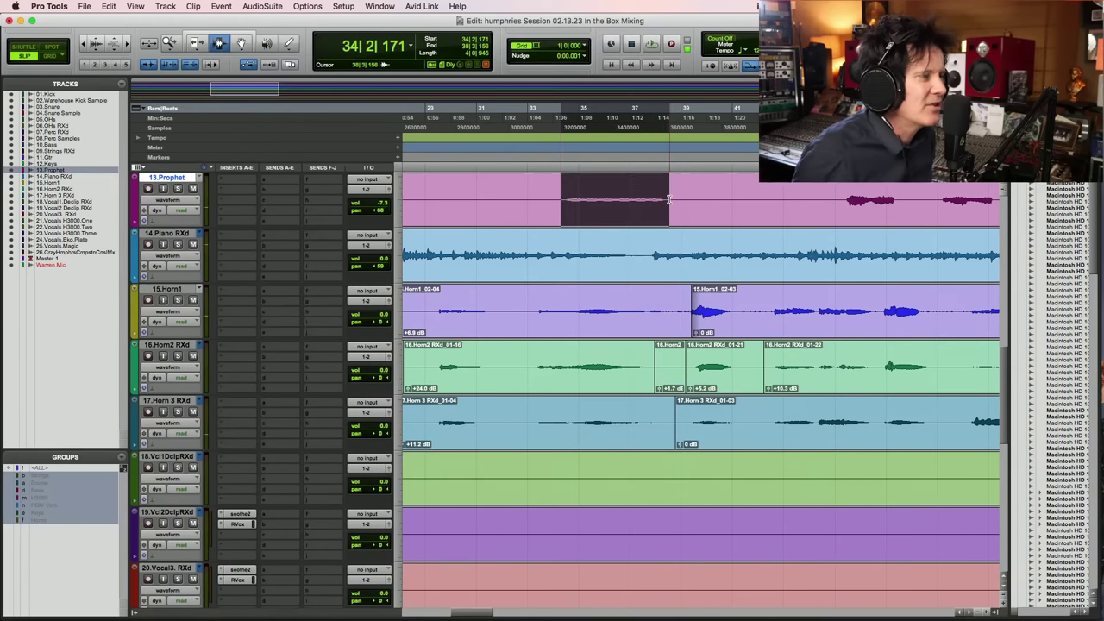
pyautogui.press('super+e')
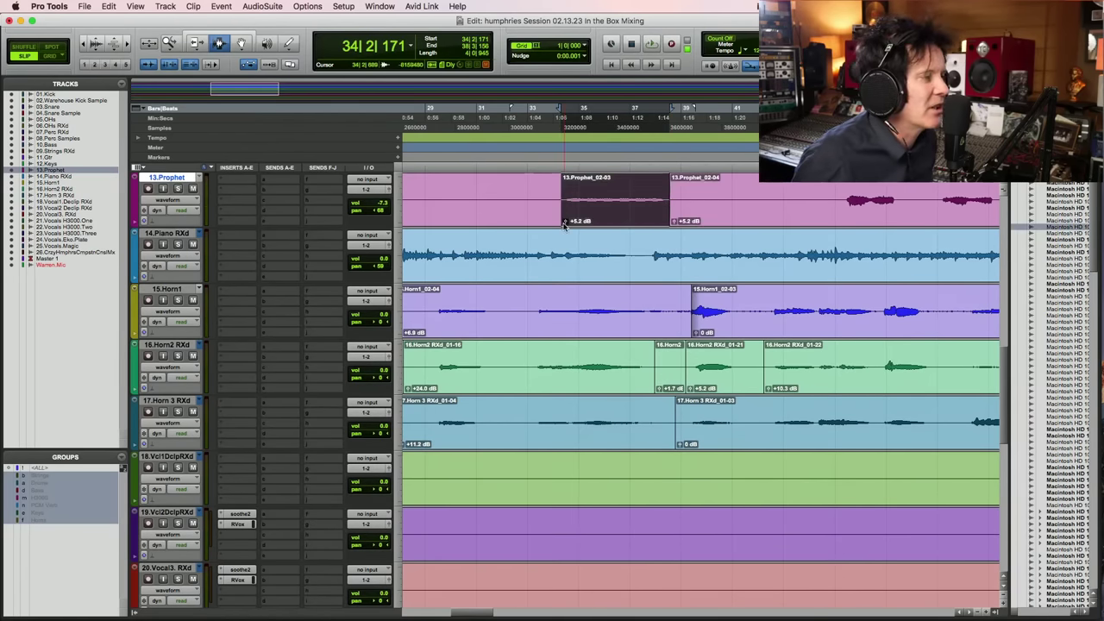
pyautogui.click(566, 223)
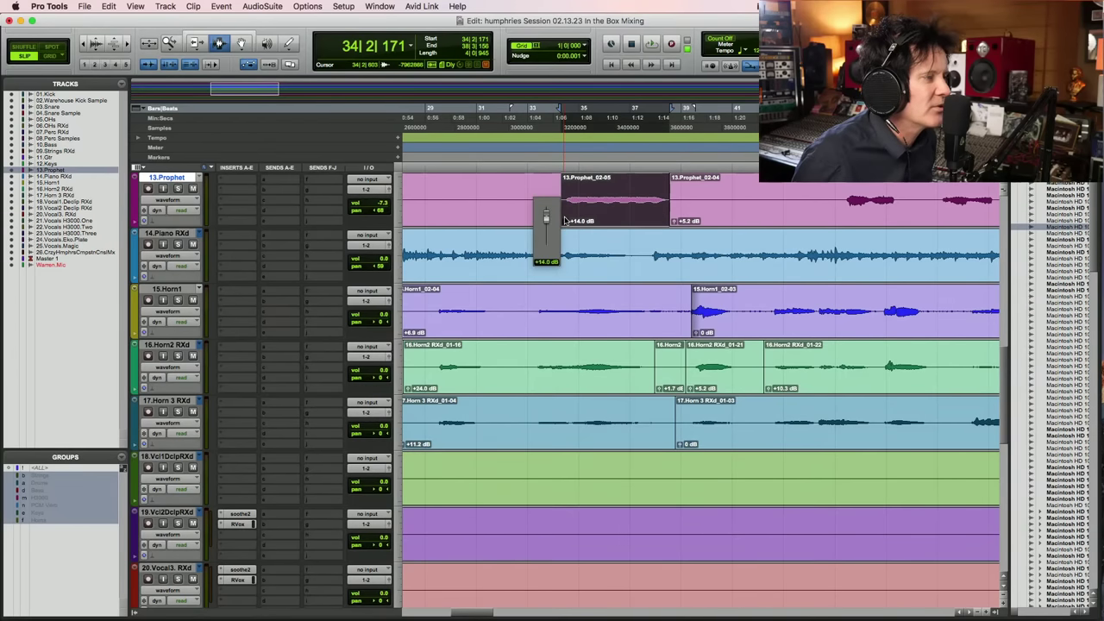
pyautogui.moveTo(565, 221); pyautogui.dragTo(565, 219)
pyautogui.click(521, 204)
pyautogui.press('space')
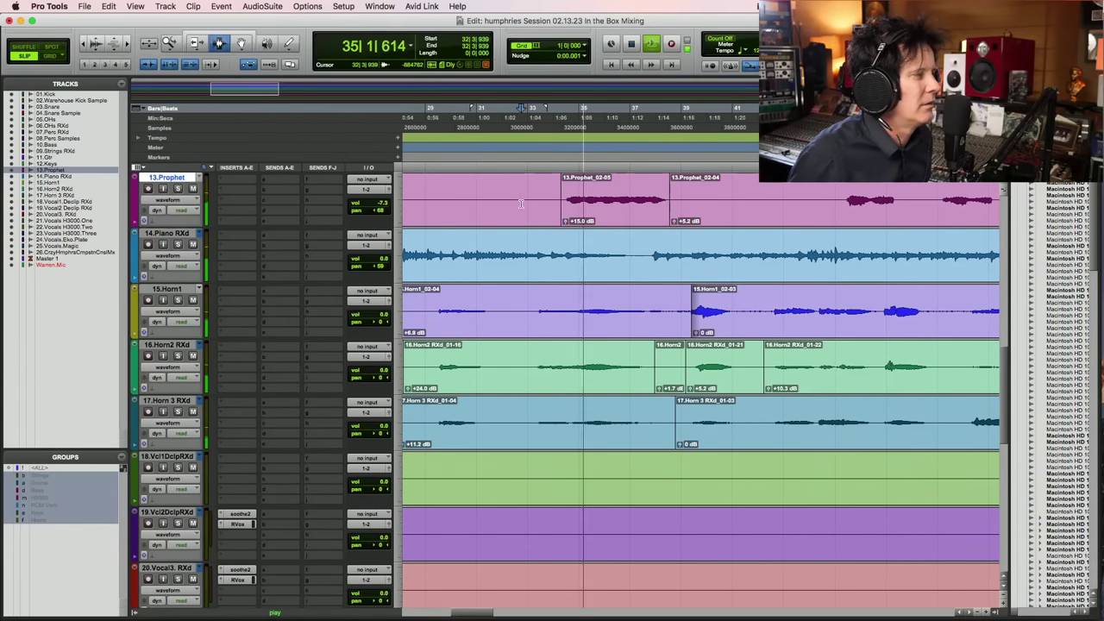
# Raise the clip gain of the Horn 3 clip starting around bar 27 to +14.0 dB
pyautogui.press('super+bracketleft')
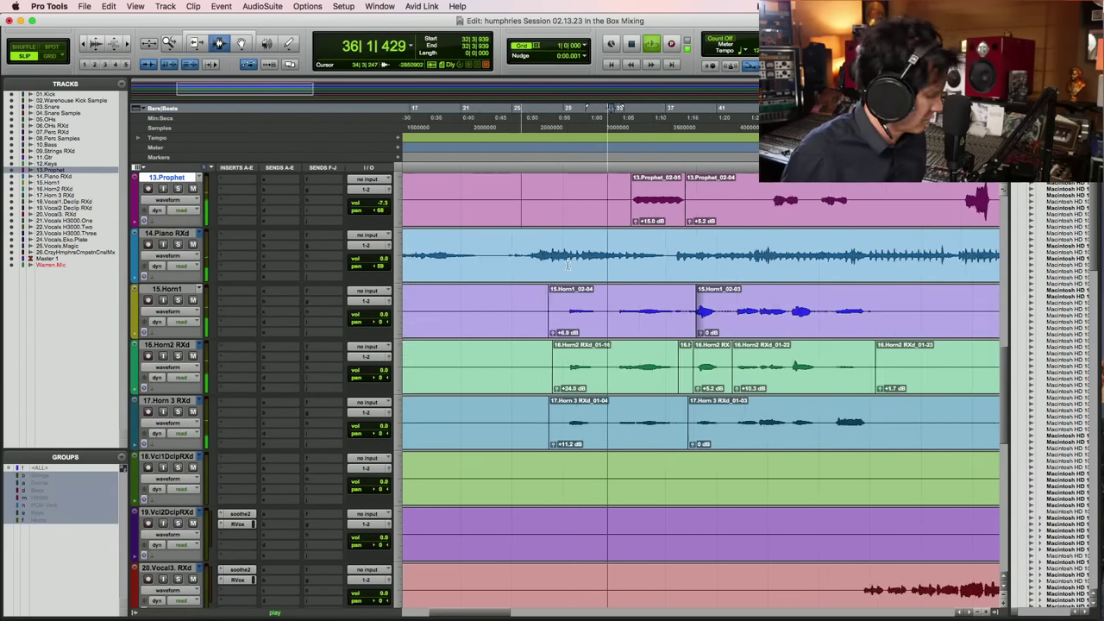
pyautogui.press('super+bracketleft')
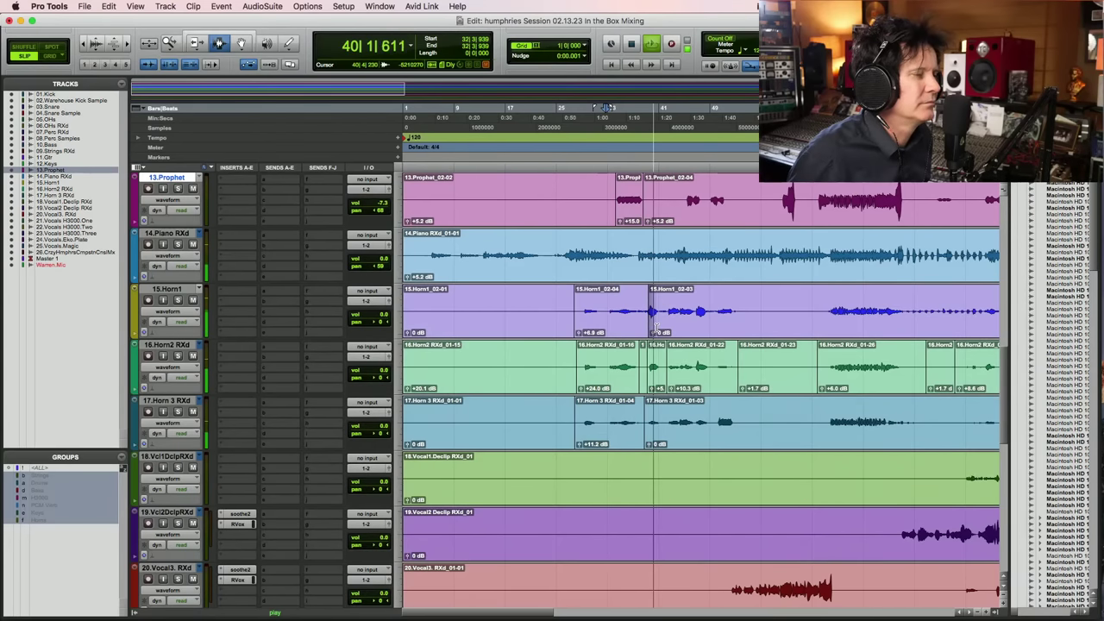
pyautogui.press('super+bracketright')
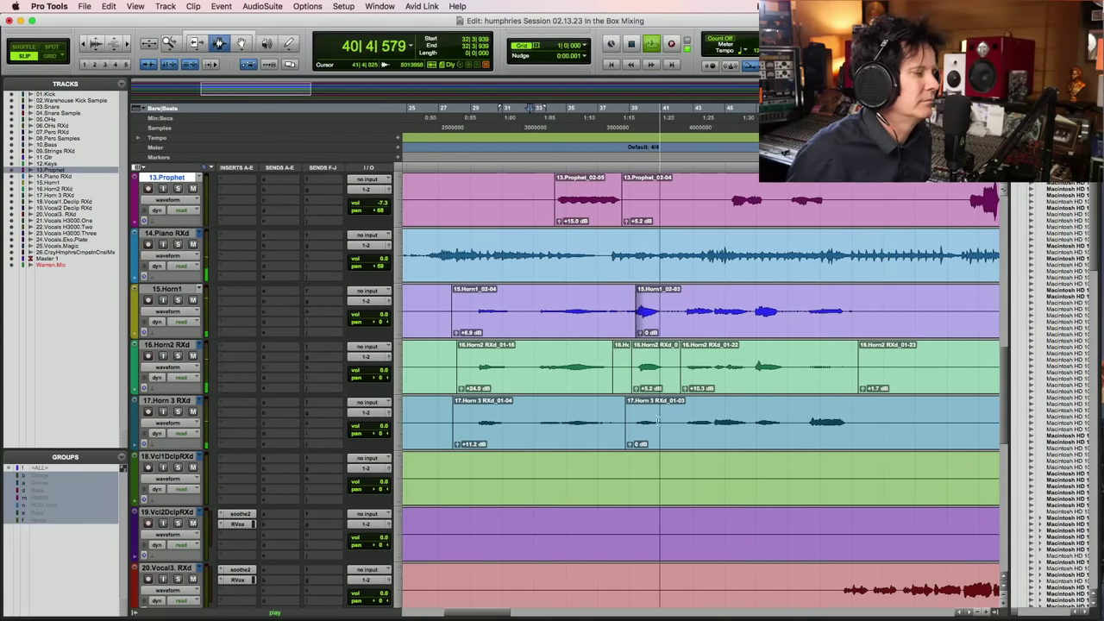
pyautogui.click(561, 429)
pyautogui.click(455, 446)
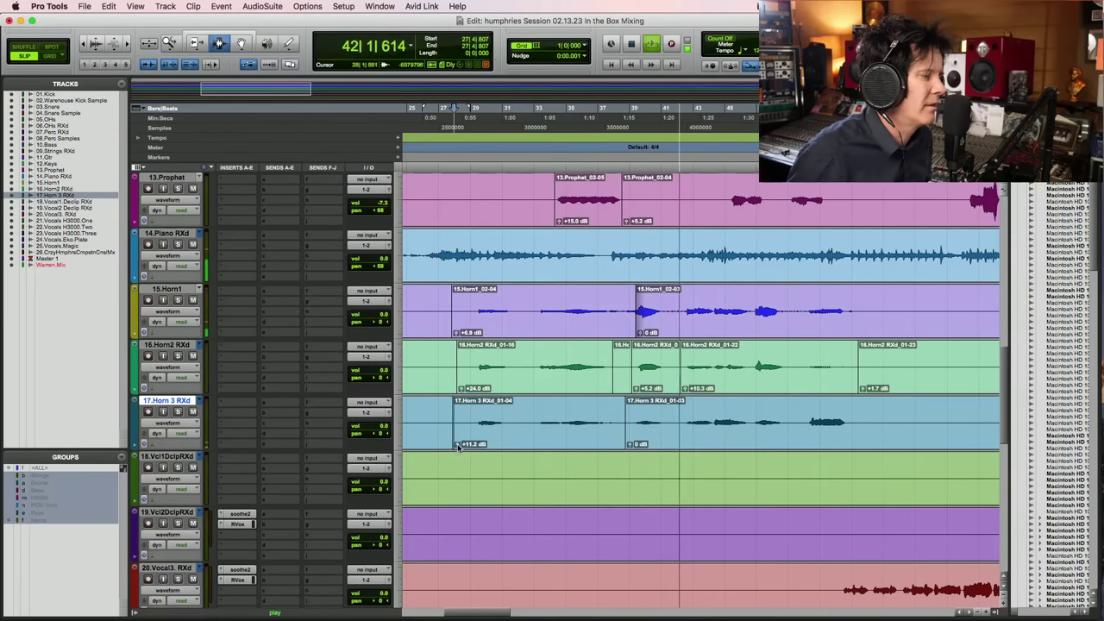
pyautogui.click(456, 445)
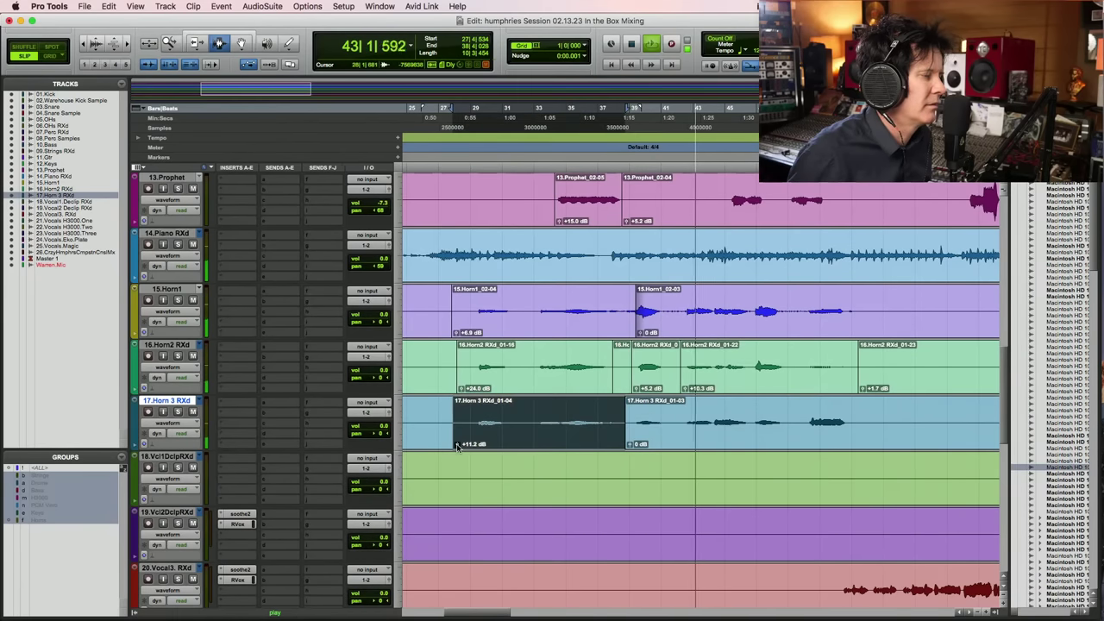
pyautogui.click(457, 446)
pyautogui.moveTo(457, 445); pyautogui.dragTo(458, 438)
# Solo the Horn1, Horn2 and Horn 3 tracks and listen to them from the Horn1 clip starting around bar 39
pyautogui.click(176, 295)
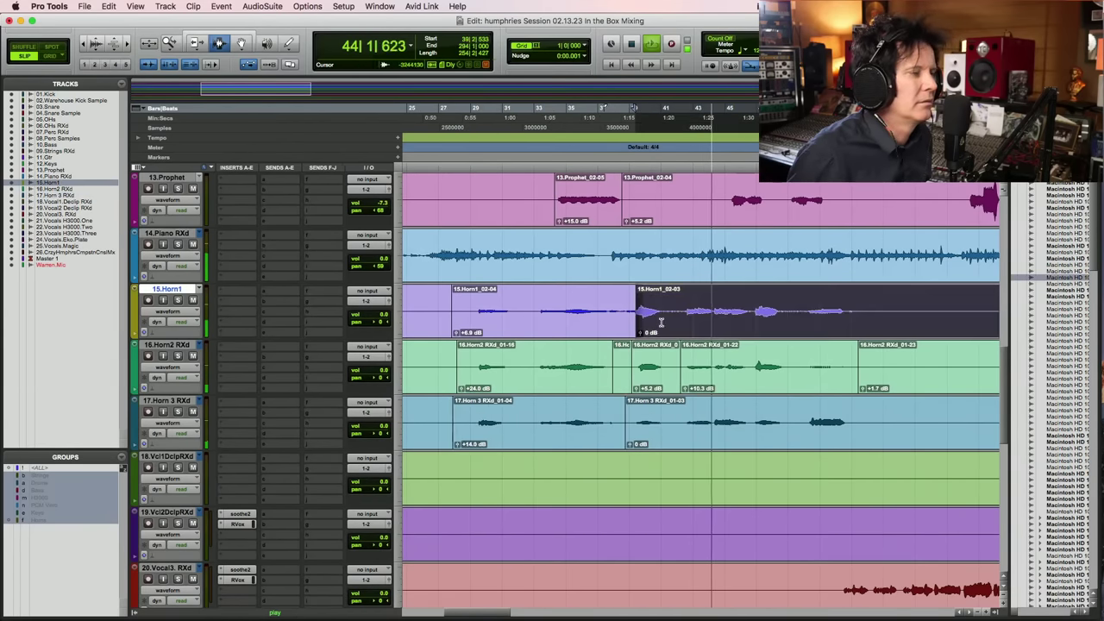
pyautogui.press('space')
pyautogui.press('space')
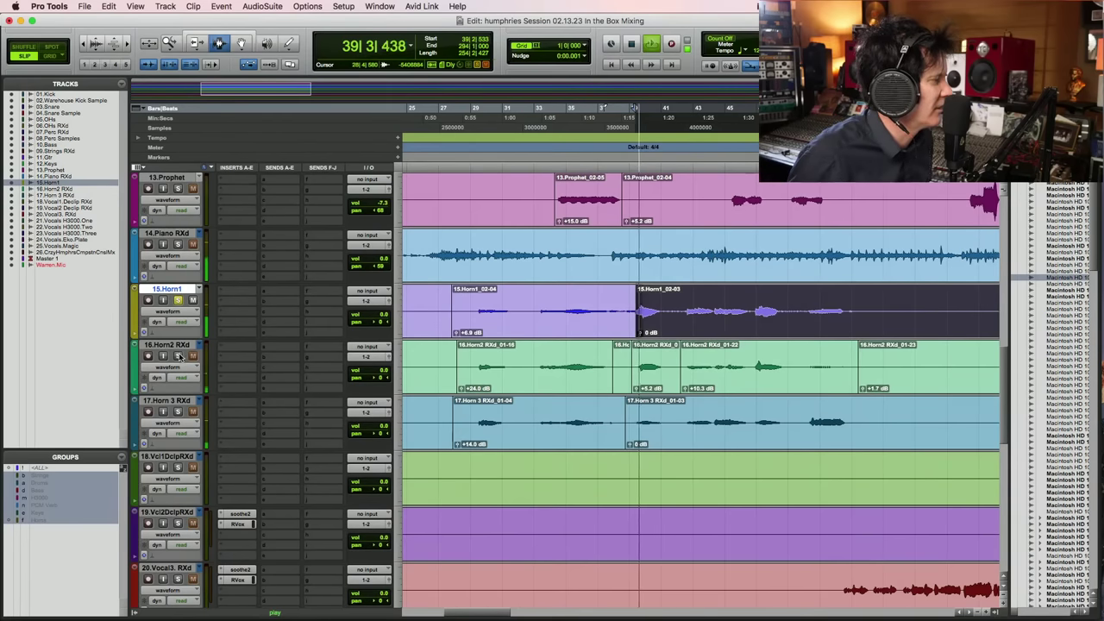
pyautogui.click(177, 357)
pyautogui.click(178, 411)
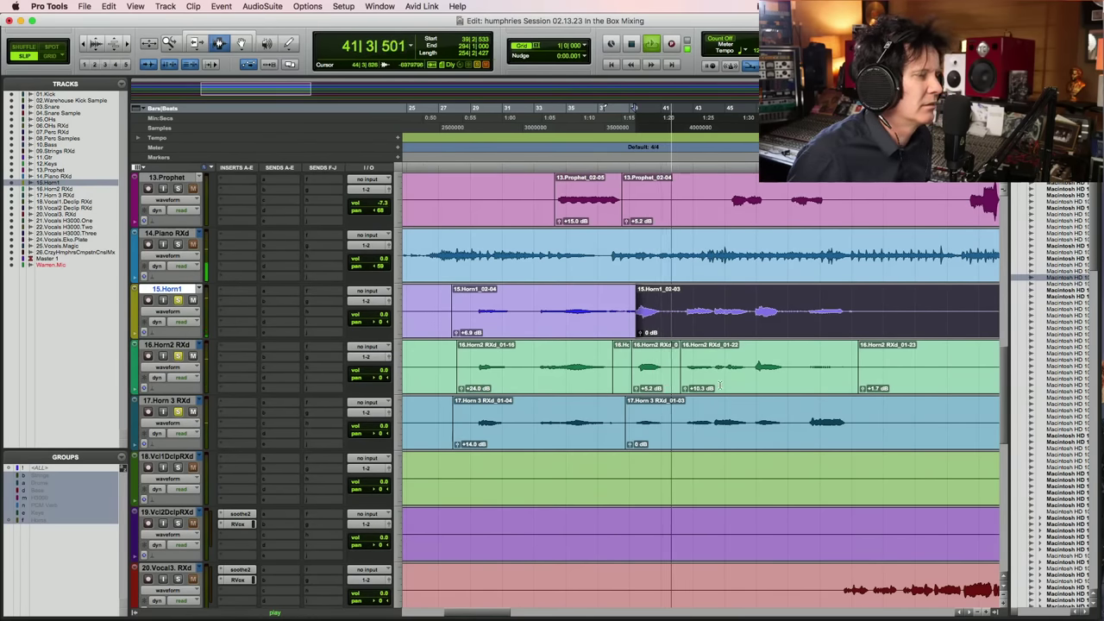
# Split the Horn2 clip around bar 46 and raise the clip gain of the part before the split to +17.1 dB
pyautogui.click(753, 369)
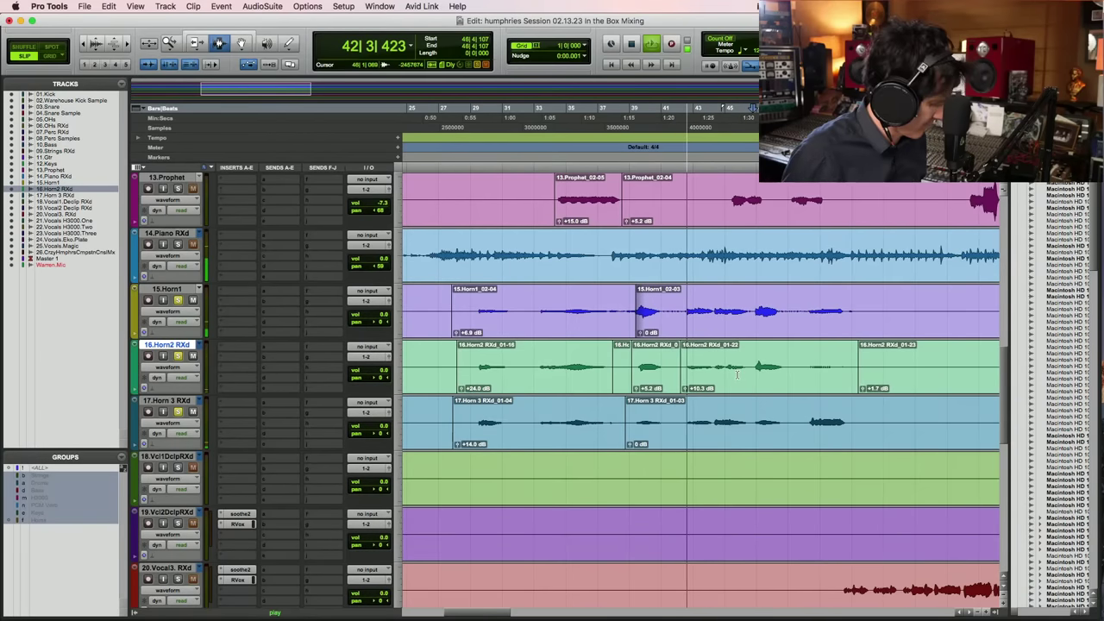
pyautogui.press('super+e')
pyautogui.click(690, 389)
pyautogui.moveTo(690, 389)
pyautogui.mouseDown()
pyautogui.moveTo(690, 367)
pyautogui.moveTo(686, 389)
pyautogui.mouseUp()
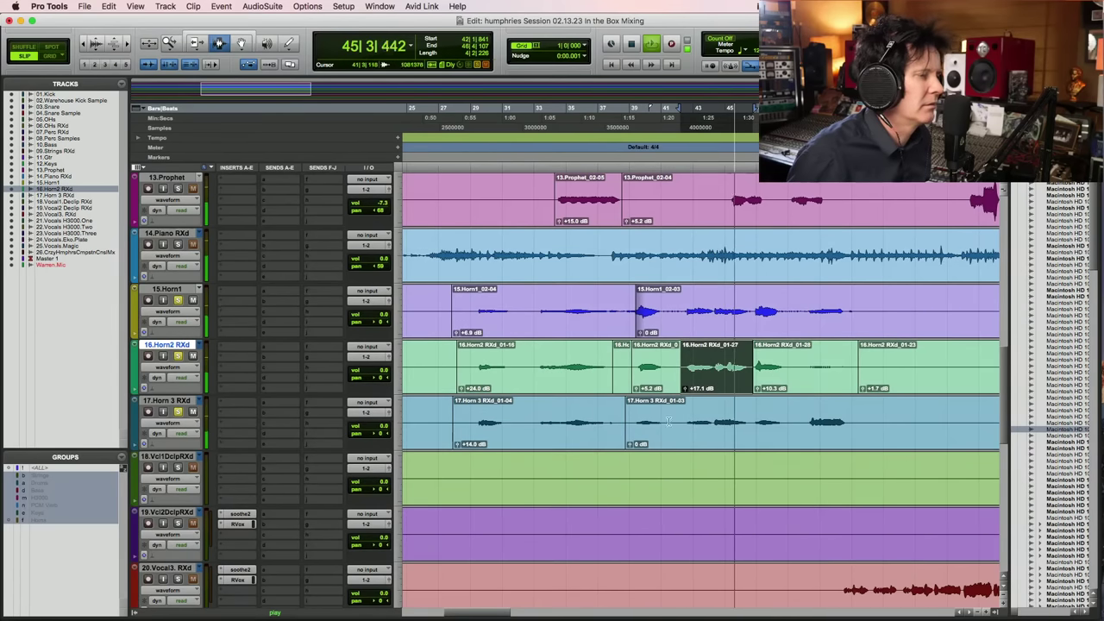
# Play the horns from around bar 39, panning Horn 3 to 43 right and Horn1 to 43 left
pyautogui.press('space')
pyautogui.moveTo(631, 422); pyautogui.dragTo(857, 417)
pyautogui.press('space')
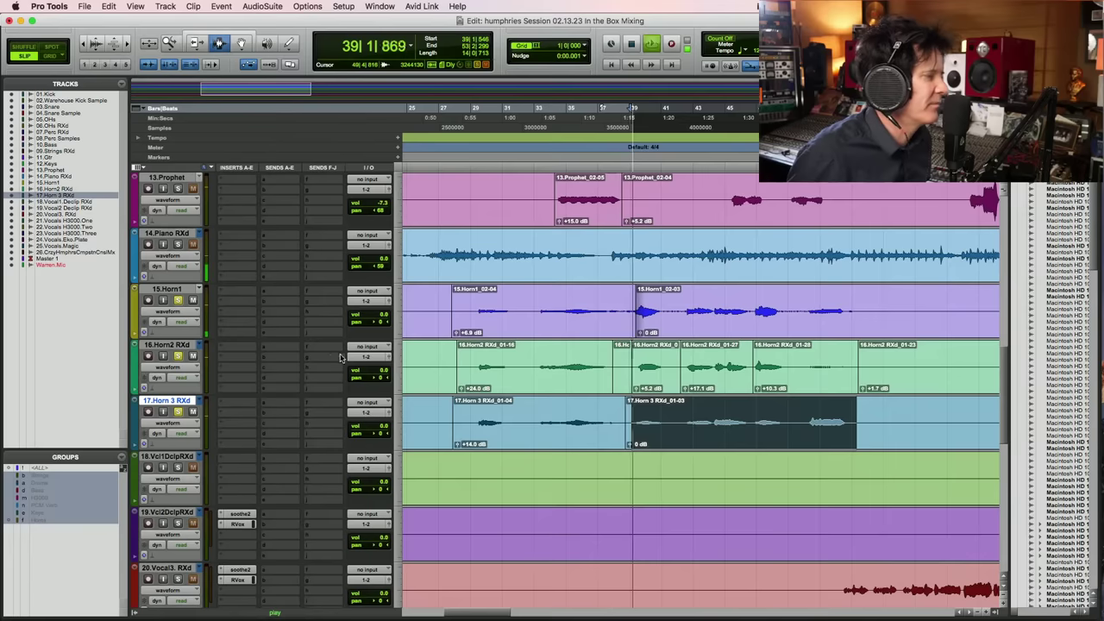
pyautogui.moveTo(380, 434); pyautogui.dragTo(390, 431)
pyautogui.click(378, 322)
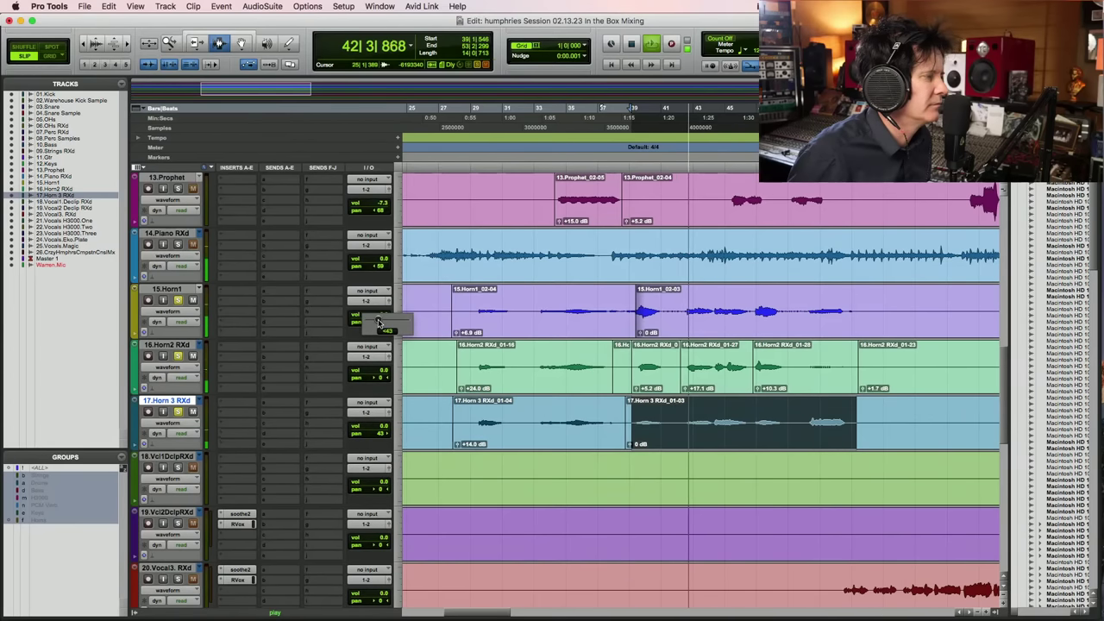
# Play the full mix from around bar 39 with the horns unsoloed, and save the session
pyautogui.press('space')
pyautogui.click(638, 312)
pyautogui.press('space')
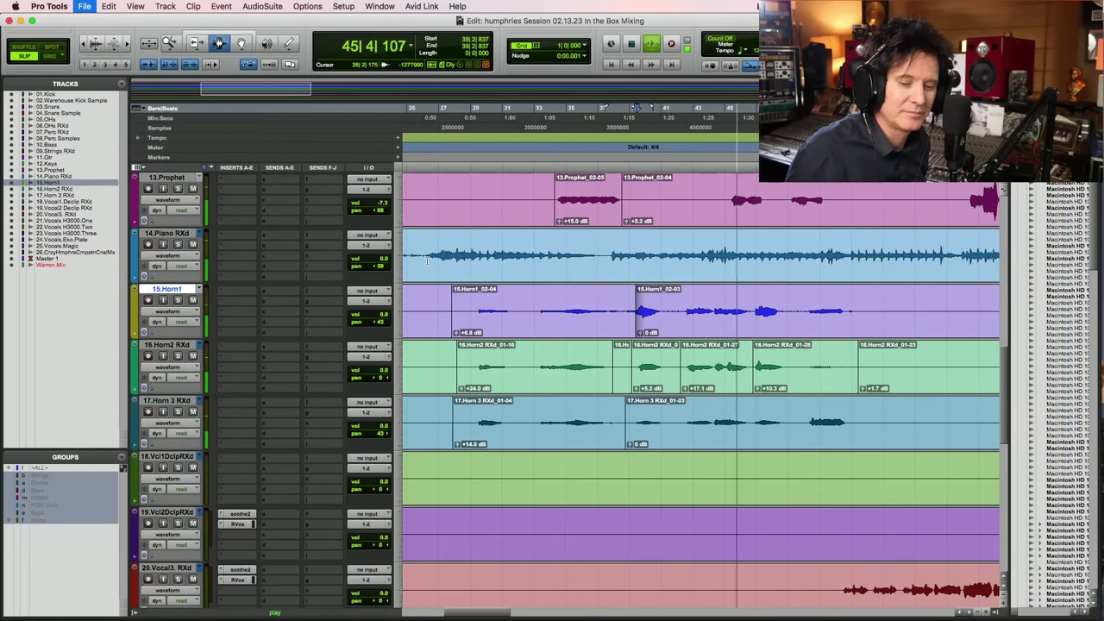
pyautogui.press('space')
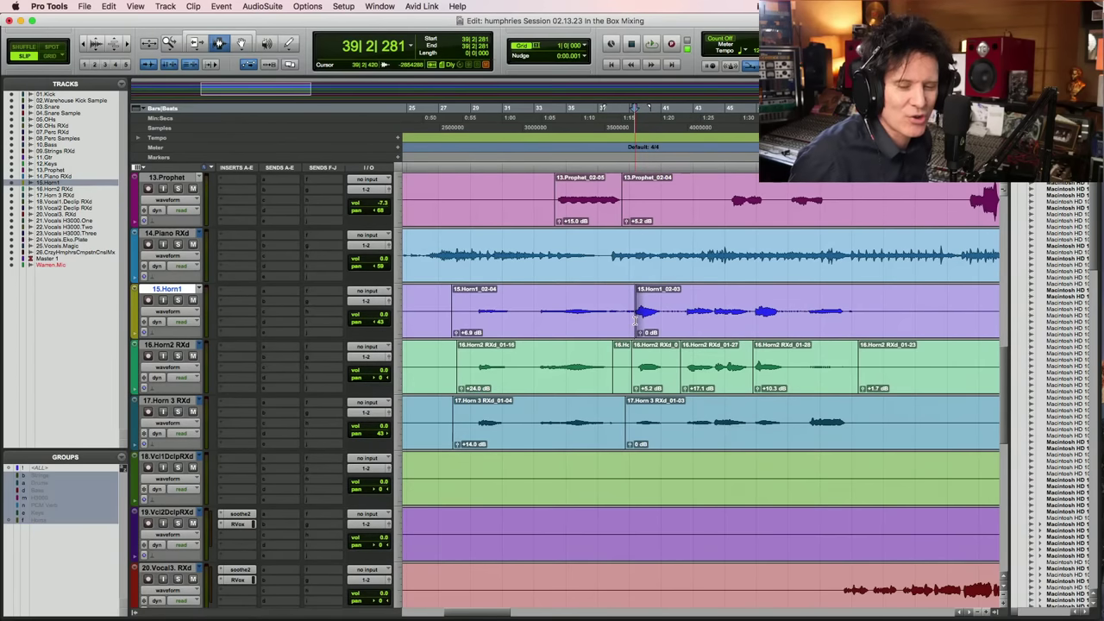
pyautogui.press('space')
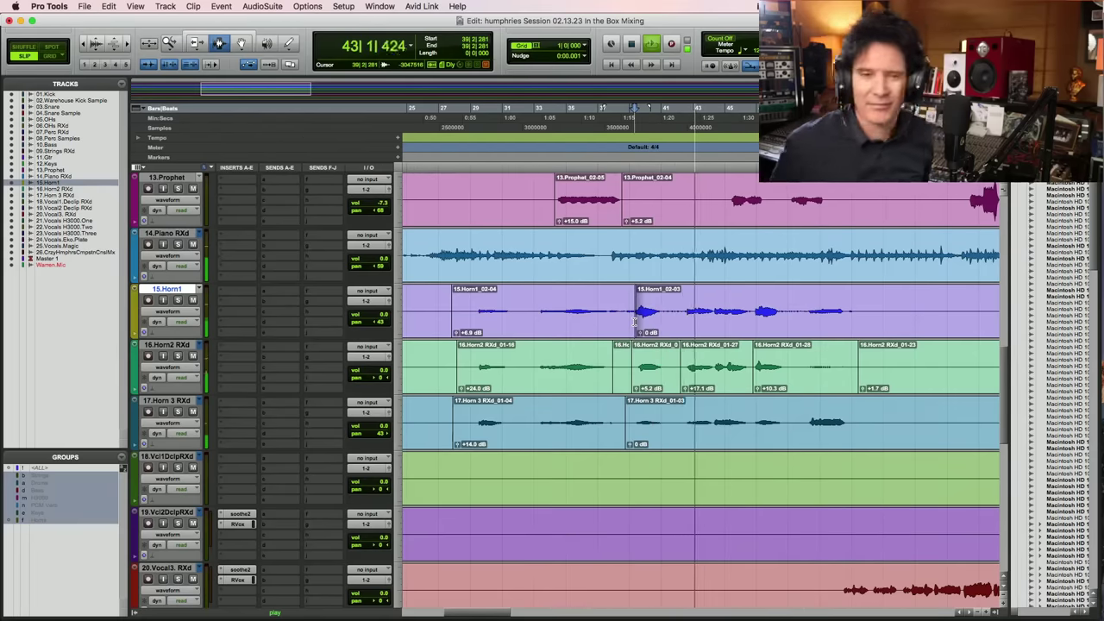
pyautogui.press('super+s')
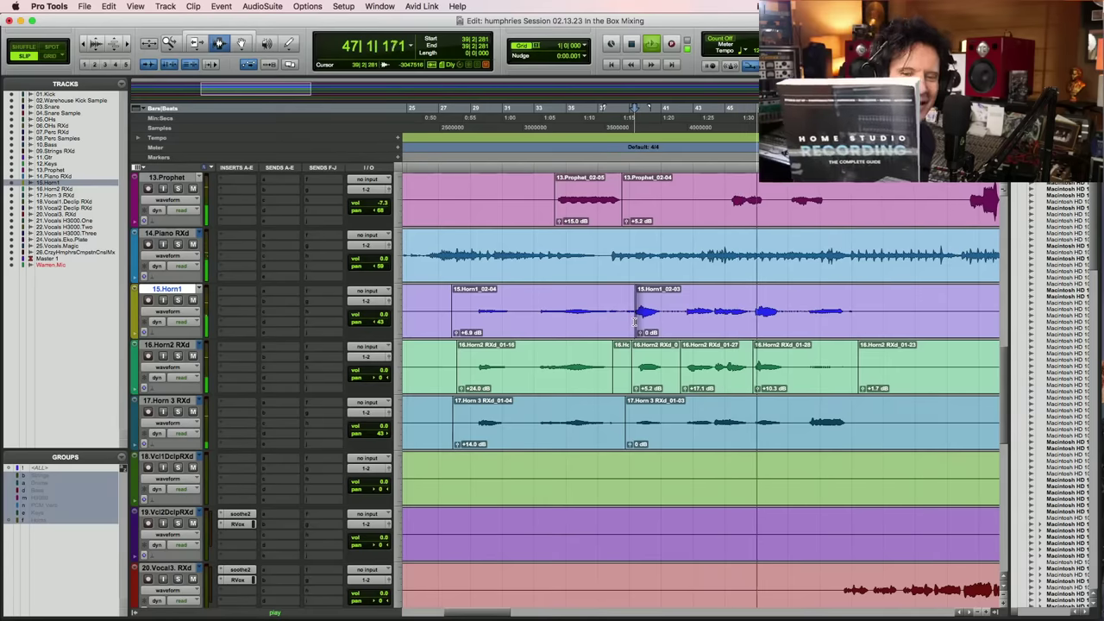
pyautogui.press('space')
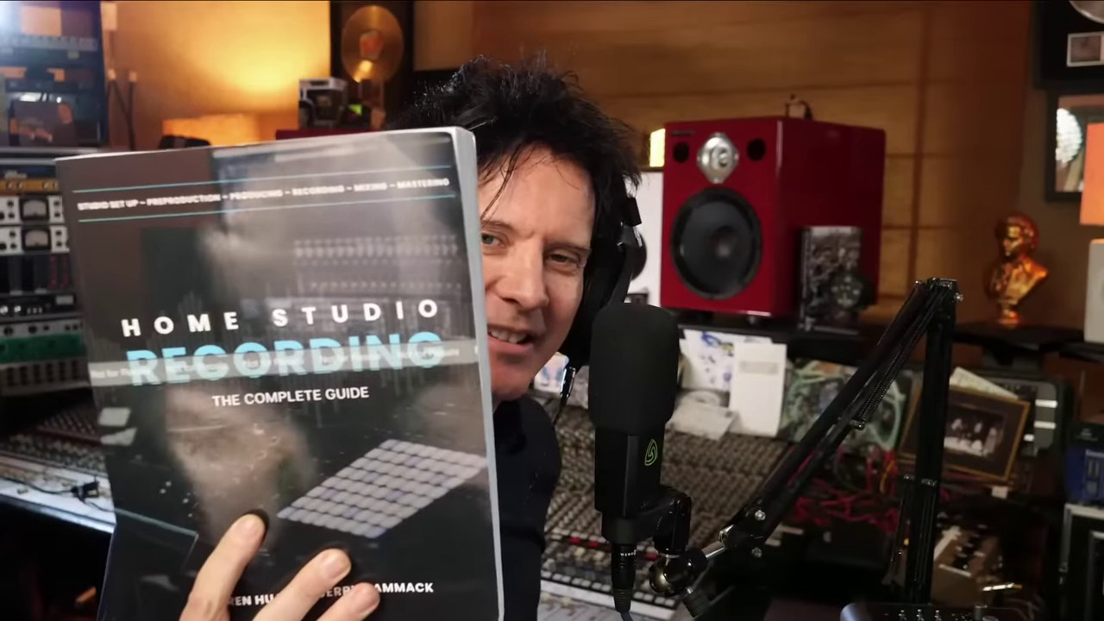
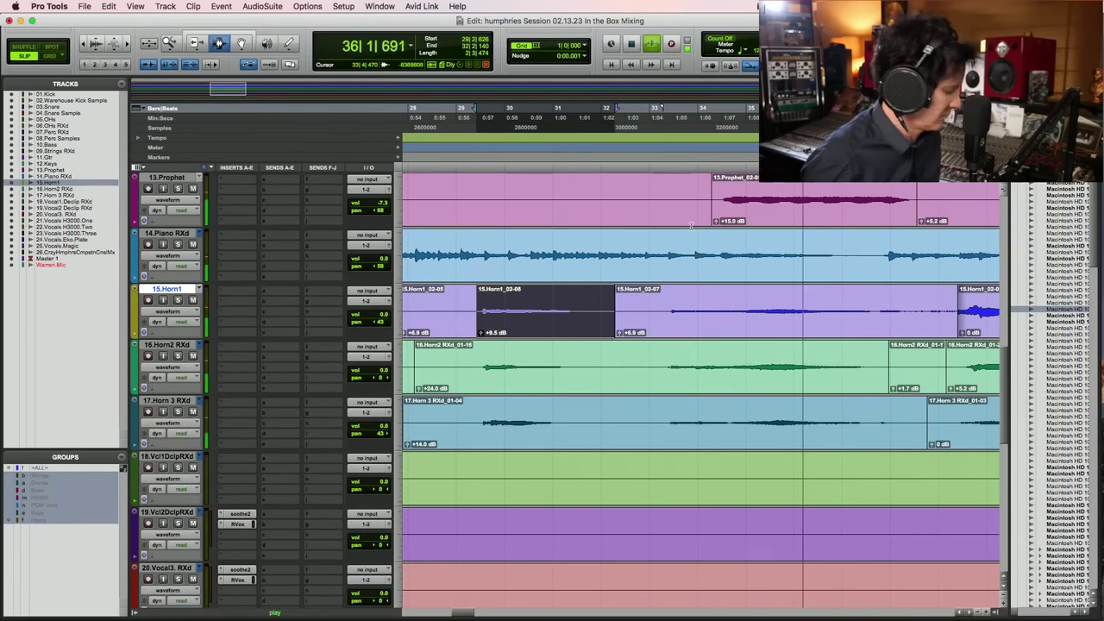
# Look over the vocal and vocal effect tracks across the song and briefly play from around bar 49 on Vocal3
pyautogui.press('super+bracketleft')
pyautogui.press('super+bracketleft')
pyautogui.press('super+bracketleft')
pyautogui.press('super+bracketleft')
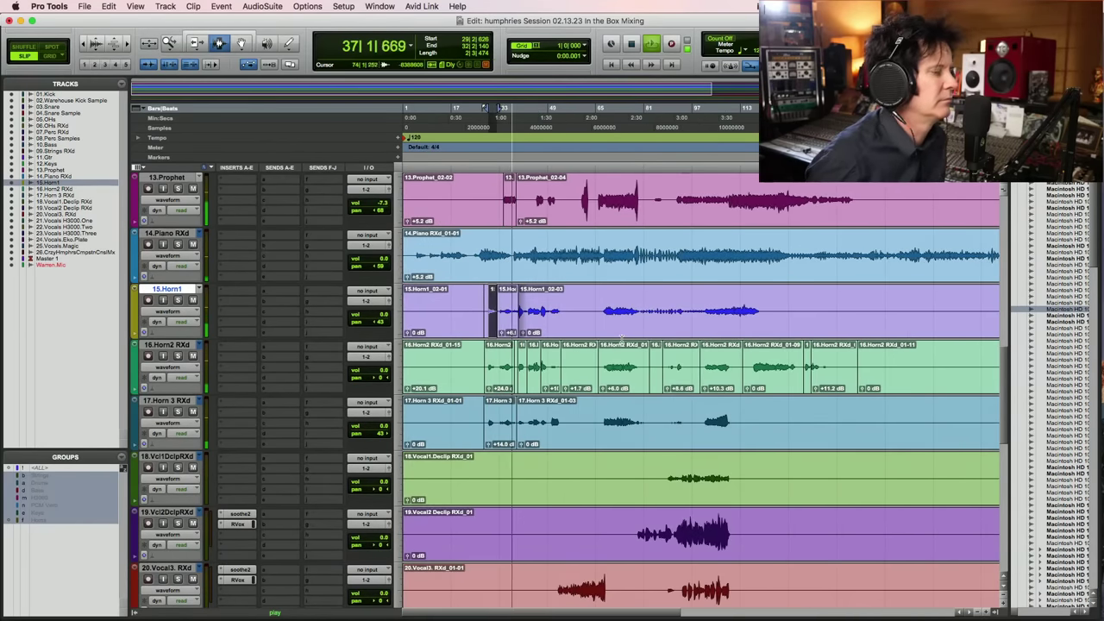
pyautogui.press('space')
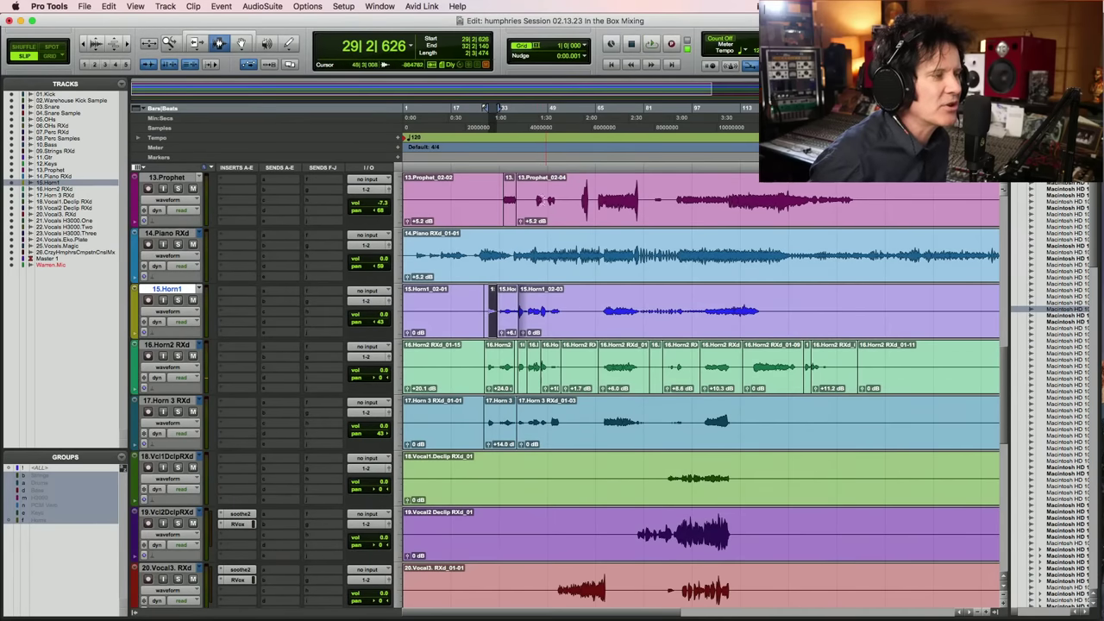
pyautogui.scroll(-3, 581, 403)
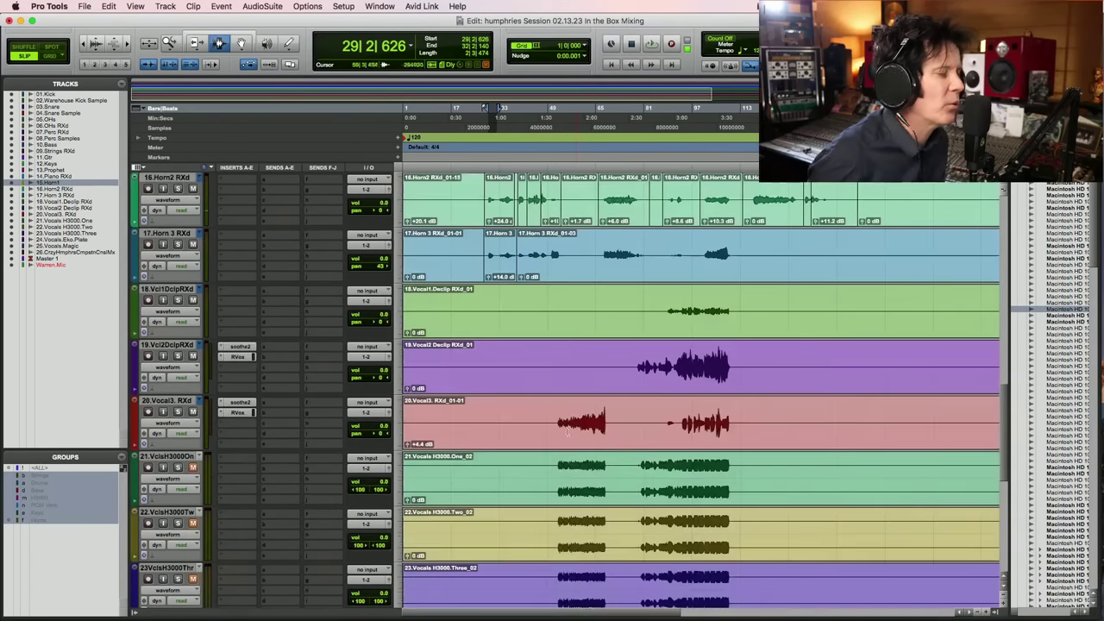
pyautogui.click(548, 420)
pyautogui.press('space')
pyautogui.scroll(-2, 546, 431)
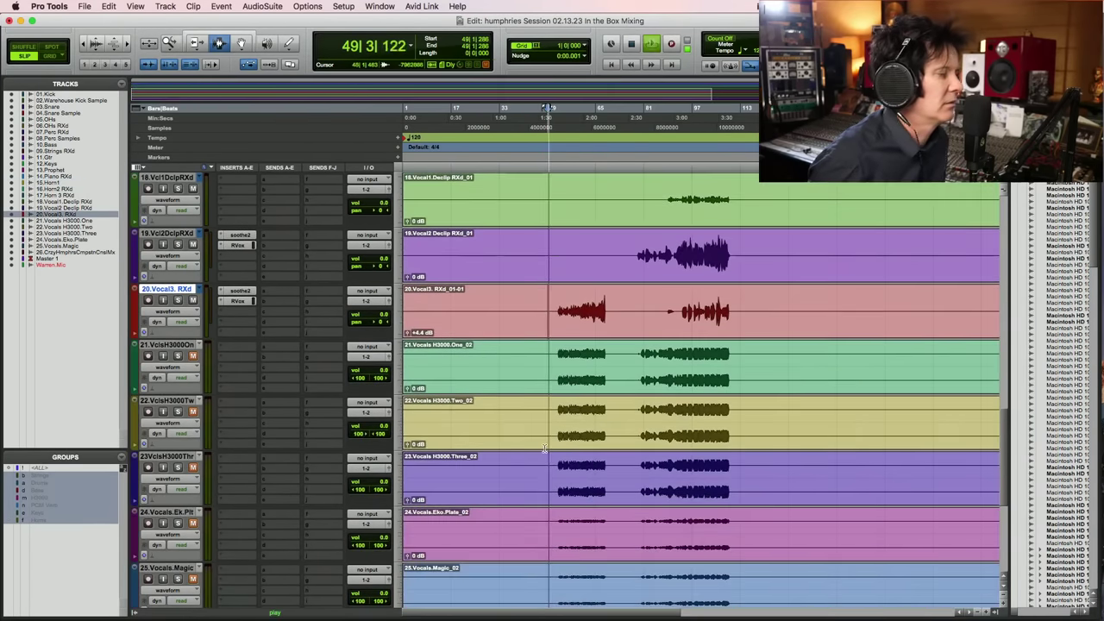
pyautogui.scroll(-1, 544, 447)
pyautogui.press('space')
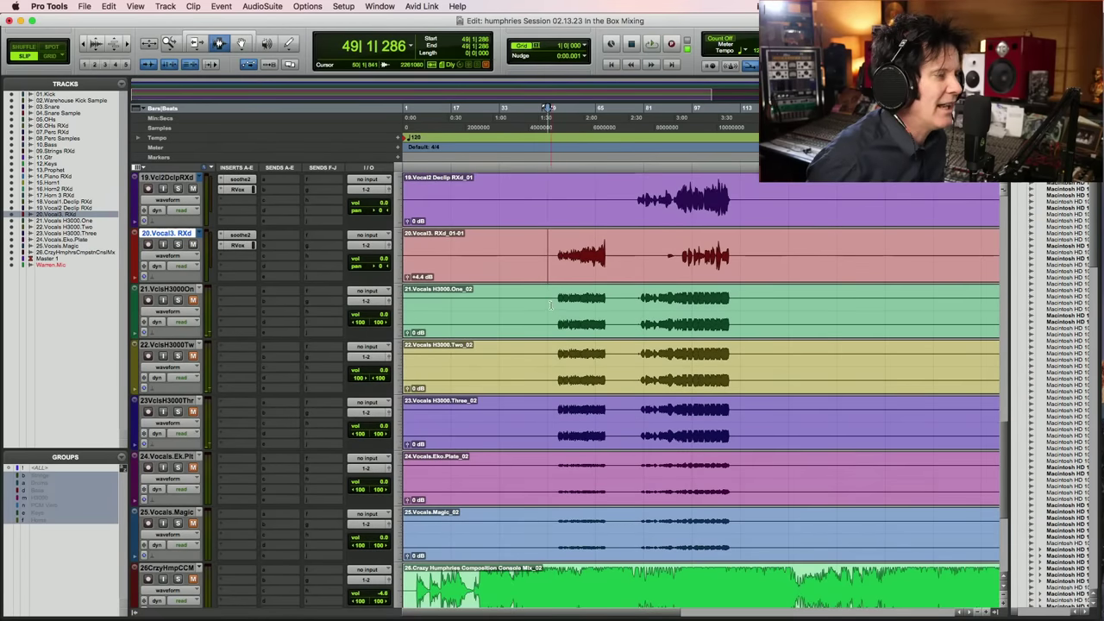
# Unmute the three Vocals H3000 tracks and lower their grouped volume to -21.7 dB, playing from around bar 51
pyautogui.moveTo(561, 325); pyautogui.dragTo(761, 543)
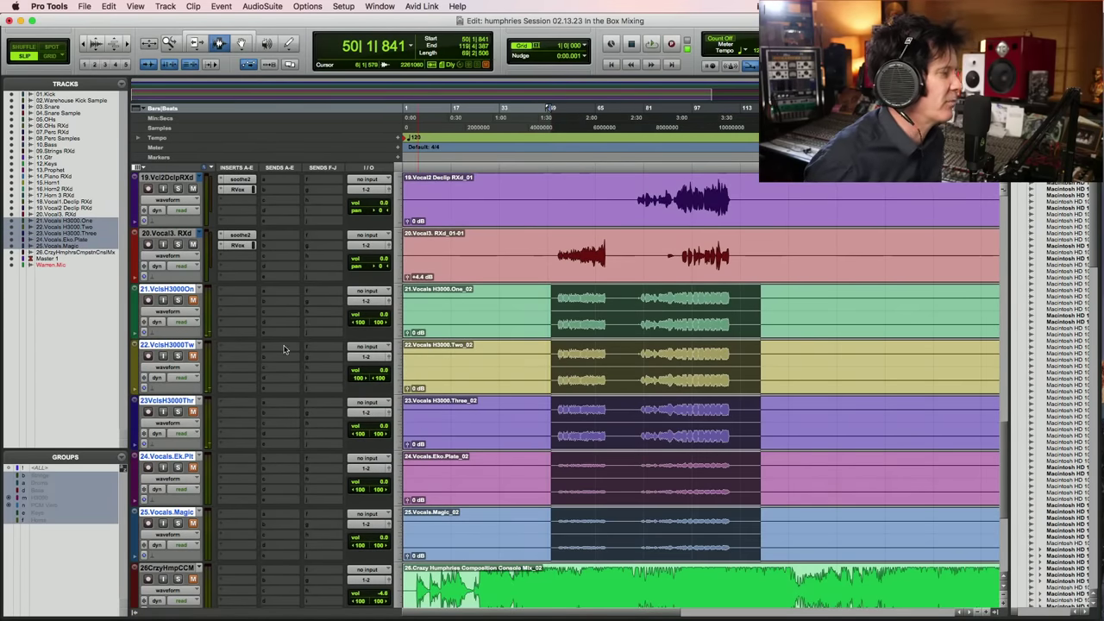
pyautogui.click(489, 315)
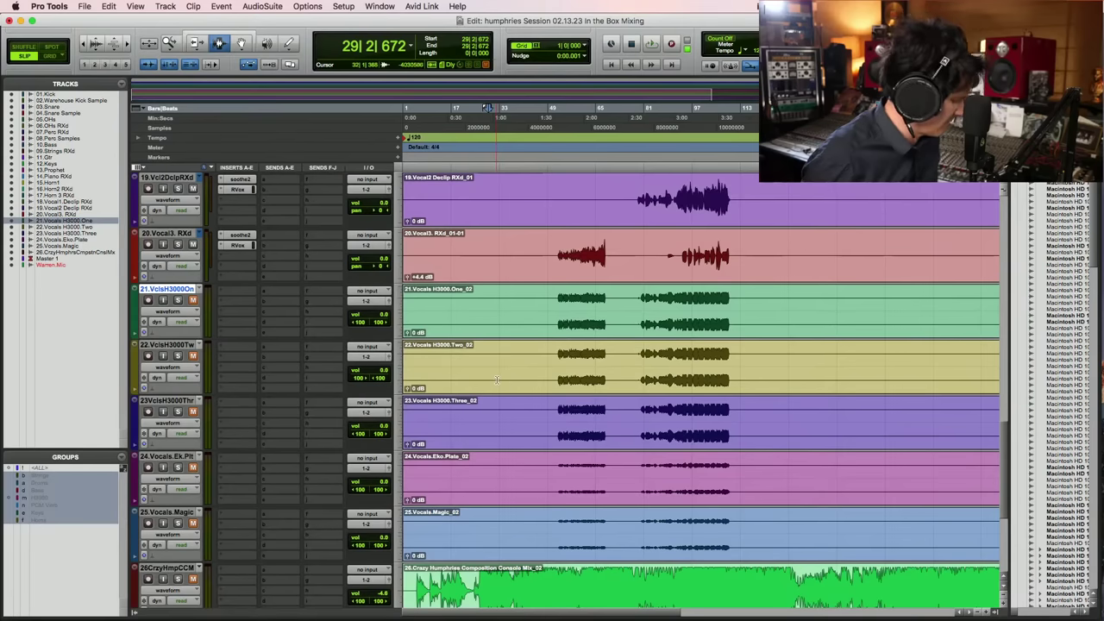
pyautogui.moveTo(559, 310); pyautogui.dragTo(559, 418)
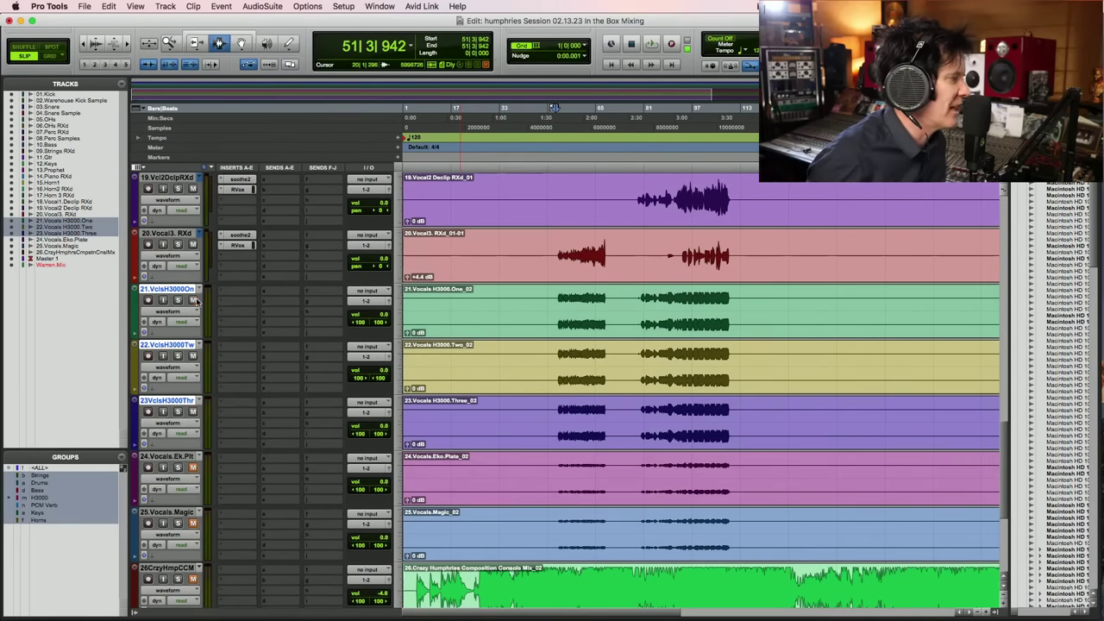
pyautogui.moveTo(372, 322); pyautogui.dragTo(382, 326)
pyautogui.press('space')
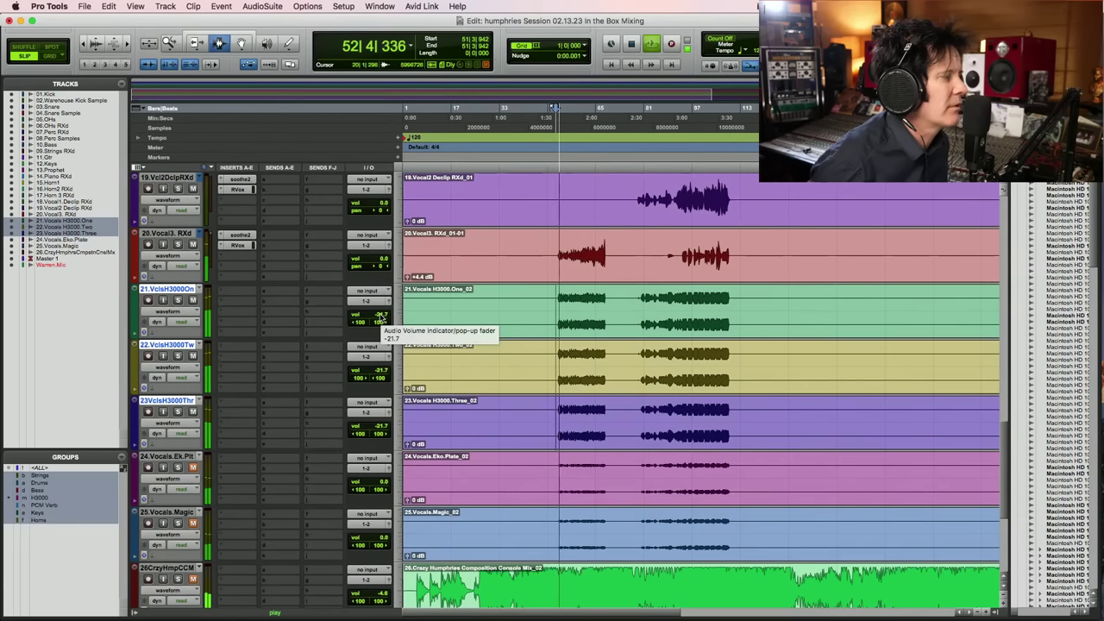
# Separate the opening Vocal3 phrase around bars 52 to 56 into its own clip and raise its clip gain to +6.0 dB
pyautogui.press('super+bracketright')
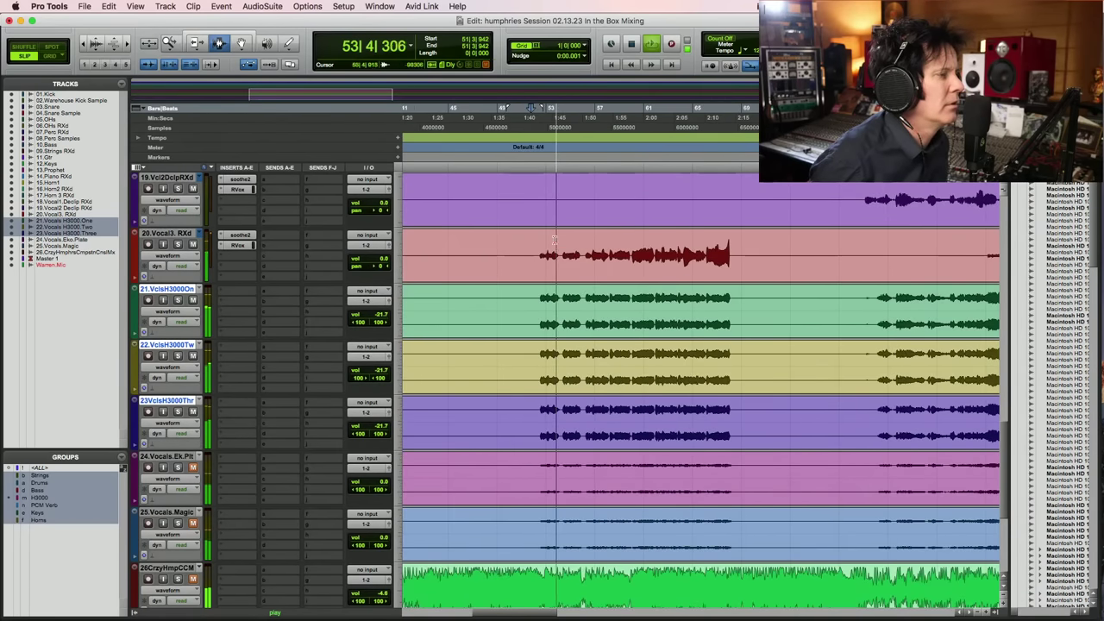
pyautogui.moveTo(531, 255); pyautogui.dragTo(582, 262)
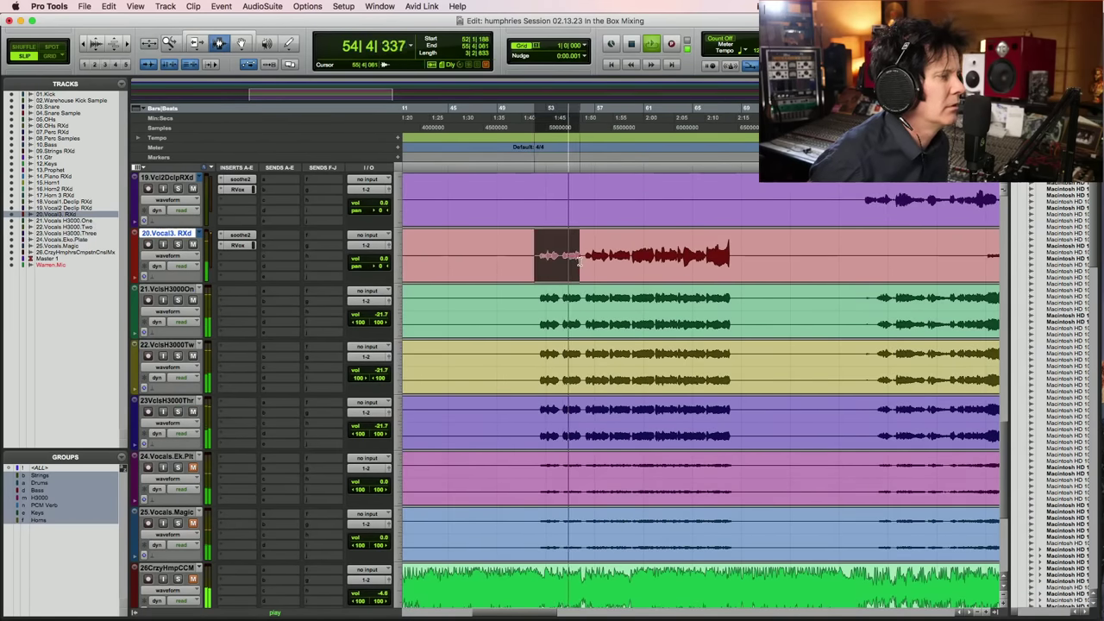
pyautogui.press('super+e')
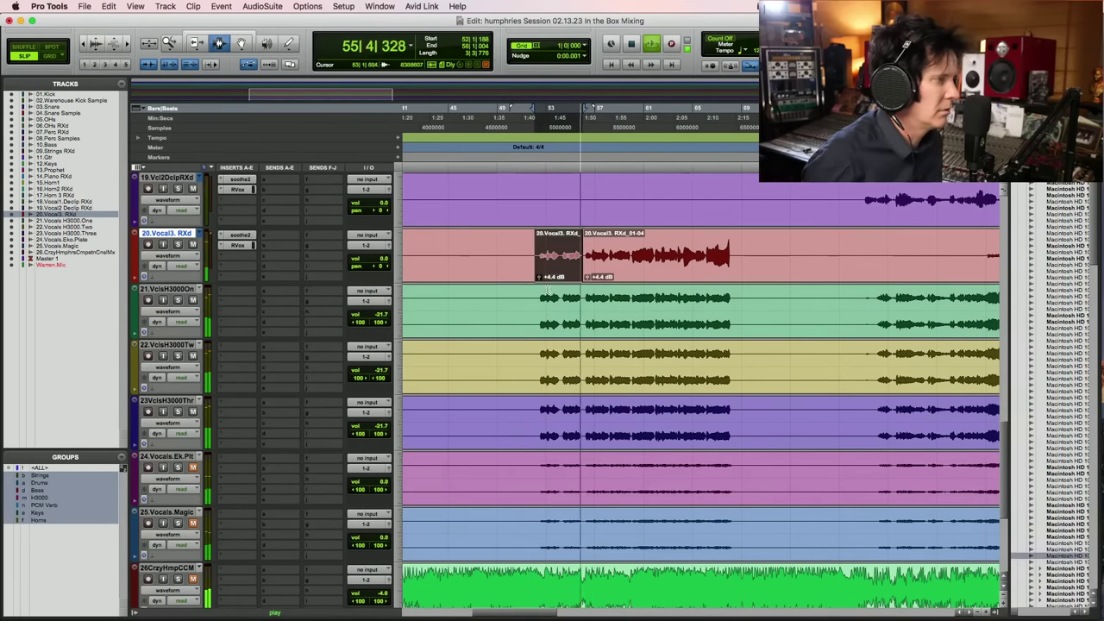
pyautogui.moveTo(538, 278); pyautogui.dragTo(541, 279)
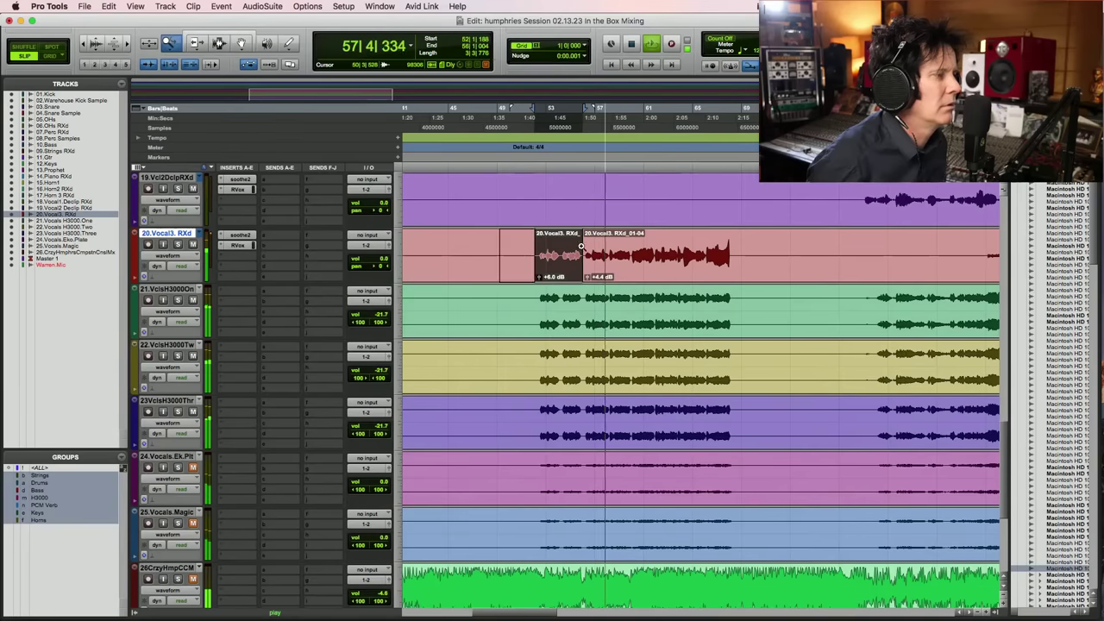
# Unmute the Vocals Eko Plate and Vocals Magic tracks and lower their grouped volume to -5.9 dB during playback
pyautogui.press('super+bracketright')
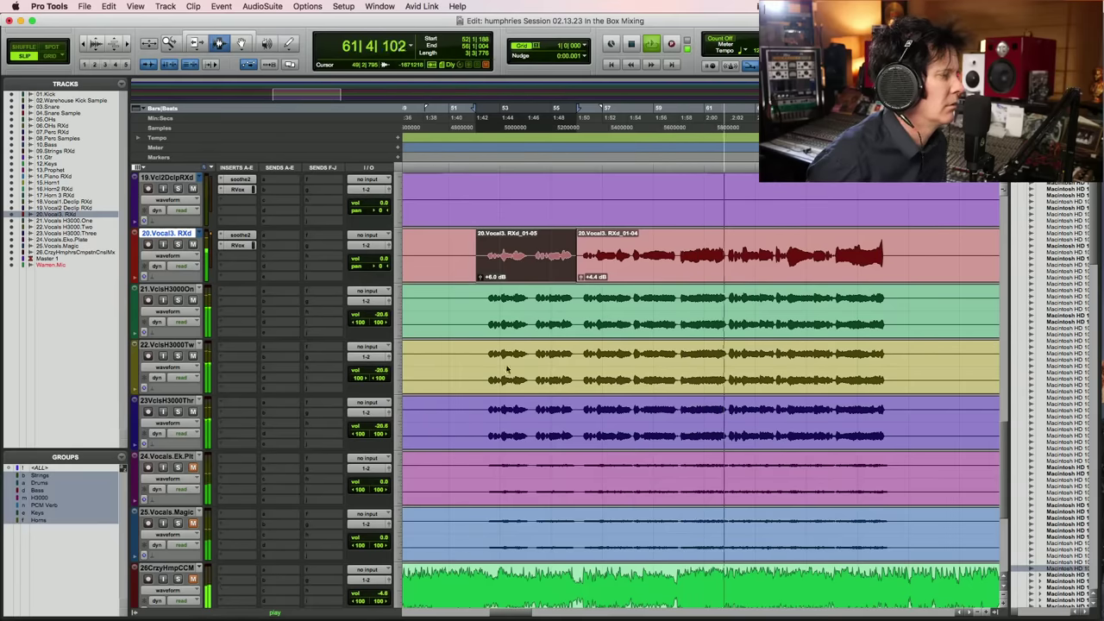
pyautogui.scroll(-3, 548, 395)
pyautogui.scroll(-2, 547, 395)
pyautogui.moveTo(480, 371); pyautogui.dragTo(480, 311)
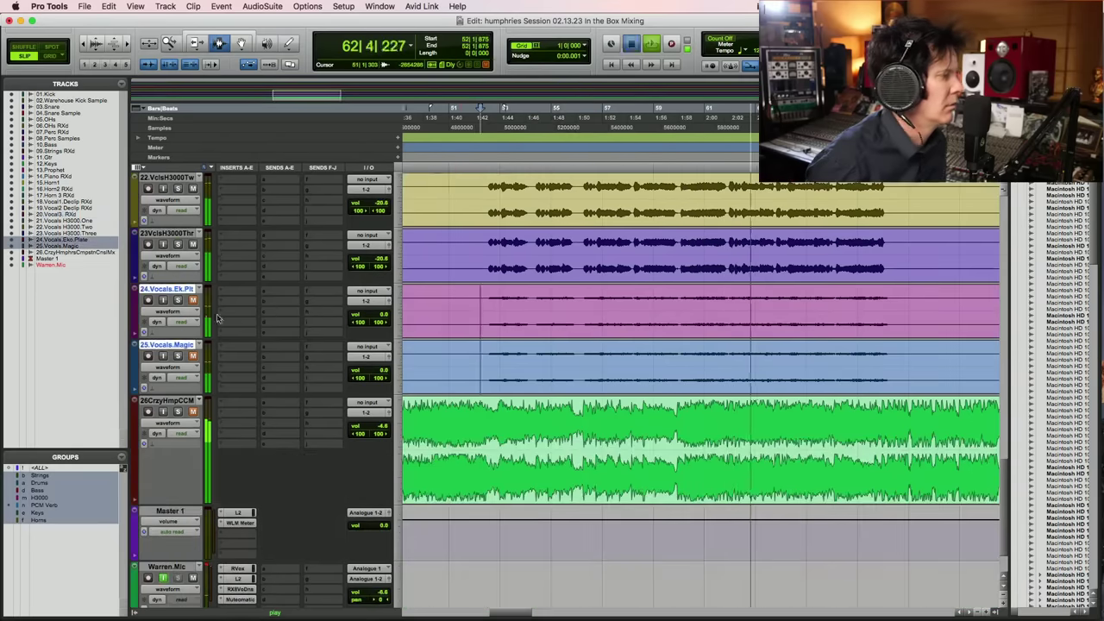
pyautogui.click(193, 298)
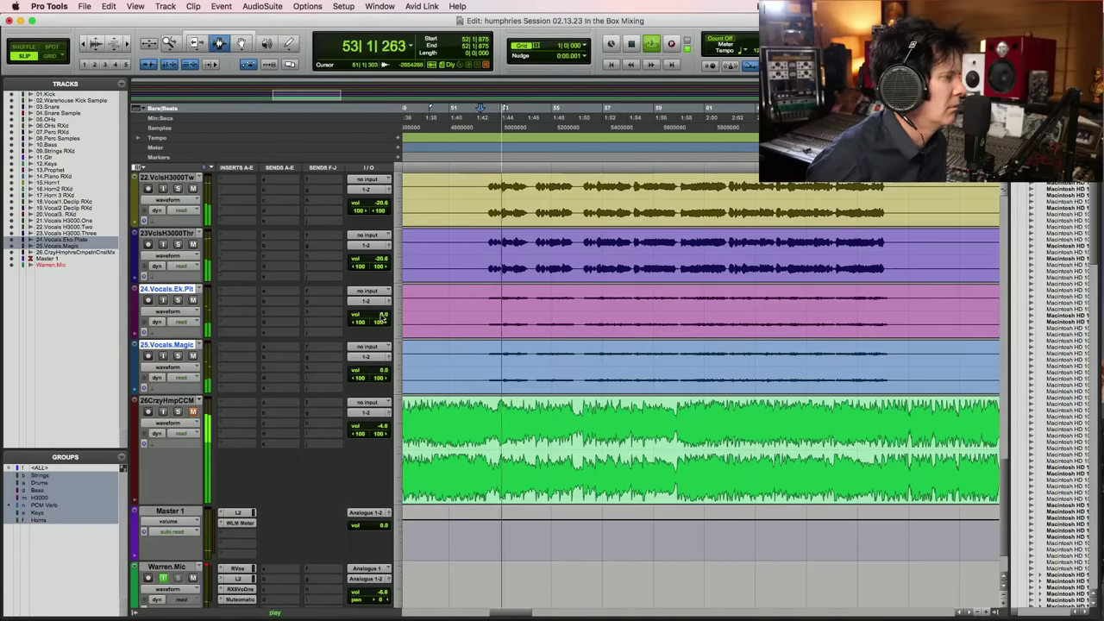
pyautogui.moveTo(379, 312); pyautogui.dragTo(380, 328)
pyautogui.press('space')
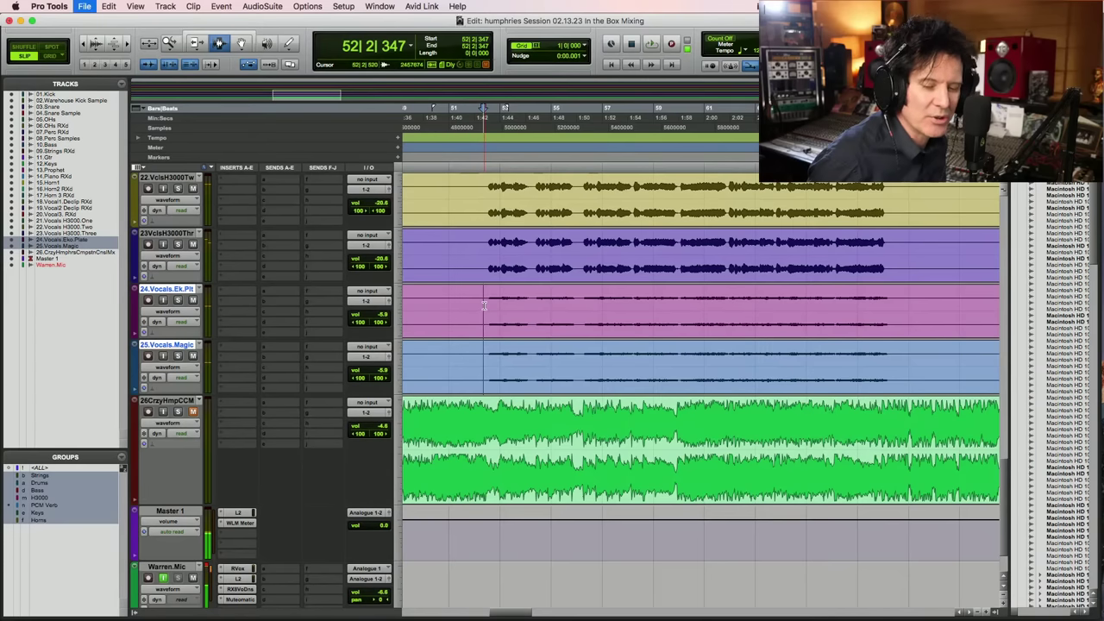
# Save the session and lower the grouped Eko Plate and Magic volume to -9.2 dB while playing from bar 52
pyautogui.press('space')
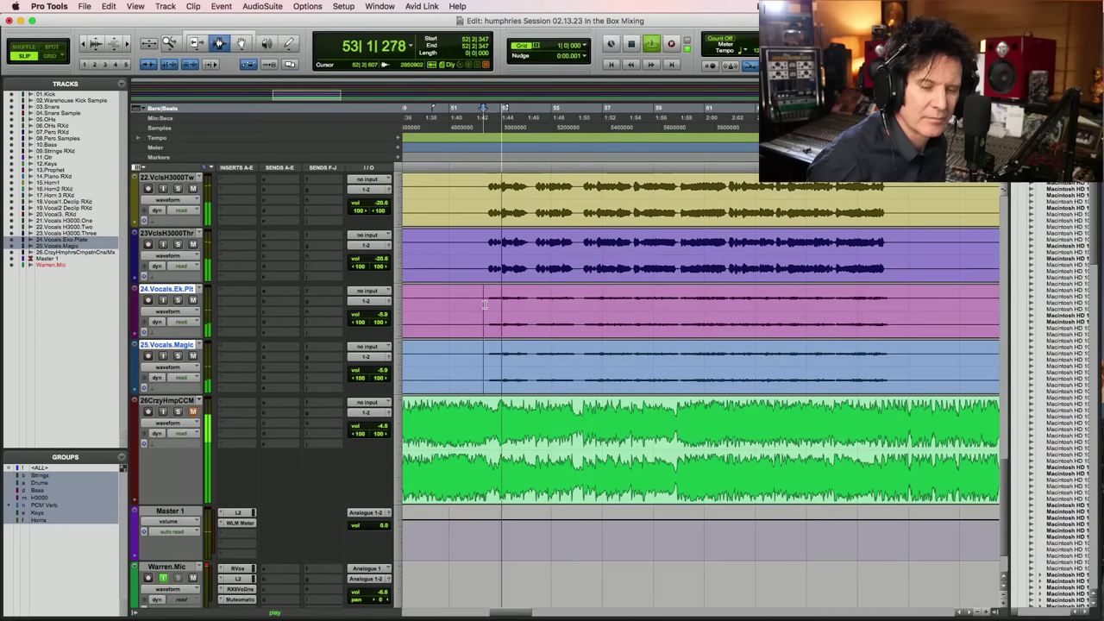
pyautogui.press('space')
pyautogui.press('super+s')
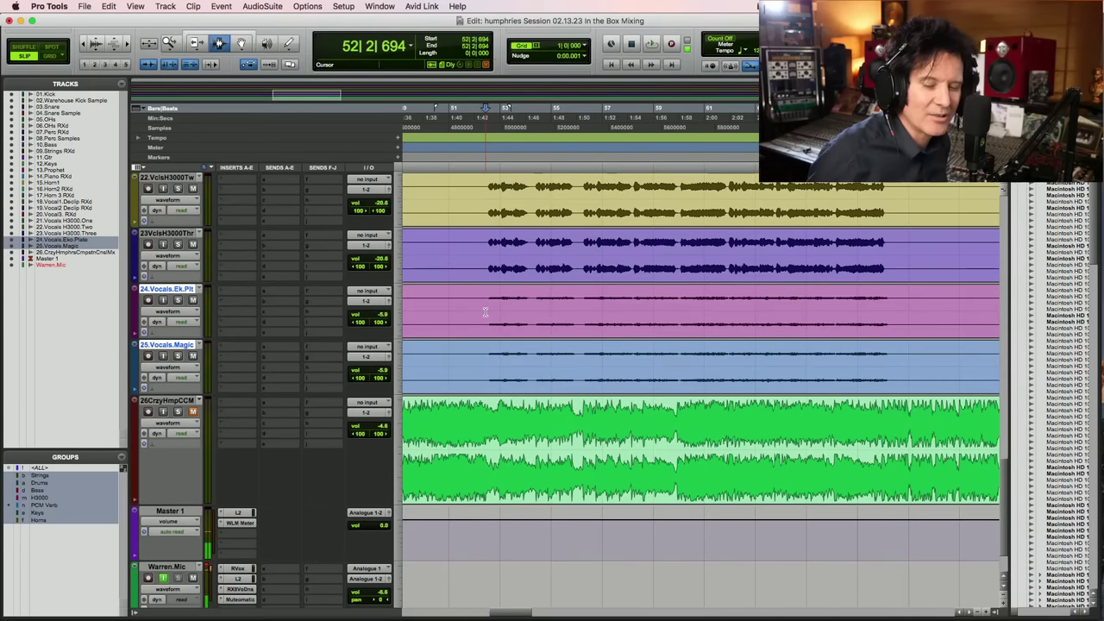
pyautogui.press('space')
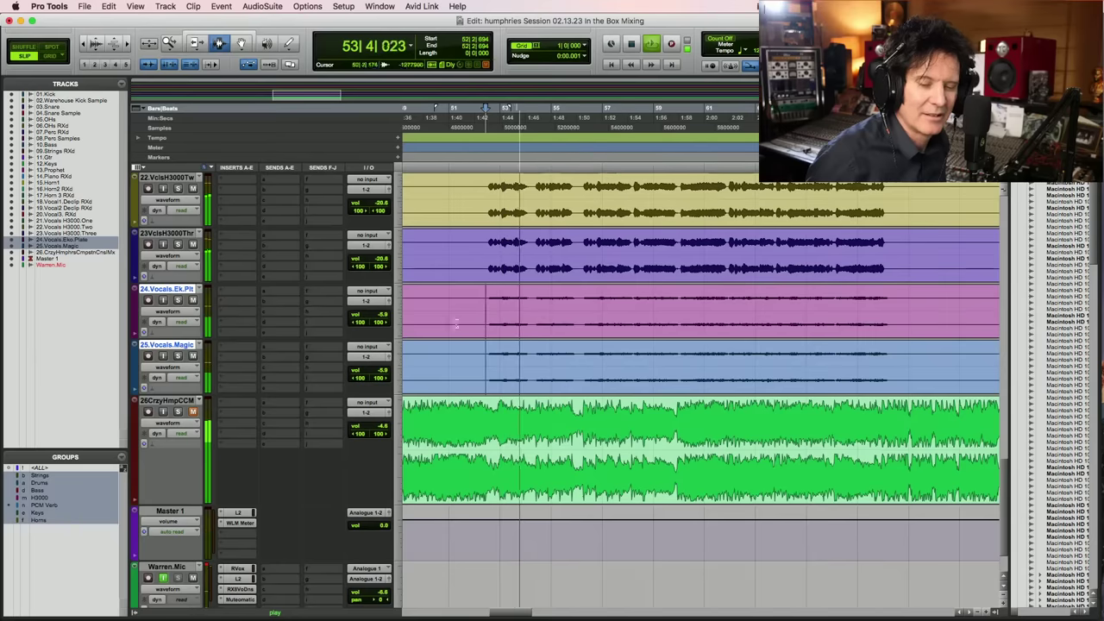
pyautogui.moveTo(388, 321); pyautogui.dragTo(386, 321)
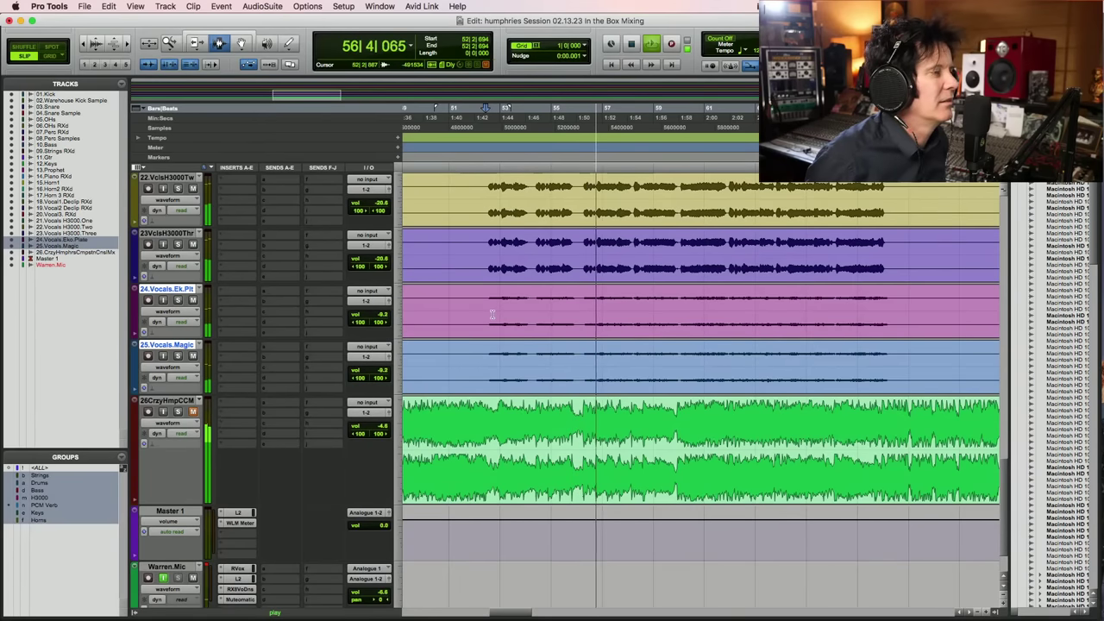
# Raise the Piano track's volume to +1.8 dB and place the playback cursor around bar 52 on it
pyautogui.scroll(5, 497, 318)
pyautogui.scroll(4, 497, 318)
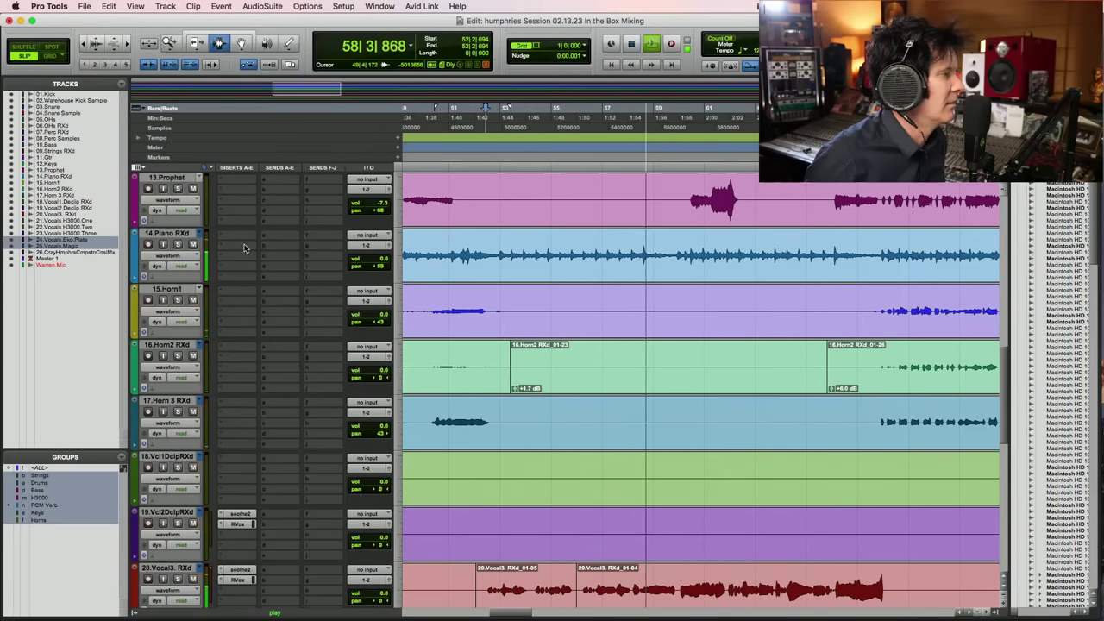
pyautogui.moveTo(382, 260); pyautogui.dragTo(383, 255)
pyautogui.press('space')
pyautogui.click(488, 250)
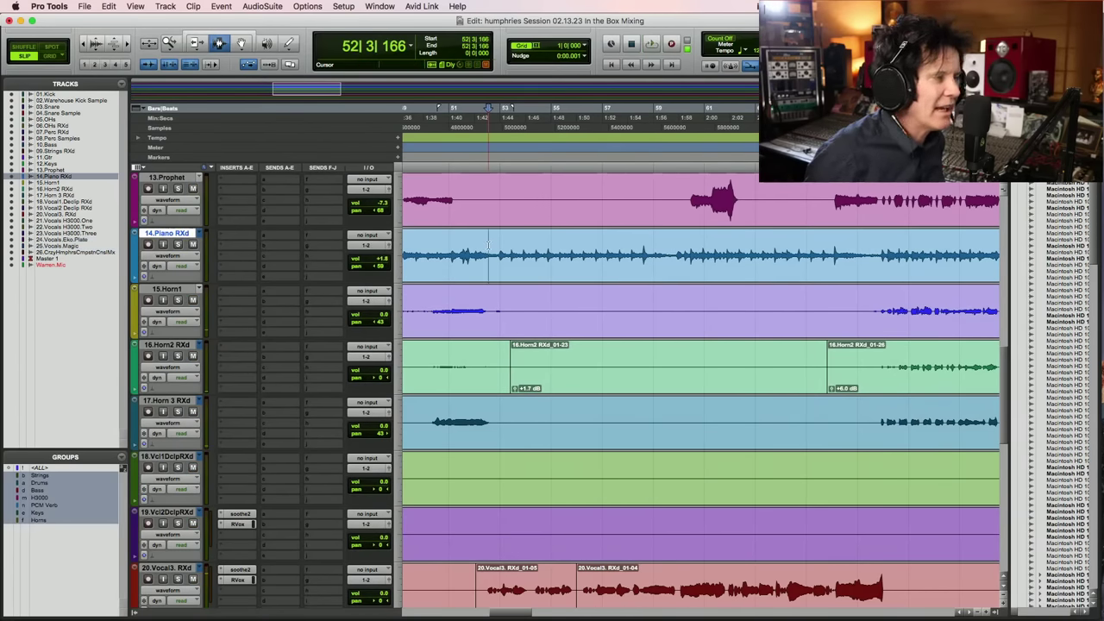
# Play the mix from bar 52 and look over the horn, vocal and vocal effect tracks across the whole song
pyautogui.hotkey('alt', 'a')
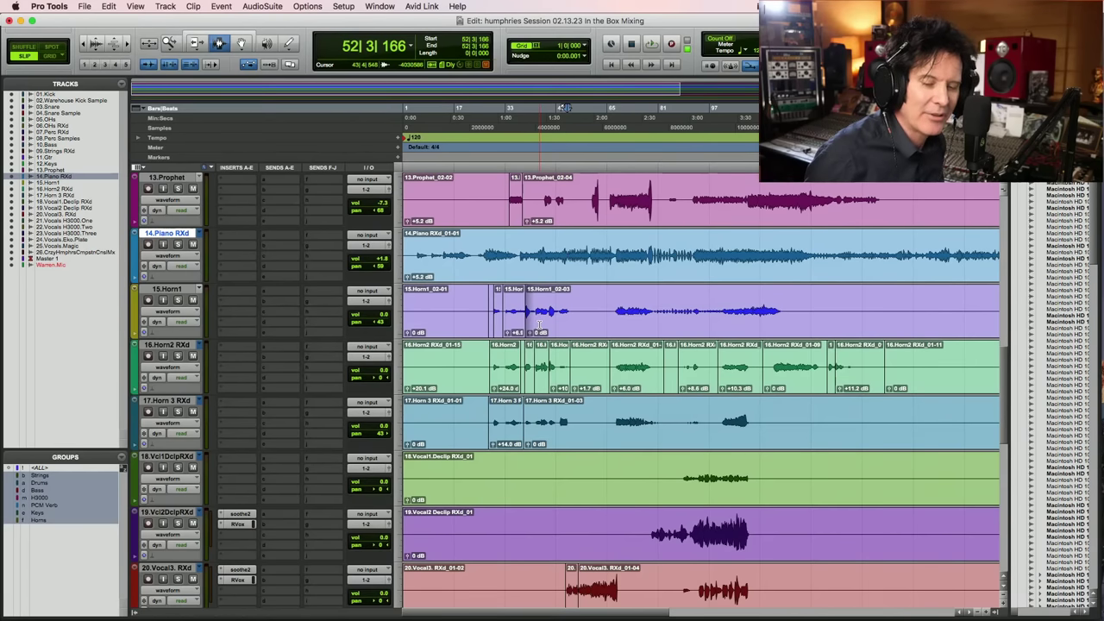
pyautogui.press('space')
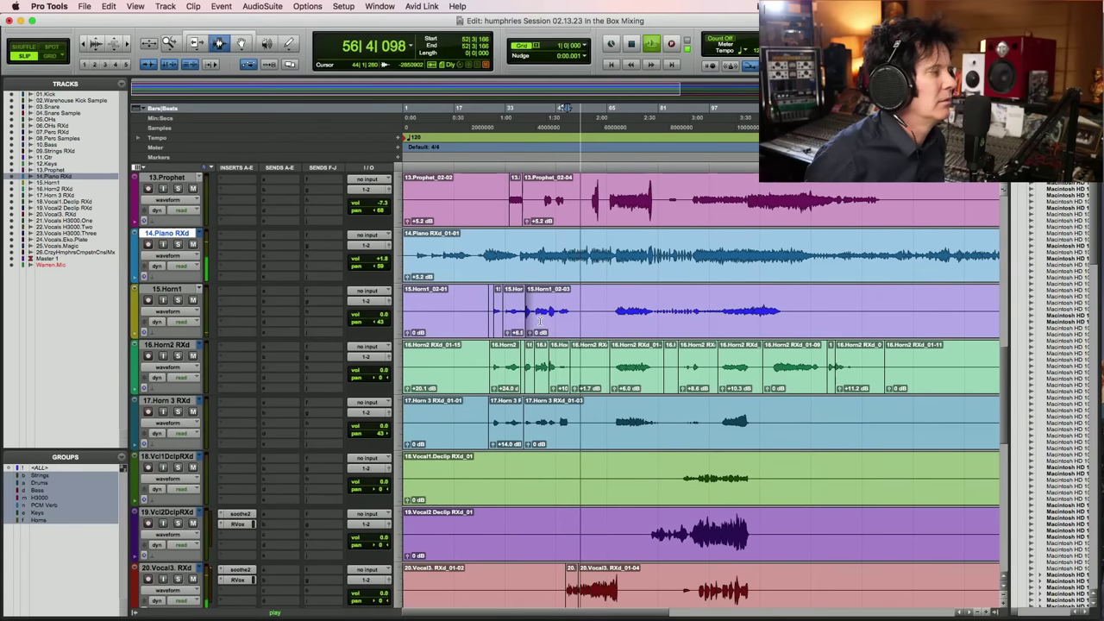
pyautogui.scroll(-5, 540, 321)
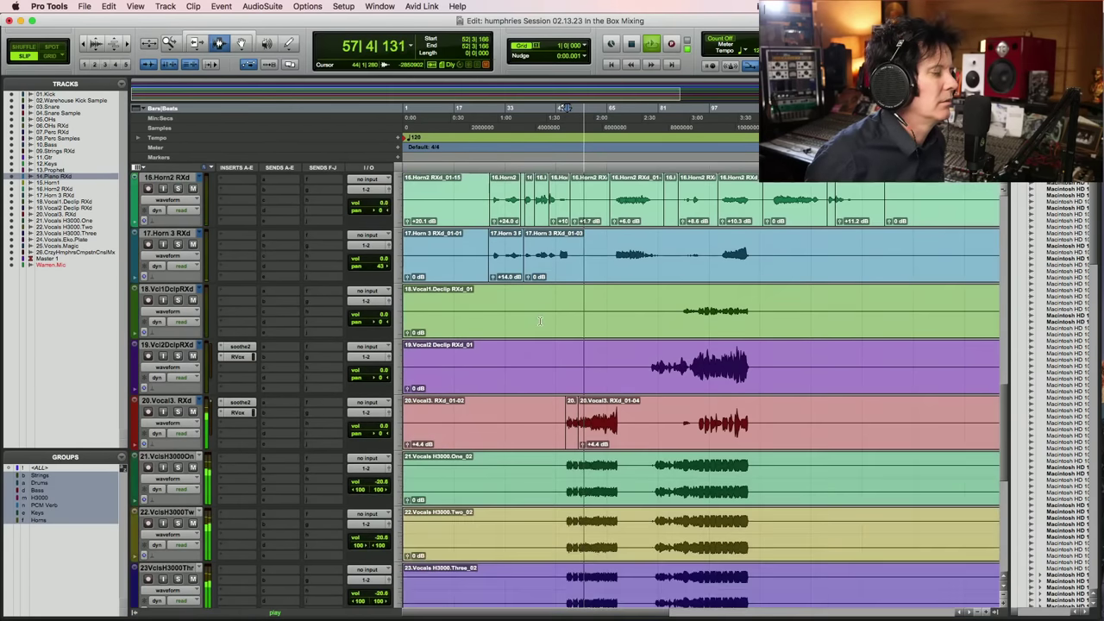
pyautogui.scroll(-1, 540, 321)
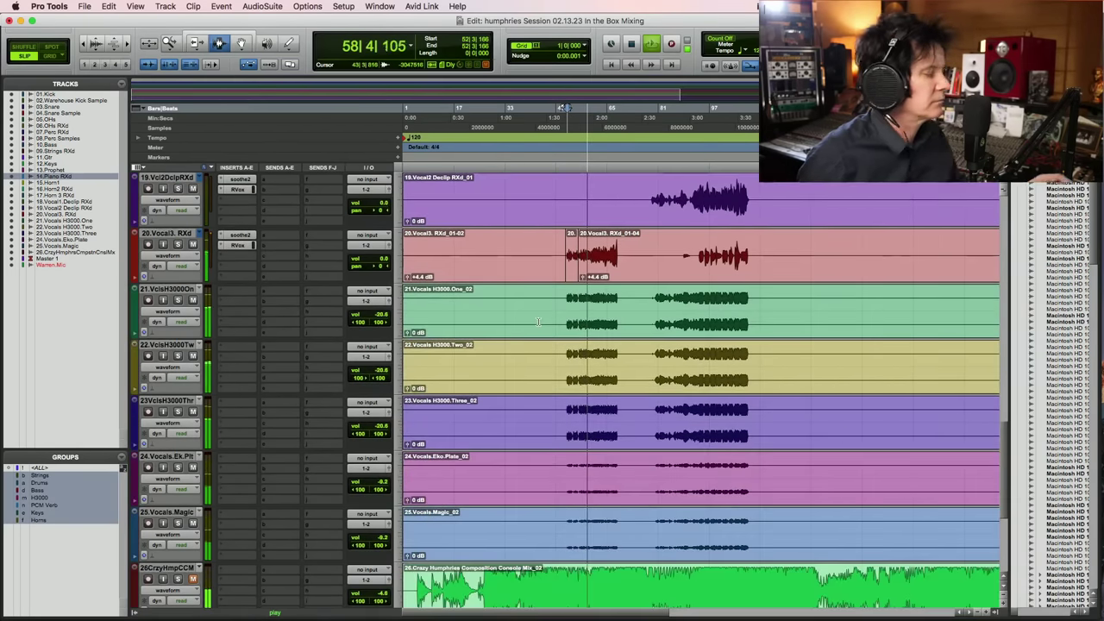
pyautogui.scroll(-2, 537, 321)
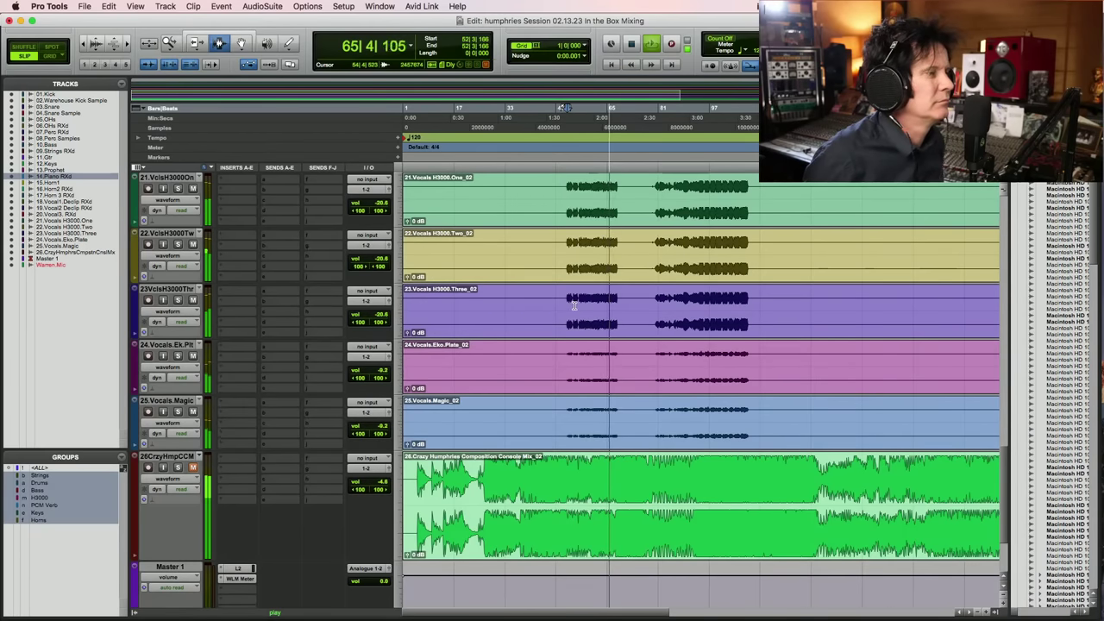
pyautogui.scroll(8, 574, 308)
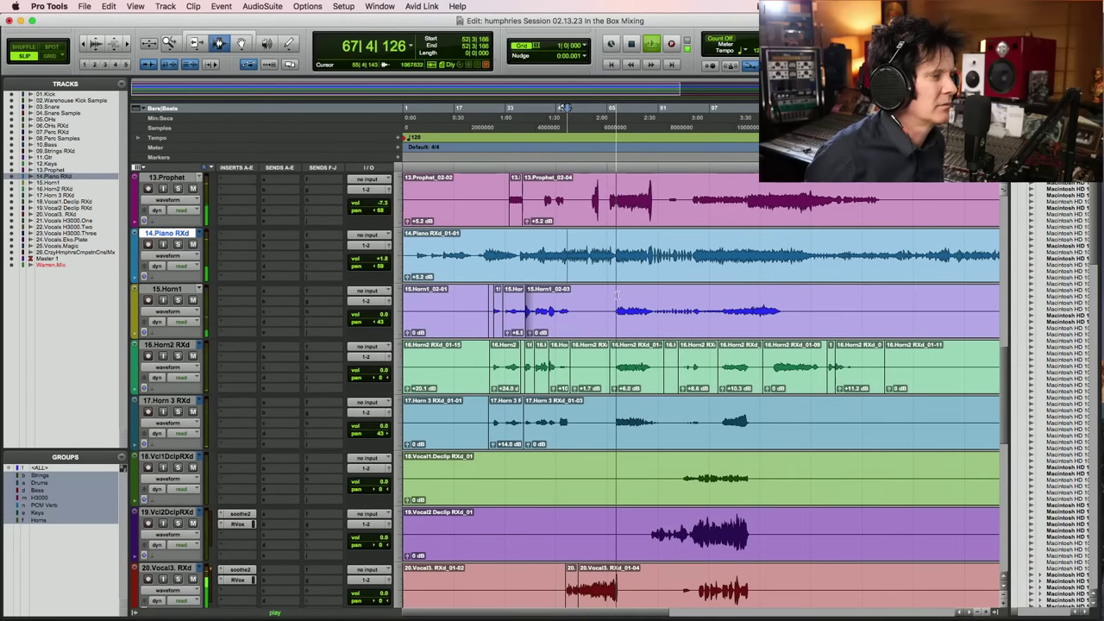
# Save the session and select the horn phrase from about bar 67 to bar 79 across all three Horn tracks
pyautogui.click(664, 313)
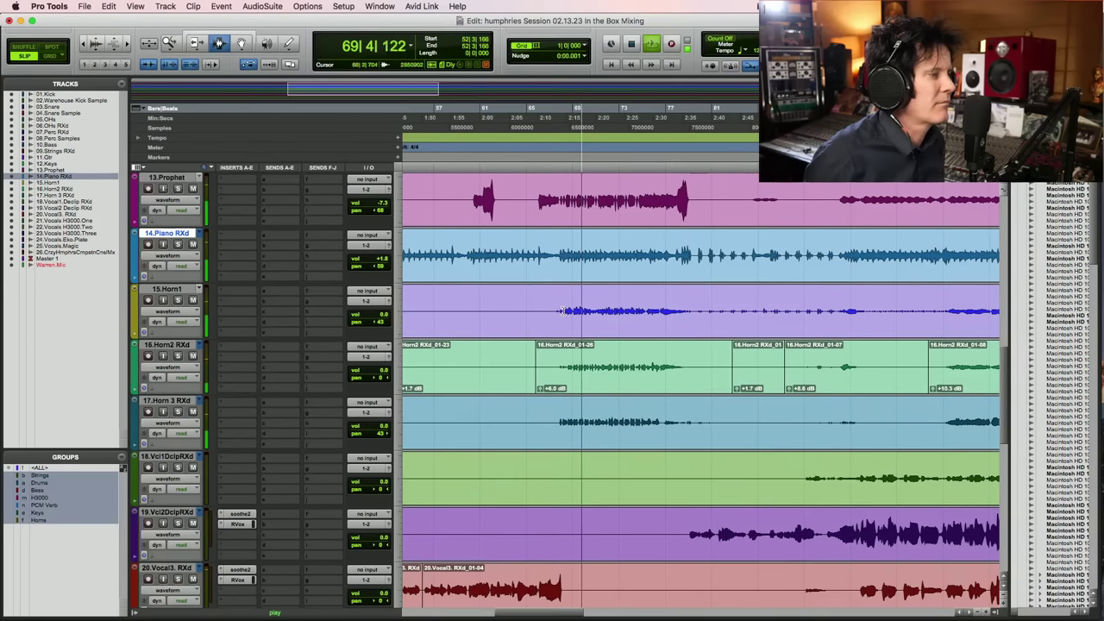
pyautogui.moveTo(554, 423); pyautogui.dragTo(555, 319)
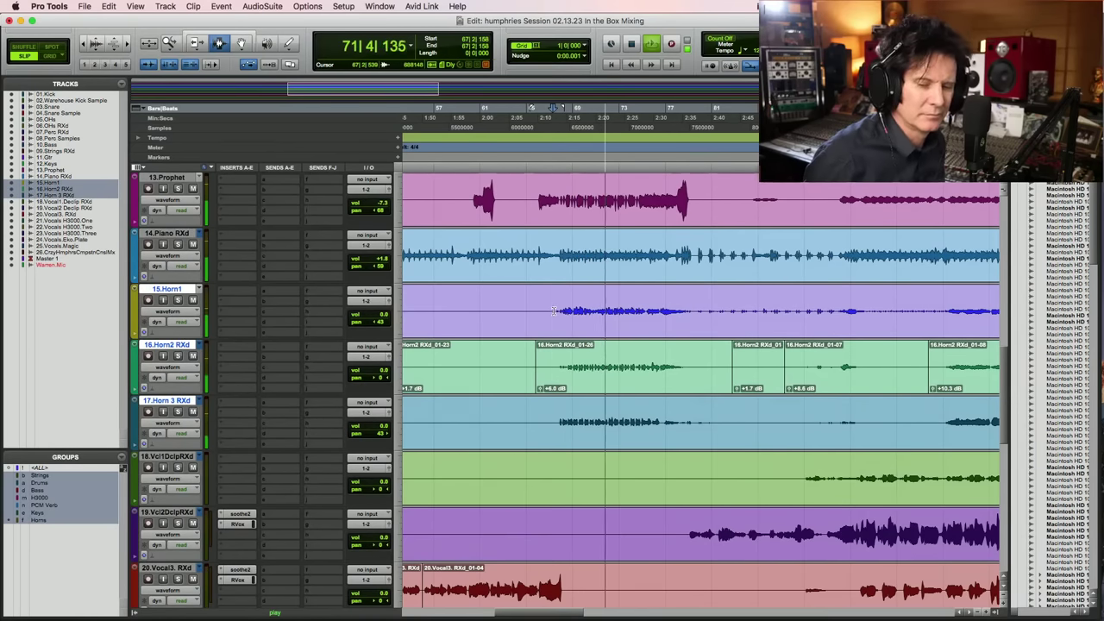
pyautogui.press('super+s')
pyautogui.moveTo(525, 297); pyautogui.dragTo(769, 324)
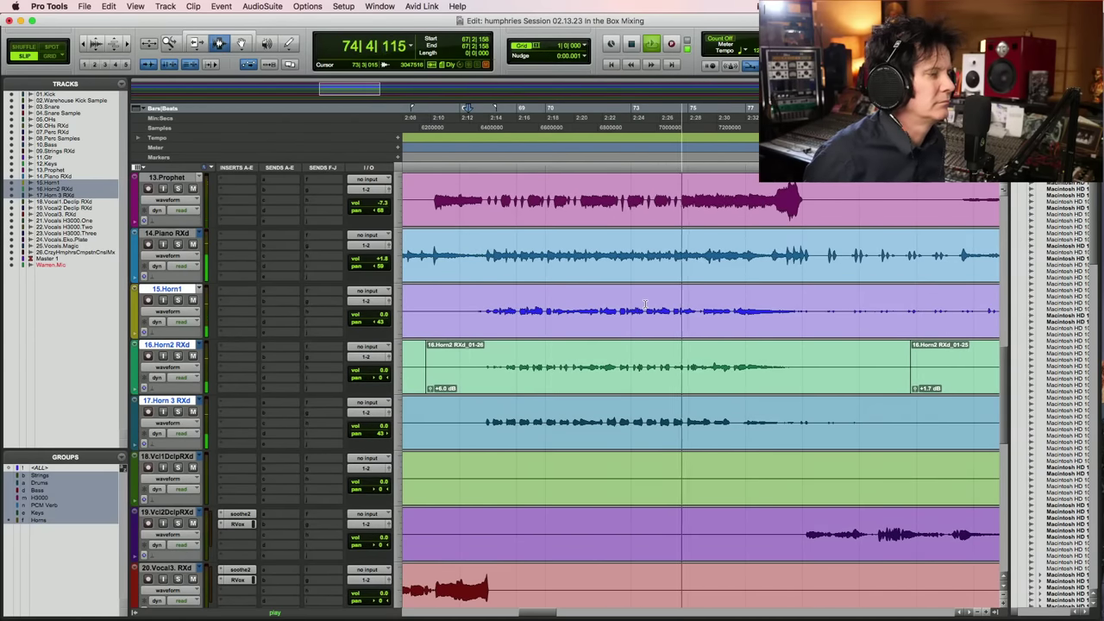
pyautogui.click(469, 309)
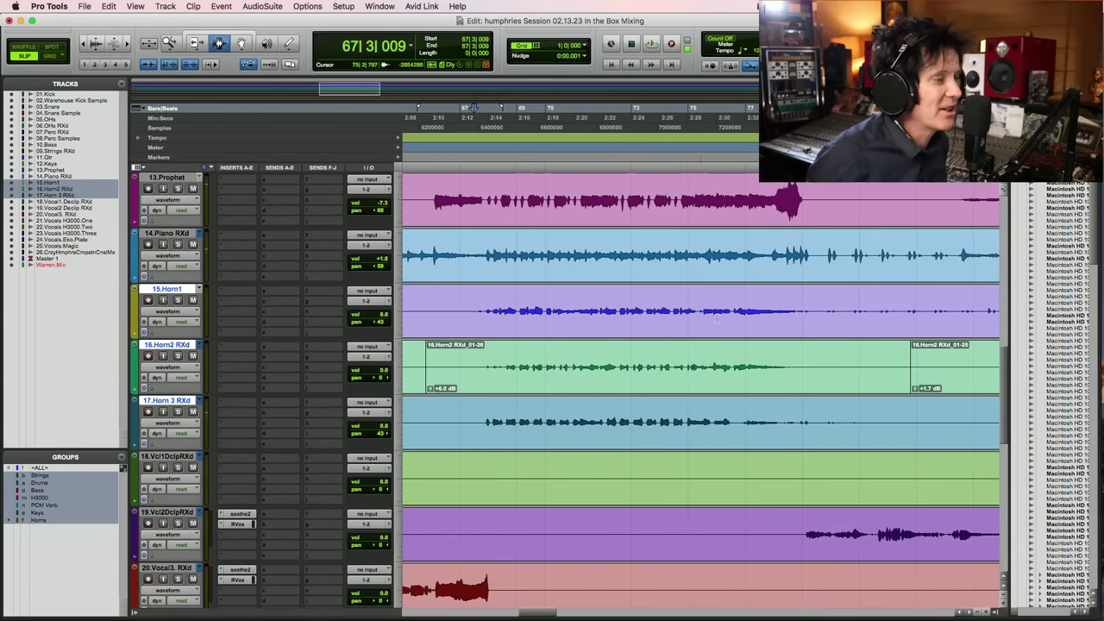
pyautogui.keyDown('shift'); pyautogui.click(809, 323); pyautogui.keyUp('shift')
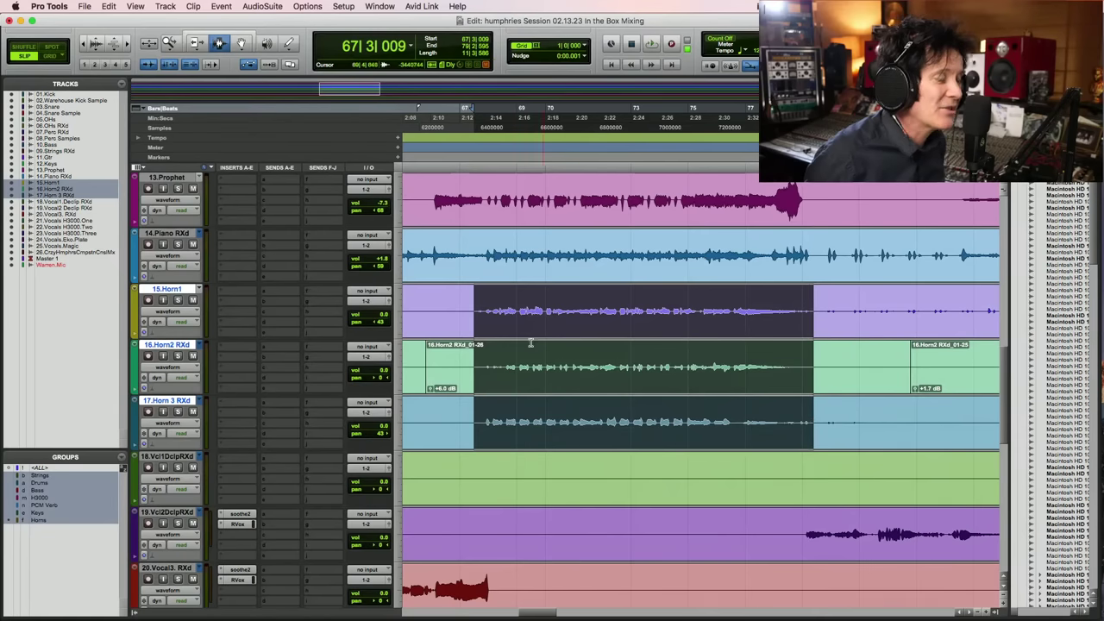
# Play the mix from bar 67 with the horns, keys and Prophet in view, and save the session
pyautogui.click(474, 304)
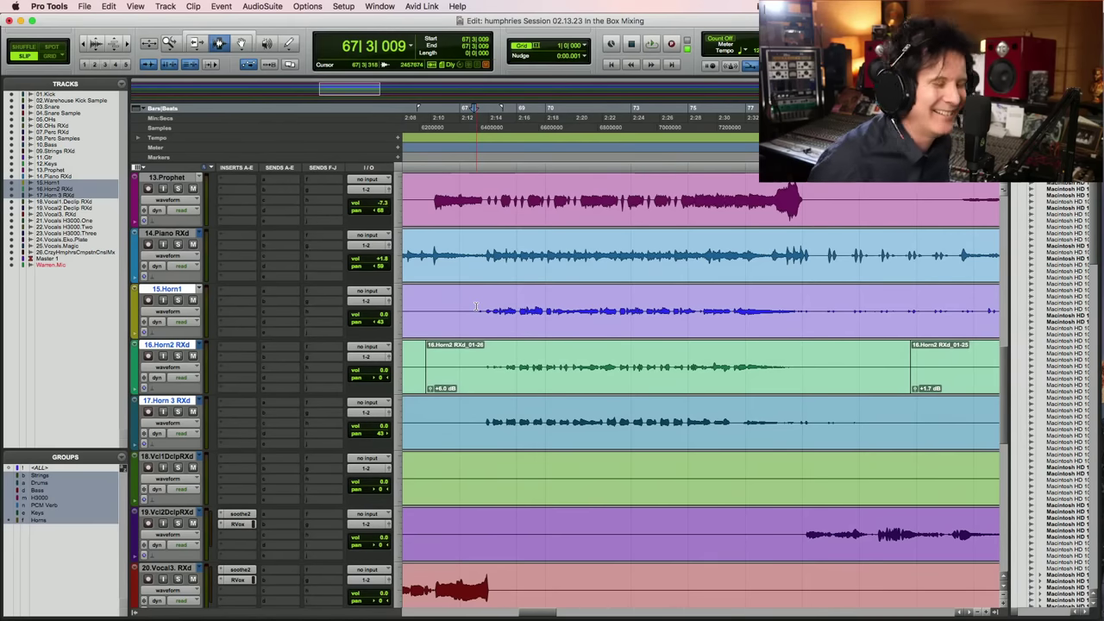
pyautogui.press('space')
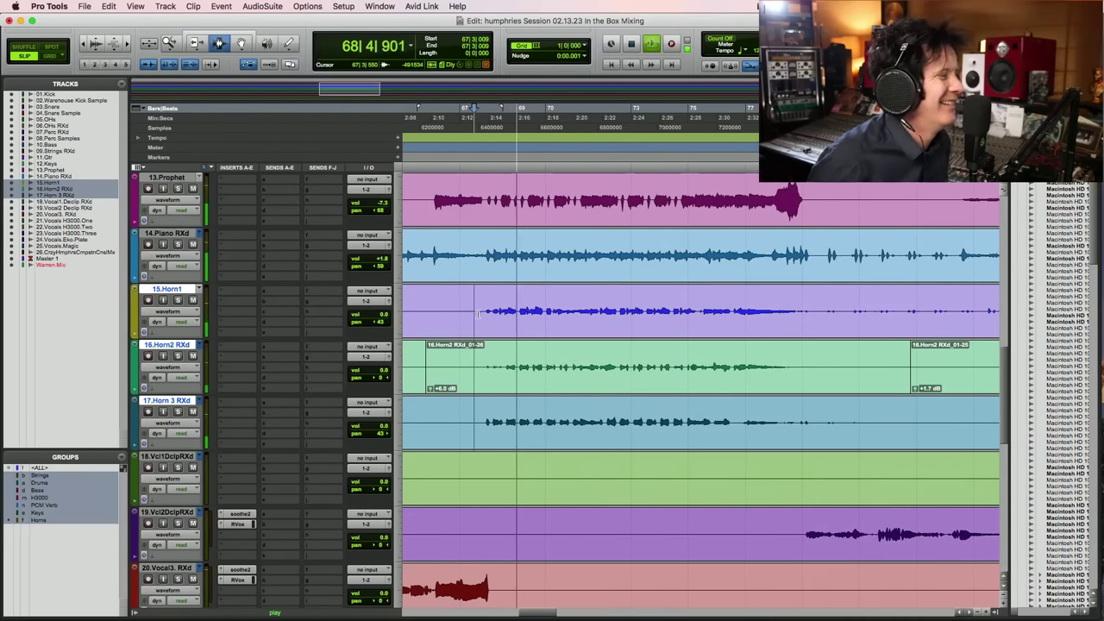
pyautogui.scroll(3, 477, 314)
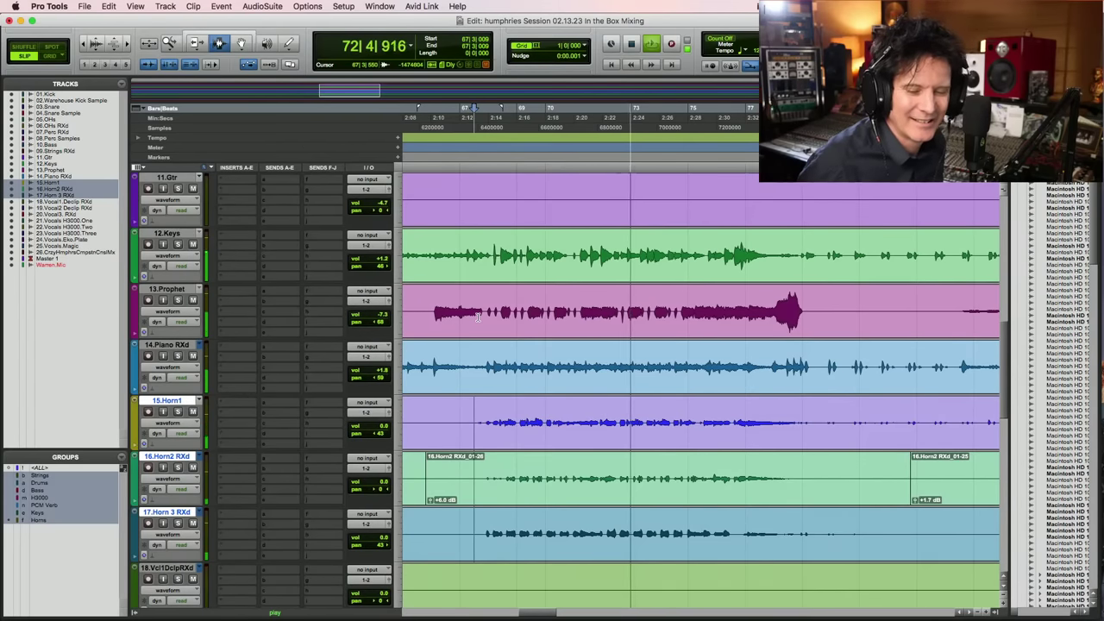
pyautogui.press('super+s')
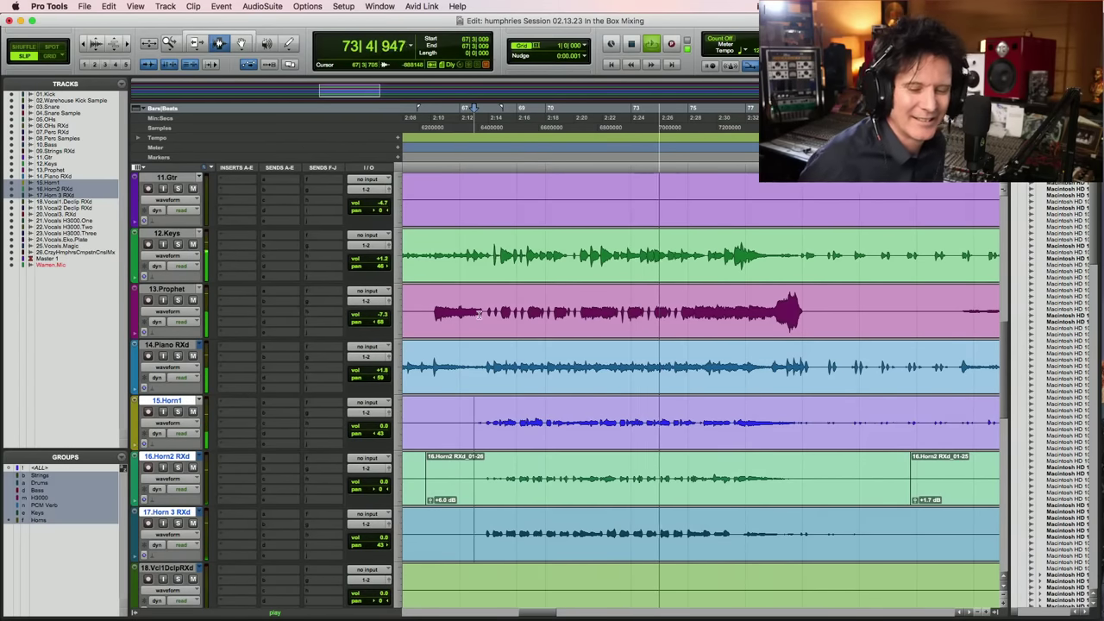
pyautogui.press('super+s')
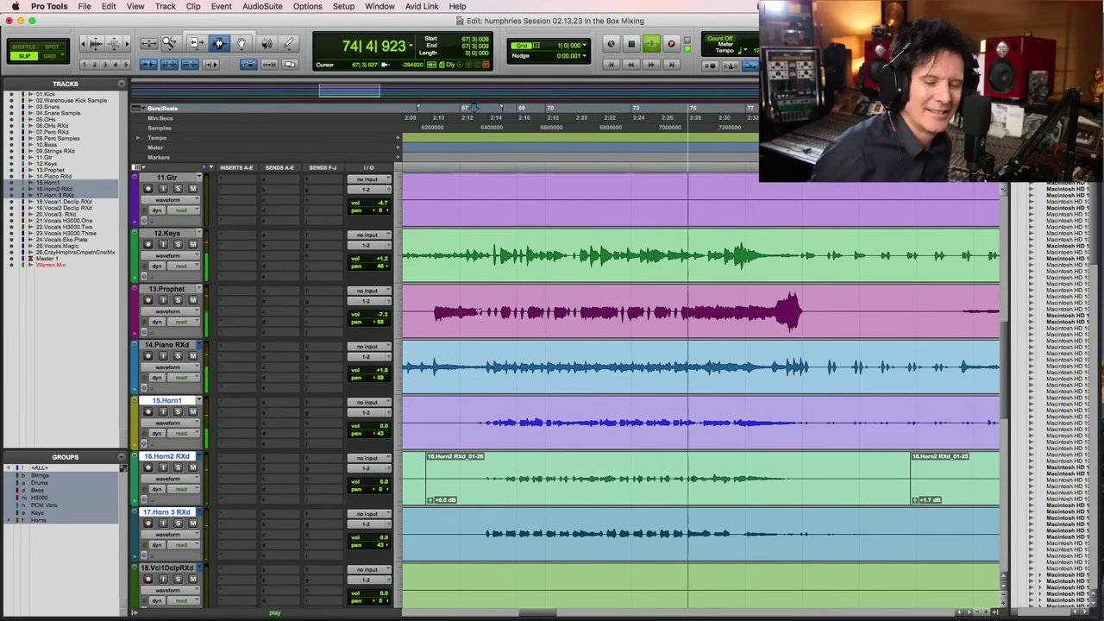
pyautogui.press('super+s')
pyautogui.press('space')
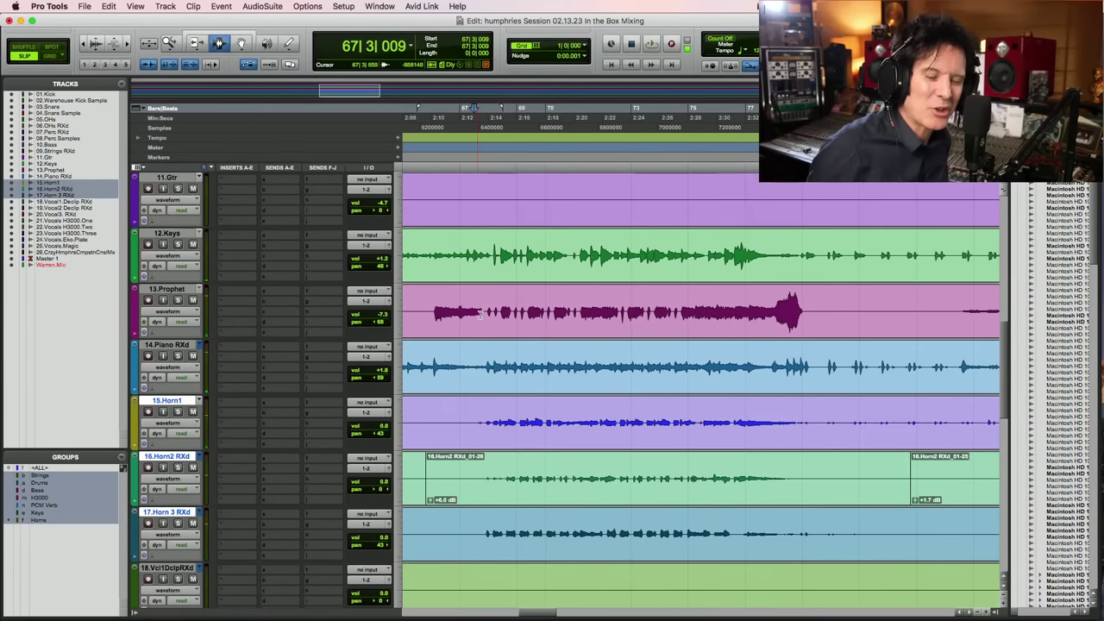
# Replay the horn entry from bar 67 to around bar 70 and save the session again
pyautogui.press('space')
pyautogui.press('super+s')
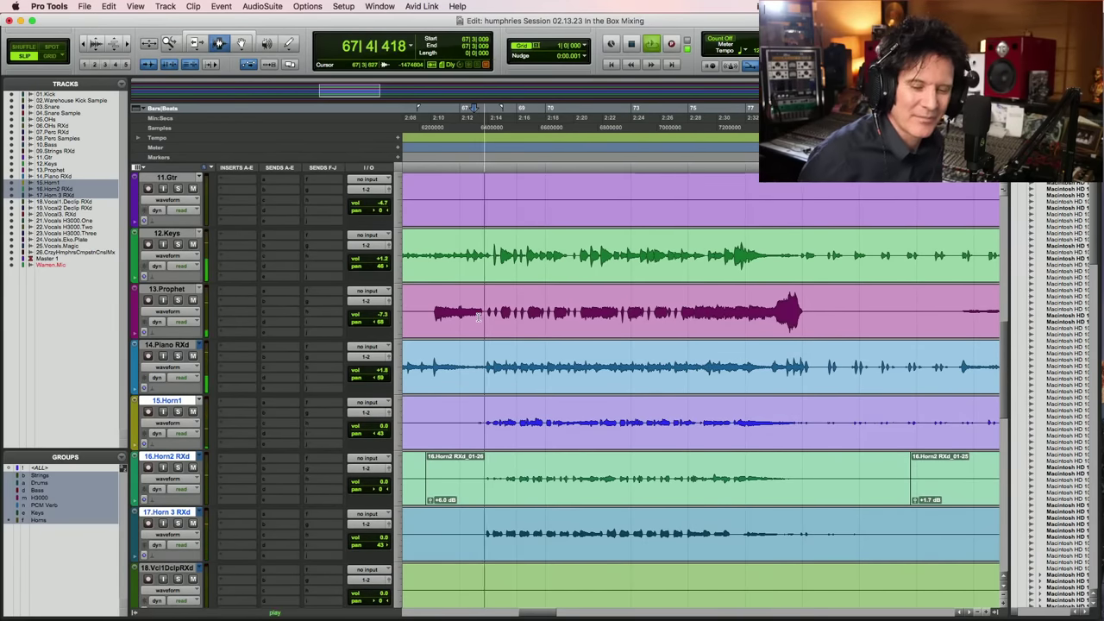
pyautogui.press('super+s')
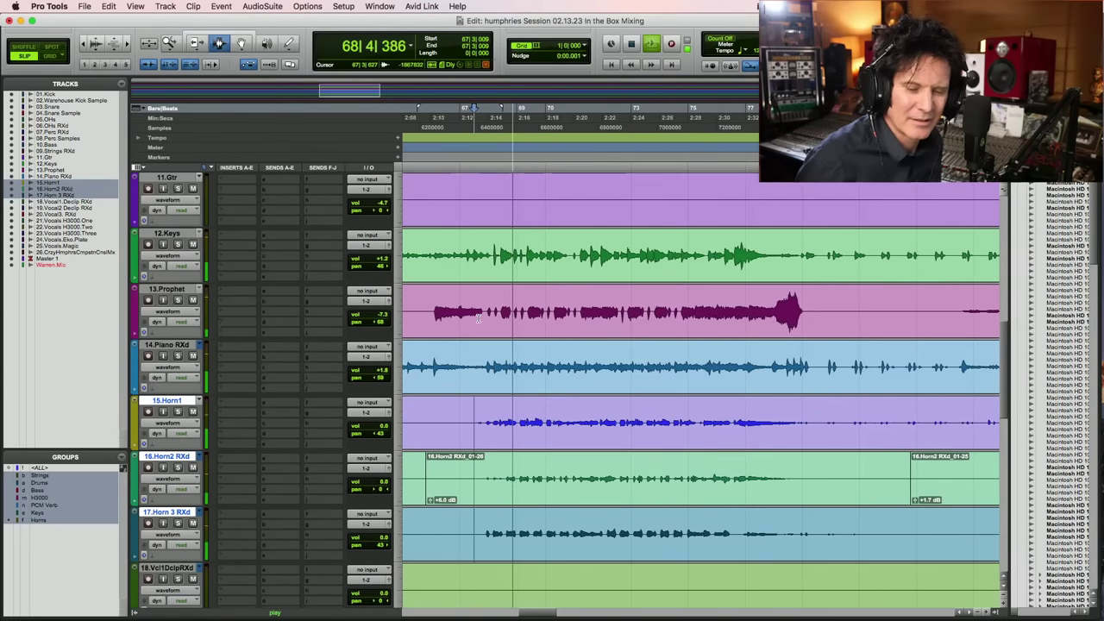
pyautogui.press('super+s')
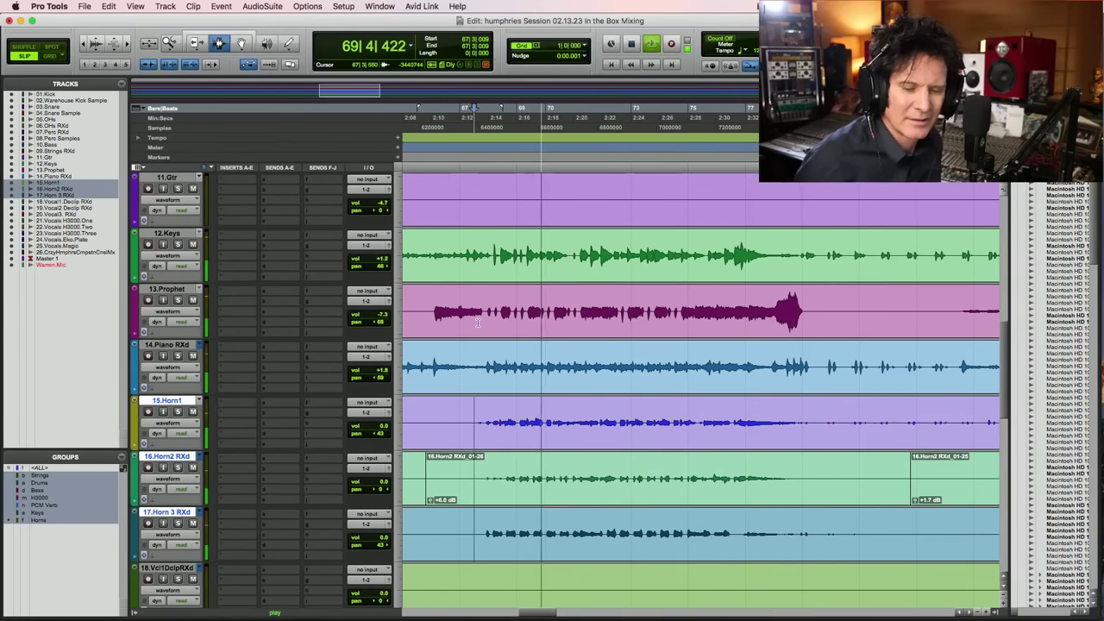
pyautogui.press('super+s')
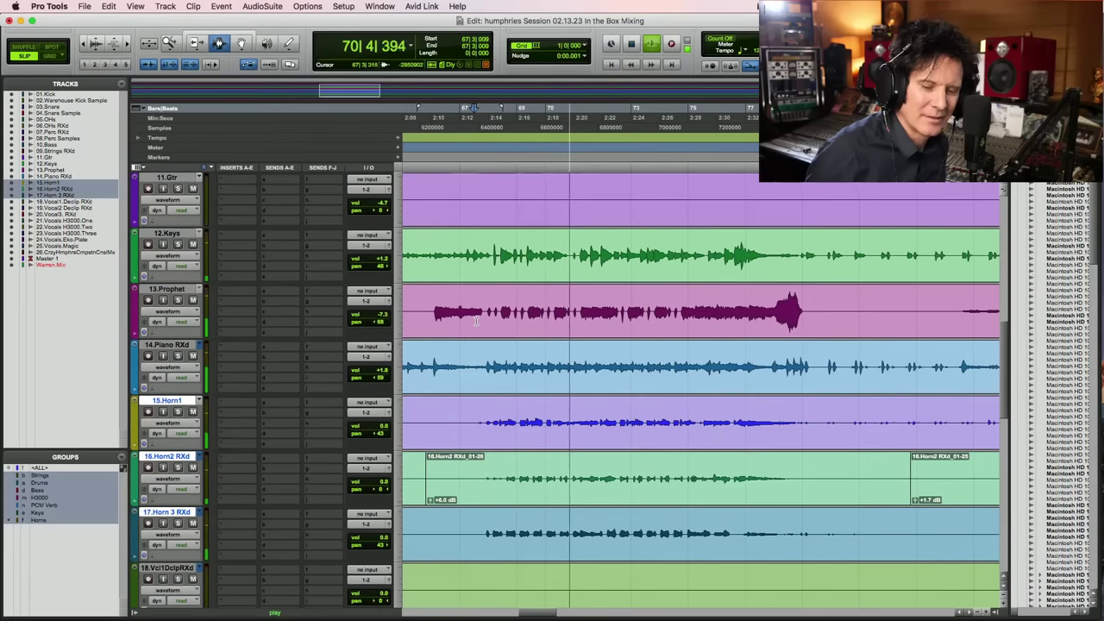
pyautogui.press('space')
# Play the mix from around bar 67 on the Keys track, and briefly solo and unsolo Keys
pyautogui.click(466, 256)
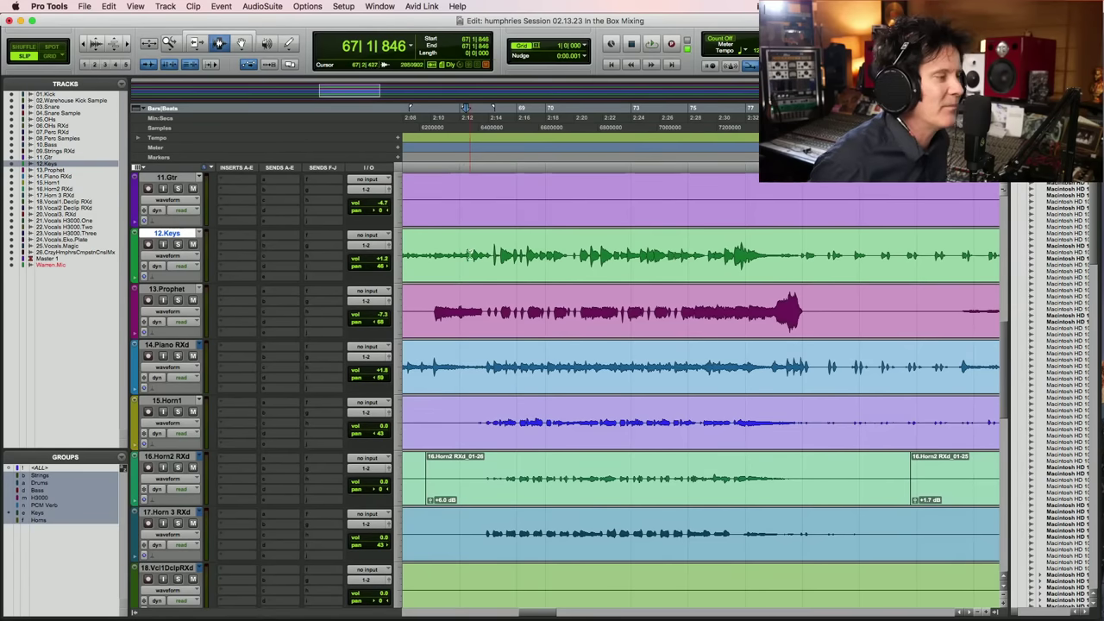
pyautogui.press('space')
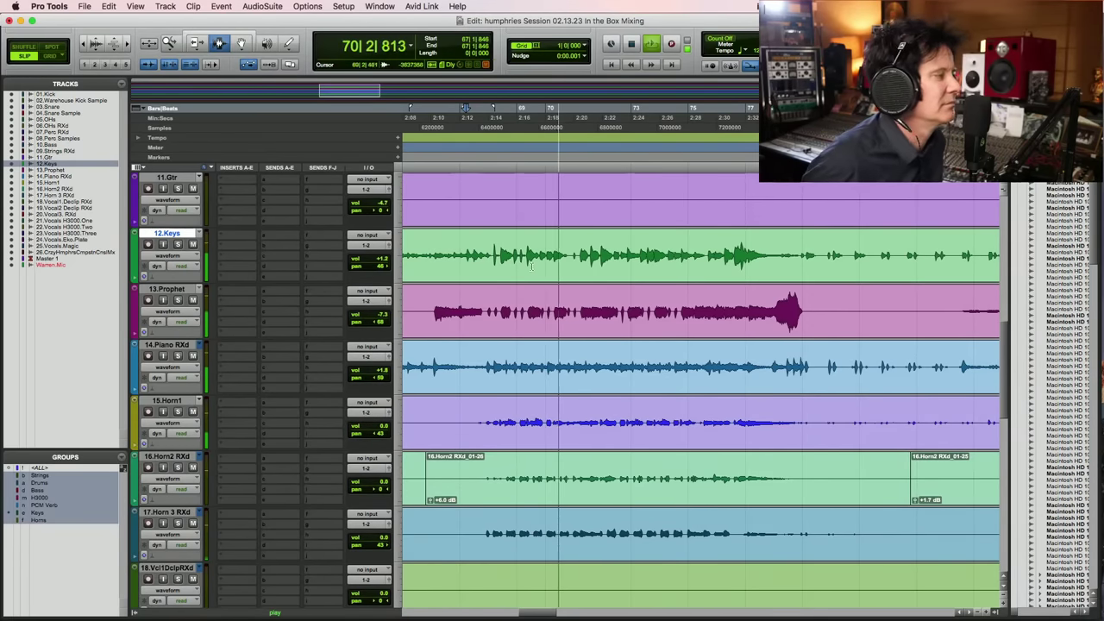
pyautogui.press('space')
pyautogui.click(179, 244)
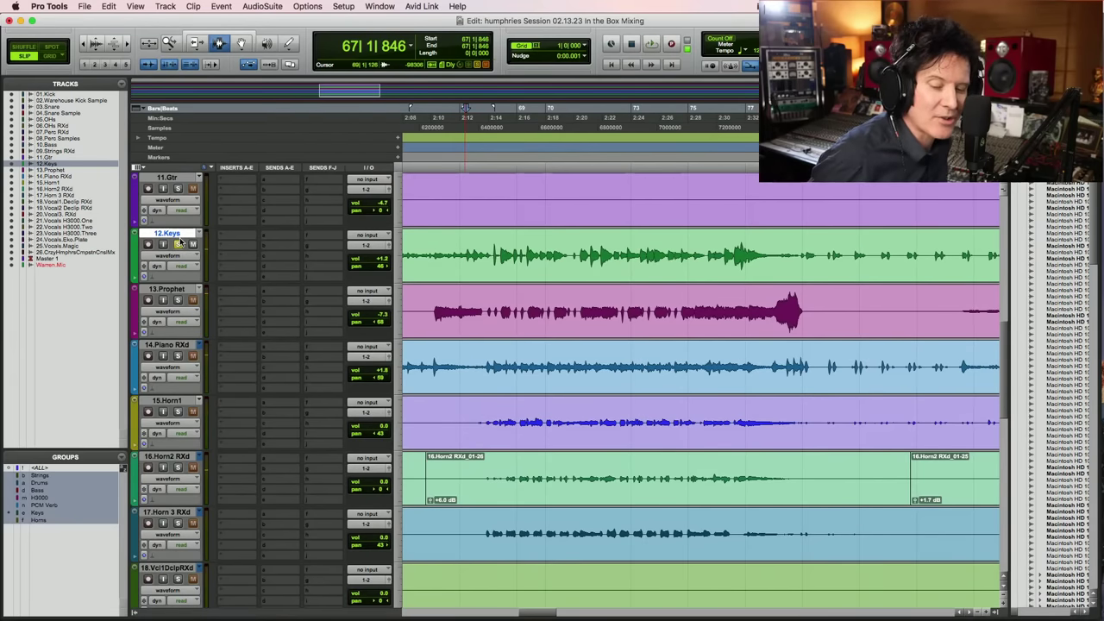
pyautogui.click(178, 245)
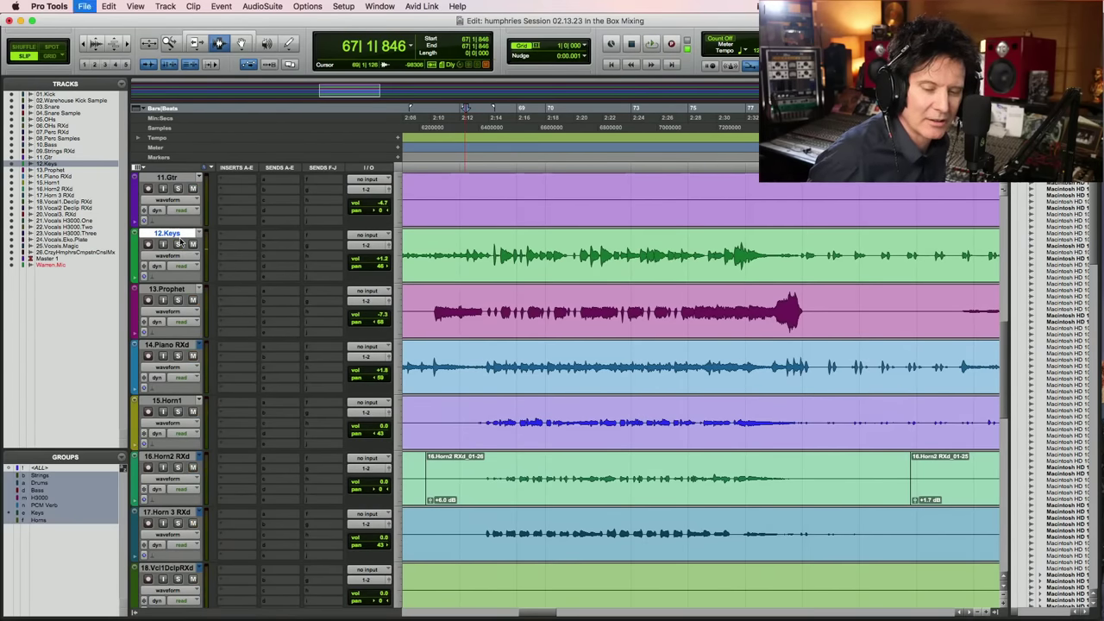
# Play the mix briefly from bar 67 to around bar 69, and go back to the drum tracks
pyautogui.press('space')
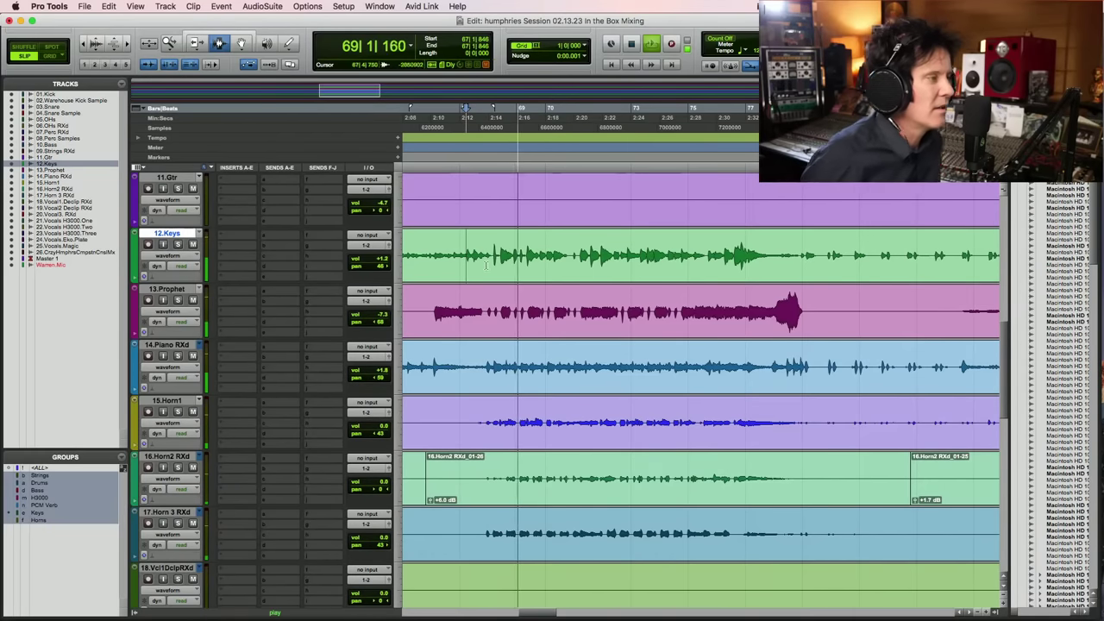
pyautogui.press('space')
pyautogui.scroll(10, 540, 269)
pyautogui.scroll(5, 540, 268)
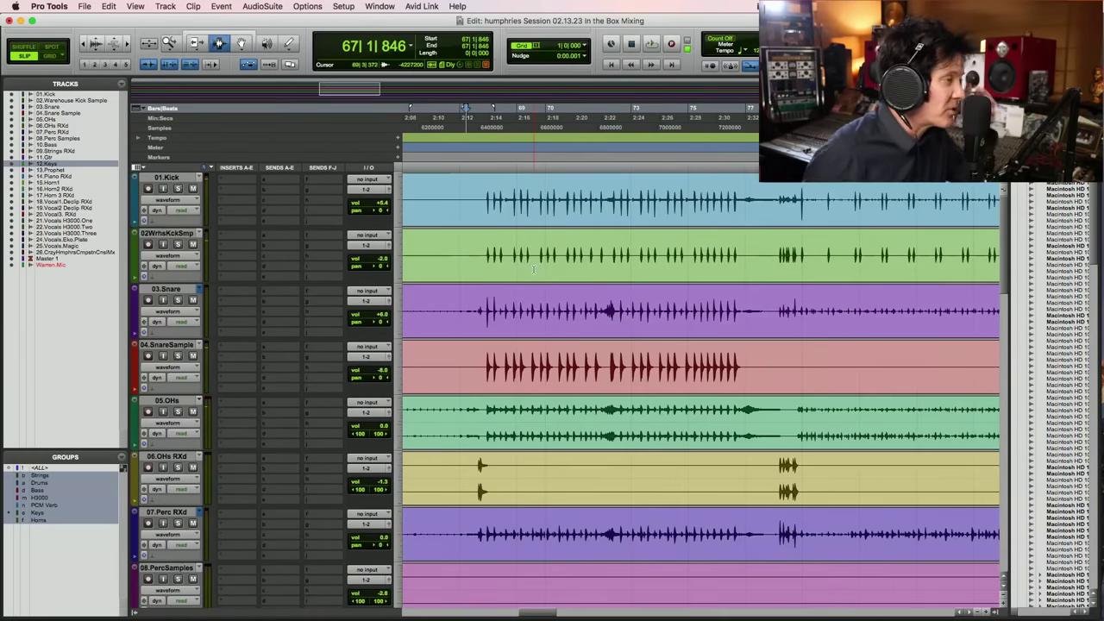
# Play the mix from about bar 194, starting from the Bass track, with the whole song in view
pyautogui.click(481, 200)
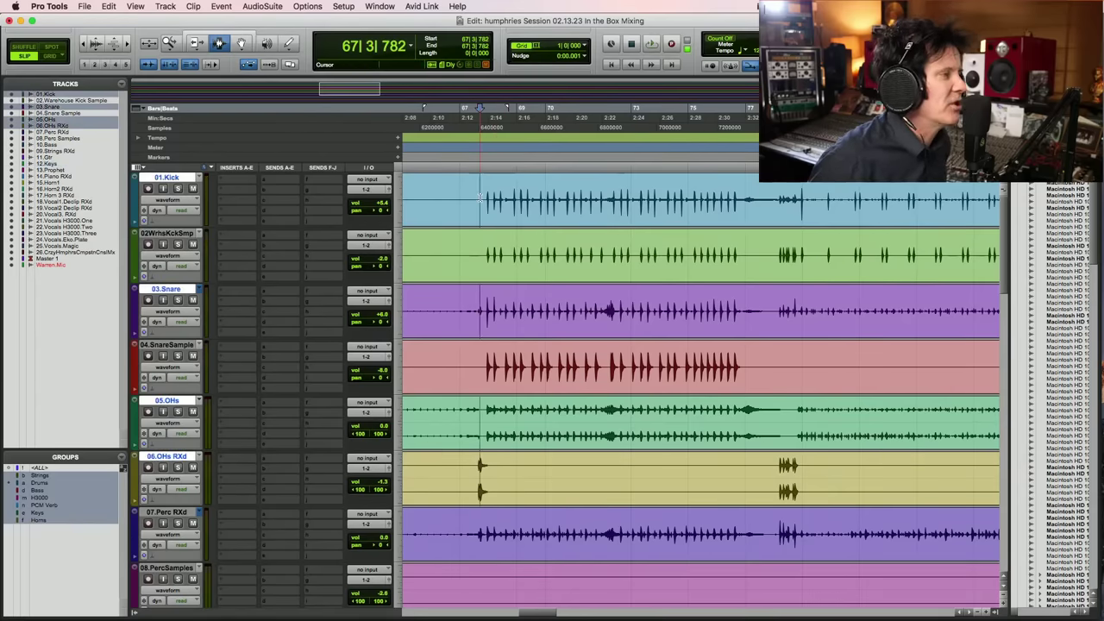
pyautogui.press('r')
pyautogui.press('r')
pyautogui.press('r')
pyautogui.press('r')
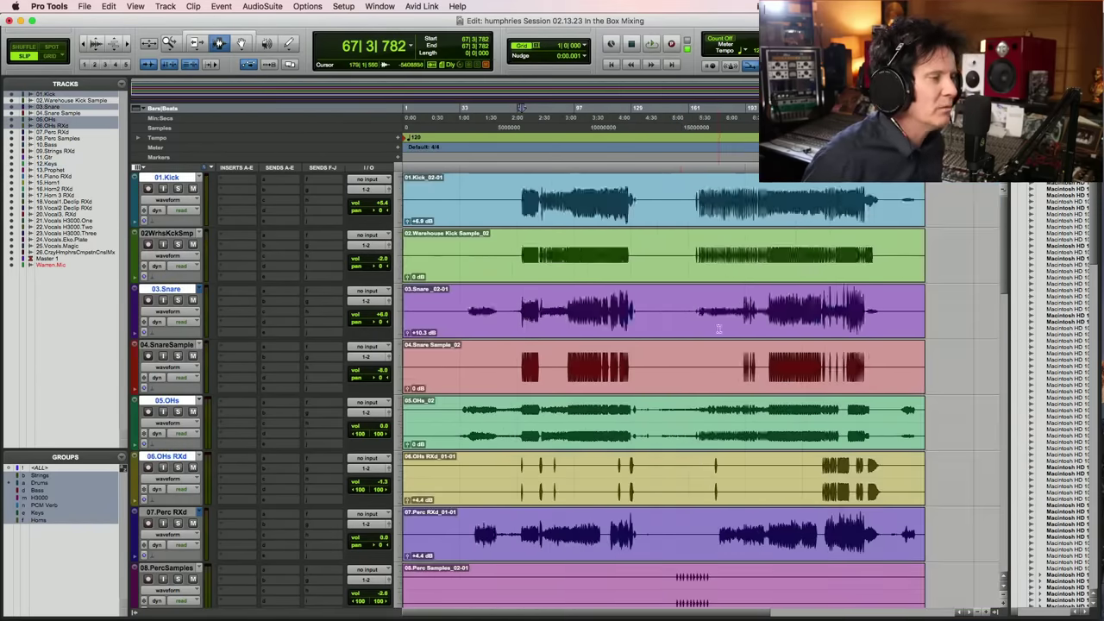
pyautogui.scroll(-4, 716, 328)
pyautogui.scroll(-3, 716, 328)
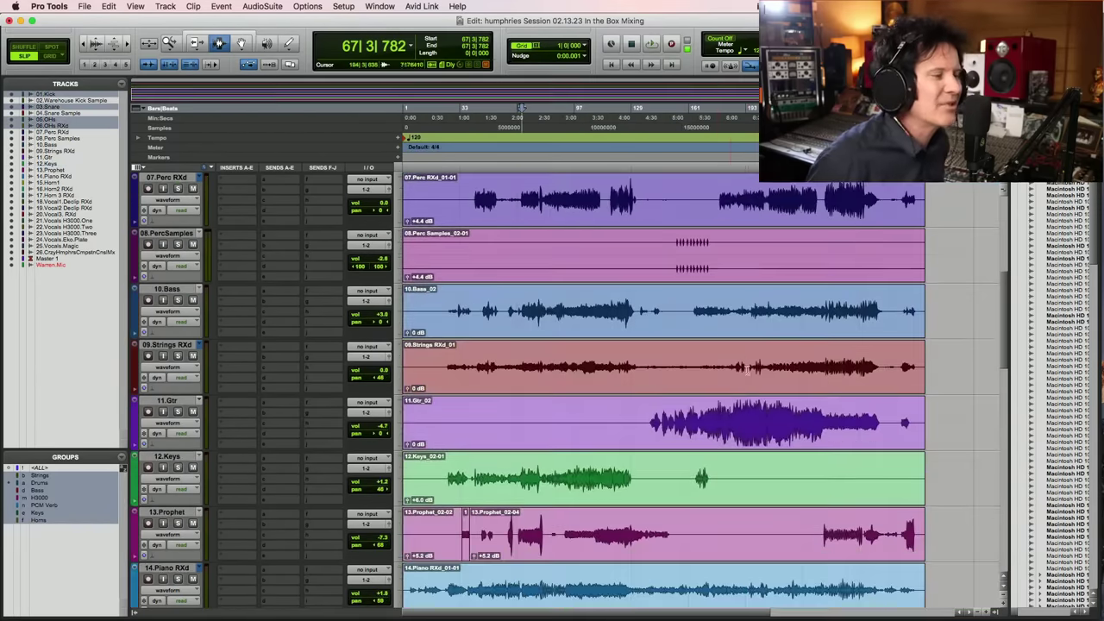
pyautogui.click(748, 313)
pyautogui.press('space')
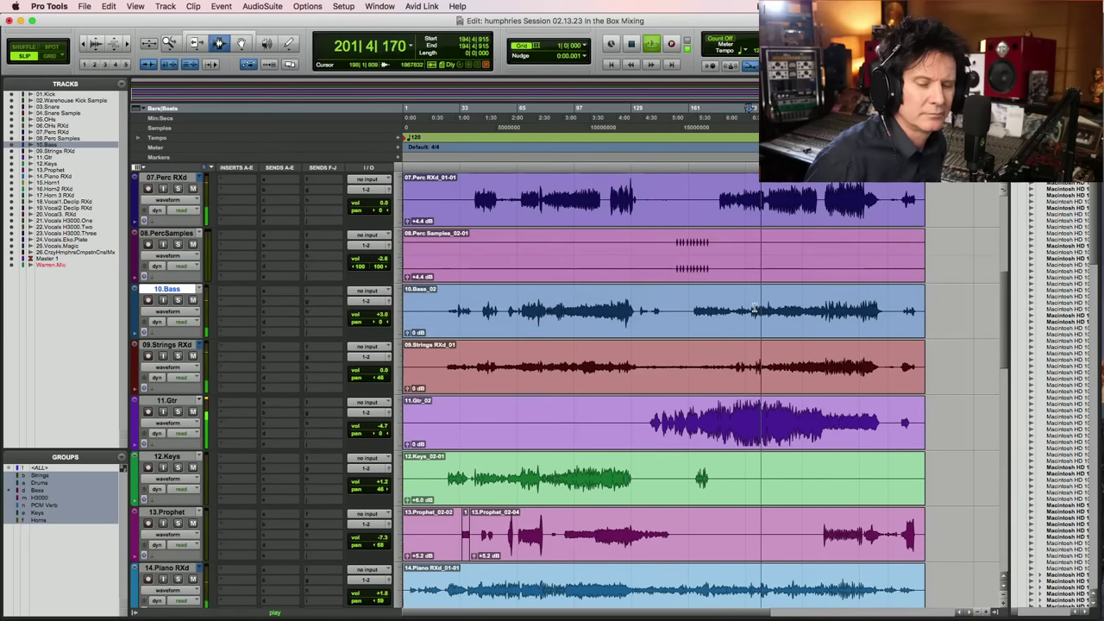
pyautogui.press('space')
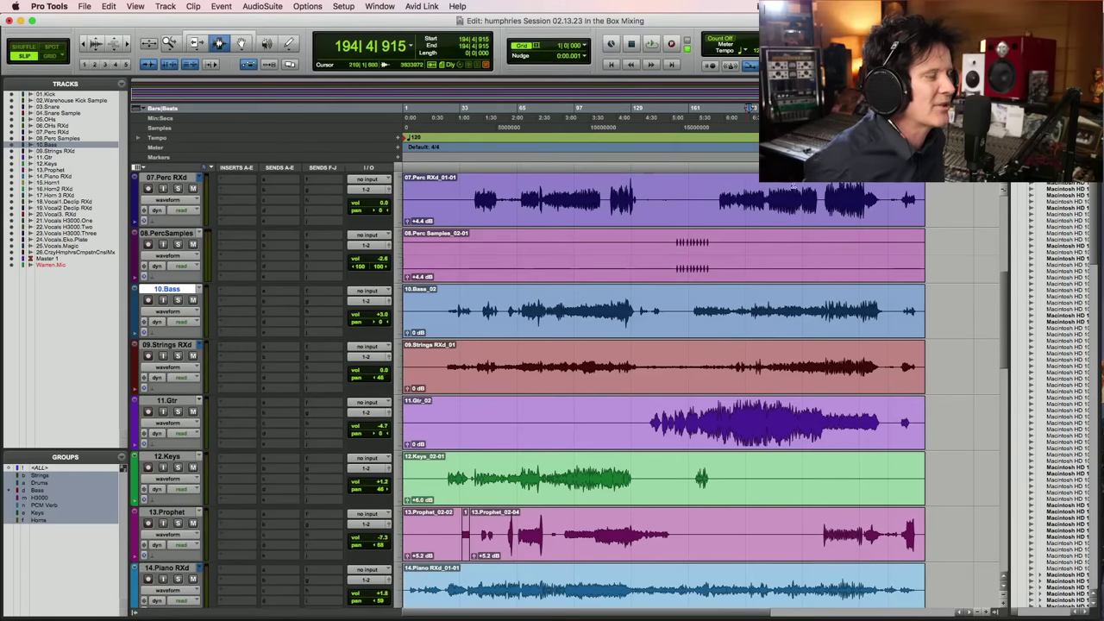
# Play the mix from about bar 178 at the percussion entry on the Perc RXd track to around bar 193
pyautogui.click(718, 195)
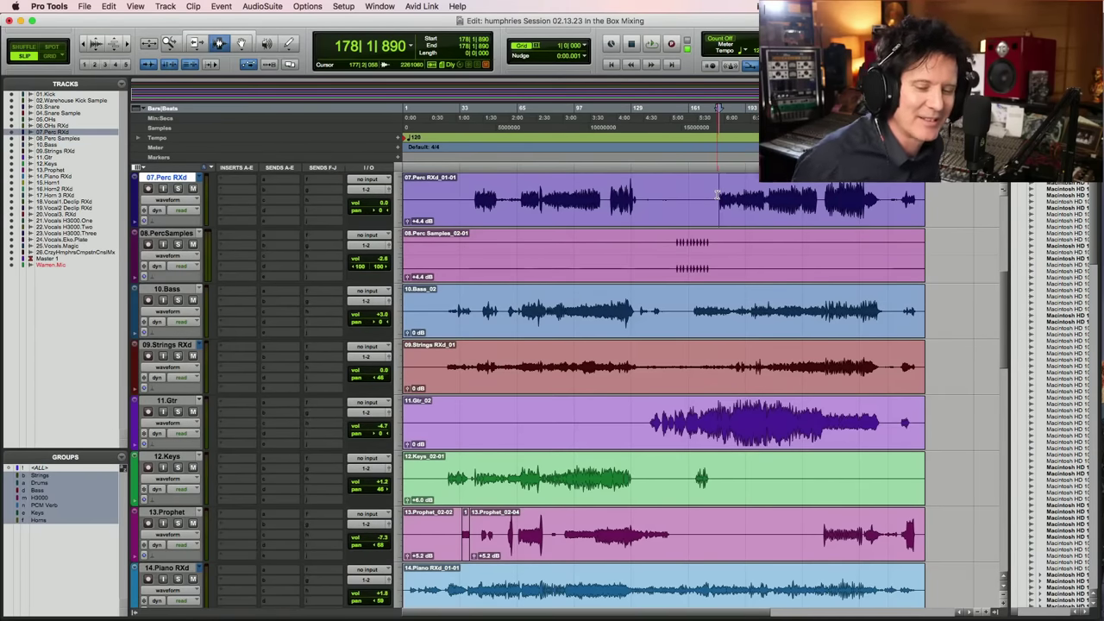
pyautogui.press('space')
pyautogui.press('F5')
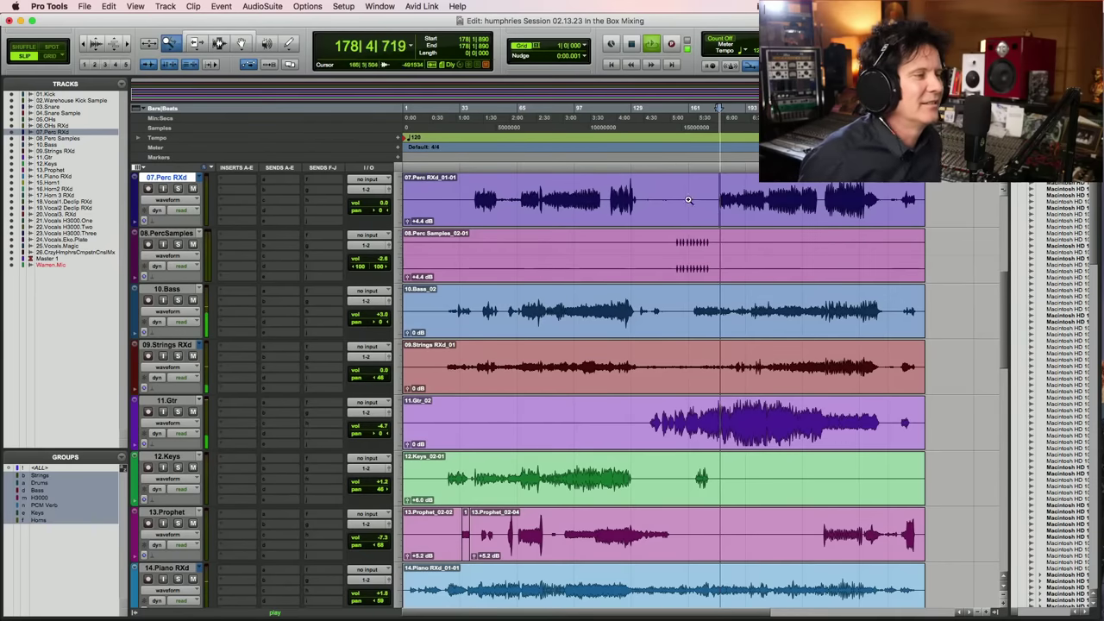
pyautogui.click(691, 200)
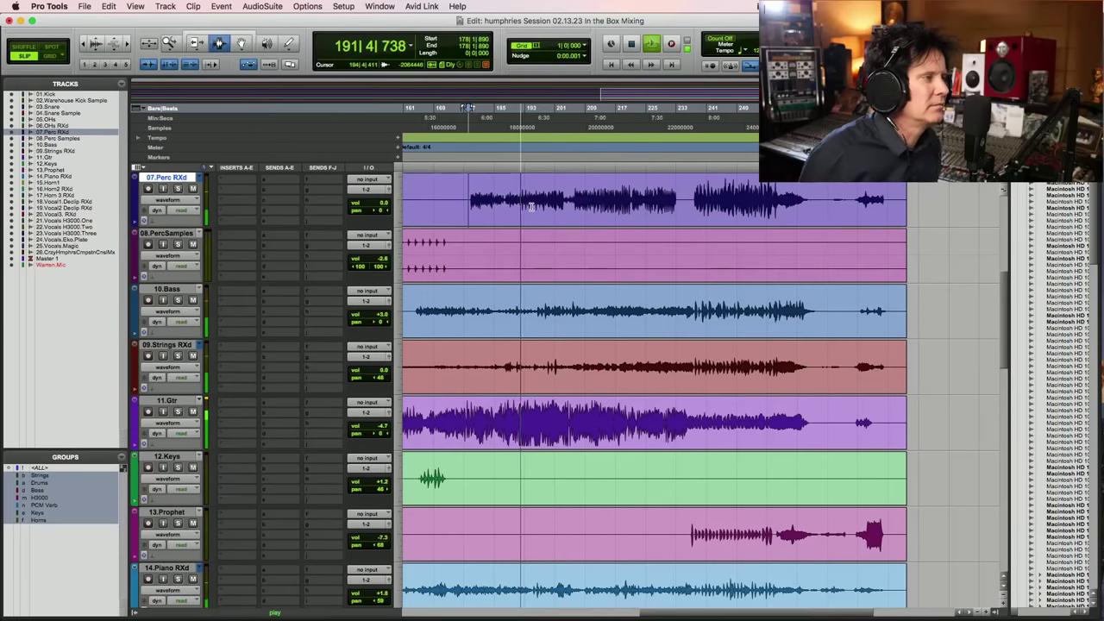
pyautogui.hotkey('alt', 'a')
pyautogui.press('super+bracketright')
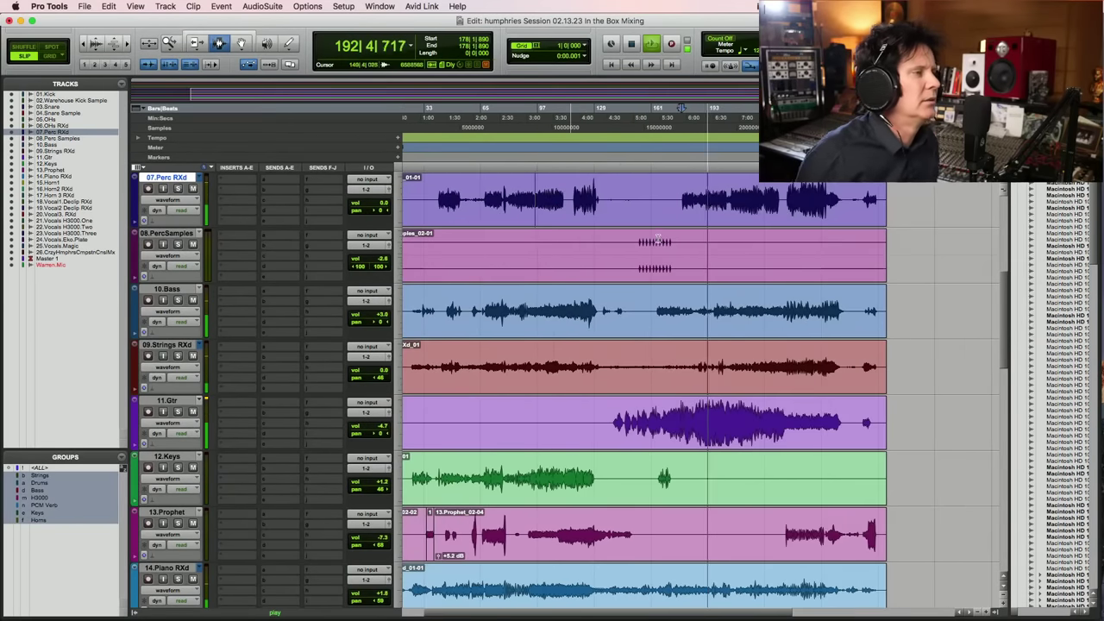
pyautogui.scroll(3, 656, 238)
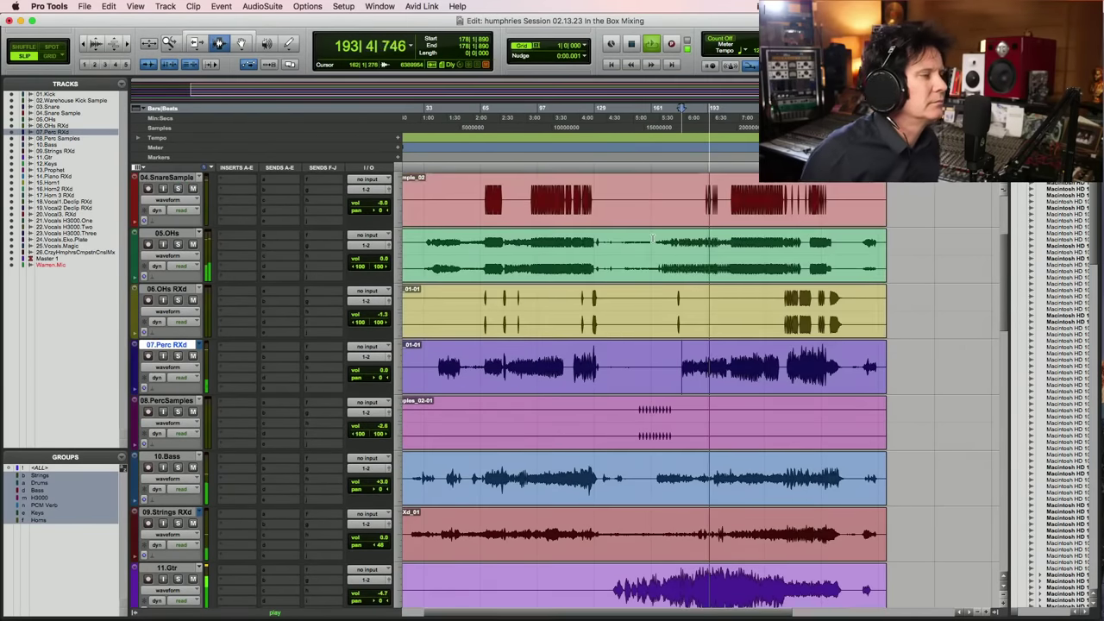
pyautogui.press('space')
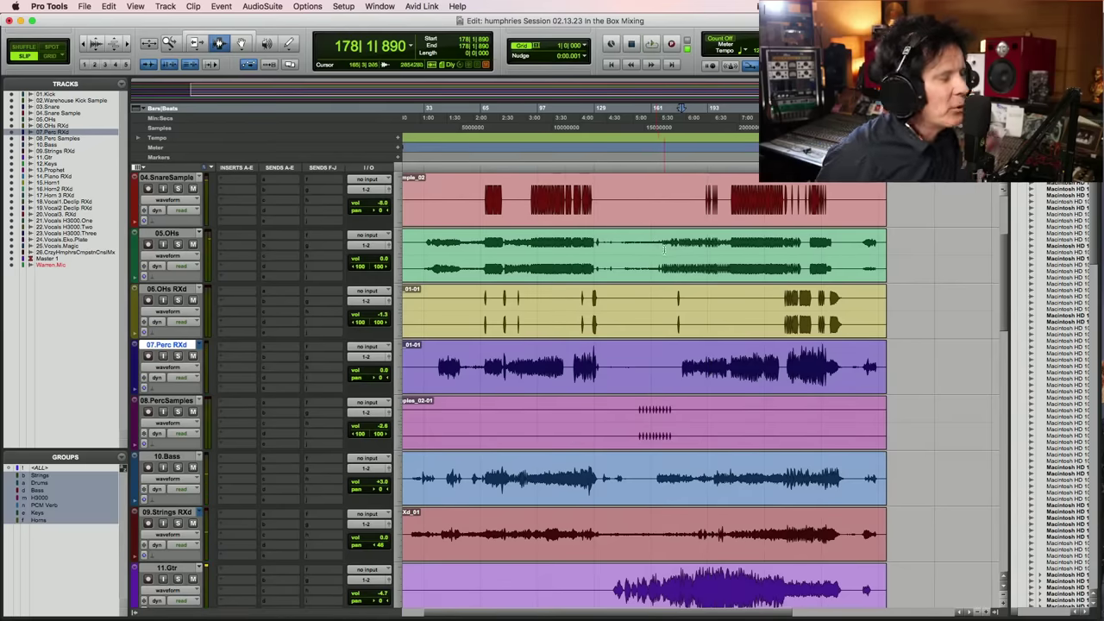
# Suspend the existing track groups and create a Mix/Edit group named Kick from 01.Kick and 02.Warehouse Kick Sample
pyautogui.scroll(3, 664, 249)
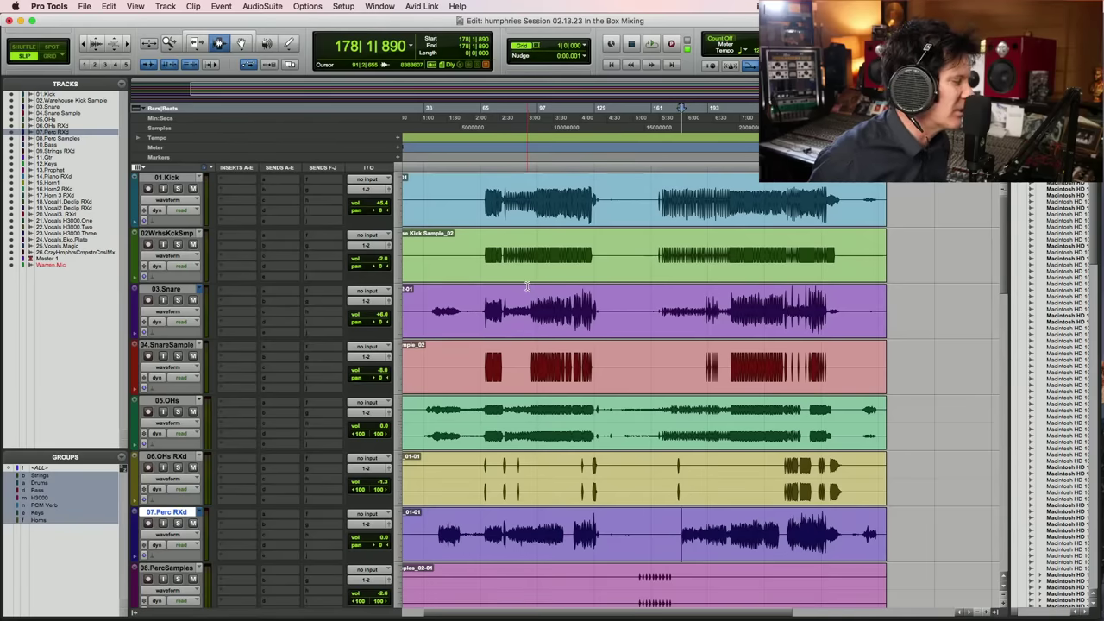
pyautogui.scroll(-3, 526, 285)
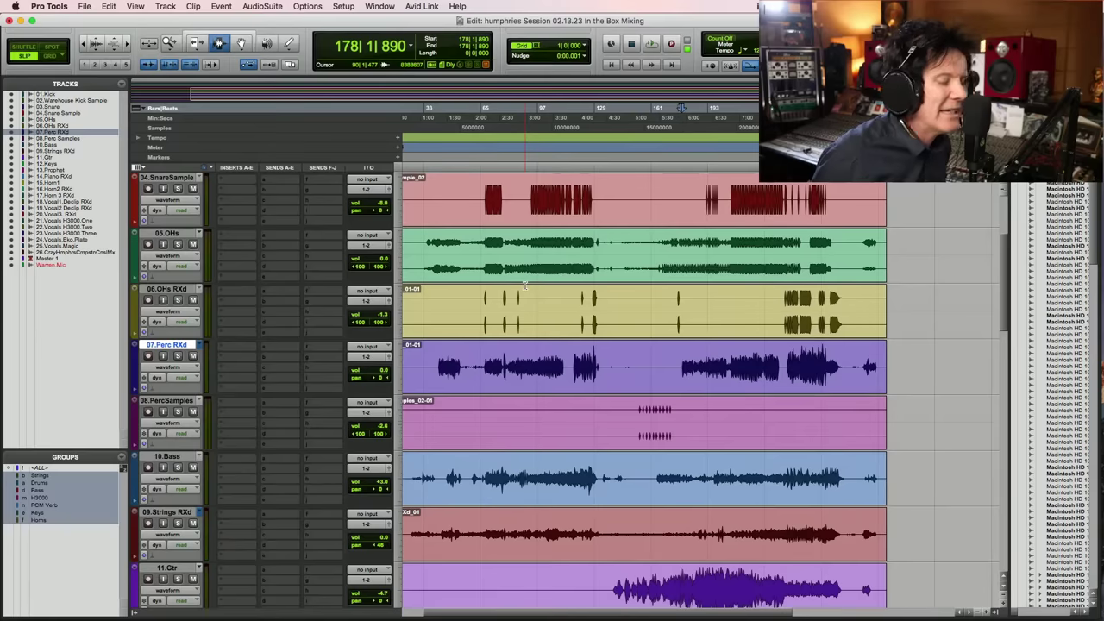
pyautogui.scroll(-4, 524, 286)
pyautogui.scroll(7, 524, 286)
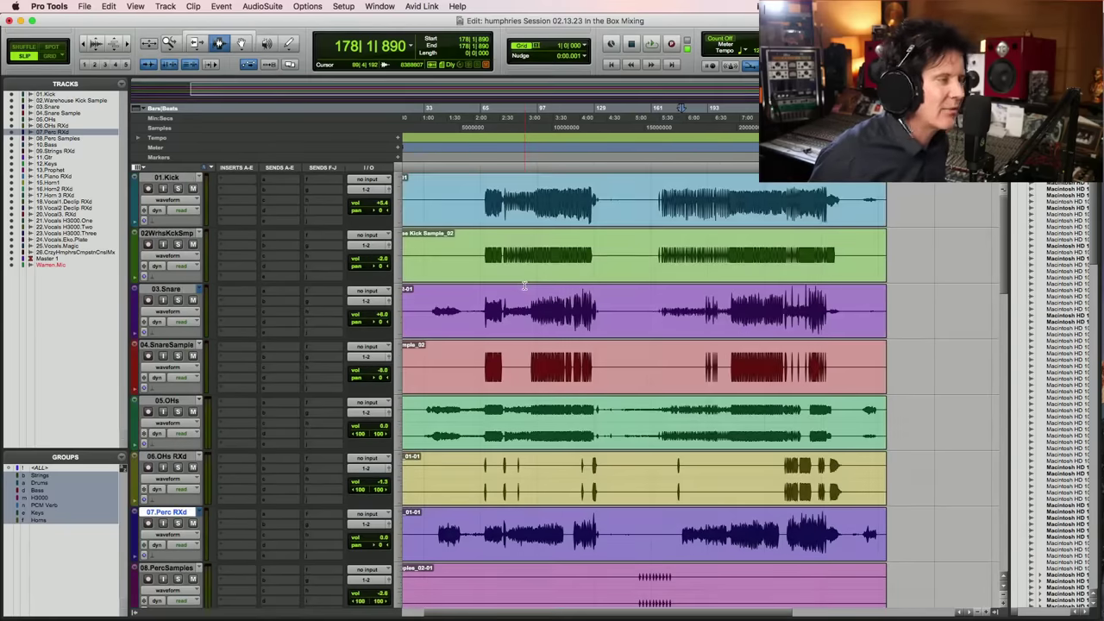
pyautogui.click(540, 206)
pyautogui.press('super+shift+g')
pyautogui.click(541, 204)
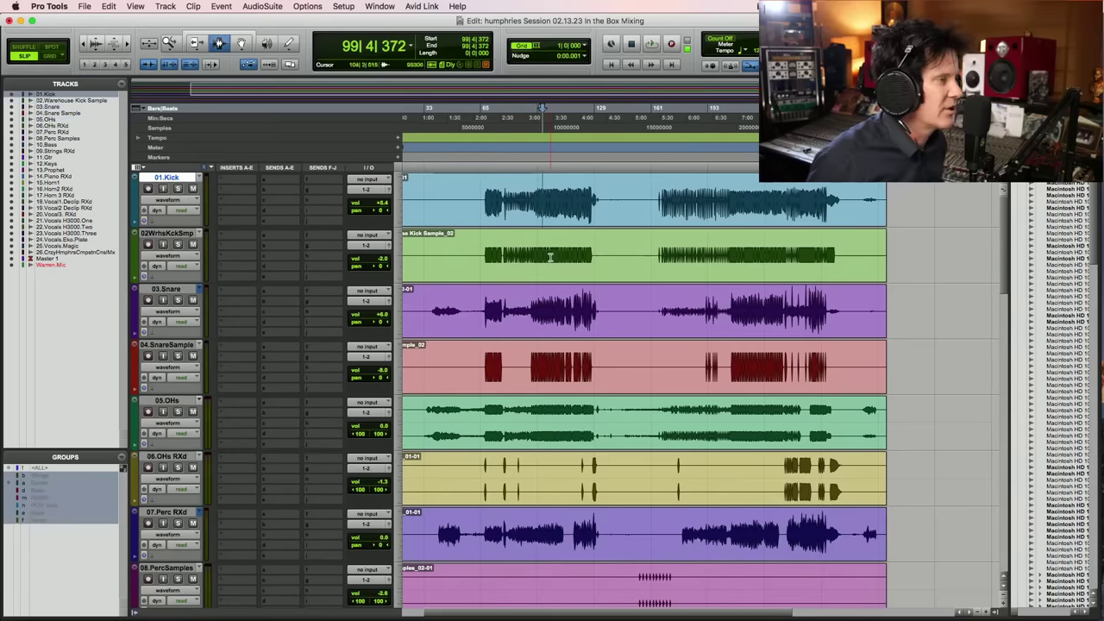
pyautogui.keyDown('shift'); pyautogui.click(550, 256); pyautogui.keyUp('shift')
pyautogui.press('super+g')
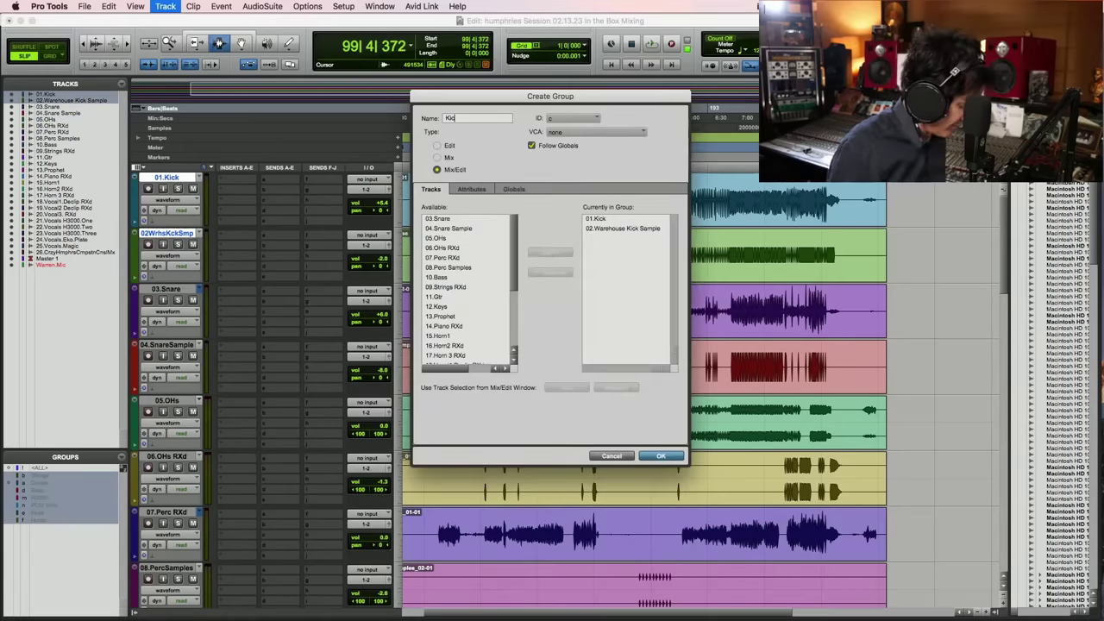
pyautogui.press('Return')
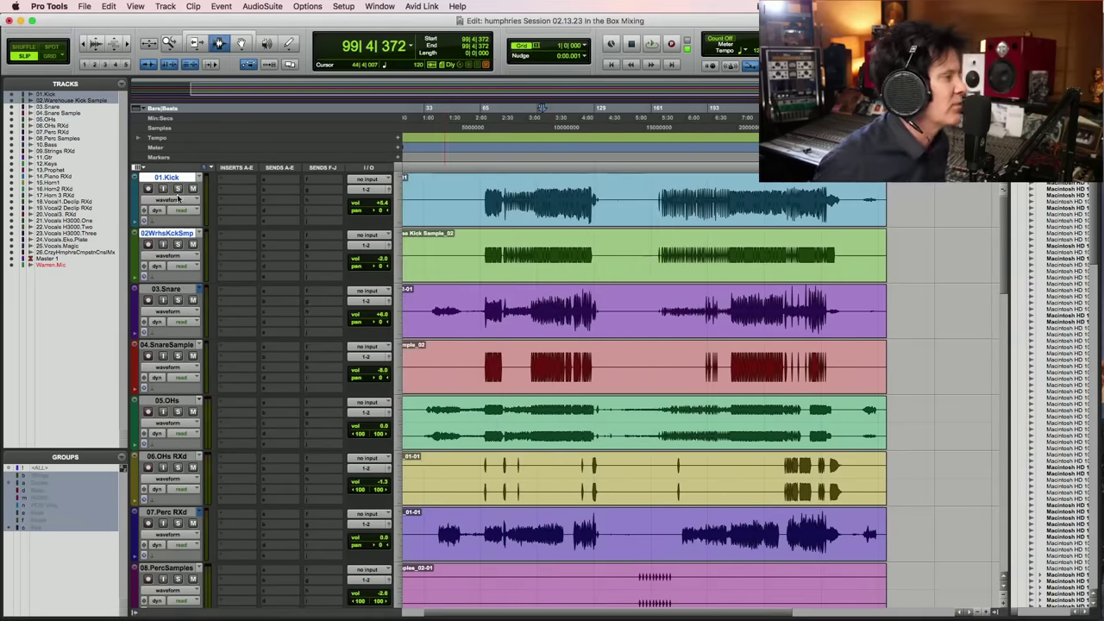
# Solo both kick tracks and route their outputs to Bus 1 (Mono)
pyautogui.click(179, 245)
pyautogui.click(387, 189)
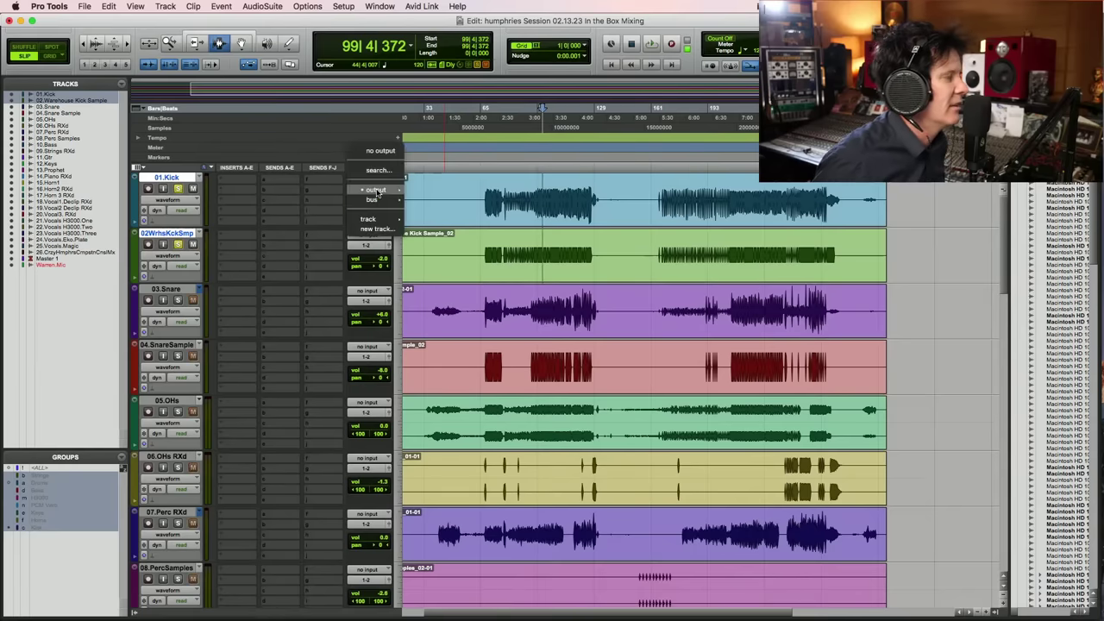
pyautogui.moveTo(379, 199)
pyautogui.moveTo(492, 208)
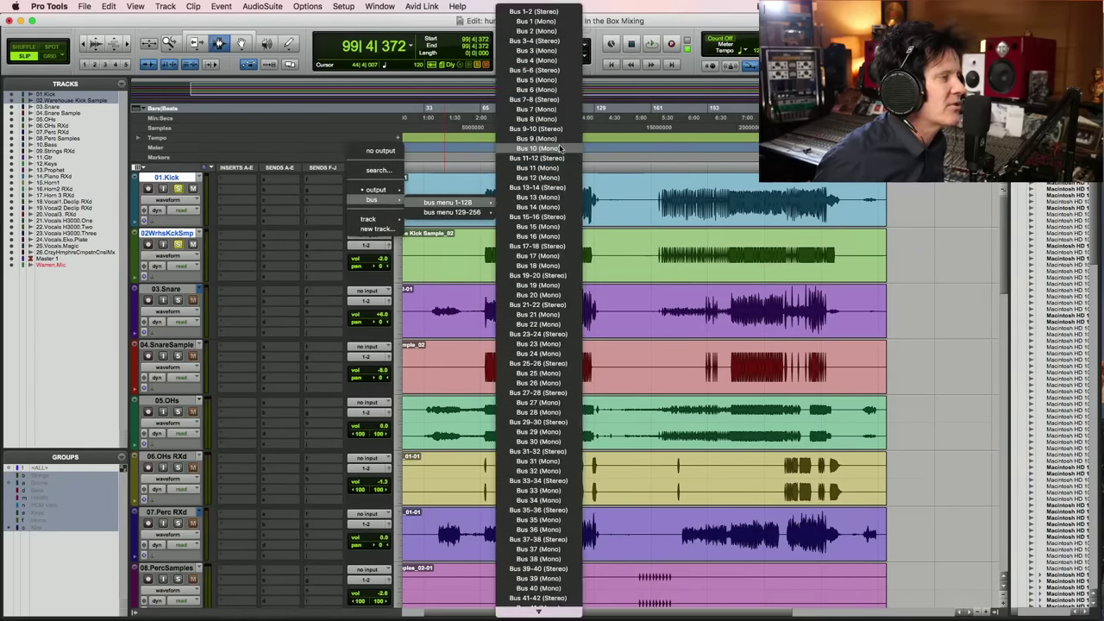
pyautogui.click(556, 205)
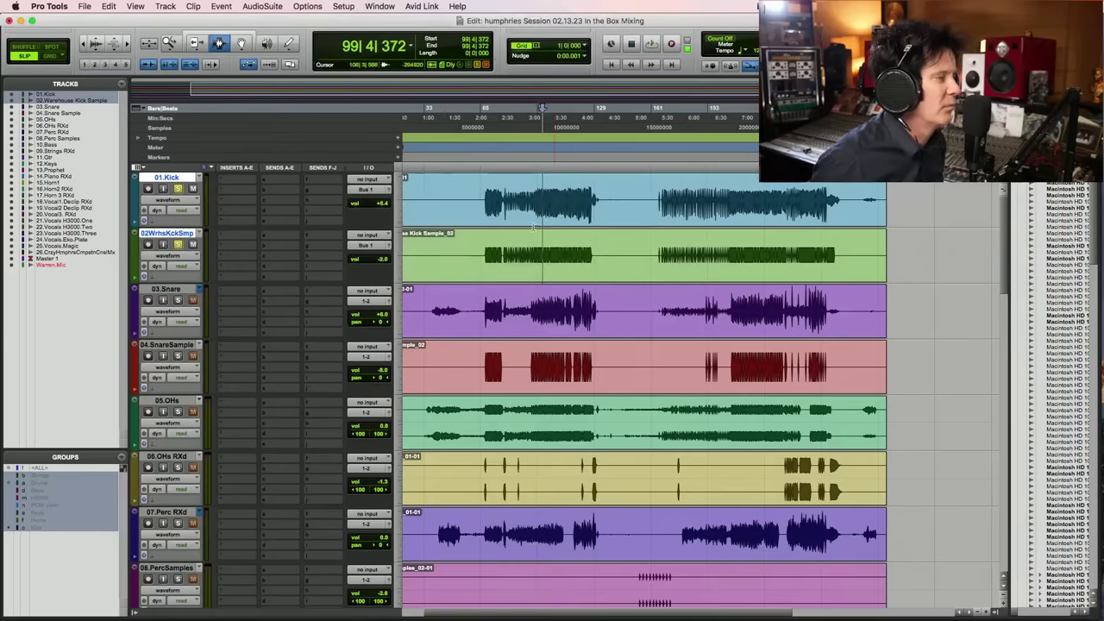
# Create one mono Aux Input track below the kick tracks and name it Kick
pyautogui.press('super+shift+n')
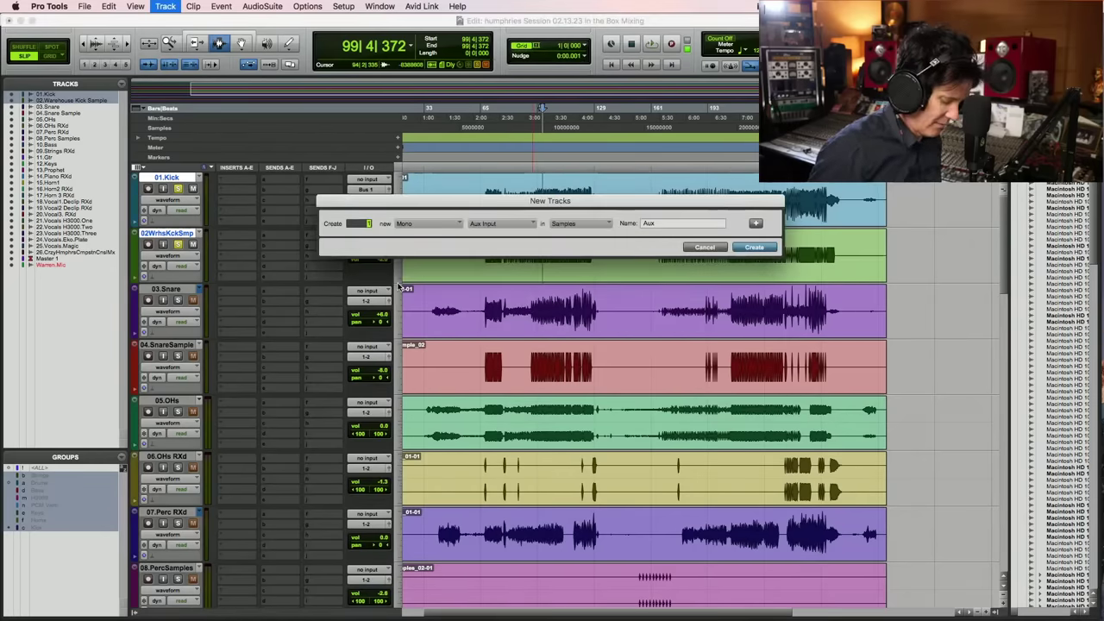
pyautogui.press('Return')
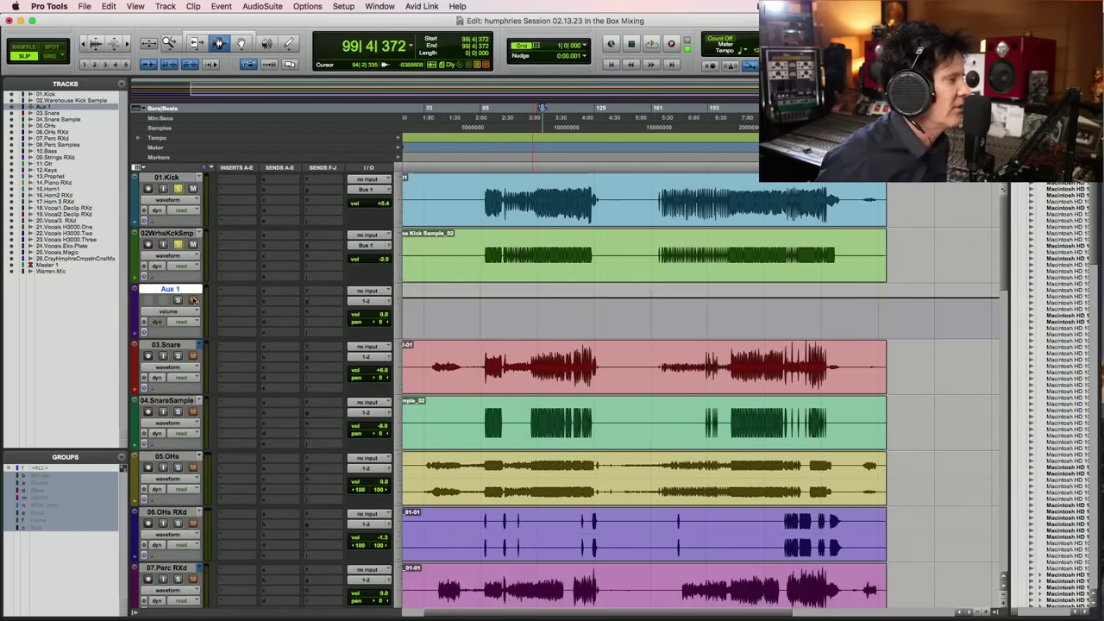
pyautogui.doubleClick(183, 290)
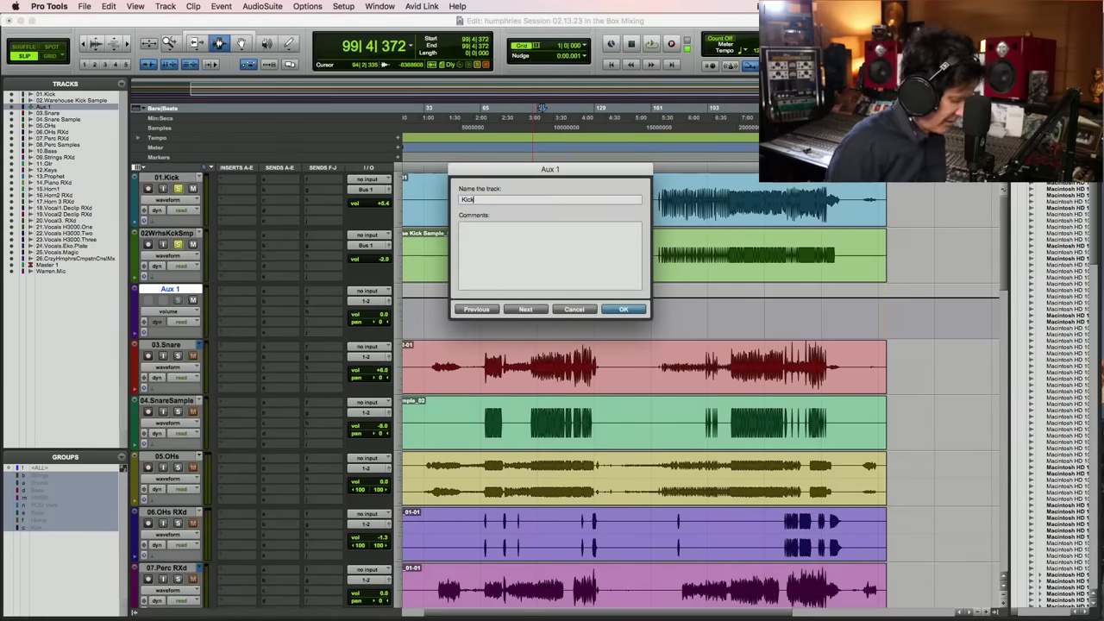
pyautogui.press('Return')
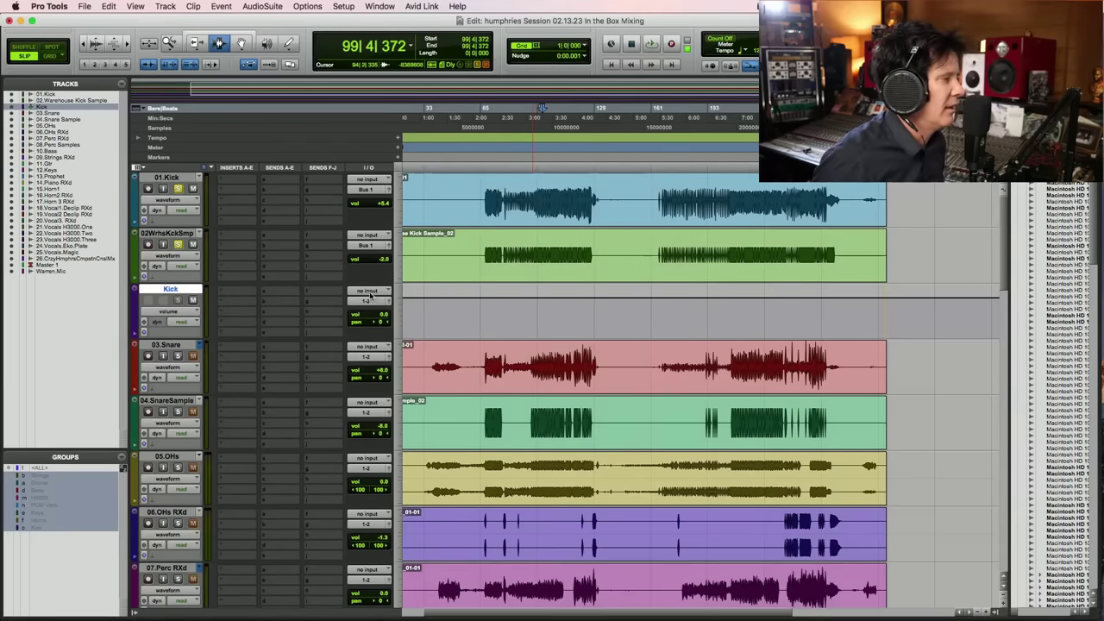
# Set the input of the Kick aux track to Bus 1 (Mono)
pyautogui.click(370, 293)
pyautogui.moveTo(373, 301)
pyautogui.moveTo(444, 304)
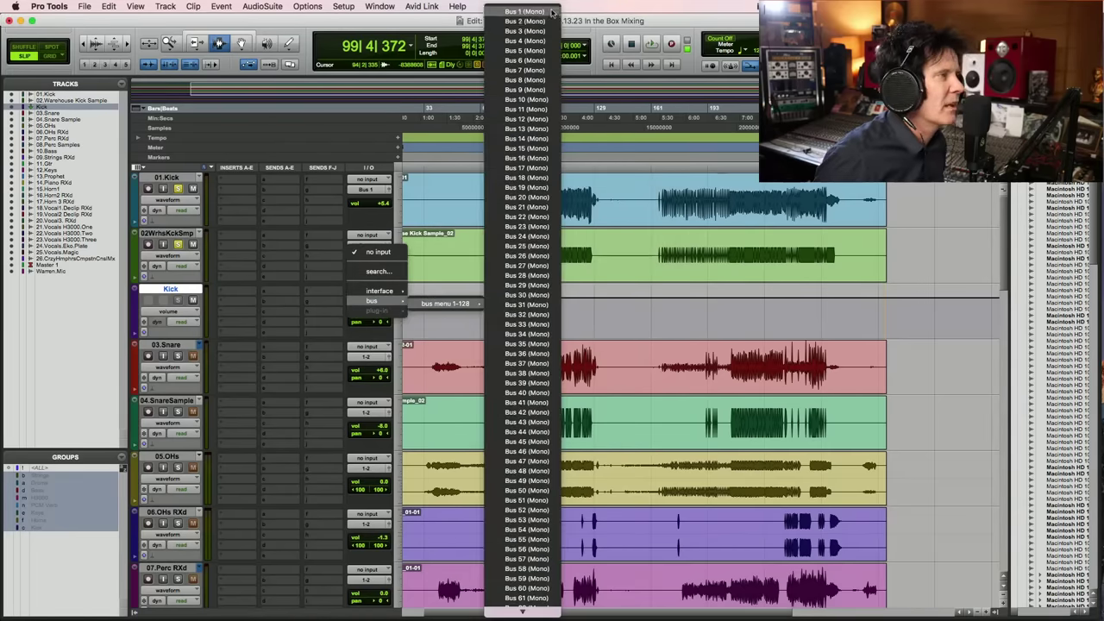
pyautogui.click(552, 12)
# Select about bar 99 to bar 118 on 01.Kick as the playback range and audition the bussed kicks
pyautogui.scroll(1, 559, 108)
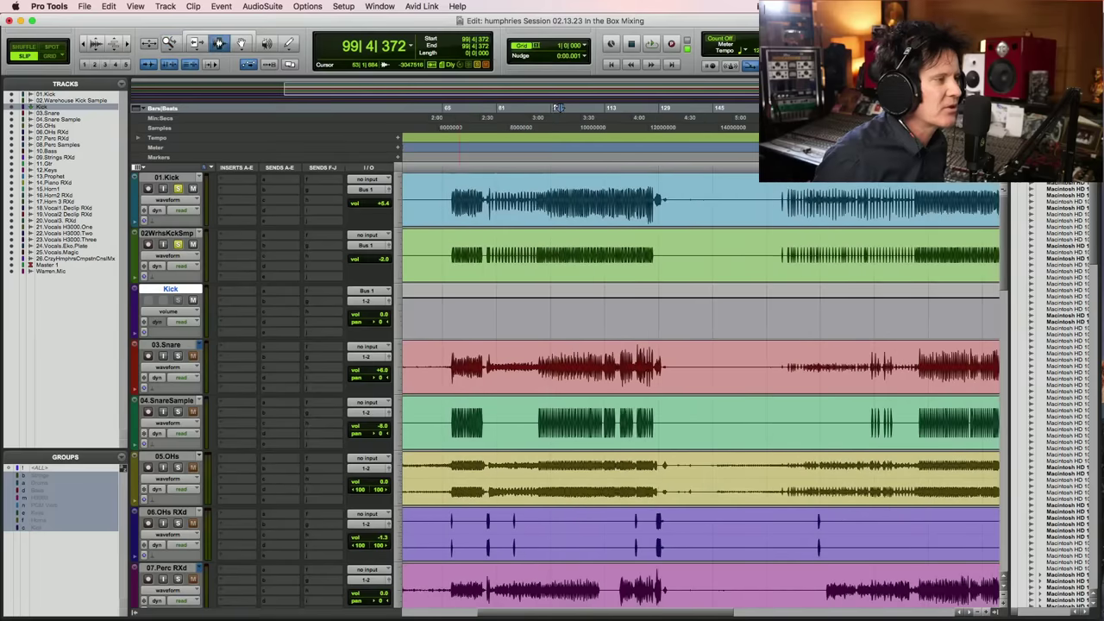
pyautogui.click(559, 209)
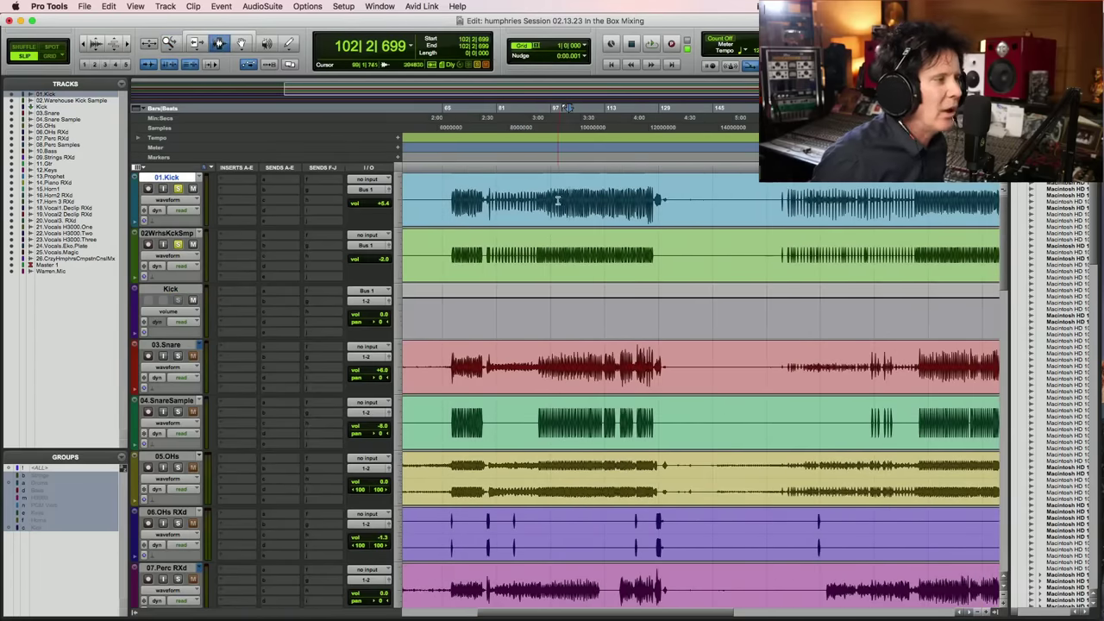
pyautogui.moveTo(558, 200); pyautogui.dragTo(626, 201)
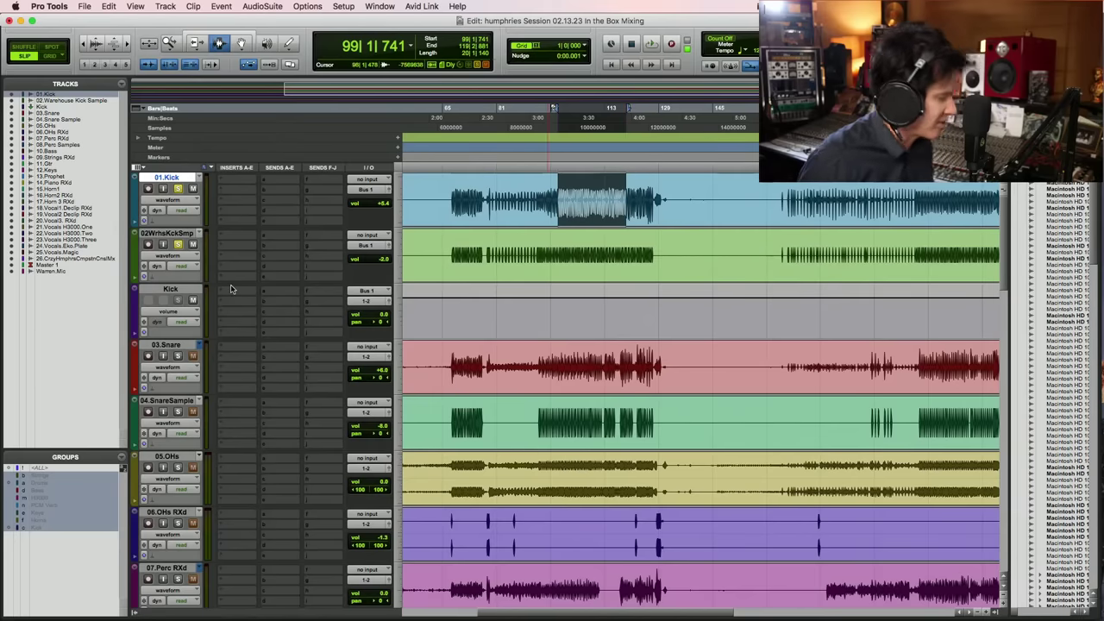
pyautogui.press('space')
pyautogui.scroll(3, 667, 193)
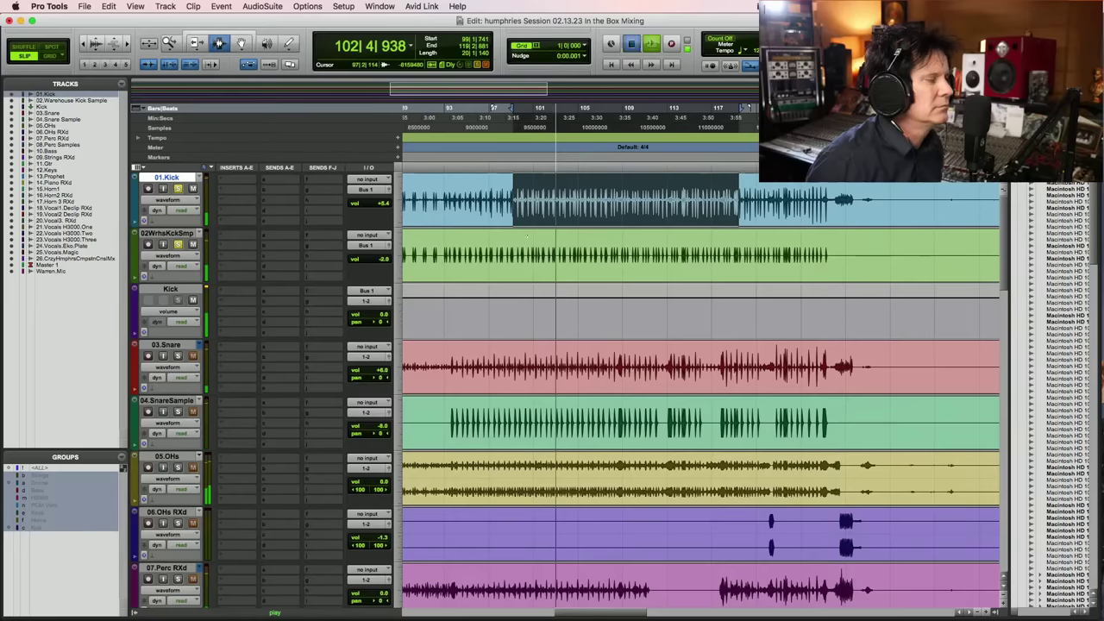
pyautogui.press('space')
pyautogui.keyDown('shift'); pyautogui.click(516, 205); pyautogui.keyUp('shift')
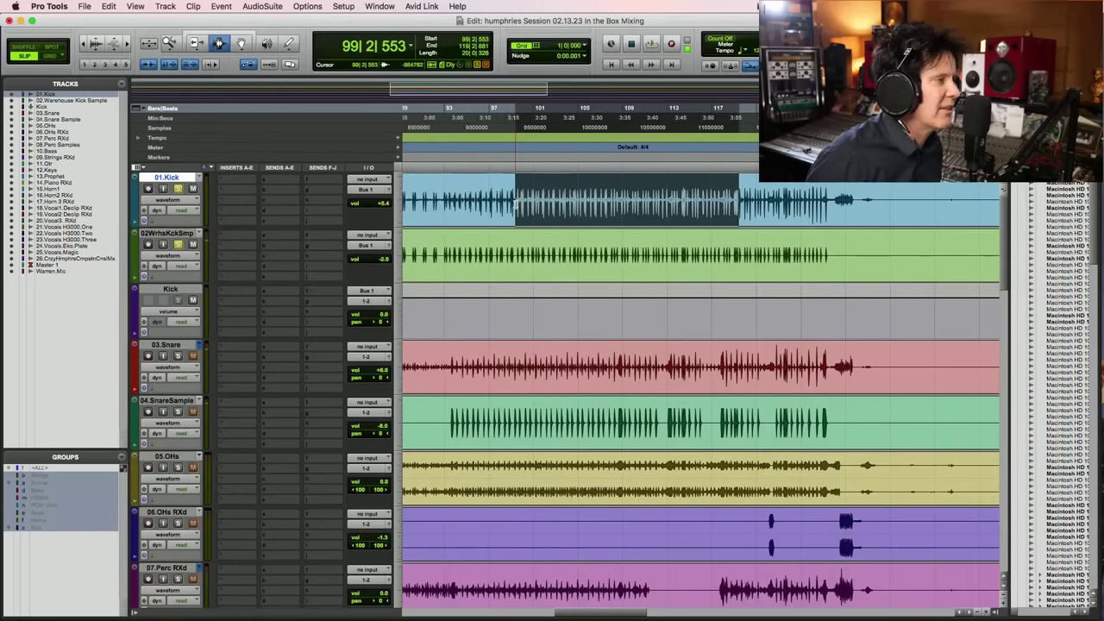
pyautogui.keyDown('shift'); pyautogui.click(734, 207); pyautogui.keyUp('shift')
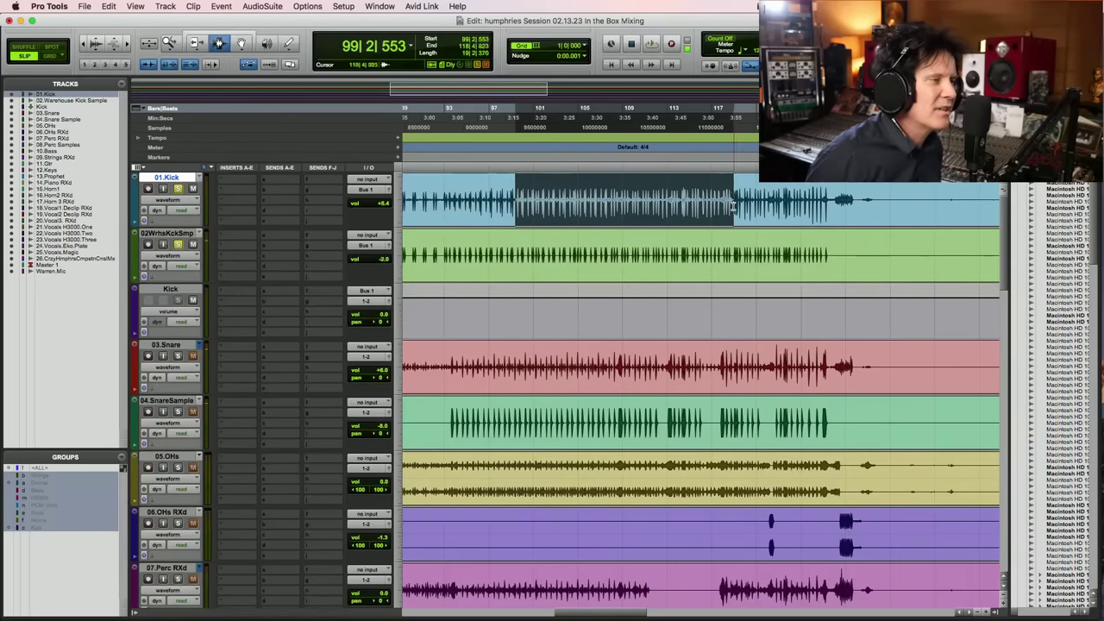
# Insert the mono REQ 4 equalizer in the first insert slot of the Kick aux track
pyautogui.click(235, 295)
pyautogui.moveTo(259, 291)
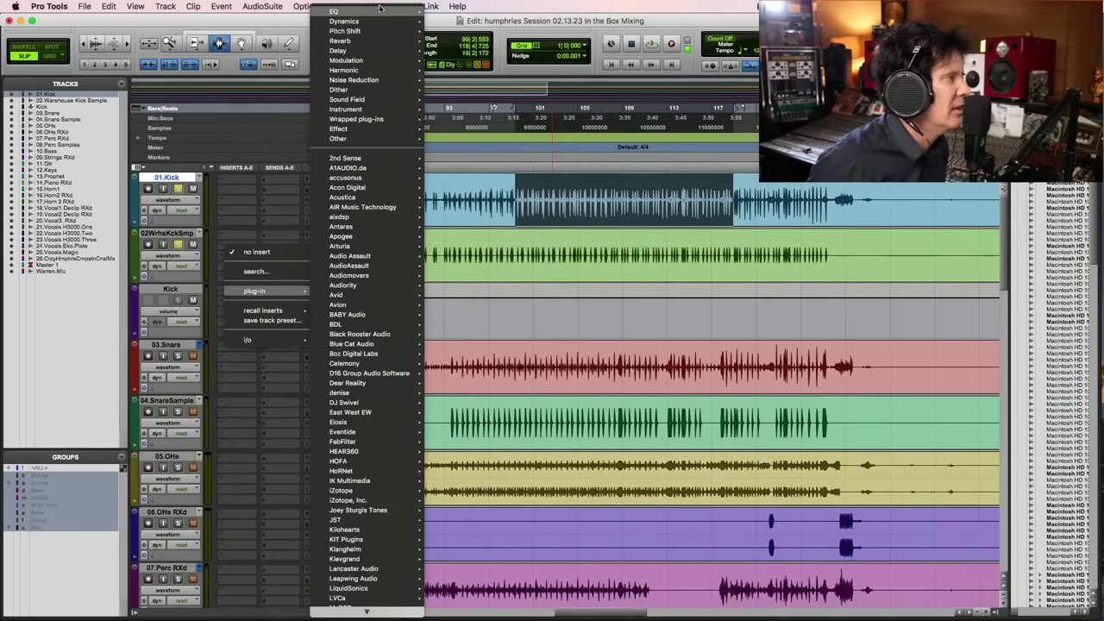
pyautogui.moveTo(339, 12)
pyautogui.scroll(-15, 496, 345)
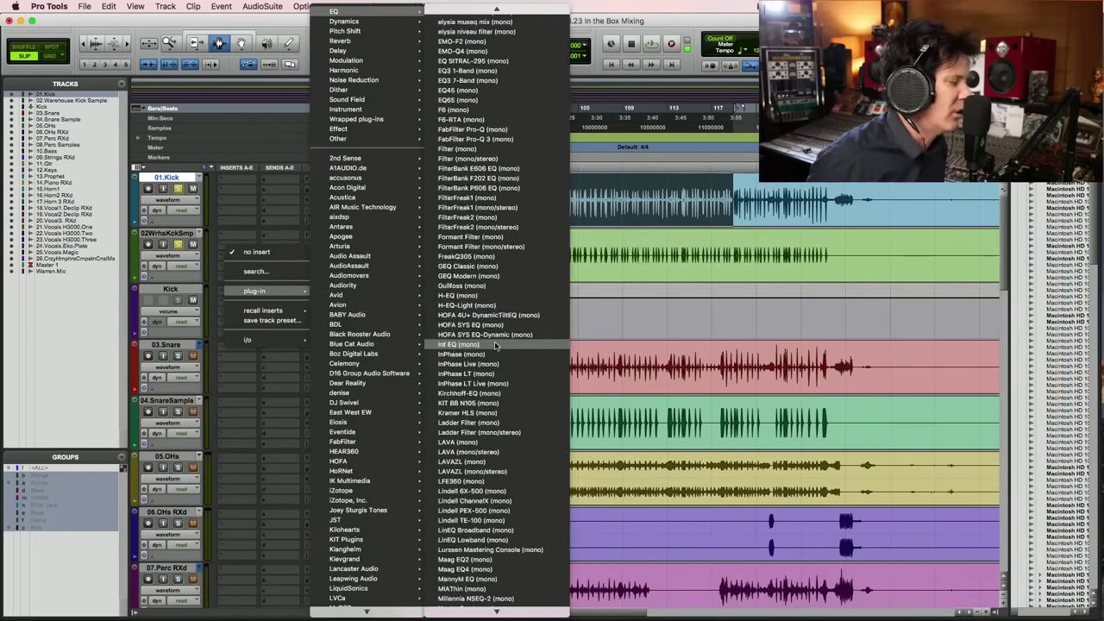
pyautogui.scroll(-20, 496, 345)
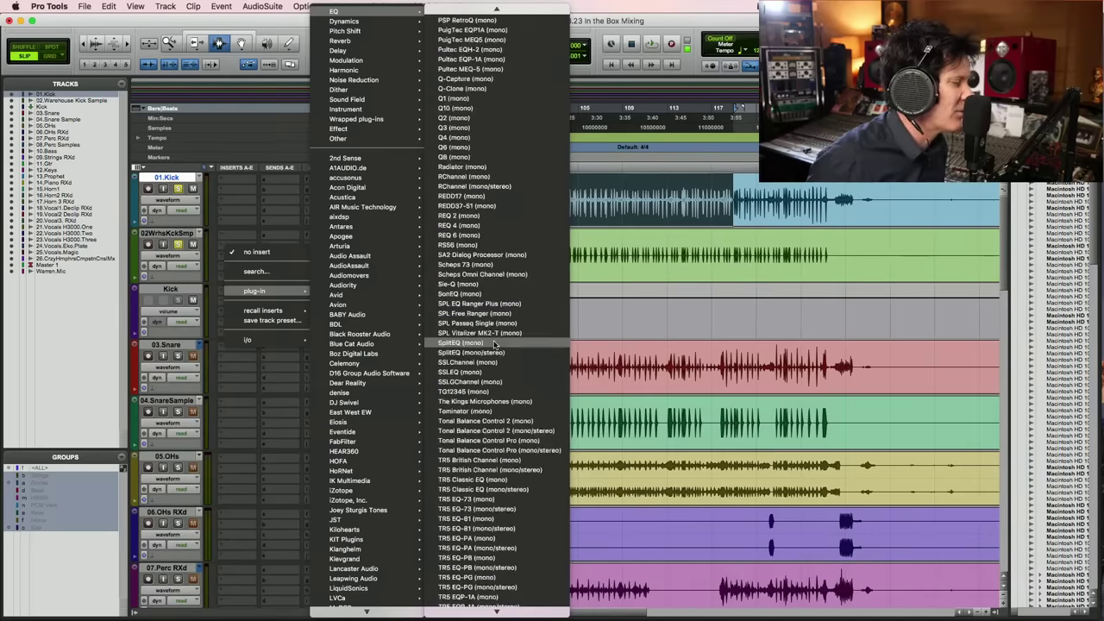
pyautogui.click(496, 220)
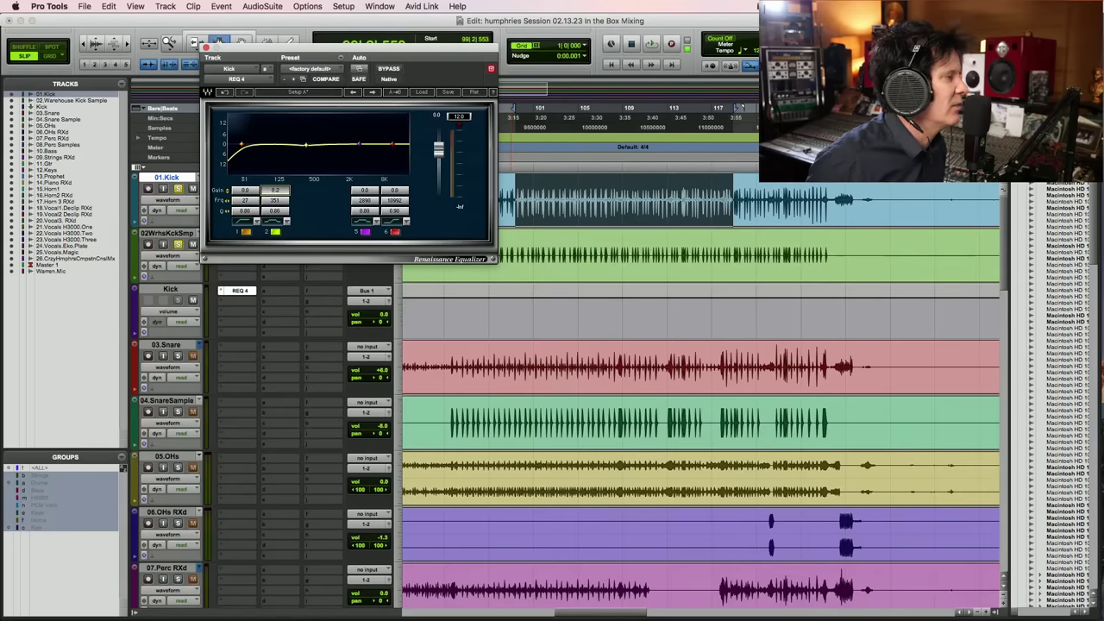
# Shape the kick in REQ 4 during playback: cut band 2 about 5 dB at 351 Hz, boost band 5 by 5.1 dB at 60 Hz, Q 1.09
pyautogui.press('space')
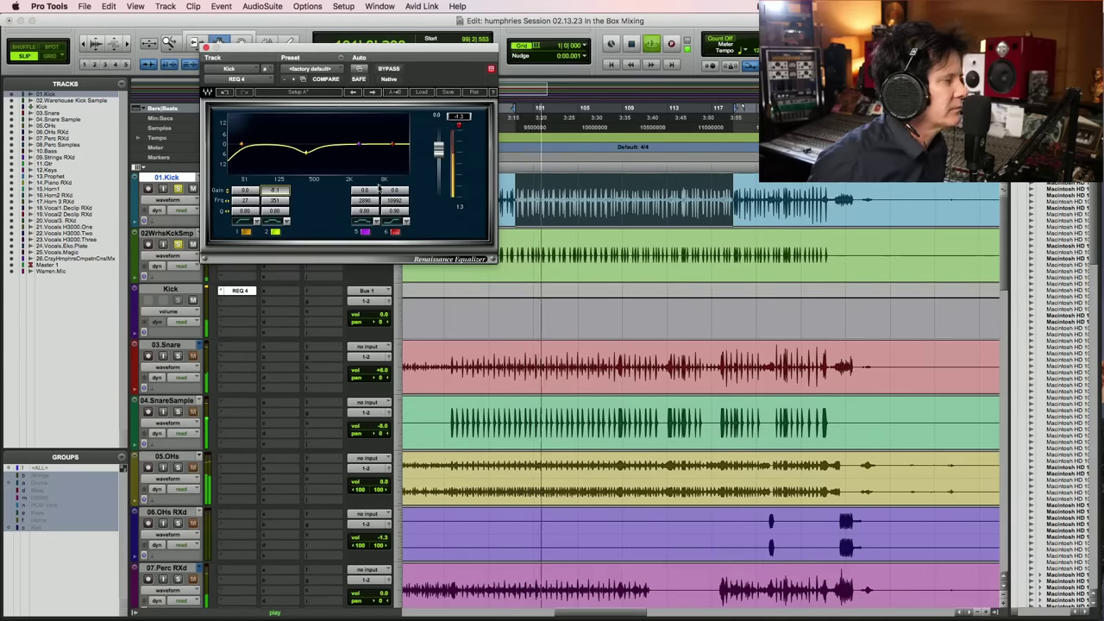
pyautogui.press('space')
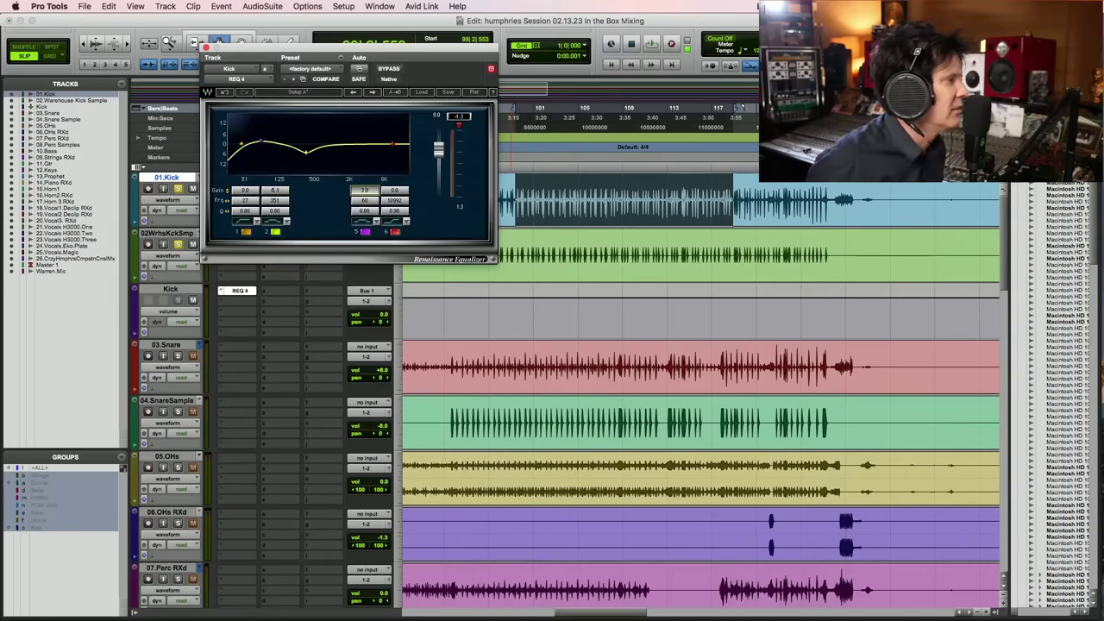
pyautogui.press('space')
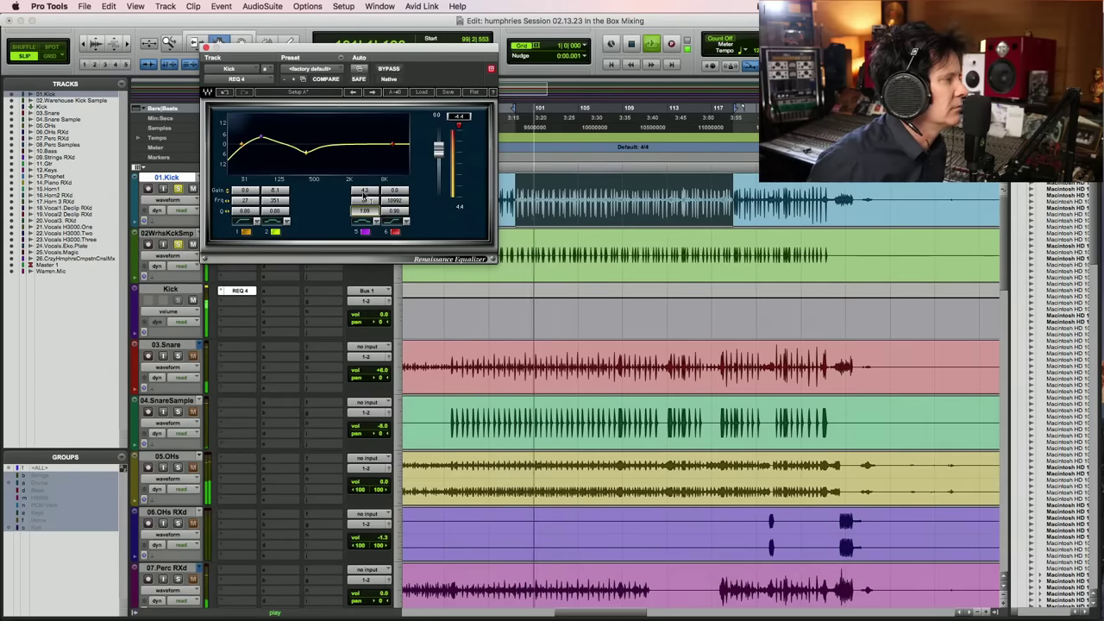
pyautogui.moveTo(366, 216); pyautogui.dragTo(368, 201)
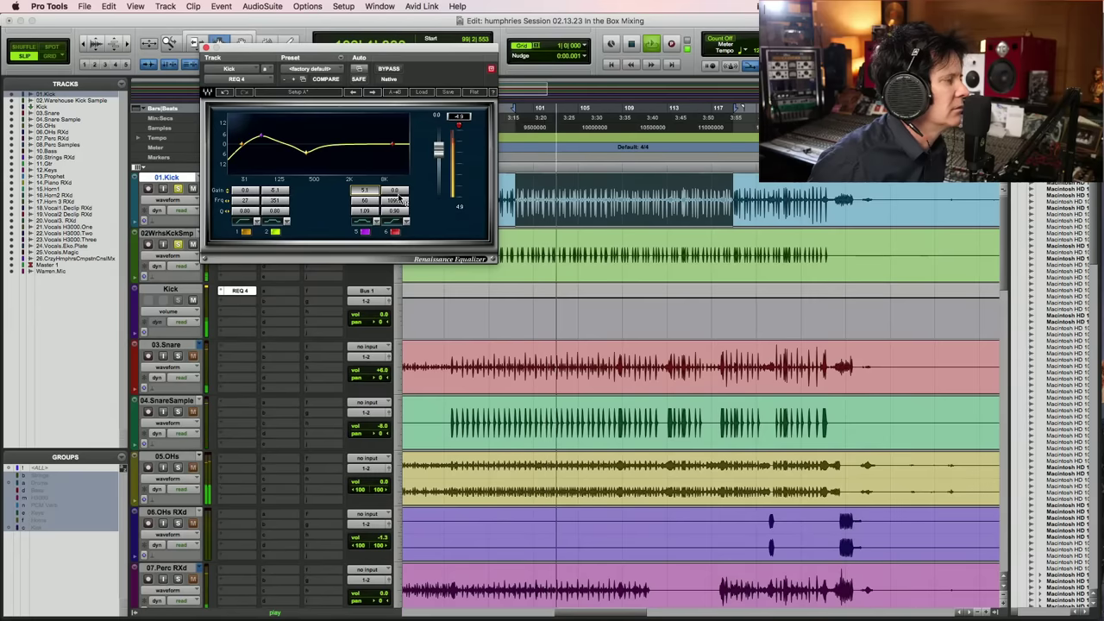
pyautogui.press('super+s')
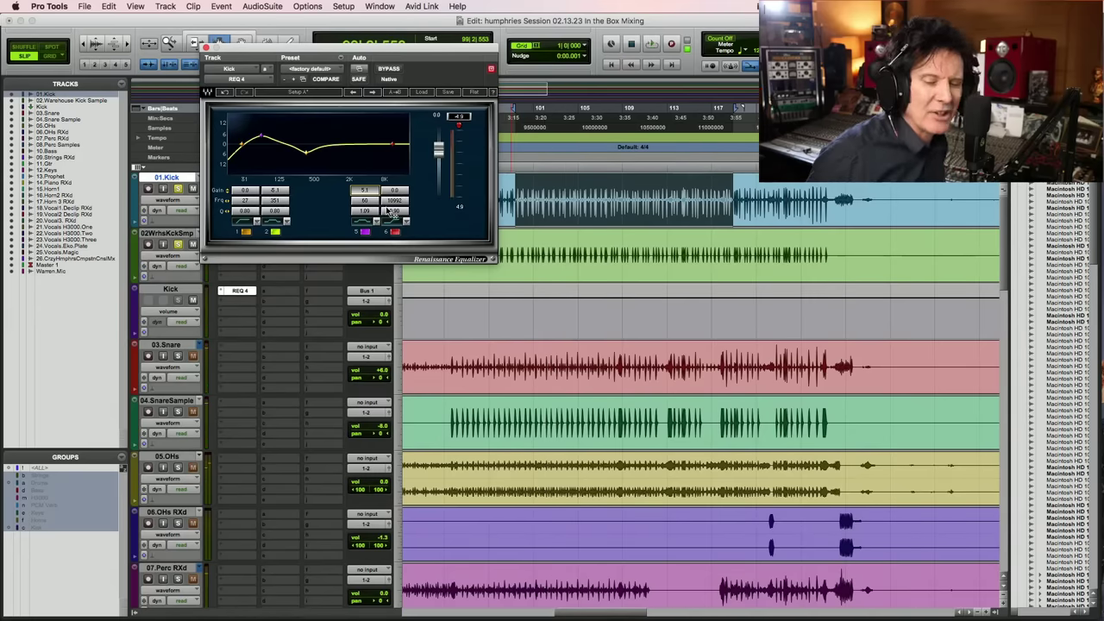
# Audition the equalized kick, reset the REQ 4 output meter and lower the plug-in's output to -4.0 dB
pyautogui.press('space')
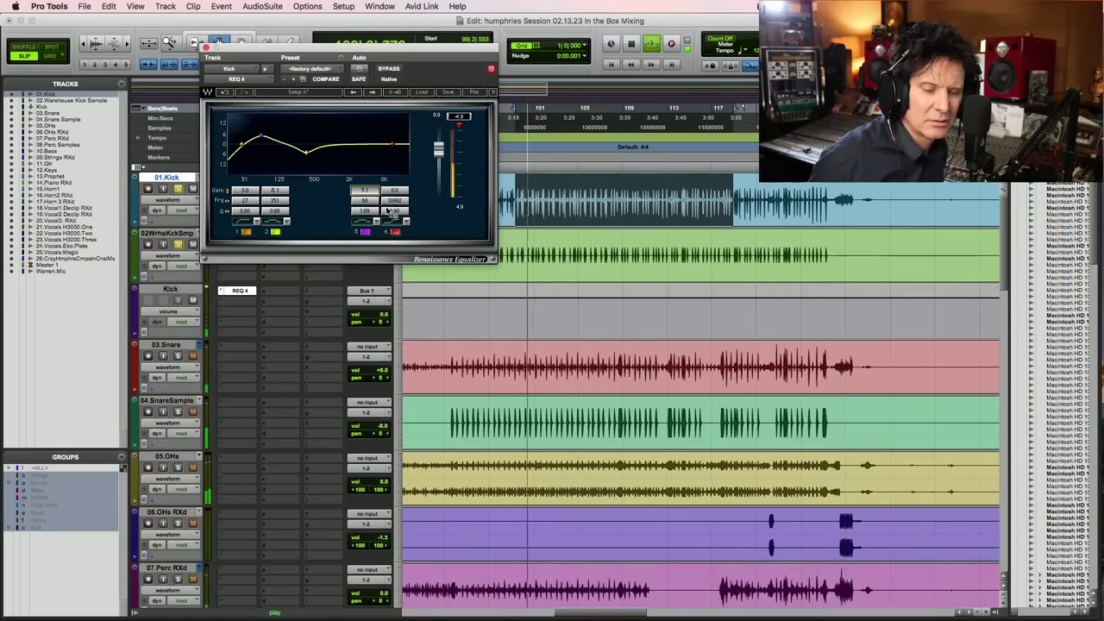
pyautogui.press('space')
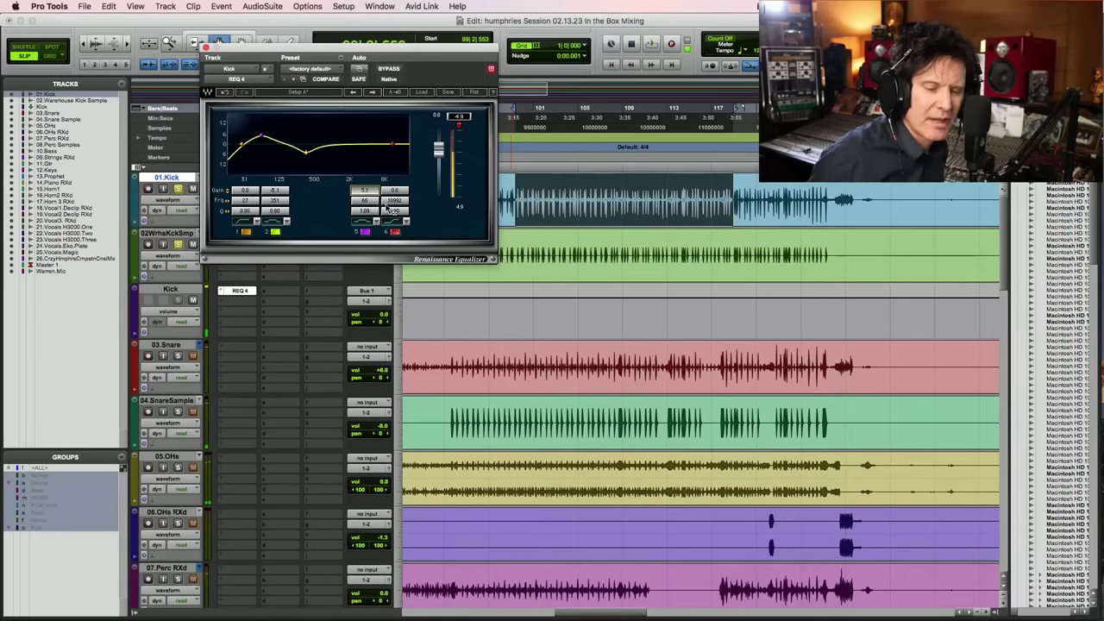
pyautogui.press('space')
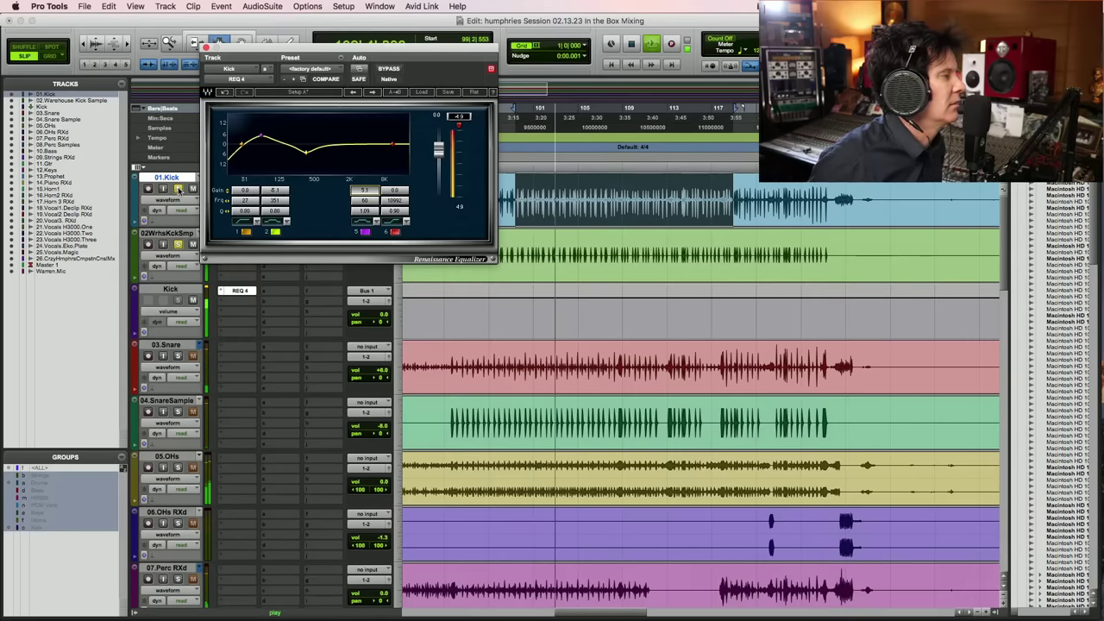
pyautogui.click(446, 154)
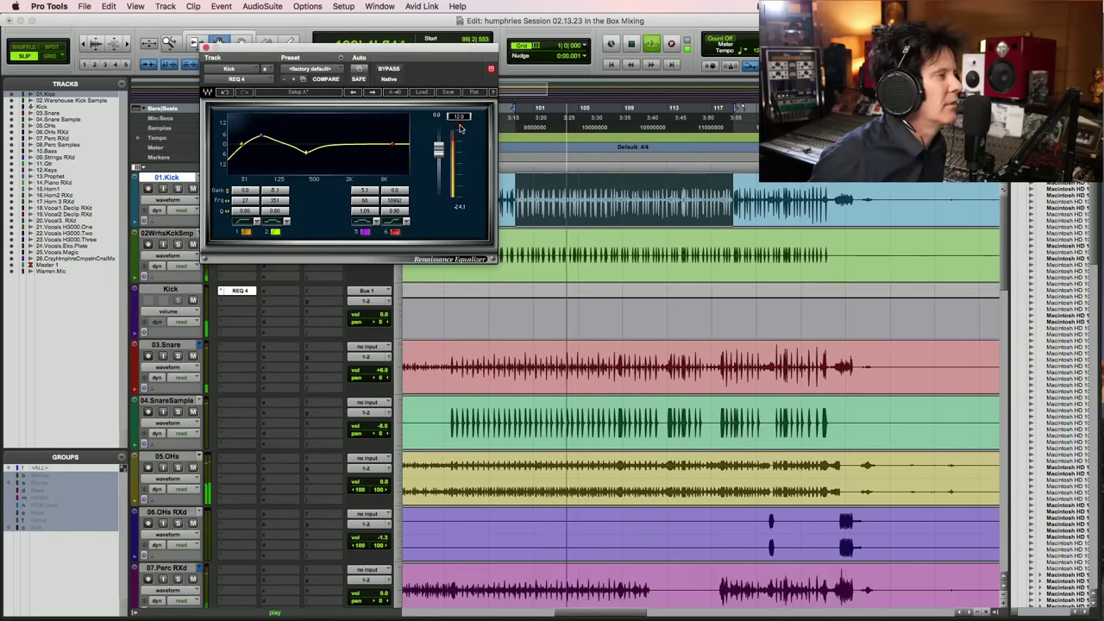
pyautogui.moveTo(445, 154); pyautogui.dragTo(445, 158)
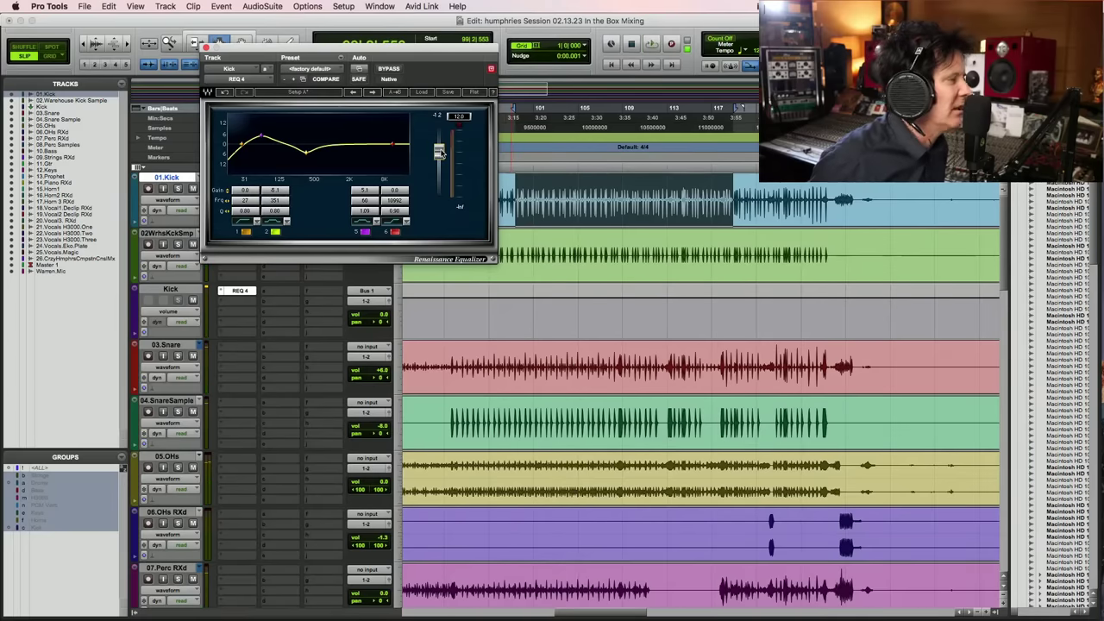
pyautogui.press('space')
pyautogui.moveTo(439, 151); pyautogui.dragTo(439, 154)
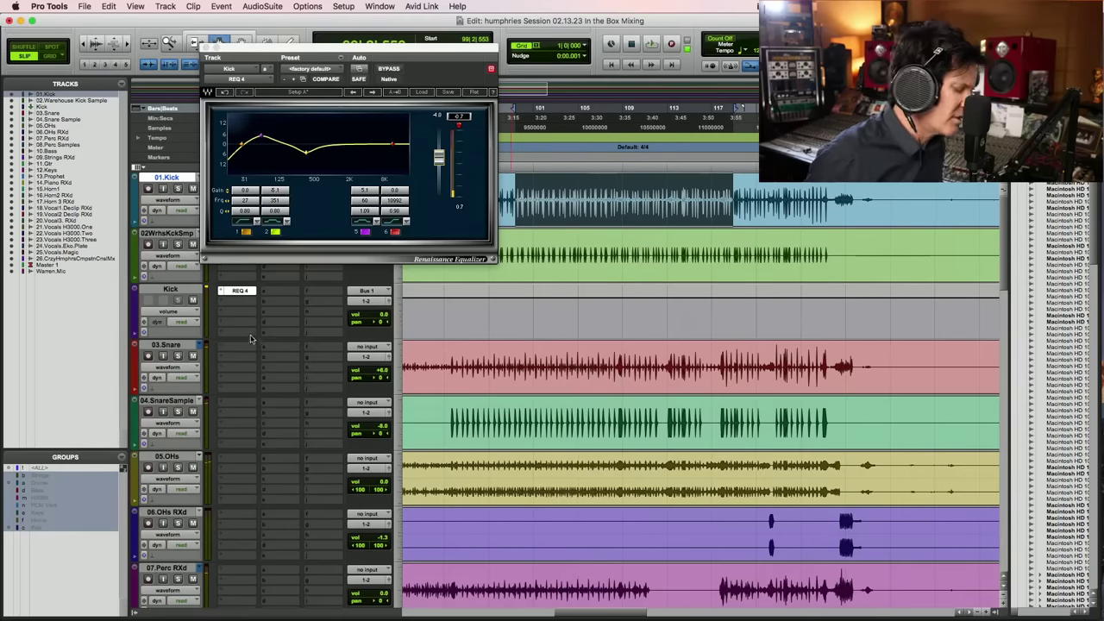
# Insert the mono L1 limiter after REQ 4 on the Kick aux track
pyautogui.click(220, 303)
pyautogui.moveTo(259, 301)
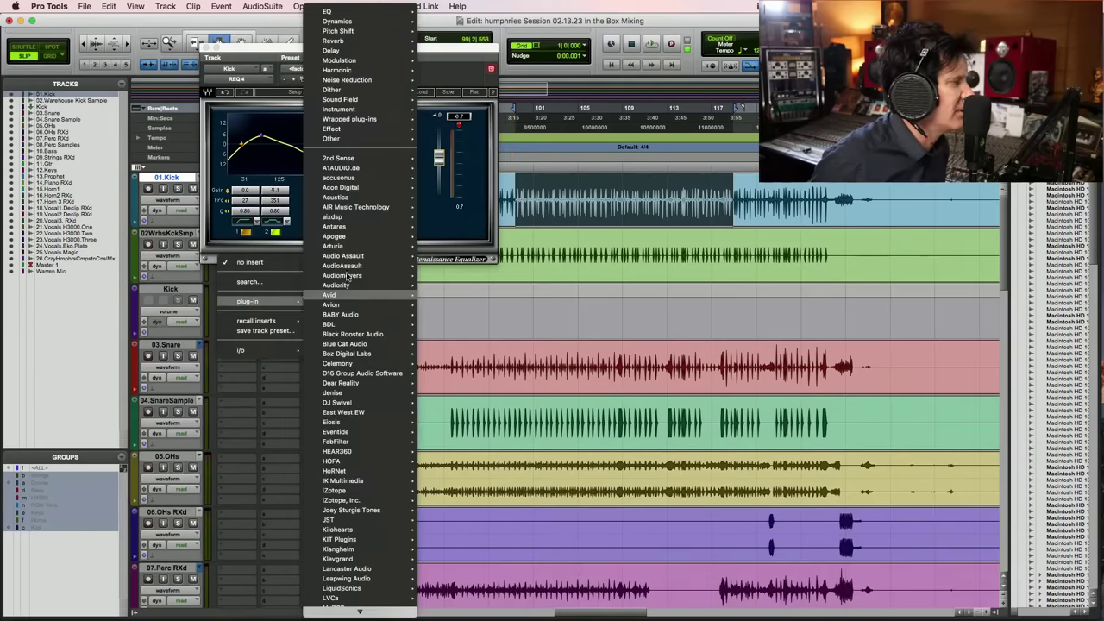
pyautogui.moveTo(352, 22)
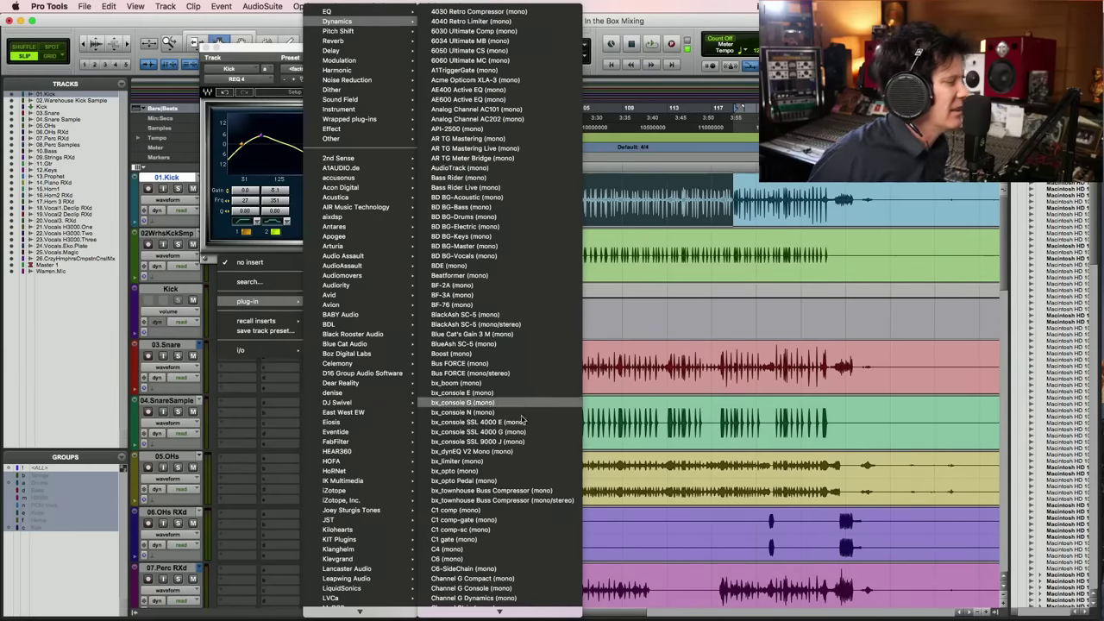
pyautogui.scroll(-15, 522, 420)
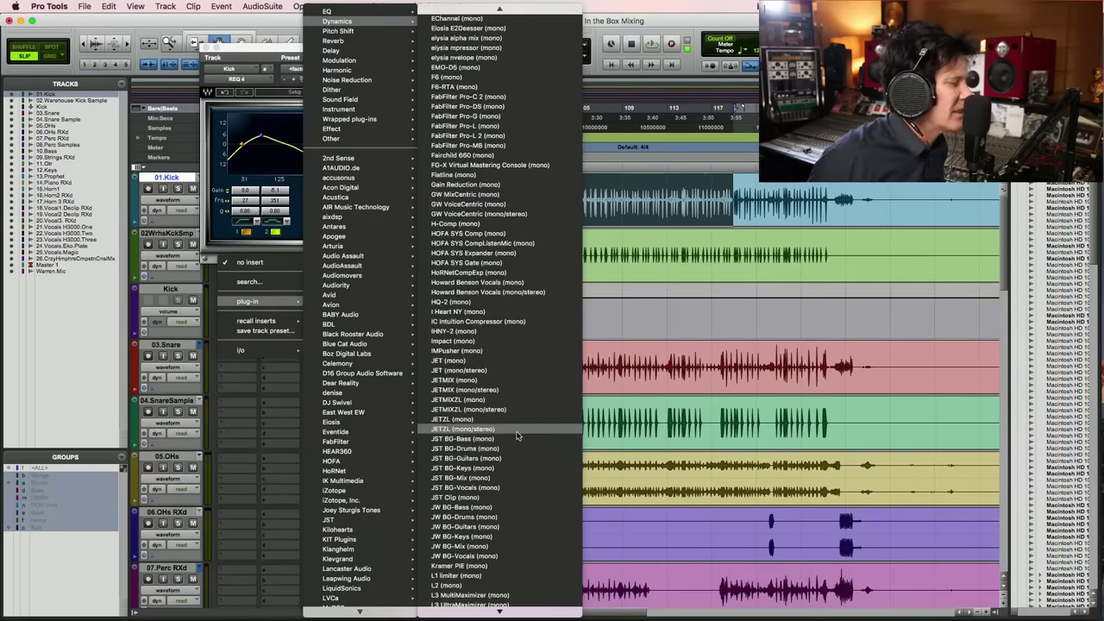
pyautogui.press('Escape')
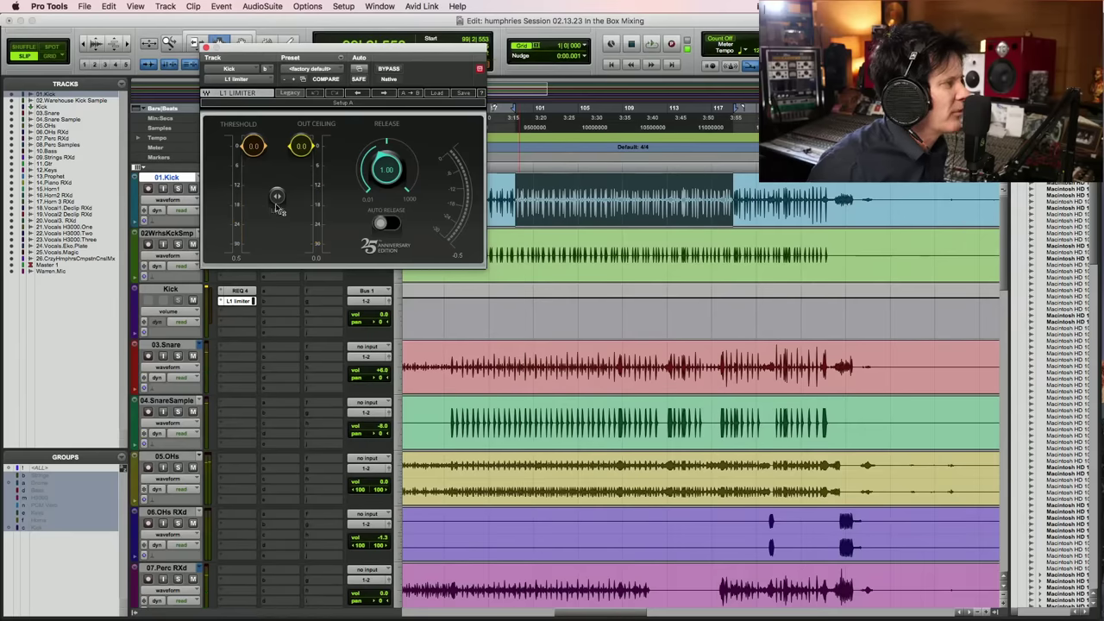
# Set the L1 limiter's threshold to -4.6 dB and its output ceiling to -2.7 dB while auditioning the kick
pyautogui.moveTo(254, 146); pyautogui.dragTo(253, 152)
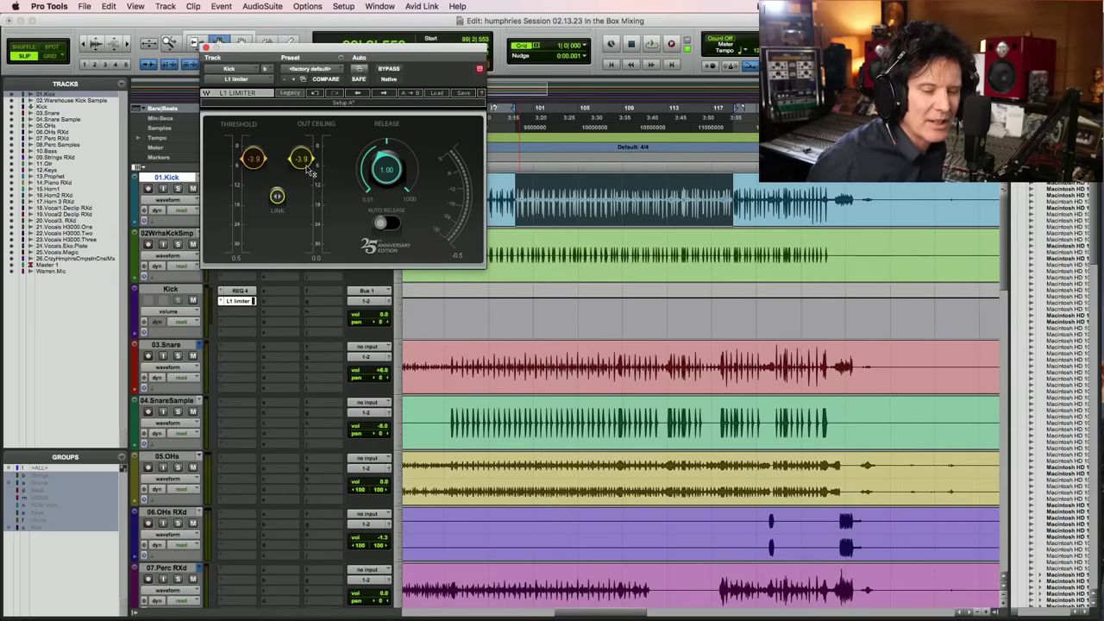
pyautogui.press('space')
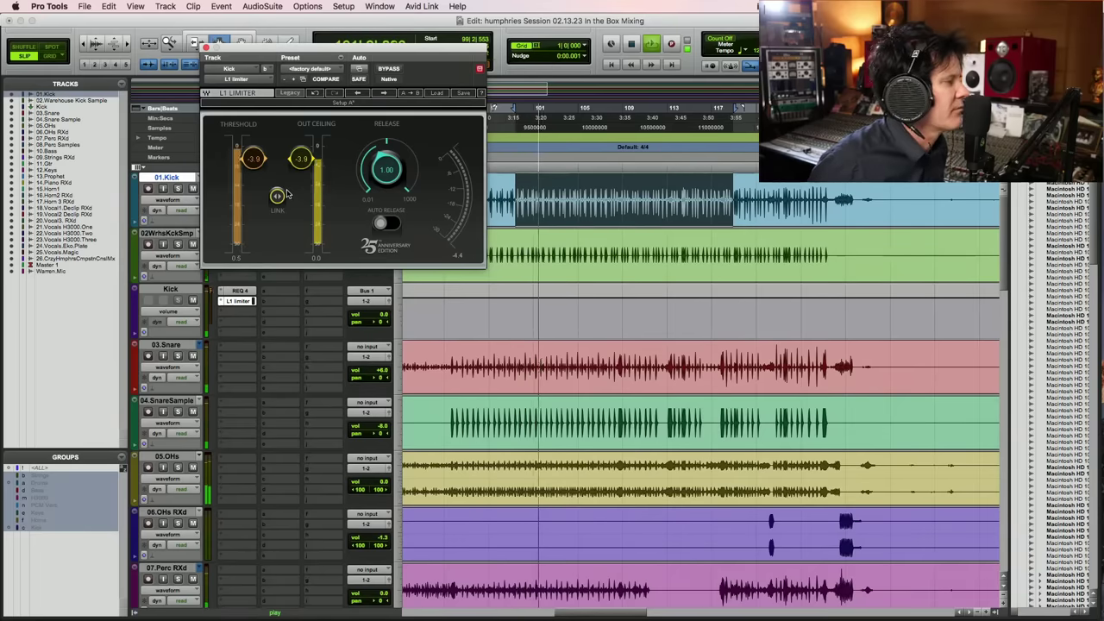
pyautogui.press('space')
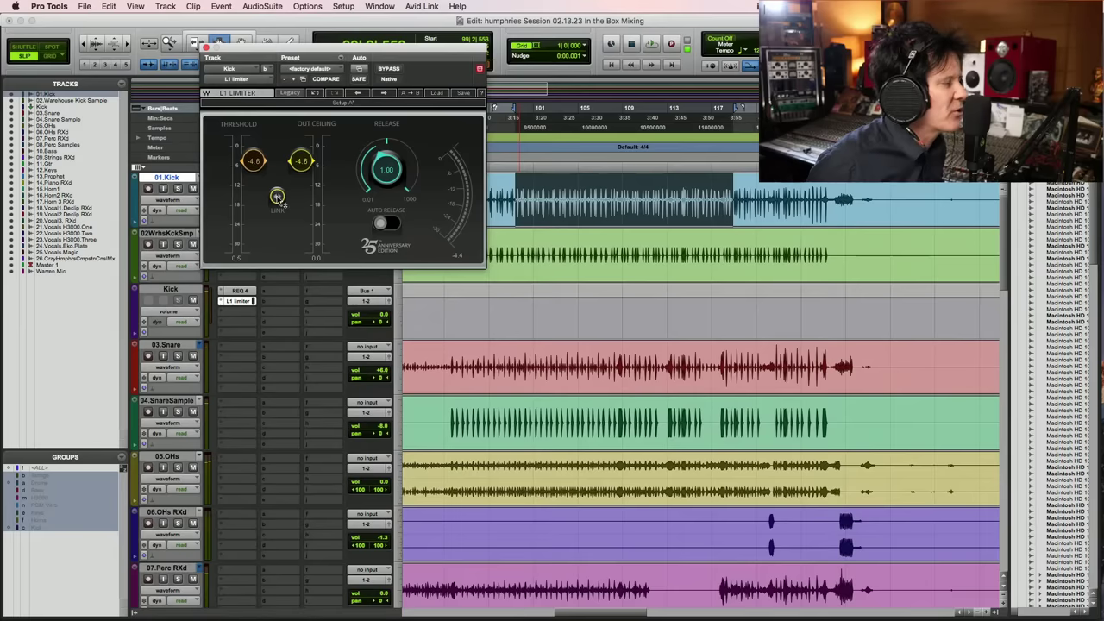
pyautogui.press('space')
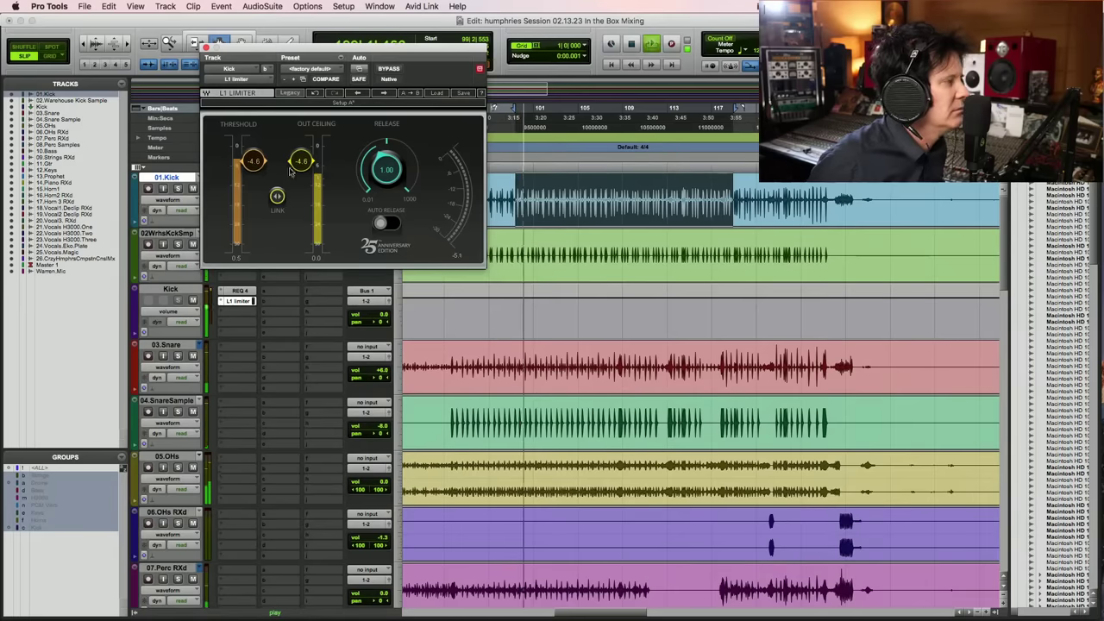
pyautogui.moveTo(306, 152); pyautogui.dragTo(306, 138)
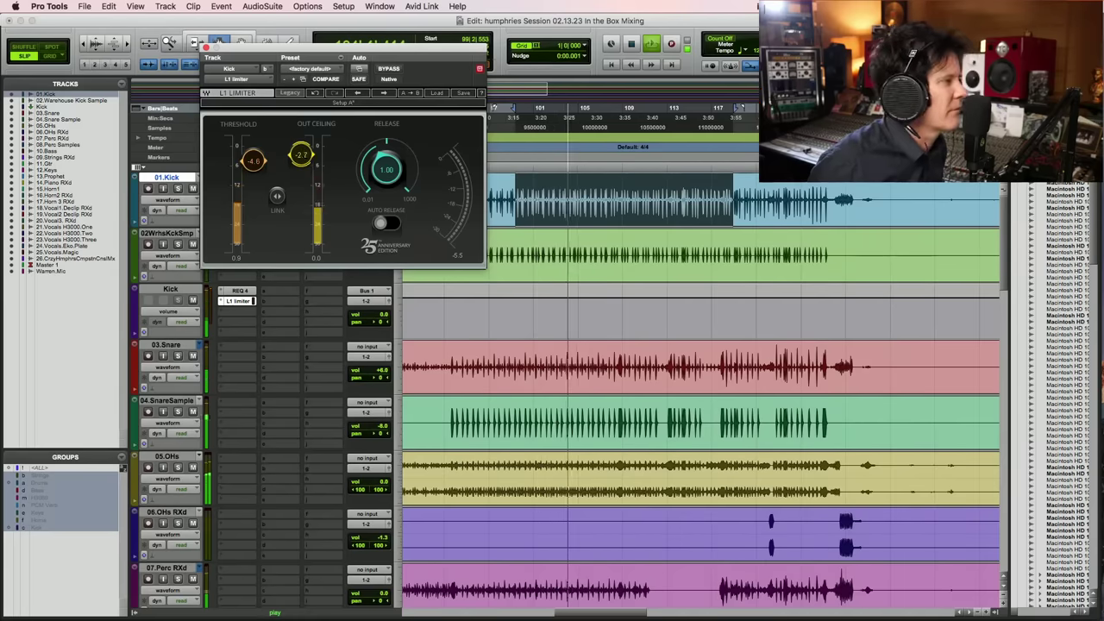
# Check the REQ 4 output meter on the Kick aux for clipping during playback, and close the plug-in window
pyautogui.click(242, 293)
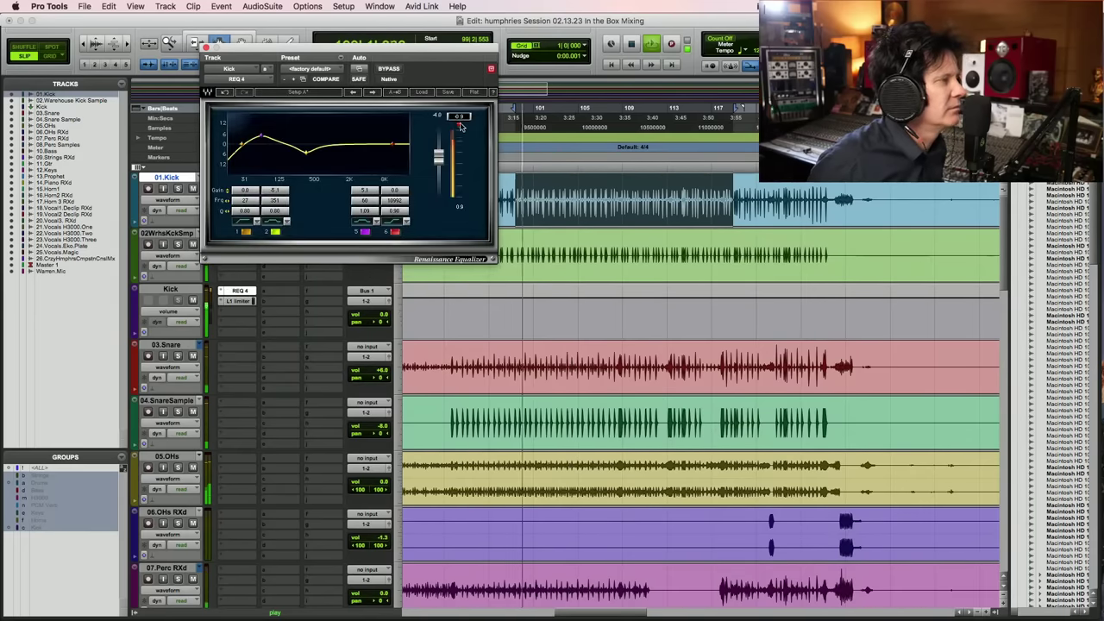
pyautogui.click(206, 47)
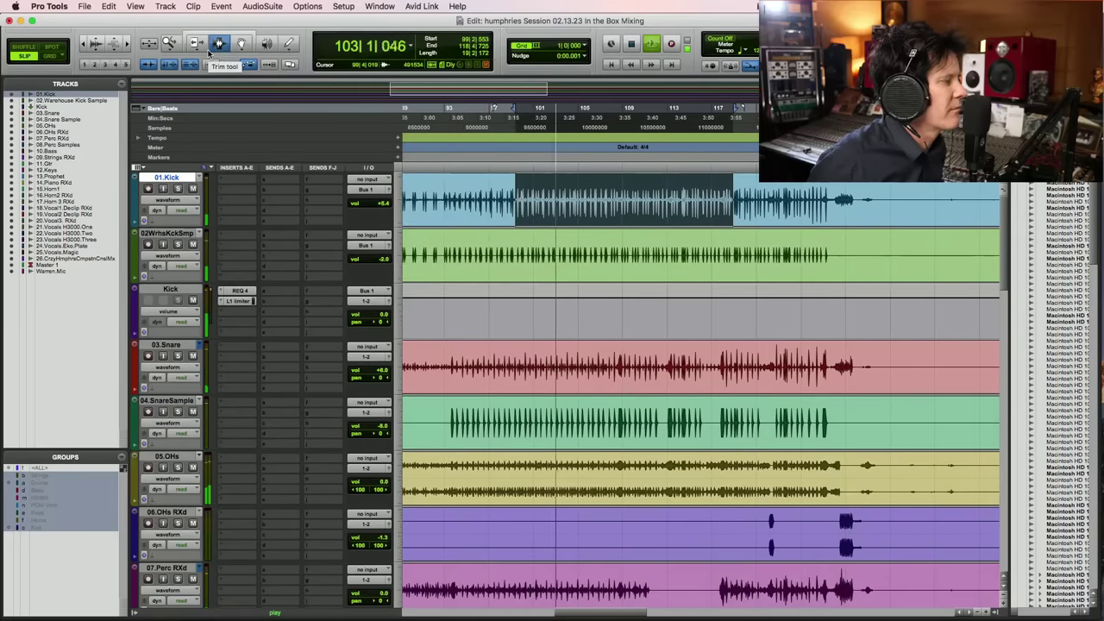
pyautogui.press('space')
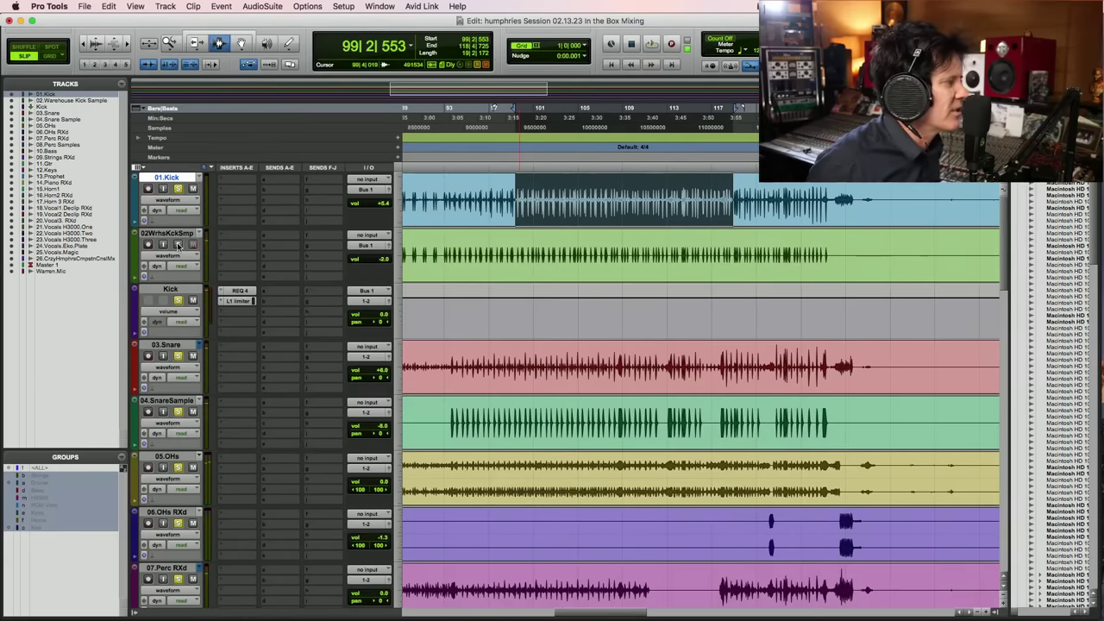
# Solo the Warehouse kick sample and 01.Kick in turn to compare them through the Kick aux, leaving only 01.Kick soloed
pyautogui.press('space')
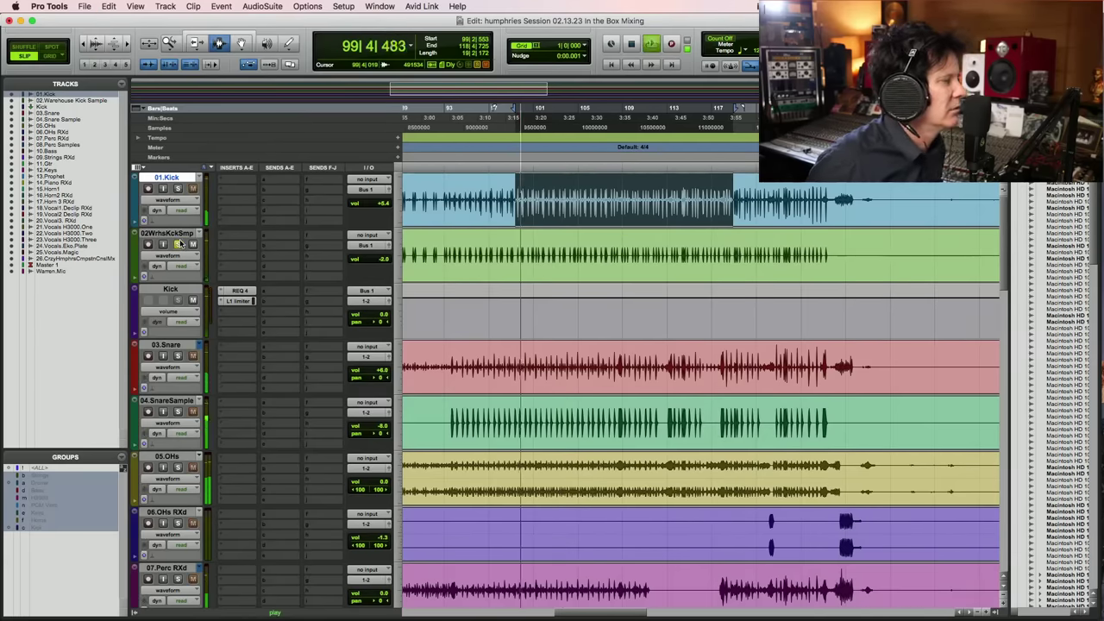
pyautogui.press('space')
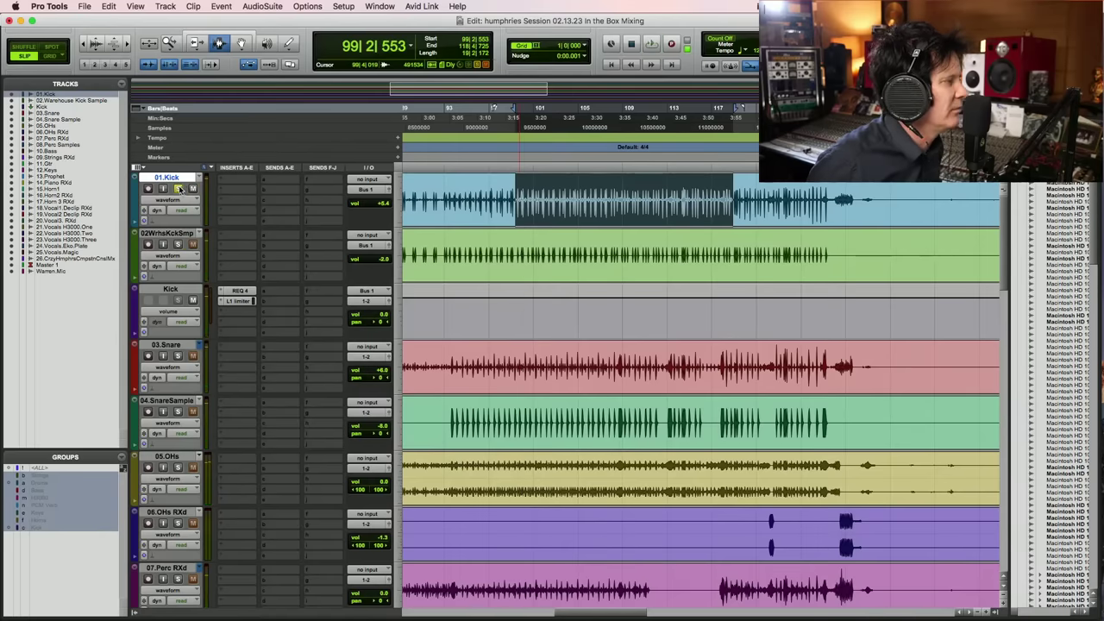
pyautogui.press('space')
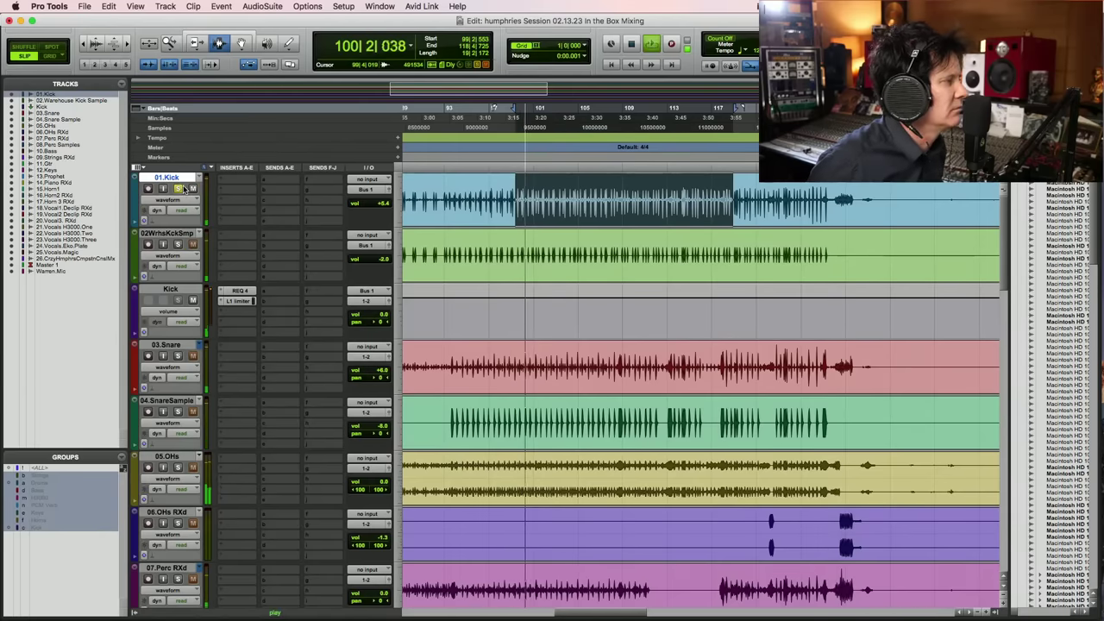
pyautogui.press('space')
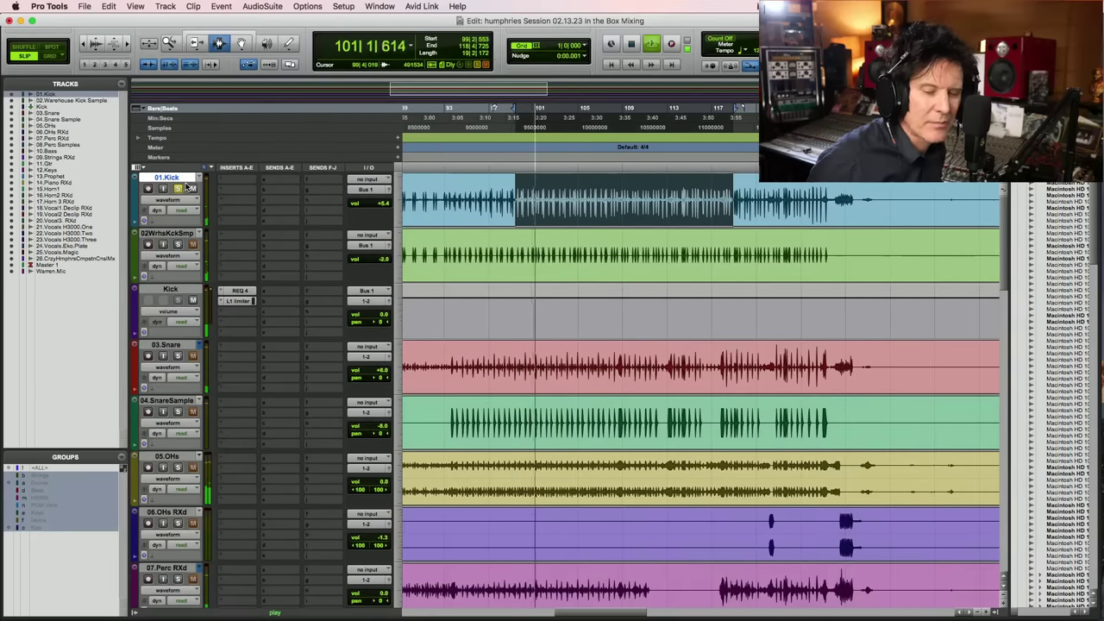
pyautogui.press('space')
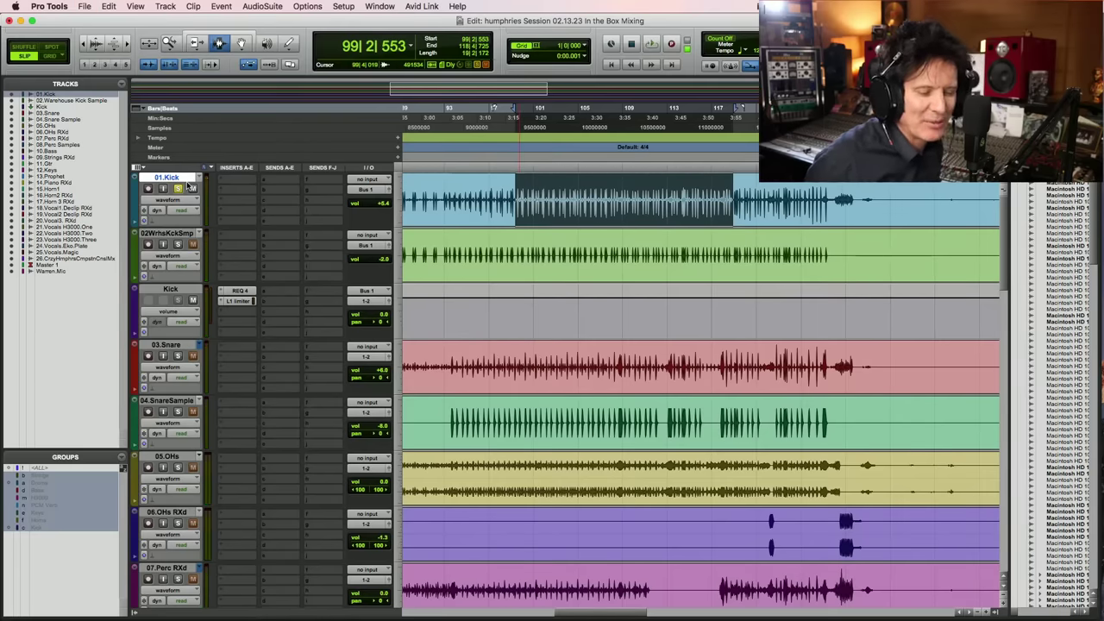
pyautogui.press('space')
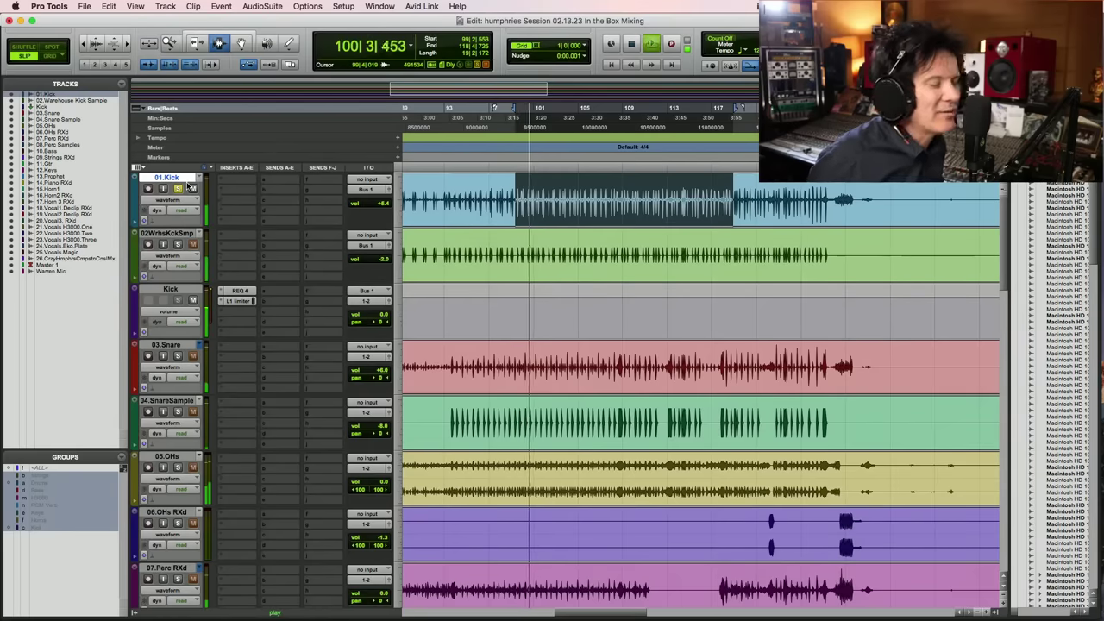
pyautogui.press('space')
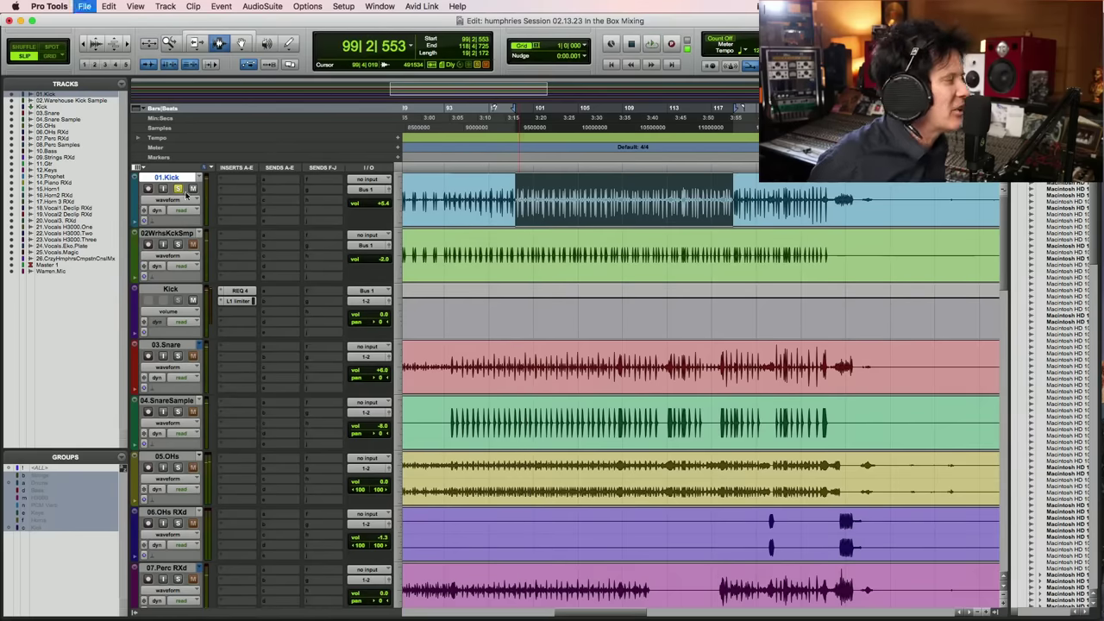
# Insert the mono REQ 2 equalizer in the first insert slot of the 01.Kick track
pyautogui.click(237, 183)
pyautogui.moveTo(258, 179)
pyautogui.moveTo(347, 13)
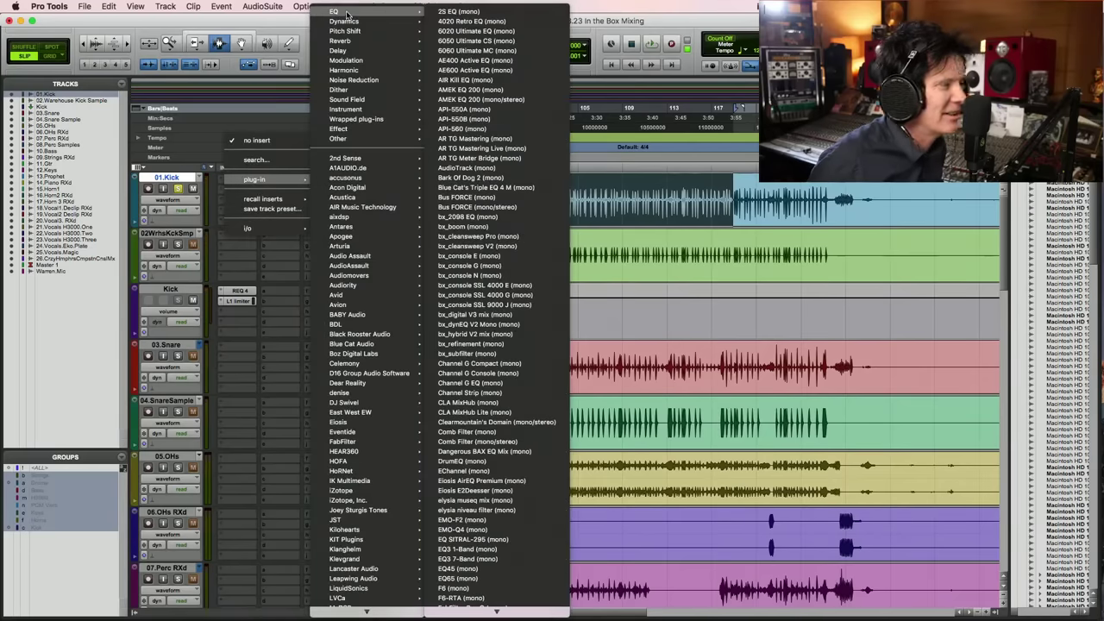
pyautogui.scroll(-15, 487, 392)
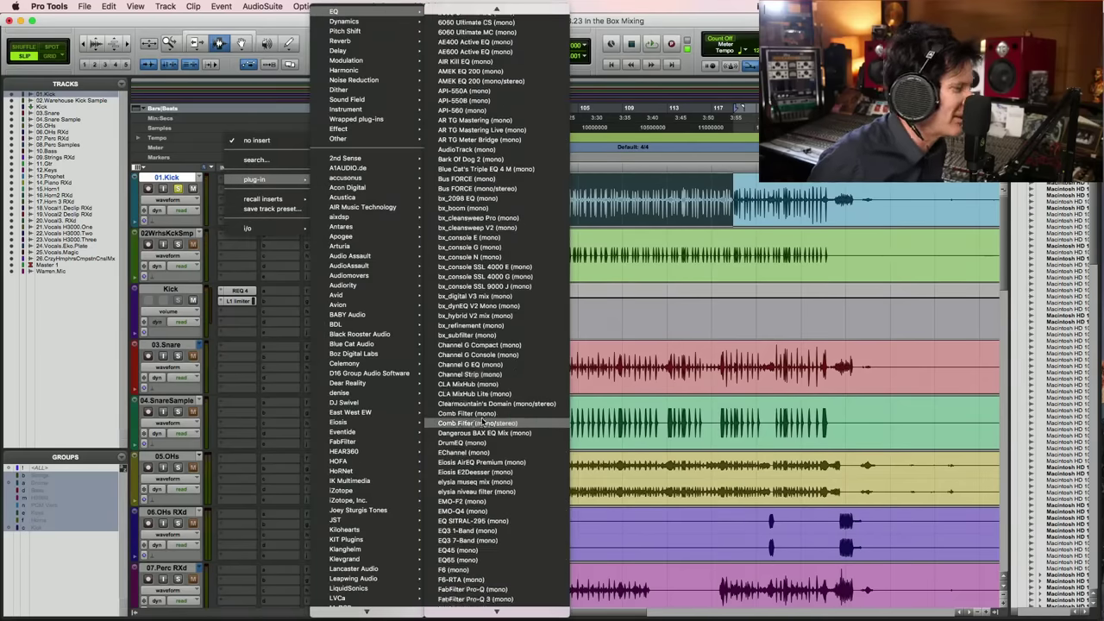
pyautogui.scroll(-20, 483, 421)
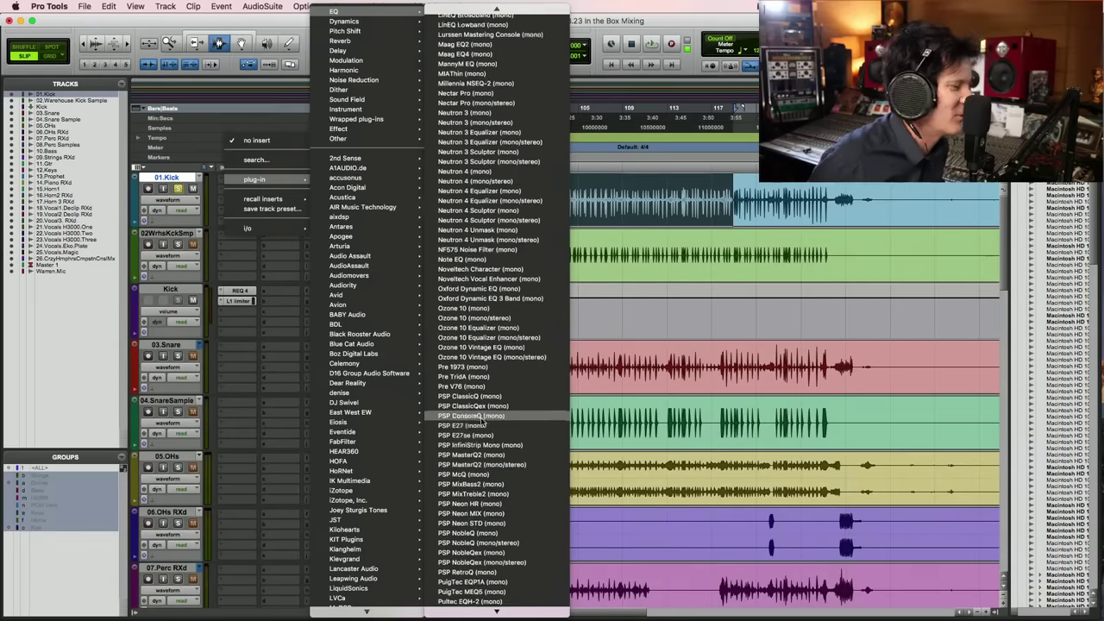
pyautogui.scroll(10, 481, 422)
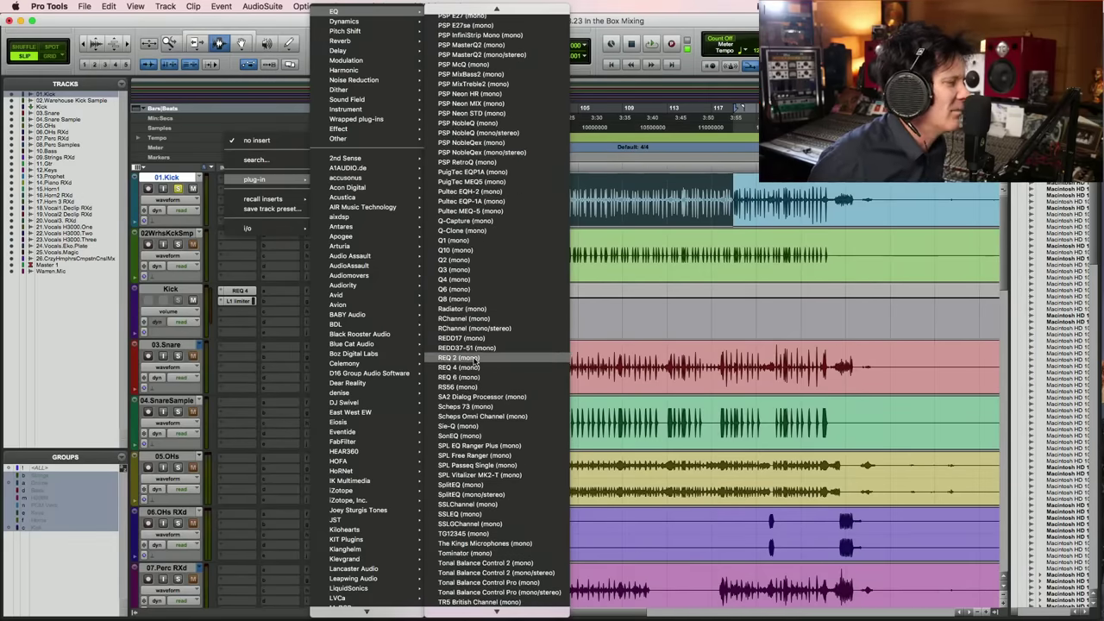
pyautogui.click(472, 357)
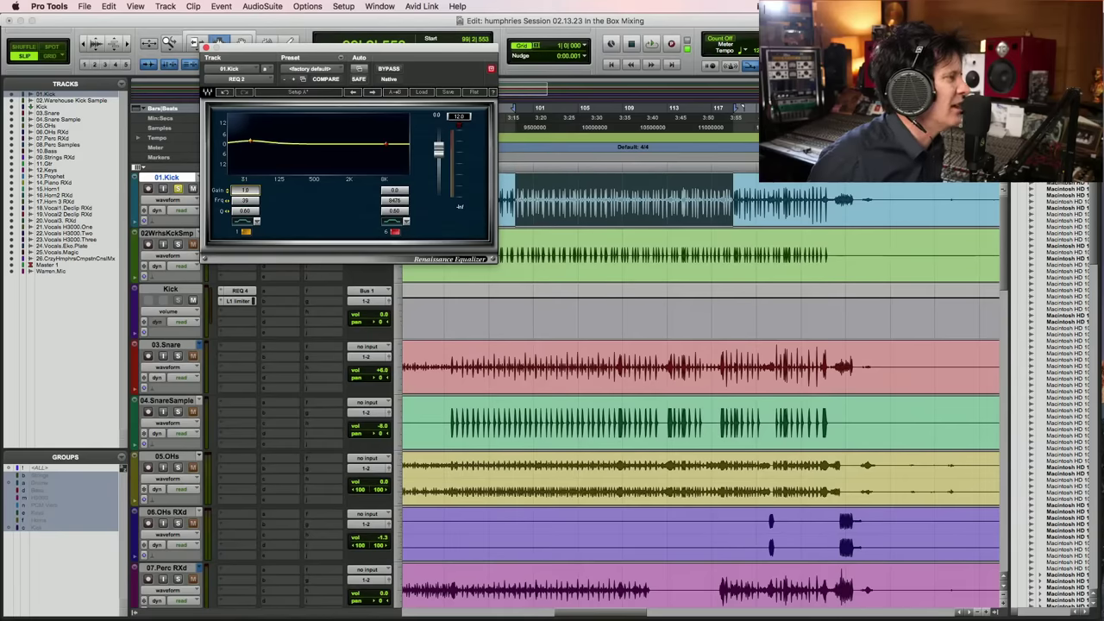
# Boost REQ 2's low band on 01.Kick by 8.9 dB at 34 Hz during playback
pyautogui.press('space')
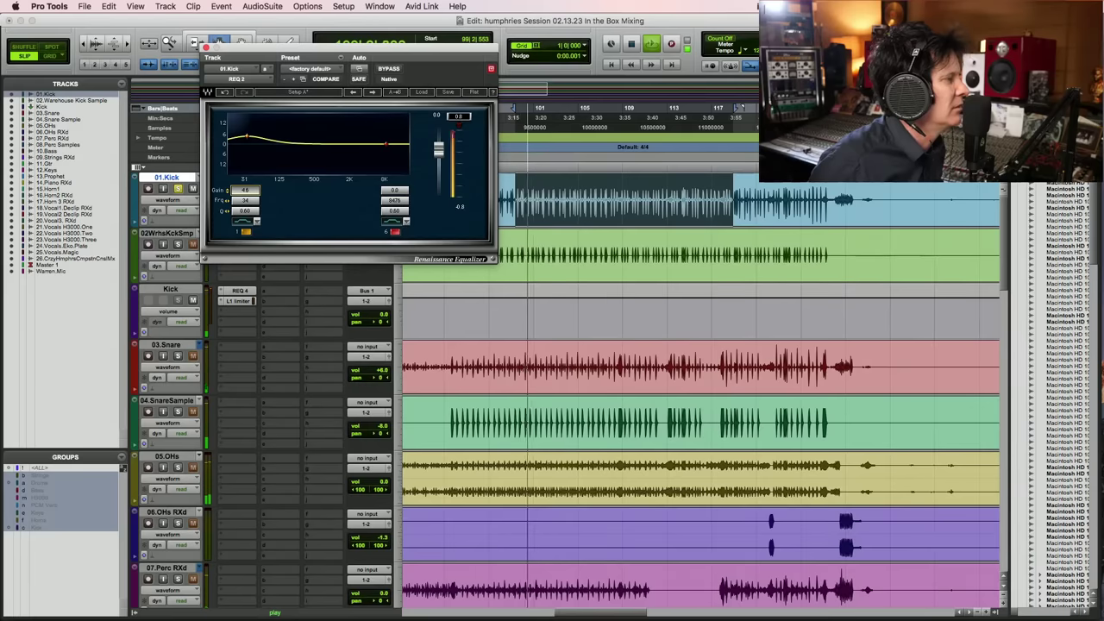
pyautogui.moveTo(245, 197); pyautogui.dragTo(246, 177)
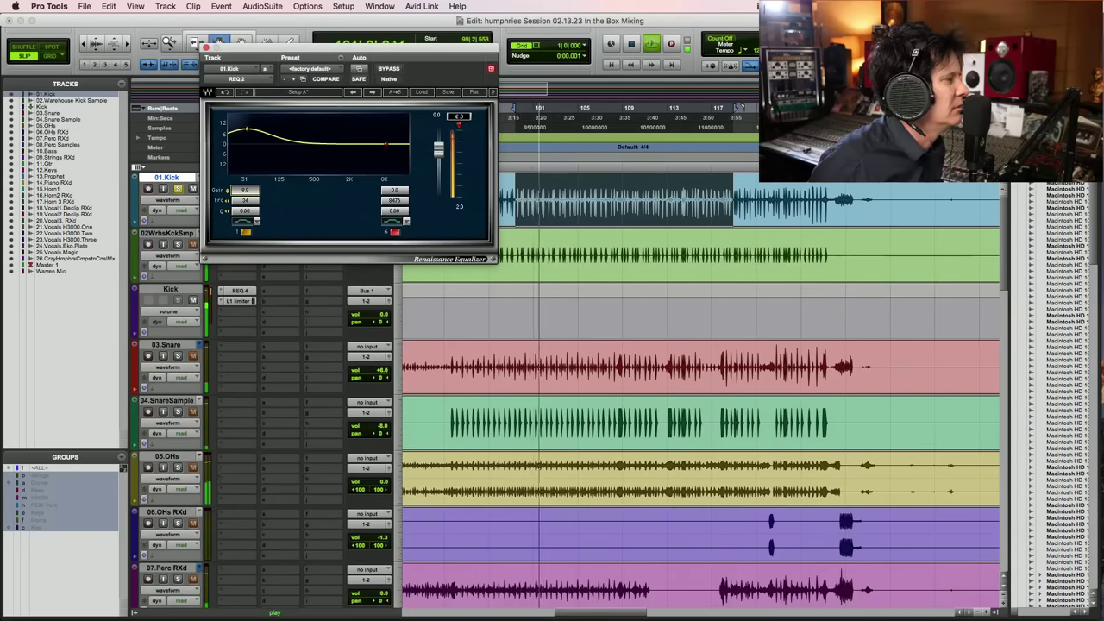
# Check REQ 4 on the Kick aux during playback with the Warehouse kick sample soloed alongside 01.Kick, and close the plug-in window
pyautogui.click(248, 296)
pyautogui.press('space')
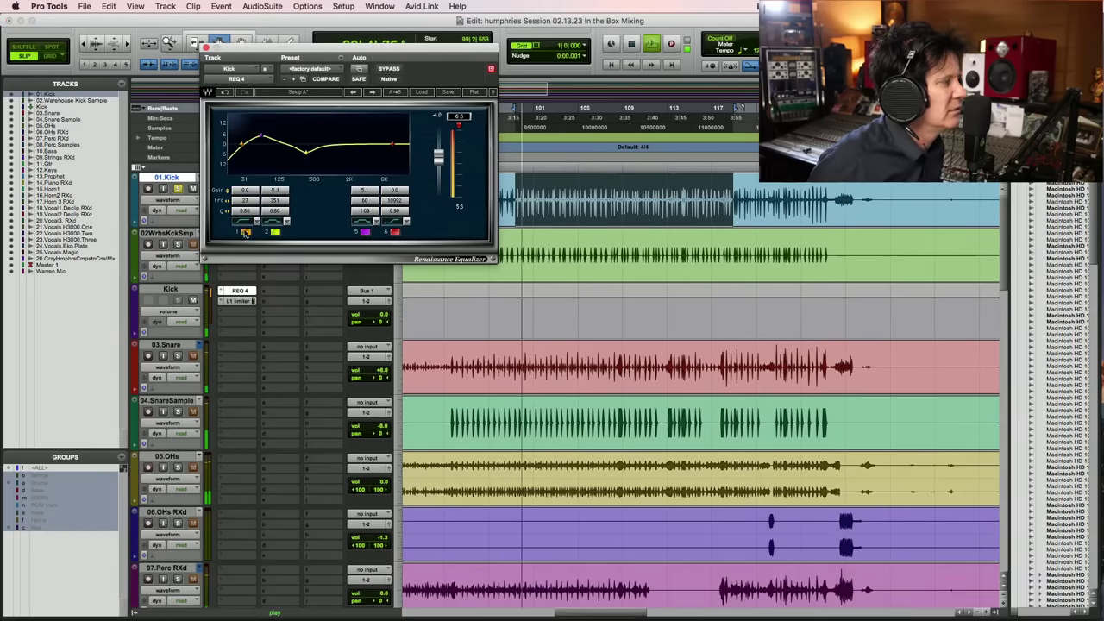
pyautogui.click(178, 245)
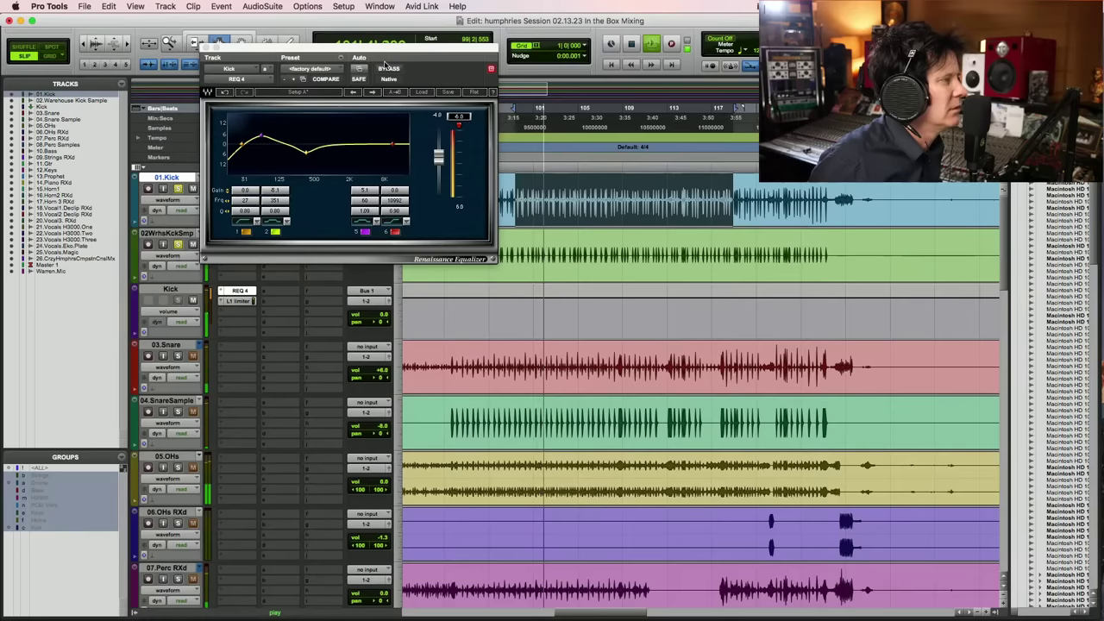
pyautogui.press('super+w')
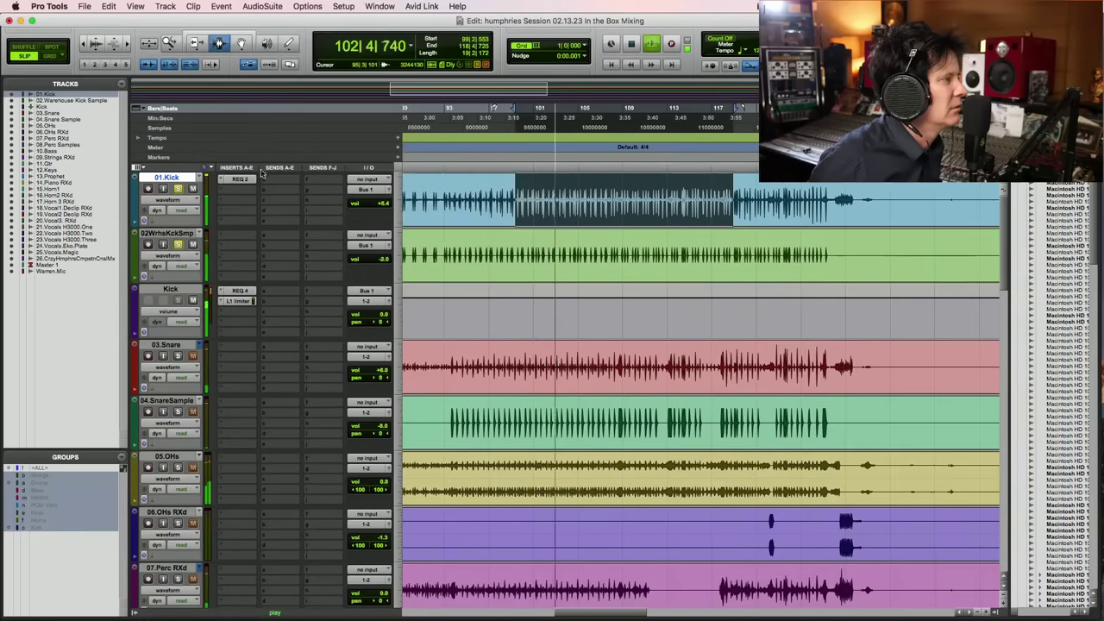
# Compare 01.Kick with REQ 2 bypassed and active while both kicks play, and close the plug-in window
pyautogui.click(239, 179)
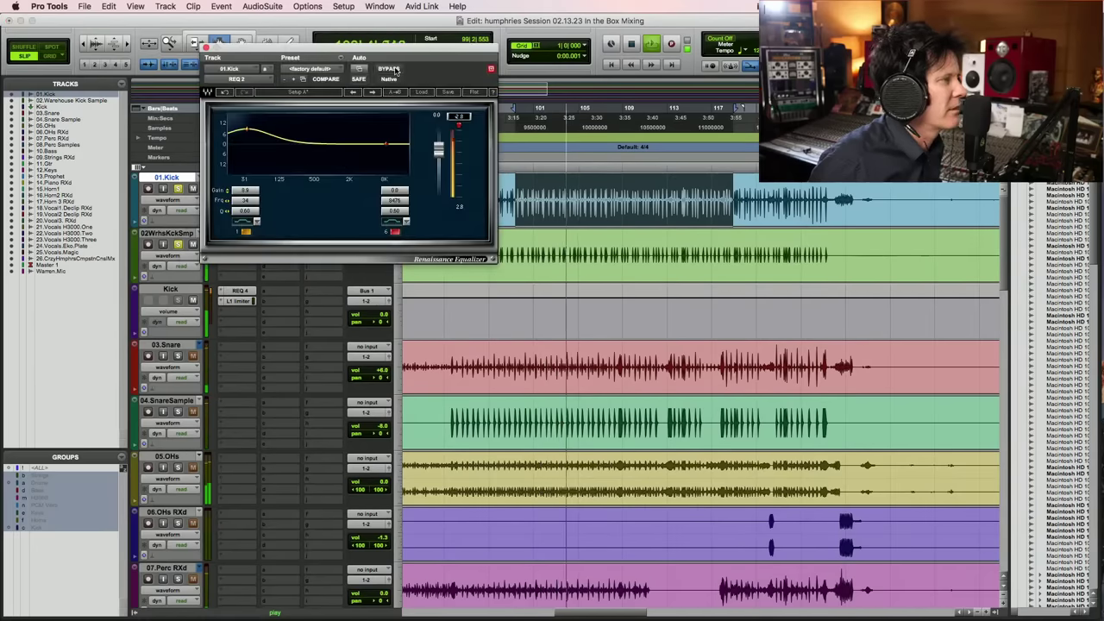
pyautogui.click(392, 69)
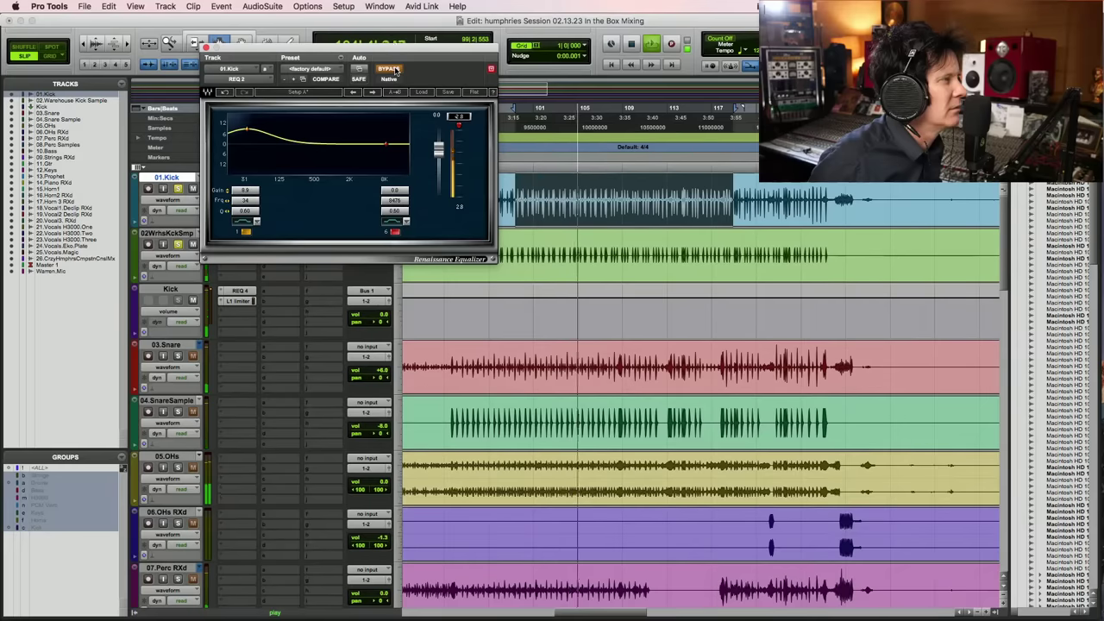
pyautogui.click(393, 69)
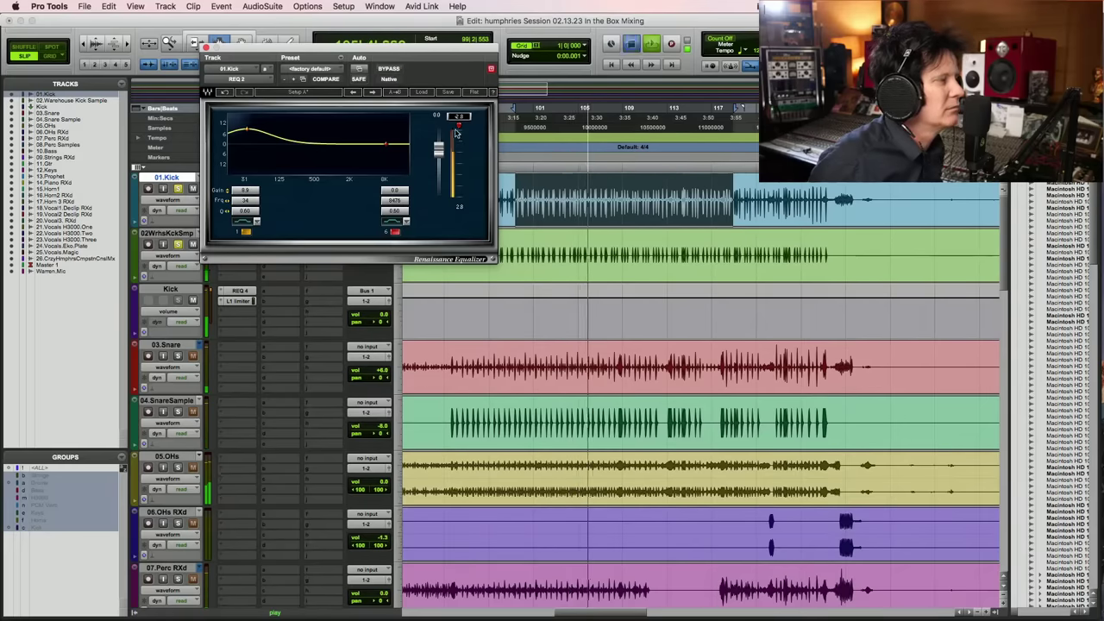
pyautogui.press('space')
pyautogui.click(206, 47)
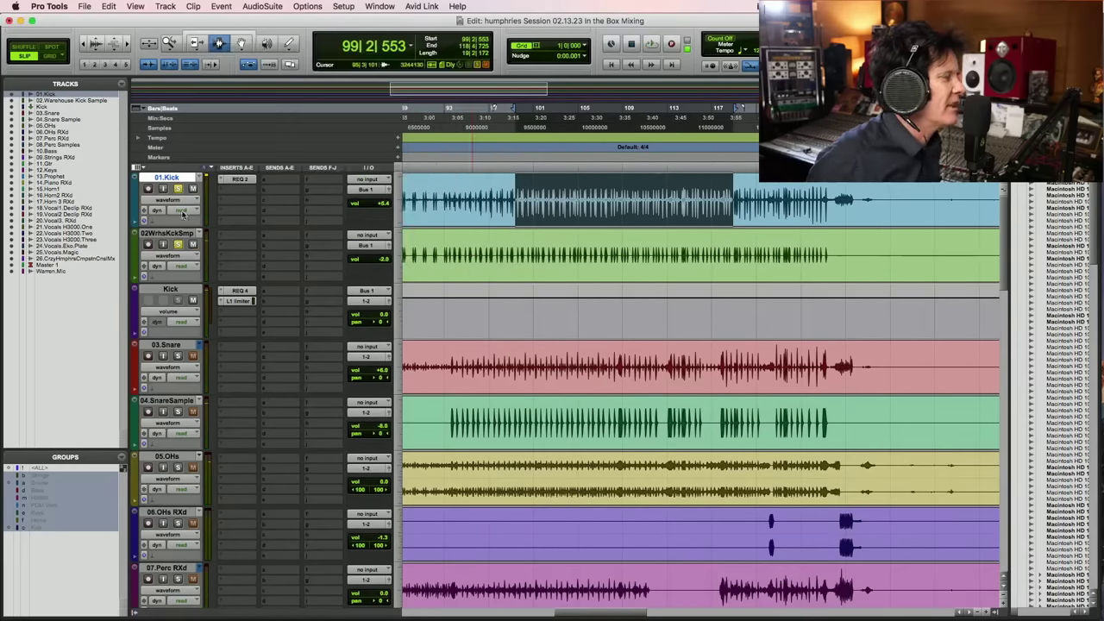
# Take both kick tracks out of solo and audition the full mix from bar 99 several times
pyautogui.press('space')
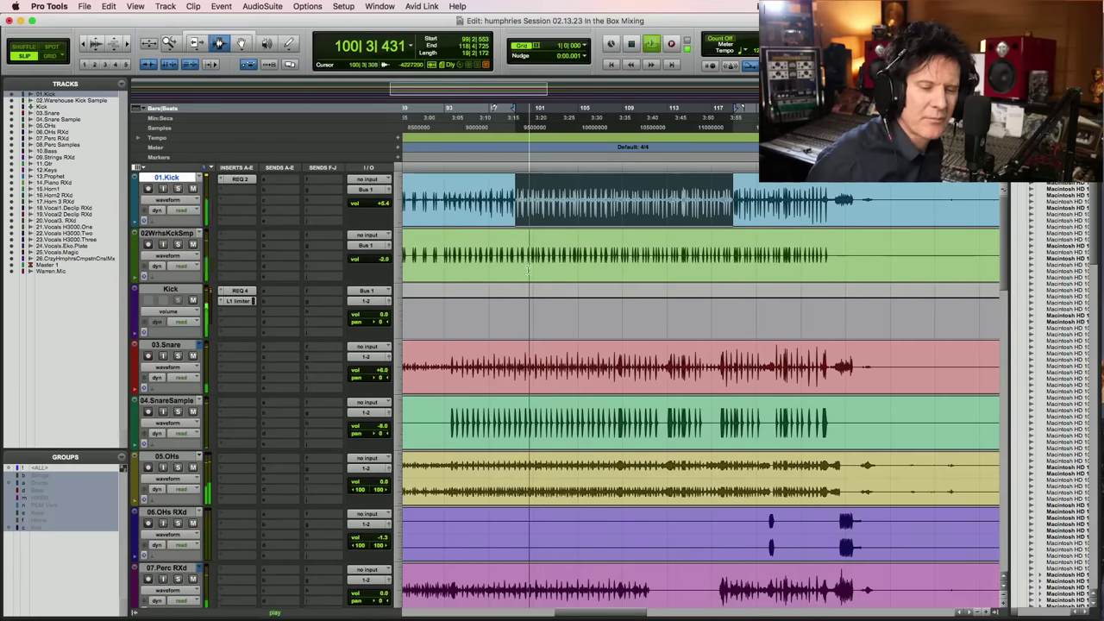
pyautogui.press('space')
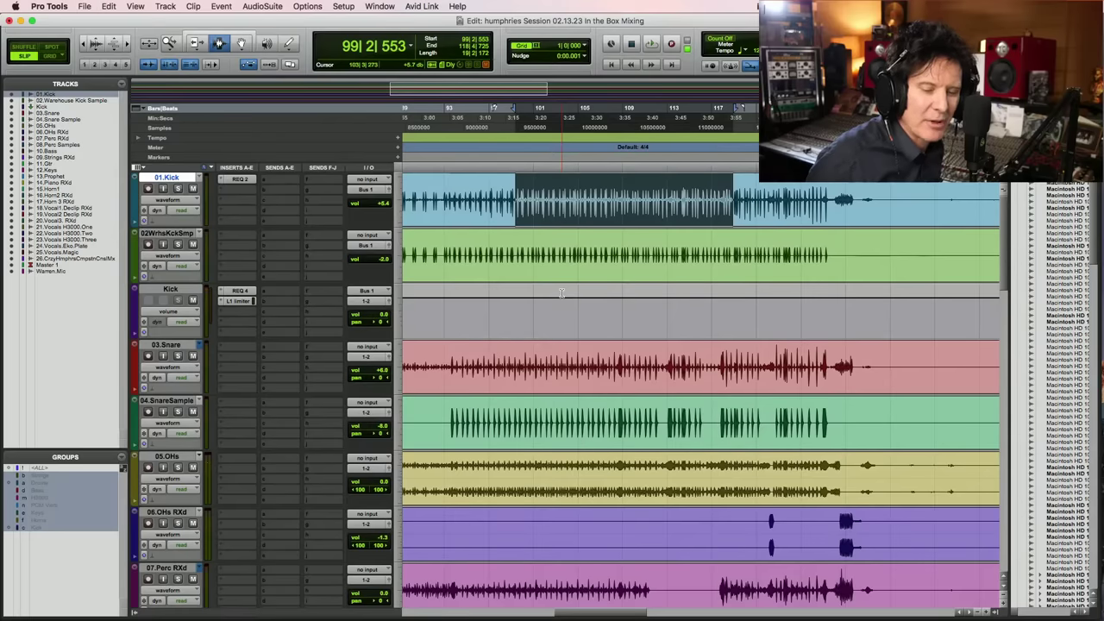
pyautogui.press('space')
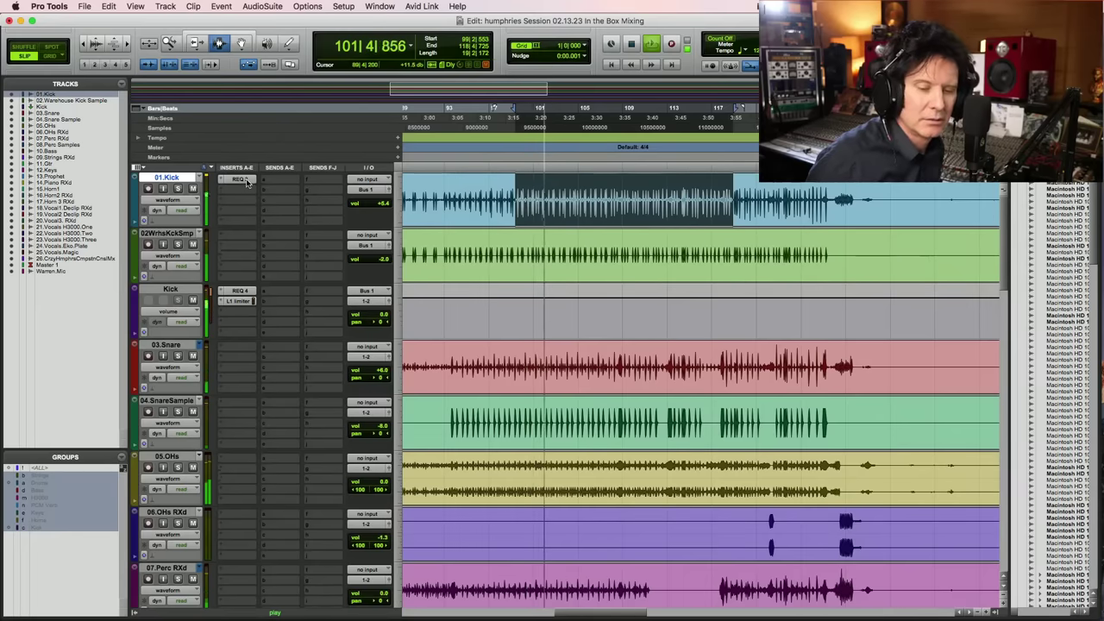
pyautogui.press('space')
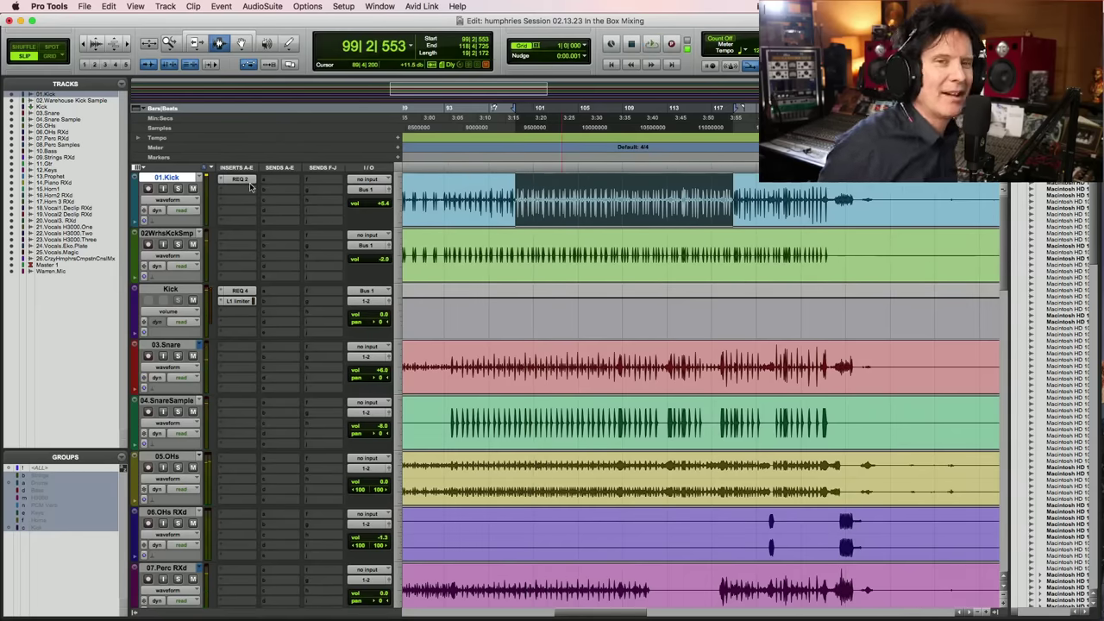
pyautogui.press('space')
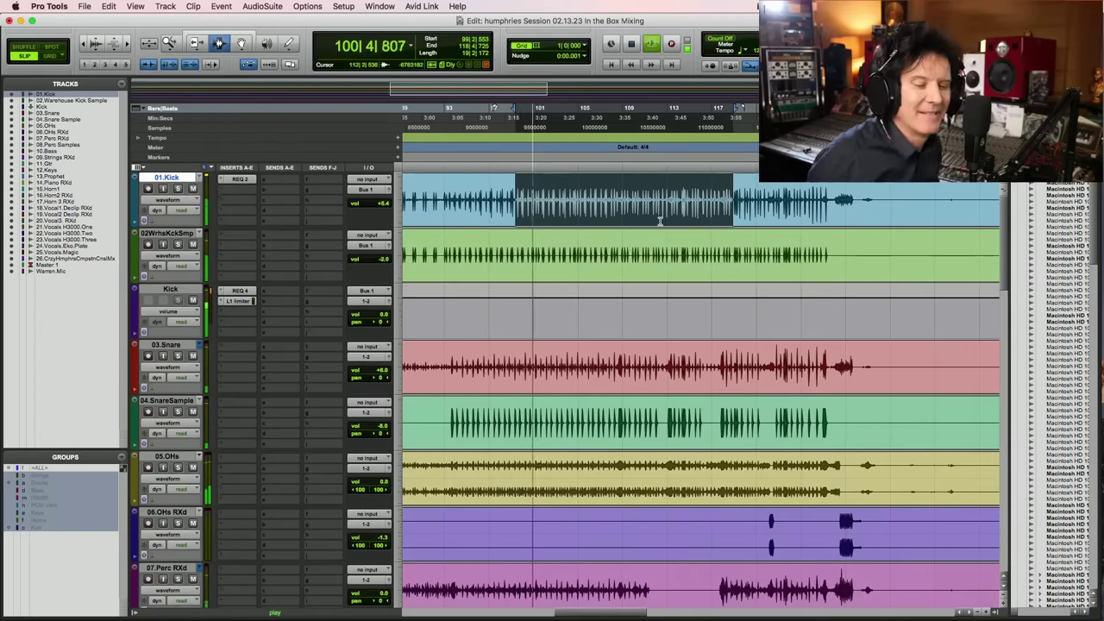
pyautogui.press('space')
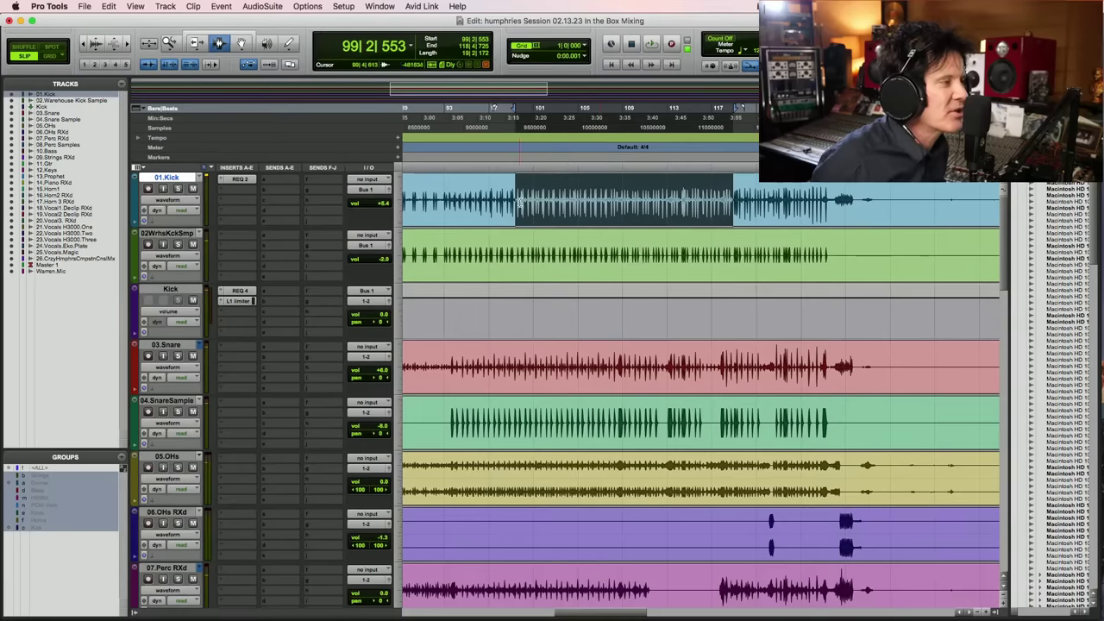
pyautogui.click(518, 199)
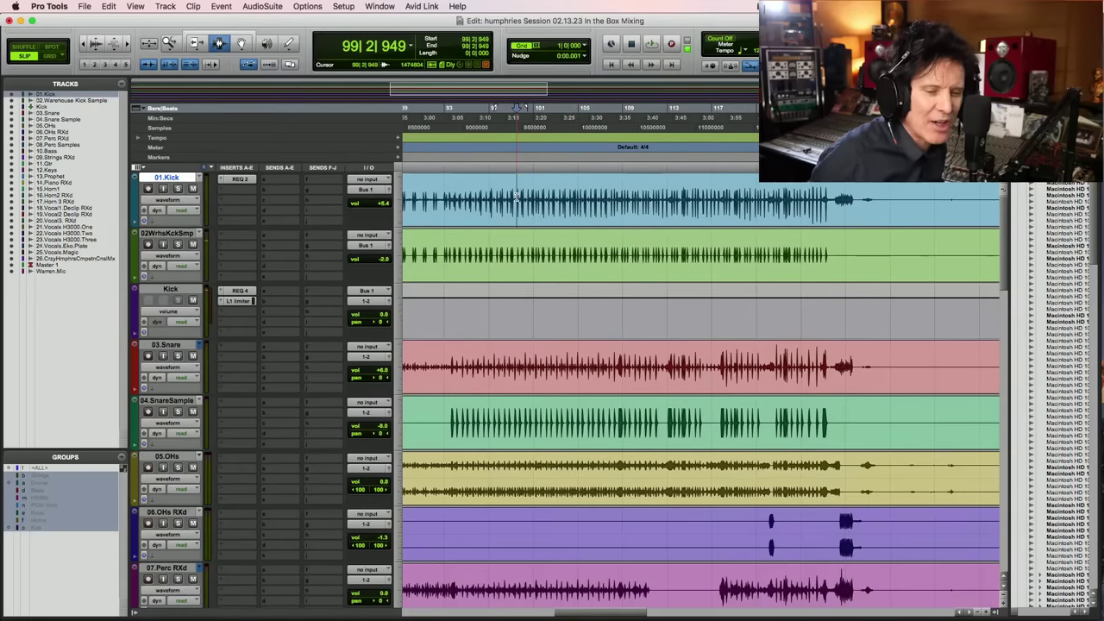
pyautogui.press('space')
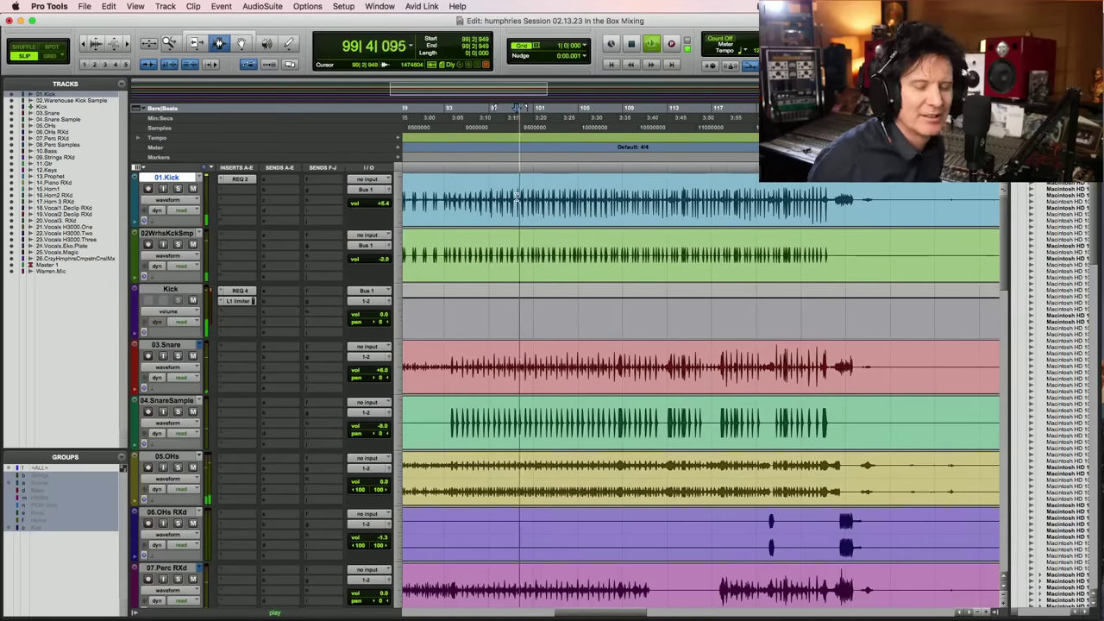
pyautogui.press('space')
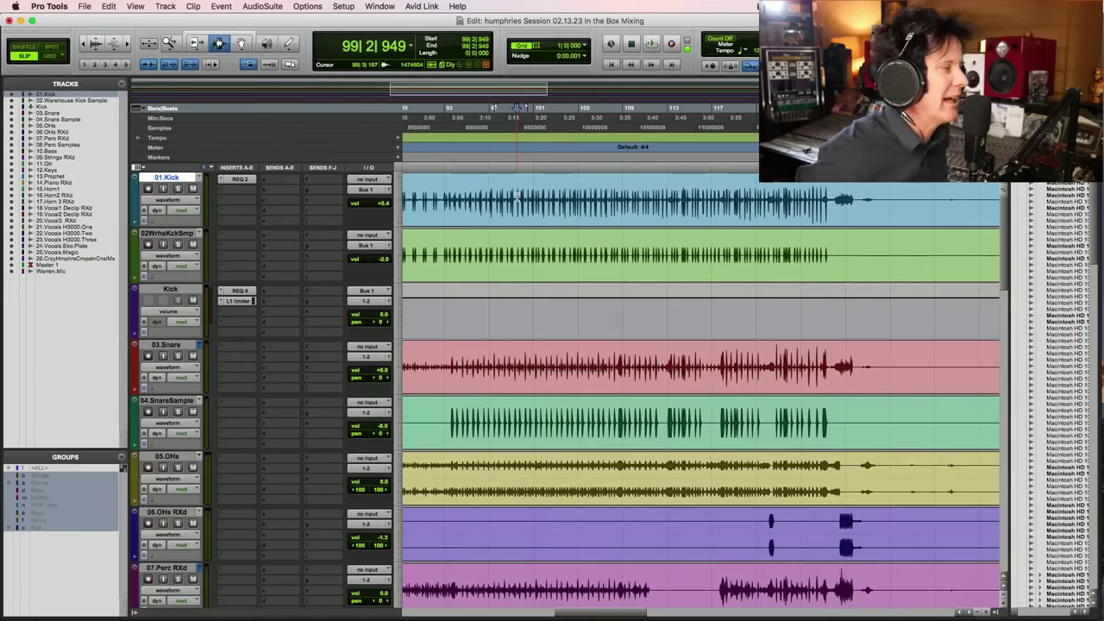
# Set the playback start on 03.Snare in bar 93, audition the full mix from there and save the session
pyautogui.click(451, 367)
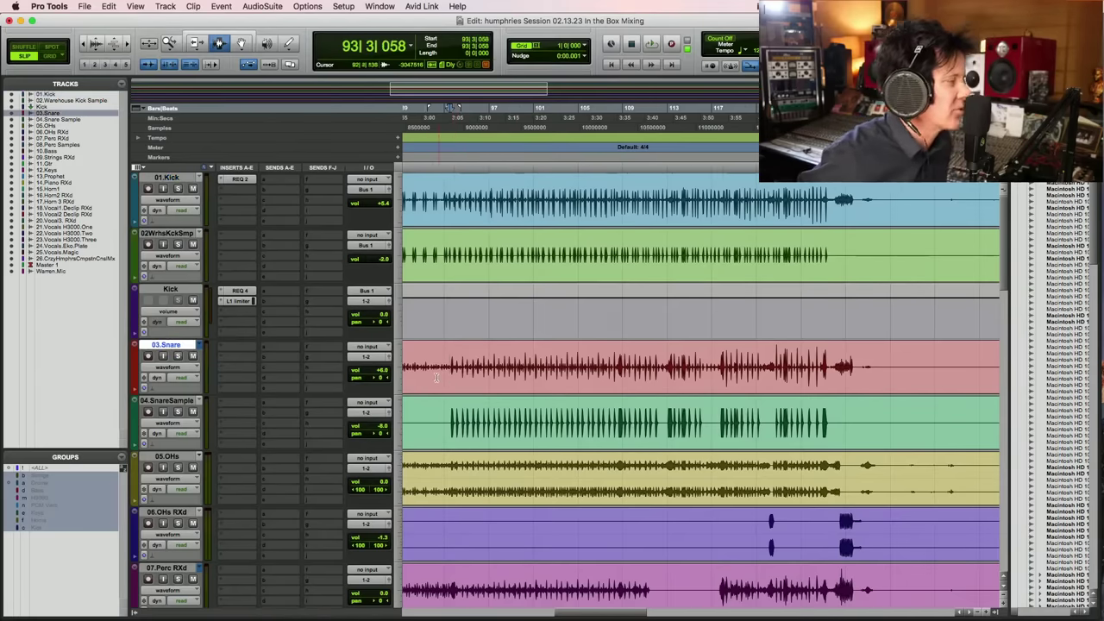
pyautogui.press('space')
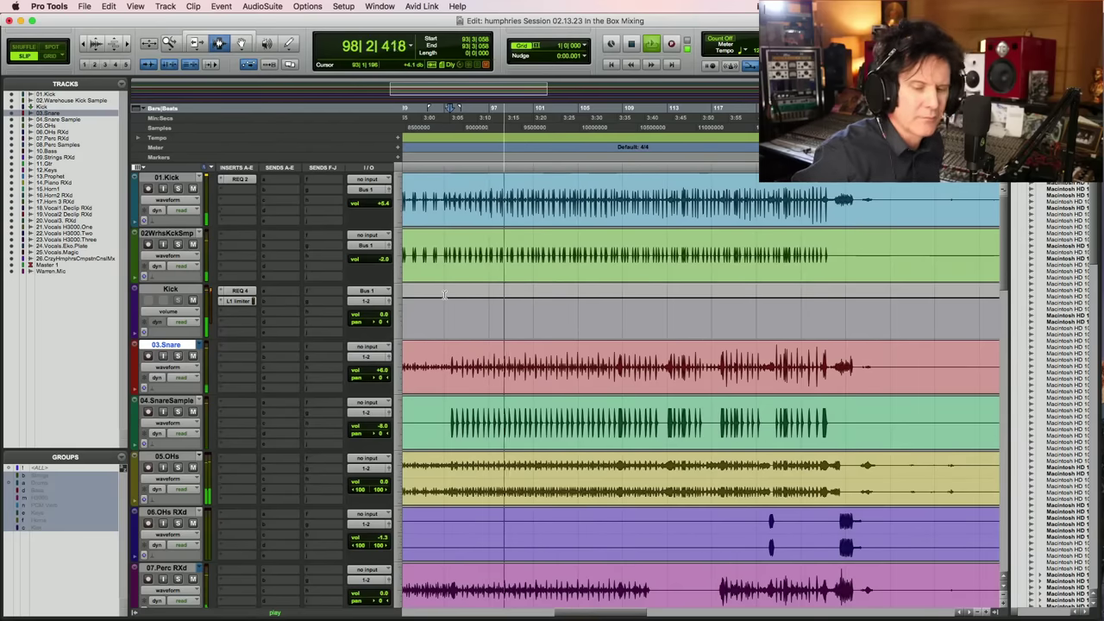
pyautogui.press('super+s')
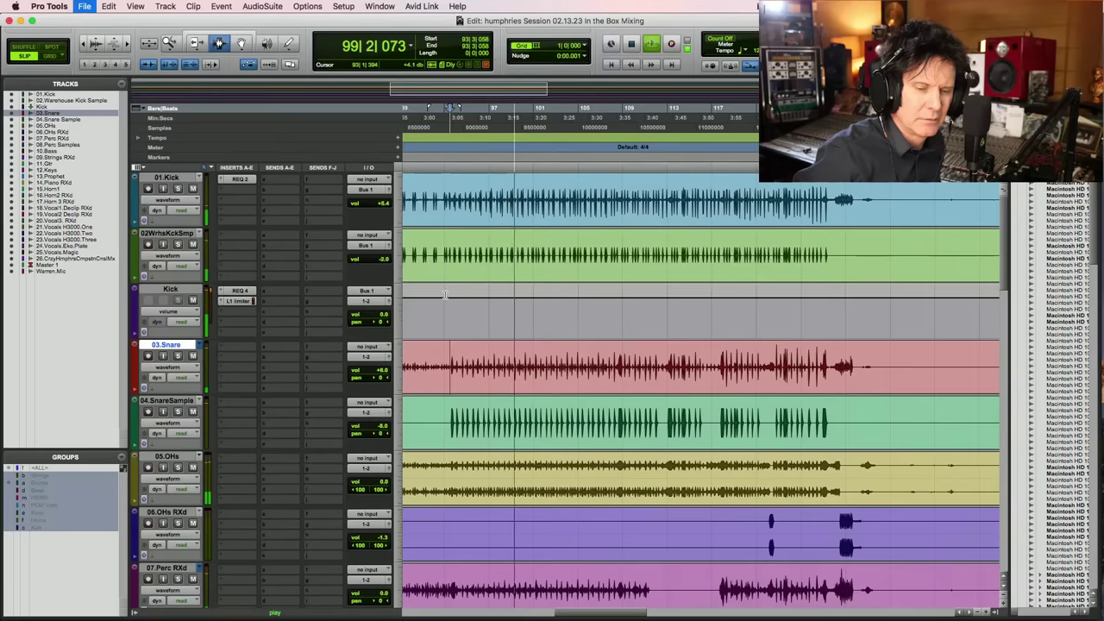
pyautogui.press('super+s')
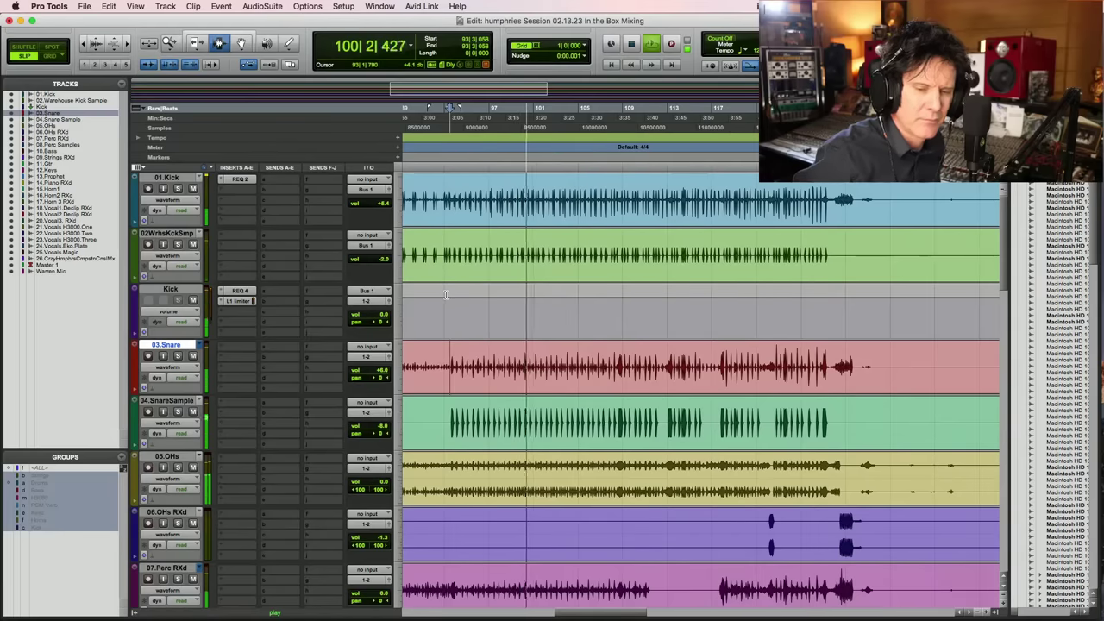
pyautogui.press('super+s')
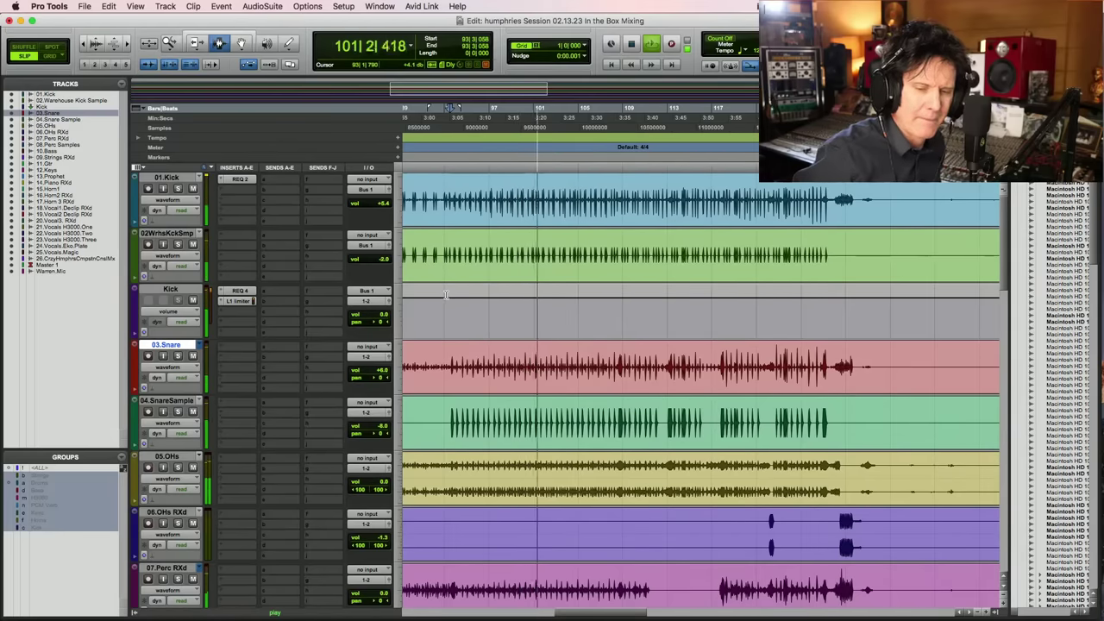
pyautogui.press('super+s')
pyautogui.press('space')
# Save the session again and replay the full mix from bar 93
pyautogui.press('super+s')
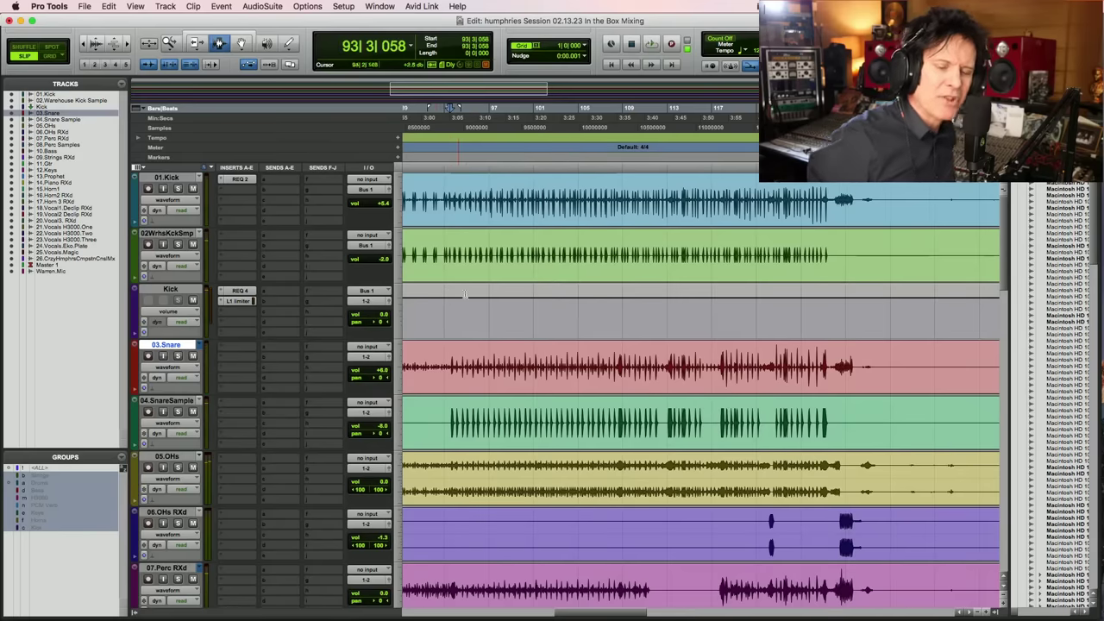
pyautogui.press('super+s')
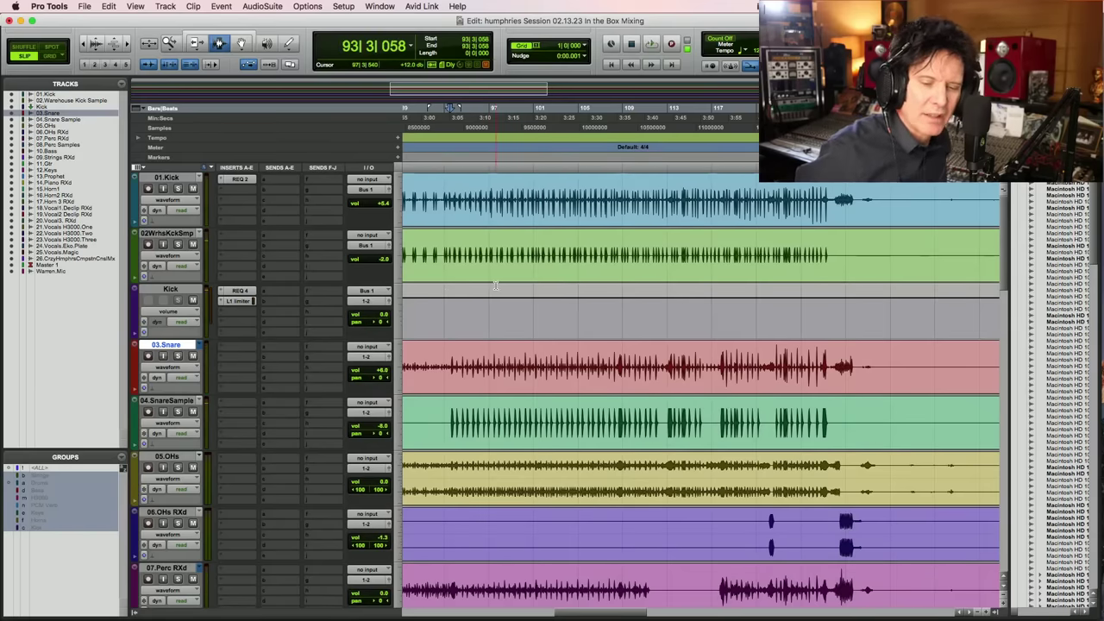
pyautogui.press('super+s')
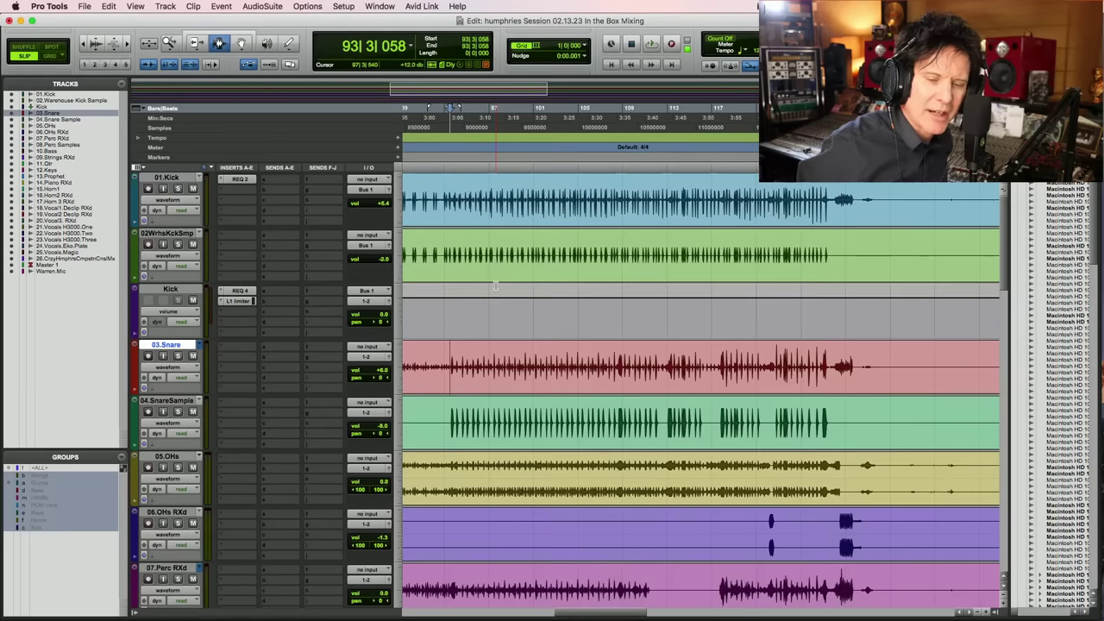
pyautogui.press('super+s')
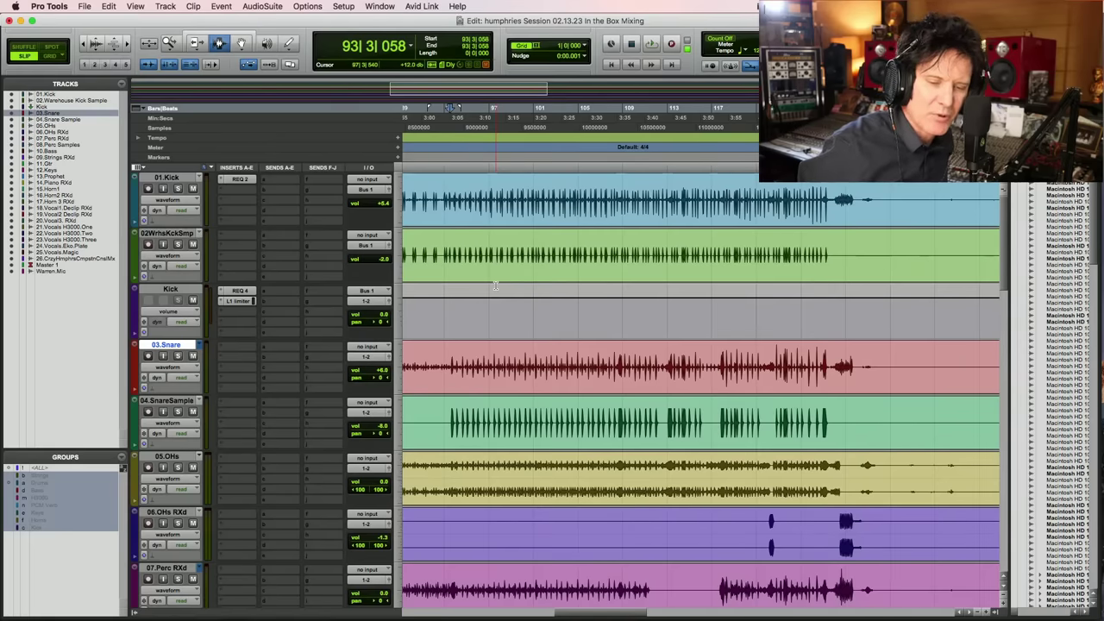
pyautogui.press('super+s')
pyautogui.press('super+s')
pyautogui.press('super+s')
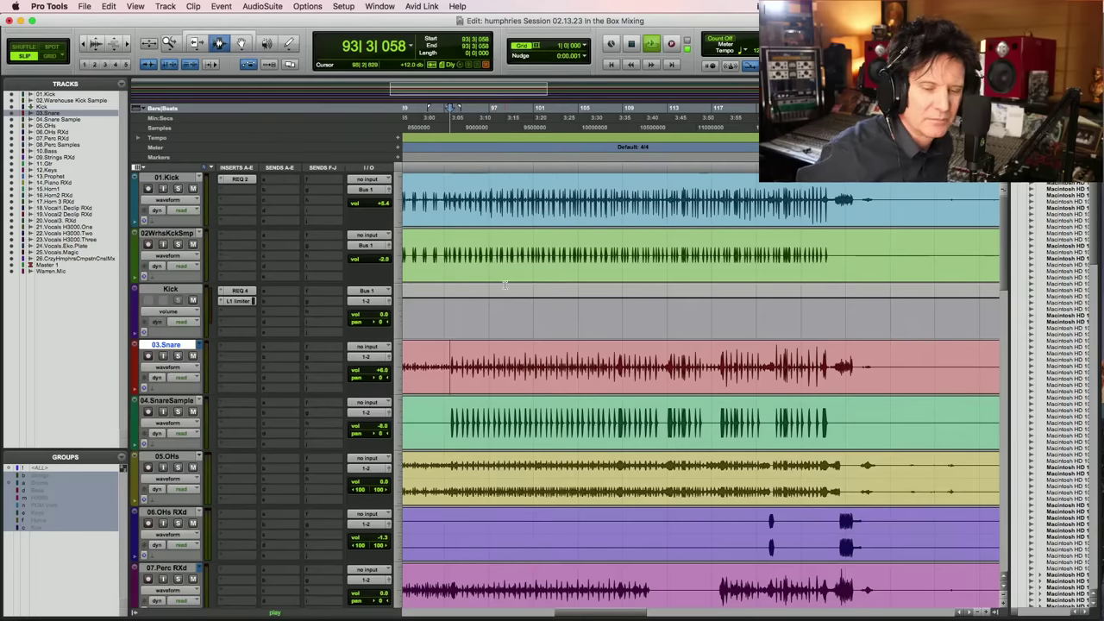
pyautogui.press('space')
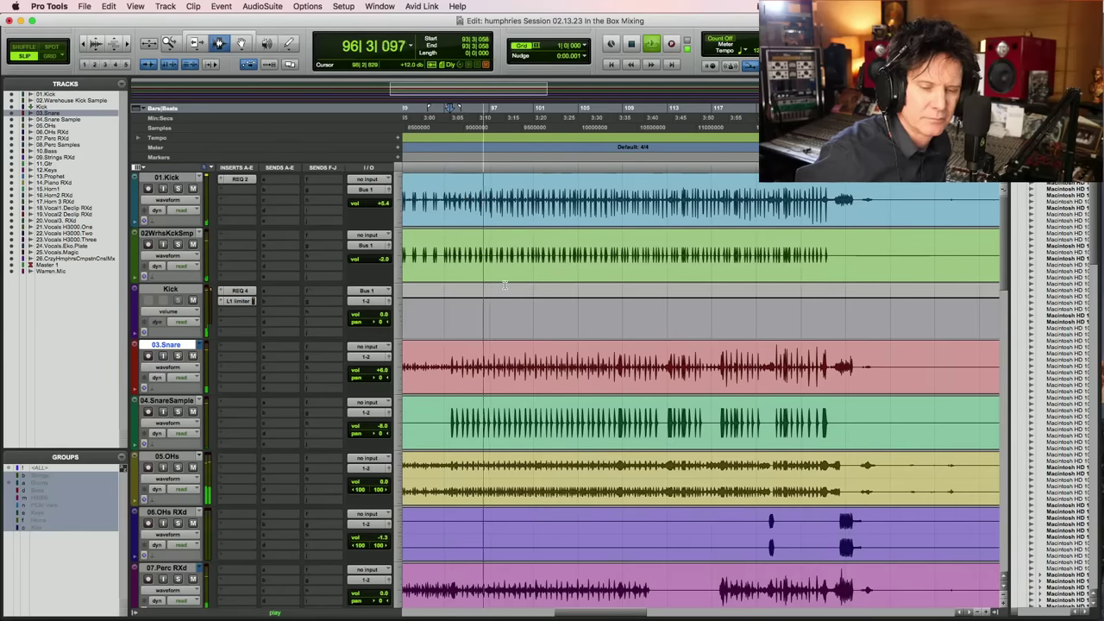
pyautogui.press('space')
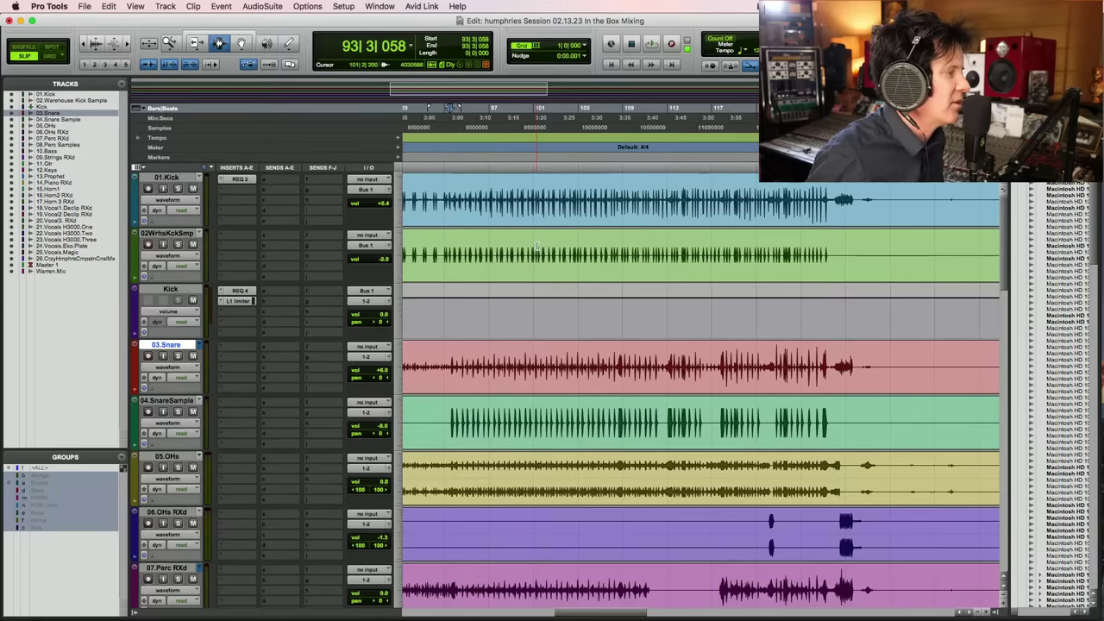
# Solo 03.Snare and 04.SnareSample and play them from bar 93
pyautogui.scroll(-2, 448, 380)
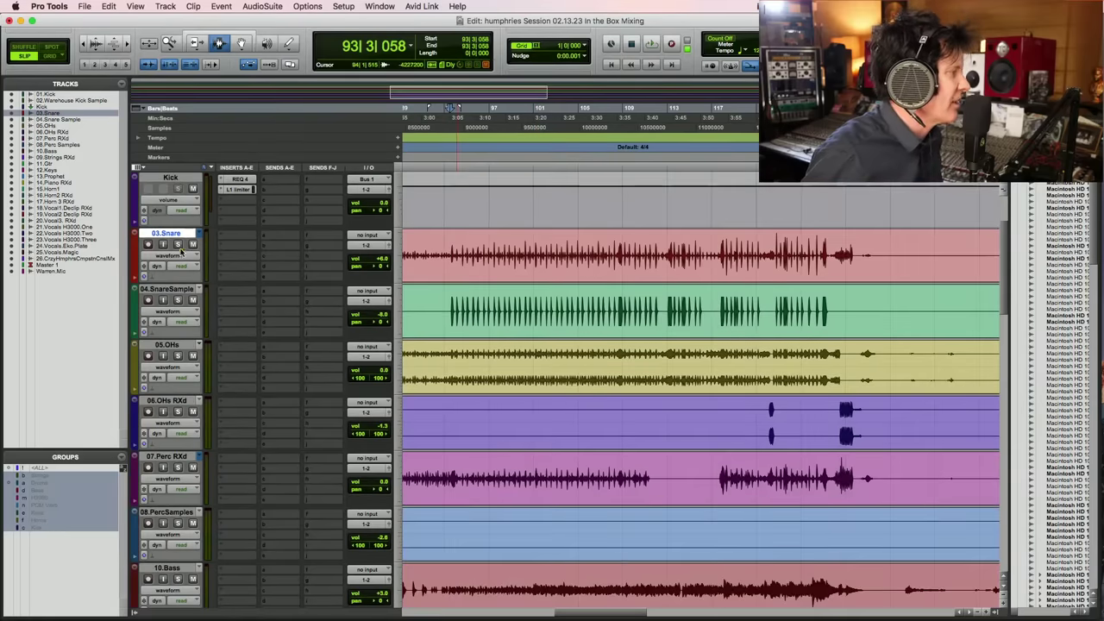
pyautogui.click(177, 245)
pyautogui.click(180, 298)
pyautogui.press('space')
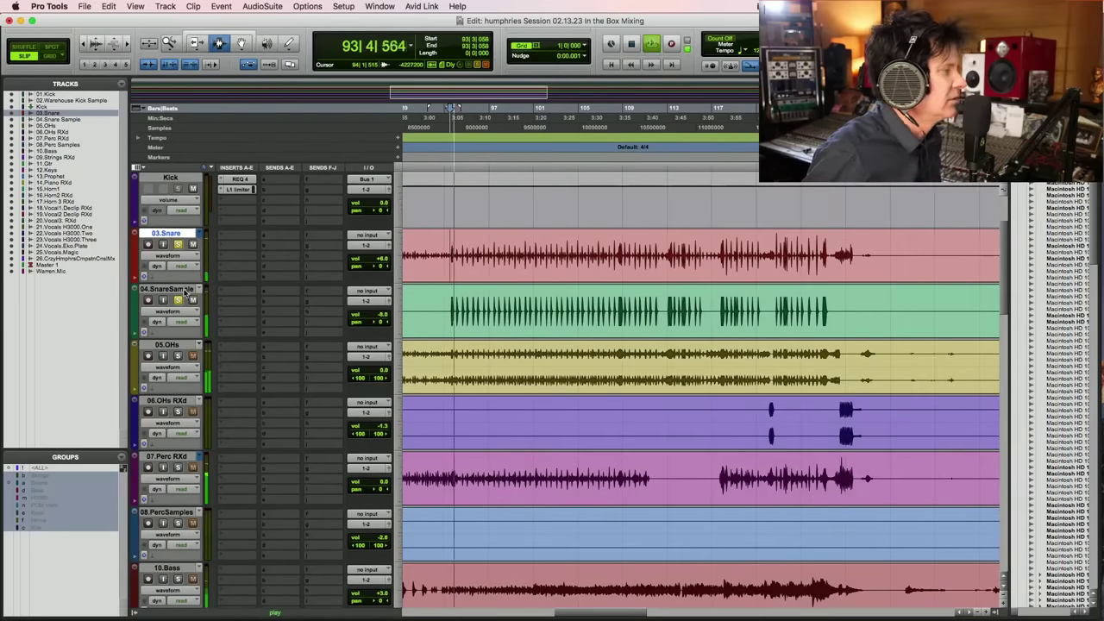
# Select 03.Snare and 04.SnareSample together, stop playback and group them as a Mix/Edit group named Snare
pyautogui.keyDown('shift'); pyautogui.click(183, 291); pyautogui.keyUp('shift')
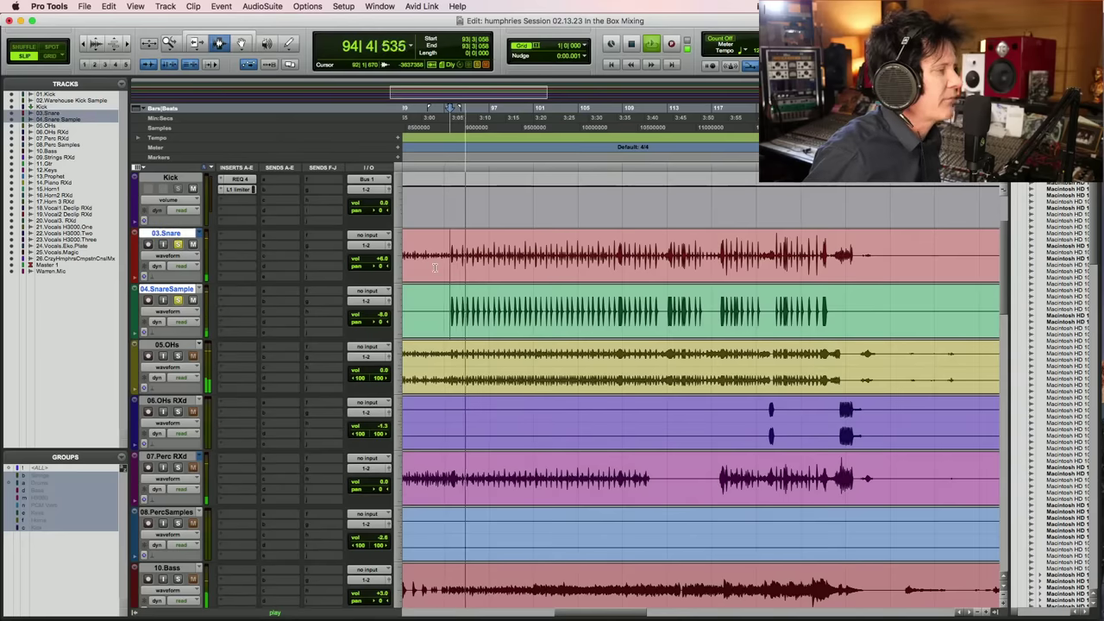
pyautogui.press('space')
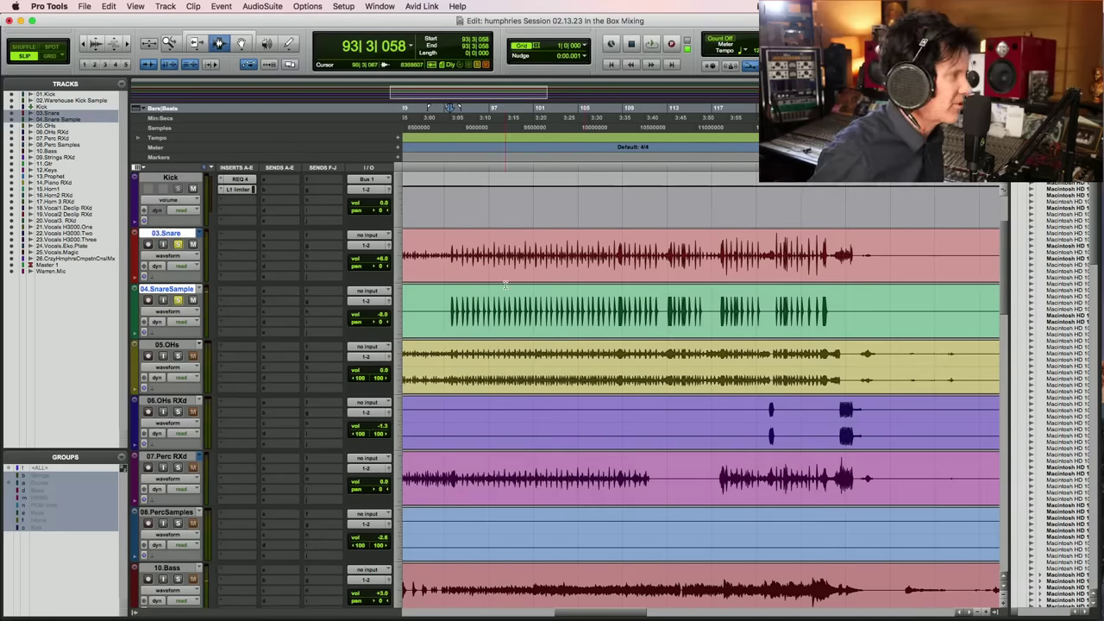
pyautogui.press('super+g')
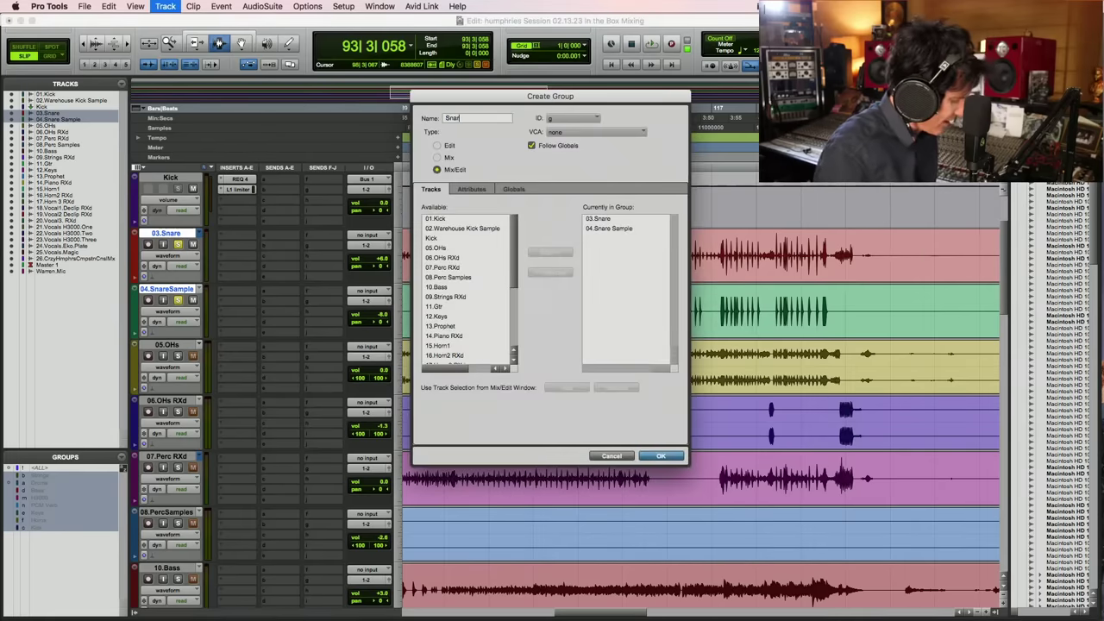
pyautogui.press('Return')
# Create one mono Aux Input track below the snare tracks and name it Snare
pyautogui.press('super+shift+n')
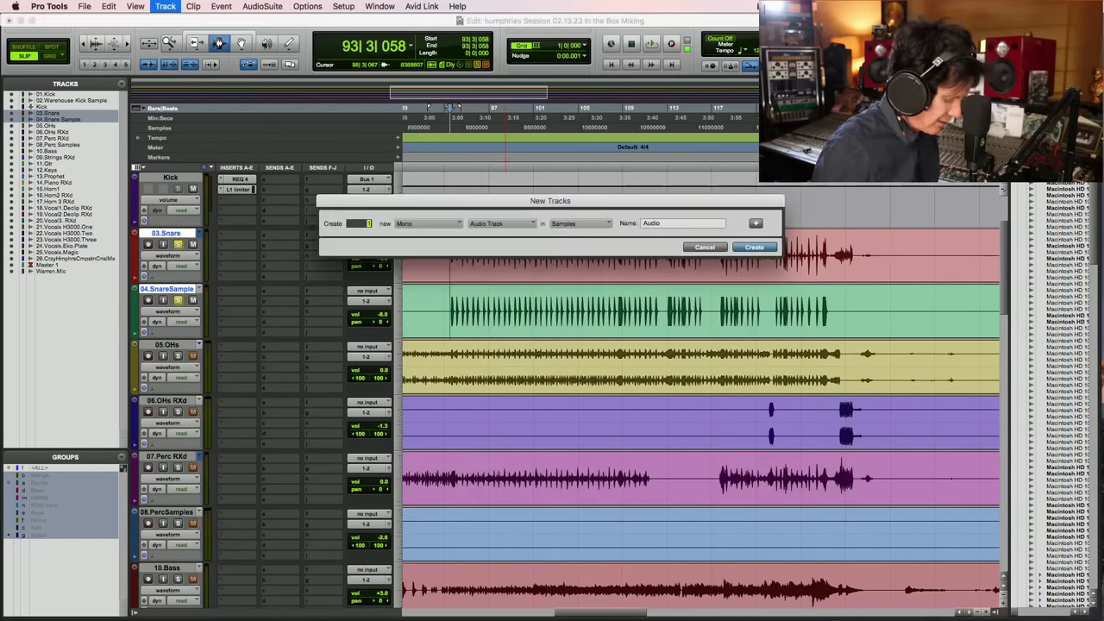
pyautogui.press('super+Down')
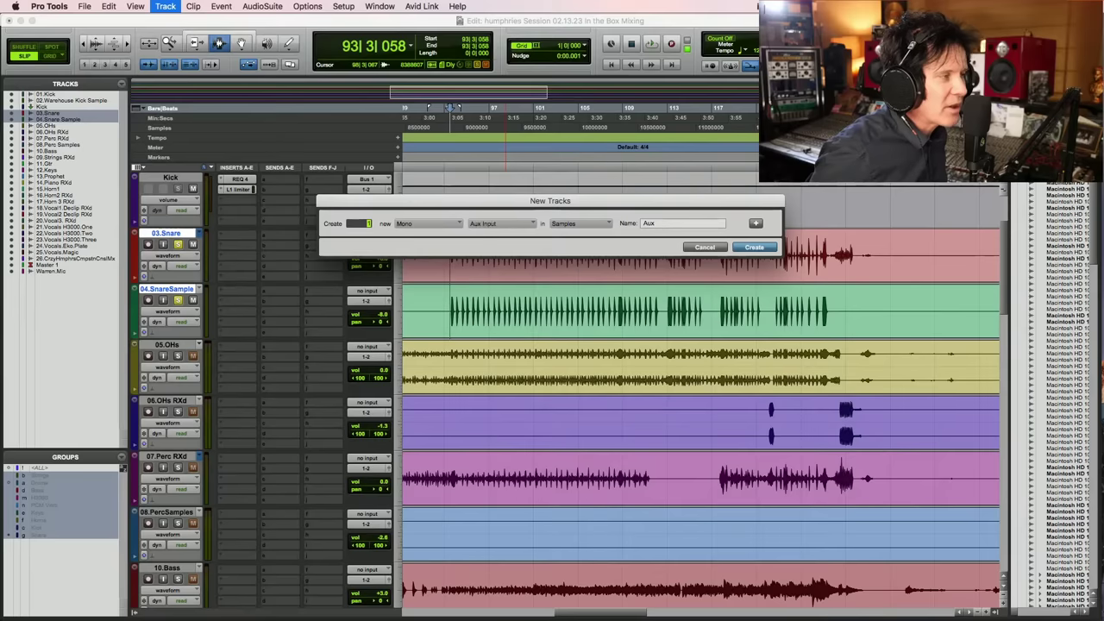
pyautogui.press('Return')
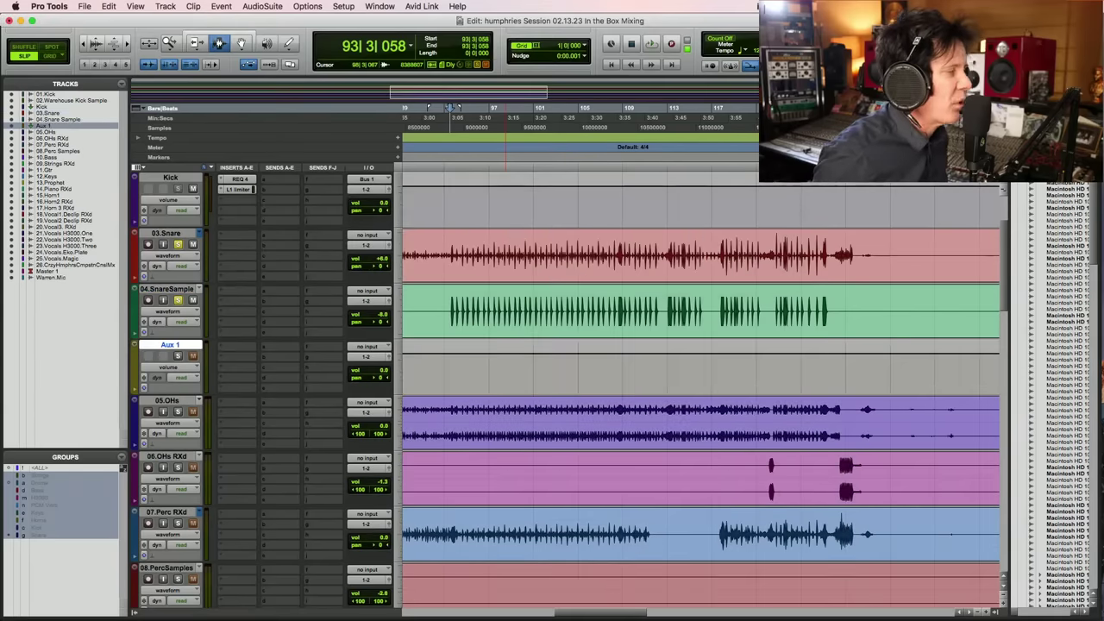
pyautogui.doubleClick(178, 346)
pyautogui.write('Sna')
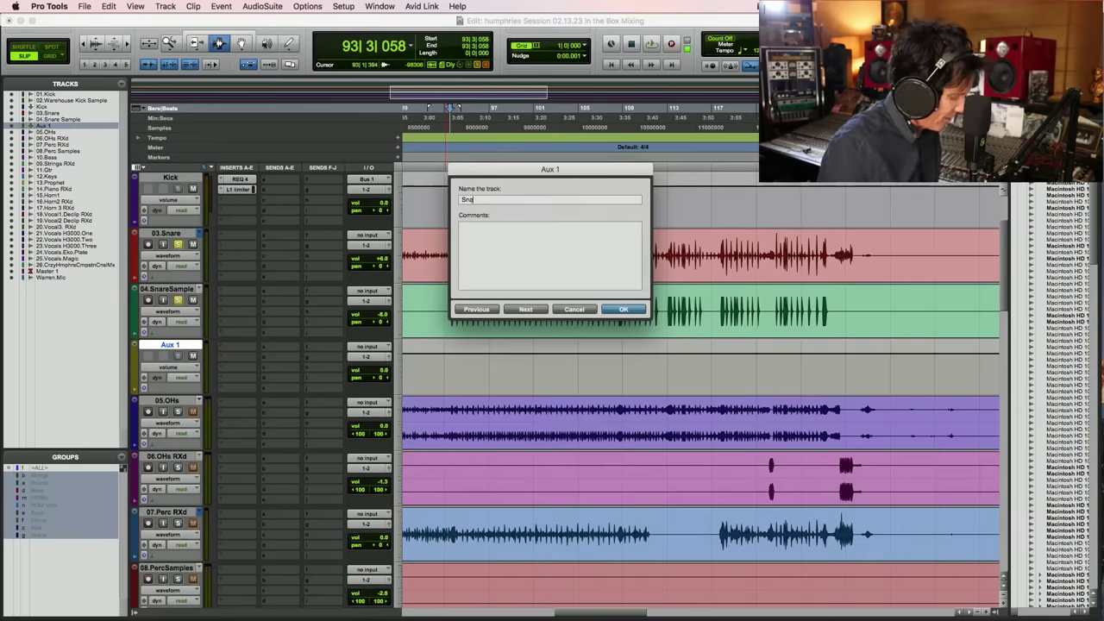
pyautogui.write('re')
pyautogui.press('Return')
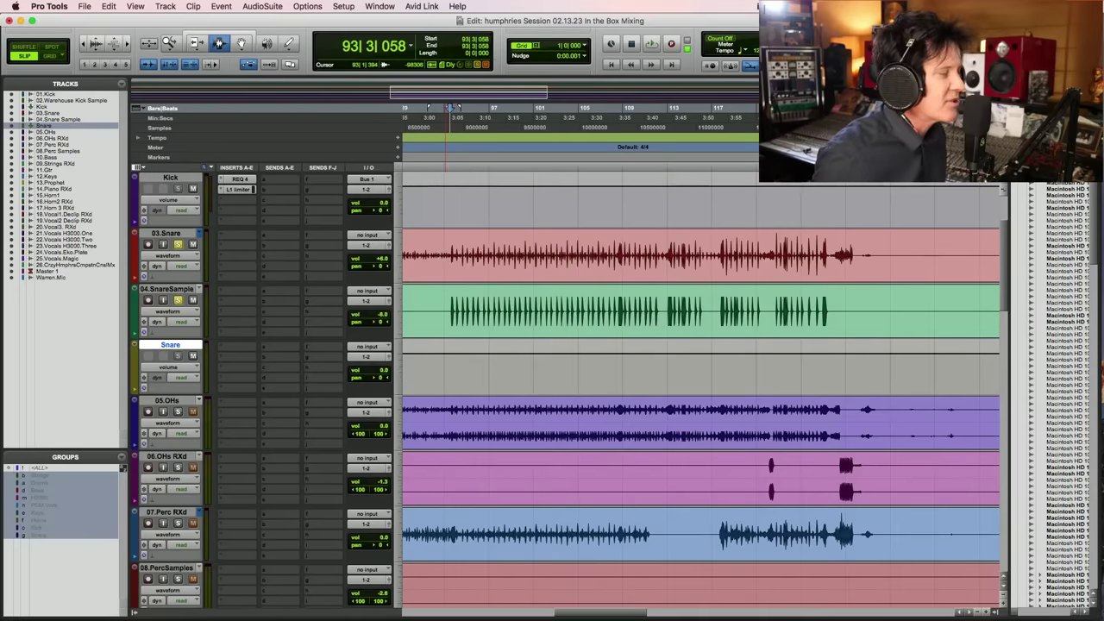
# Place the playback start at the first sample hit in bar 93 across 03.Snare and 04.SnareSample, with both tracks selected
pyautogui.scroll(2, 449, 354)
pyautogui.click(449, 353)
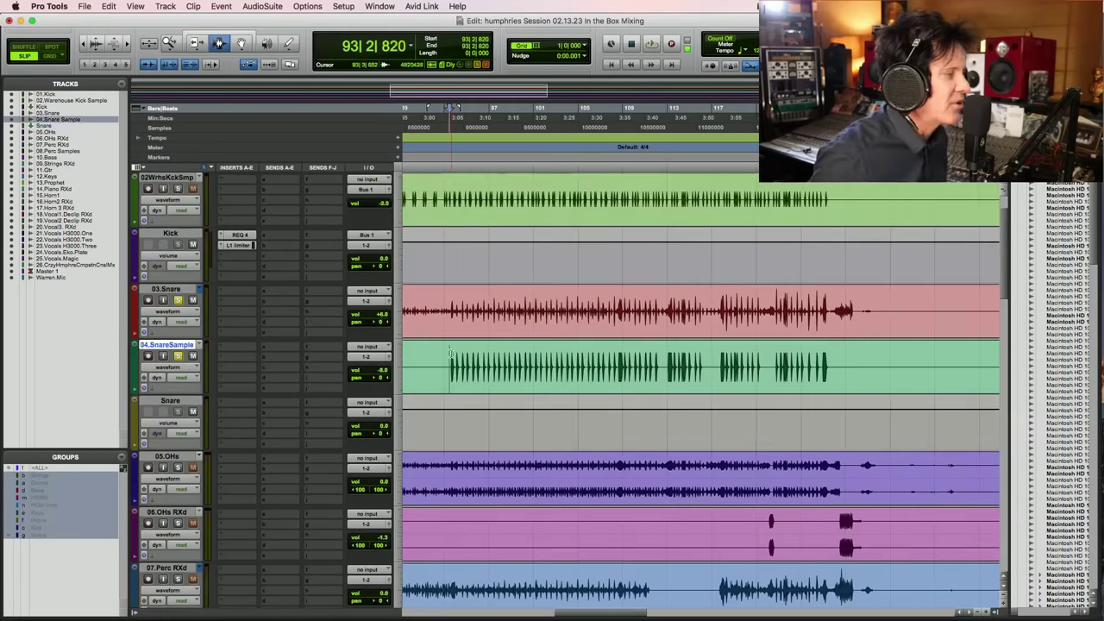
pyautogui.click(449, 310)
pyautogui.scroll(-2, 451, 306)
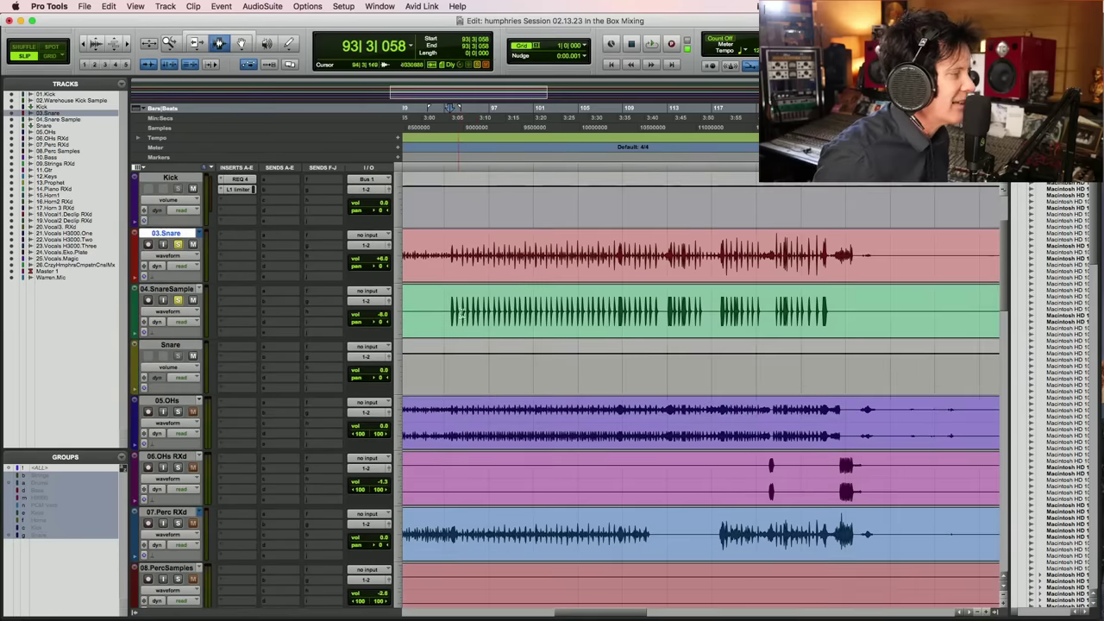
pyautogui.click(451, 303)
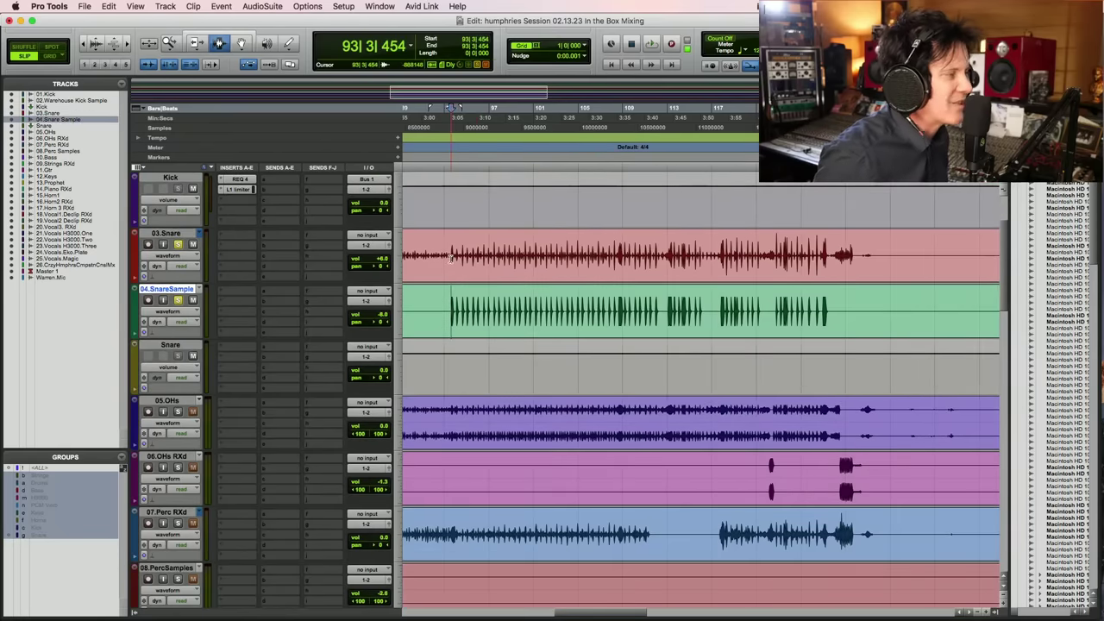
pyautogui.click(452, 261)
pyautogui.keyDown('shift'); pyautogui.click(451, 304); pyautogui.keyUp('shift')
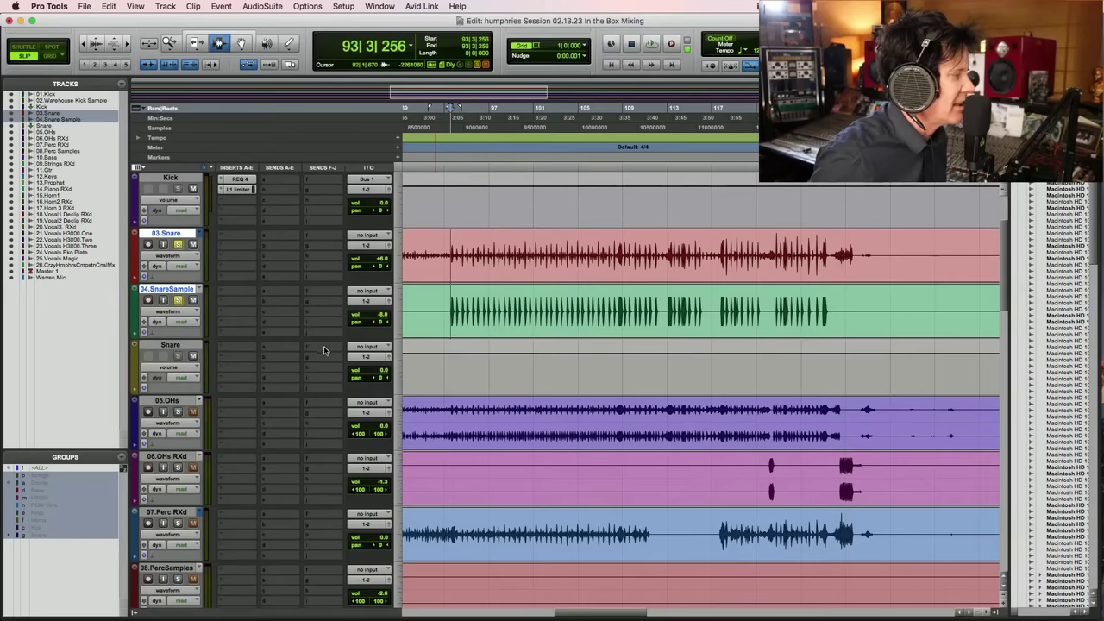
# Set the input of the Snare aux to Bus 2 (Mono)
pyautogui.click(369, 354)
pyautogui.moveTo(371, 356)
pyautogui.moveTo(445, 359)
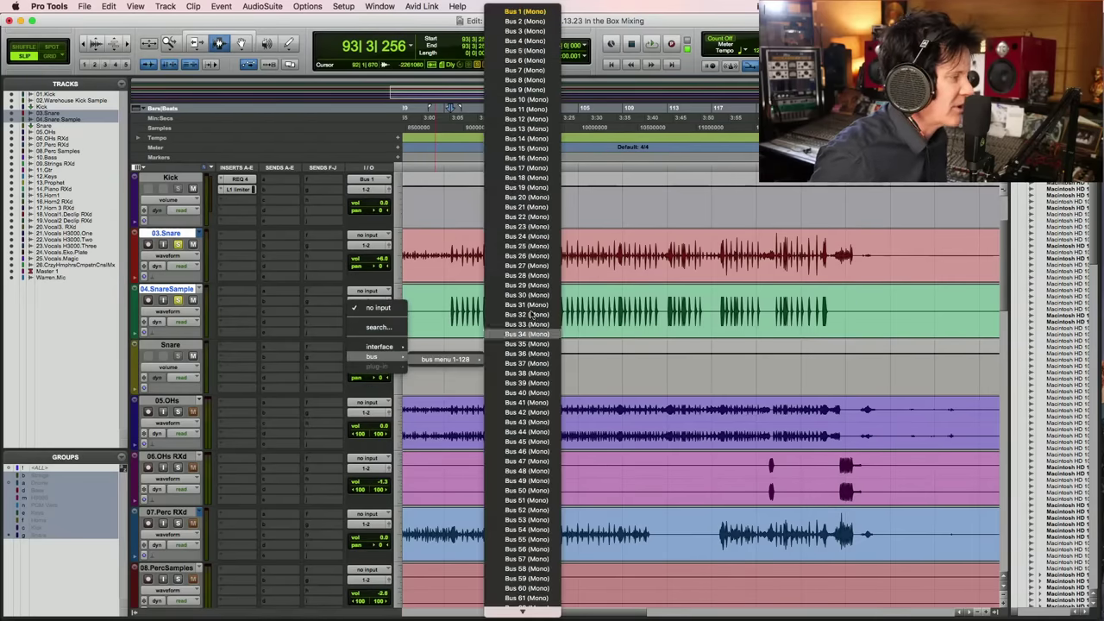
pyautogui.click(526, 20)
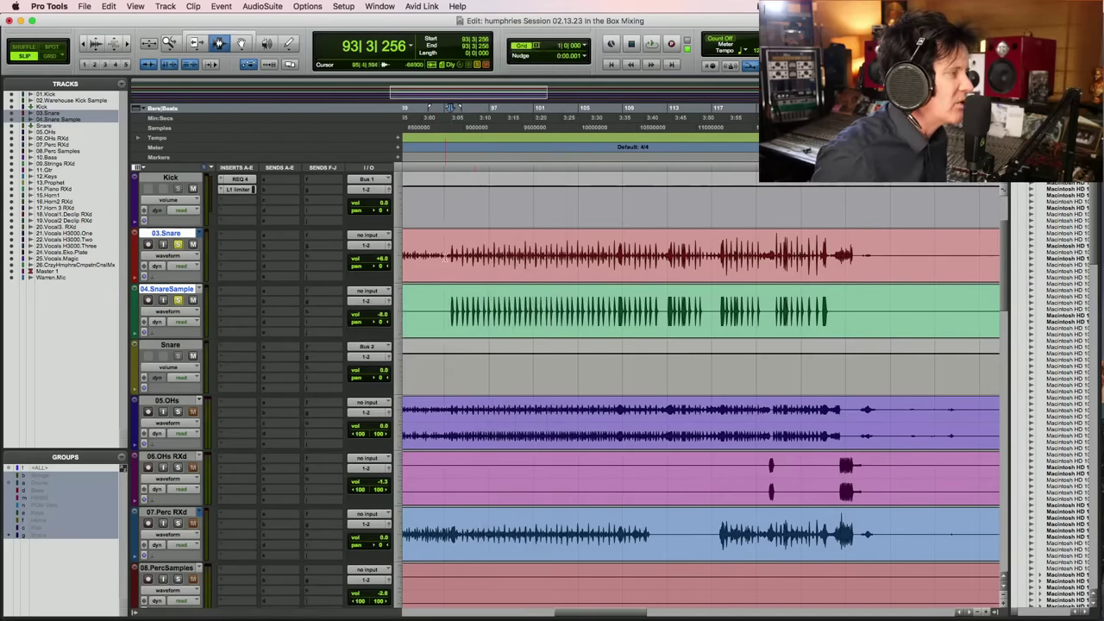
# Route the outputs of both selected snare tracks to Bus 2 (Mono) and audition them briefly through the Snare aux
pyautogui.click(374, 247)
pyautogui.moveTo(371, 255)
pyautogui.moveTo(447, 258)
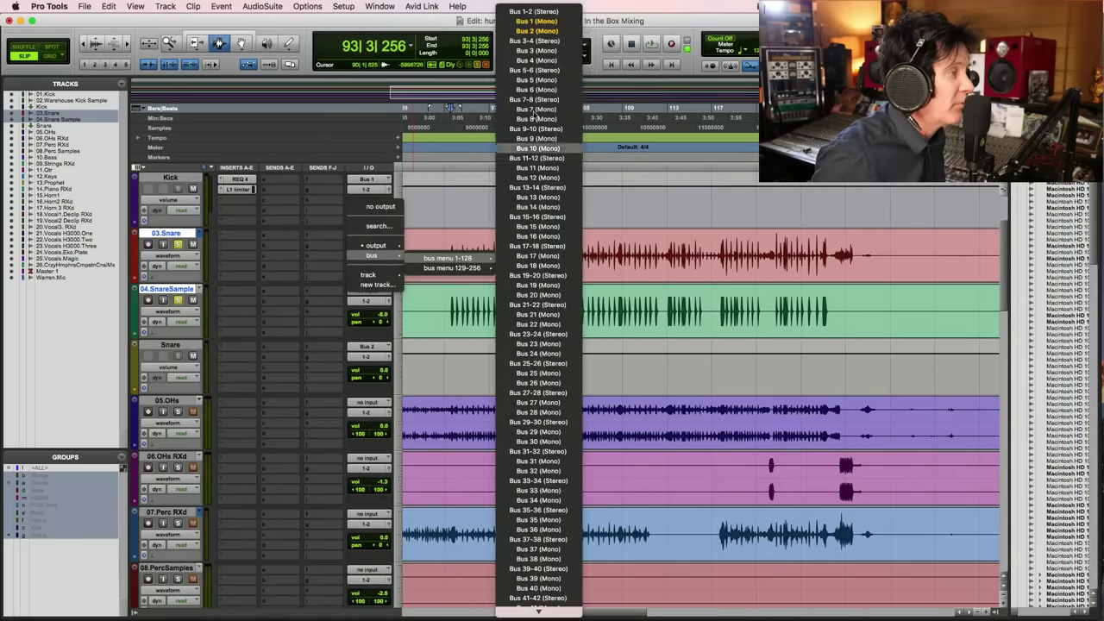
pyautogui.keyDown('alt'); pyautogui.keyDown('shift'); pyautogui.click(536, 30); pyautogui.keyUp('shift'); pyautogui.keyUp('alt')
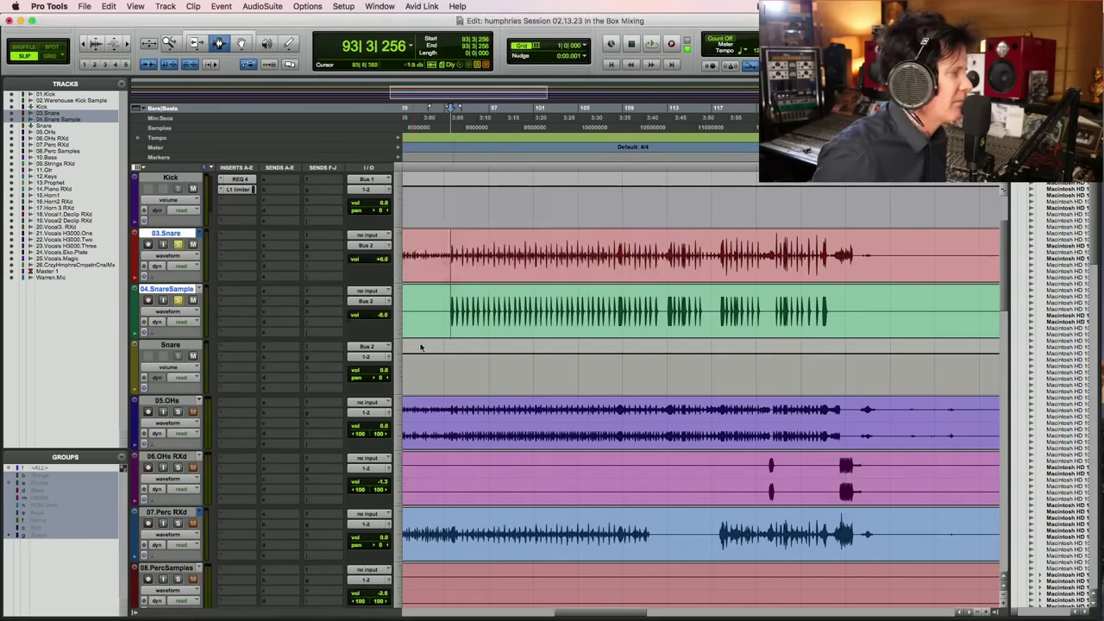
pyautogui.press('space')
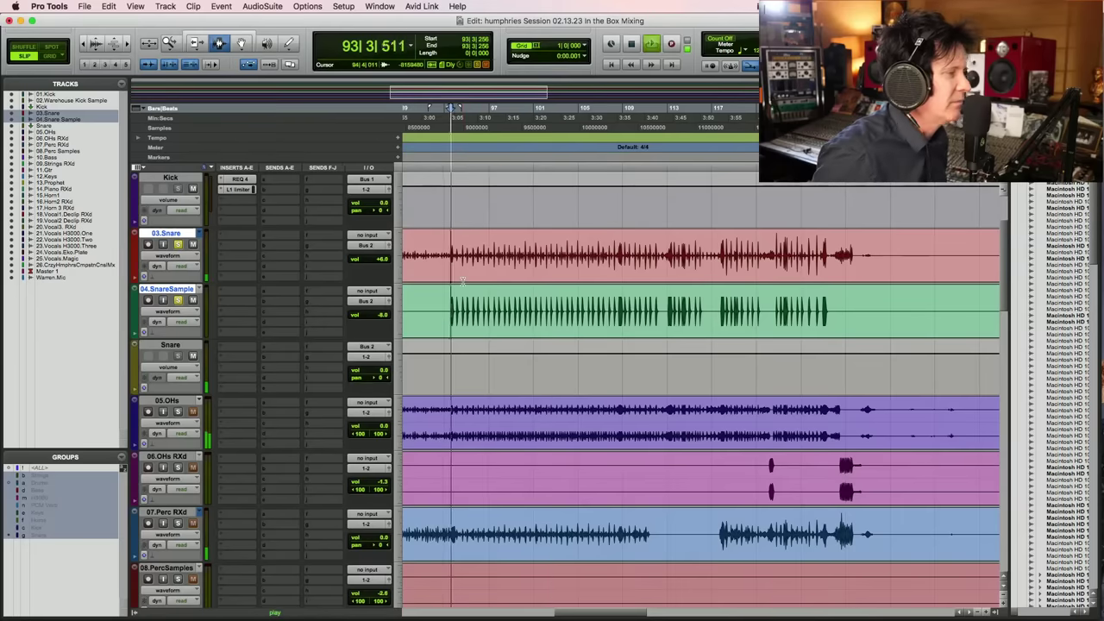
pyautogui.press('space')
# Insert the REQ 4 (mono) equalizer in the first insert slot of the Snare aux
pyautogui.click(229, 346)
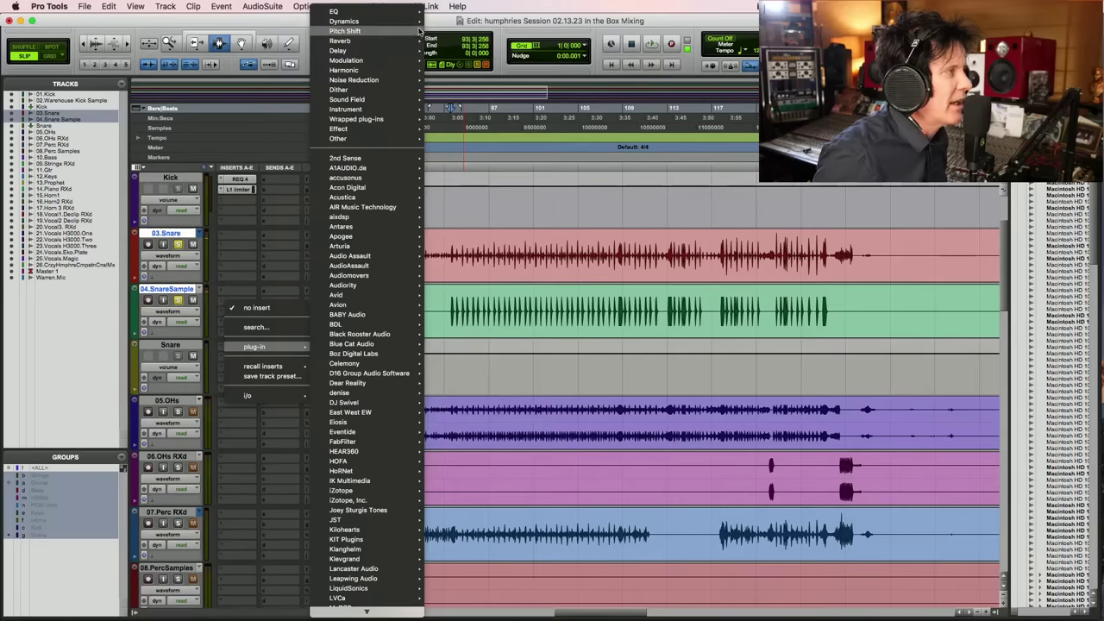
pyautogui.moveTo(340, 11)
pyautogui.scroll(-2, 457, 418)
pyautogui.scroll(-10, 457, 417)
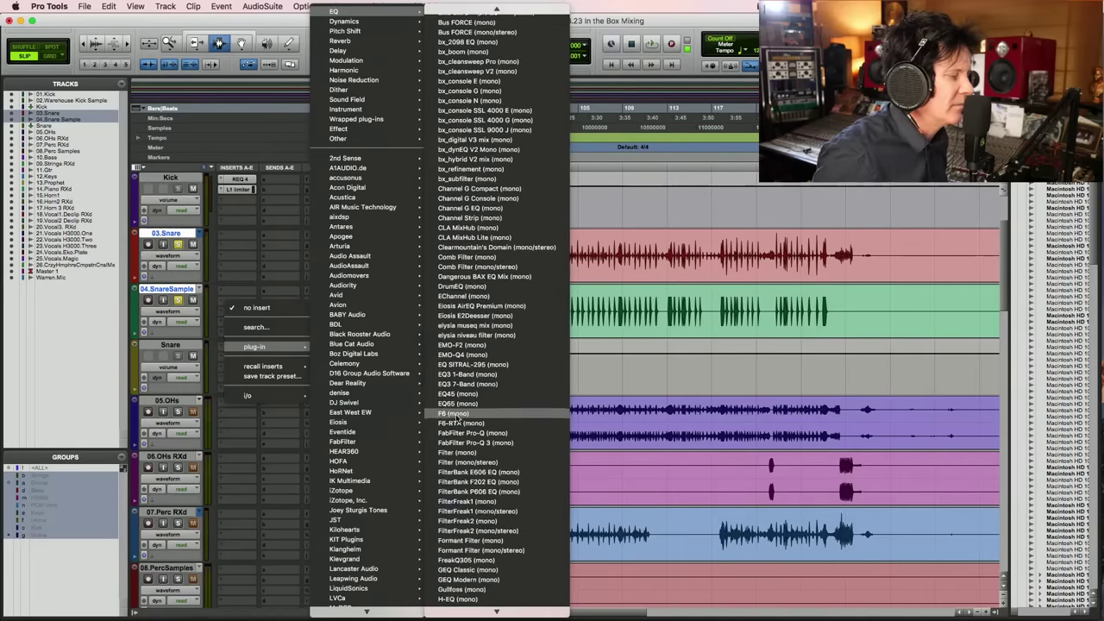
pyautogui.scroll(-10, 460, 419)
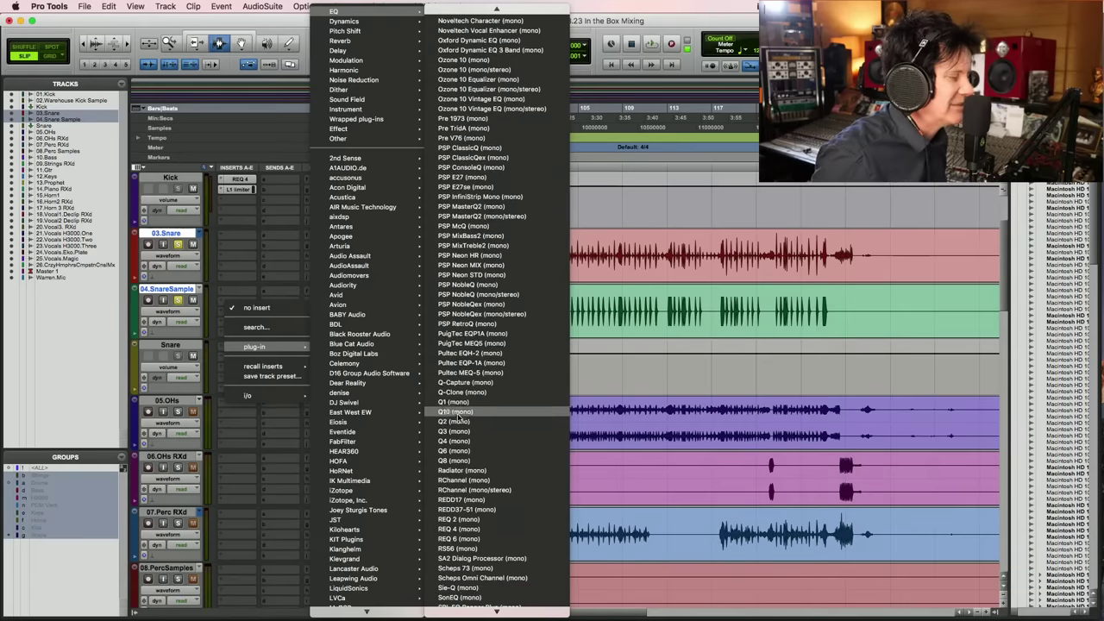
pyautogui.click(459, 528)
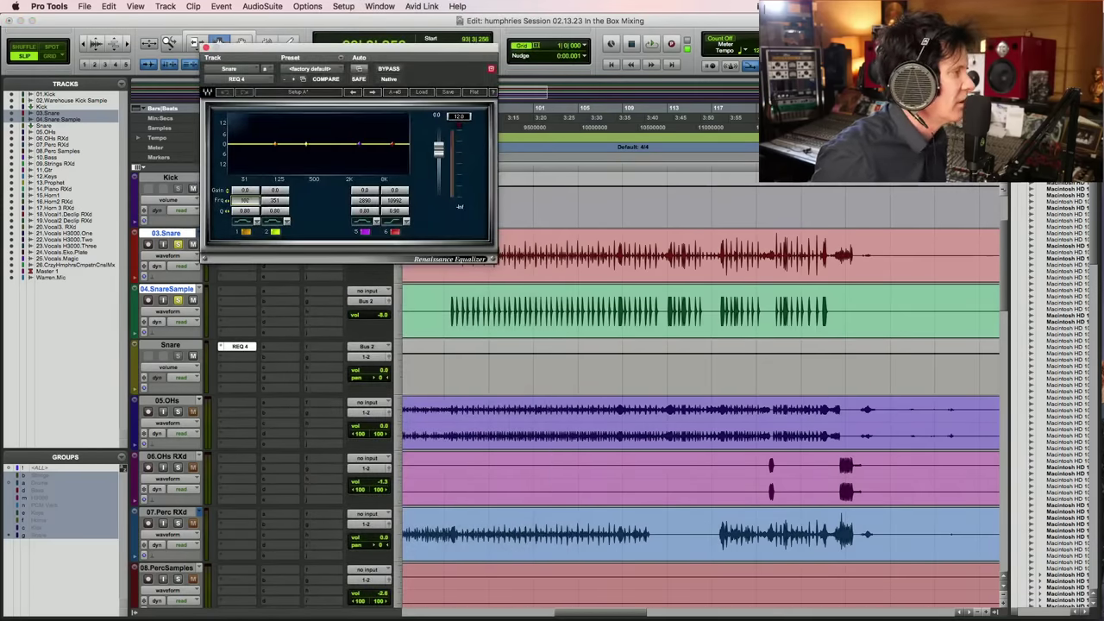
# While auditioning the snares, boost band 1 of REQ 4 by 11.7 dB at 140 Hz
pyautogui.press('space')
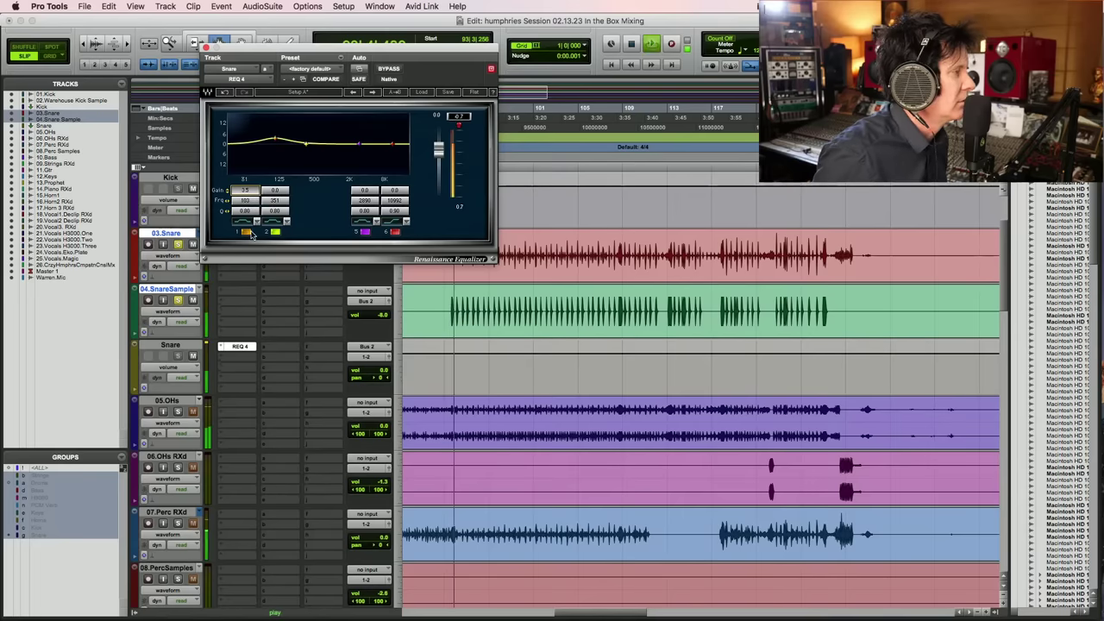
pyautogui.moveTo(253, 191)
pyautogui.mouseDown()
pyautogui.moveTo(253, 171)
pyautogui.moveTo(245, 197)
pyautogui.mouseUp()
pyautogui.moveTo(245, 190)
pyautogui.mouseDown()
pyautogui.moveTo(245, 178)
pyautogui.moveTo(245, 195)
pyautogui.moveTo(255, 190)
pyautogui.mouseUp()
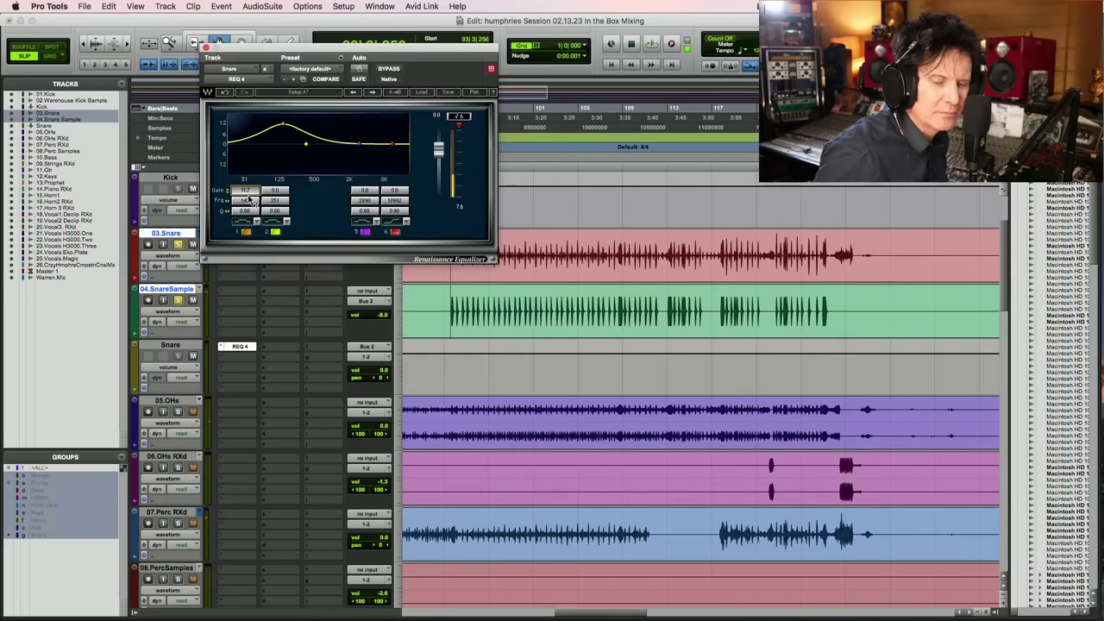
pyautogui.press('space')
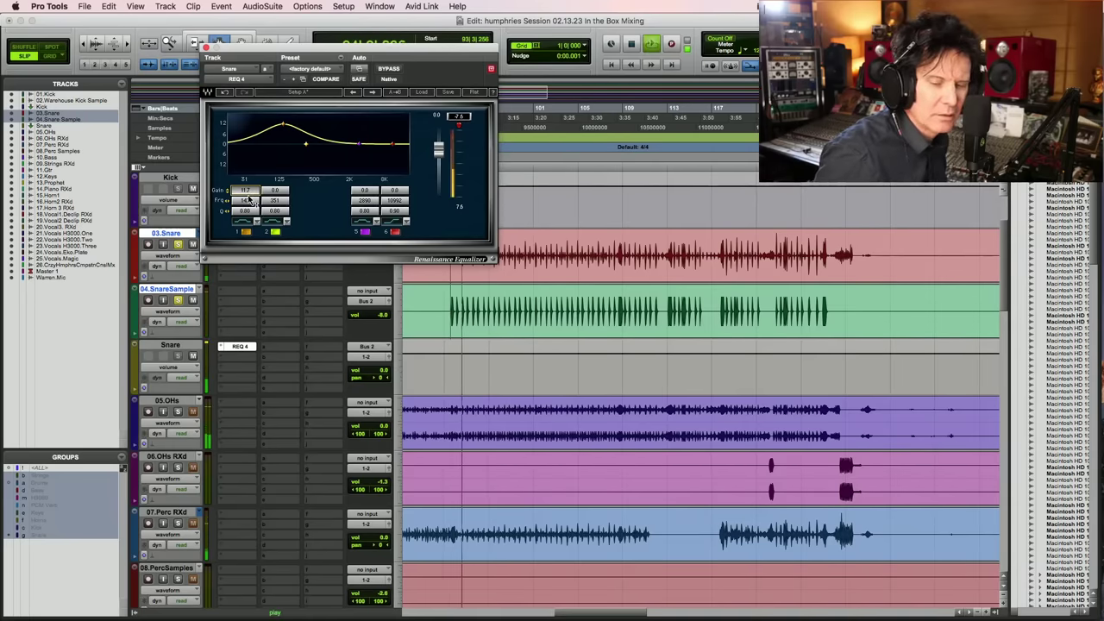
# Compare the snare EQ bypassed and active, and trim band 1 to 10.5 dB and the output to -2.3 dB
pyautogui.click(389, 68)
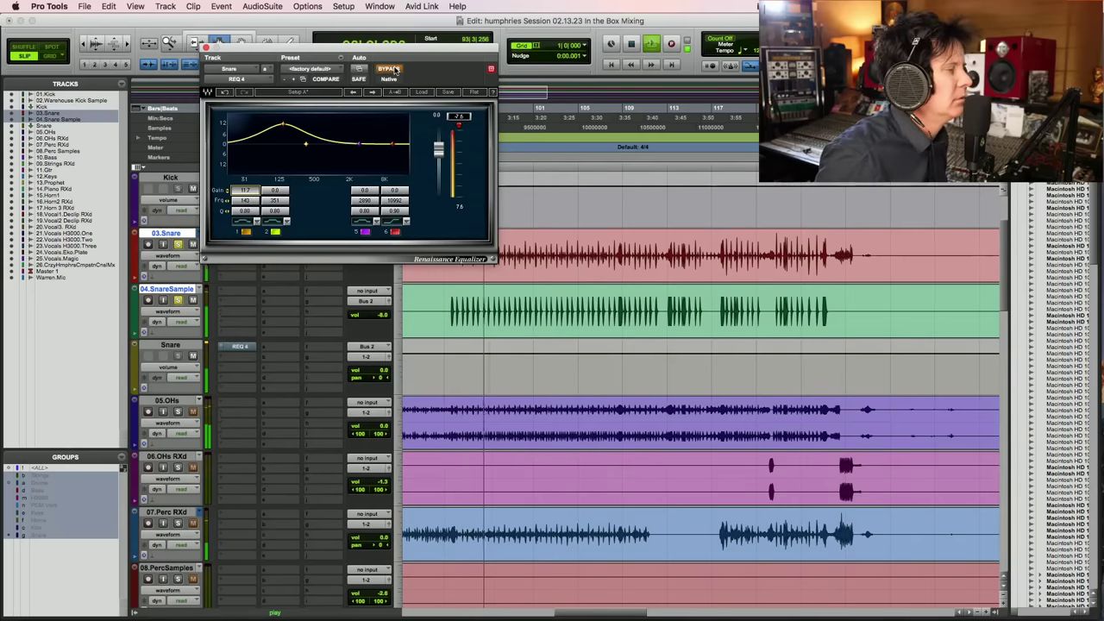
pyautogui.click(389, 68)
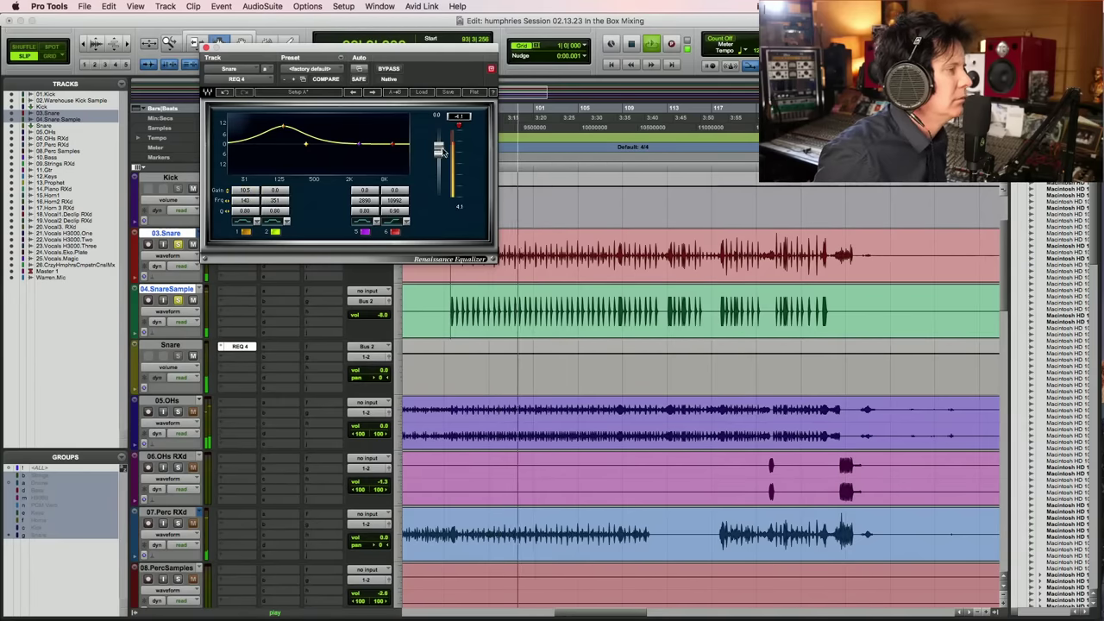
pyautogui.moveTo(442, 151); pyautogui.dragTo(442, 155)
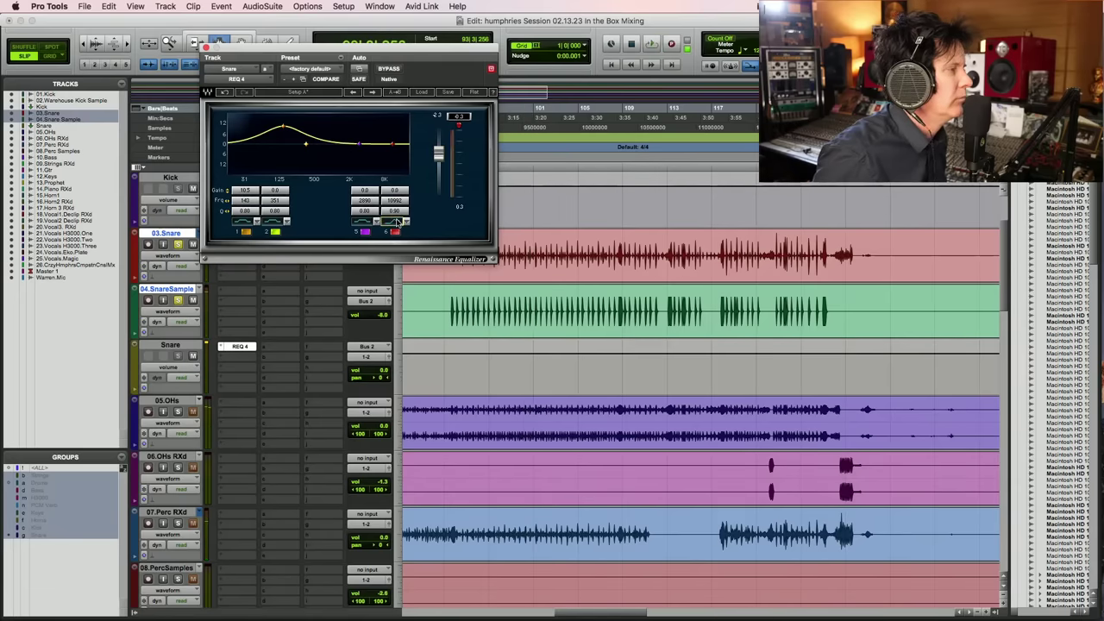
# Boost band 6 as a bell by 5.9 dB at 10992 Hz and take both snare tracks out of solo during playback
pyautogui.moveTo(399, 197); pyautogui.dragTo(400, 177)
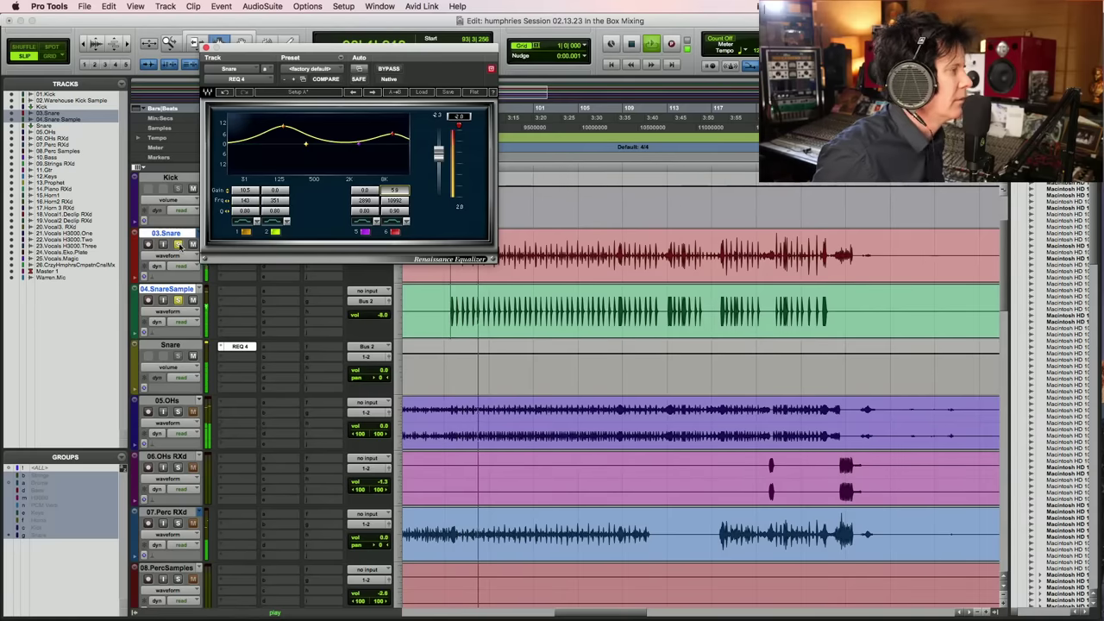
pyautogui.click(178, 245)
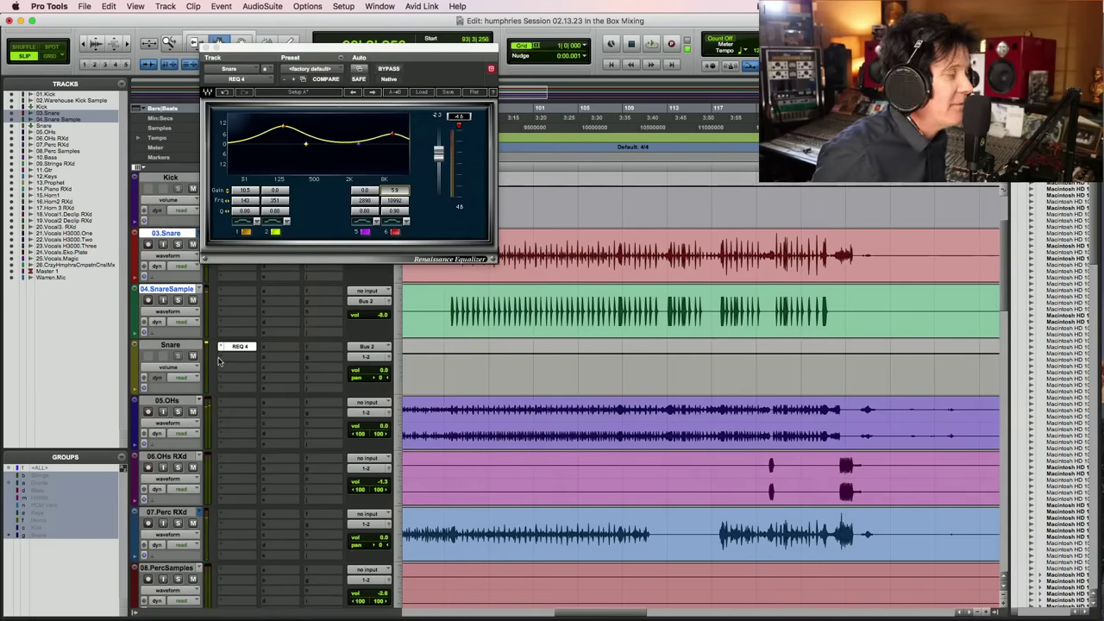
# Insert the L1 limiter (mono) in the second insert slot of the Snare aux
pyautogui.click(223, 357)
pyautogui.moveTo(251, 356)
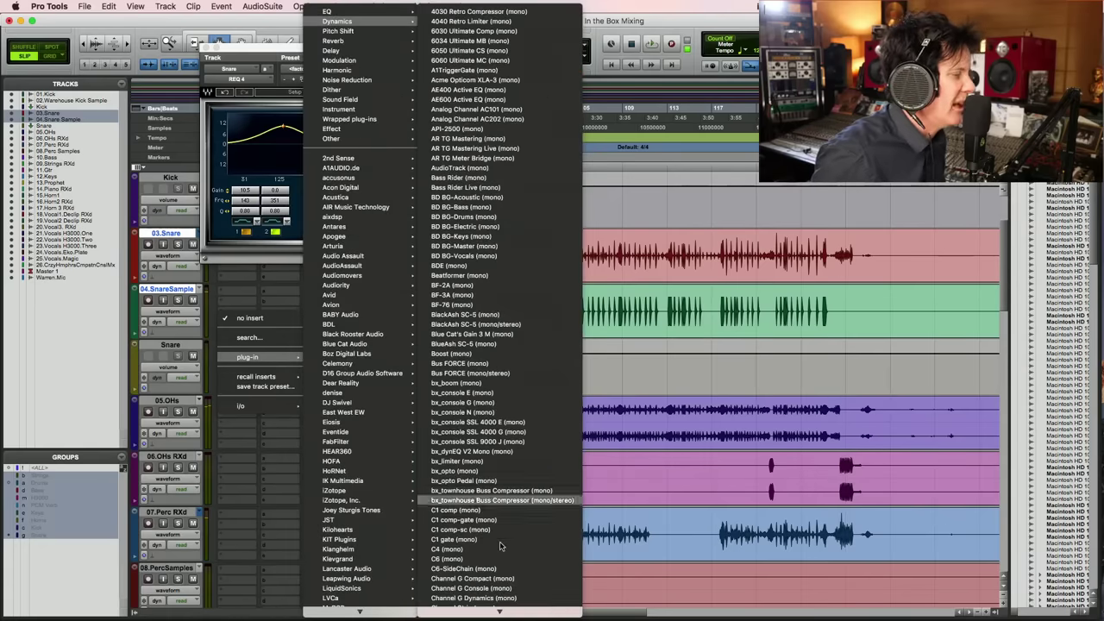
pyautogui.scroll(-6, 501, 548)
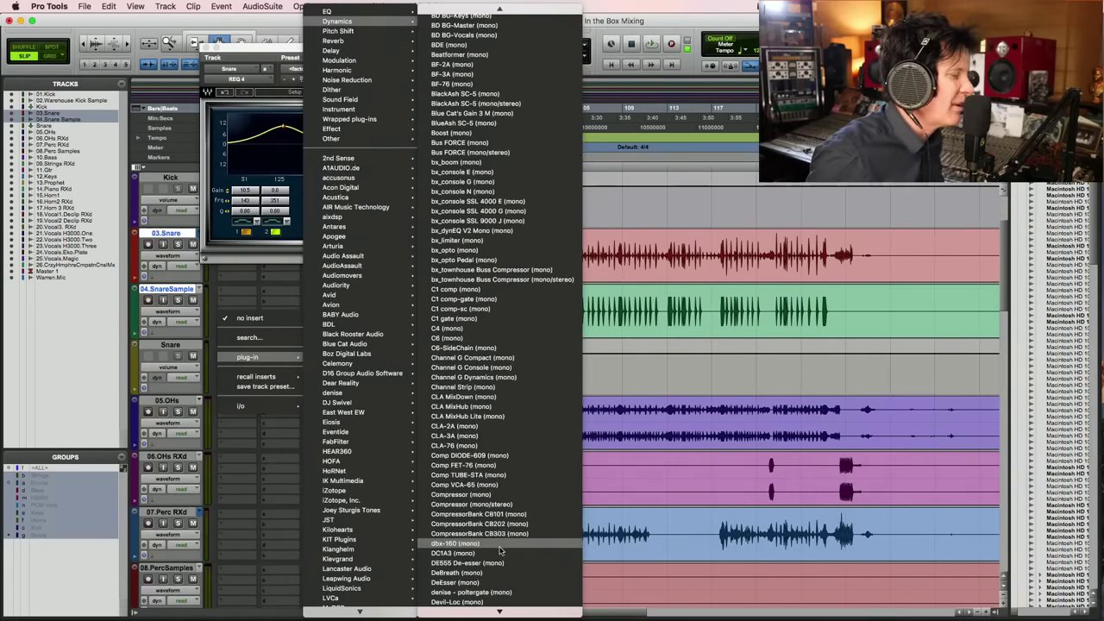
pyautogui.scroll(-15, 501, 550)
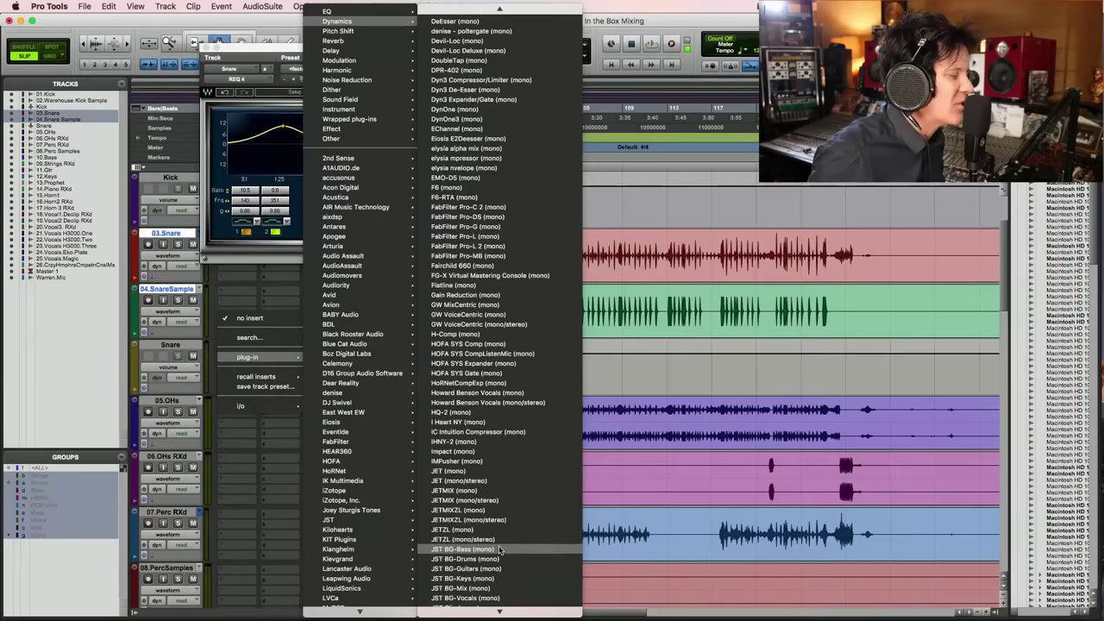
pyautogui.scroll(-7, 500, 549)
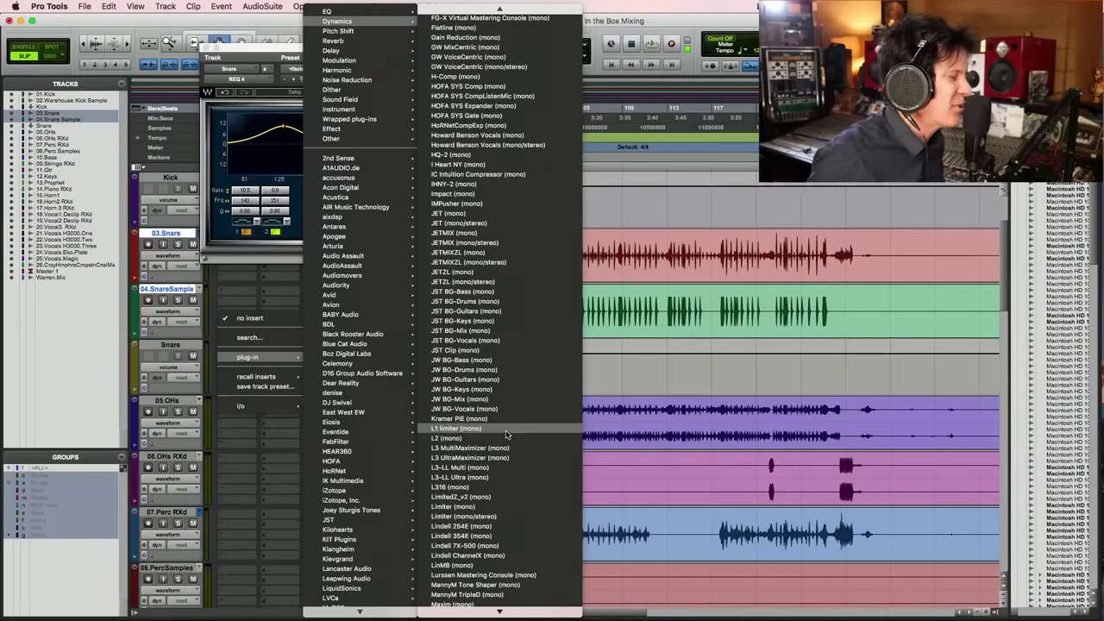
pyautogui.click(470, 429)
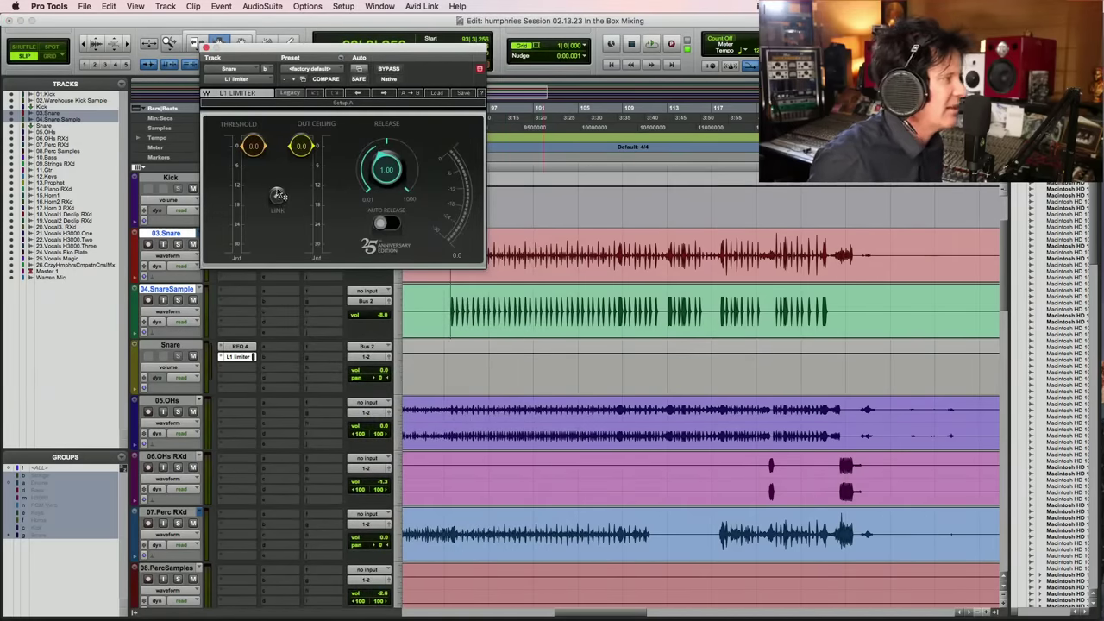
# During playback, lower the L1 limiter's linked threshold and output ceiling to -3.0 and close the plug-in
pyautogui.press('space')
pyautogui.moveTo(279, 195); pyautogui.dragTo(277, 198)
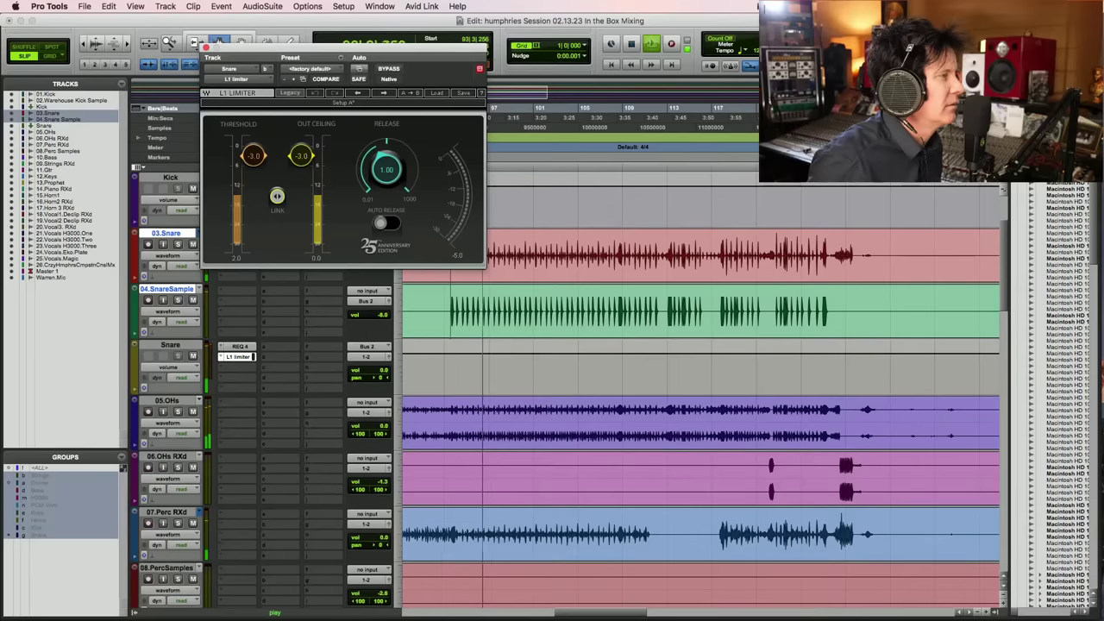
pyautogui.press('super+w')
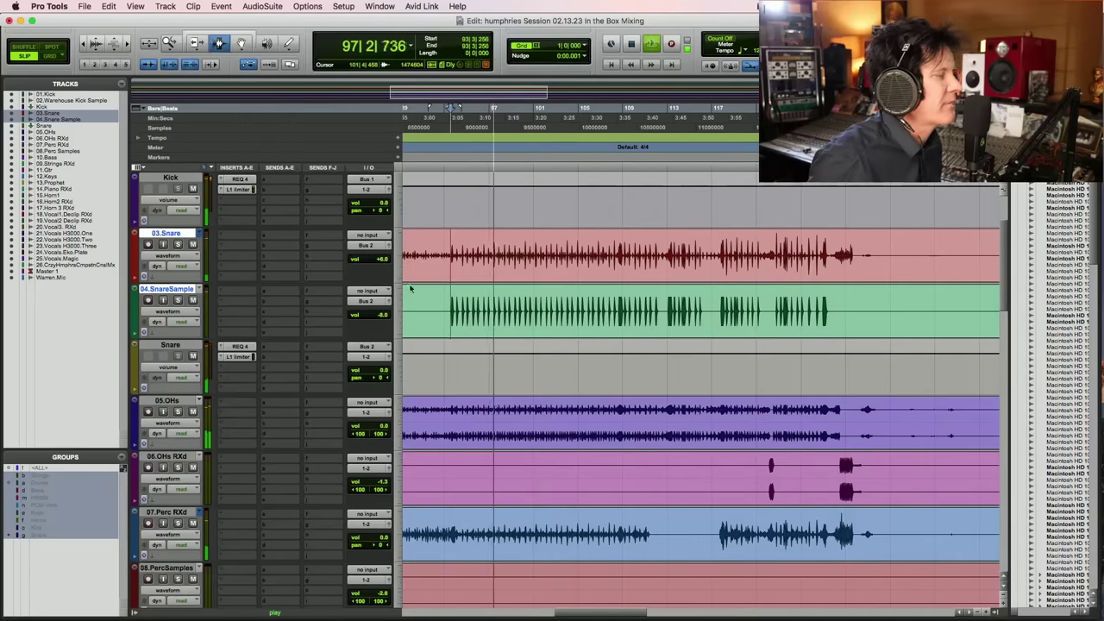
pyautogui.press('space')
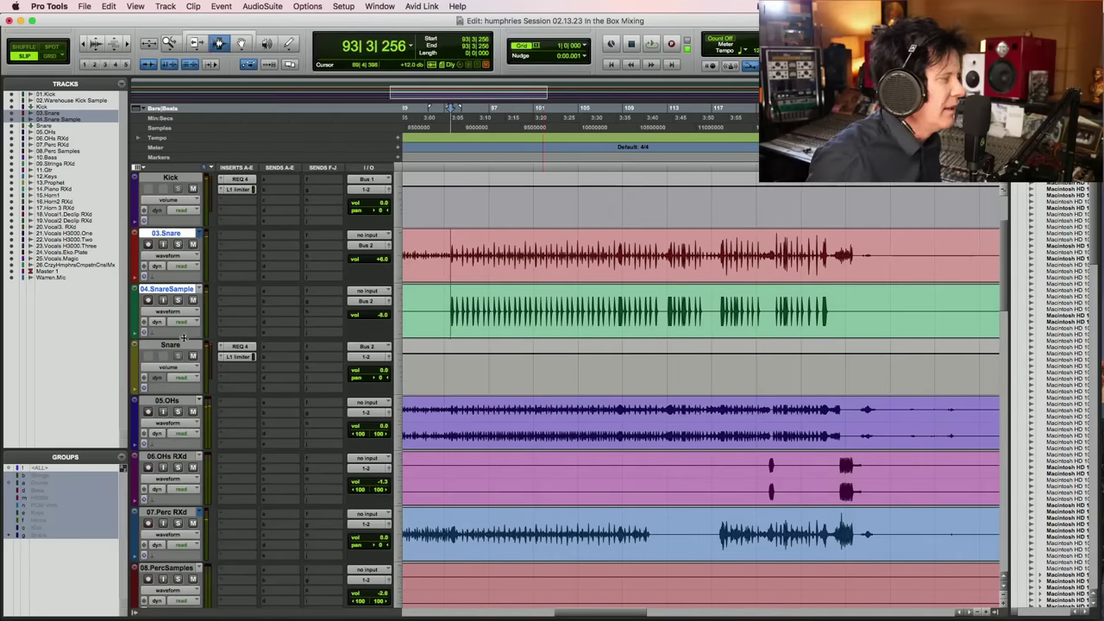
# Add a send to Bus 3-4 (Stereo) in the first F-J send slot of the Snare aux
pyautogui.click(316, 350)
pyautogui.moveTo(345, 357)
pyautogui.moveTo(445, 358)
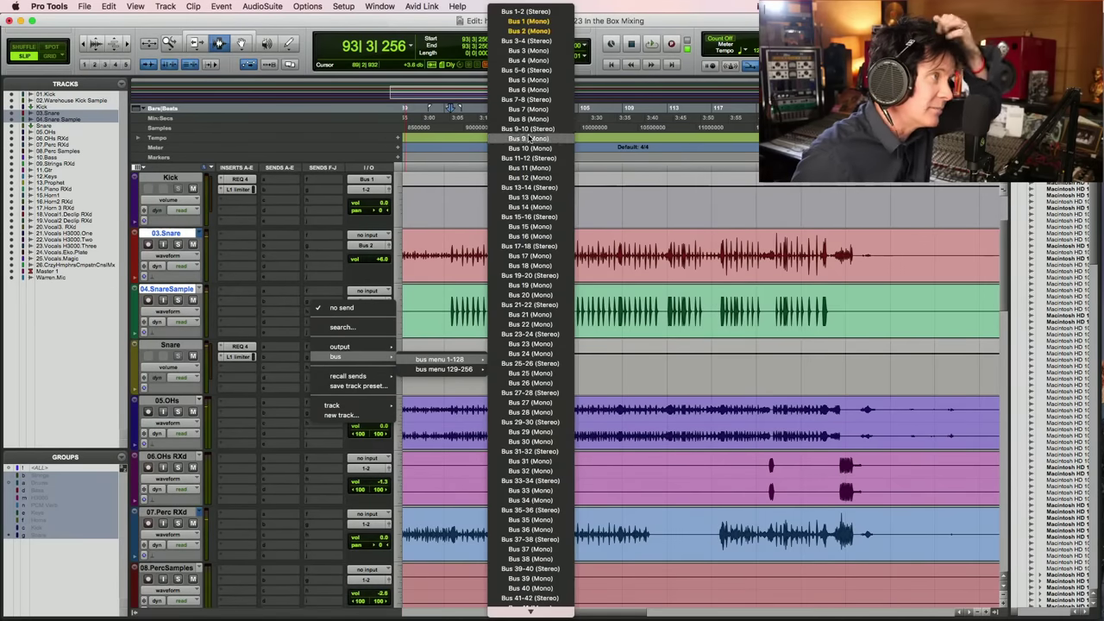
pyautogui.click(535, 40)
# Create a new stereo aux track above the Snare aux and name it Snare.Verb
pyautogui.press('super+shift+n')
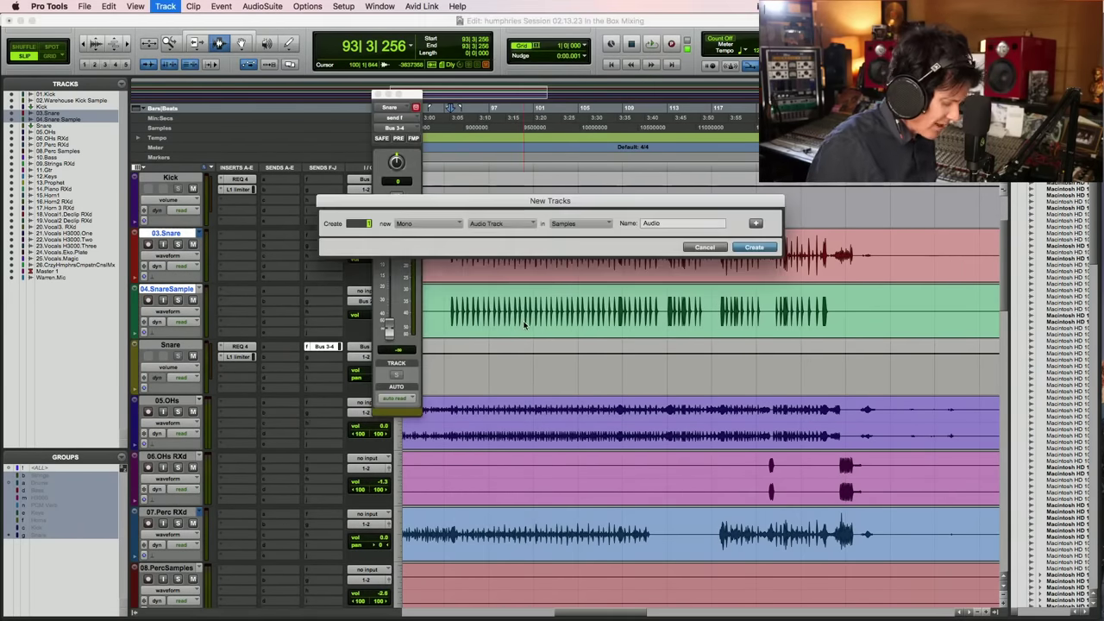
pyautogui.press('Return')
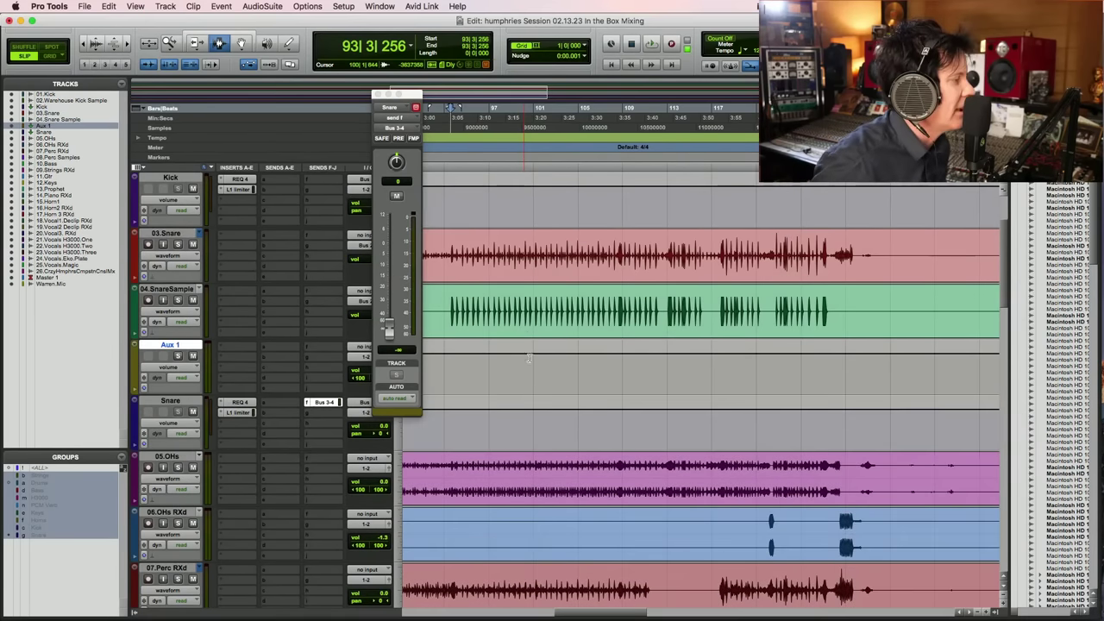
pyautogui.doubleClick(173, 344)
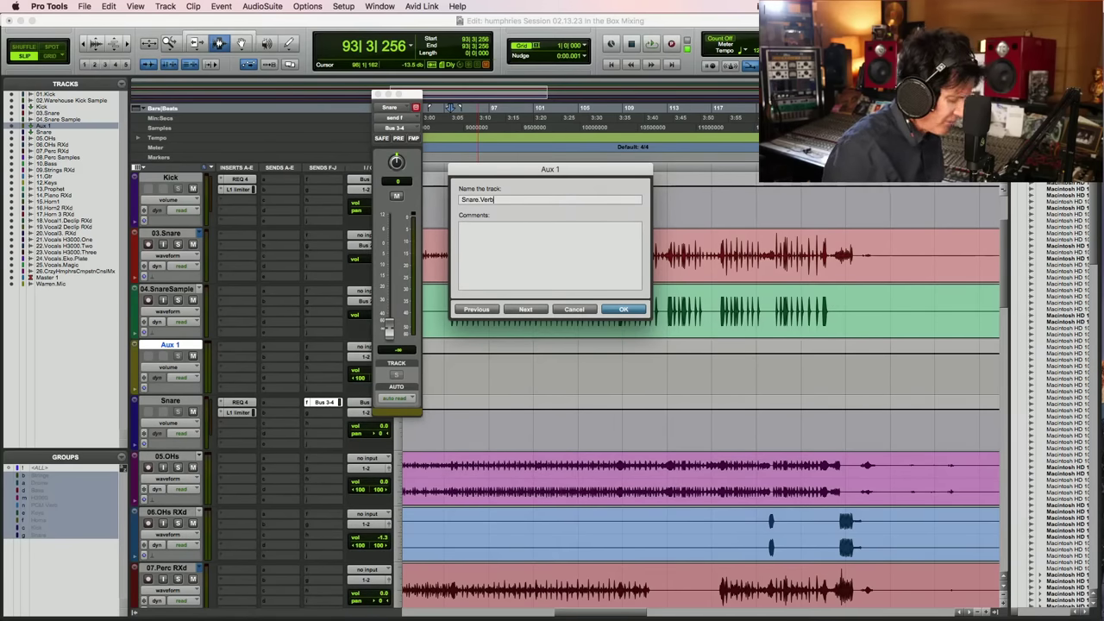
pyautogui.press('Return')
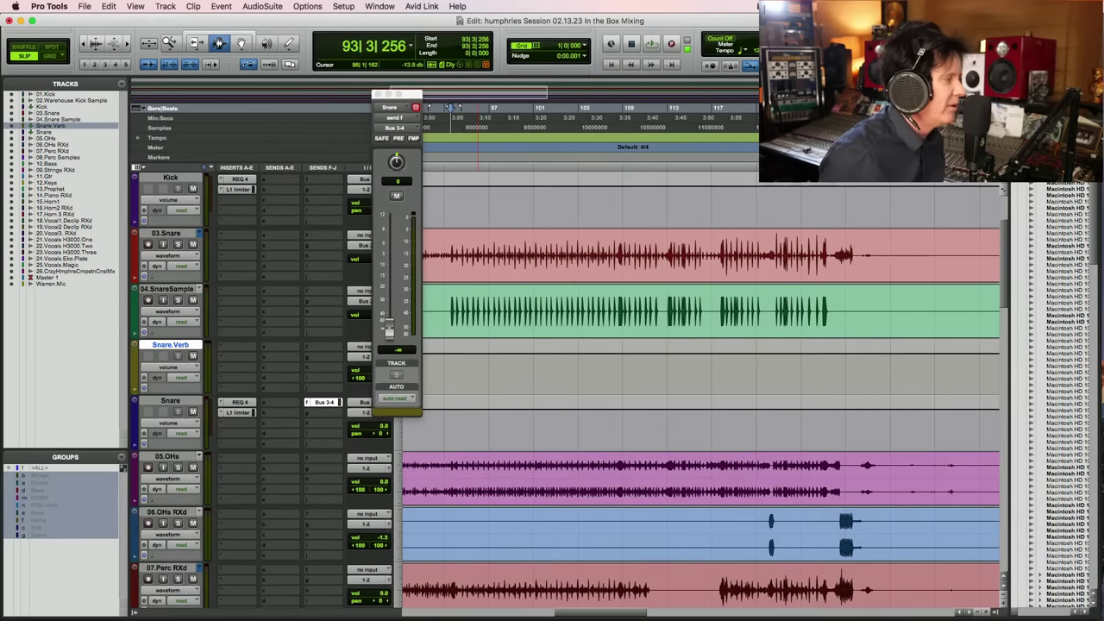
# Set the Snare.Verb input to Bus 3-4 and raise the Snare aux's send level to 0.0
pyautogui.click(364, 349)
pyautogui.moveTo(373, 356)
pyautogui.moveTo(447, 360)
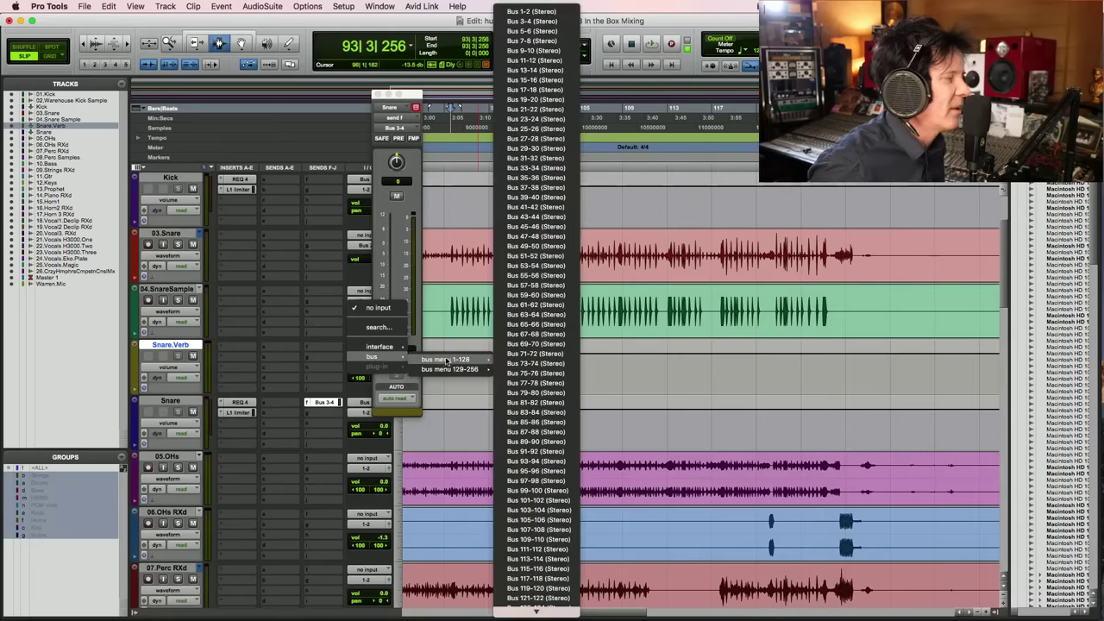
pyautogui.click(532, 21)
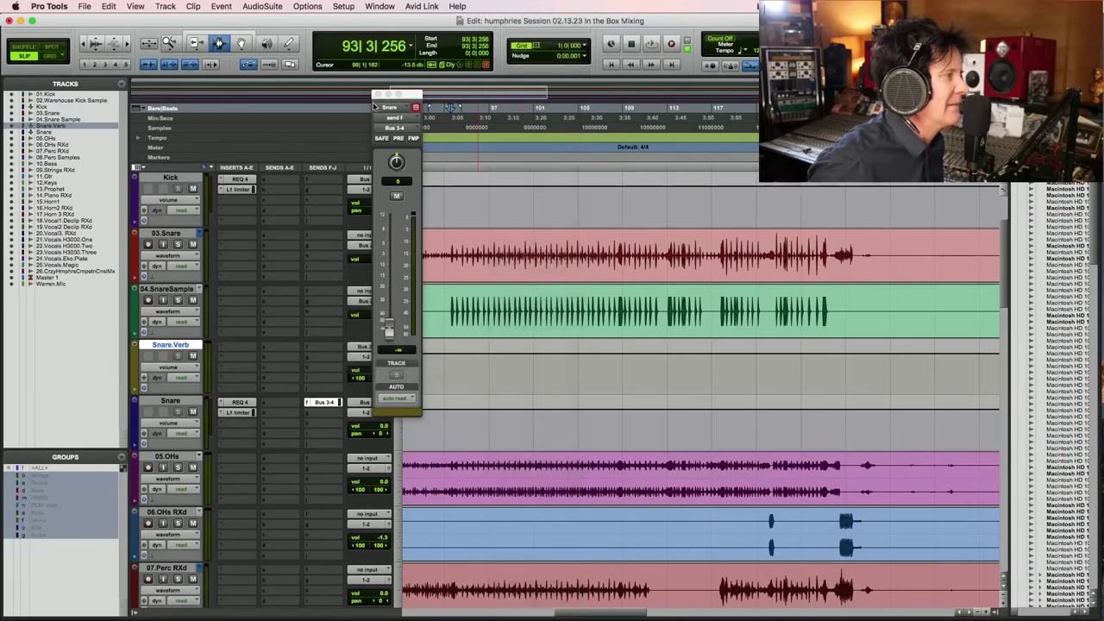
pyautogui.click(377, 94)
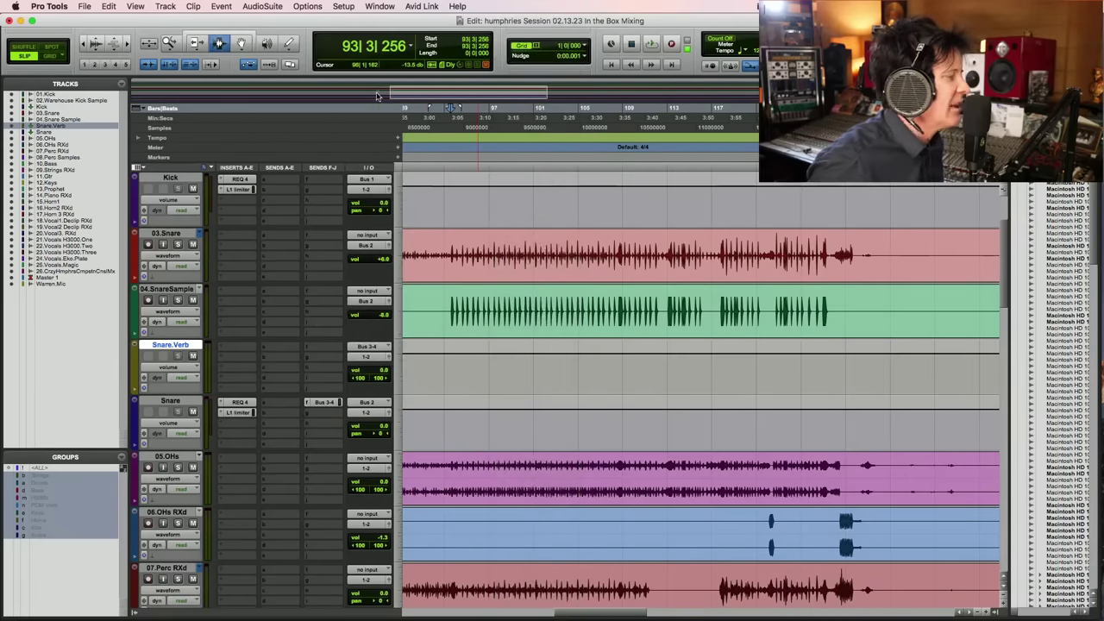
pyautogui.click(326, 406)
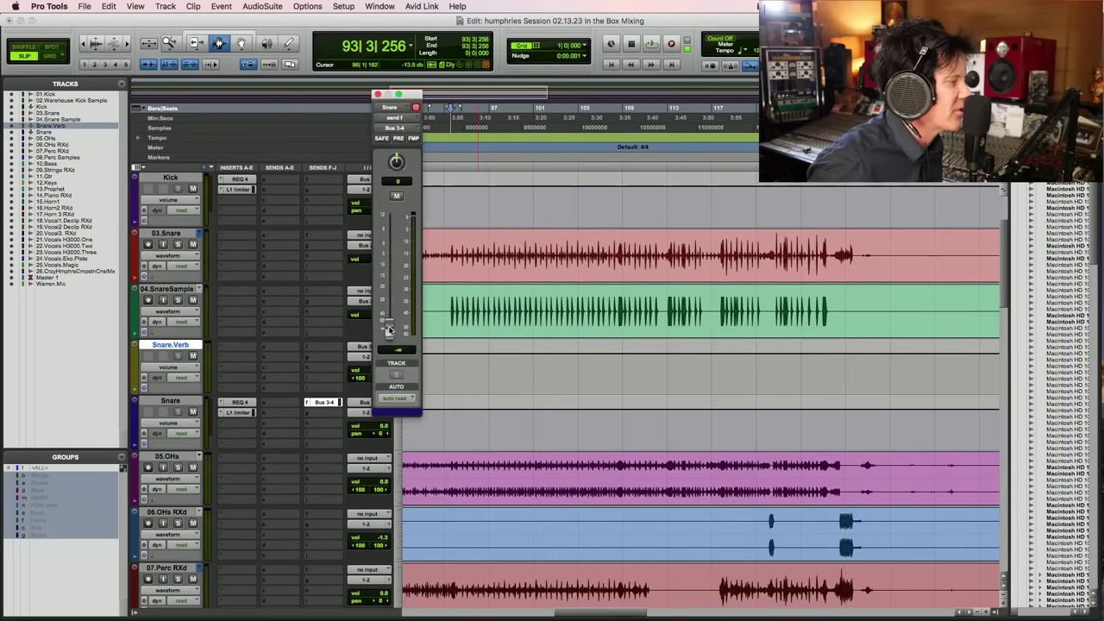
pyautogui.keyDown('alt'); pyautogui.click(388, 330); pyautogui.keyUp('alt')
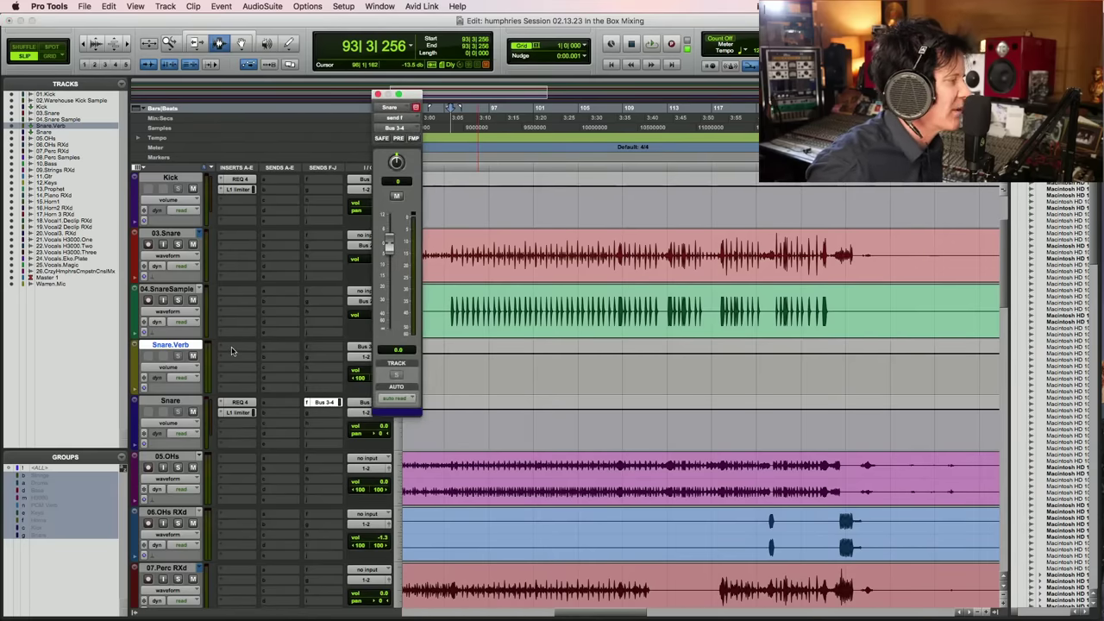
# Insert D-Verb (stereo) in the first insert slot of Snare.Verb and choose its Room 2 algorithm
pyautogui.click(231, 351)
pyautogui.moveTo(274, 347)
pyautogui.moveTo(377, 41)
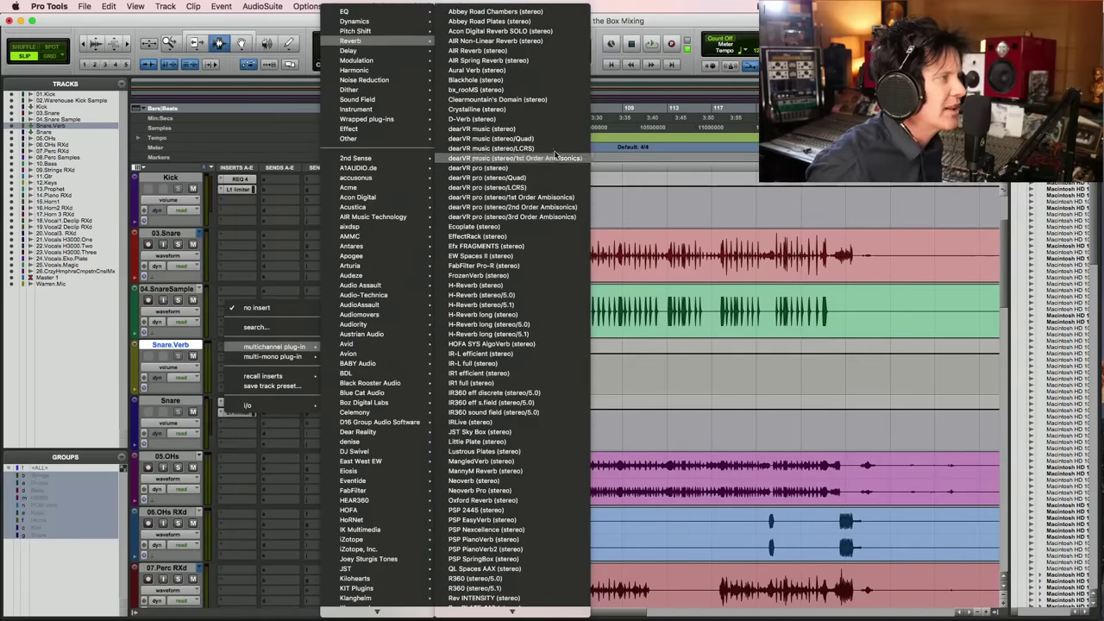
pyautogui.click(541, 119)
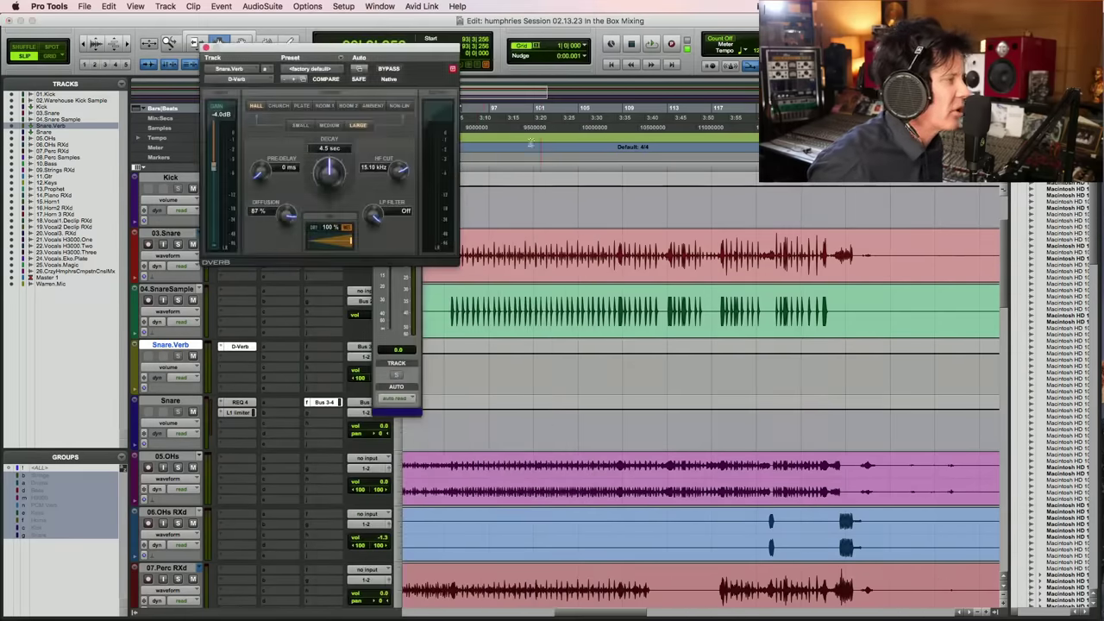
pyautogui.click(348, 105)
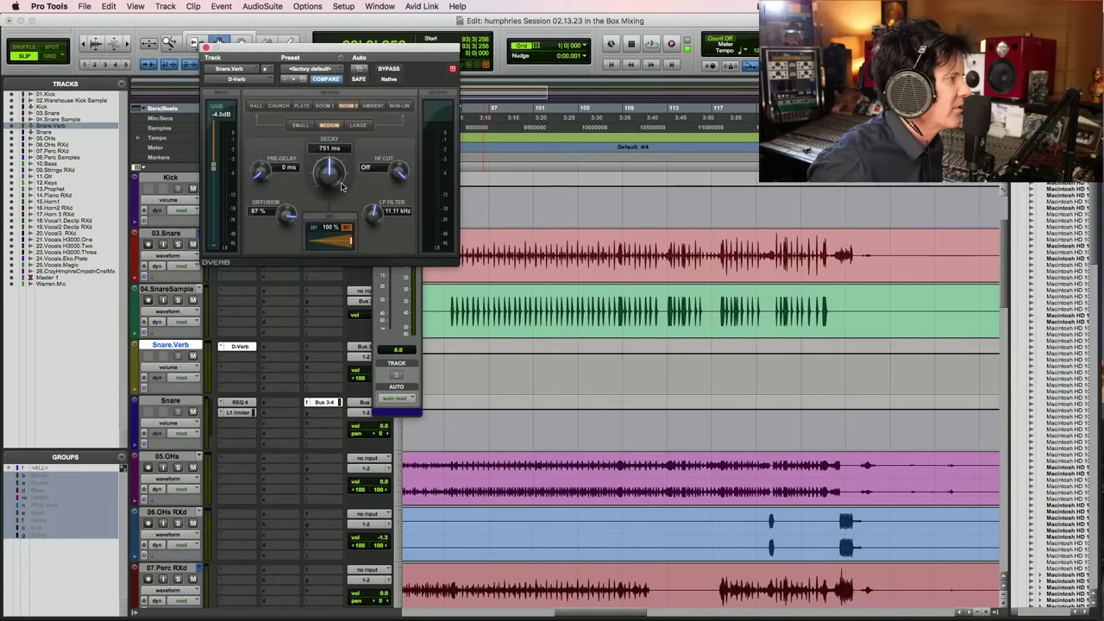
# Solo the kick, snare and overhead tracks during playback to audition the snare reverb, and close D-Verb
pyautogui.press('space')
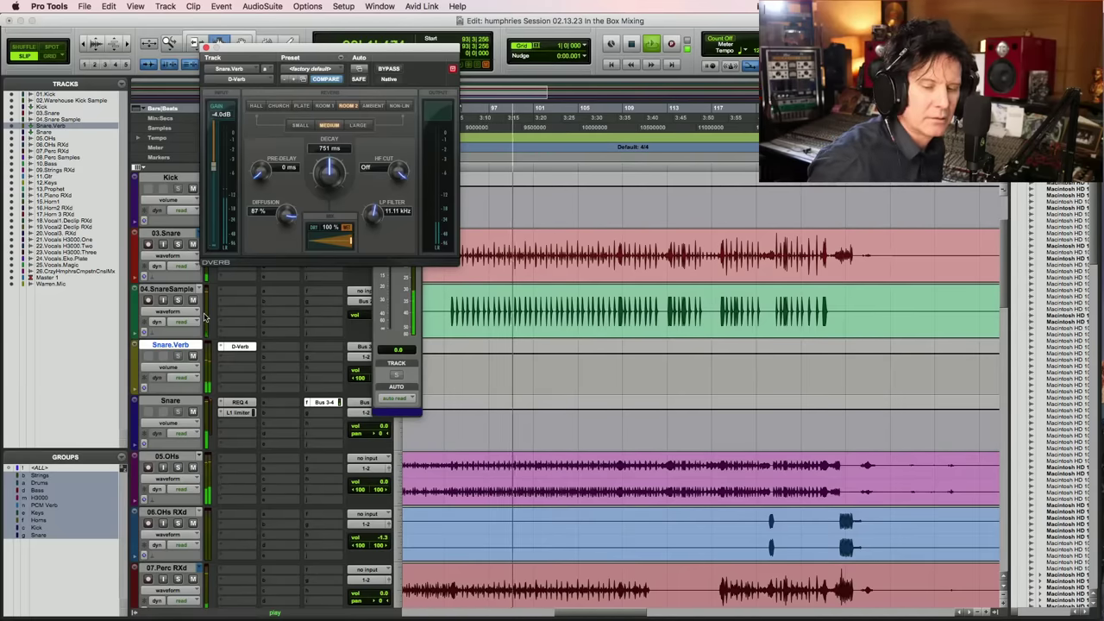
pyautogui.click(178, 300)
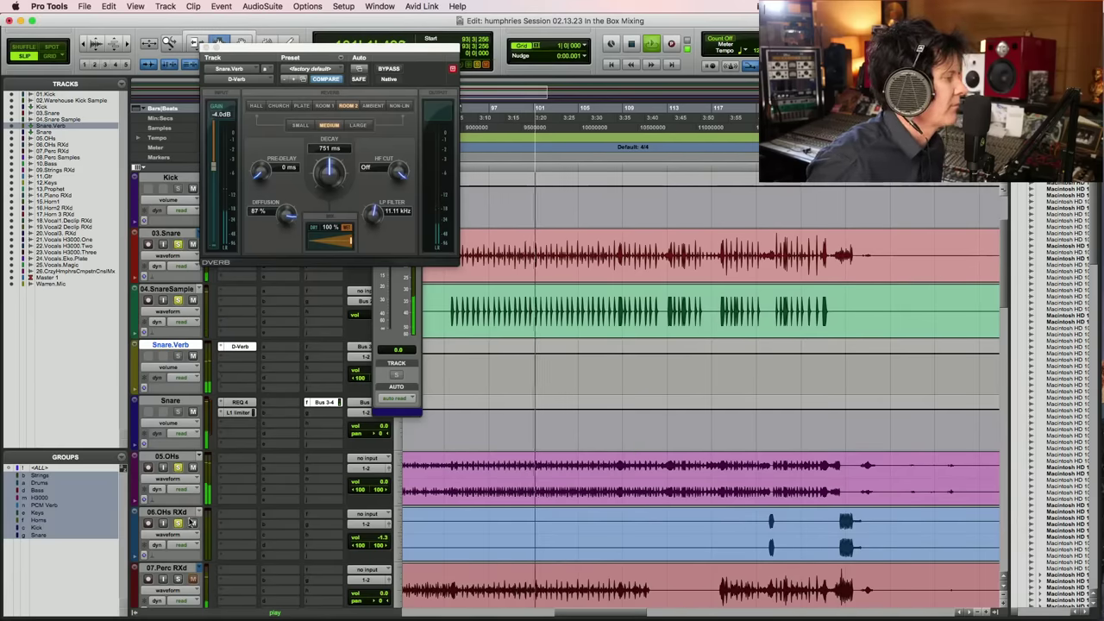
pyautogui.scroll(3, 189, 505)
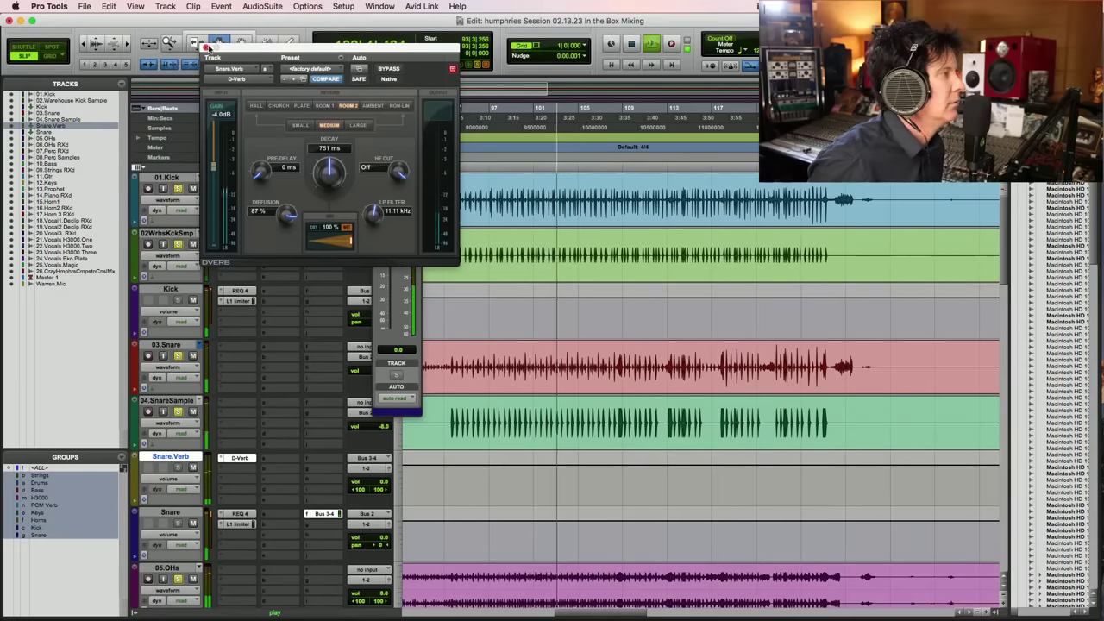
pyautogui.click(206, 48)
pyautogui.scroll(-3, 616, 339)
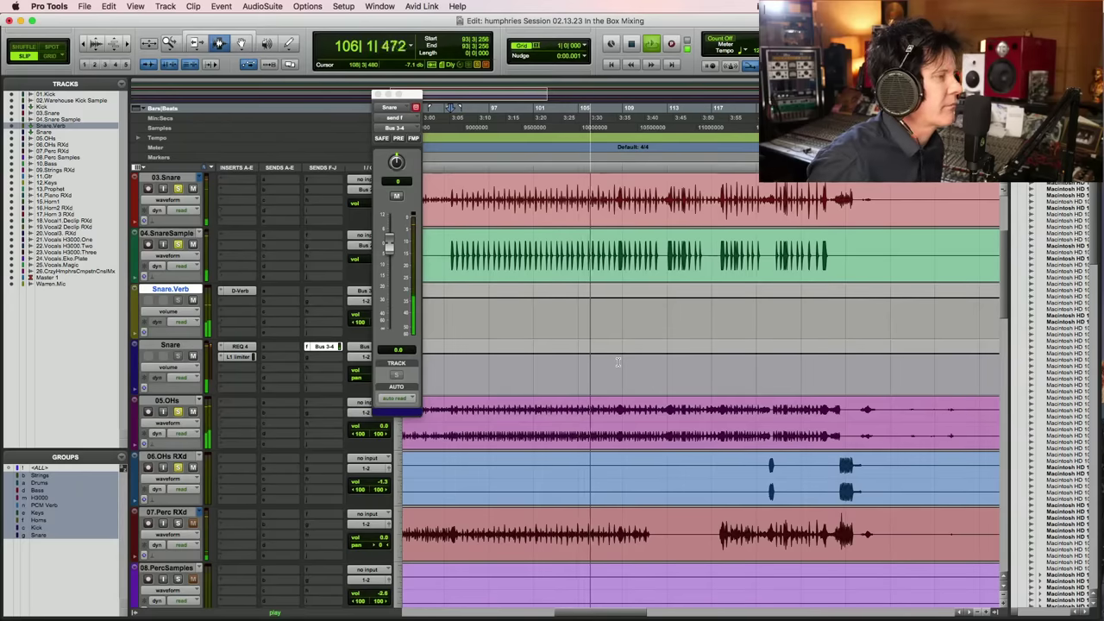
# Save the session and replay the soloed drums from bar 93
pyautogui.press('super+s')
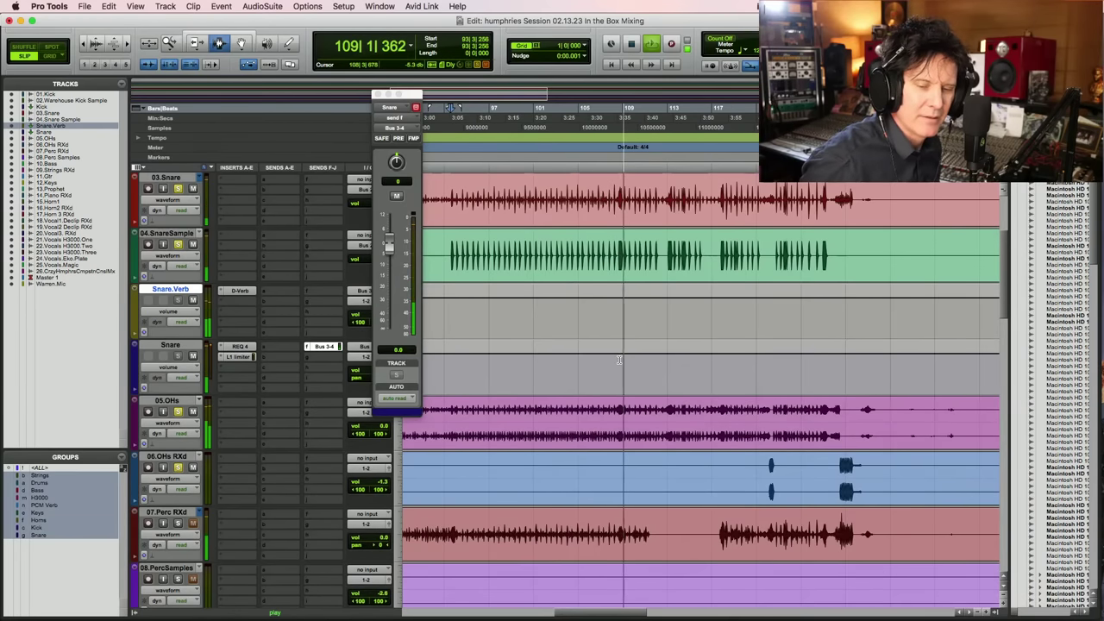
pyautogui.press('space')
pyautogui.press('super+s')
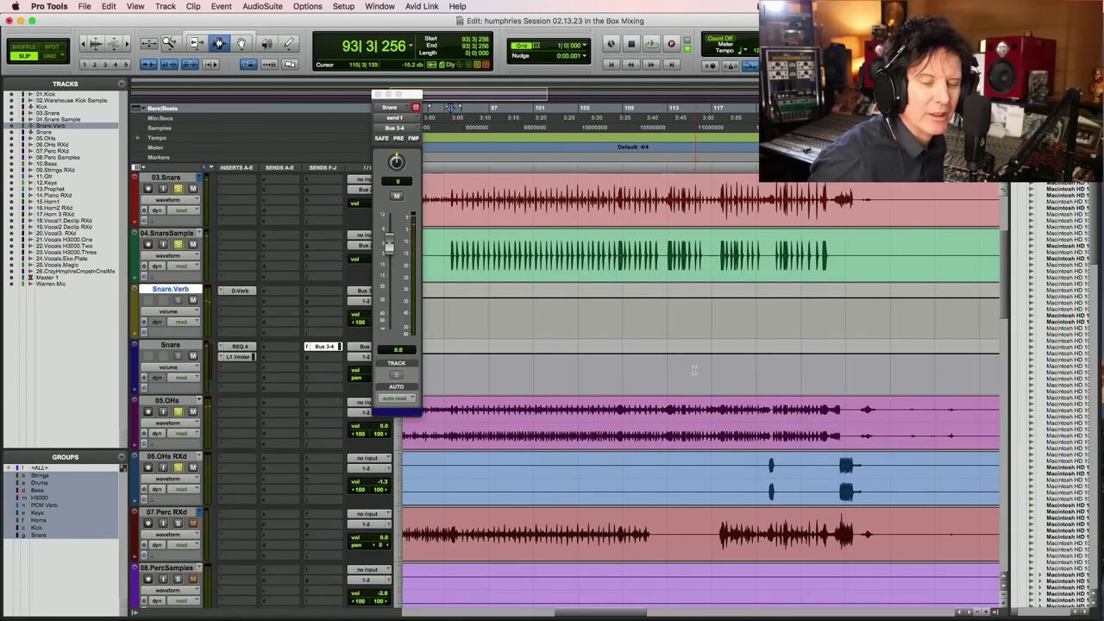
pyautogui.press('space')
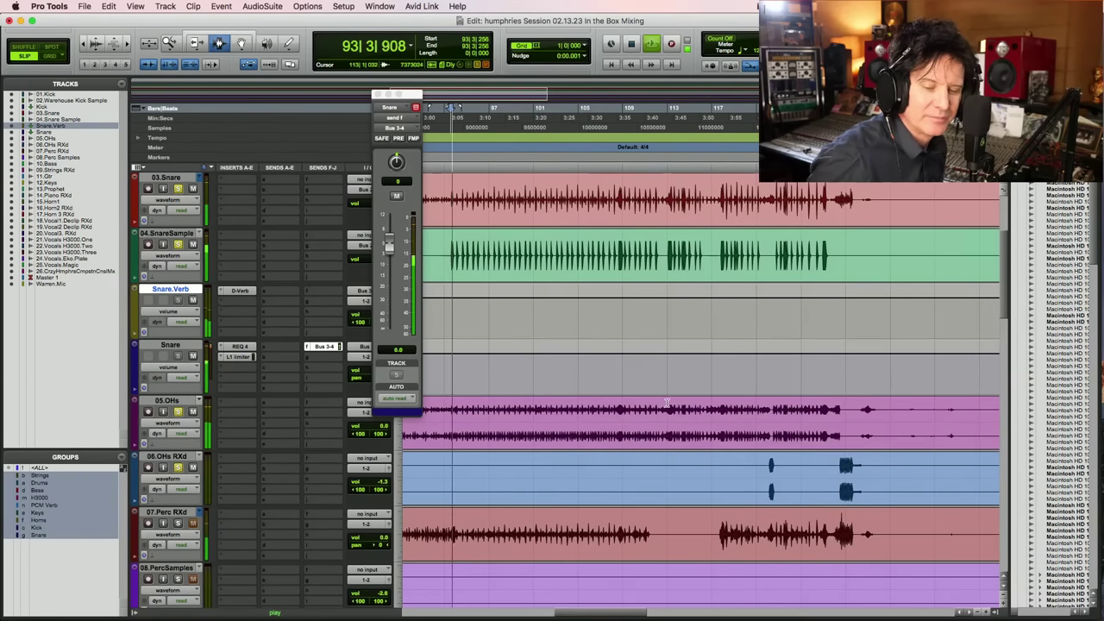
pyautogui.press('space')
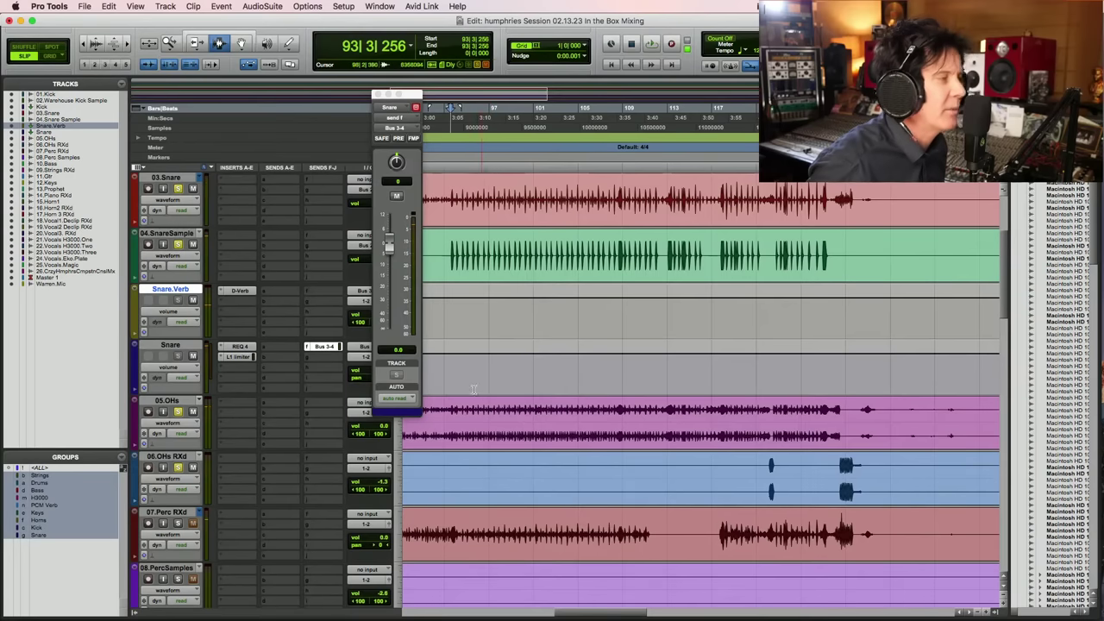
# Add 07.Perc RXd to the soloed drums, play them from 93|3|454, and close the snare send window
pyautogui.click(449, 245)
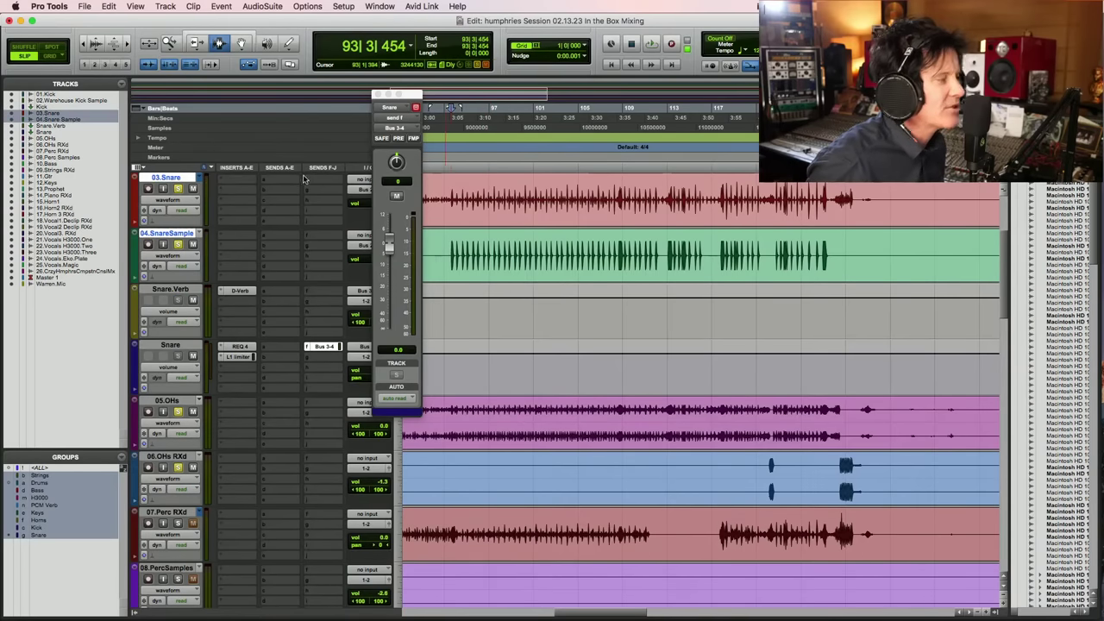
pyautogui.scroll(-2, 466, 386)
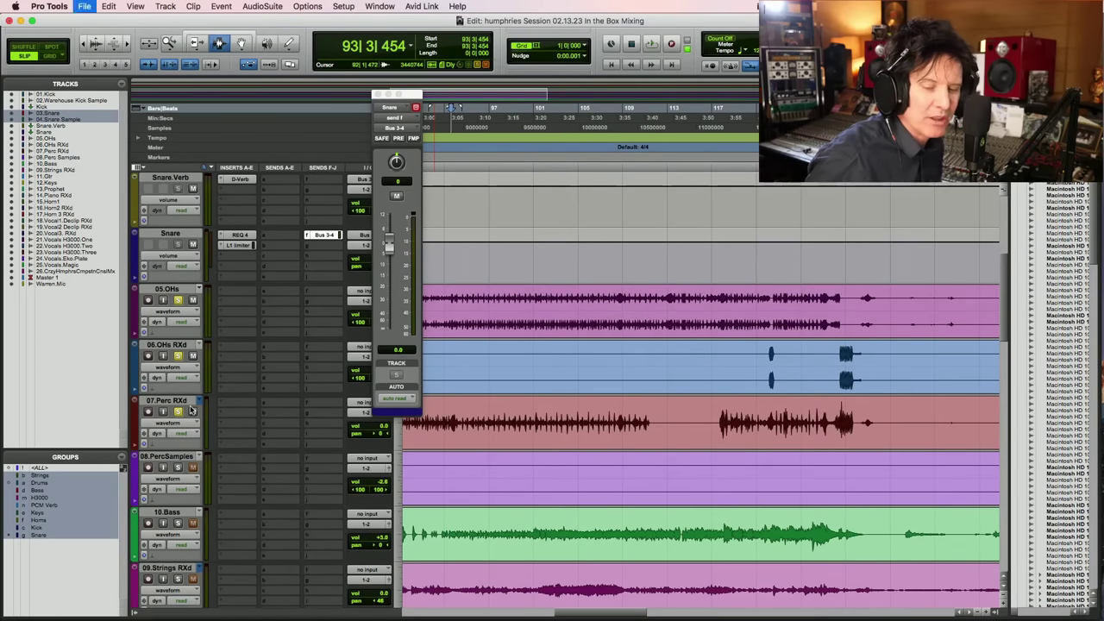
pyautogui.press('space')
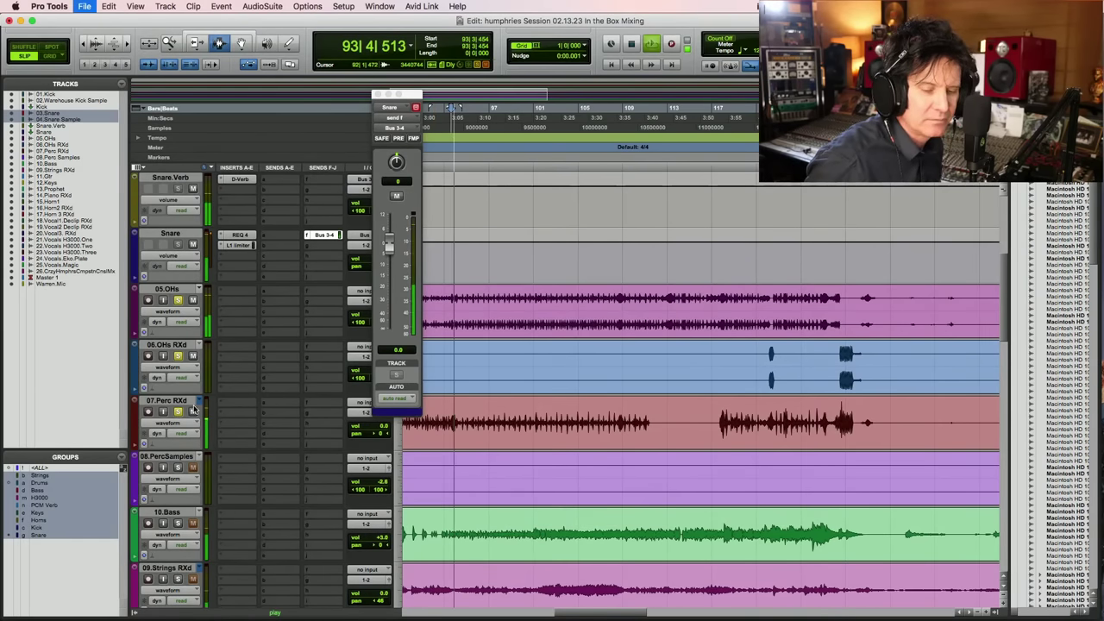
pyautogui.press('space')
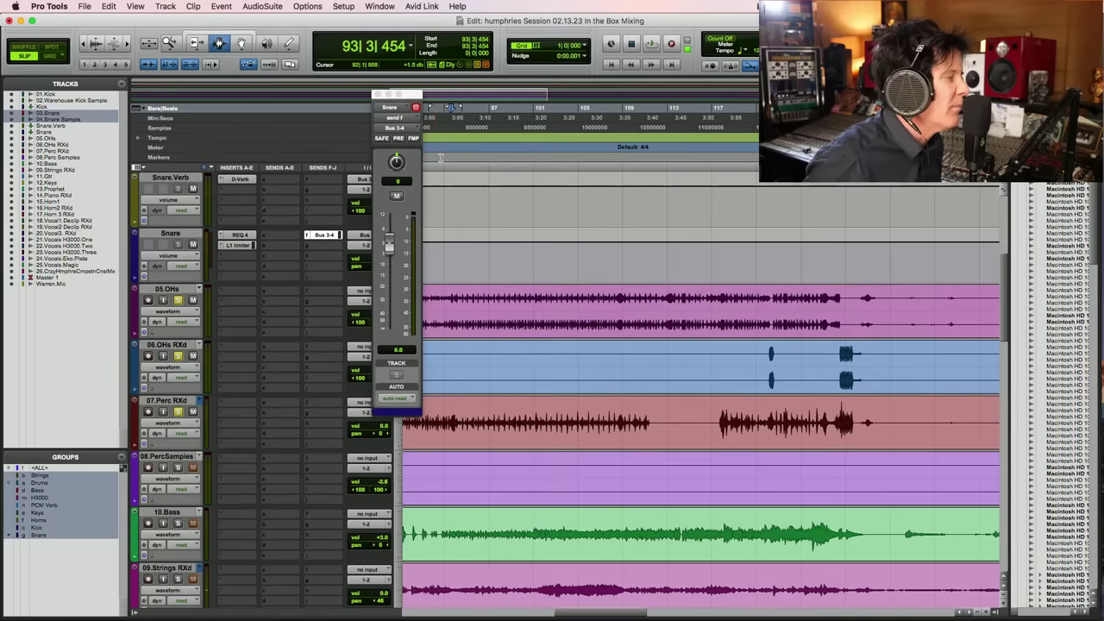
pyautogui.click(377, 94)
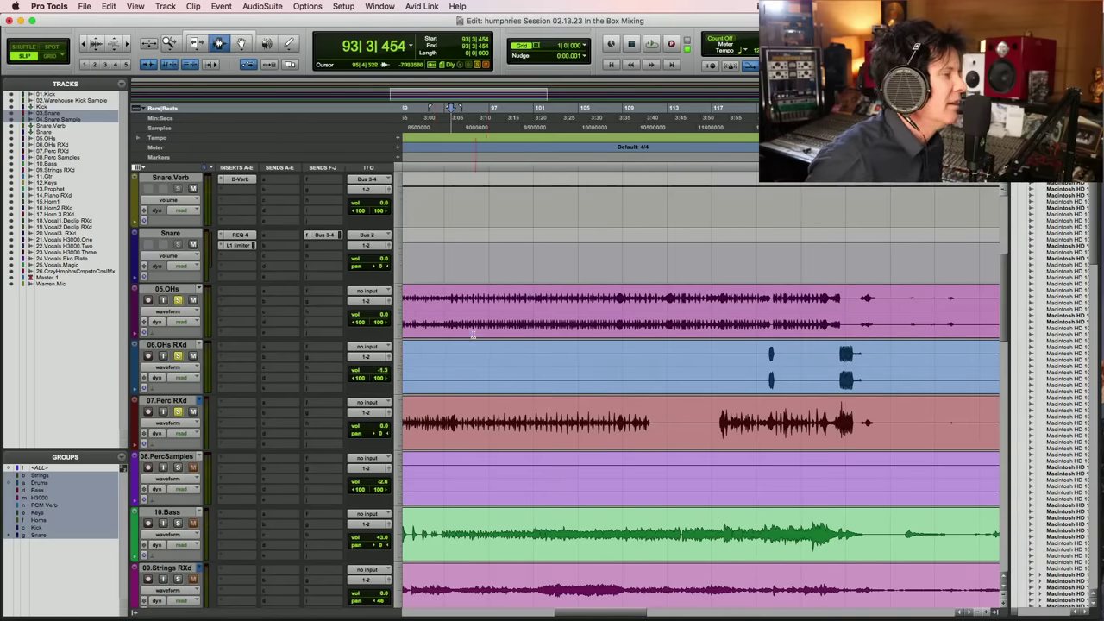
pyautogui.scroll(-3, 473, 335)
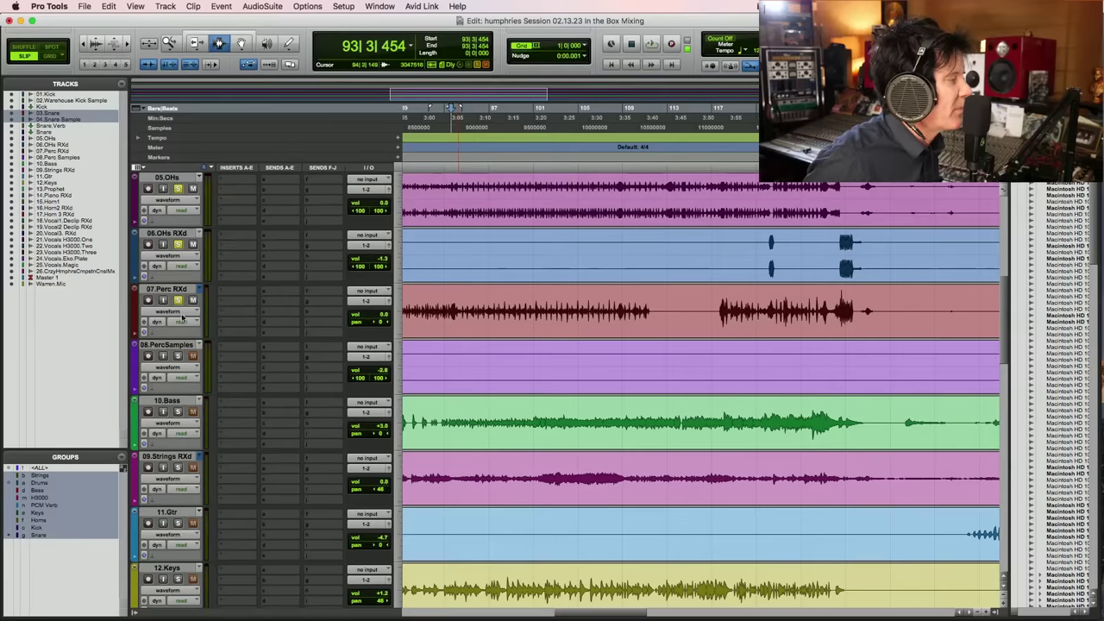
# Set the volumes of Snare.Verb and the Snare bus to -2.0 dB and the Kick bus to -1.3 dB
pyautogui.scroll(4, 461, 312)
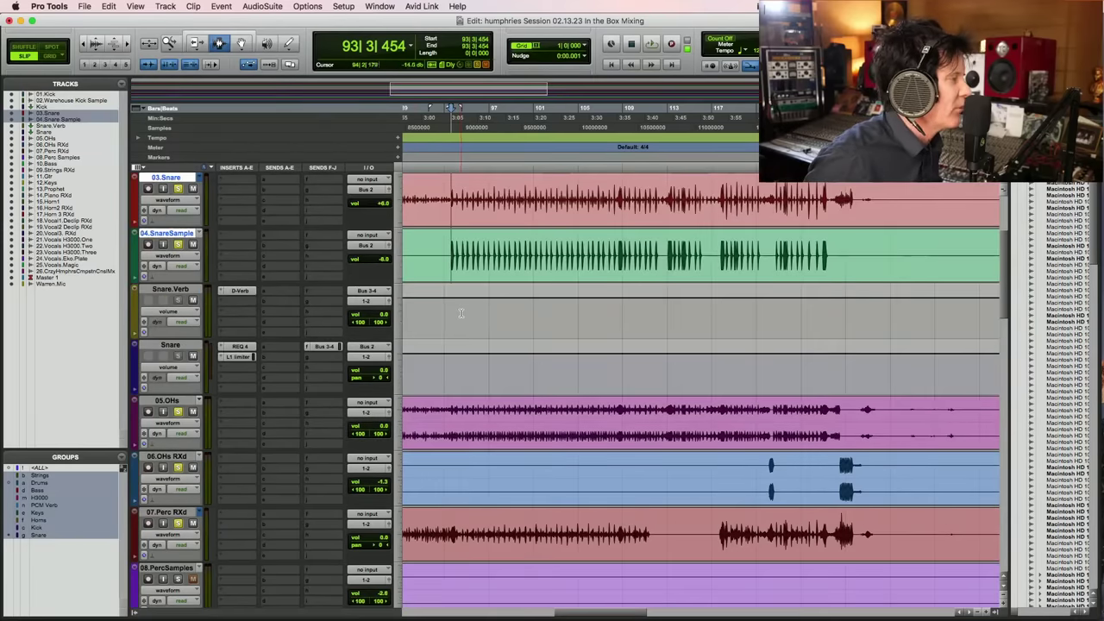
pyautogui.moveTo(378, 314); pyautogui.dragTo(377, 318)
pyautogui.moveTo(383, 372); pyautogui.dragTo(384, 374)
pyautogui.scroll(3, 424, 350)
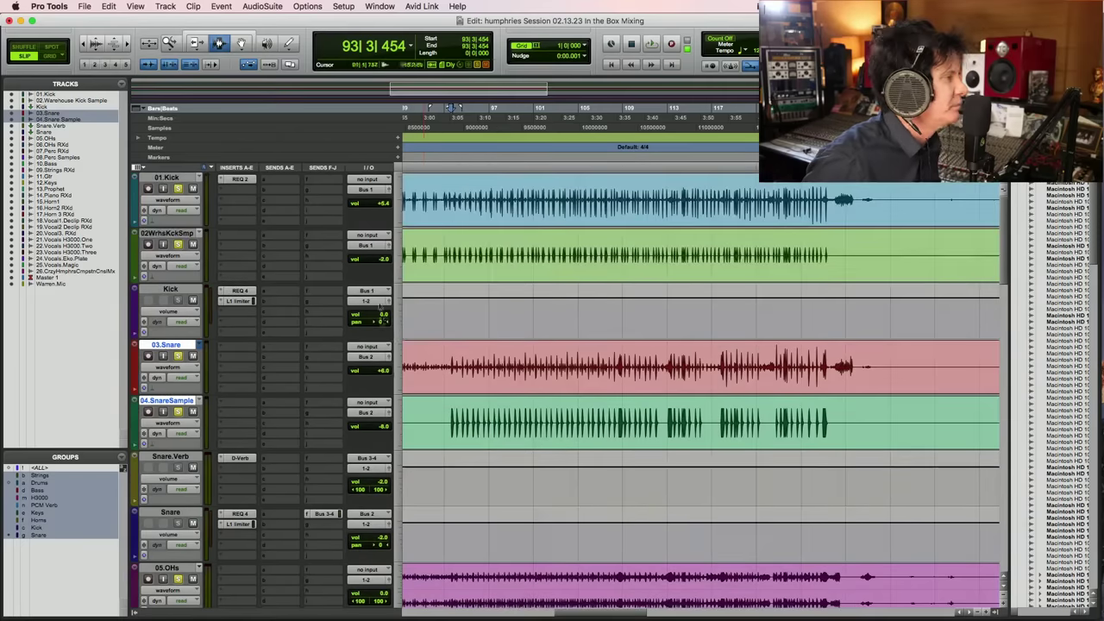
pyautogui.moveTo(383, 319); pyautogui.dragTo(383, 320)
pyautogui.scroll(-2, 459, 362)
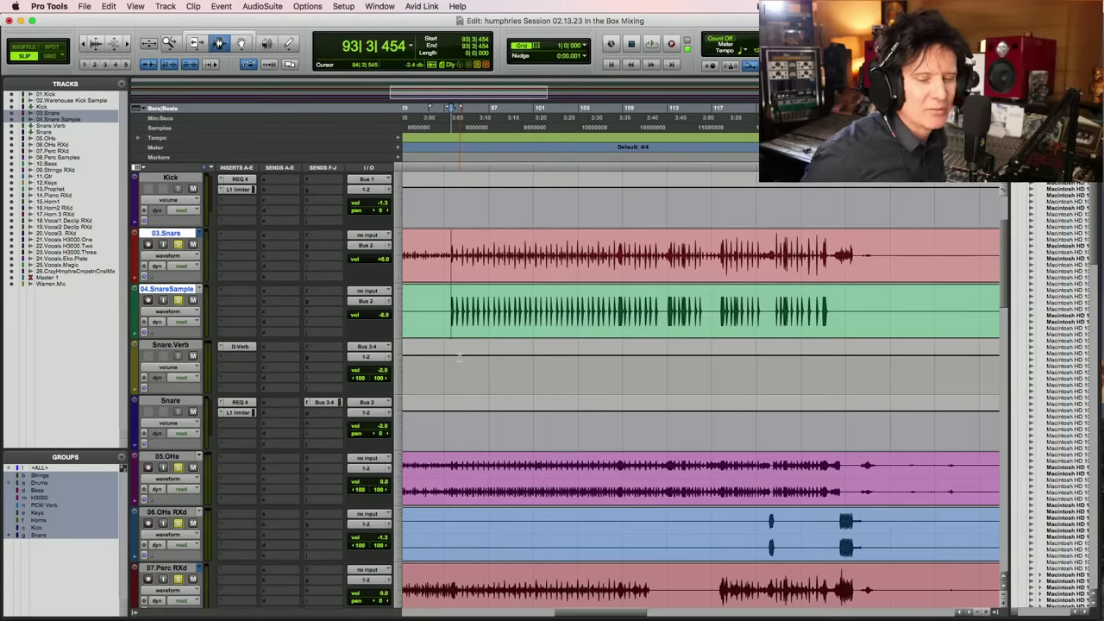
# Replay the soloed drums from 93|3|454, and clear the solos on the drum tracks
pyautogui.press('space')
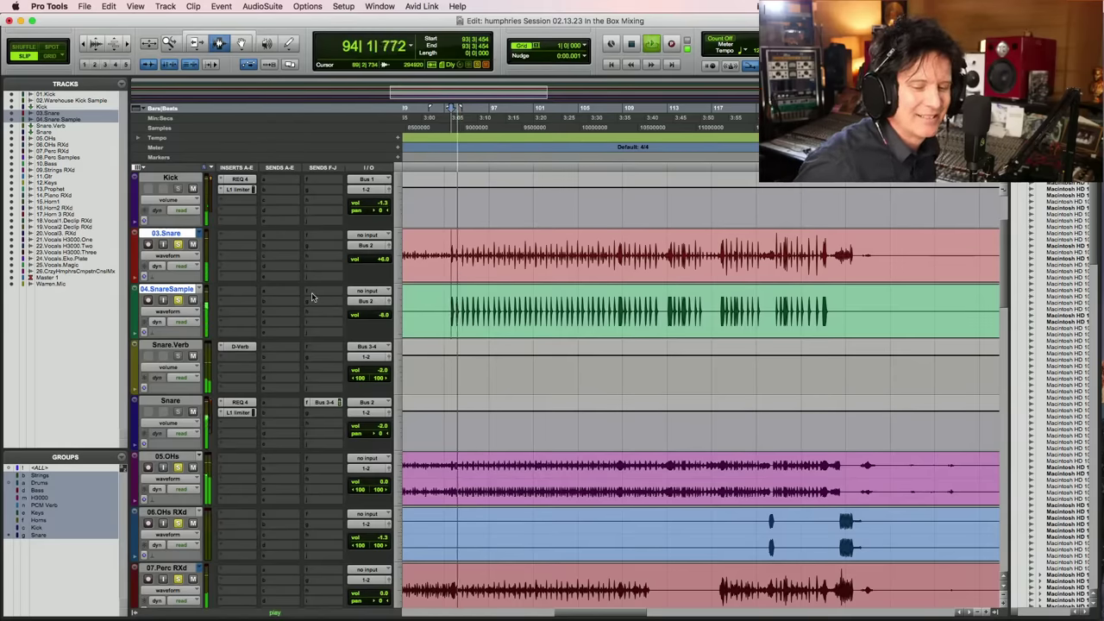
pyautogui.press('space')
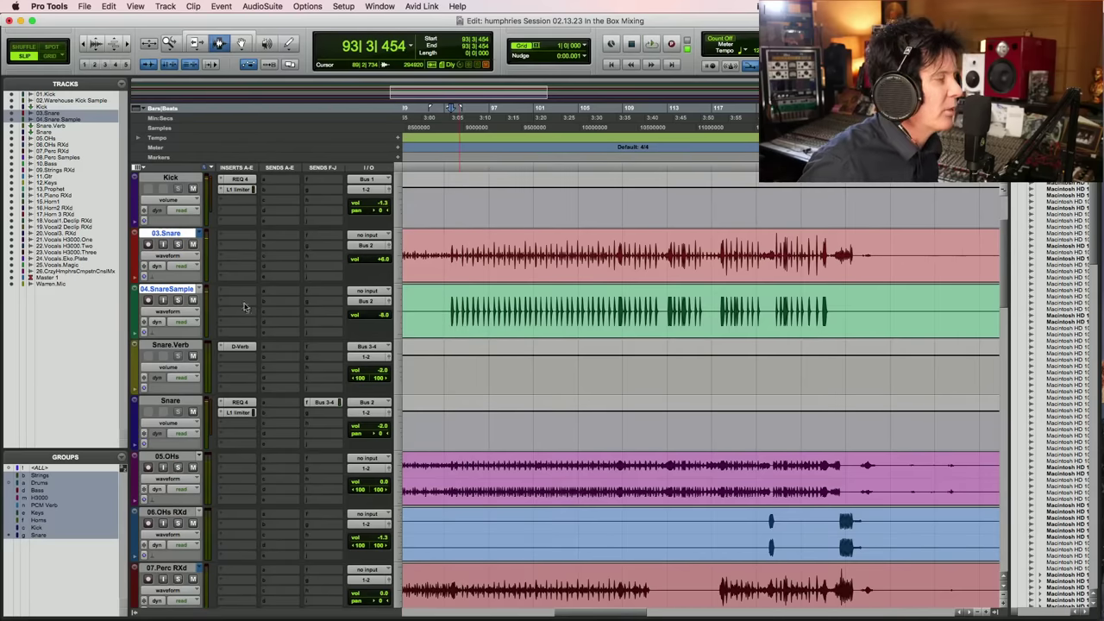
pyautogui.scroll(-3, 503, 291)
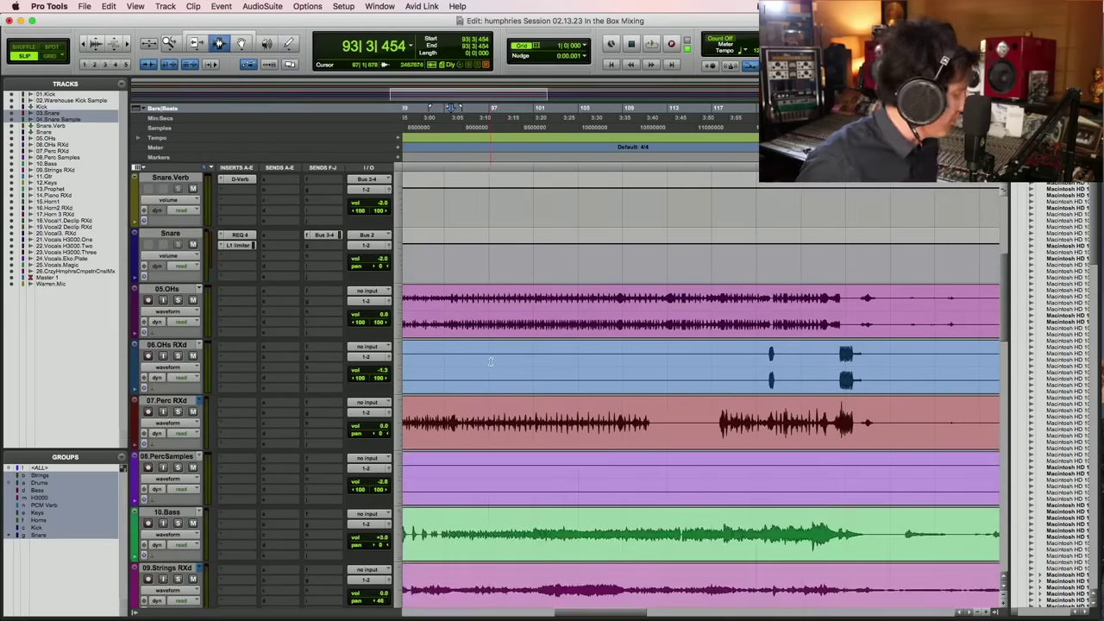
# Audition 10.Bass soloed during playback from bar 87, and select its passage from bar 94 to bar 122
pyautogui.scroll(-4, 547, 492)
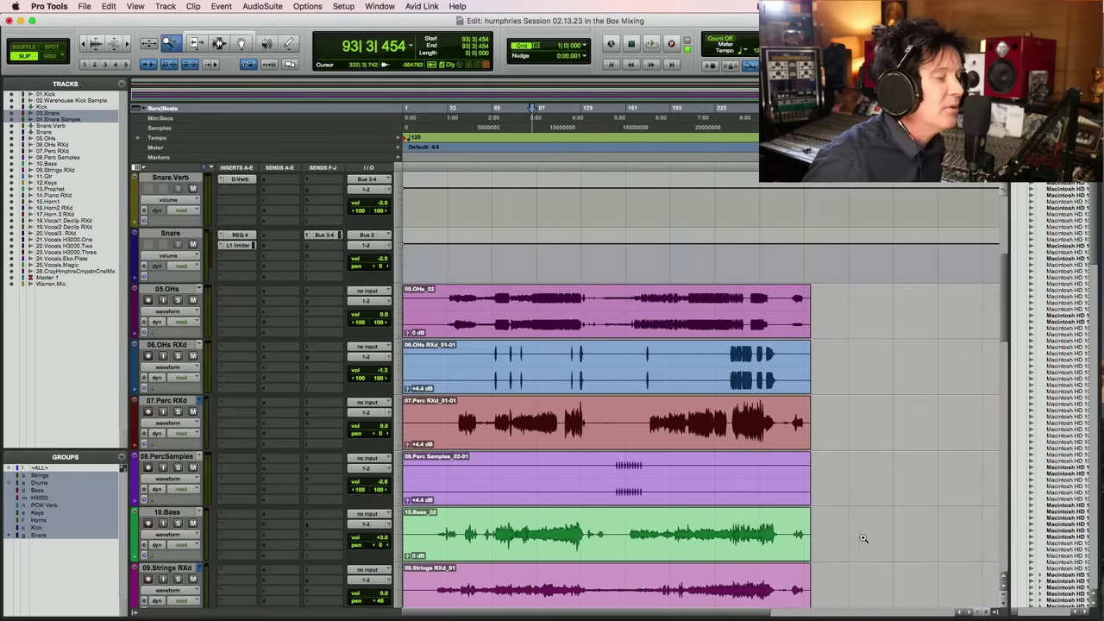
pyautogui.scroll(1, 466, 545)
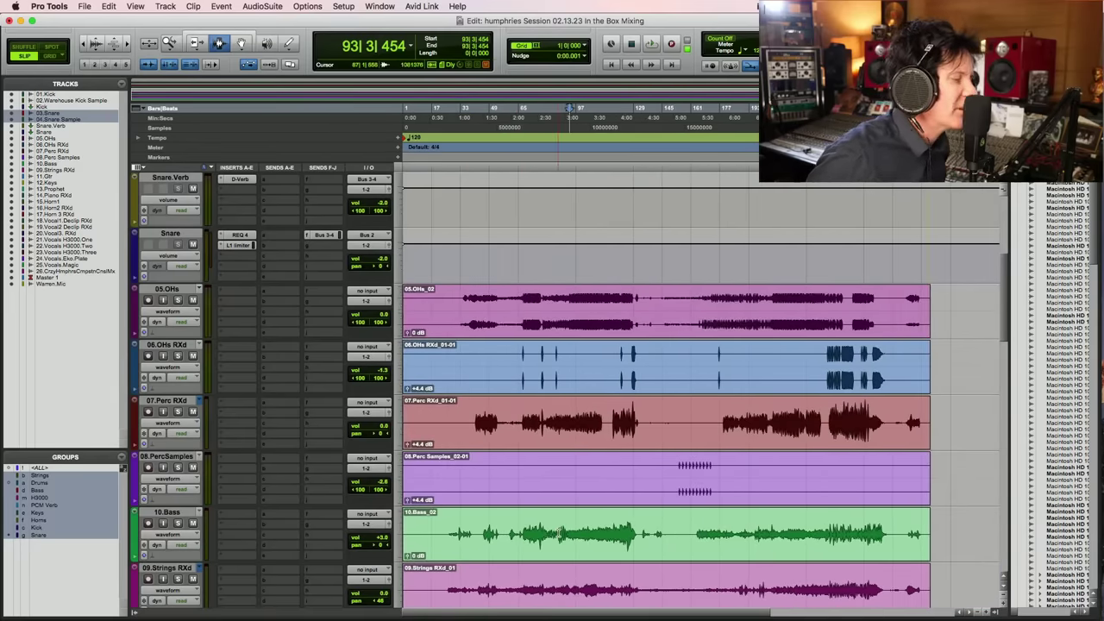
pyautogui.click(559, 534)
pyautogui.press('space')
pyautogui.click(178, 523)
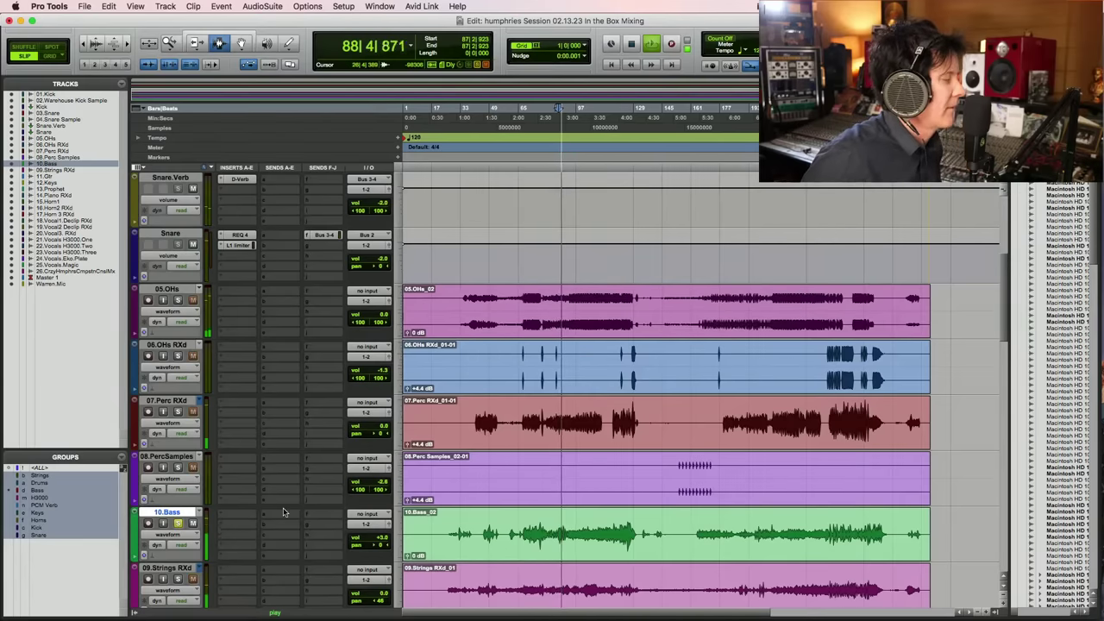
pyautogui.scroll(-2, 282, 512)
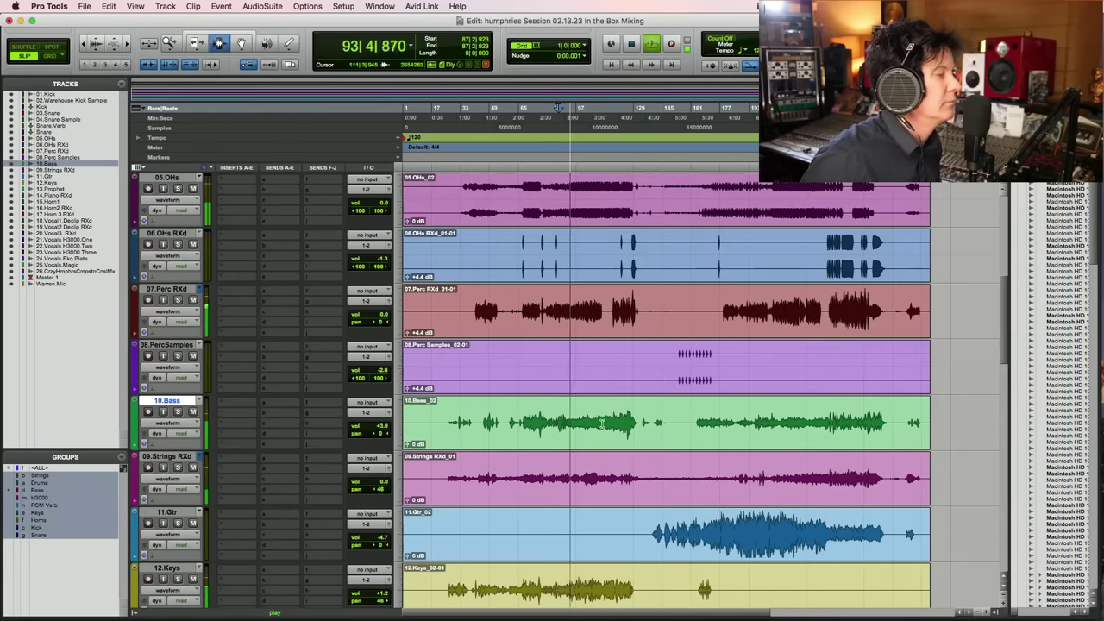
pyautogui.moveTo(621, 422); pyautogui.dragTo(571, 423)
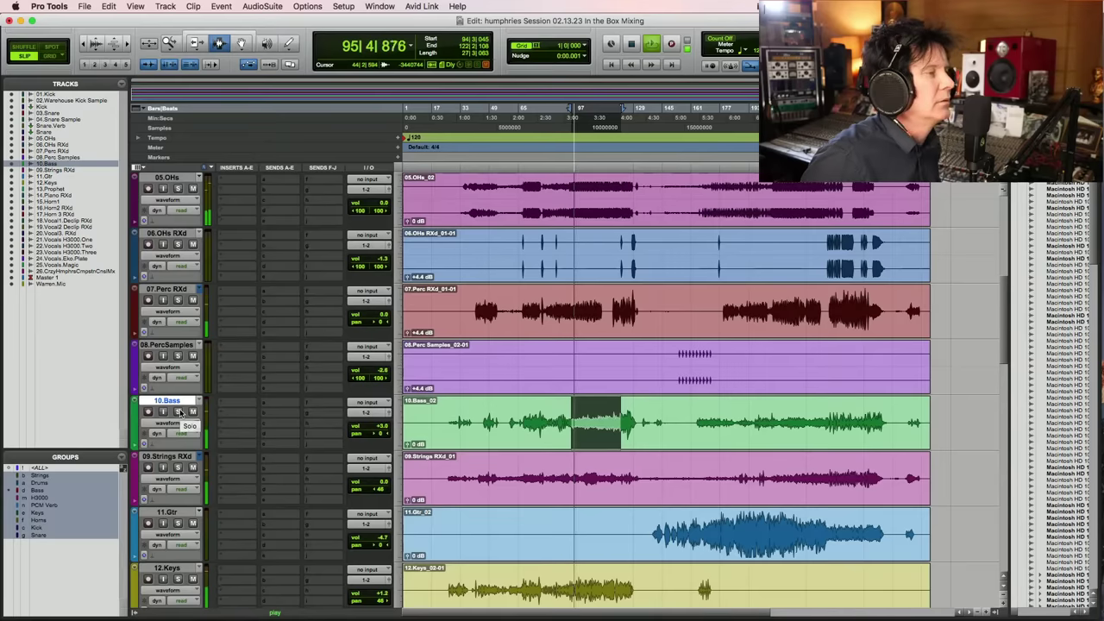
# In the Snare bus REQ 4, set the band 6 gain to 7.5 and the band 1 gain to 6.7
pyautogui.scroll(5, 181, 419)
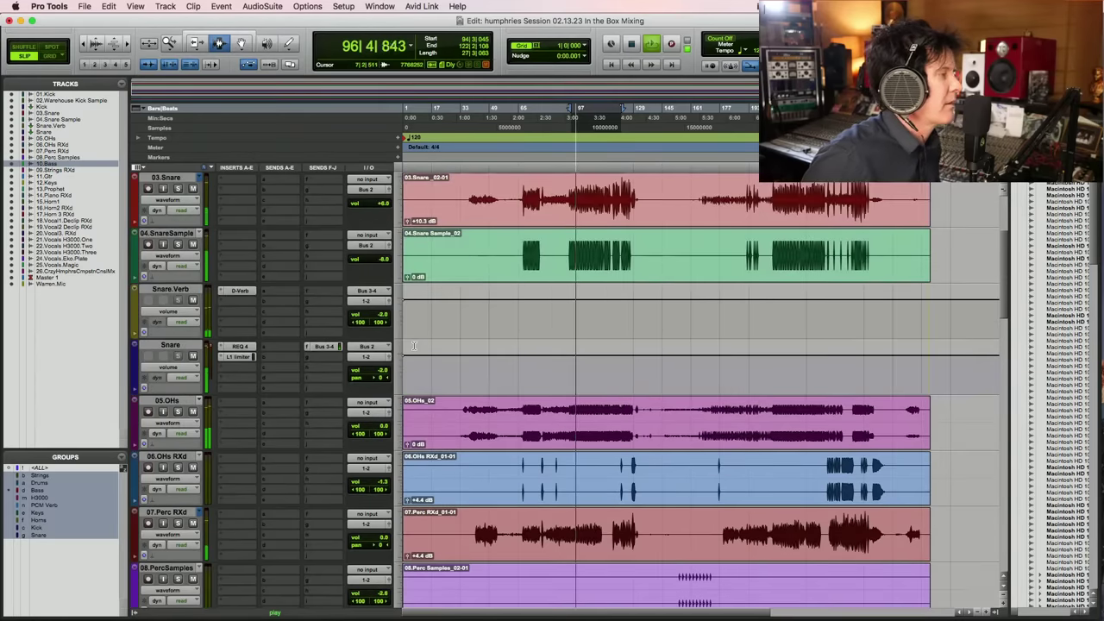
pyautogui.click(240, 346)
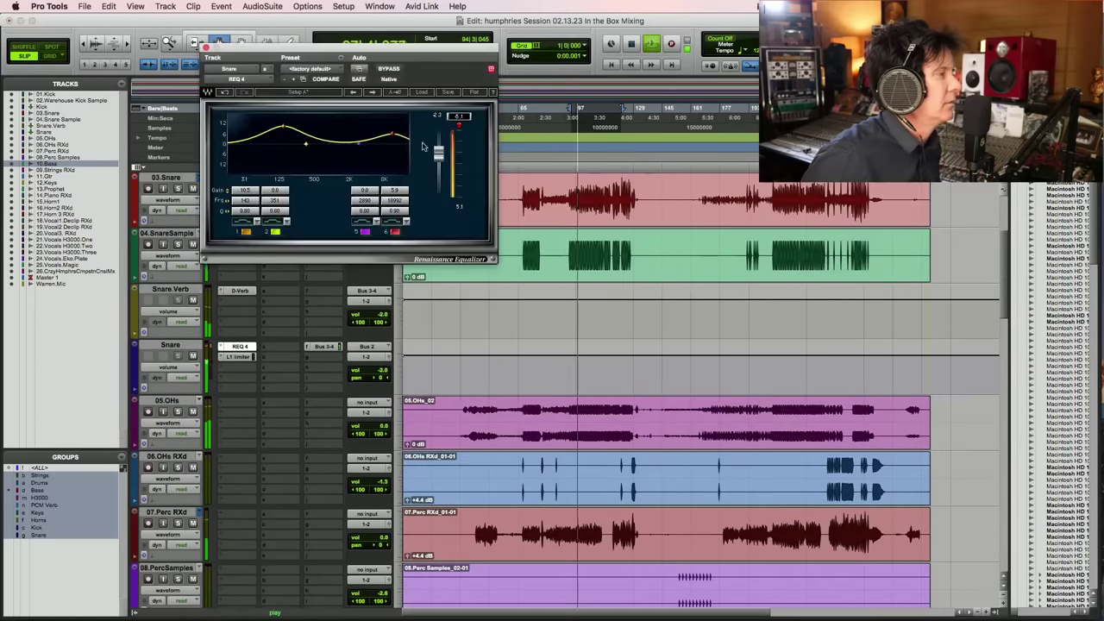
pyautogui.moveTo(401, 191); pyautogui.dragTo(402, 172)
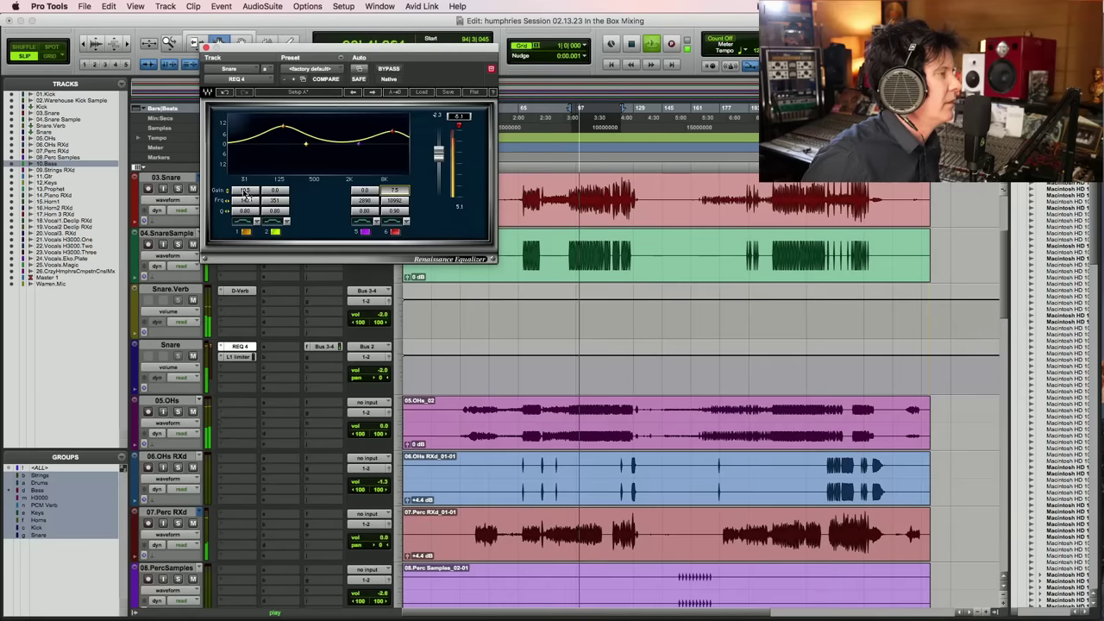
pyautogui.press('Down')
pyautogui.press('Down')
pyautogui.press('Down')
pyautogui.press('Down')
pyautogui.press('Down')
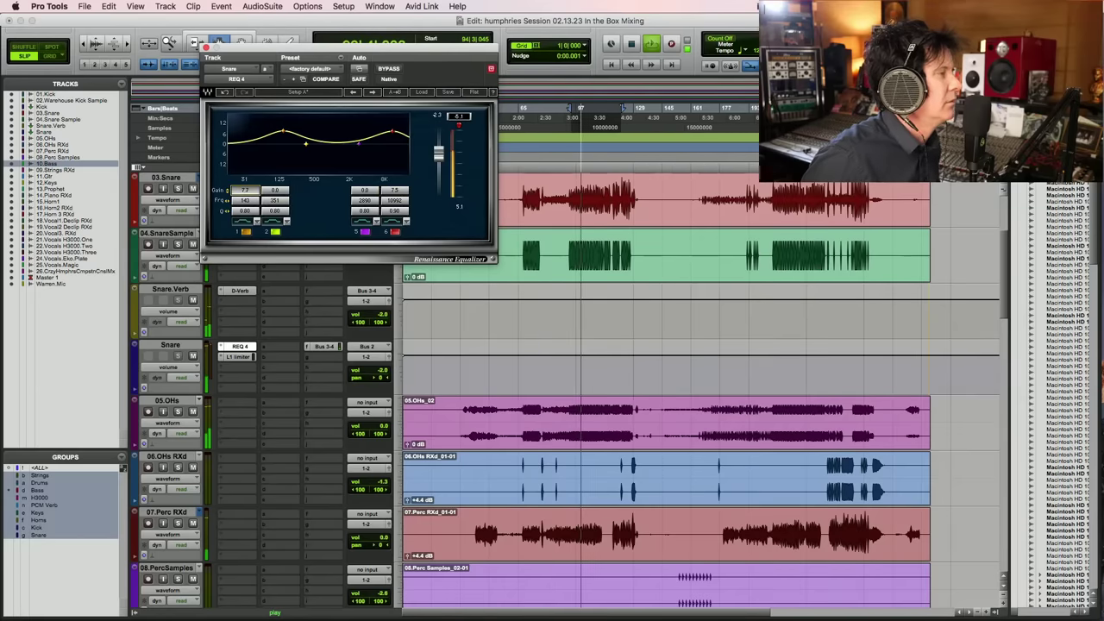
pyautogui.press('Down')
pyautogui.press('Down')
pyautogui.press('Down')
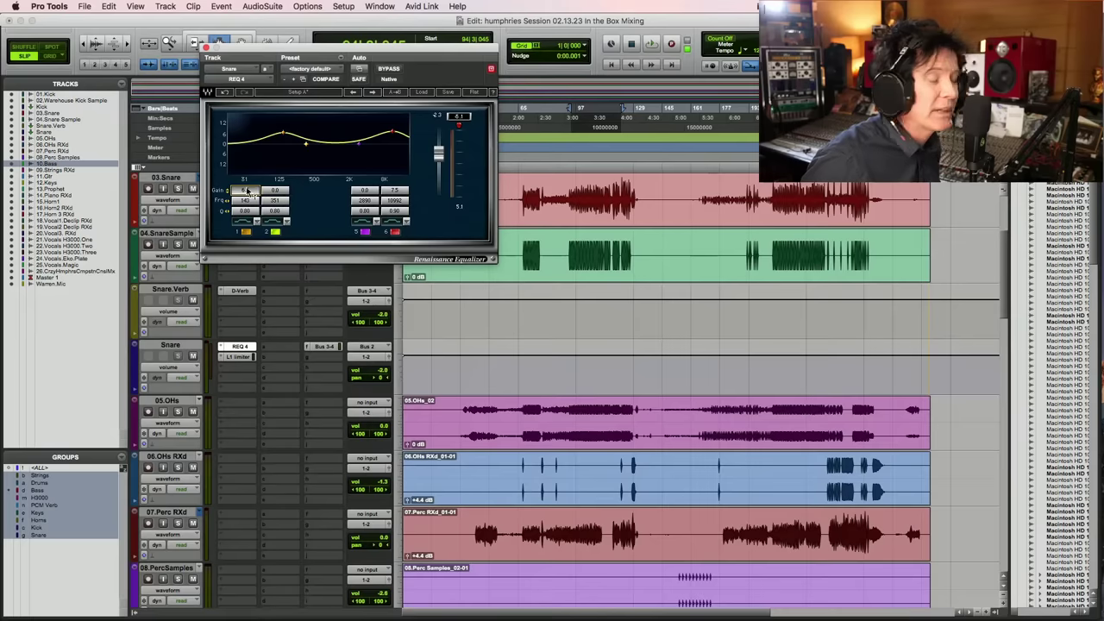
# Replay the full mix from bar 94 to check the snare EQ, and save the session
pyautogui.press('space')
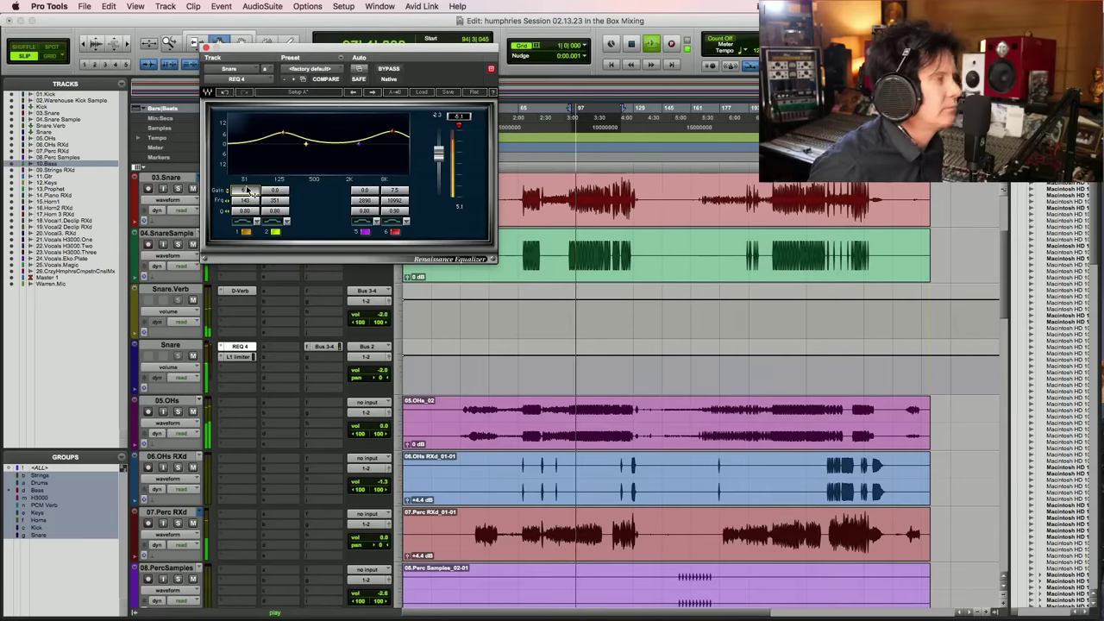
pyautogui.press('space')
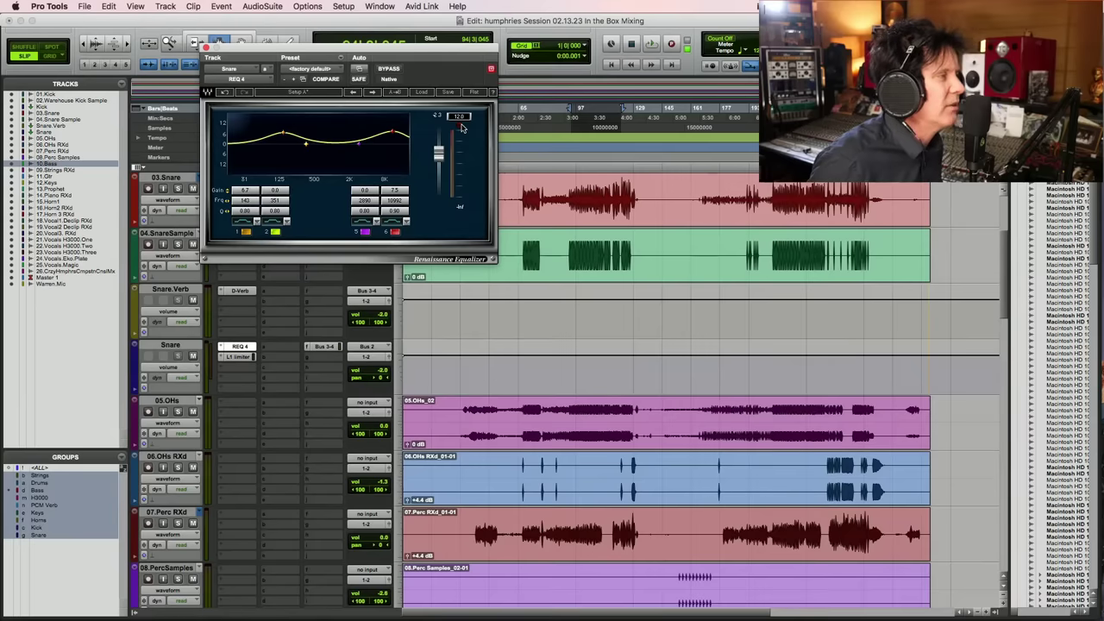
pyautogui.press('super+s')
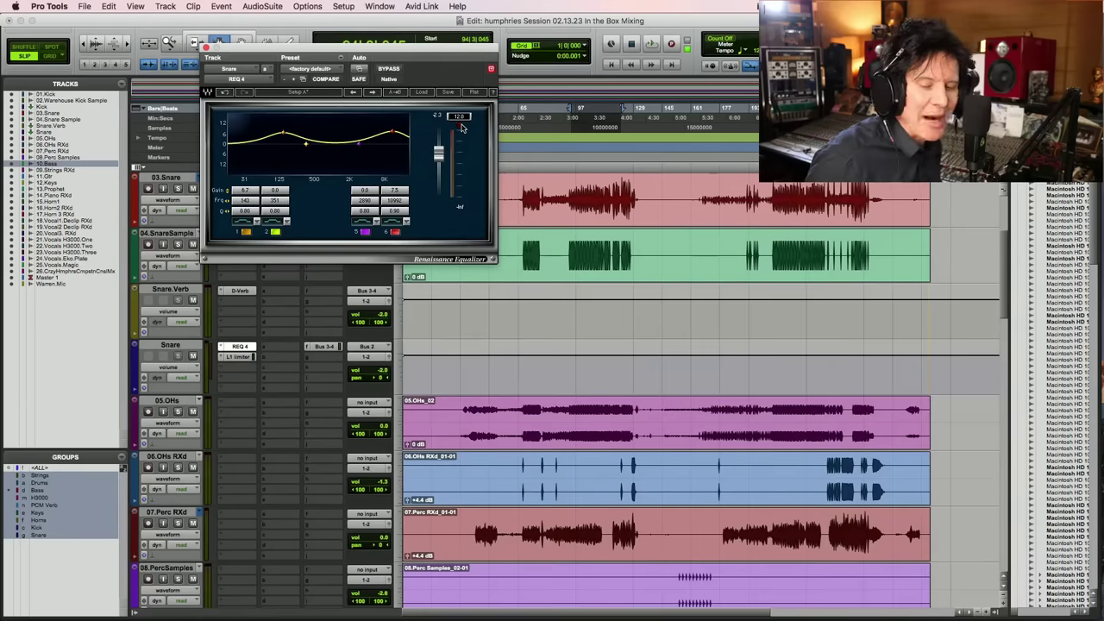
# Close the snare EQ during playback, set the Snare bus volume to -4.0 dB and save the session
pyautogui.press('space')
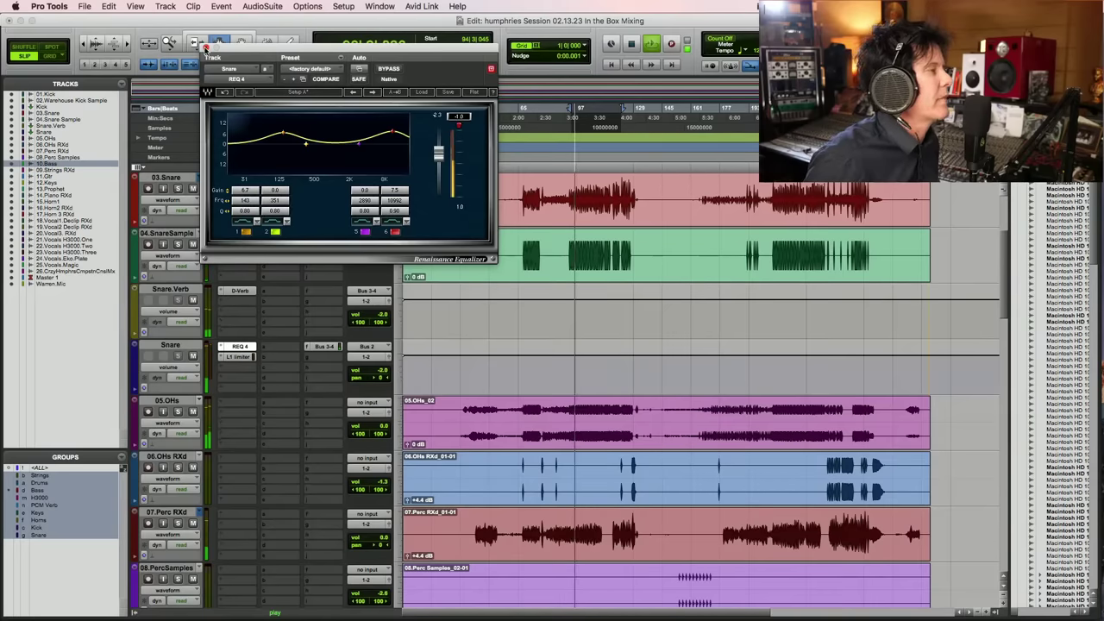
pyautogui.click(207, 47)
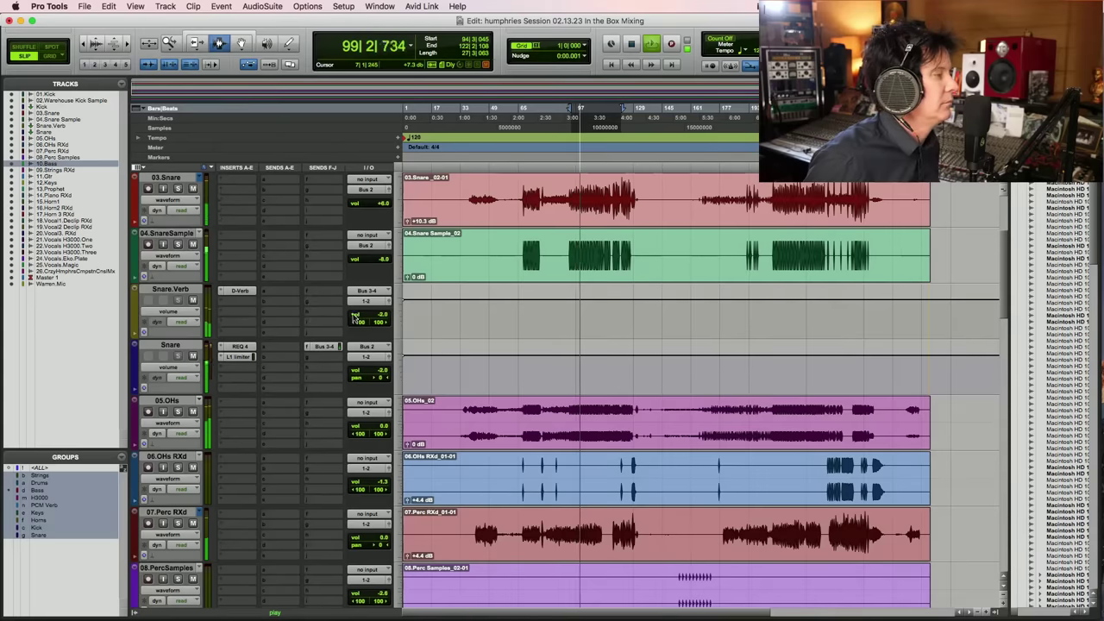
pyautogui.click(379, 372)
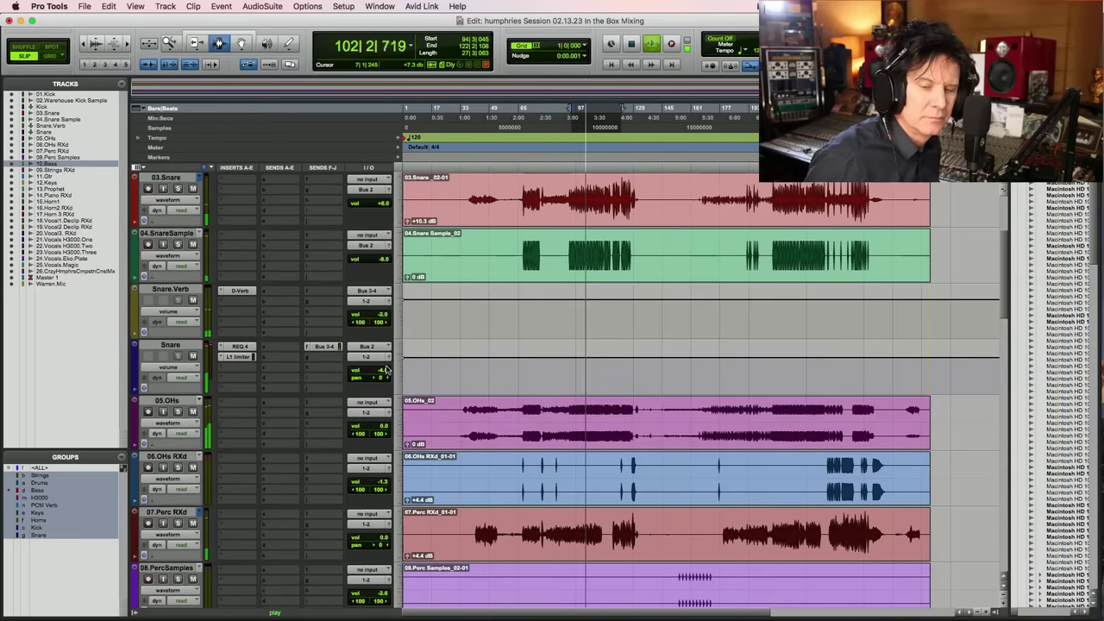
pyautogui.press('super+s')
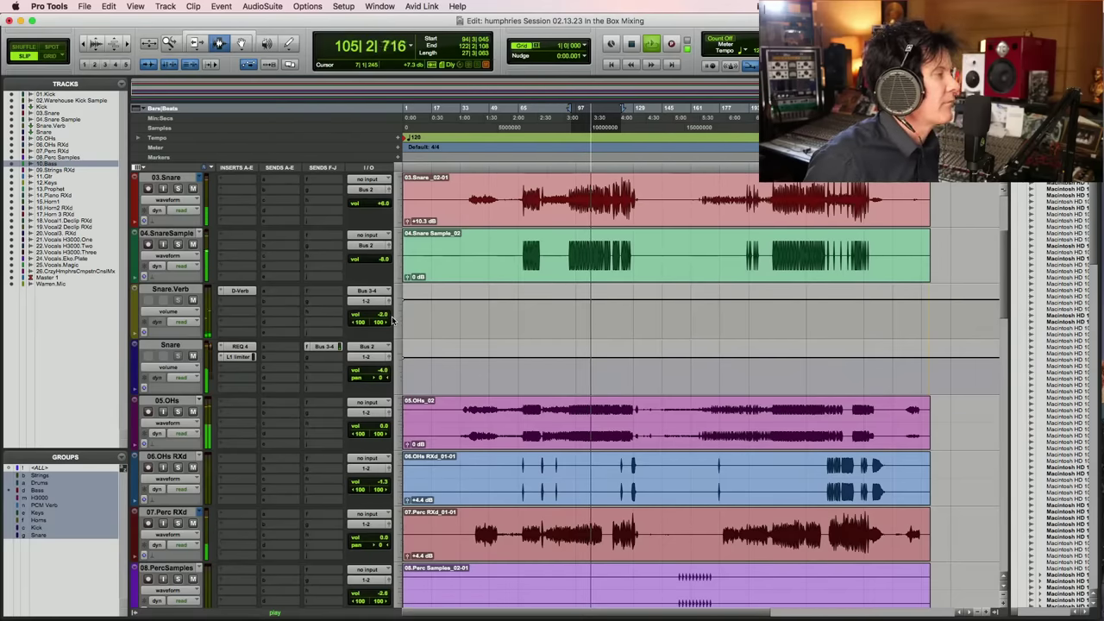
# Solo 10.Bass during playback, and stop the transport
pyautogui.scroll(-5, 603, 351)
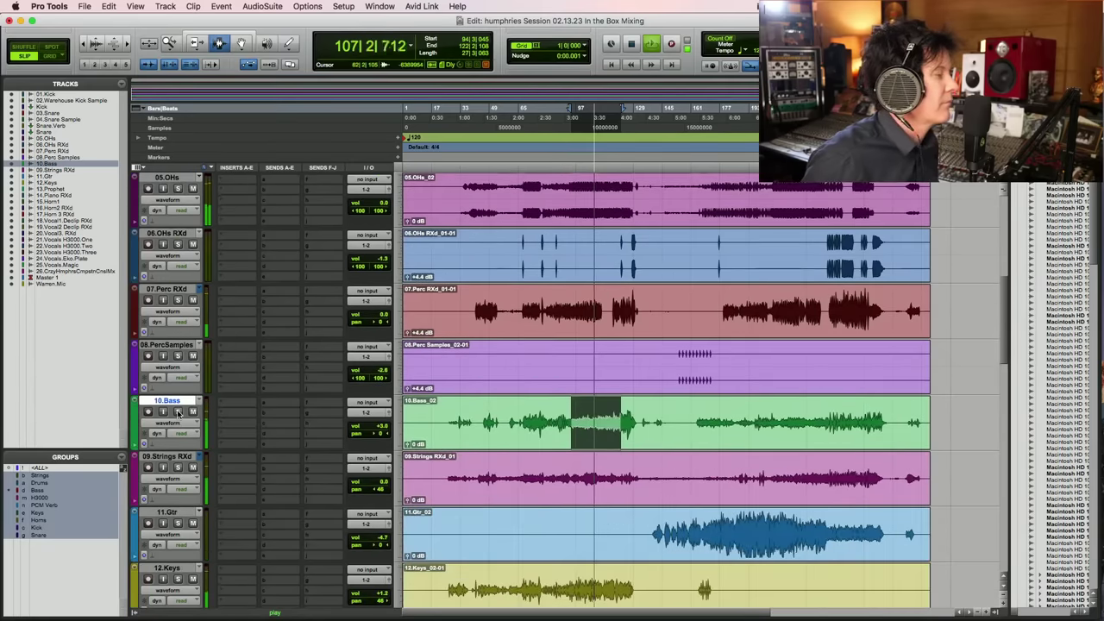
pyautogui.click(178, 412)
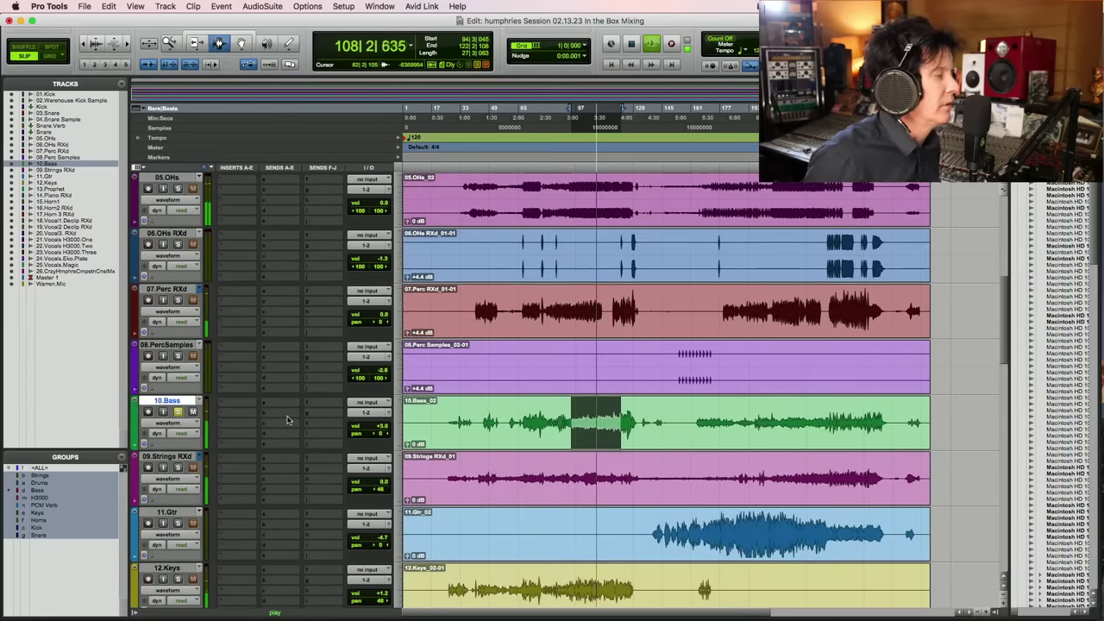
pyautogui.press('space')
pyautogui.click(231, 403)
pyautogui.moveTo(259, 402)
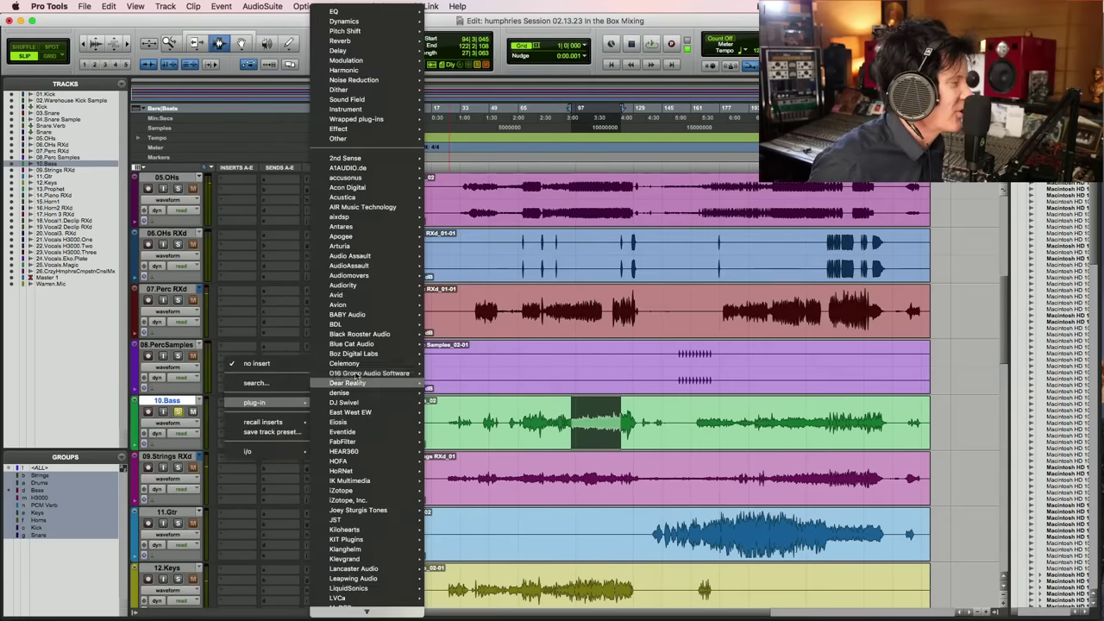
pyautogui.moveTo(345, 21)
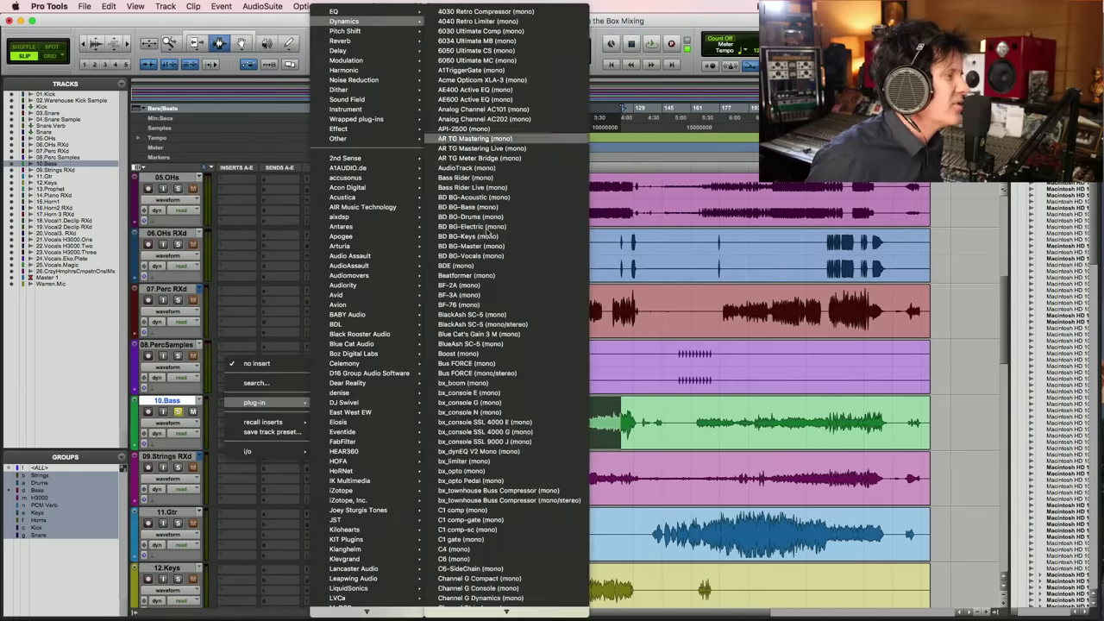
pyautogui.scroll(-10, 471, 395)
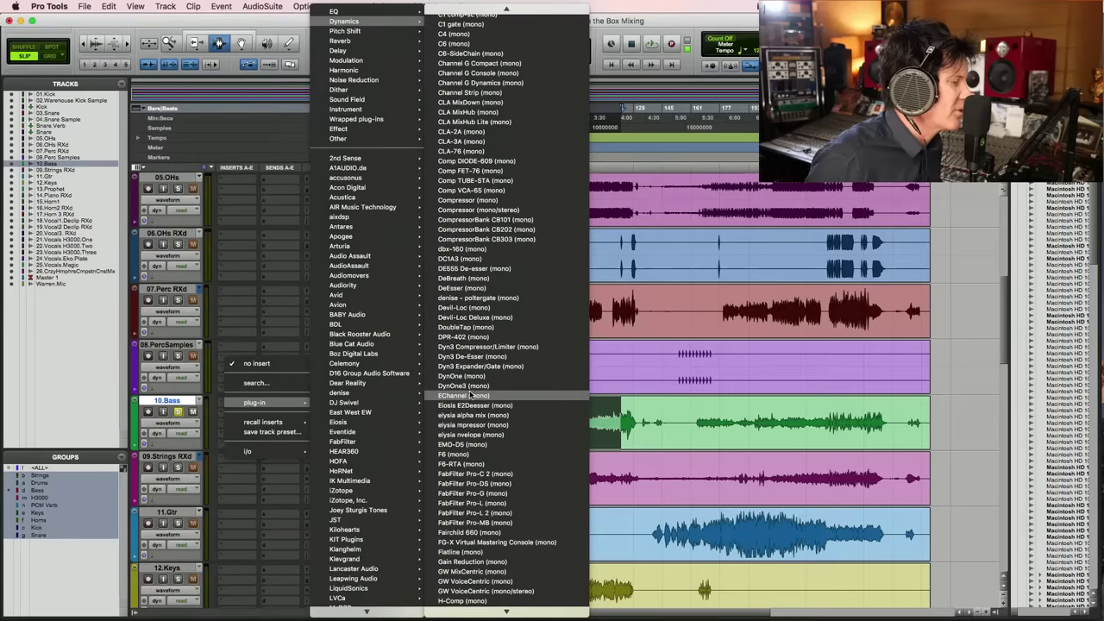
pyautogui.click(471, 395)
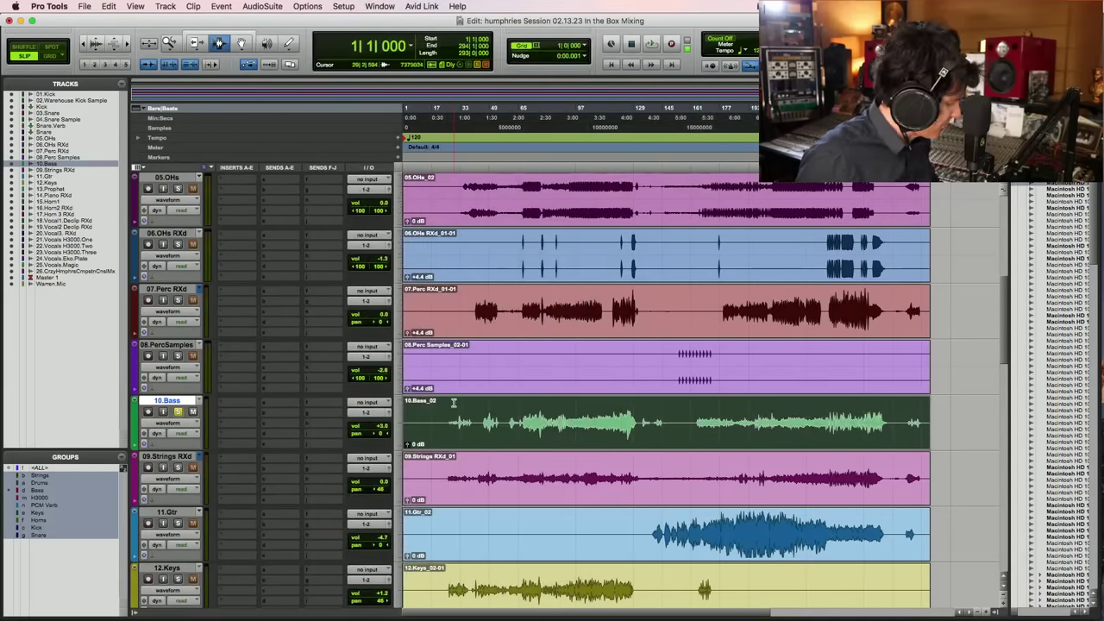
# Duplicate the 10.Bass track once, and select 92|4|212 to 126|4|517 on both bass tracks
pyautogui.hotkey('alt', 'shift', 'd')
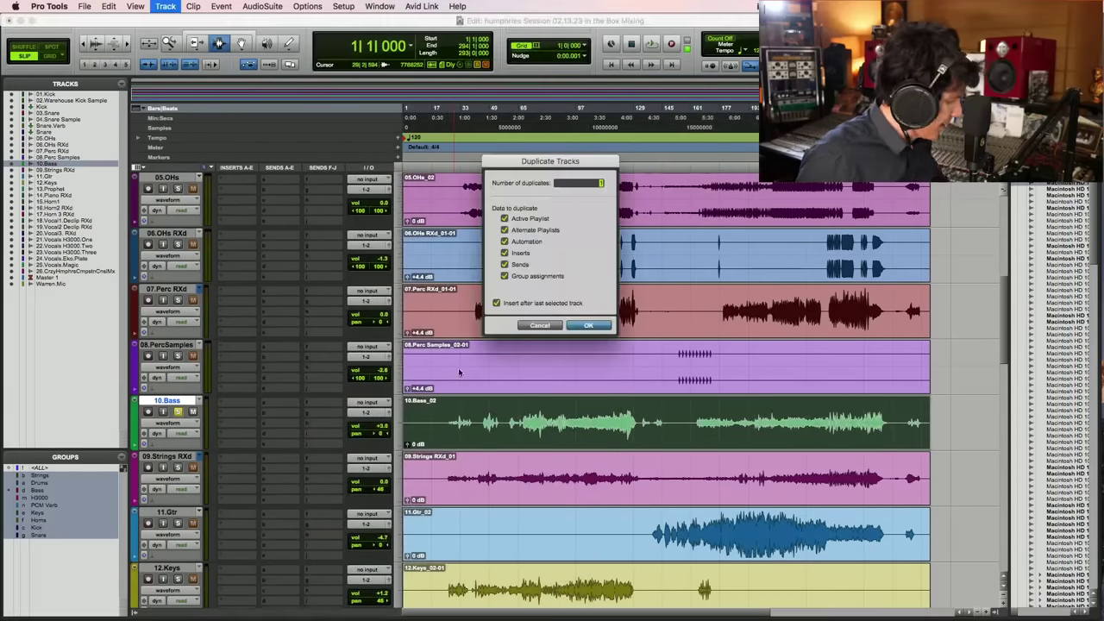
pyautogui.click(588, 326)
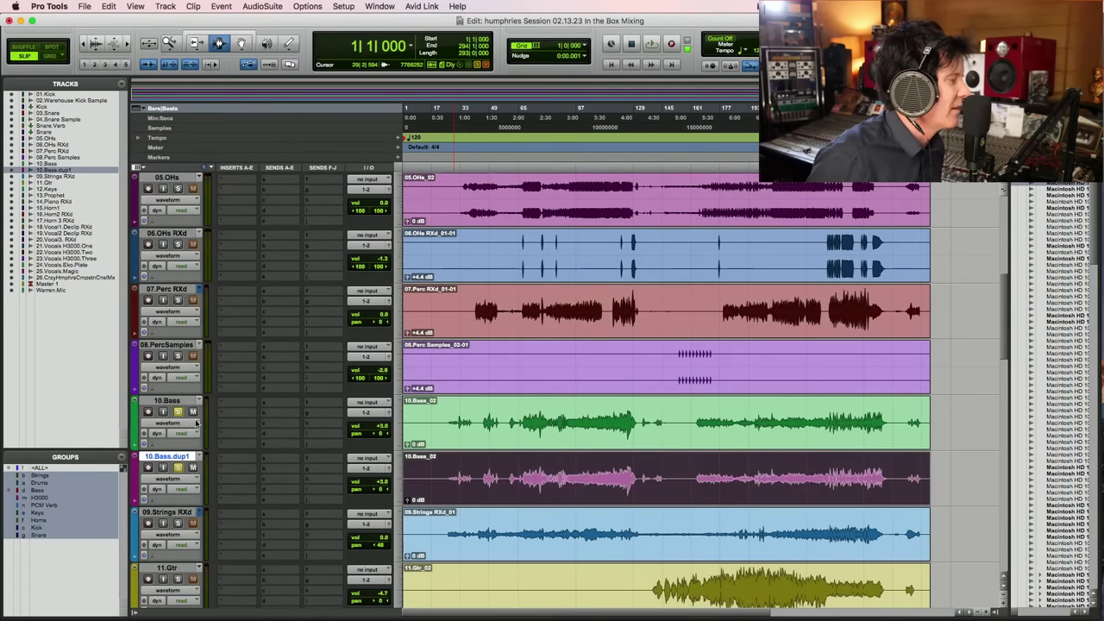
pyautogui.press('super+bracketright')
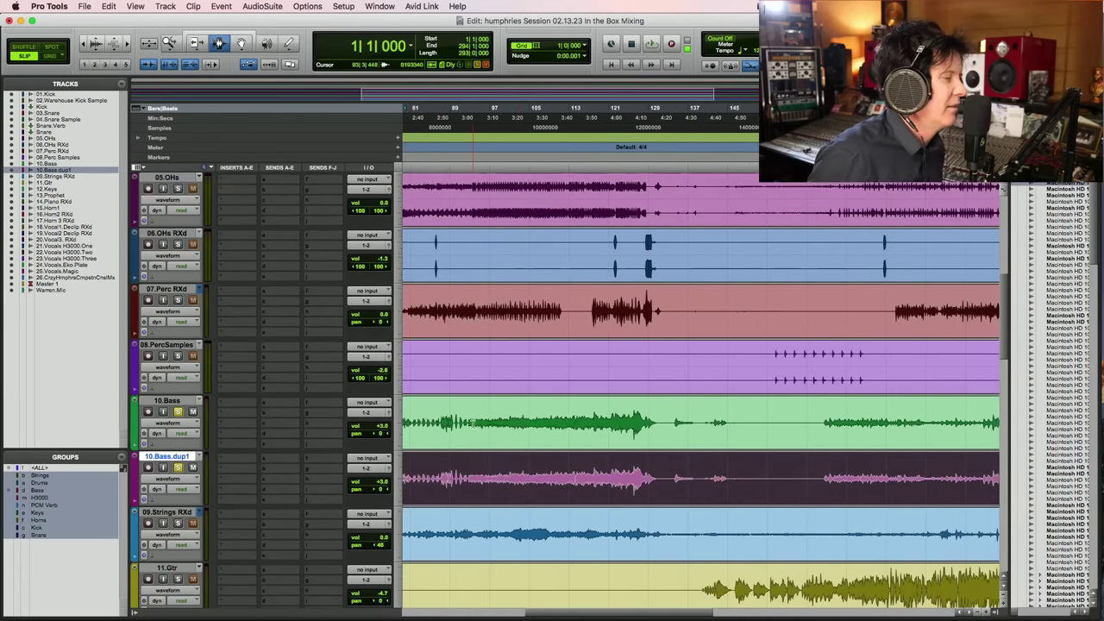
pyautogui.moveTo(469, 423); pyautogui.dragTo(638, 423)
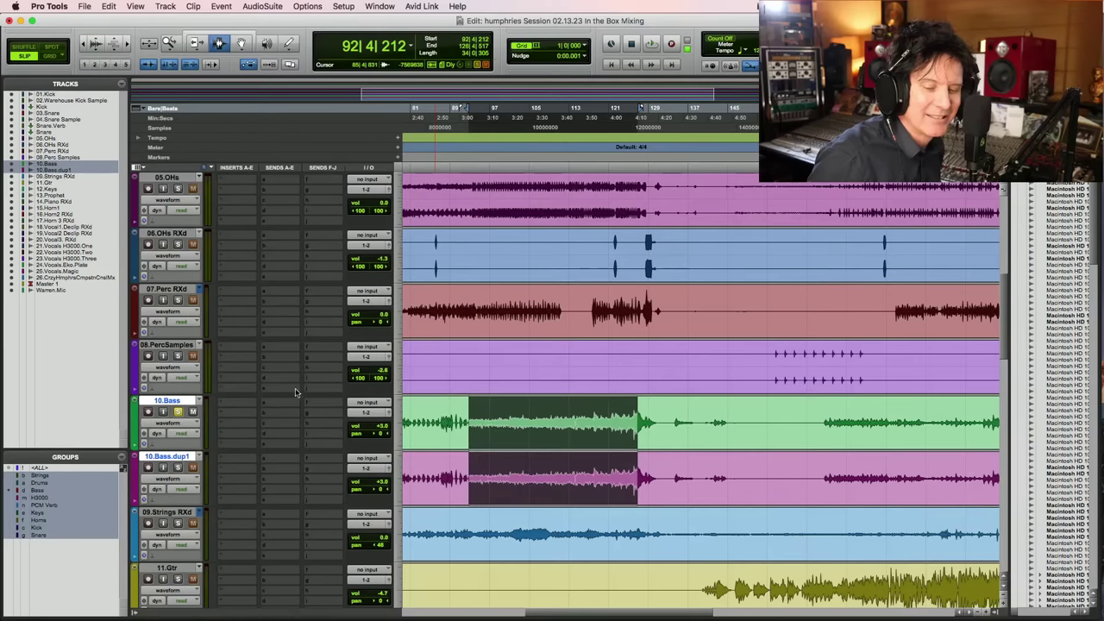
# Insert the REQ 2 (mono) equalizer in the first insert slot of the 10.Bass track
pyautogui.click(230, 407)
pyautogui.moveTo(259, 402)
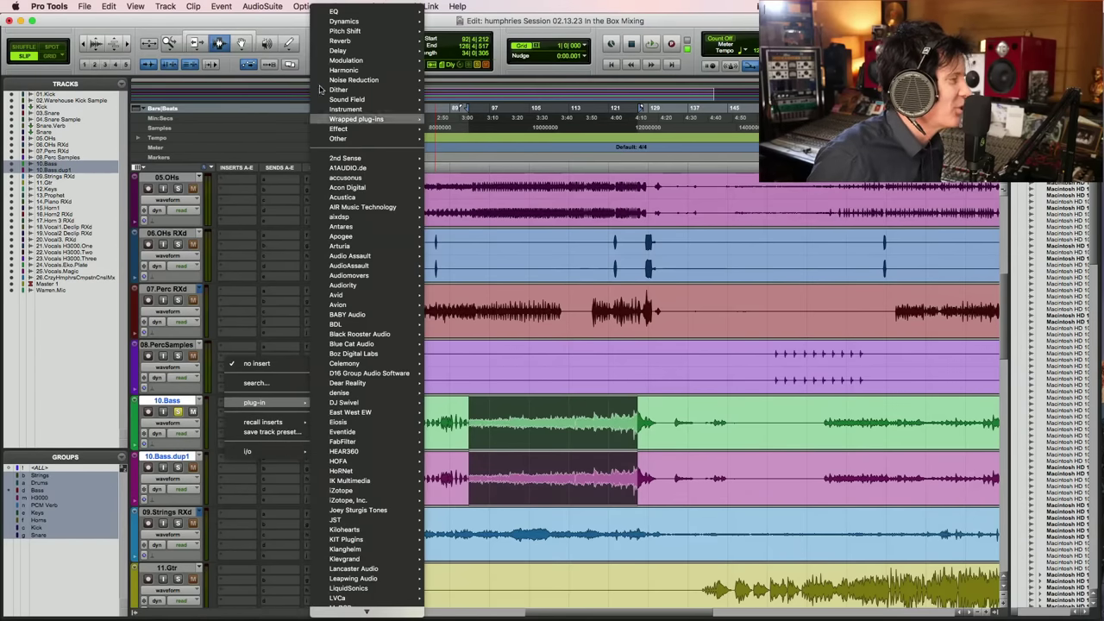
pyautogui.moveTo(345, 11)
pyautogui.scroll(-15, 498, 585)
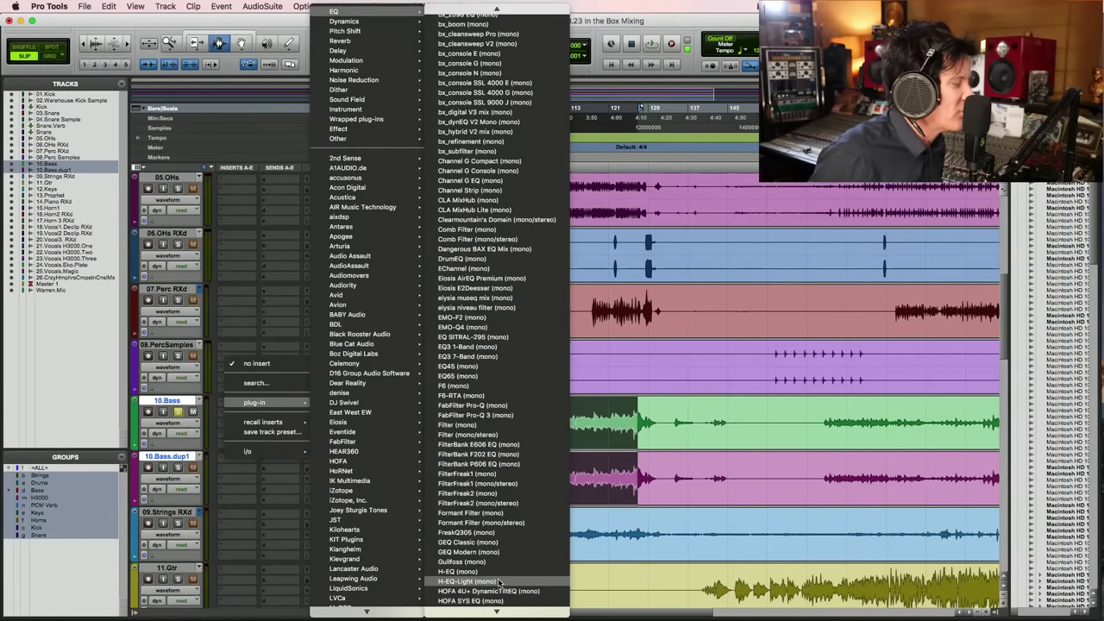
pyautogui.scroll(-20, 497, 585)
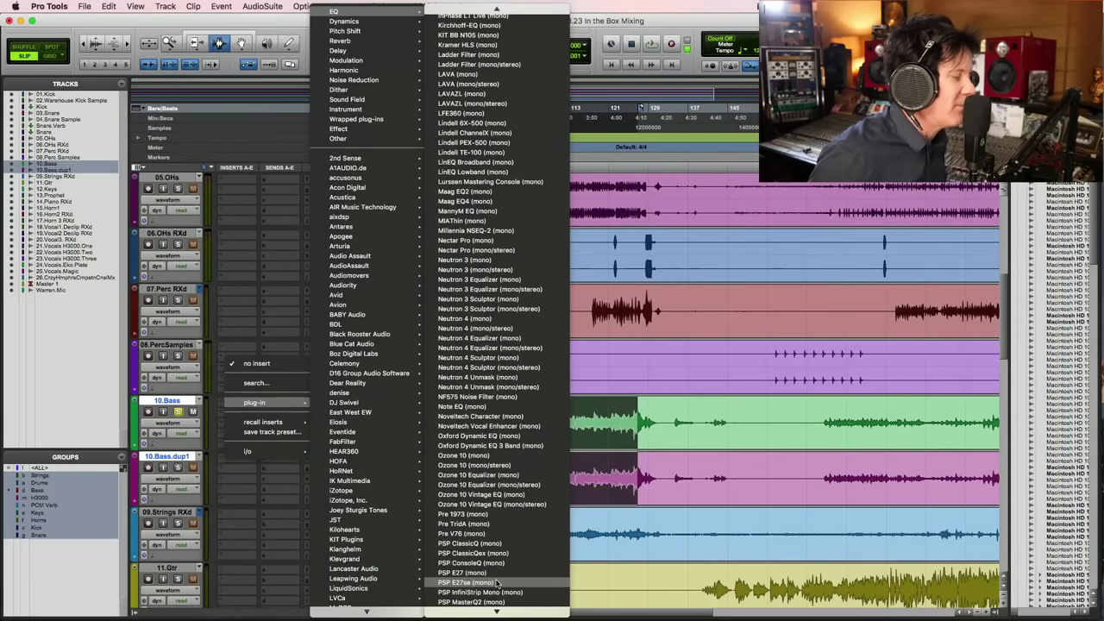
pyautogui.scroll(-10, 496, 585)
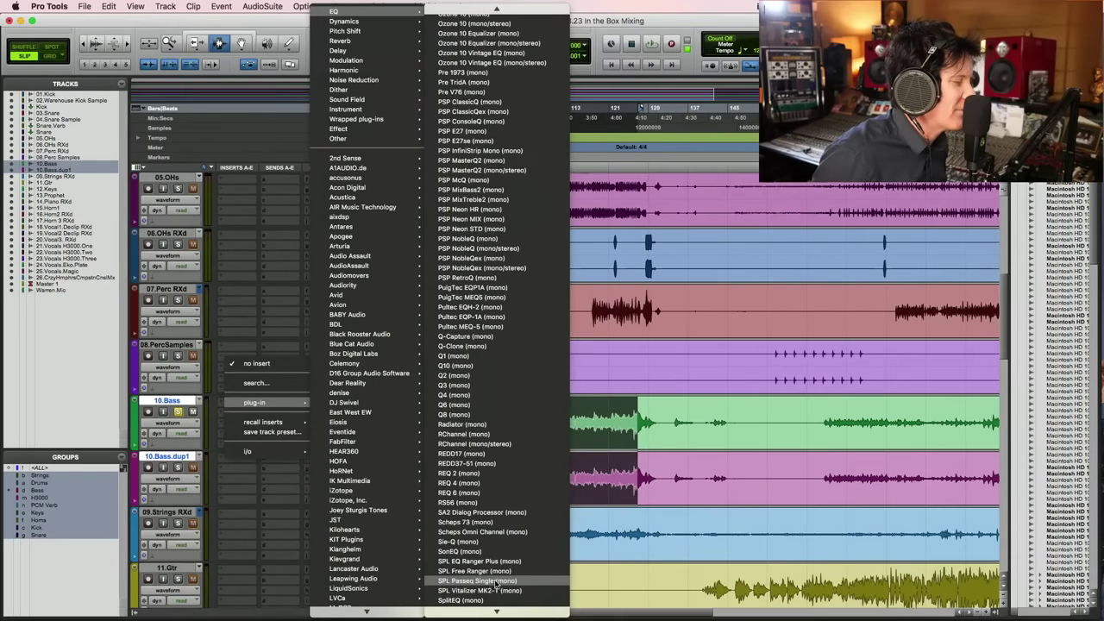
pyautogui.click(476, 474)
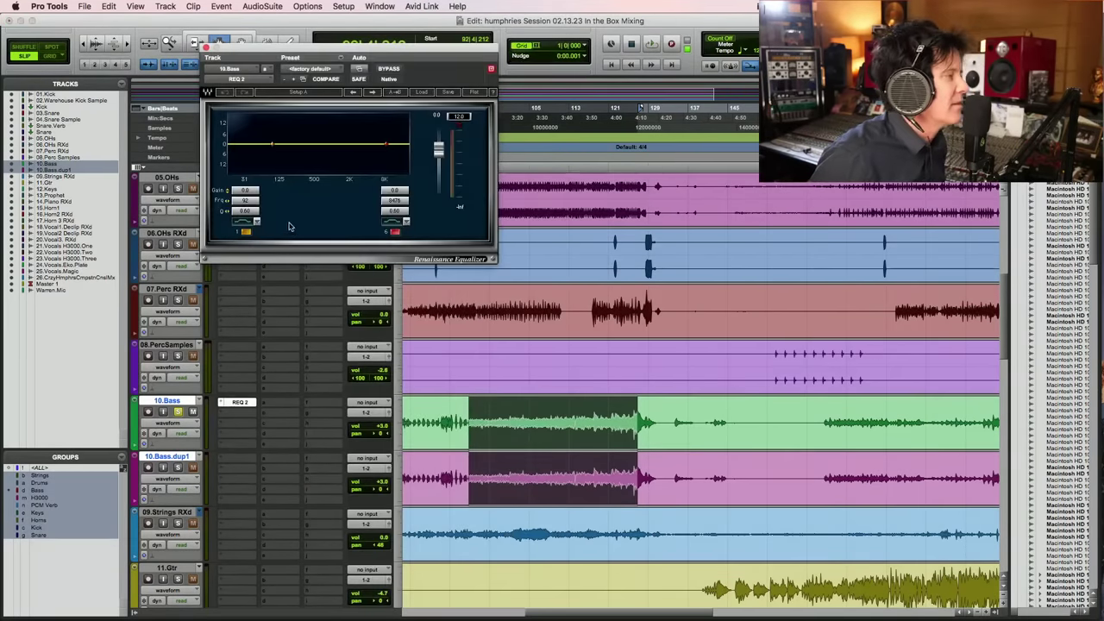
# During playback, set the 10.Bass REQ 2 to a high-pass at 40 Hz and a low-pass at 233 Hz with Q 0.79
pyautogui.click(393, 222)
pyautogui.moveTo(395, 206); pyautogui.dragTo(395, 250)
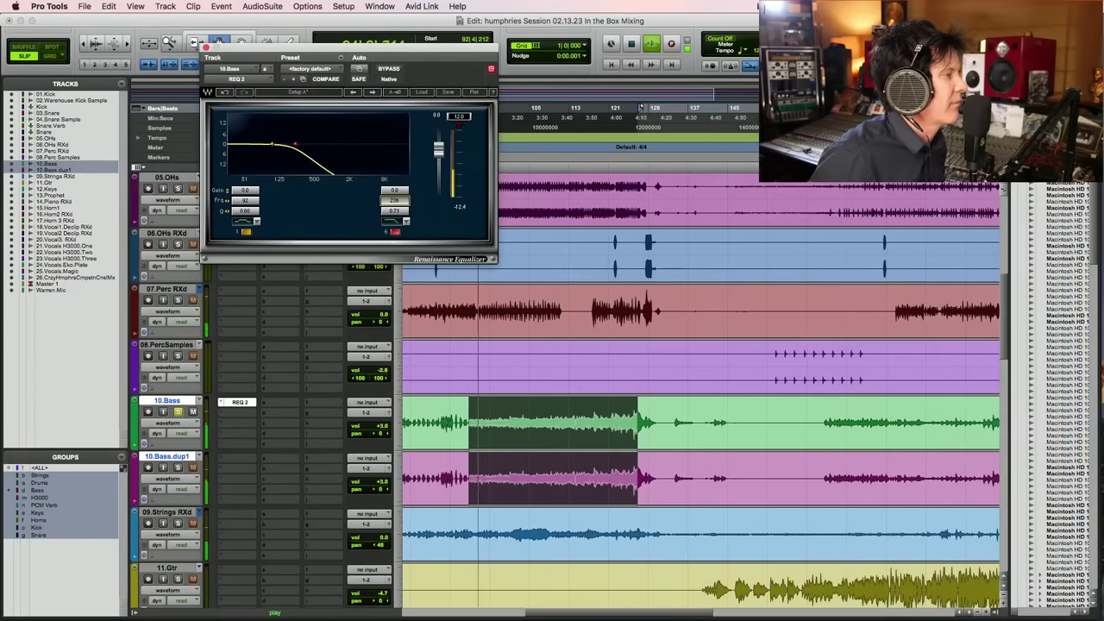
pyautogui.click(245, 221)
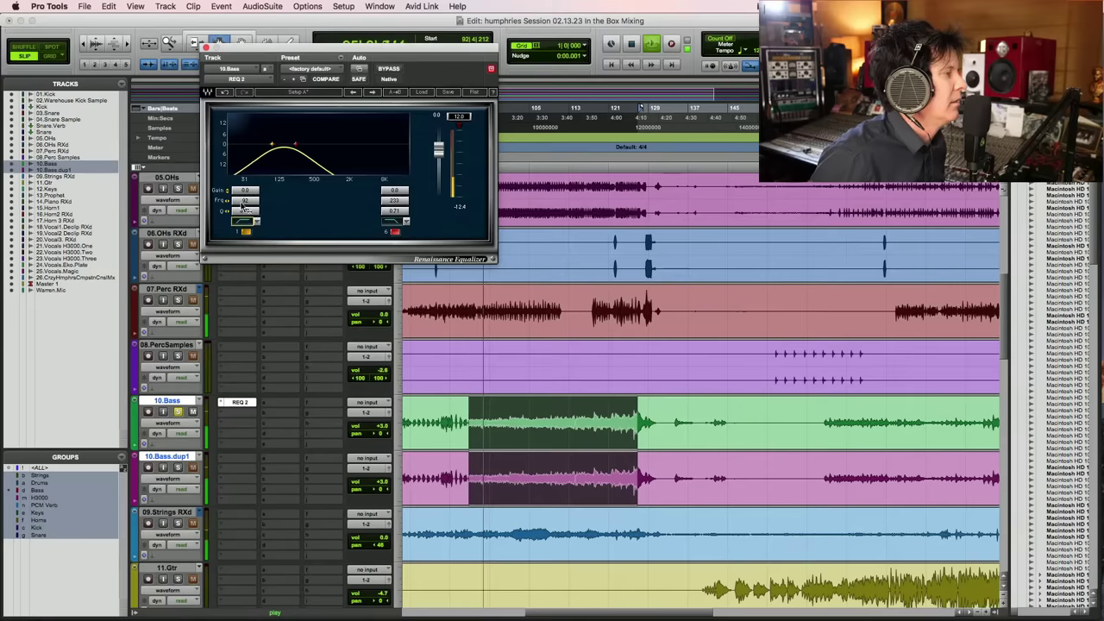
pyautogui.moveTo(245, 200)
pyautogui.mouseDown()
pyautogui.moveTo(246, 183)
pyautogui.moveTo(246, 203)
pyautogui.mouseUp()
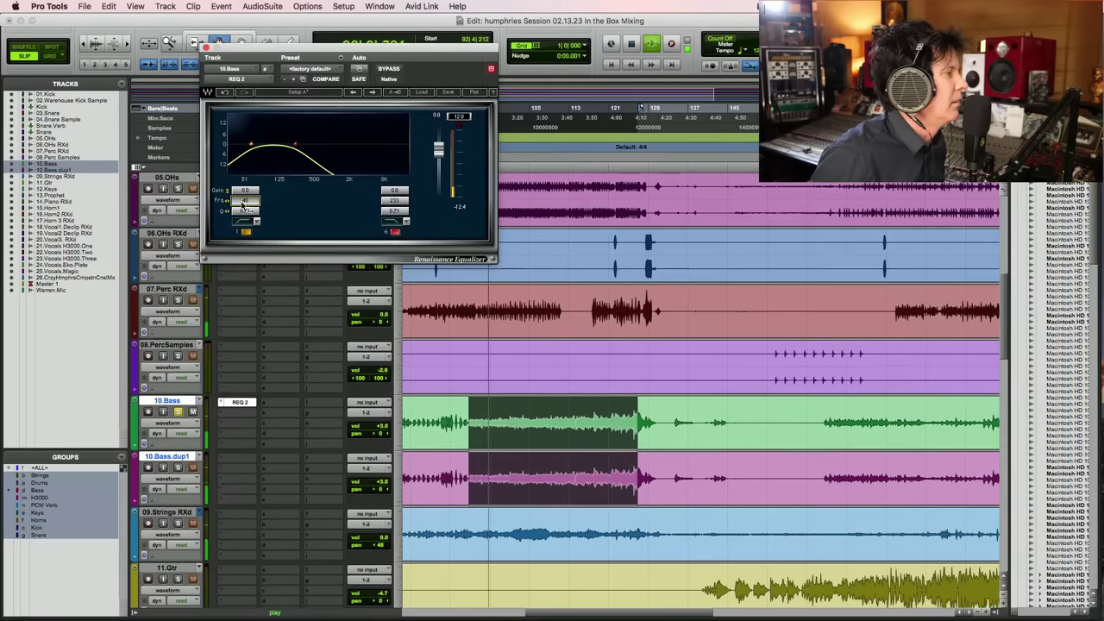
pyautogui.moveTo(395, 212); pyautogui.dragTo(399, 213)
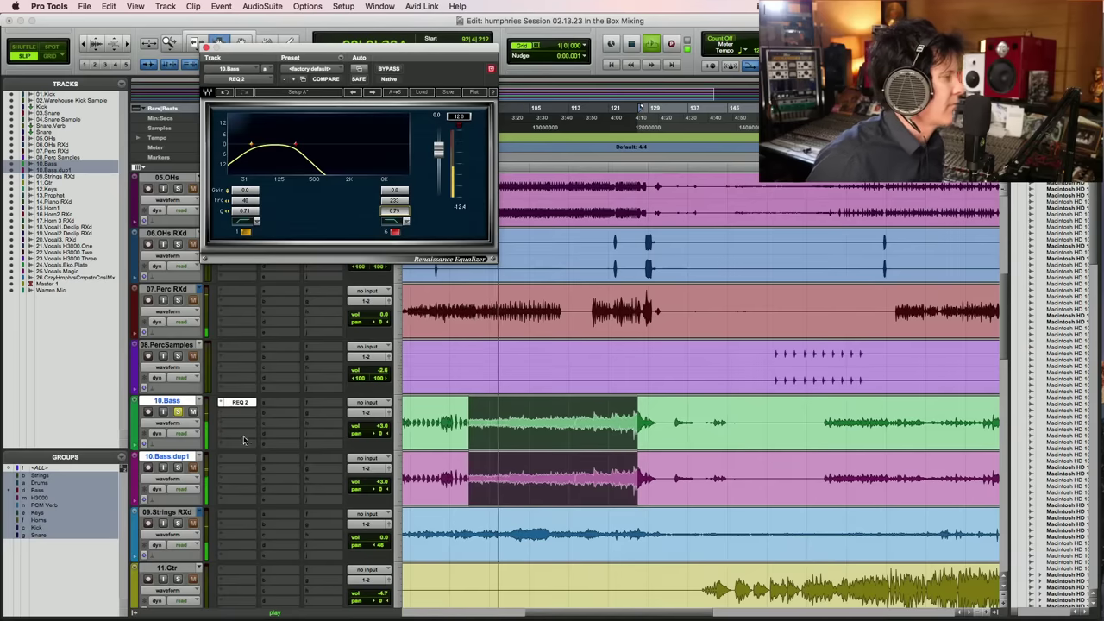
# Copy the REQ 2 to the second insert slot of 10.Bass and play the selection to hear the doubled filters
pyautogui.moveTo(240, 403); pyautogui.dragTo(245, 420)
pyautogui.press('space')
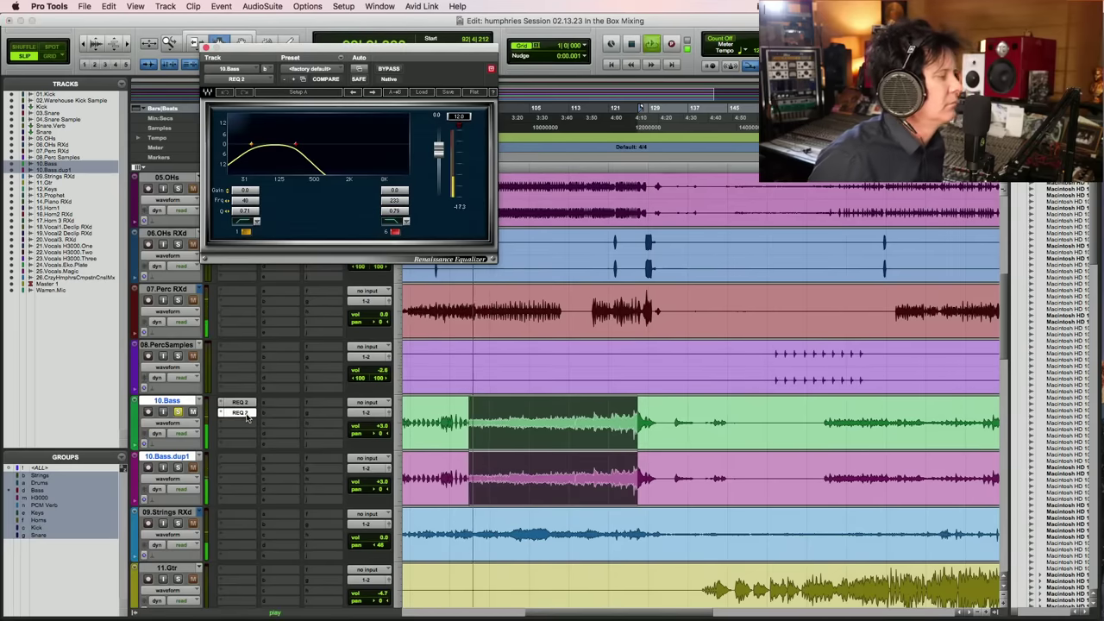
pyautogui.click(248, 414)
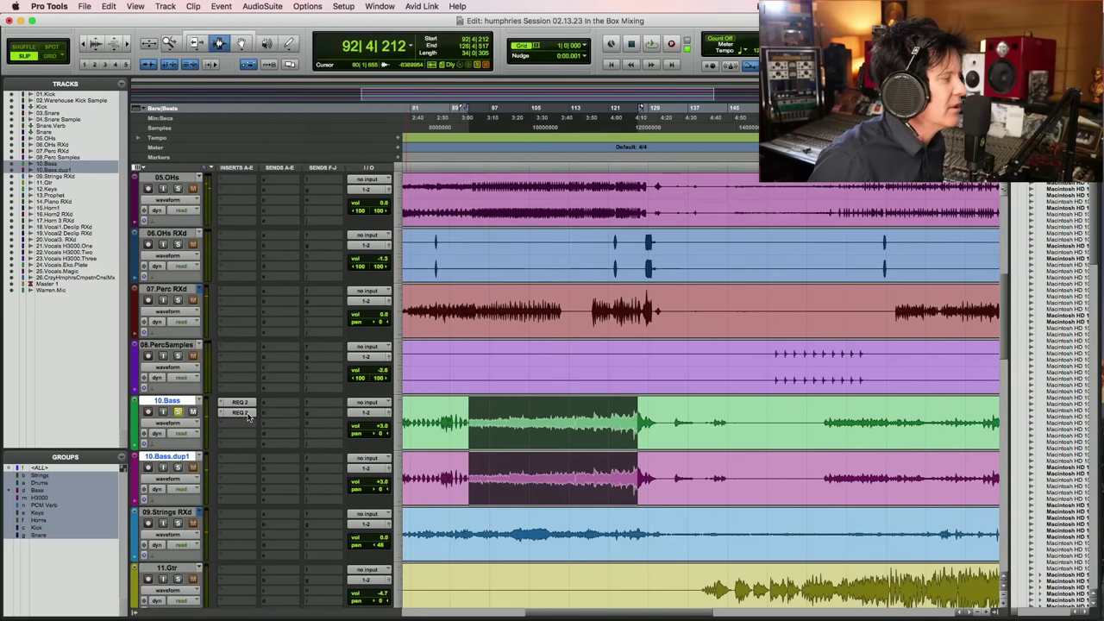
pyautogui.click(248, 414)
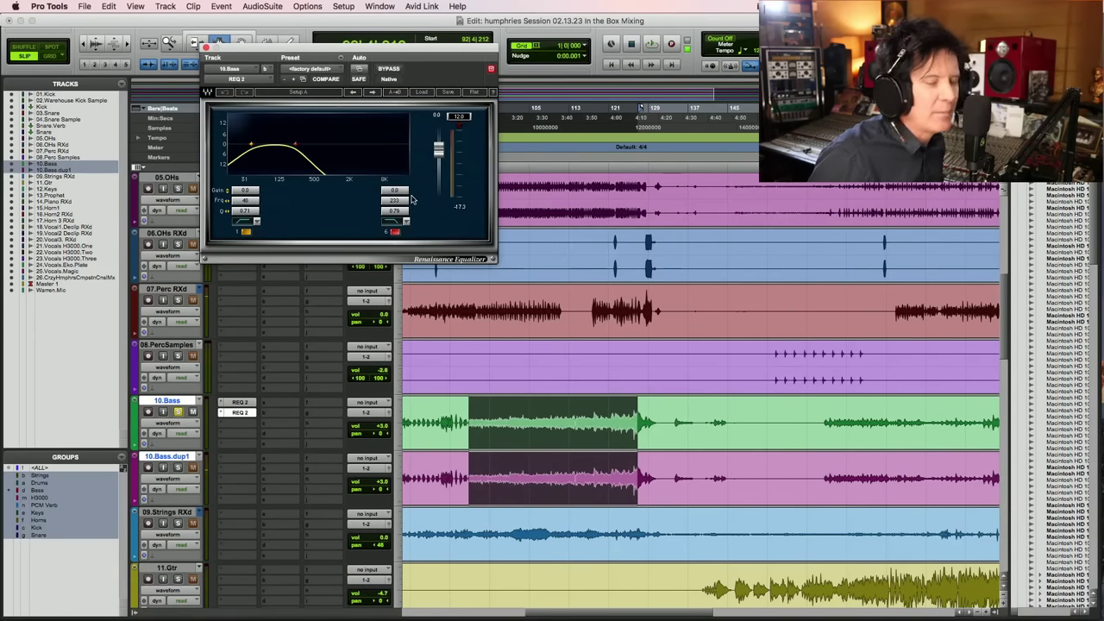
pyautogui.press('space')
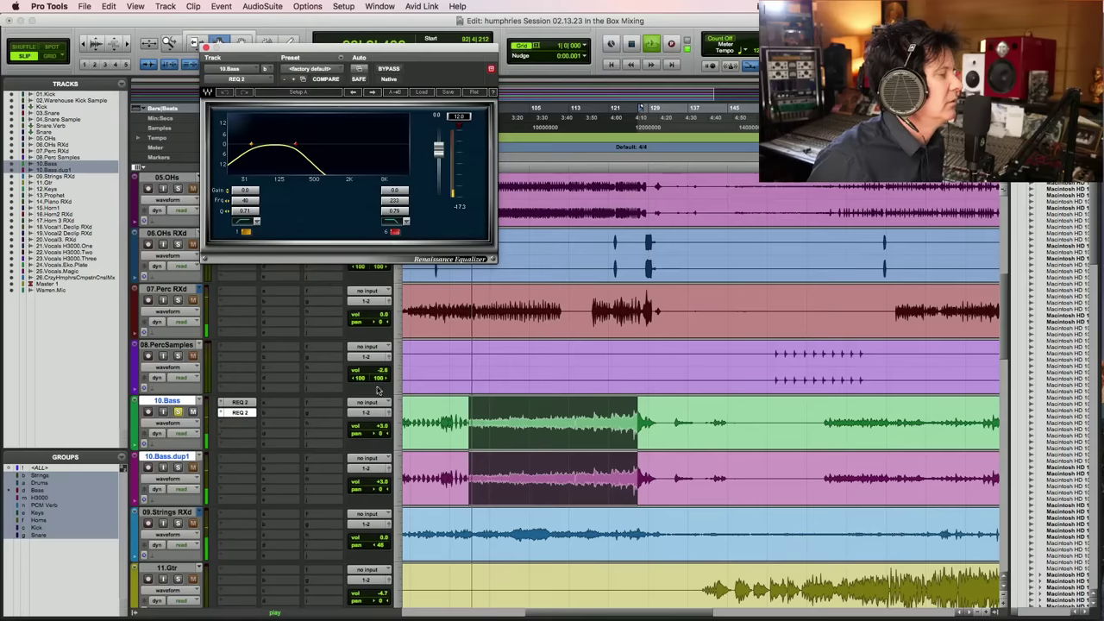
# Insert the RCompressor (mono) in the third insert slot of 10.Bass during playback
pyautogui.click(222, 425)
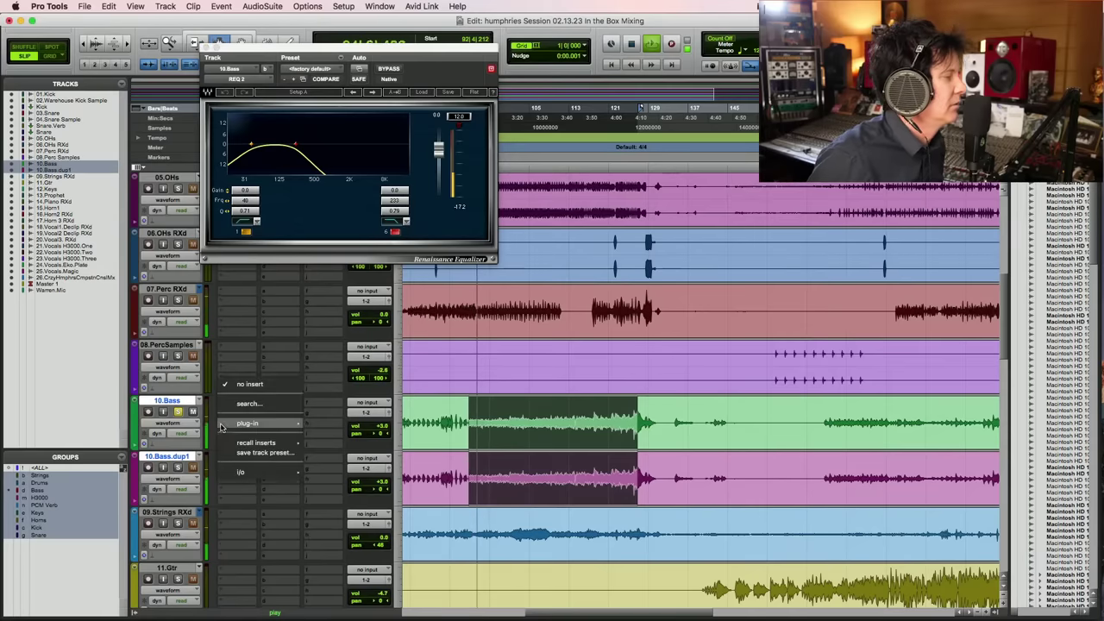
pyautogui.moveTo(259, 423)
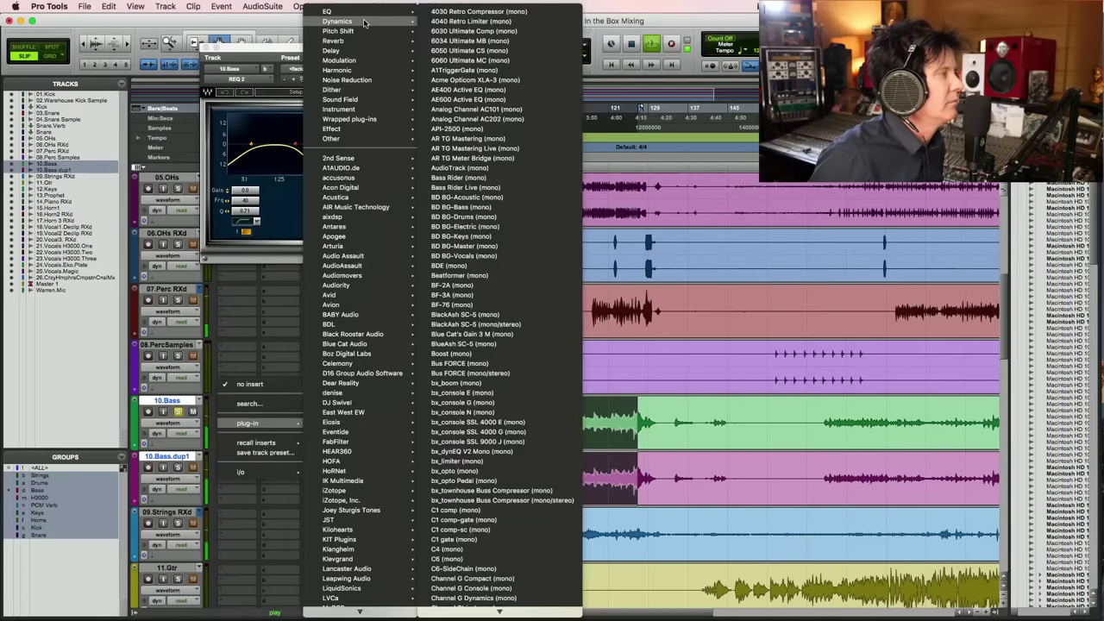
pyautogui.scroll(-10, 496, 492)
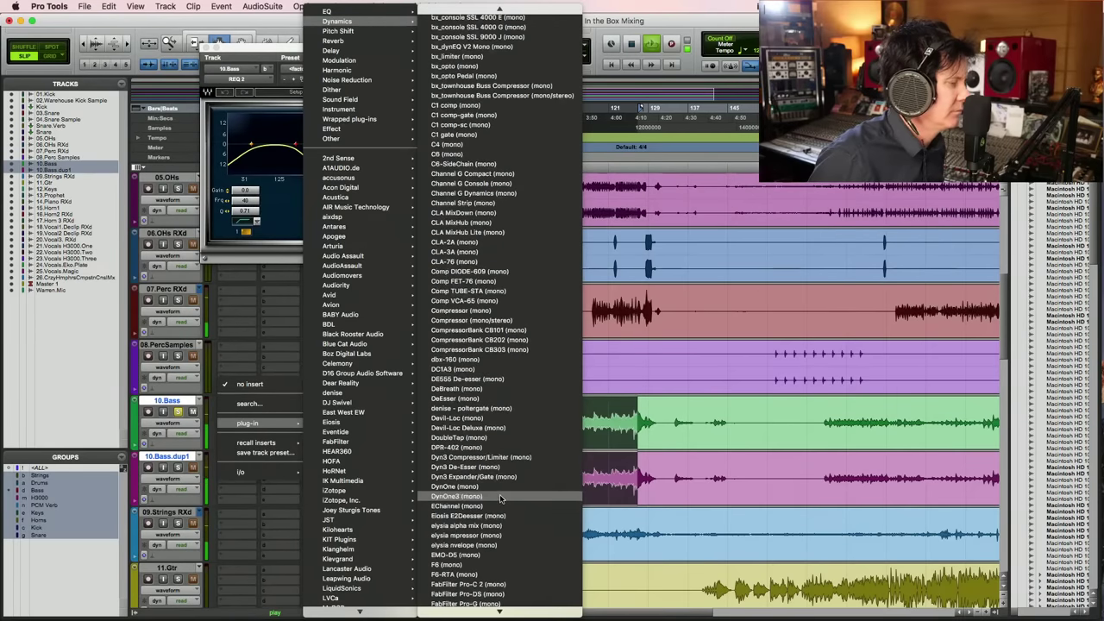
pyautogui.scroll(-12, 500, 499)
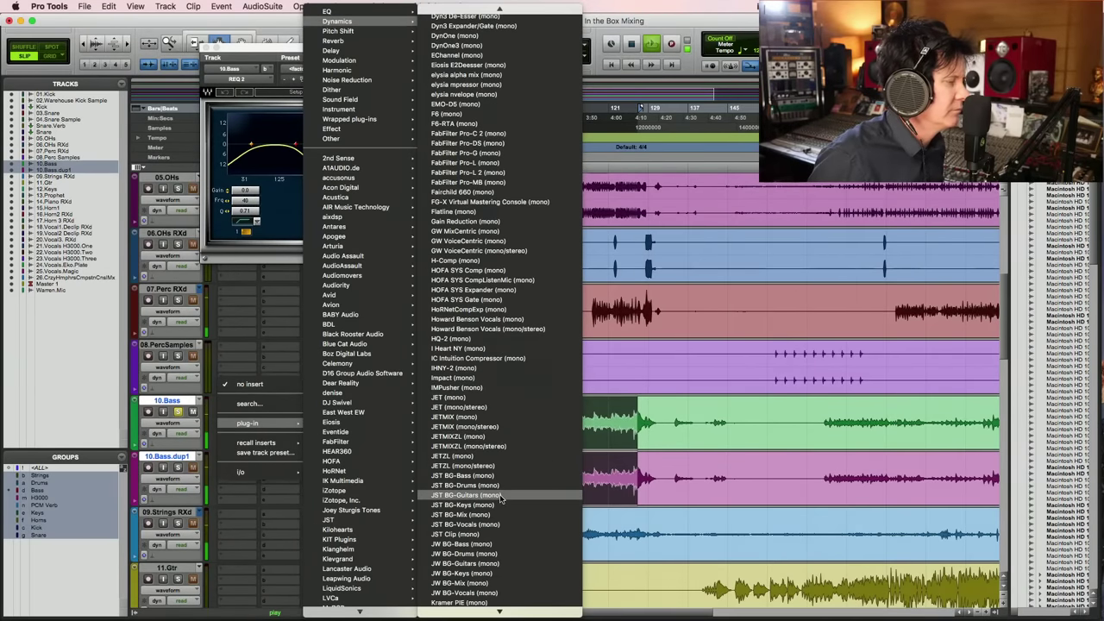
pyautogui.scroll(-20, 500, 498)
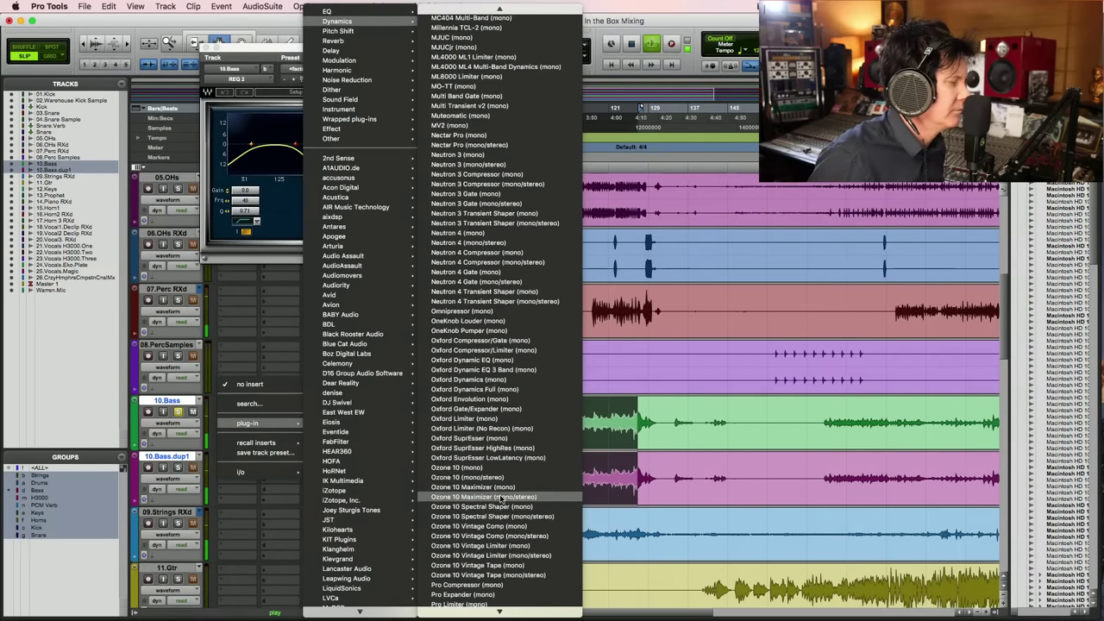
pyautogui.scroll(-12, 500, 498)
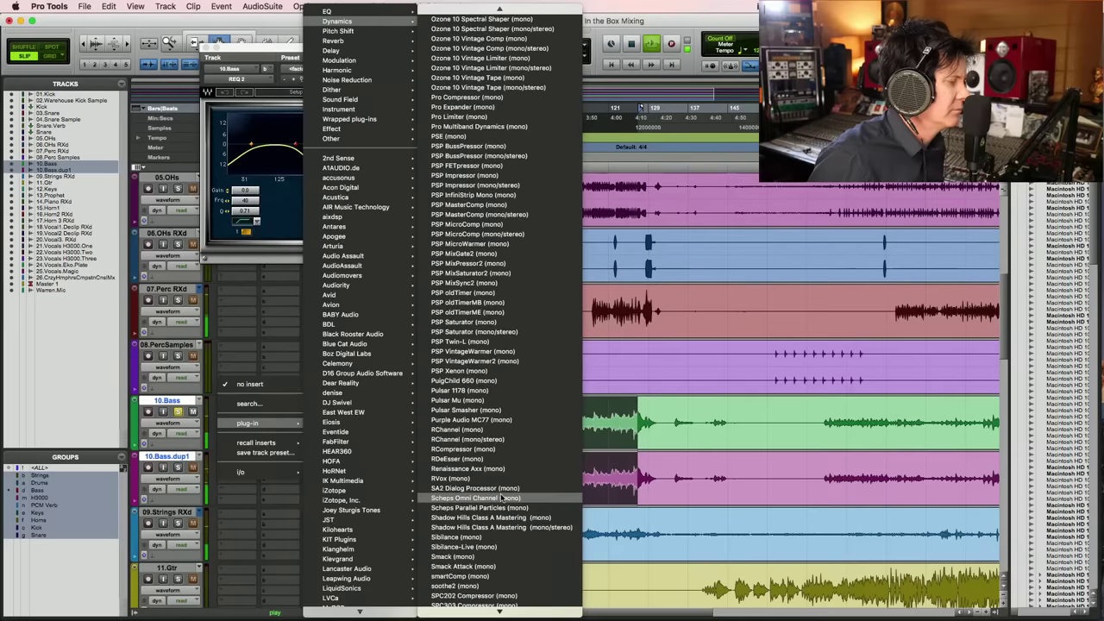
pyautogui.click(505, 450)
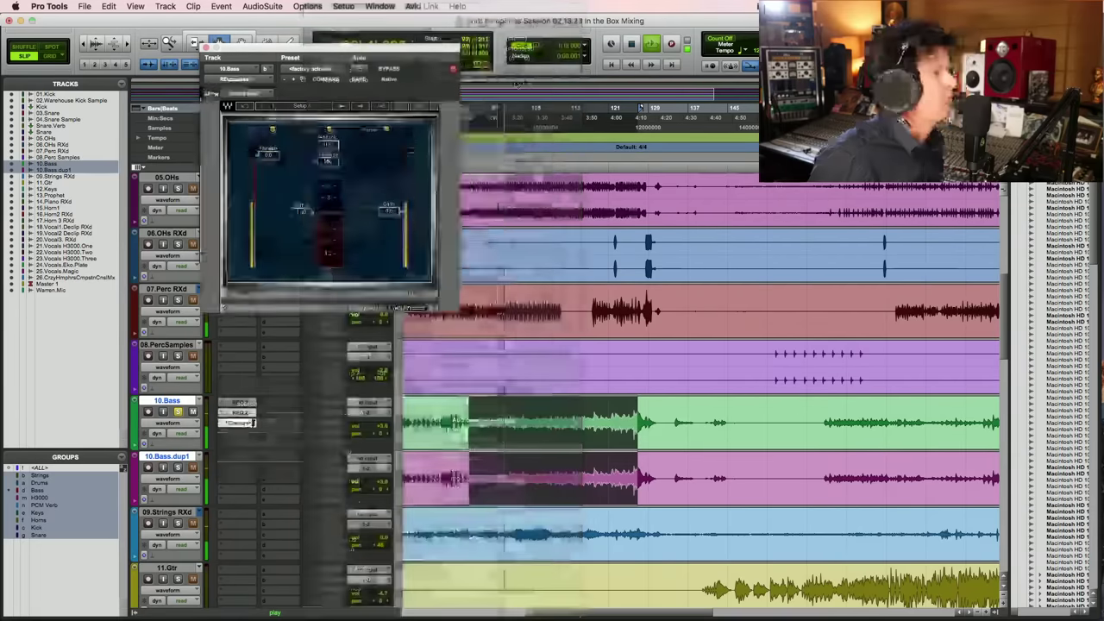
# Set the 10.Bass RCompressor's threshold to about -15.8, ratio to 3.91 and gain to 4.4
pyautogui.moveTo(269, 156); pyautogui.dragTo(301, 229)
pyautogui.moveTo(389, 211); pyautogui.dragTo(389, 201)
pyautogui.moveTo(326, 228); pyautogui.dragTo(326, 236)
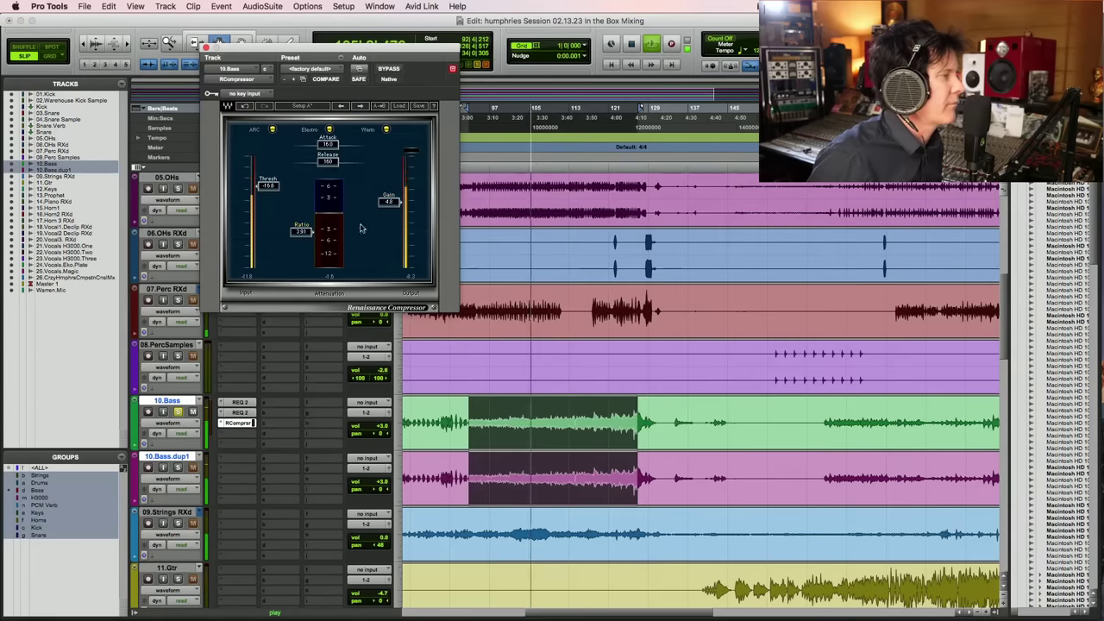
# Solo 10.Bass.dup1 and copy the first REQ 2 from 10.Bass to its first insert slot
pyautogui.click(178, 468)
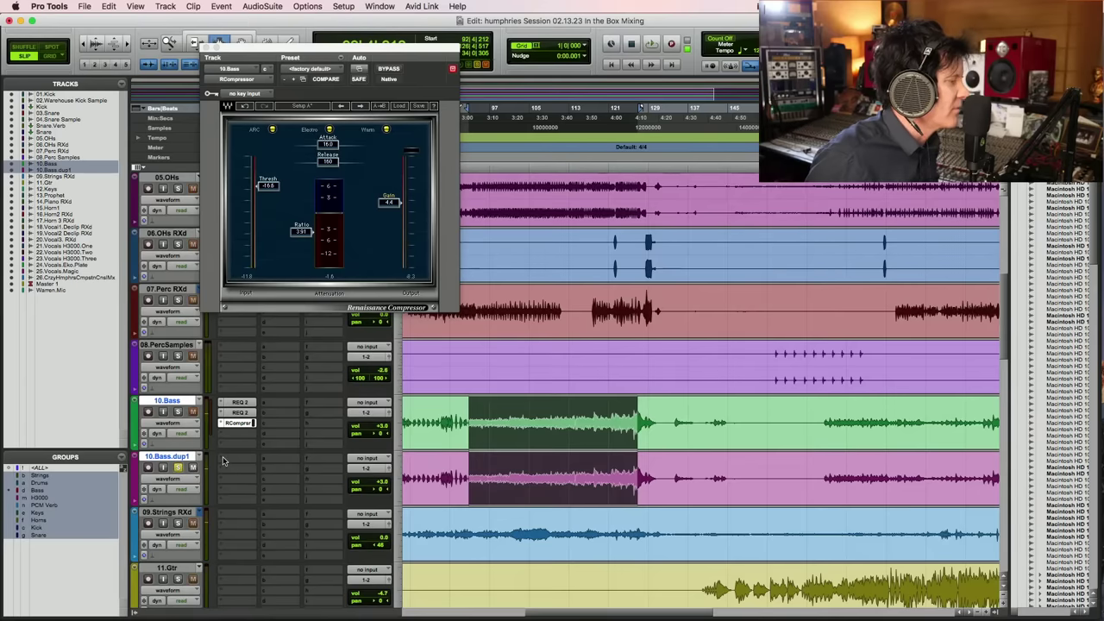
pyautogui.click(226, 458)
pyautogui.click(241, 405)
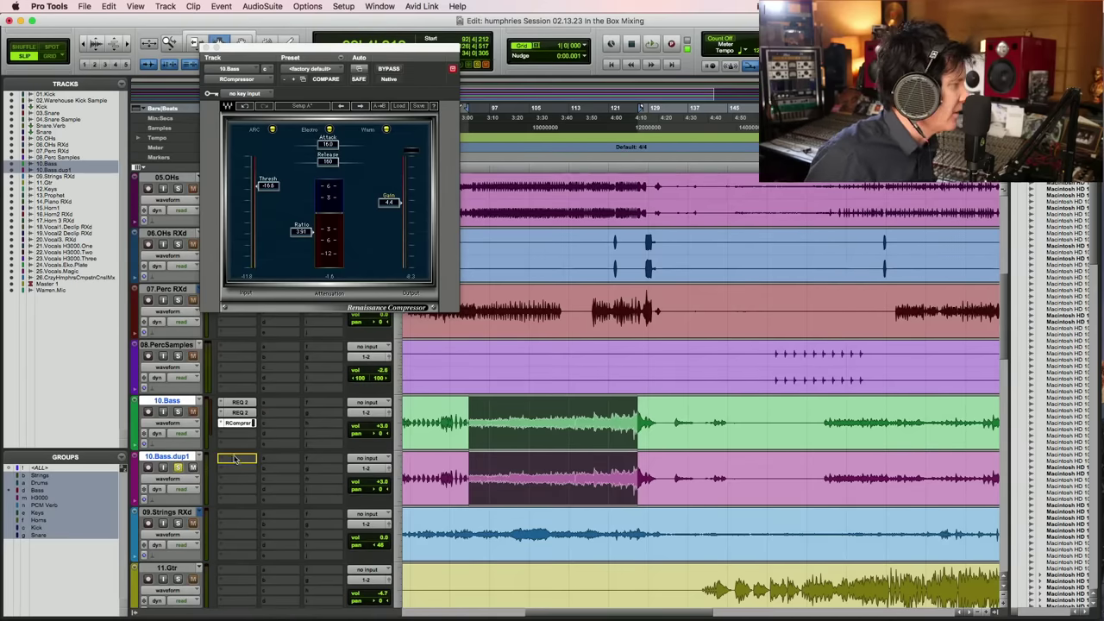
pyautogui.moveTo(235, 459); pyautogui.dragTo(235, 459)
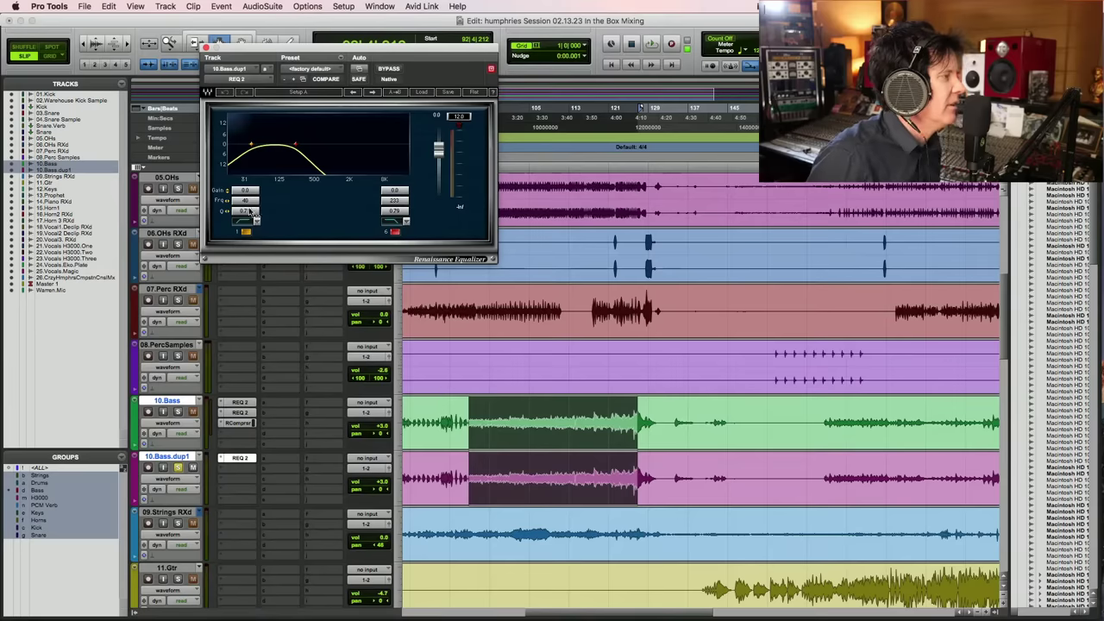
# Set both bands of the 10.Bass.dup1 REQ 2 to high-pass filters at 233 Hz and start playback
pyautogui.moveTo(250, 211); pyautogui.dragTo(280, 210)
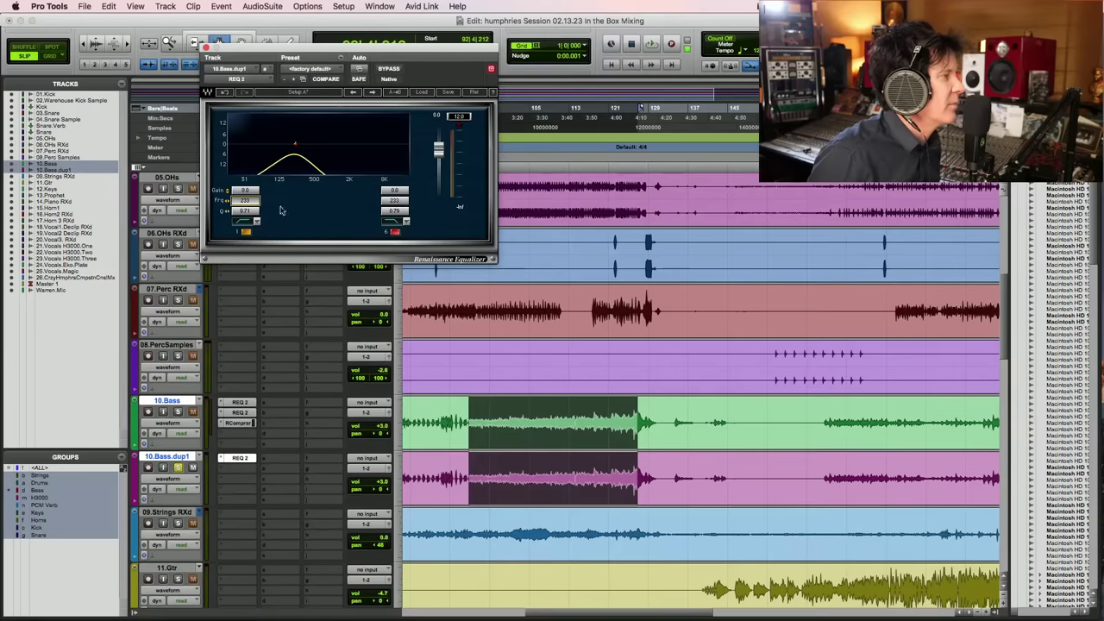
pyautogui.click(404, 221)
pyautogui.press('space')
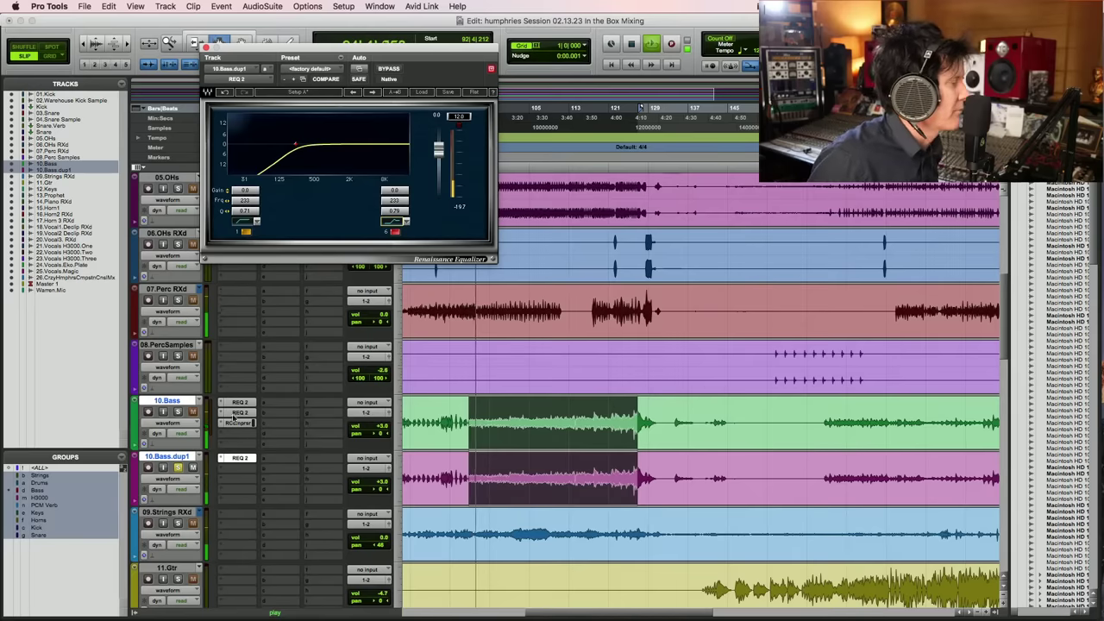
# Copy the RCompressor to the second insert slot of 10.Bass.dup1, with its threshold at -25.1 and gain at 8.9
pyautogui.moveTo(231, 427); pyautogui.dragTo(245, 470)
pyautogui.click(242, 468)
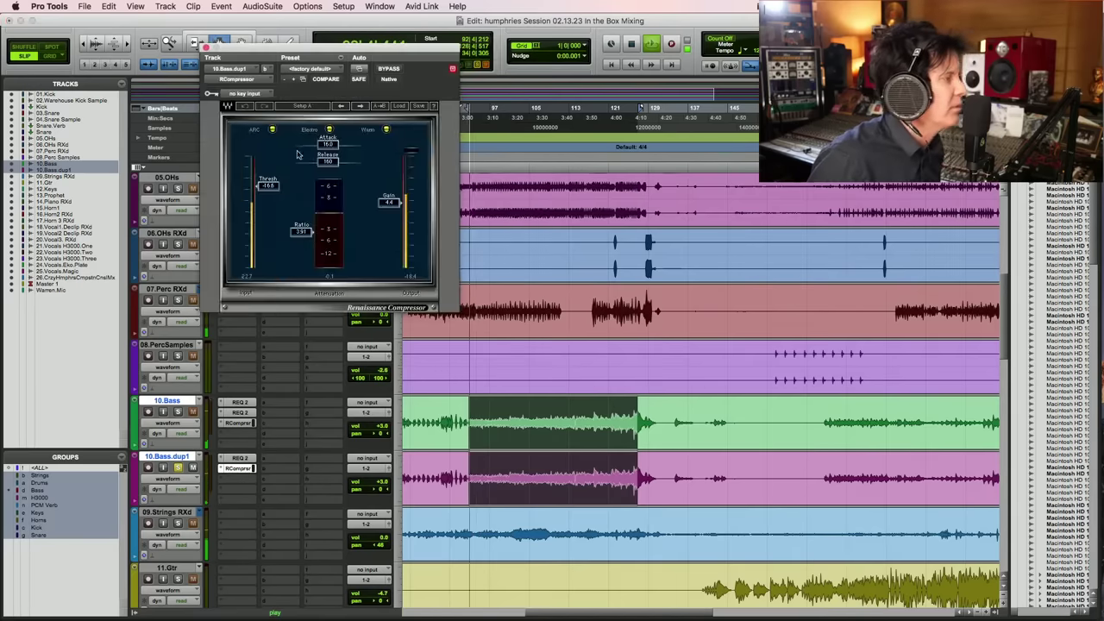
pyautogui.moveTo(267, 195); pyautogui.dragTo(268, 211)
pyautogui.moveTo(389, 200); pyautogui.dragTo(390, 194)
# Add 10.Bass to the solo, set the 10.Bass.dup1 compressor's gain to 7.0 and save the session
pyautogui.click(178, 411)
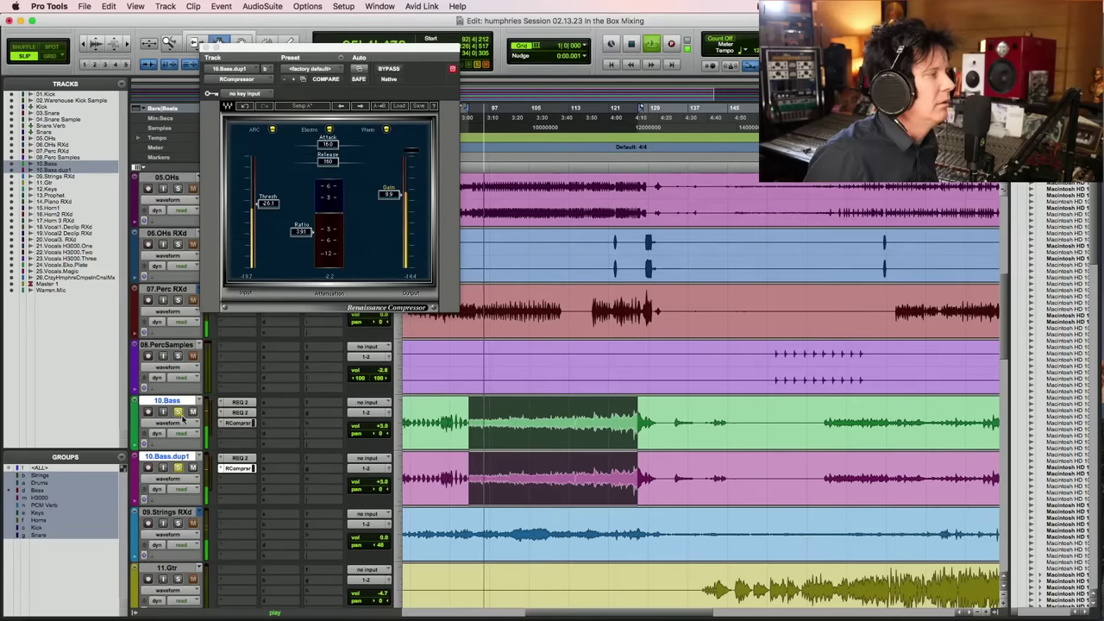
pyautogui.moveTo(393, 207); pyautogui.dragTo(392, 205)
pyautogui.press('super+s')
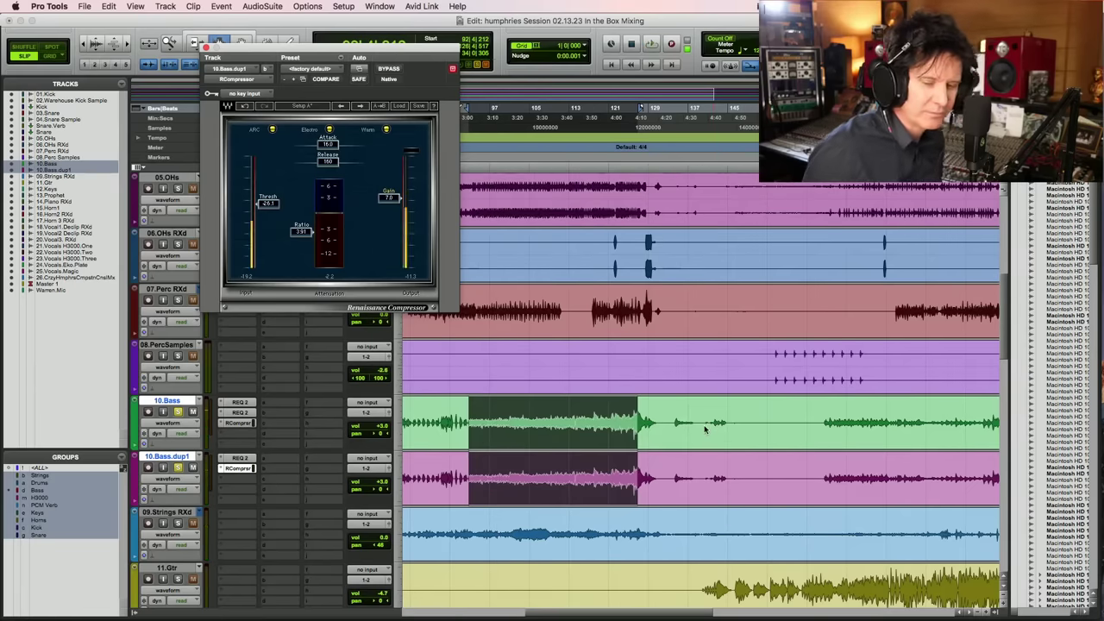
# Unsolo both bass tracks and set the 10.Bass compressor's gain to 6.1 while playing the full mix
pyautogui.press('space')
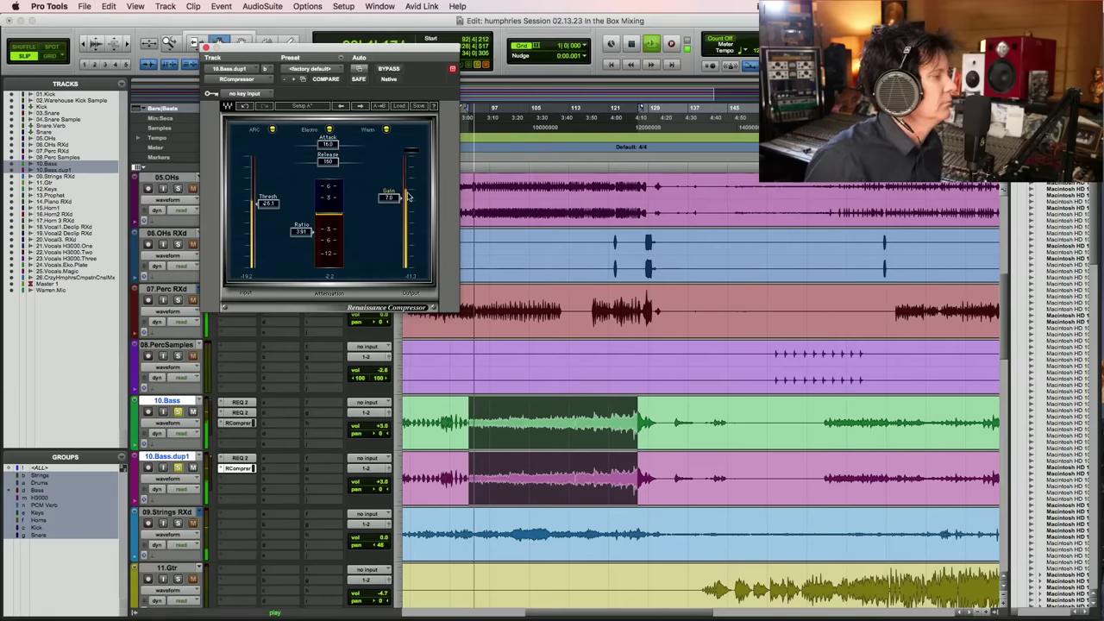
pyautogui.click(178, 413)
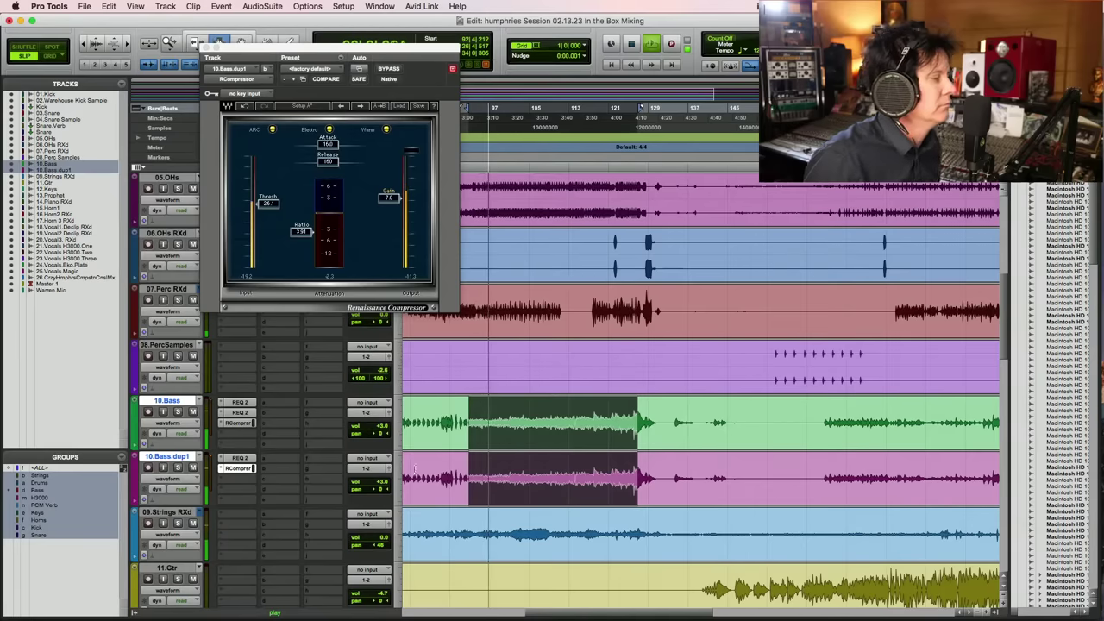
pyautogui.click(241, 424)
pyautogui.moveTo(390, 202); pyautogui.dragTo(390, 198)
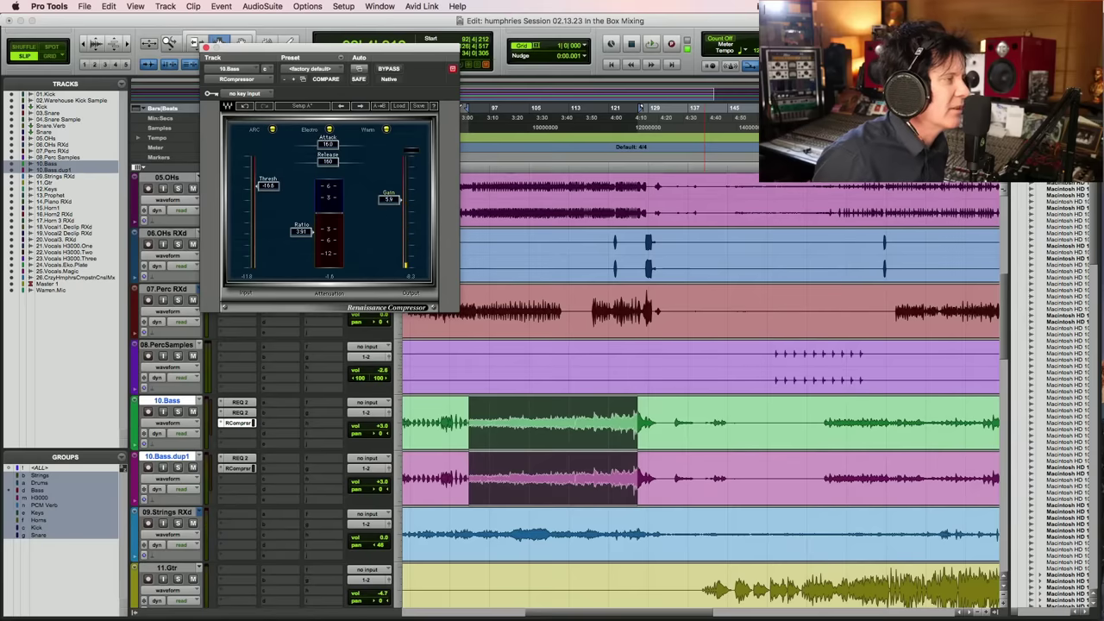
pyautogui.press('space')
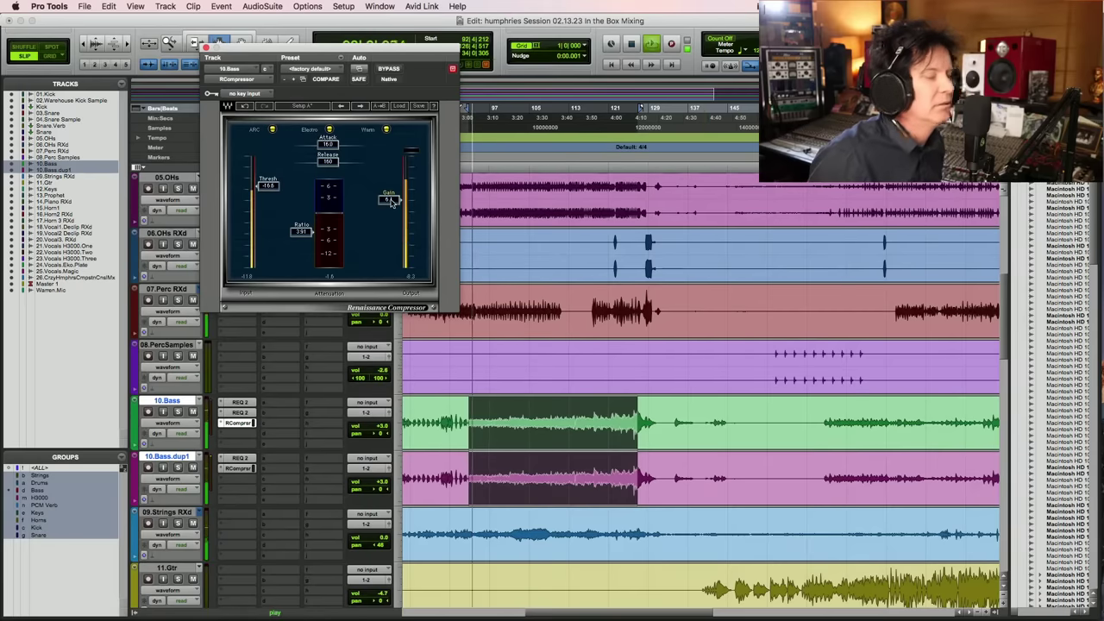
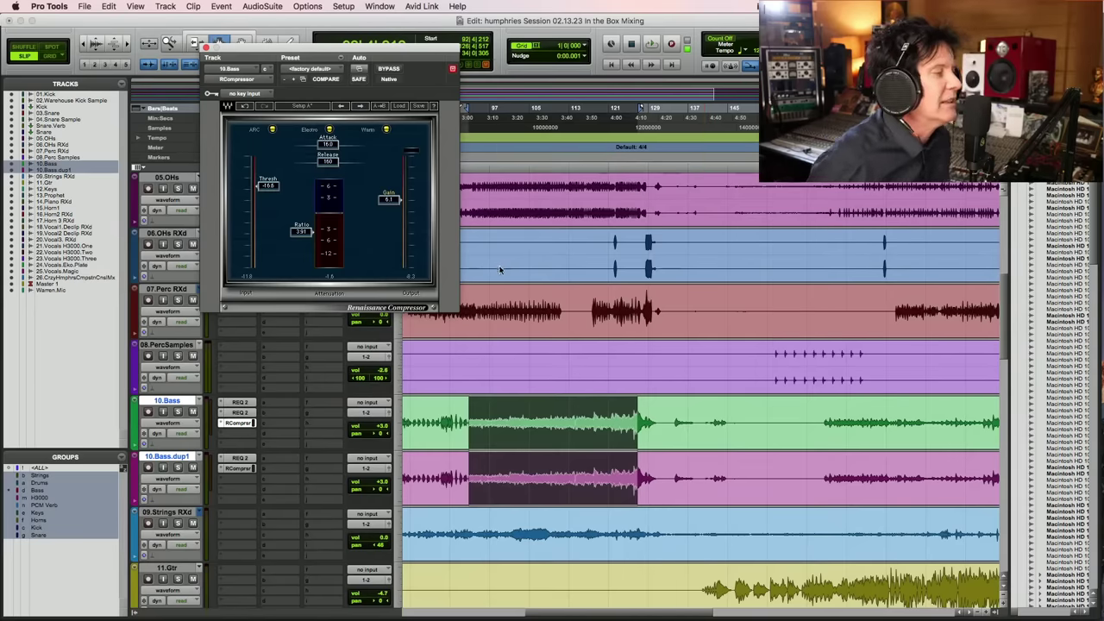
pyautogui.press('space')
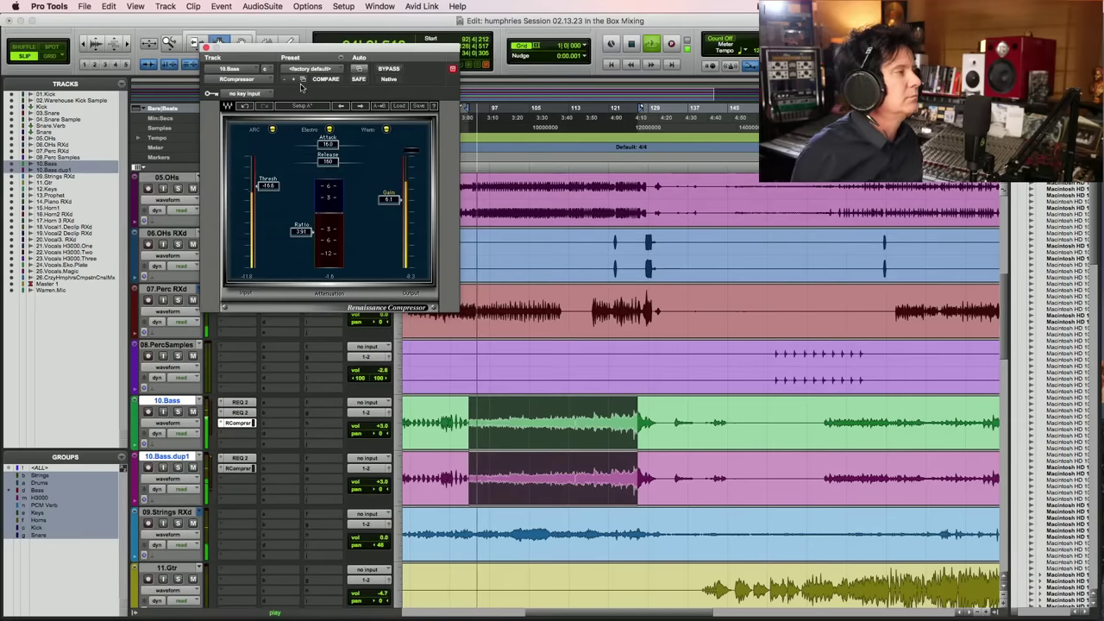
# Separate the Horn 3 RXd passage around bars 88 to 95 into its own clip and set its clip gain to +8.6 dB
pyautogui.click(205, 45)
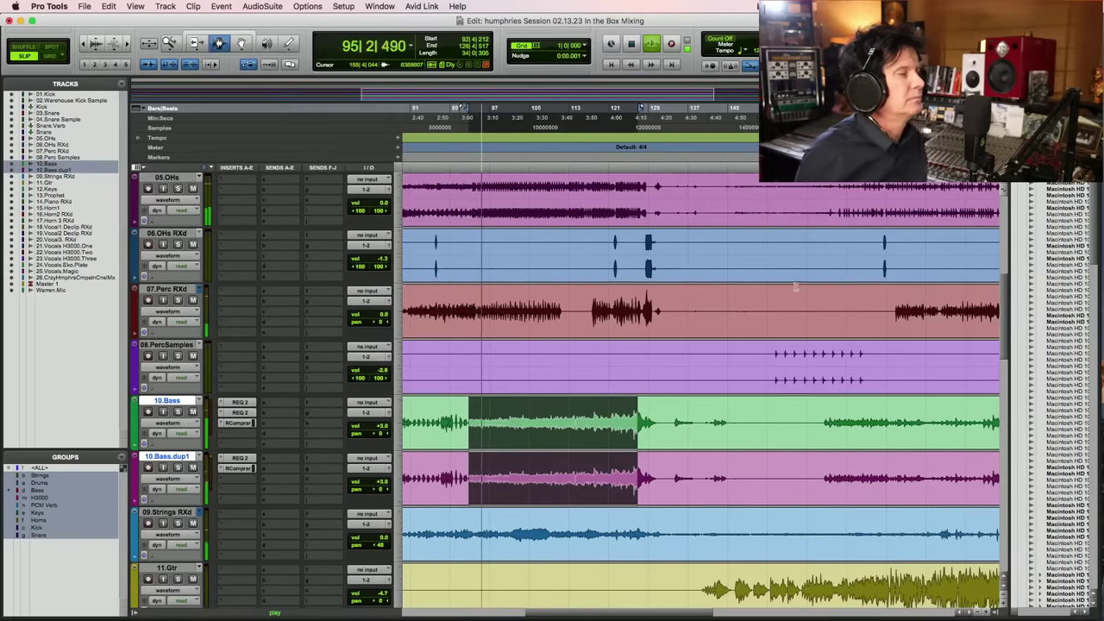
pyautogui.scroll(-3, 794, 284)
pyautogui.scroll(-10, 794, 284)
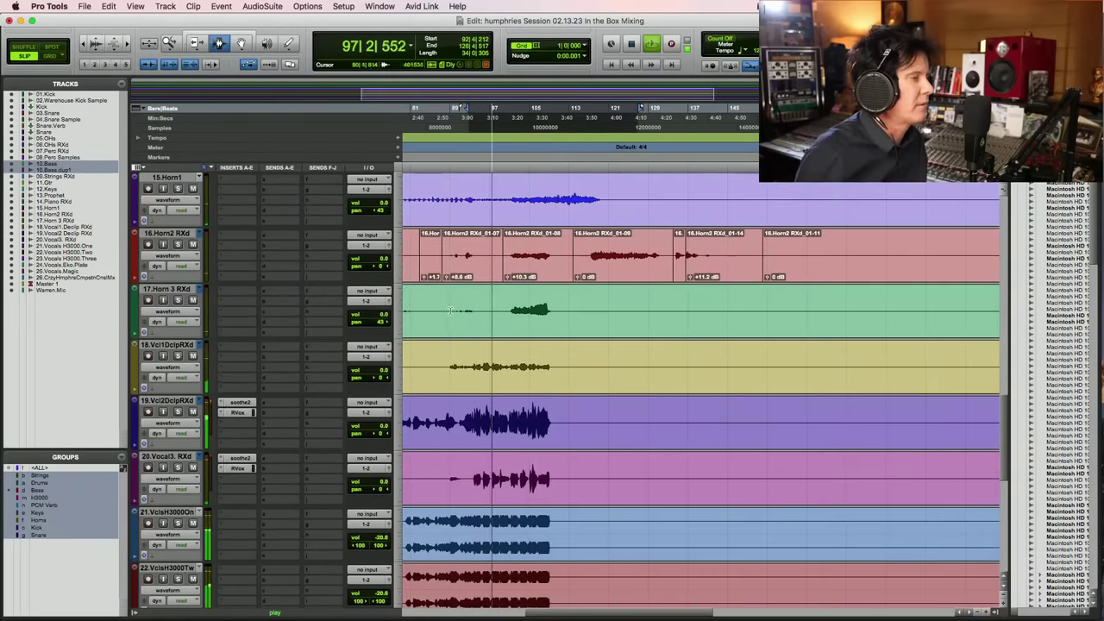
pyautogui.moveTo(449, 199); pyautogui.dragTo(472, 312)
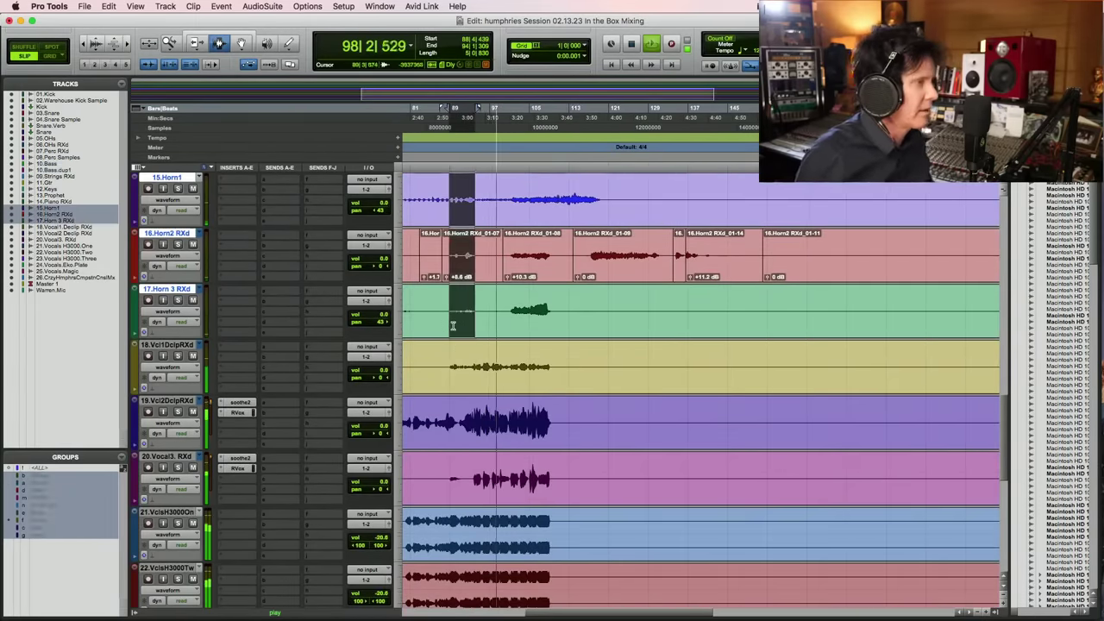
pyautogui.click(453, 326)
pyautogui.moveTo(451, 325); pyautogui.dragTo(488, 323)
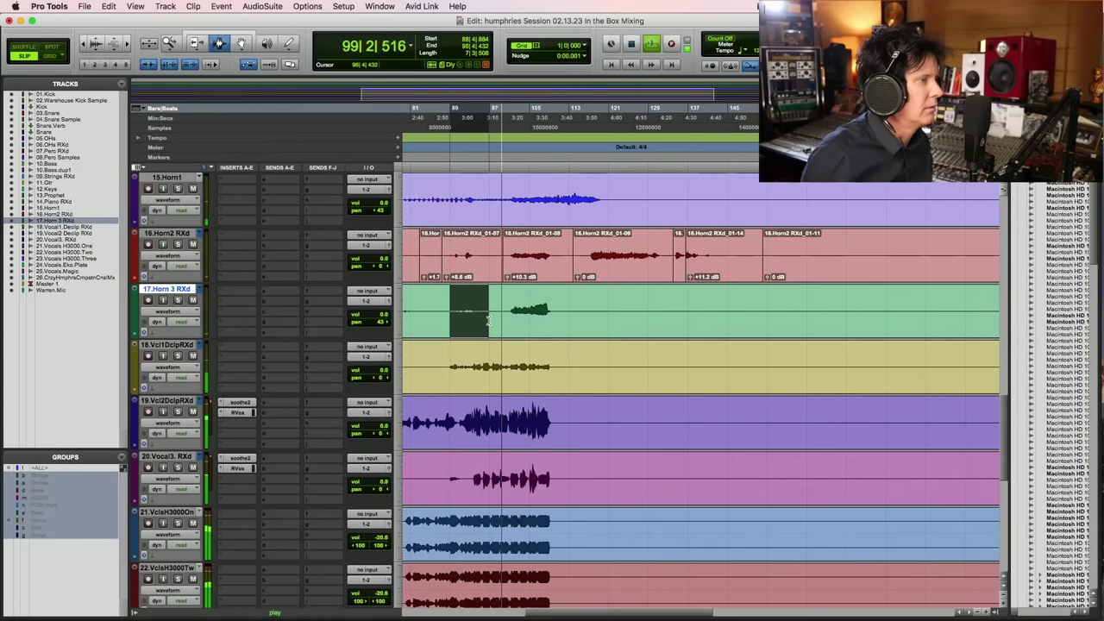
pyautogui.press('super+e')
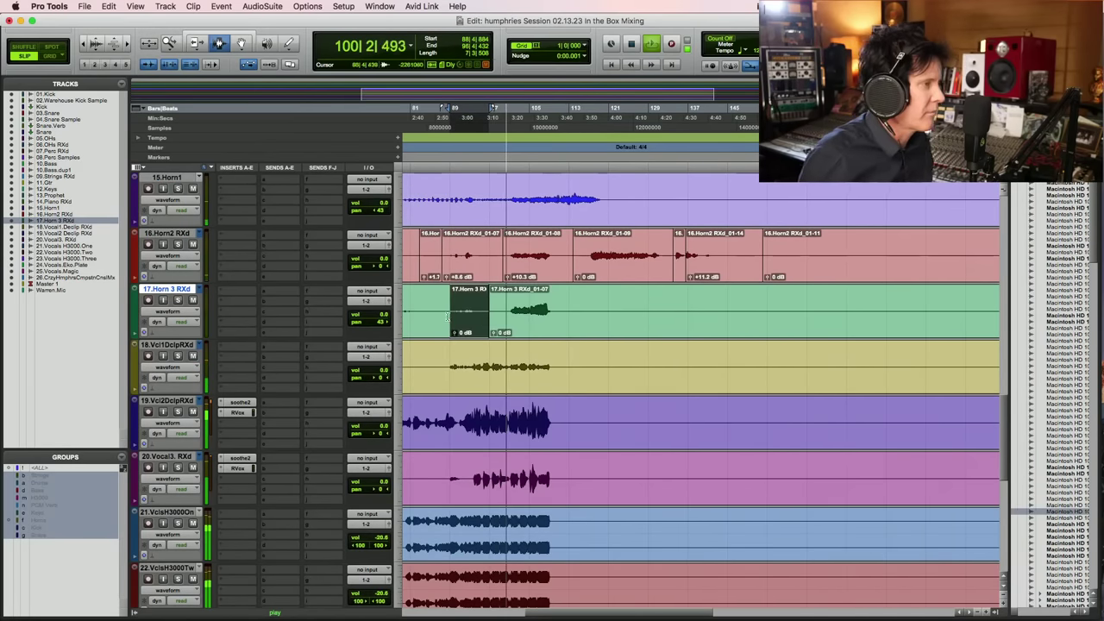
pyautogui.moveTo(454, 333); pyautogui.dragTo(451, 330)
pyautogui.scroll(5, 607, 283)
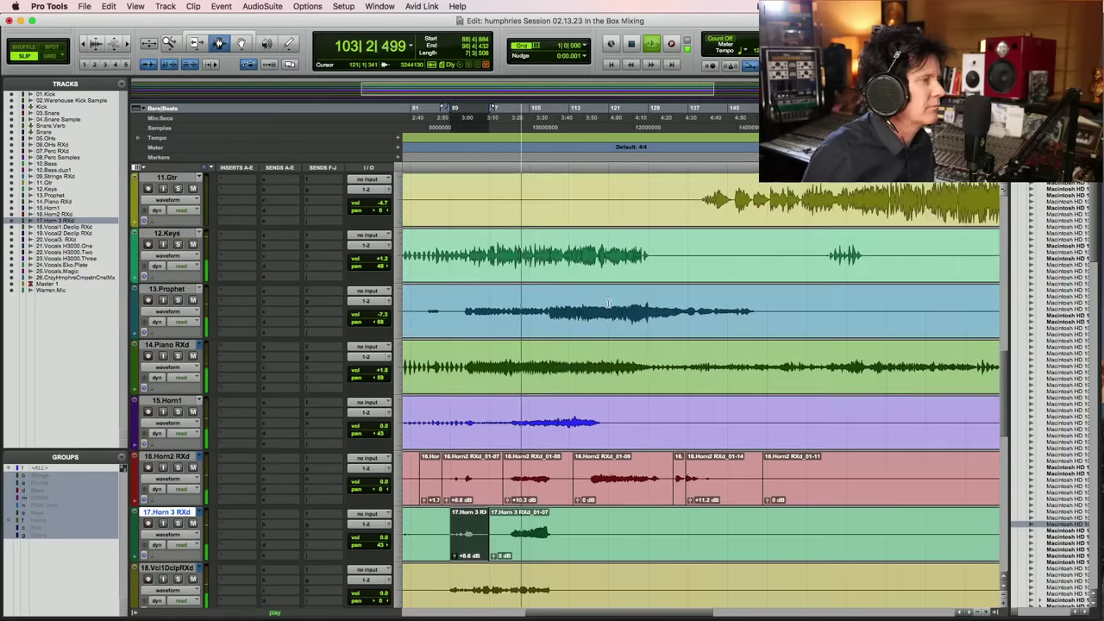
pyautogui.press('space')
pyautogui.scroll(5, 599, 315)
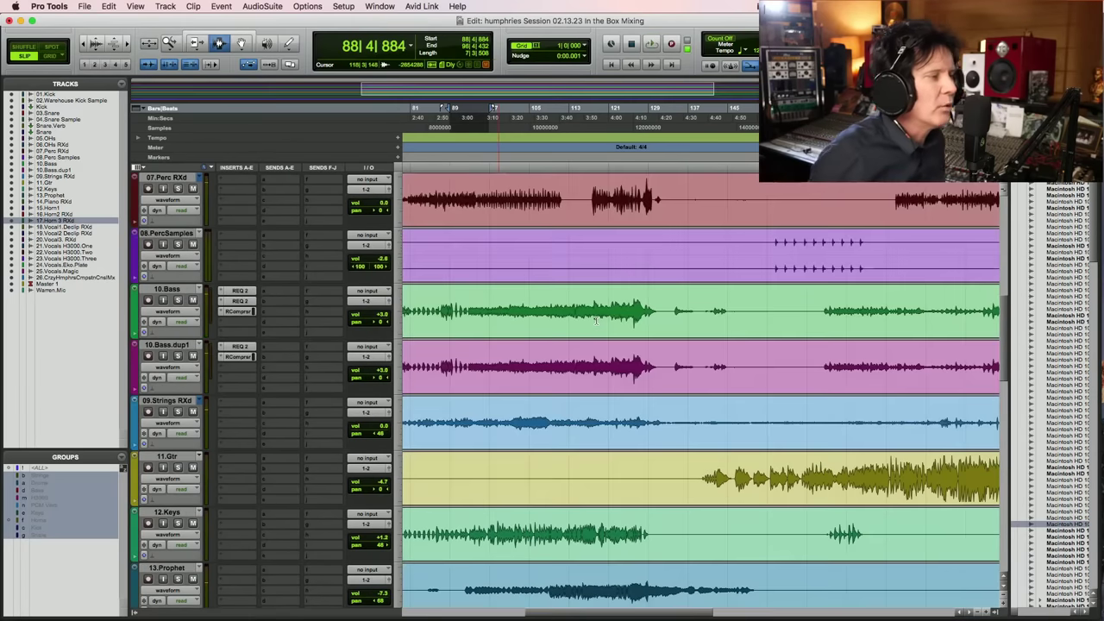
pyautogui.click(490, 326)
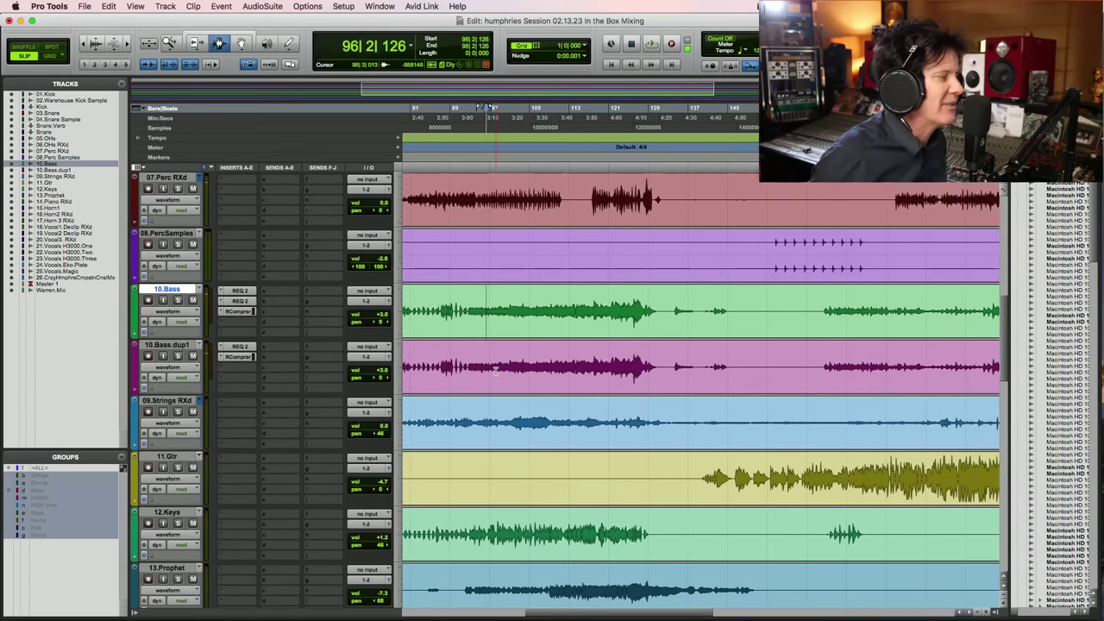
pyautogui.moveTo(493, 369); pyautogui.dragTo(492, 332)
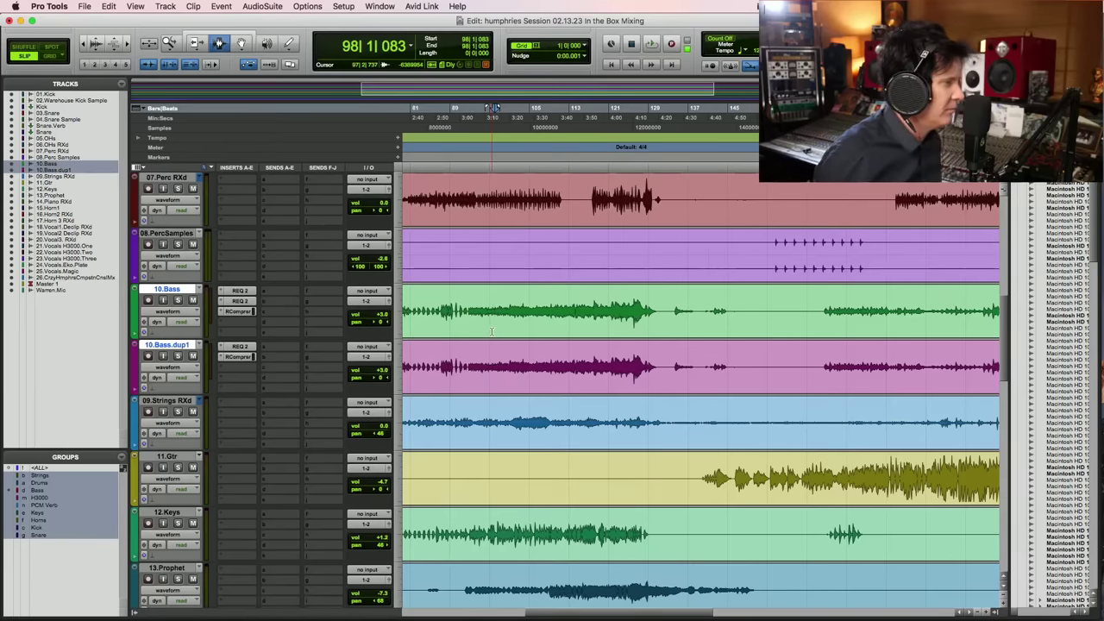
pyautogui.press('a')
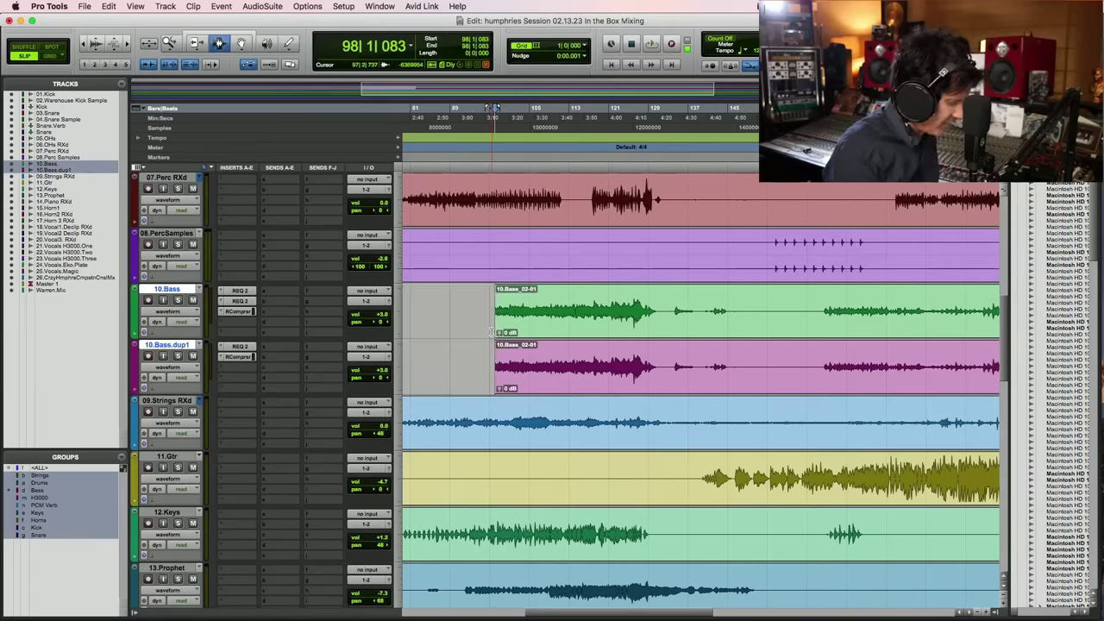
pyautogui.press('Return')
pyautogui.press('super+z')
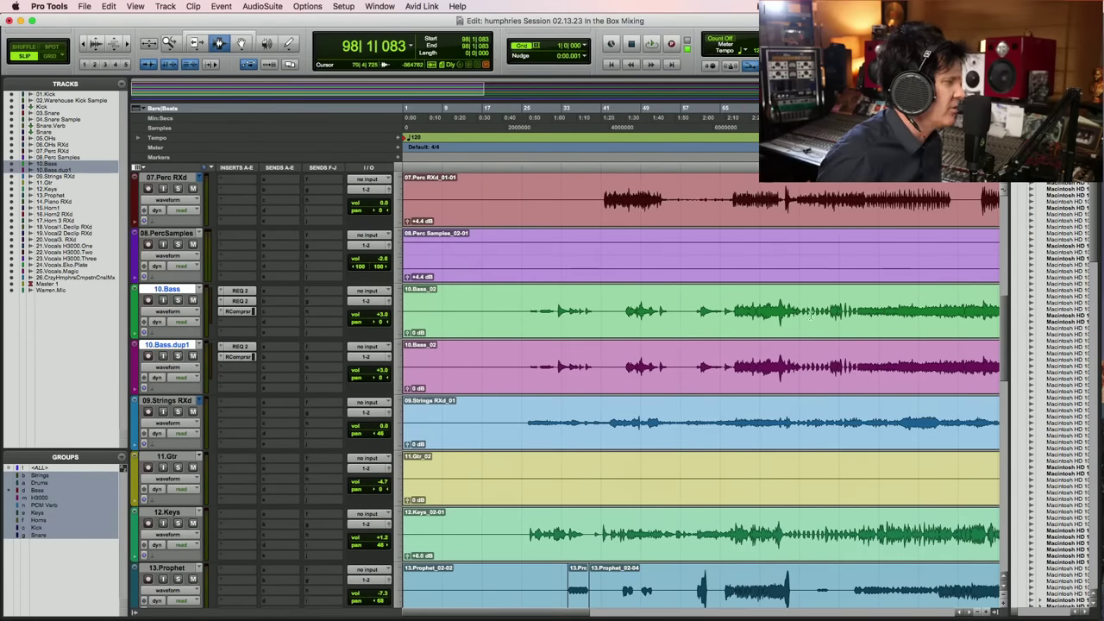
# Route the 10.Bass output to mono Bus 5 and add a new aux track below the two bass tracks
pyautogui.moveTo(863, 367); pyautogui.dragTo(971, 367)
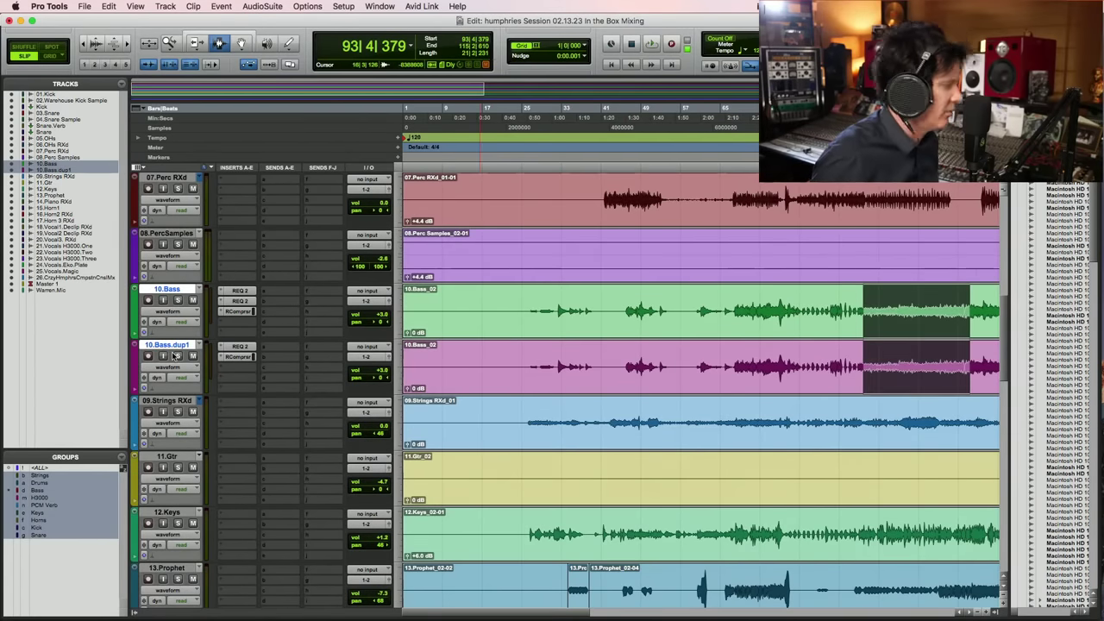
pyautogui.click(373, 302)
pyautogui.moveTo(372, 311)
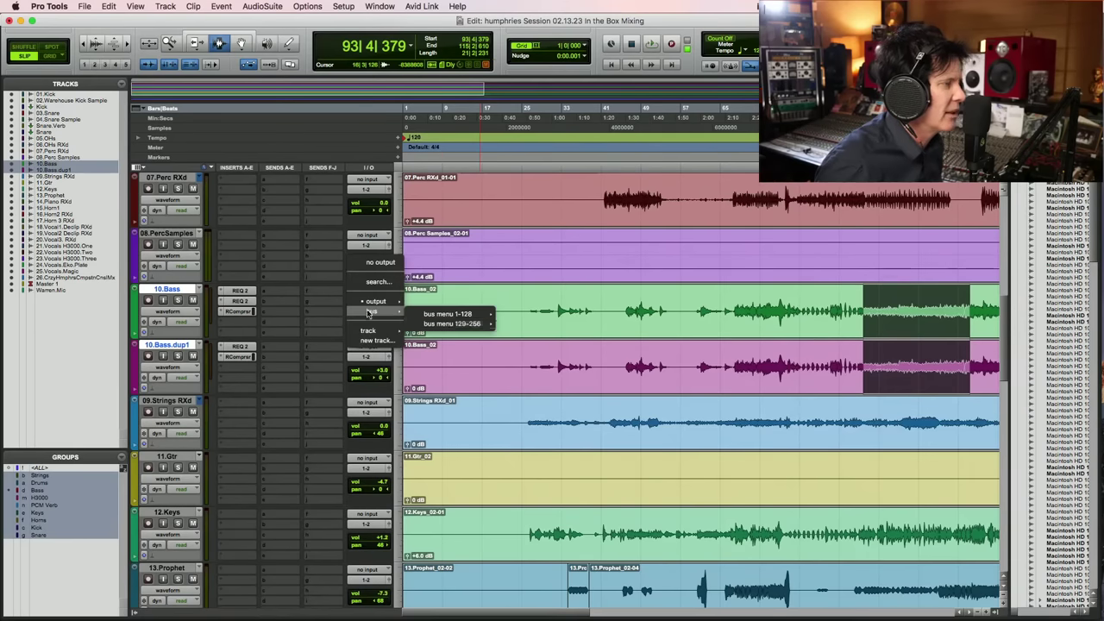
pyautogui.moveTo(448, 314)
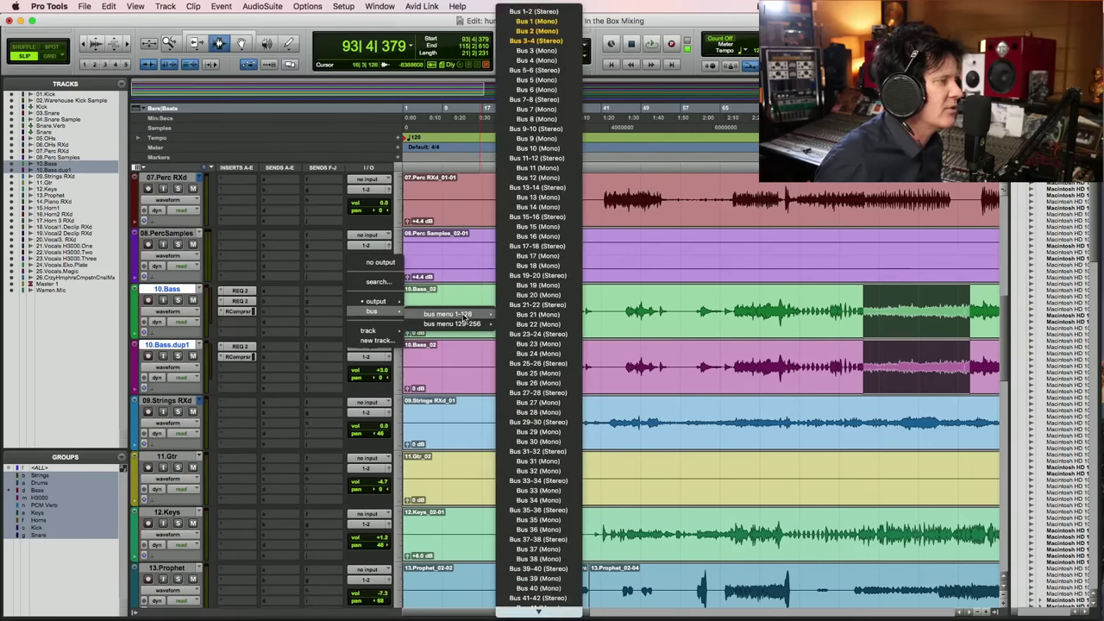
pyautogui.click(562, 76)
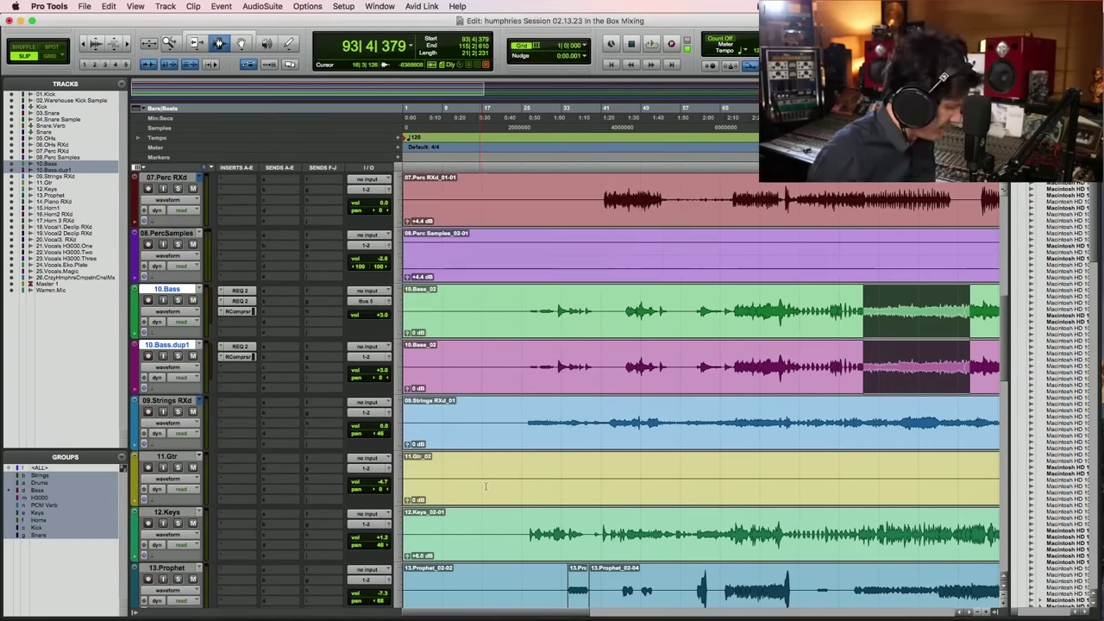
pyautogui.press('super+shift+n')
pyautogui.press('Return')
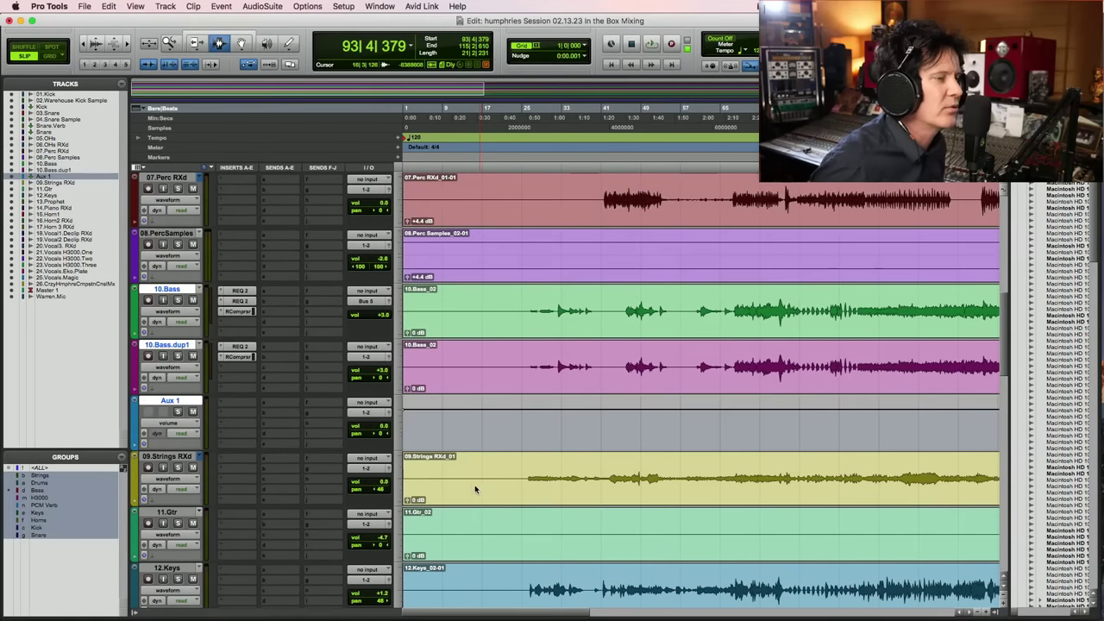
# Assign the outputs of both 10.Bass and 10.Bass.dup1 to mono Bus 5
pyautogui.click(464, 306)
pyautogui.click(381, 304)
pyautogui.moveTo(373, 311)
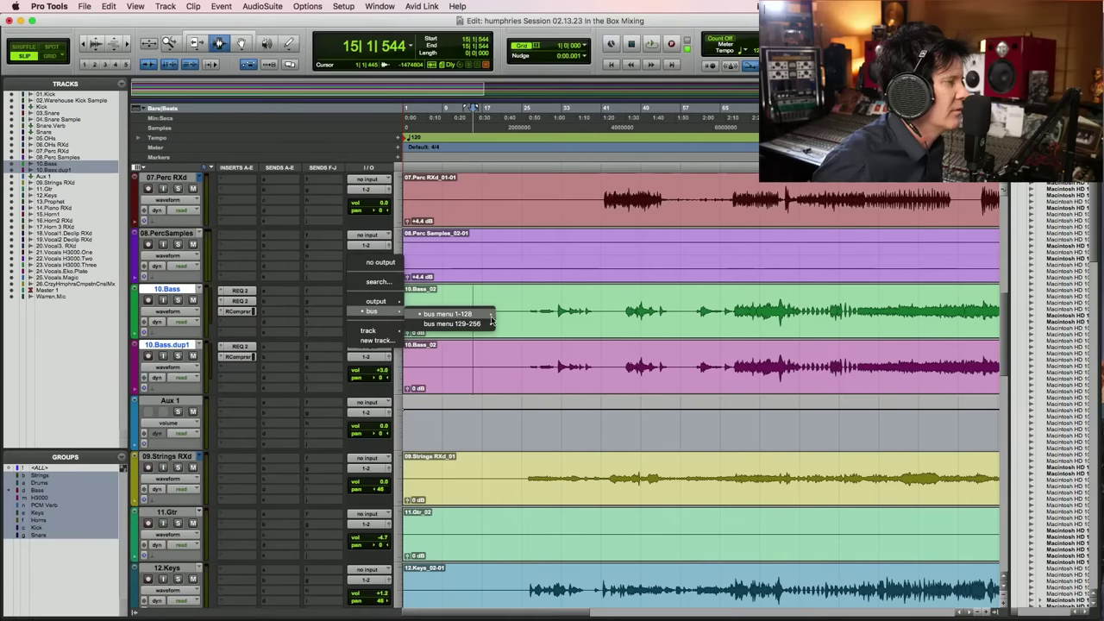
pyautogui.moveTo(447, 314)
pyautogui.click(537, 80)
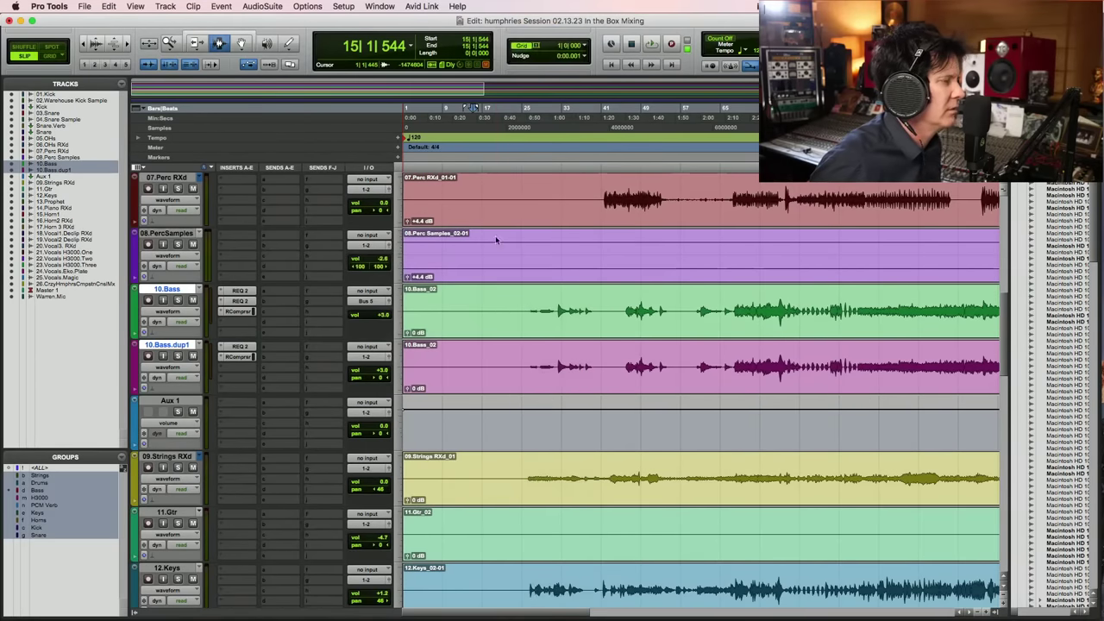
# Set the new aux track's input to mono Bus 5 and rename the track Bass
pyautogui.click(376, 406)
pyautogui.moveTo(371, 413)
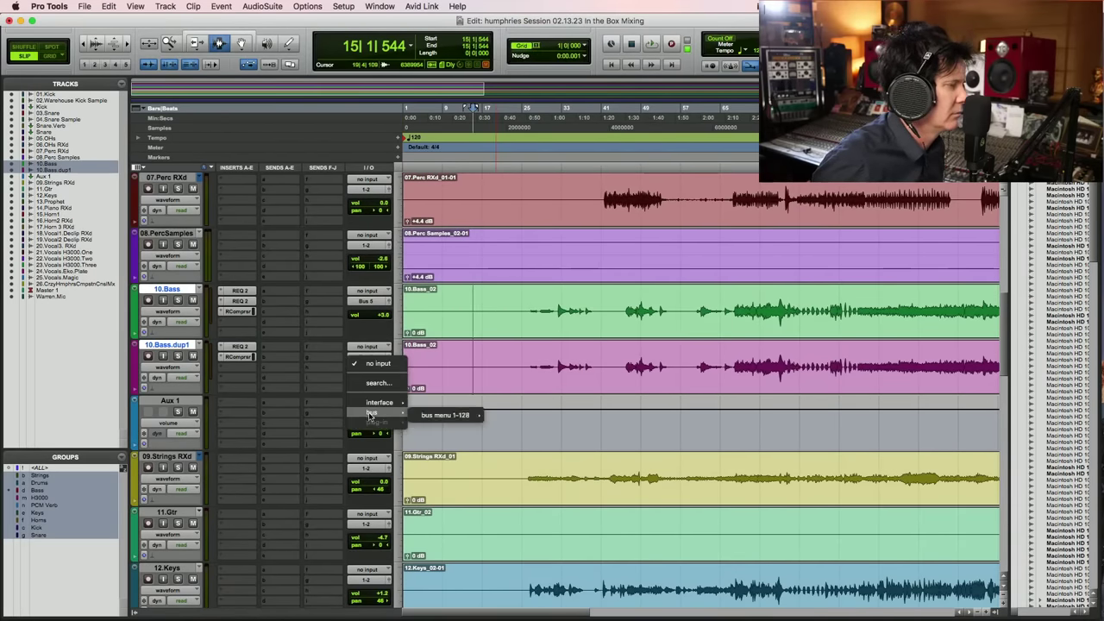
pyautogui.moveTo(444, 415)
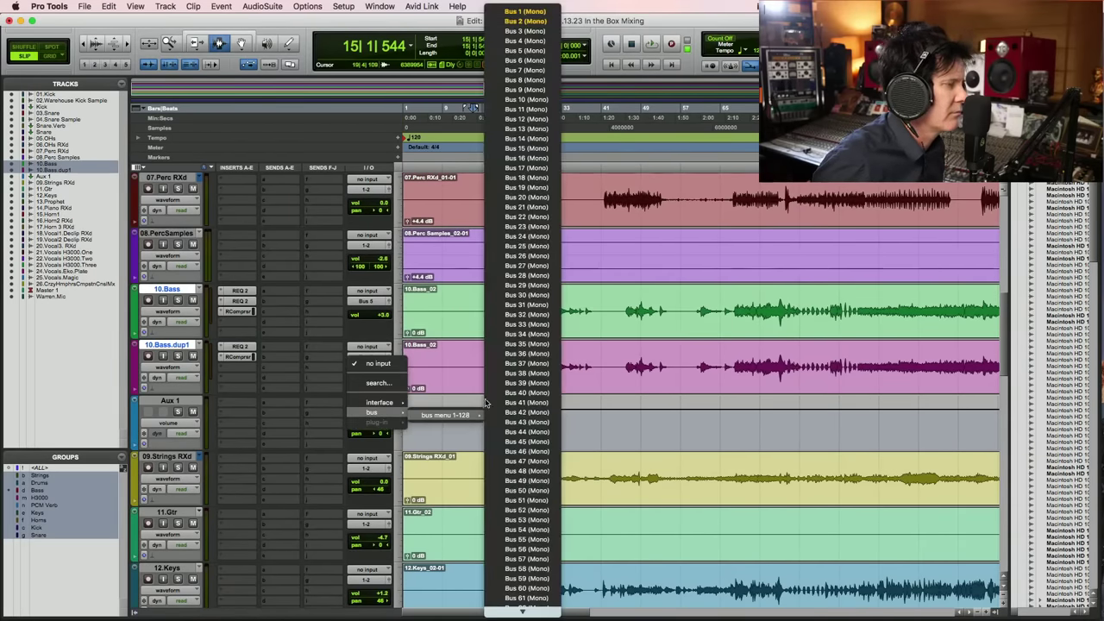
pyautogui.click(528, 50)
pyautogui.doubleClick(169, 401)
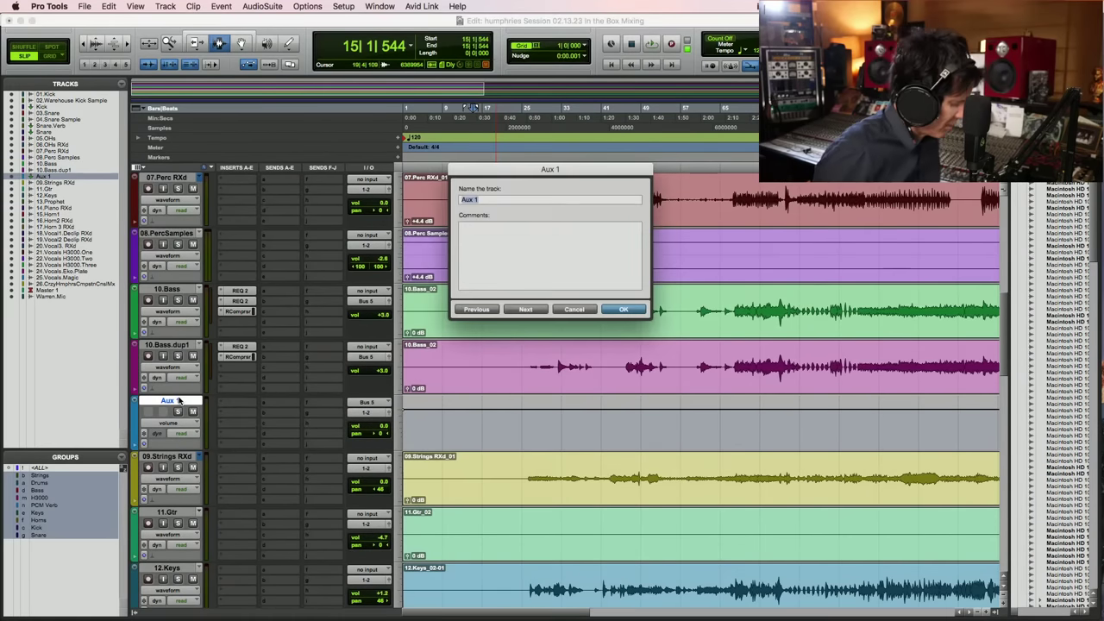
pyautogui.write('Bass')
pyautogui.press('Return')
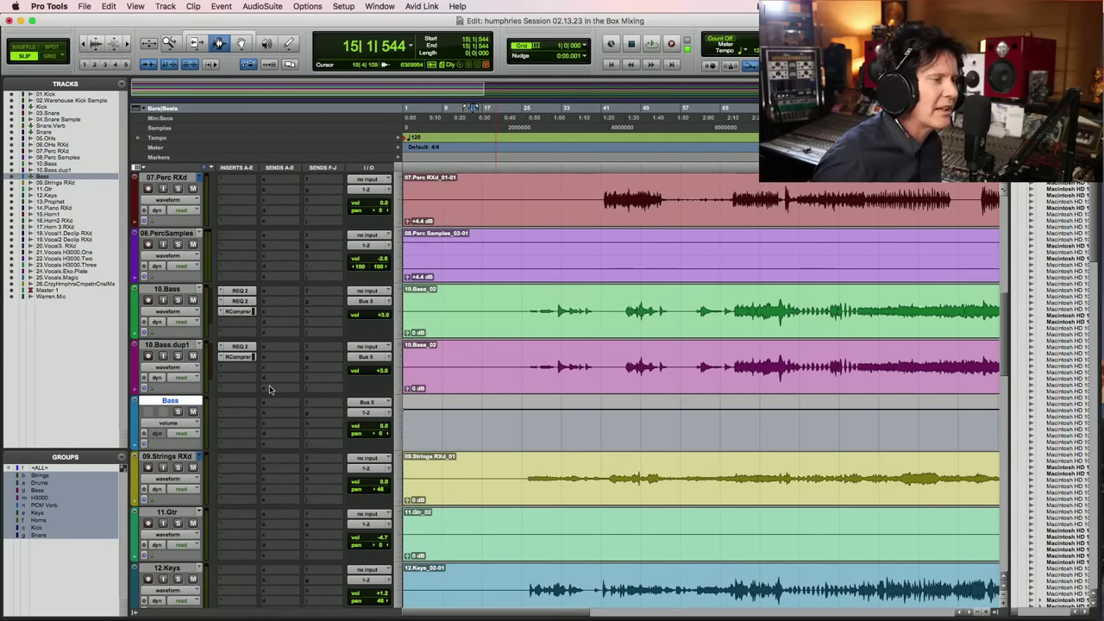
# Play the mix from about bar 106 and set the Bass aux volume to -7.3
pyautogui.press('super+bracketleft')
pyautogui.press('super+bracketleft')
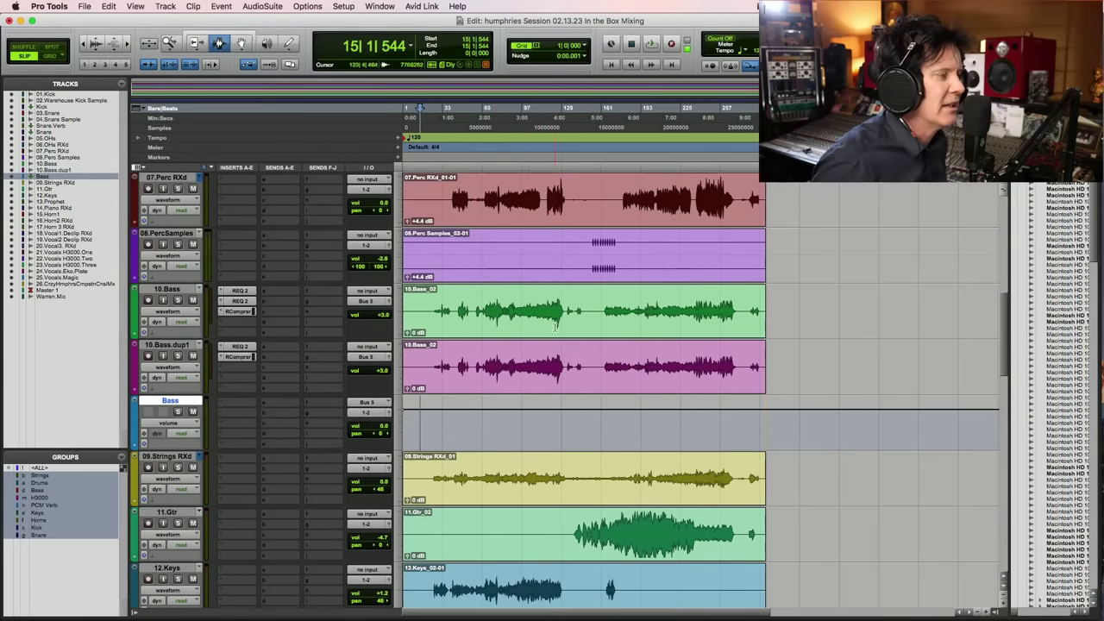
pyautogui.press('F5')
pyautogui.moveTo(475, 315); pyautogui.dragTo(671, 319)
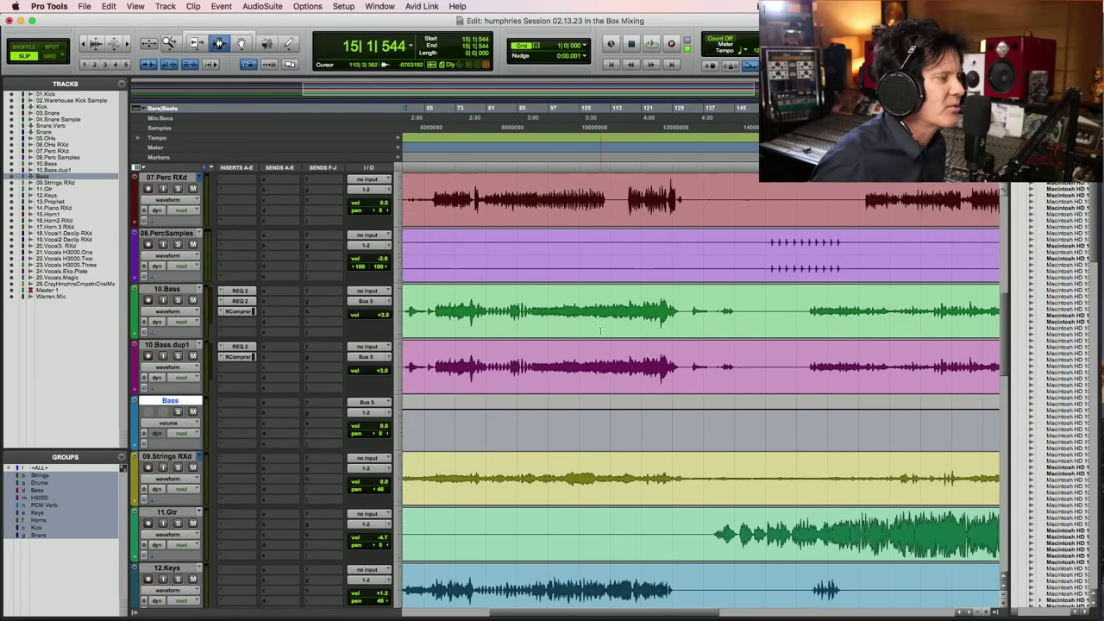
pyautogui.click(586, 319)
pyautogui.press('space')
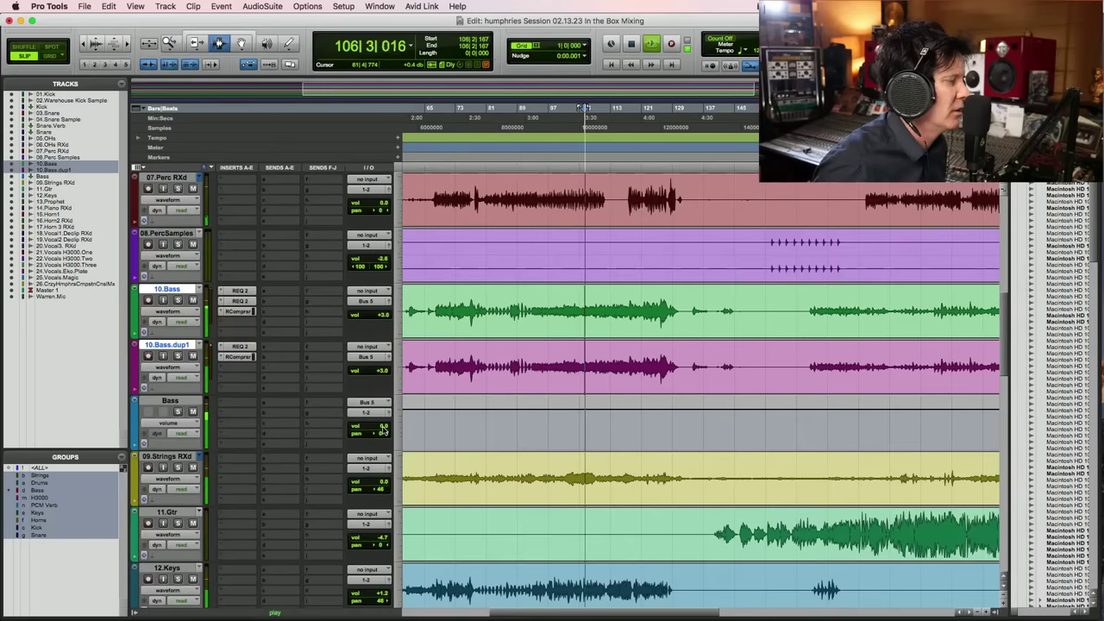
pyautogui.click(382, 431)
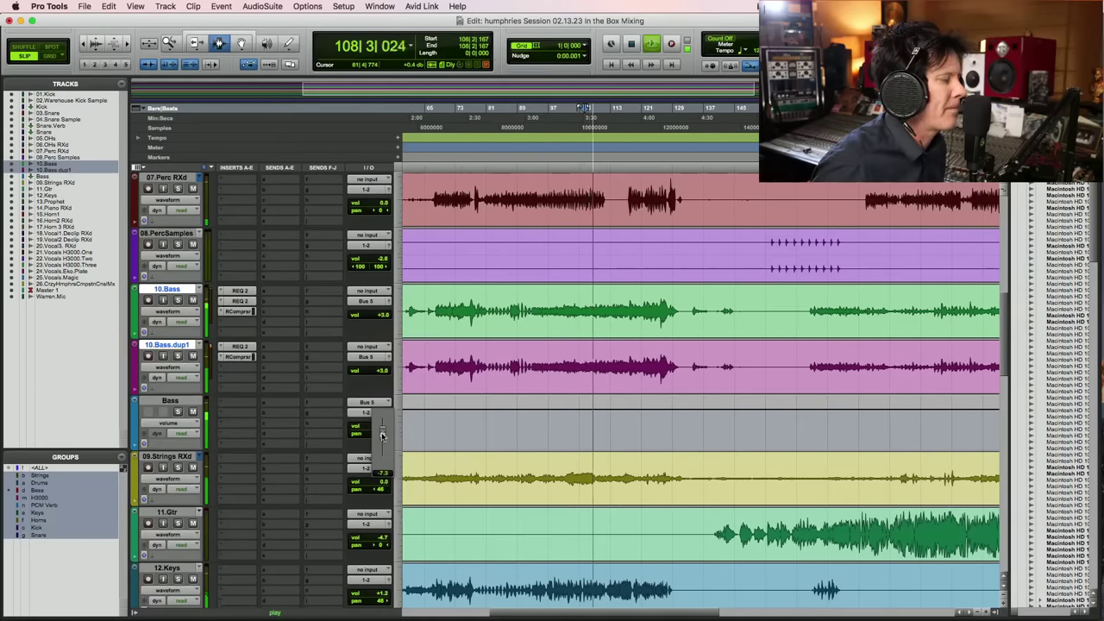
pyautogui.moveTo(383, 436); pyautogui.dragTo(384, 431)
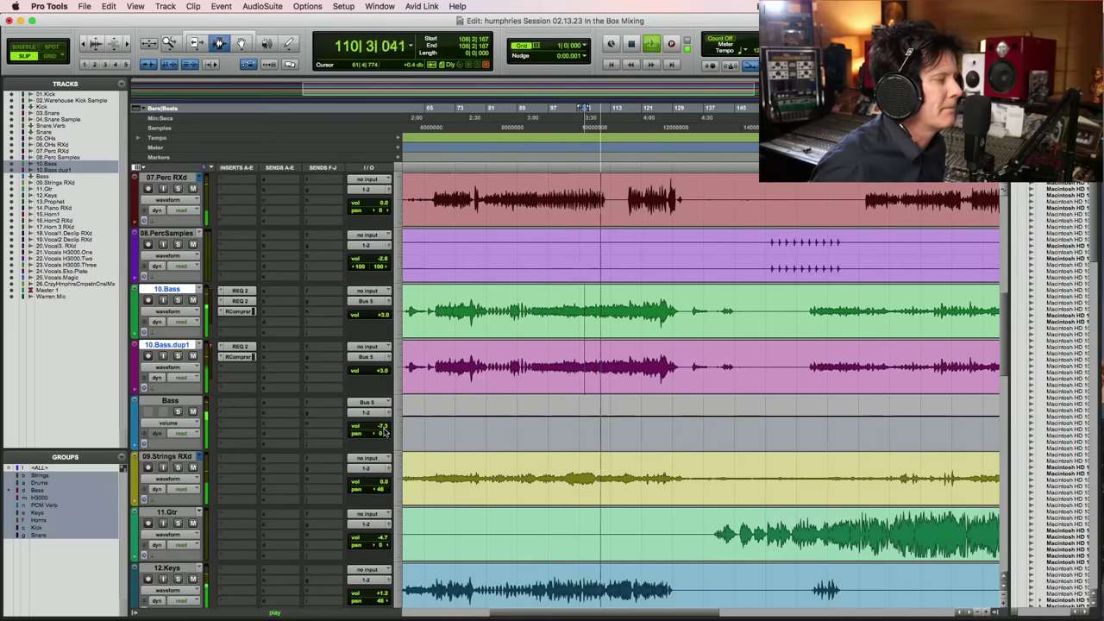
pyautogui.press('space')
# Replay the mix from bar 106 to check the Bass aux level against the other tracks
pyautogui.press('space')
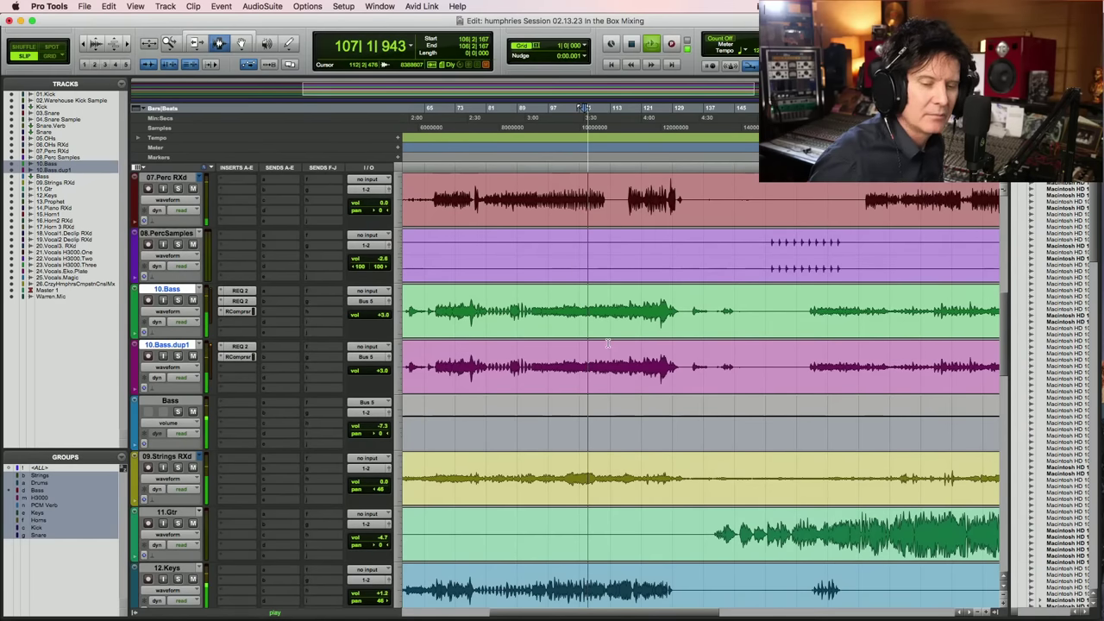
pyautogui.press('space')
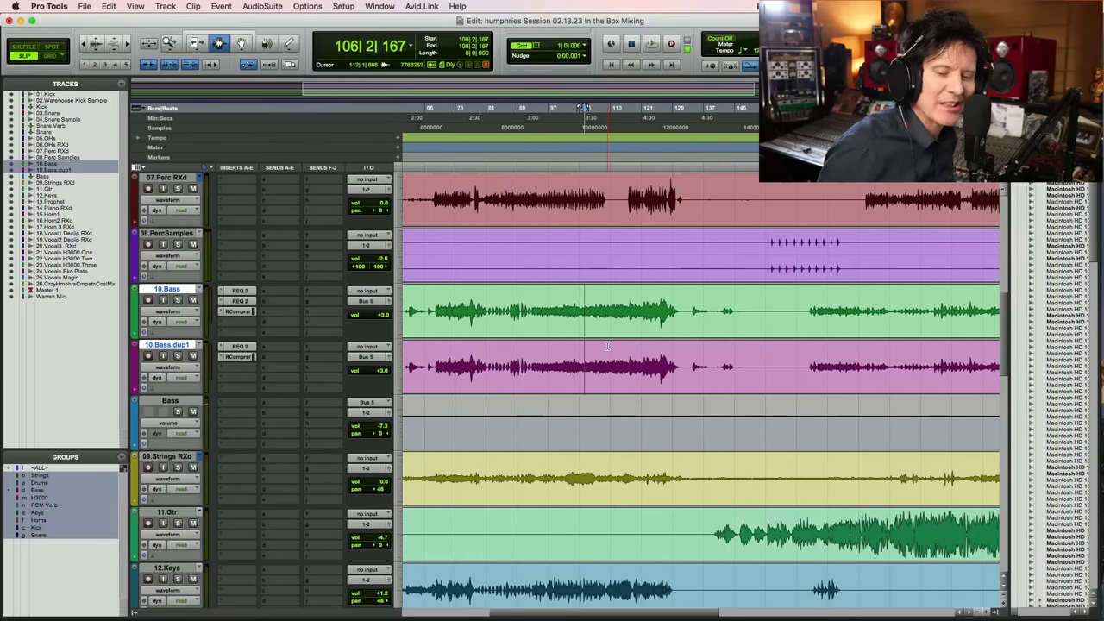
pyautogui.press('space')
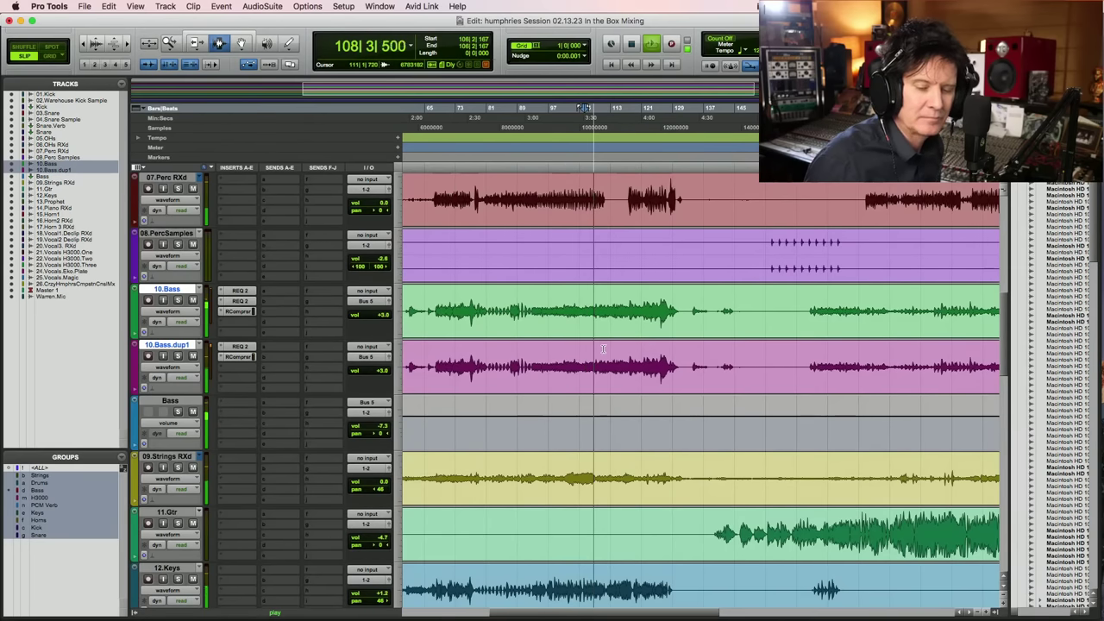
pyautogui.press('space')
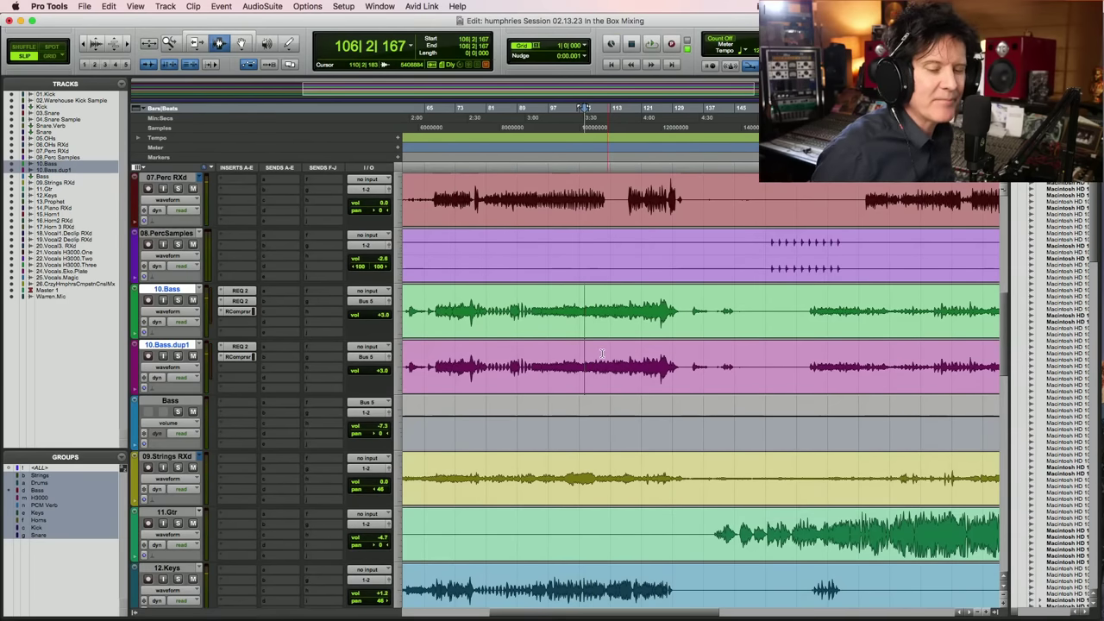
# Select the sustained passage from about bar 92 to bar 131 on both bass tracks and start playback
pyautogui.click(532, 314)
pyautogui.press('F5')
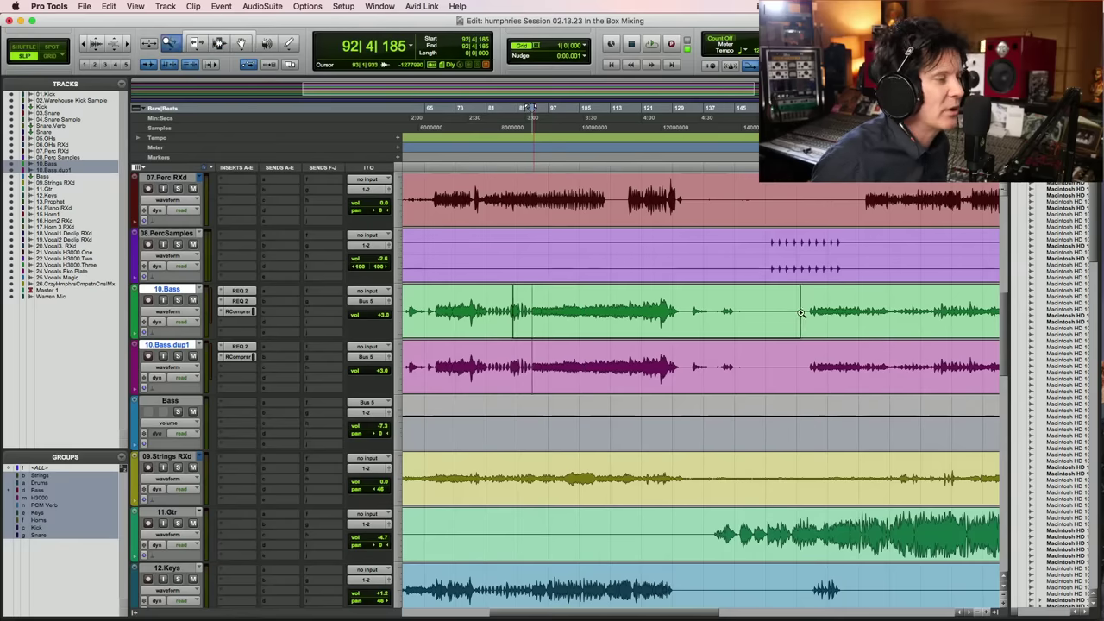
pyautogui.moveTo(513, 313); pyautogui.dragTo(802, 371)
pyautogui.click(441, 315)
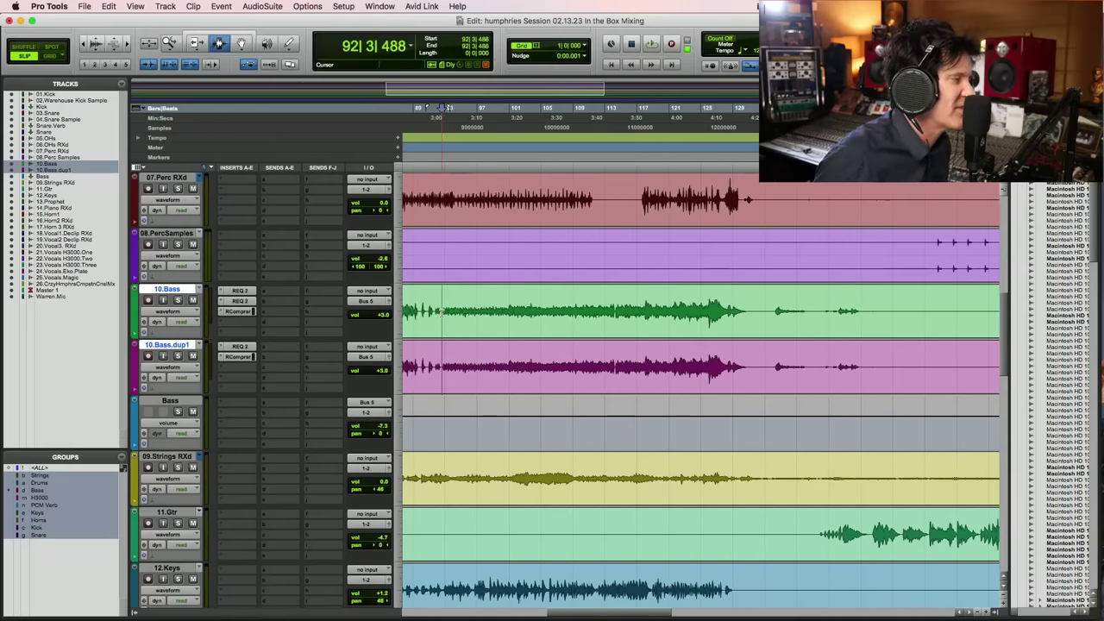
pyautogui.keyDown('shift'); pyautogui.click(746, 322); pyautogui.keyUp('shift')
pyautogui.keyDown('shift'); pyautogui.click(751, 325); pyautogui.keyUp('shift')
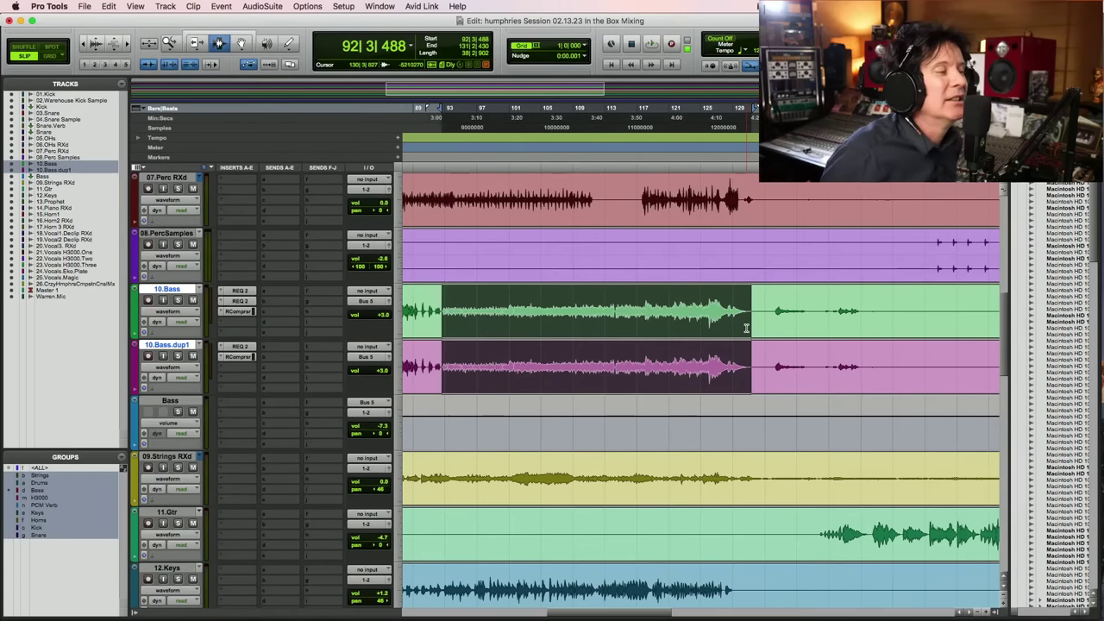
pyautogui.press('super+alt+b')
pyautogui.press('space')
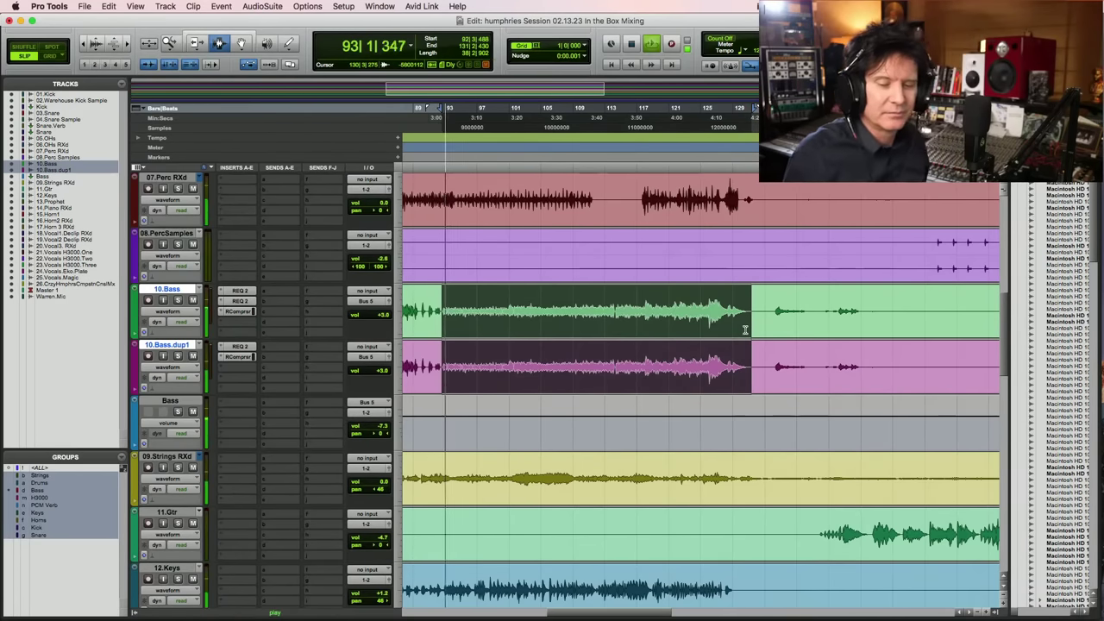
# Audition the selected bass passage from about bar 92 several times in the full mix
pyautogui.press('space')
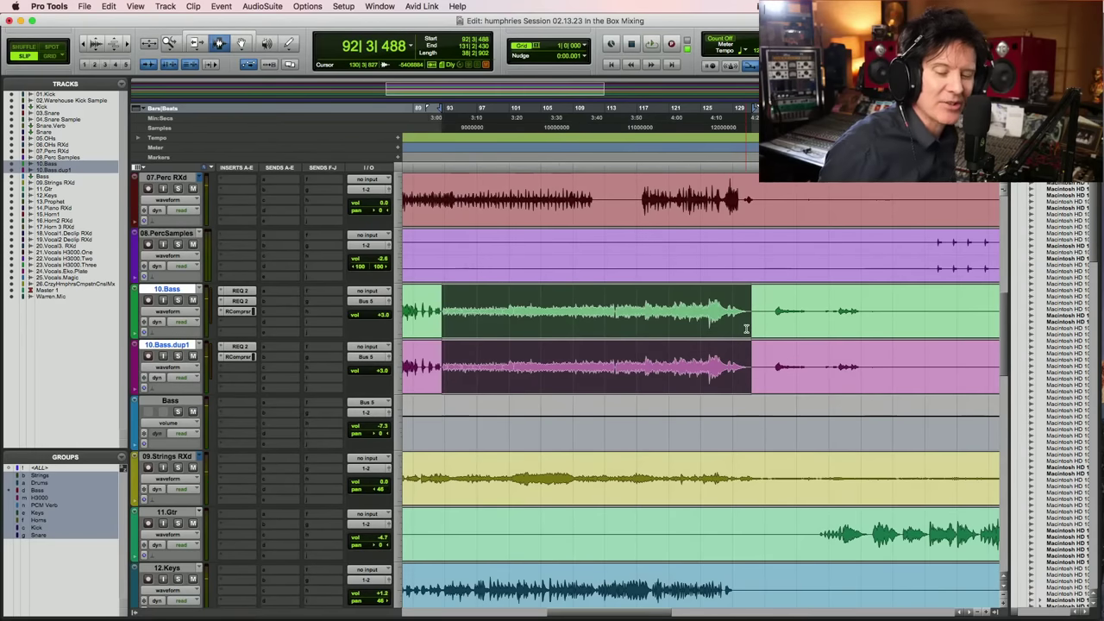
pyautogui.press('space')
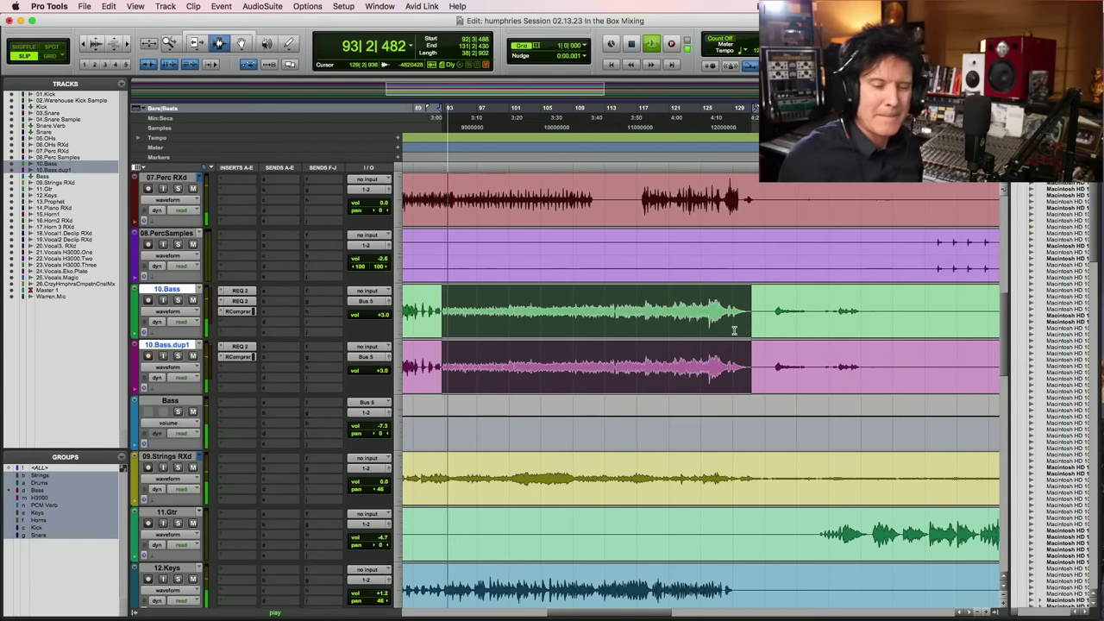
pyautogui.press('space')
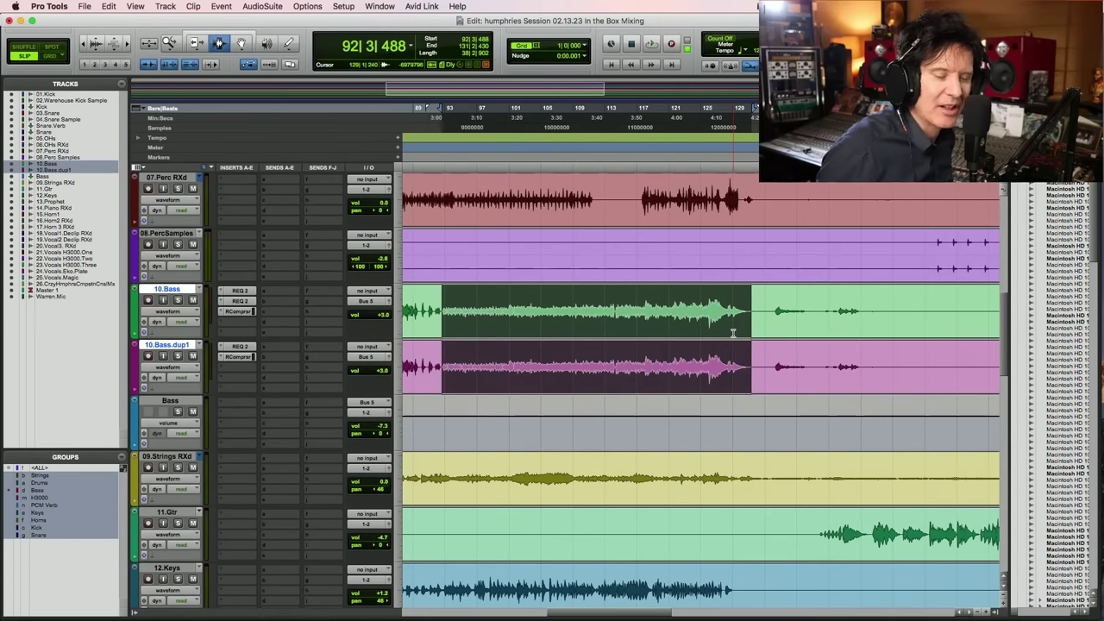
pyautogui.press('space')
pyautogui.press('space')
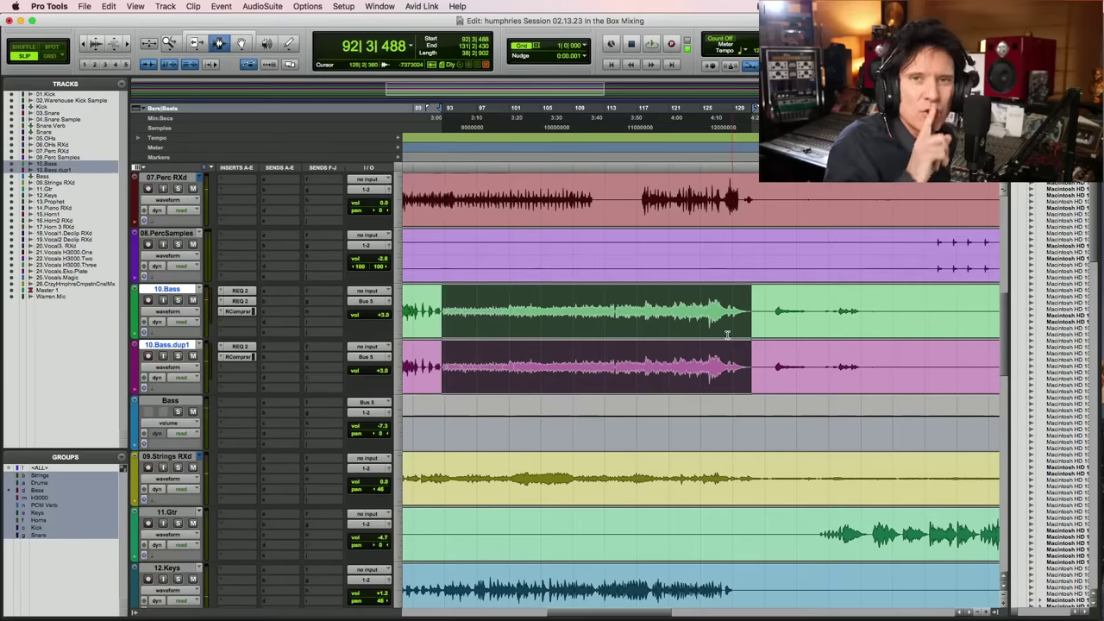
pyautogui.press('space')
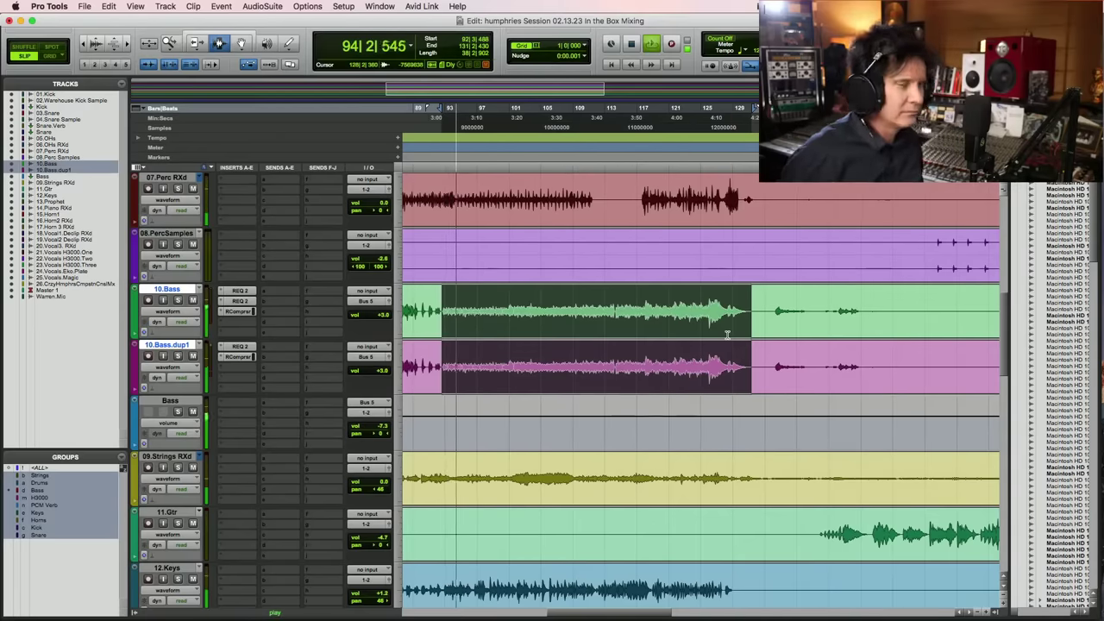
pyautogui.press('space')
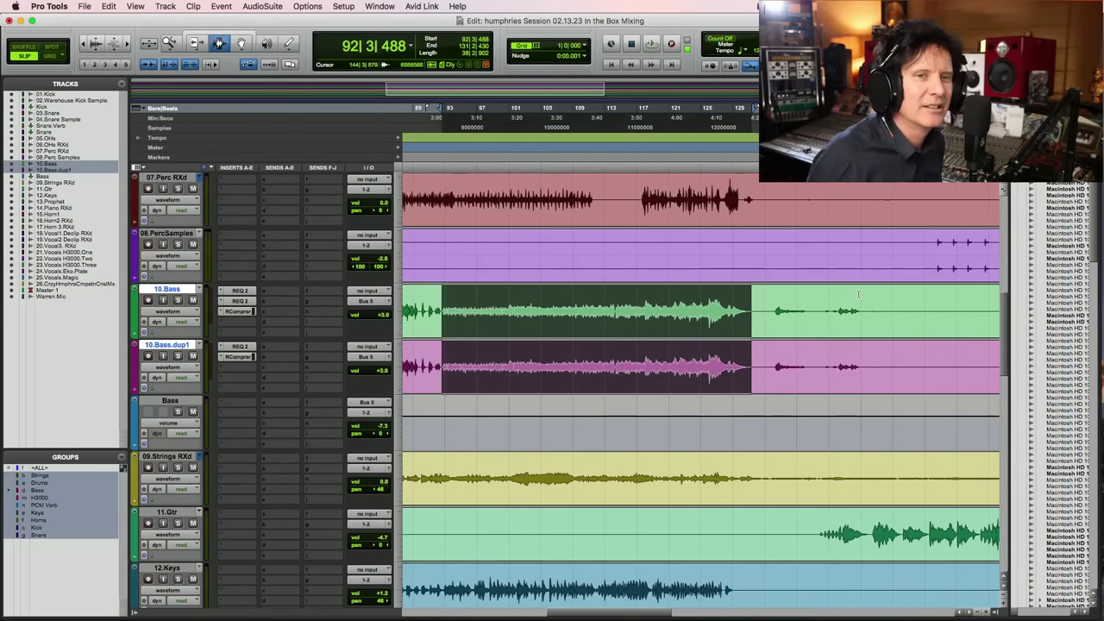
pyautogui.press('space')
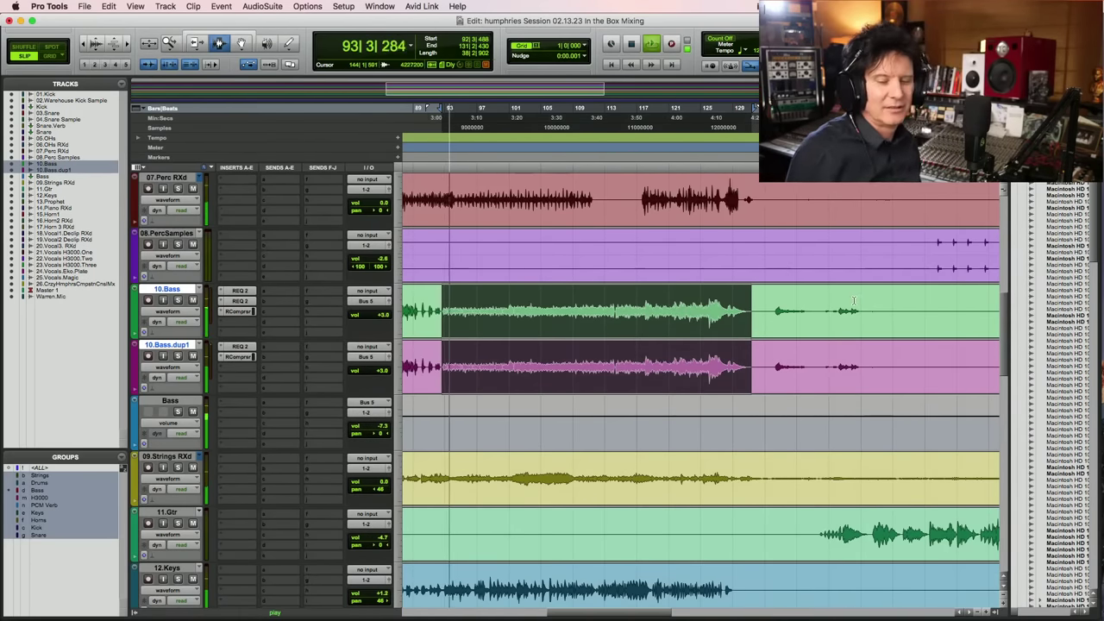
pyautogui.press('space')
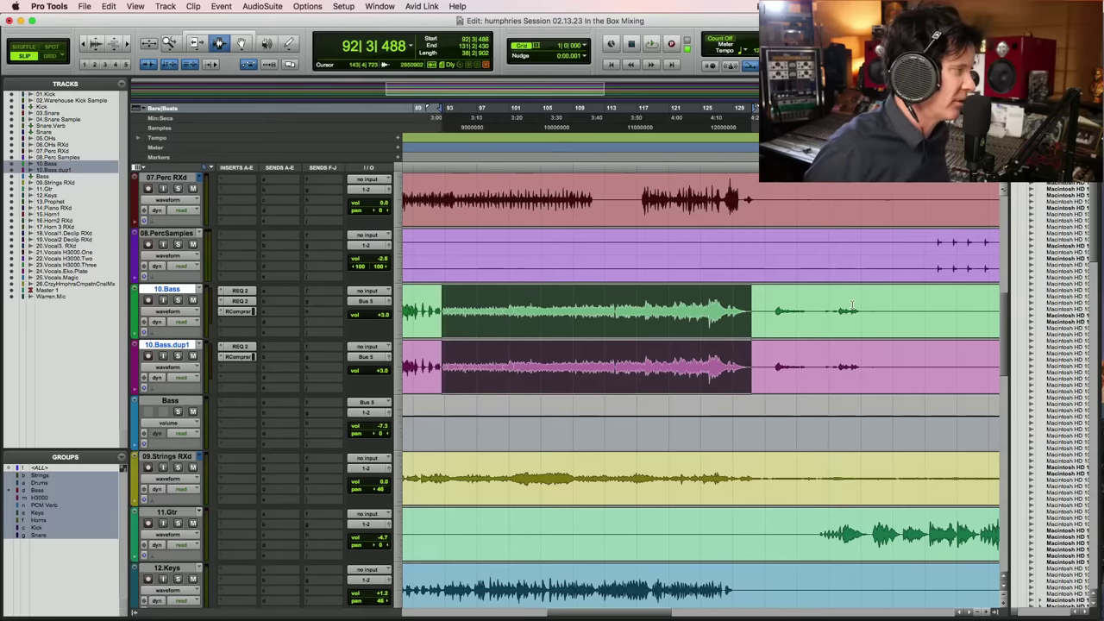
pyautogui.press('space')
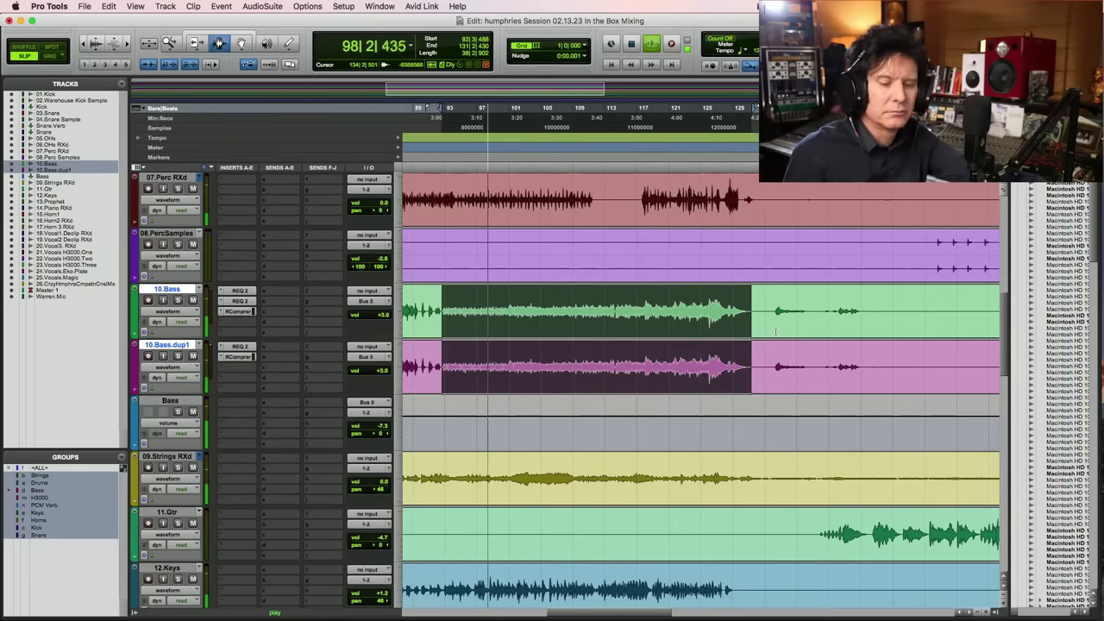
# Copy the RCompressor insert from 10.Bass.dup1 to the Bass aux and set its threshold to -14.0 and gain to 1.2
pyautogui.moveTo(242, 358); pyautogui.dragTo(239, 414)
pyautogui.click(239, 414)
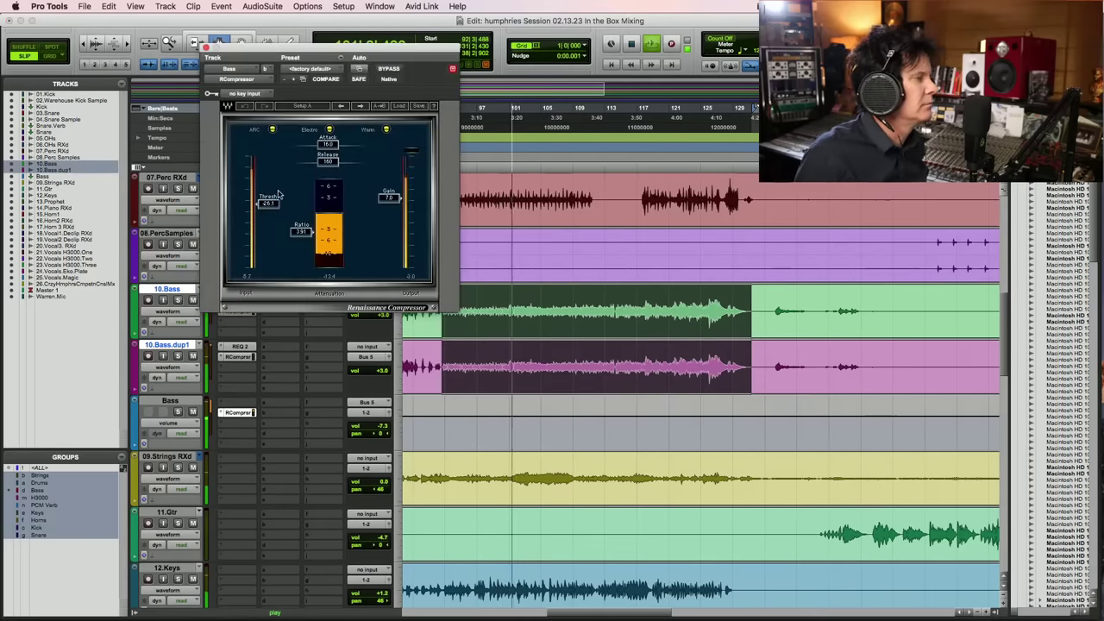
pyautogui.moveTo(268, 201); pyautogui.dragTo(268, 180)
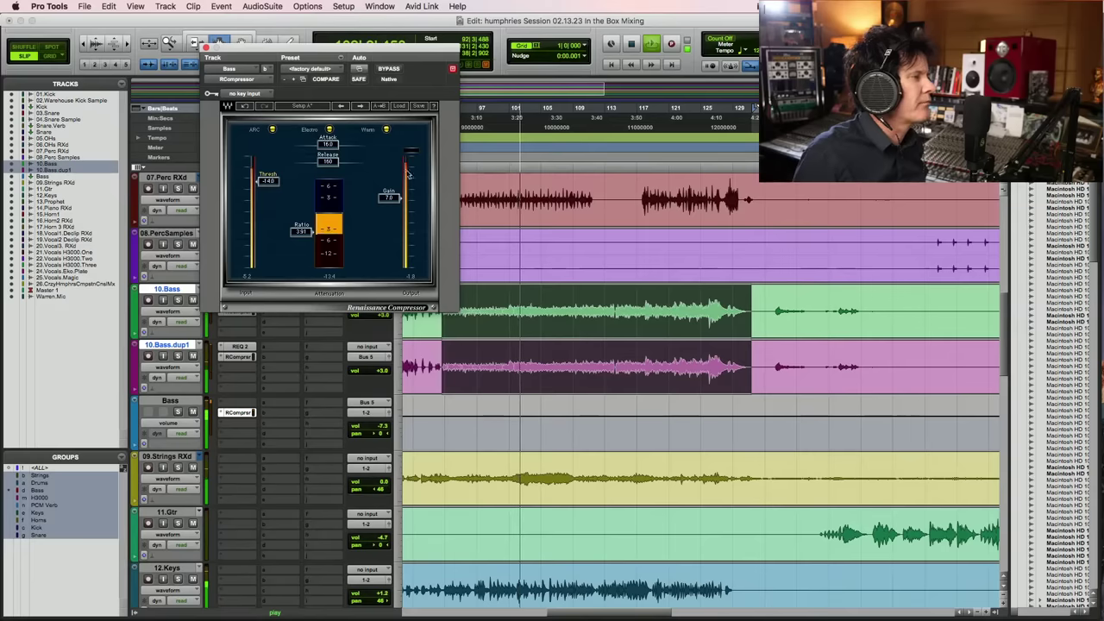
pyautogui.moveTo(389, 198); pyautogui.dragTo(389, 210)
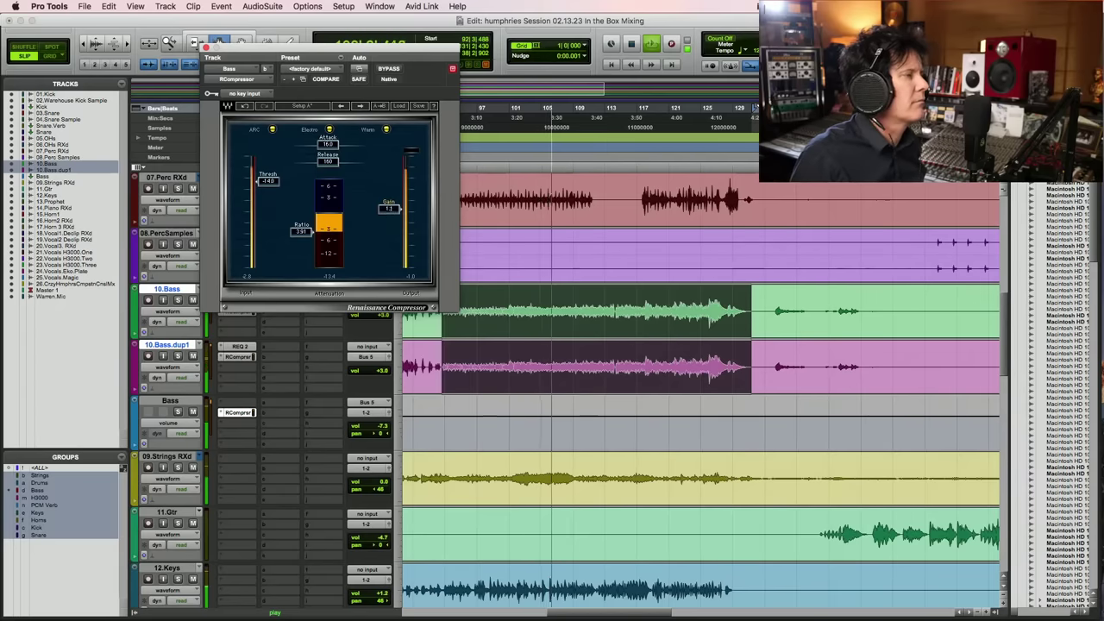
pyautogui.press('super+w')
# Solo the overhead, 07.Perc RXd, snare and kick tracks during playback
pyautogui.scroll(4, 660, 310)
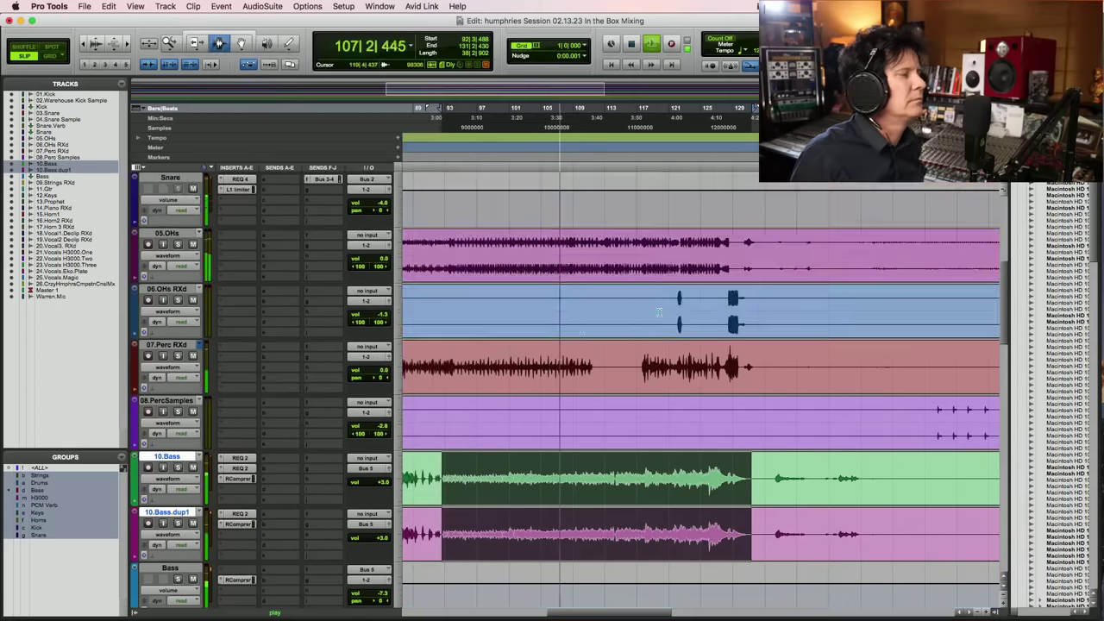
pyautogui.click(178, 244)
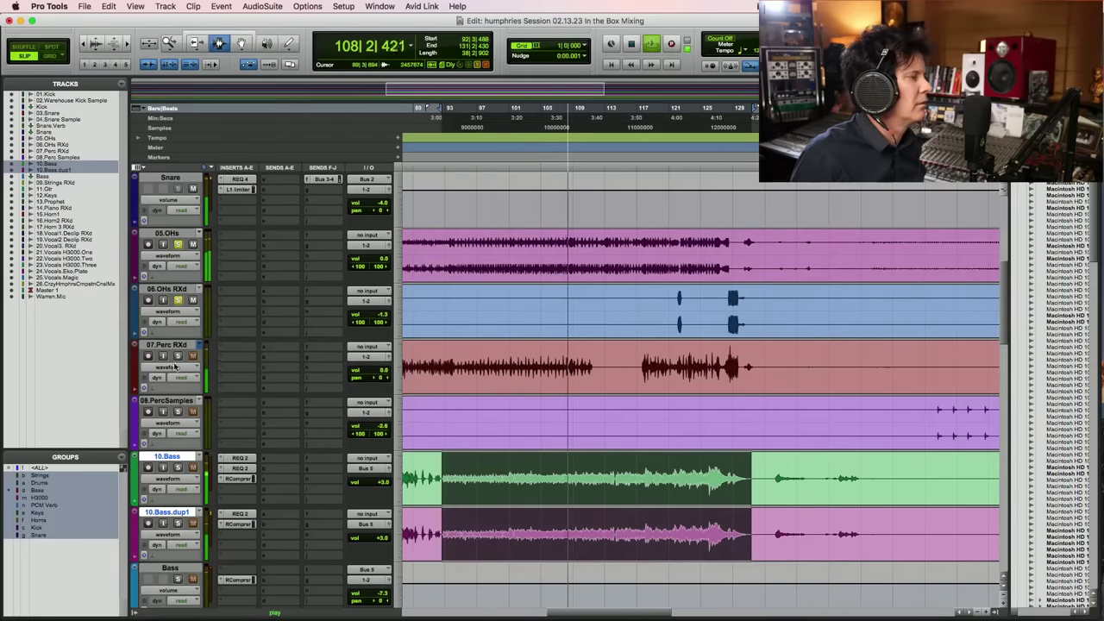
pyautogui.scroll(4, 219, 372)
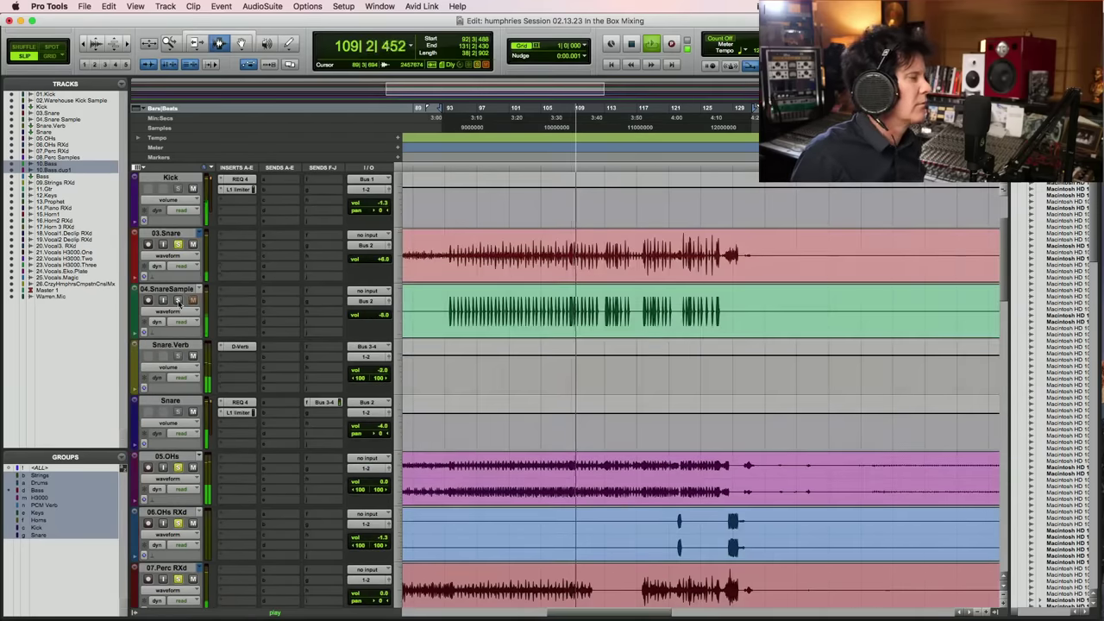
pyautogui.scroll(2, 162, 257)
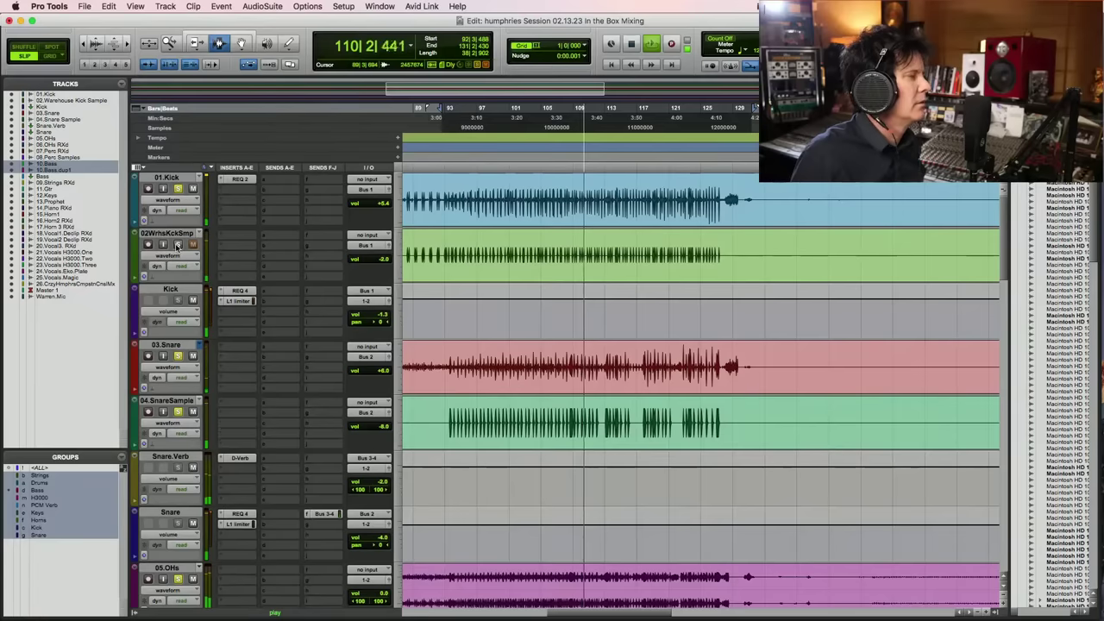
pyautogui.scroll(-3, 205, 276)
pyautogui.scroll(-3, 205, 276)
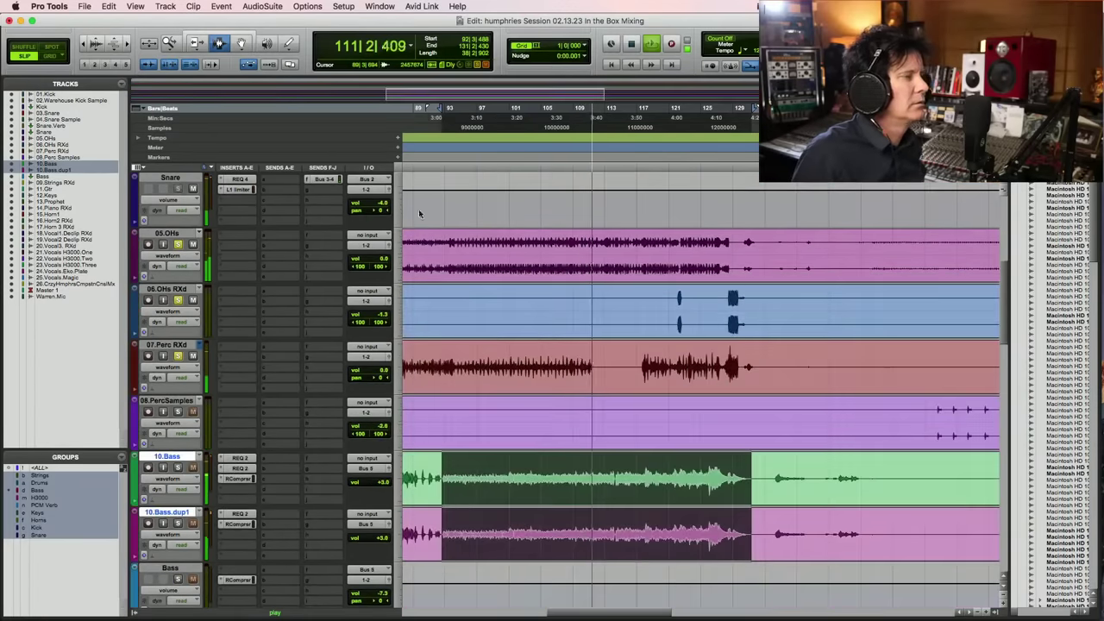
# Place the playback position at about bar 93 on 04.SnareSample and play the soloed drums
pyautogui.scroll(2, 206, 276)
pyautogui.click(447, 197)
pyautogui.press('space')
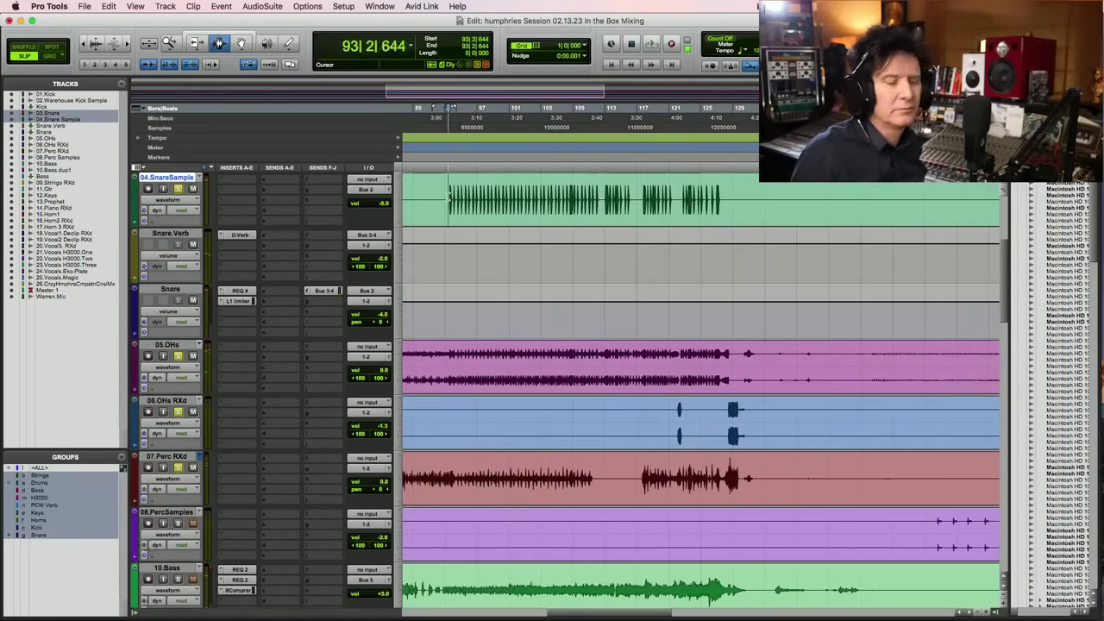
pyautogui.press('space')
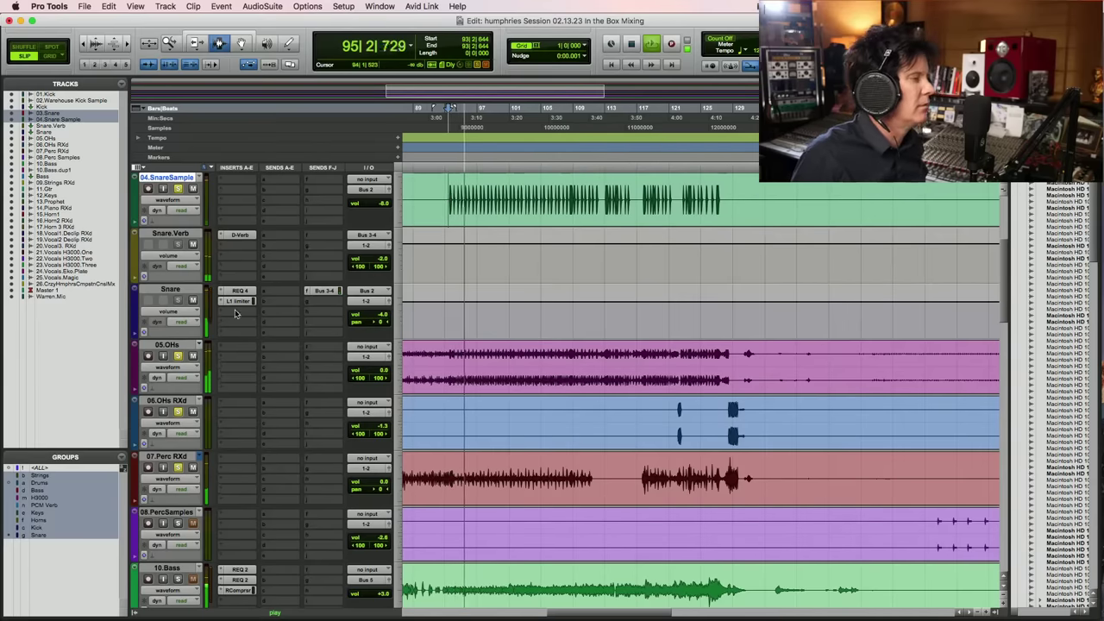
# With the track groups suspended, raise the 05.OHs clip gain to +1.7 dB and clear the drum solos
pyautogui.doubleClick(424, 374)
pyautogui.press('super+bracketleft')
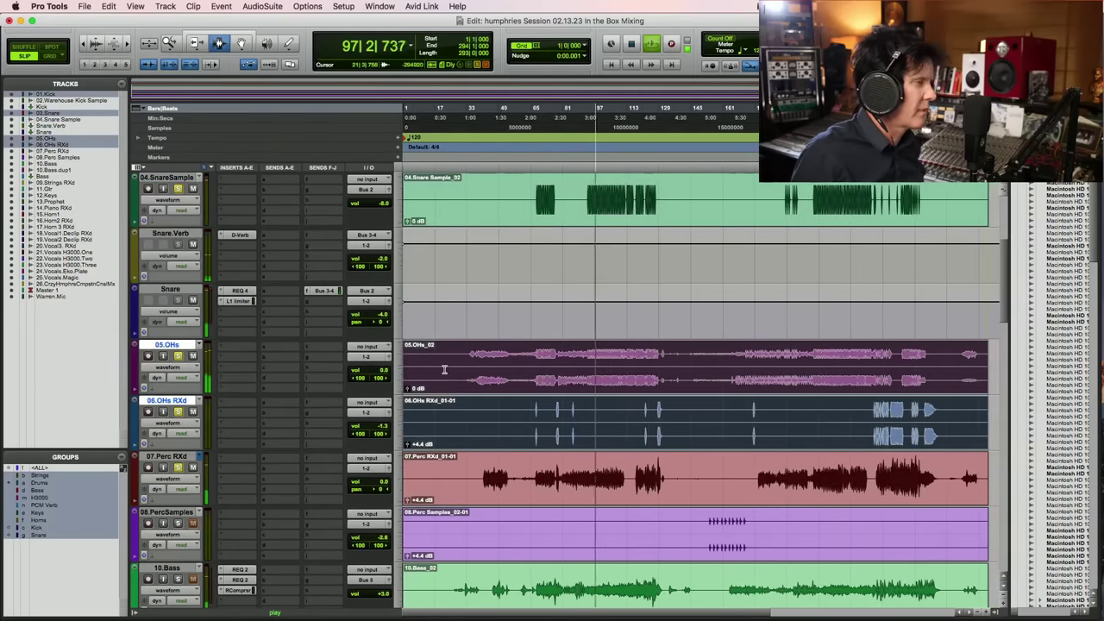
pyautogui.press('super+bracketleft')
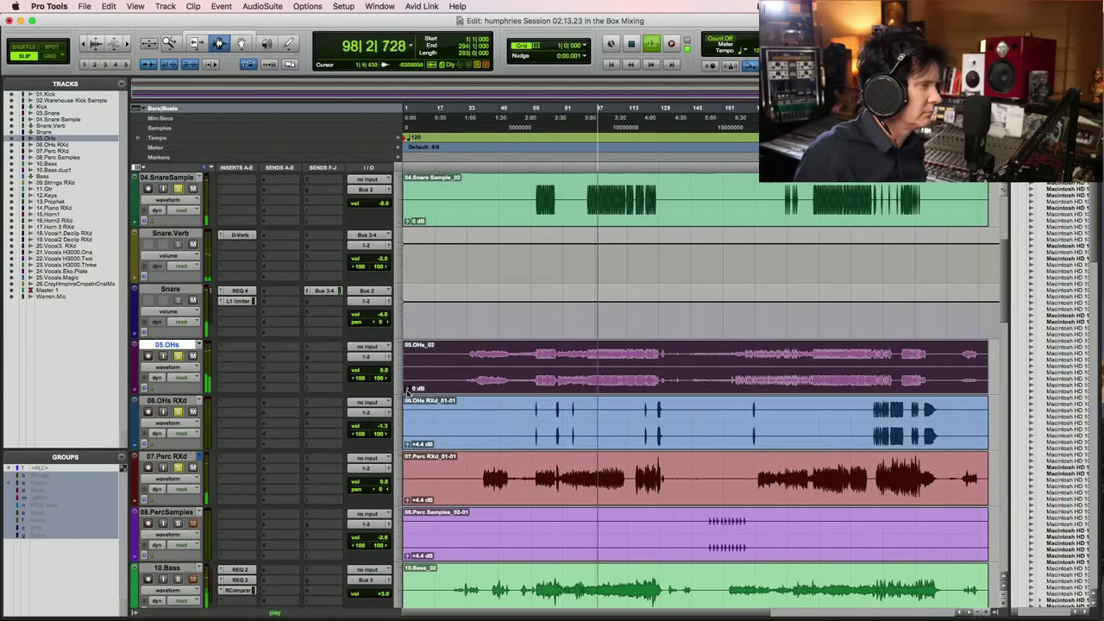
pyautogui.moveTo(402, 388); pyautogui.dragTo(406, 390)
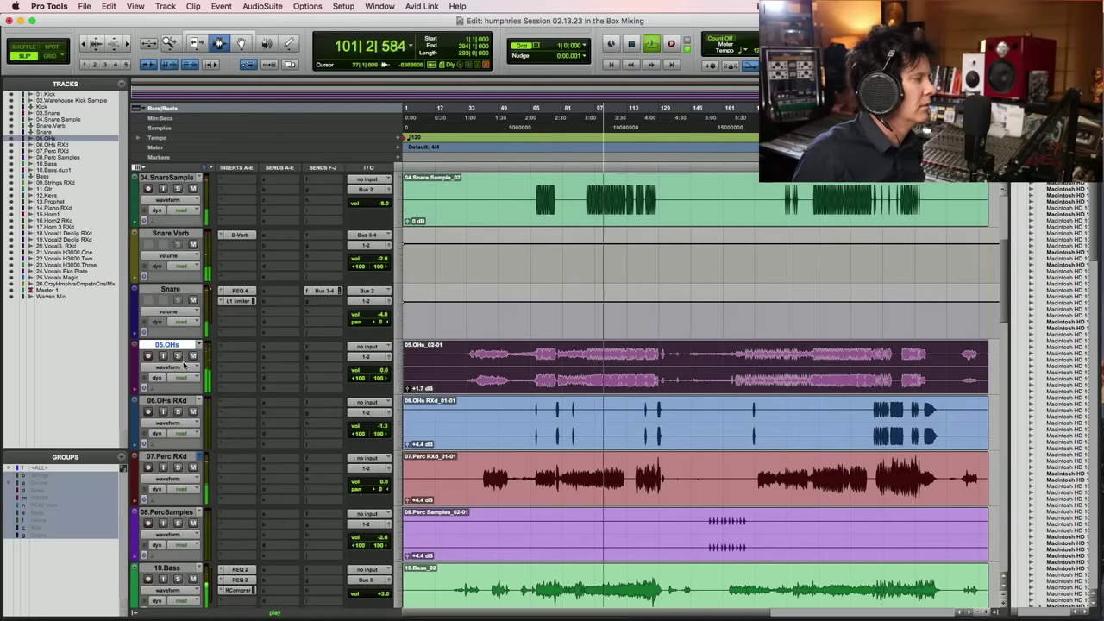
# Replay the full mix from about bar 93 on 05.OHs to check the overhead level
pyautogui.press('space')
pyautogui.click(589, 367)
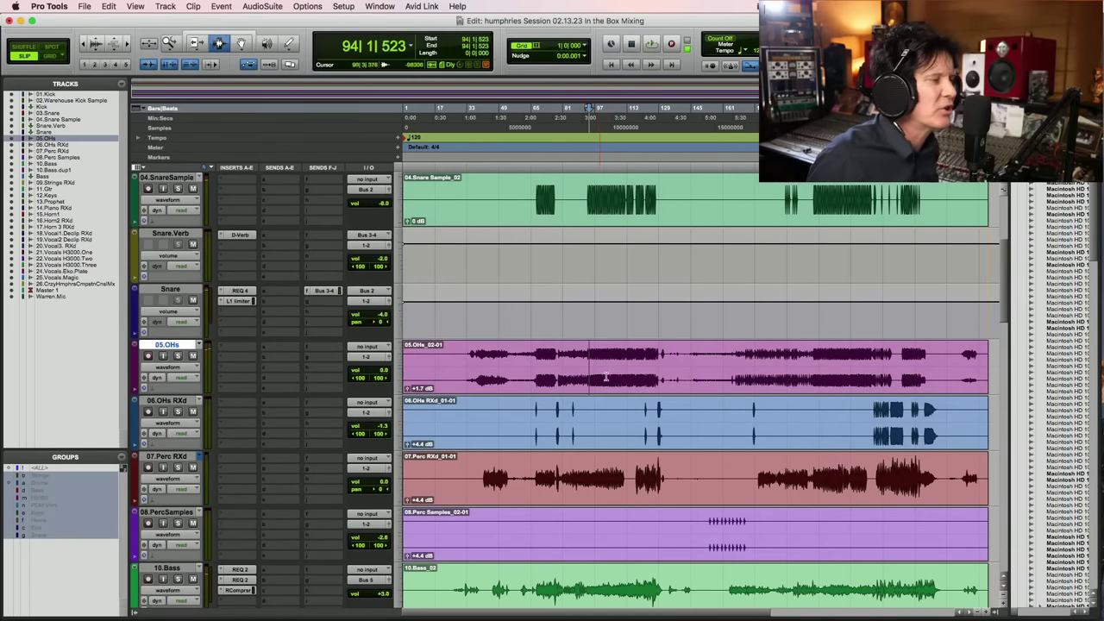
pyautogui.press('super+bracketright')
pyautogui.press('super+bracketright')
pyautogui.click(506, 357)
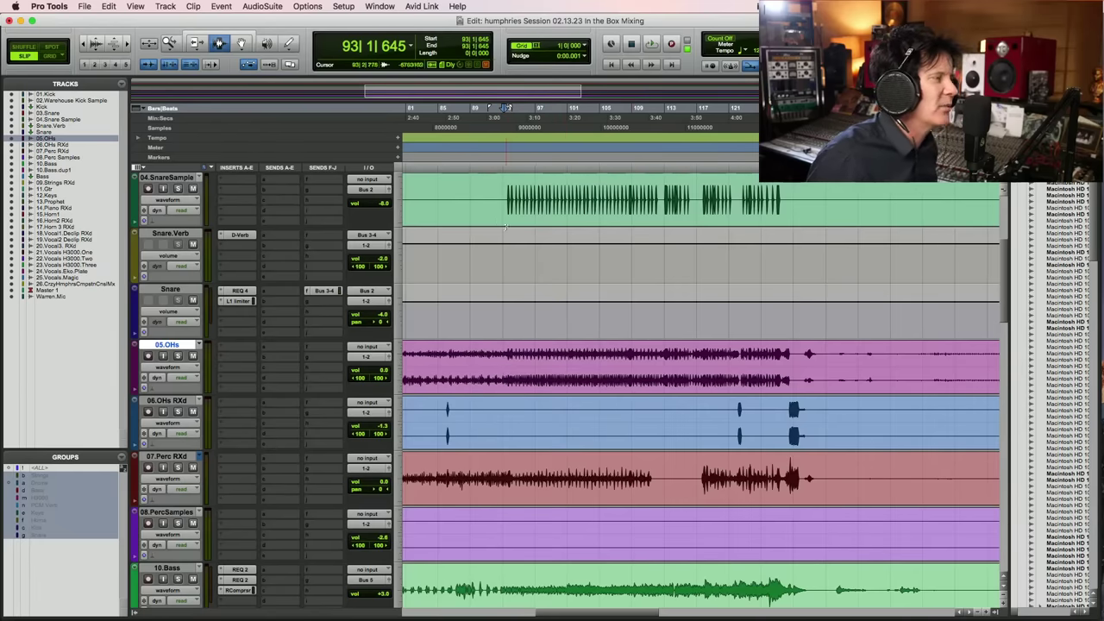
pyautogui.press('space')
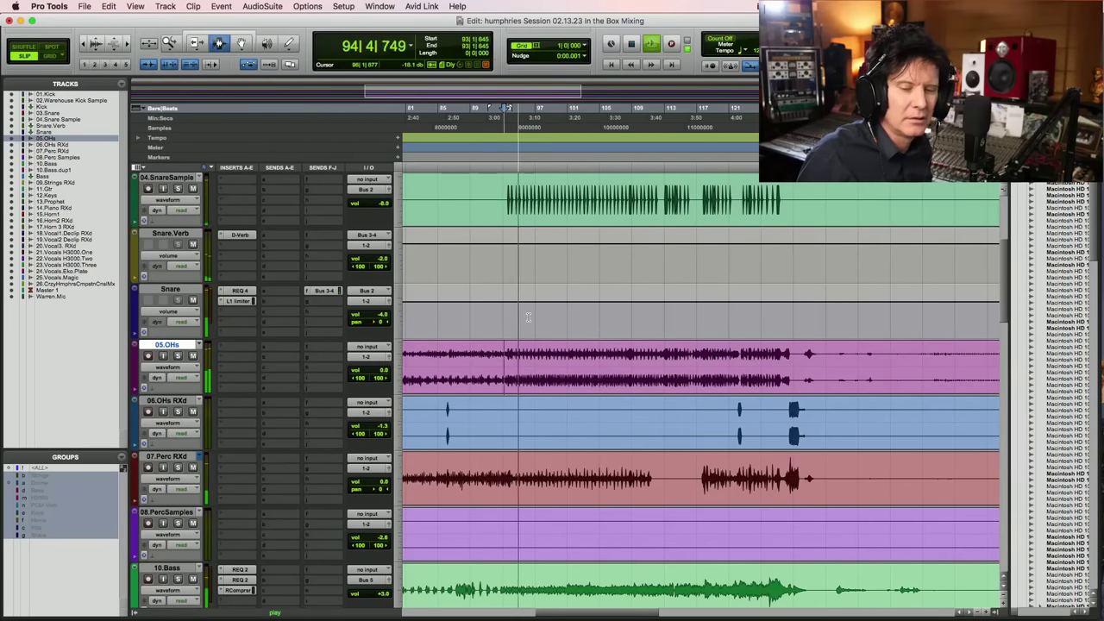
pyautogui.press('space')
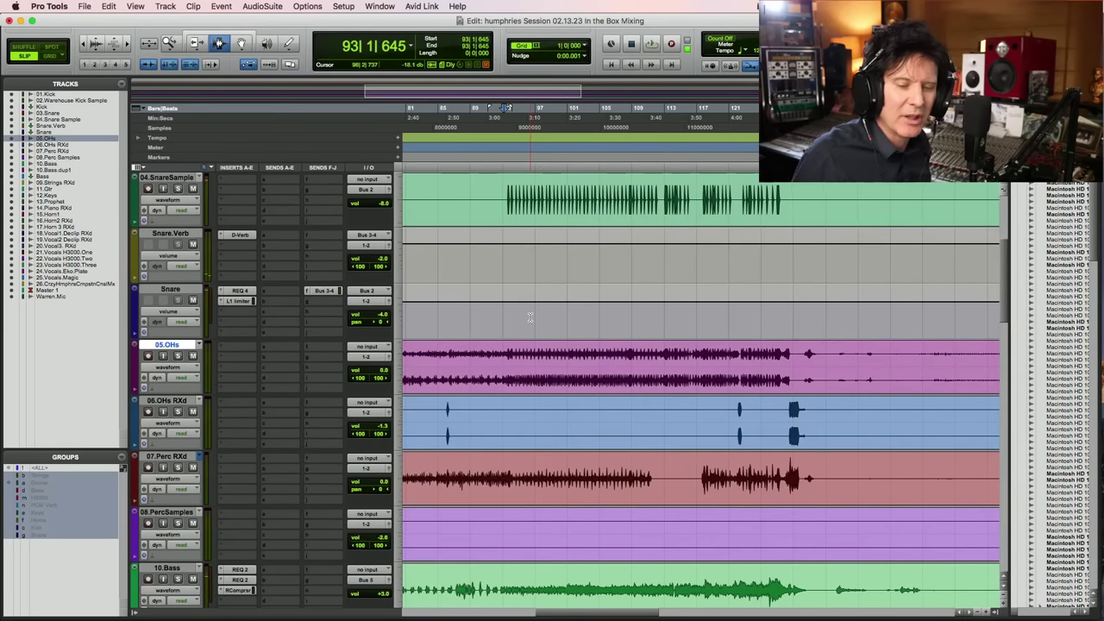
pyautogui.press('space')
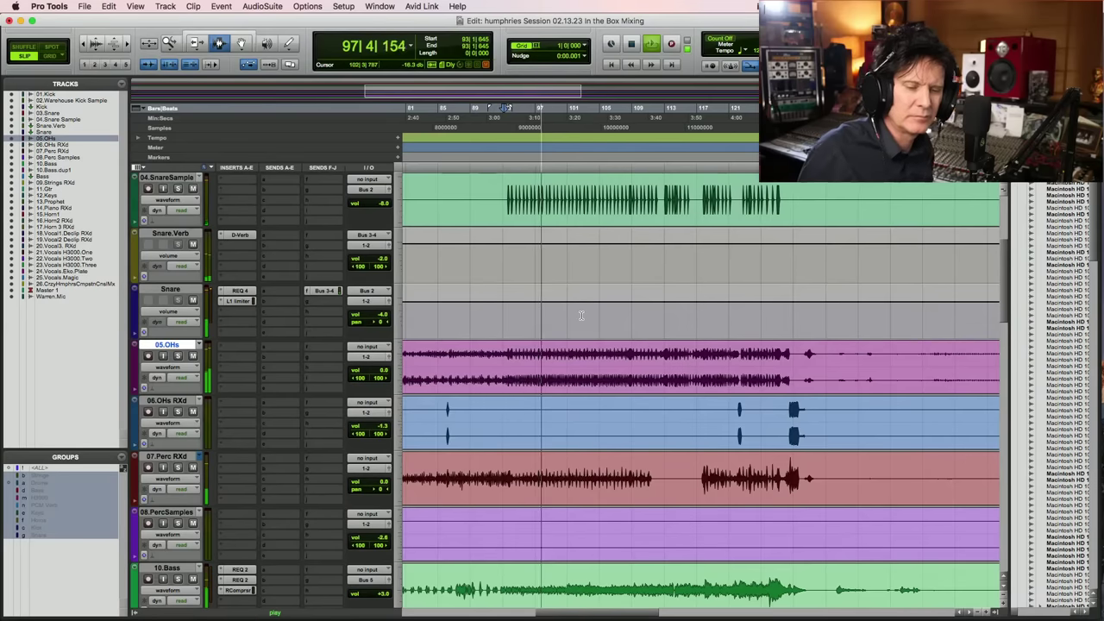
pyautogui.press('space')
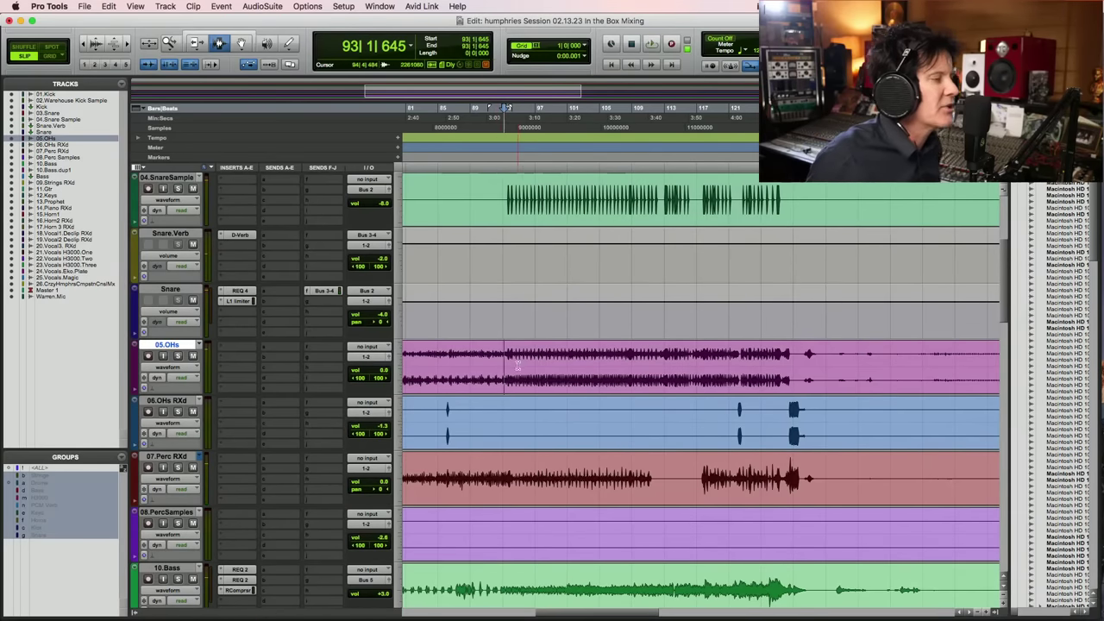
# Select 05.OHs from about bar 93 to bar 129, play it, and solo the overhead and percussion tracks
pyautogui.keyDown('shift'); pyautogui.click(799, 376); pyautogui.keyUp('shift')
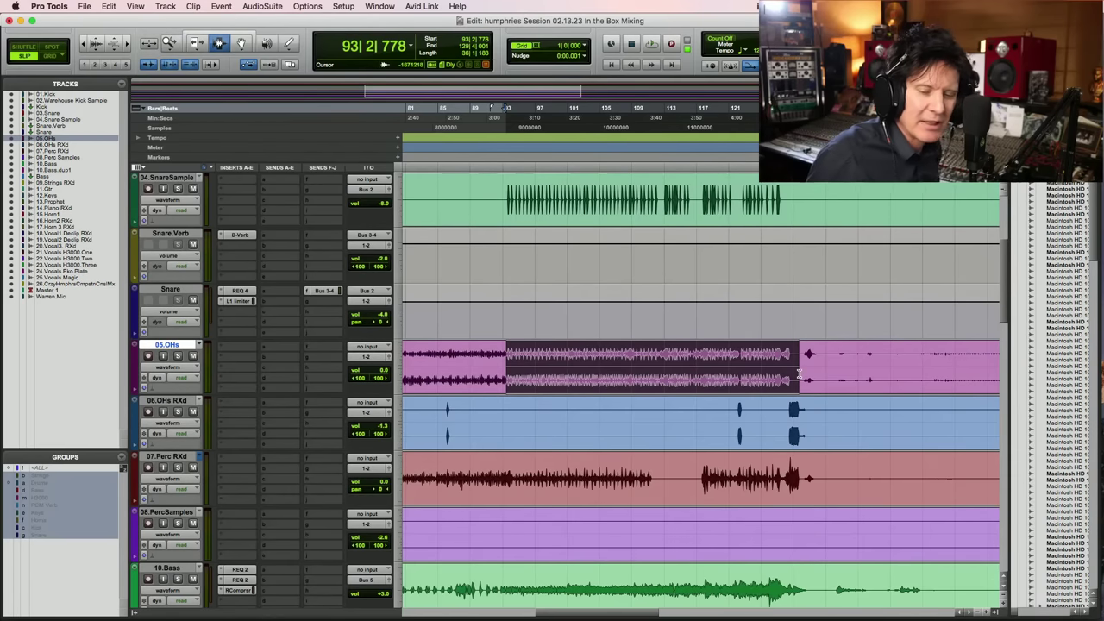
pyautogui.press('space')
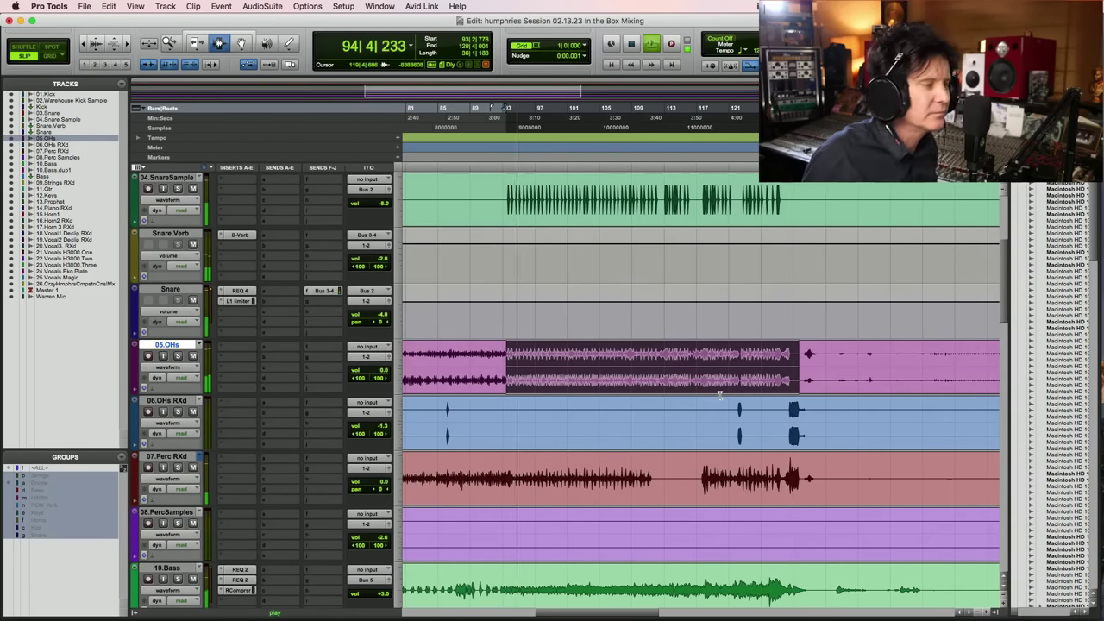
pyautogui.scroll(-3, 719, 394)
pyautogui.scroll(-2, 719, 395)
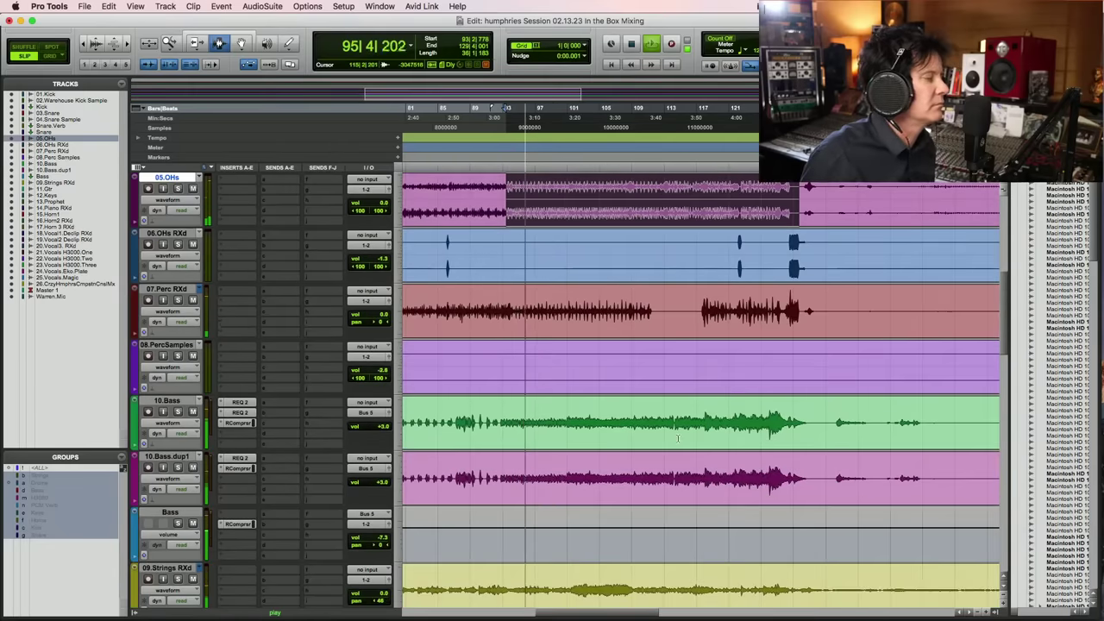
pyautogui.click(177, 244)
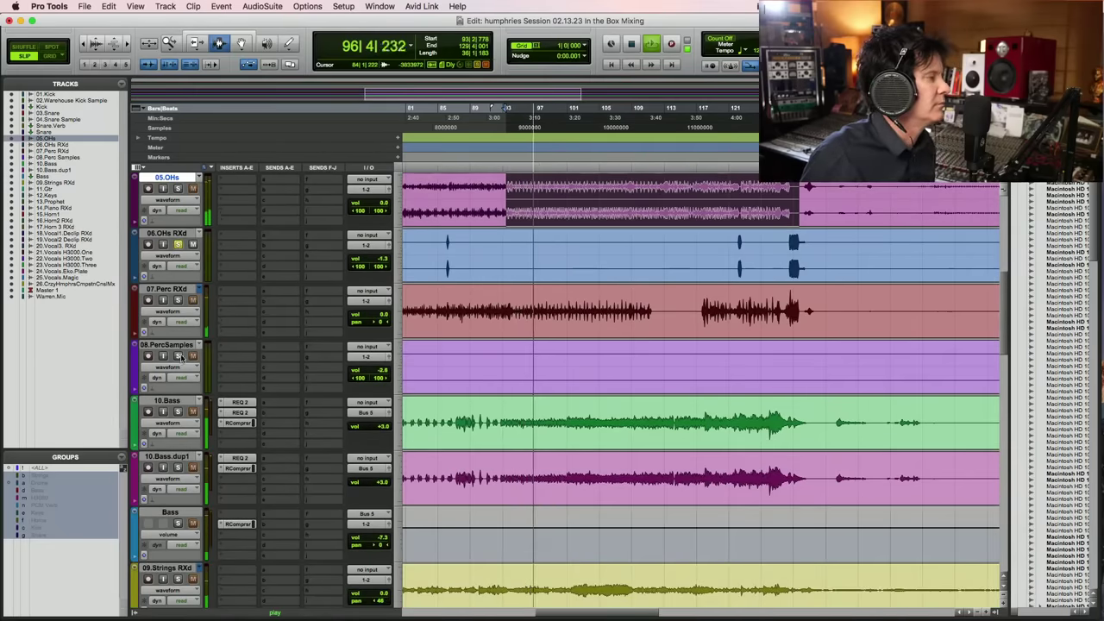
pyautogui.click(178, 300)
pyautogui.click(178, 188)
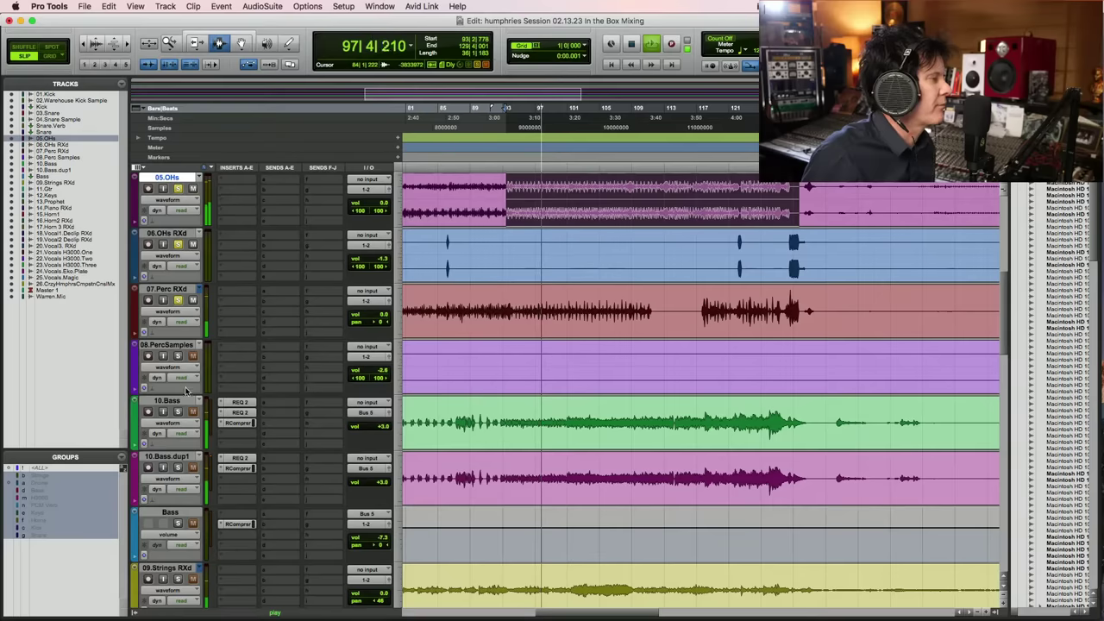
# Add the snare and kick tracks to the solo during playback
pyautogui.scroll(5, 275, 393)
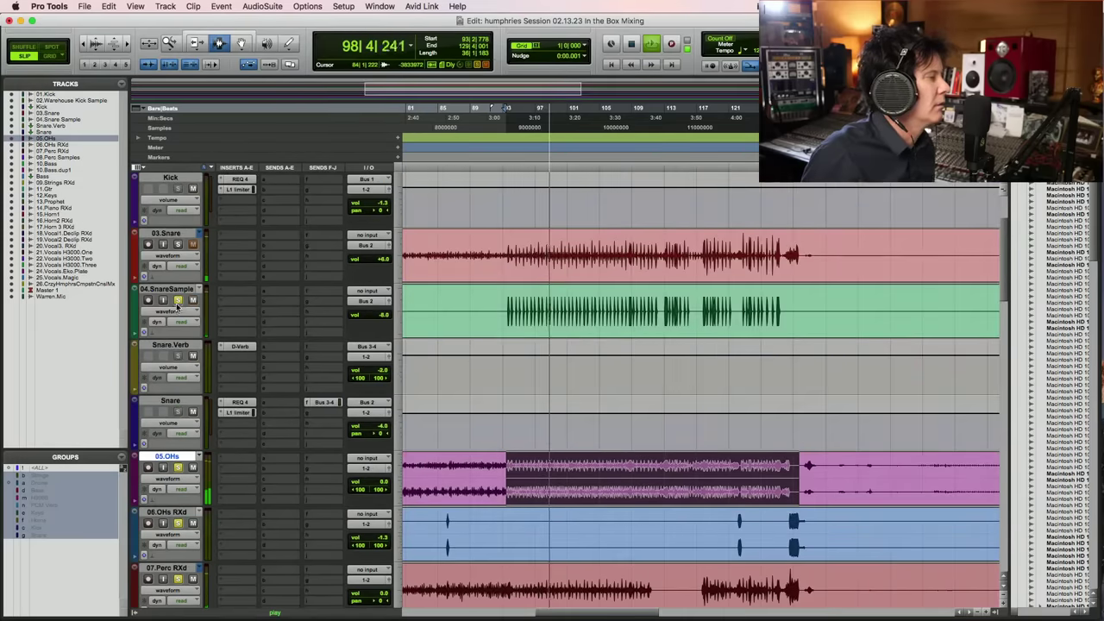
pyautogui.click(177, 245)
pyautogui.scroll(2, 201, 283)
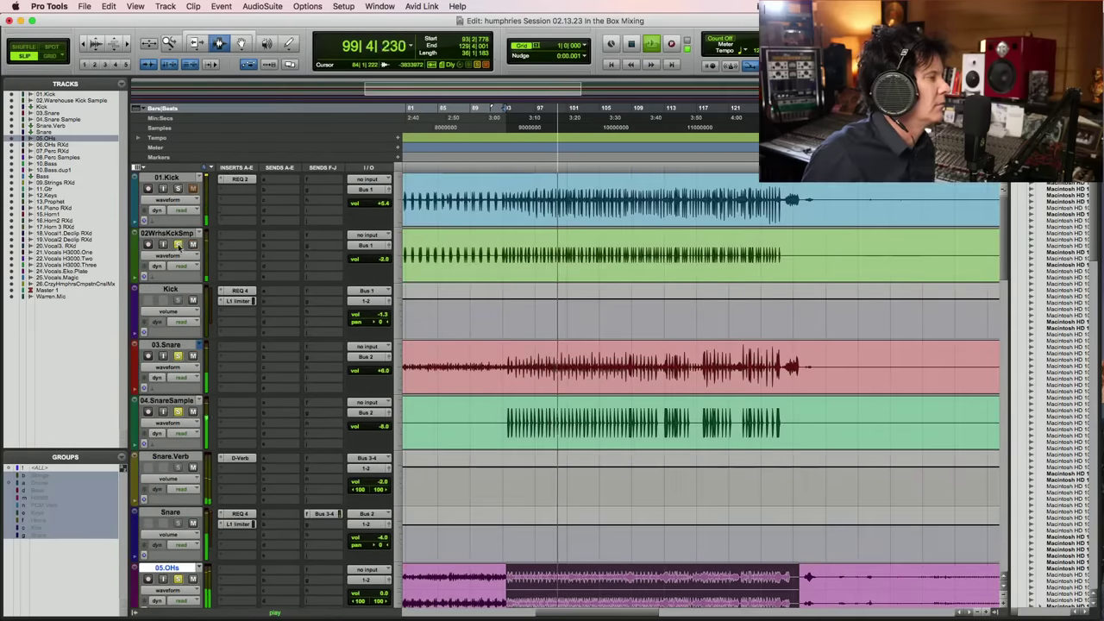
pyautogui.click(178, 245)
# Solo 10.Bass and 10.Bass.dup1 with the drums and raise the Bass aux volume to -2.7 dB
pyautogui.scroll(-4, 503, 376)
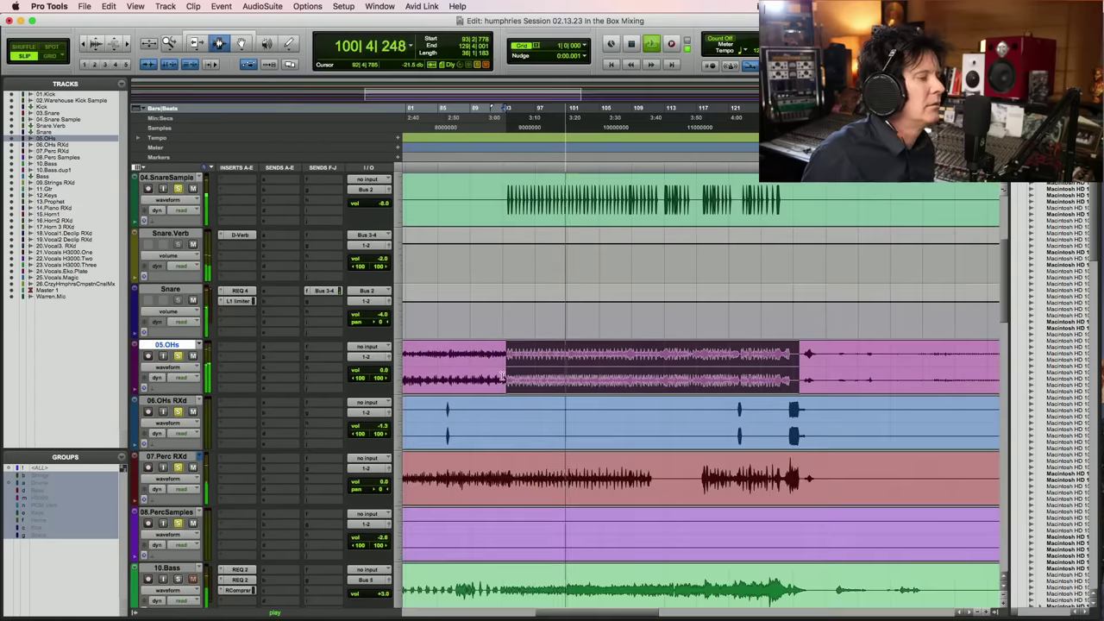
pyautogui.scroll(-1, 502, 376)
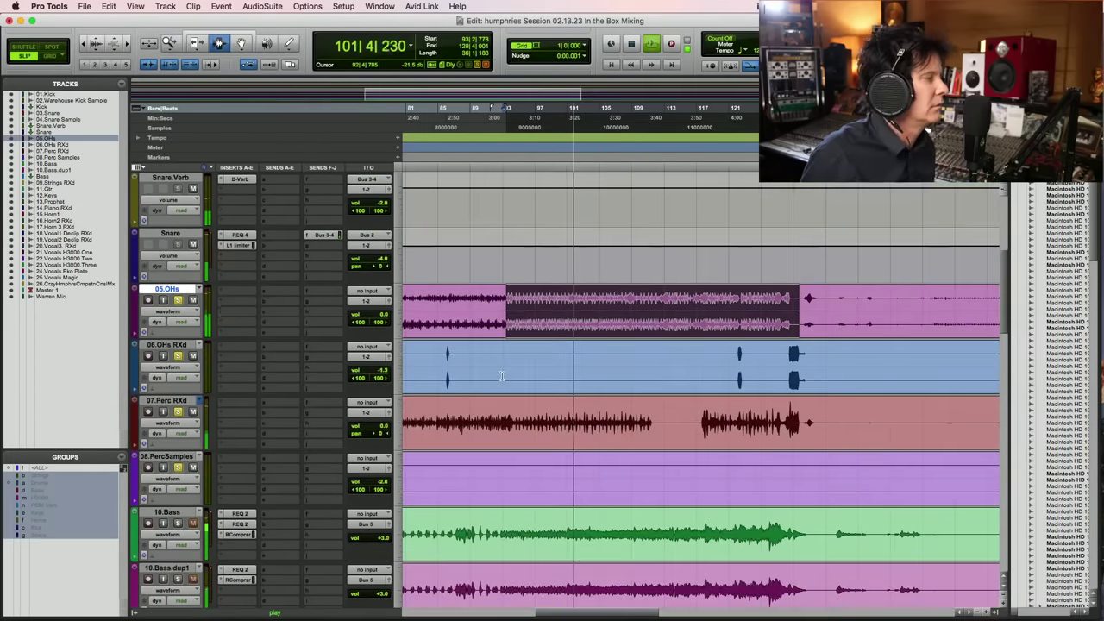
pyautogui.scroll(-2, 272, 414)
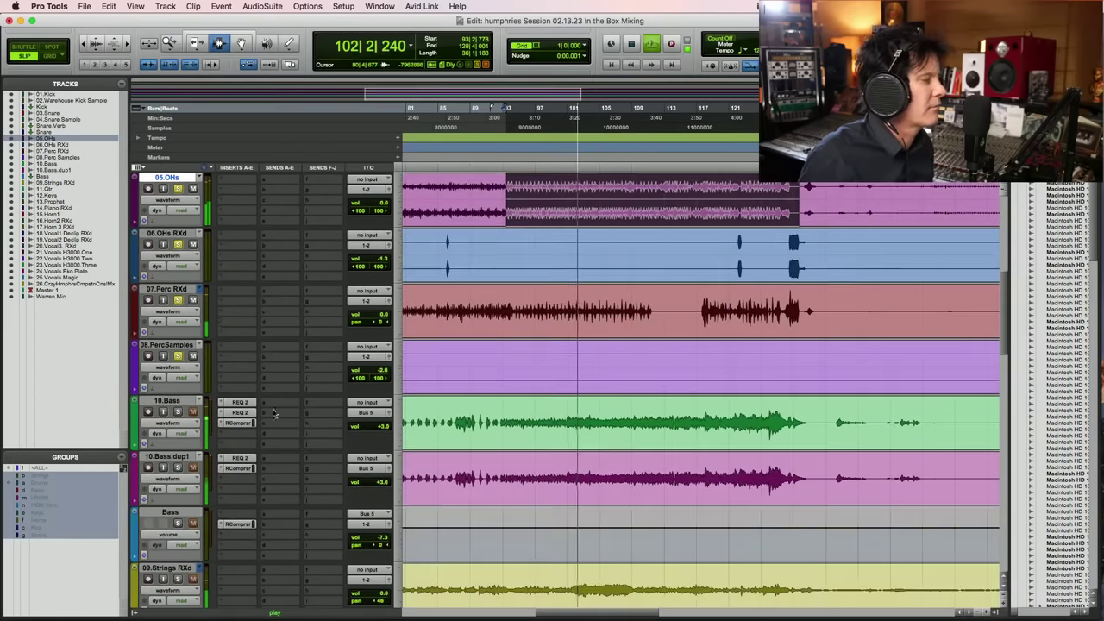
pyautogui.click(178, 411)
pyautogui.click(178, 468)
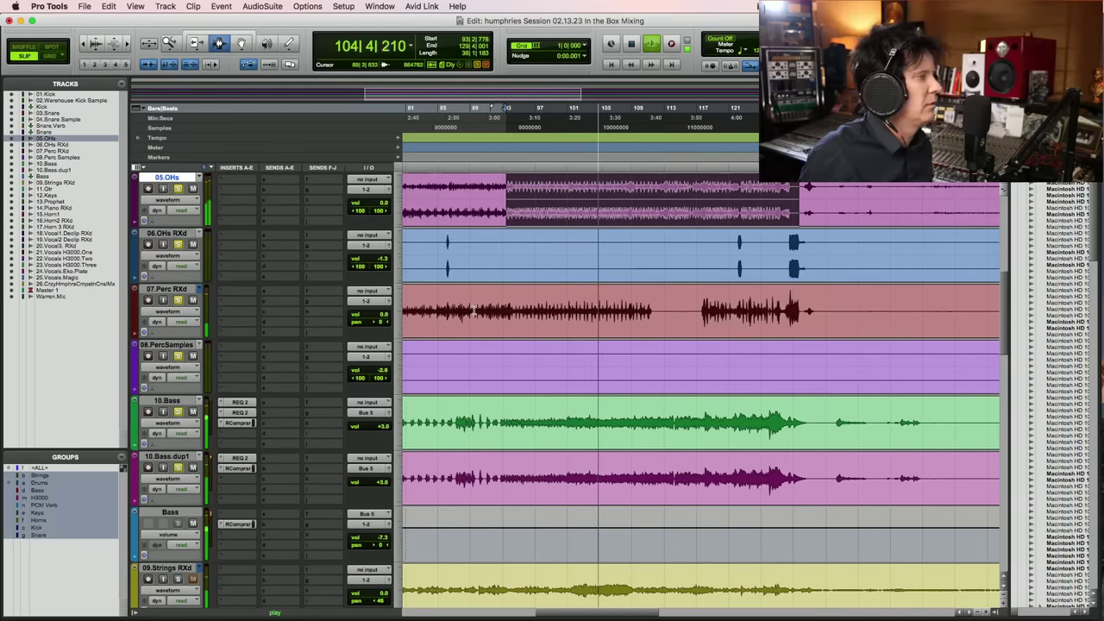
pyautogui.scroll(-2, 474, 311)
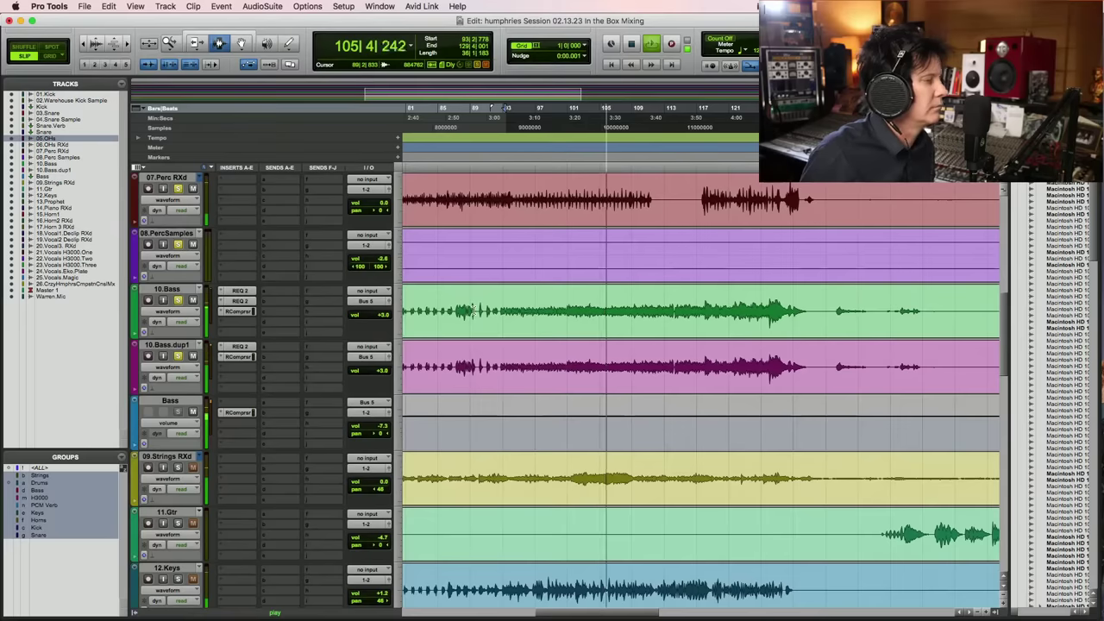
pyautogui.moveTo(386, 429); pyautogui.dragTo(382, 422)
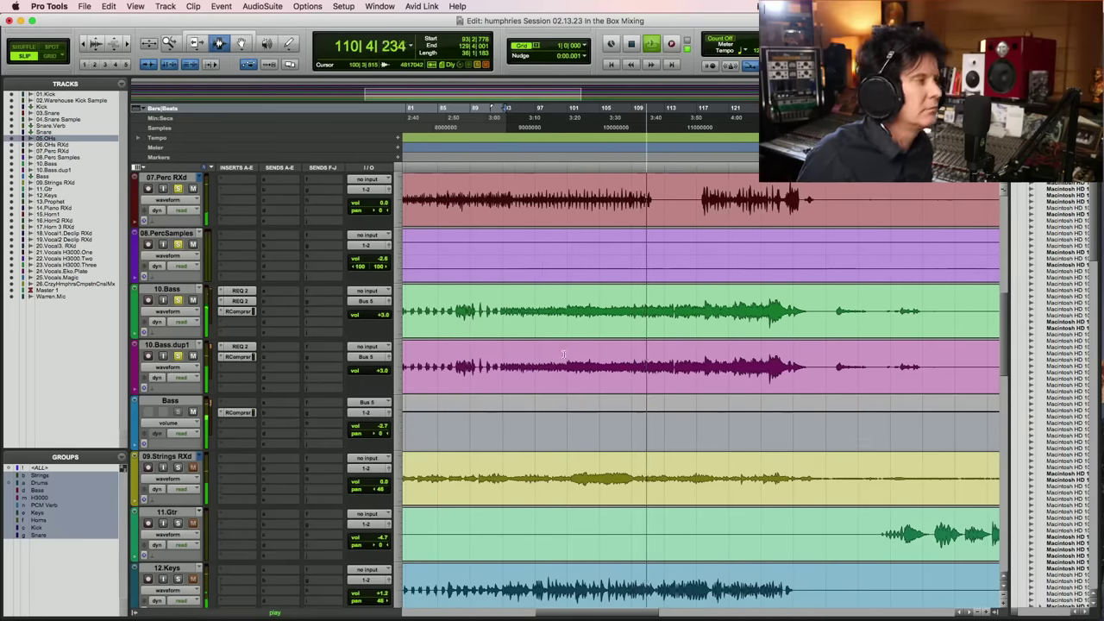
# Switch the D-Verb on Snare.Verb to the Room 1 algorithm and save the session
pyautogui.scroll(3, 210, 321)
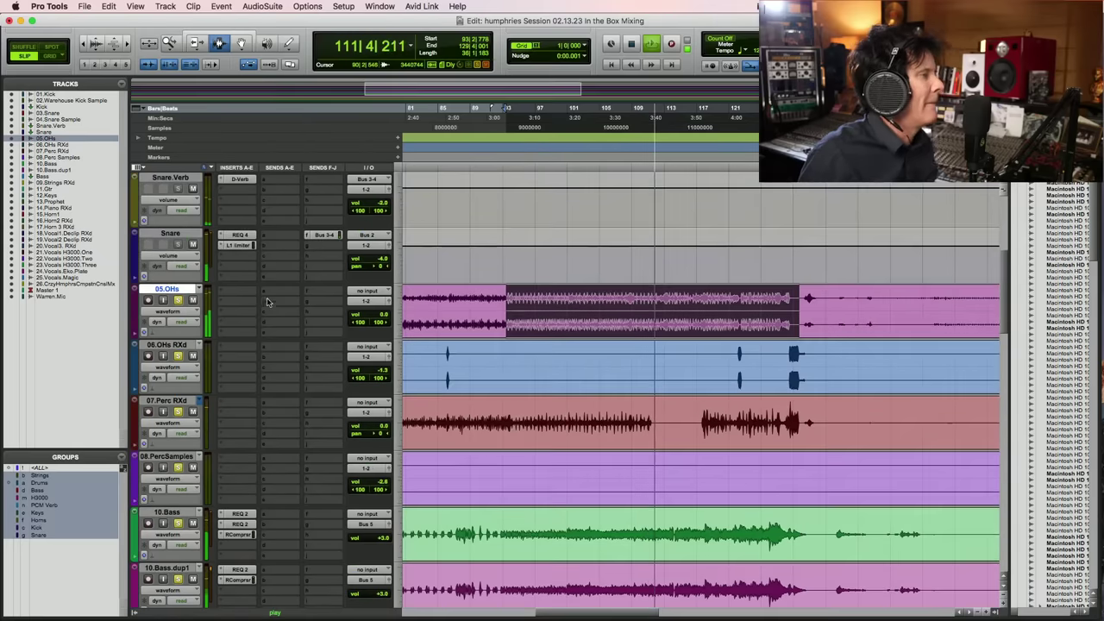
pyautogui.scroll(1, 259, 294)
pyautogui.click(243, 178)
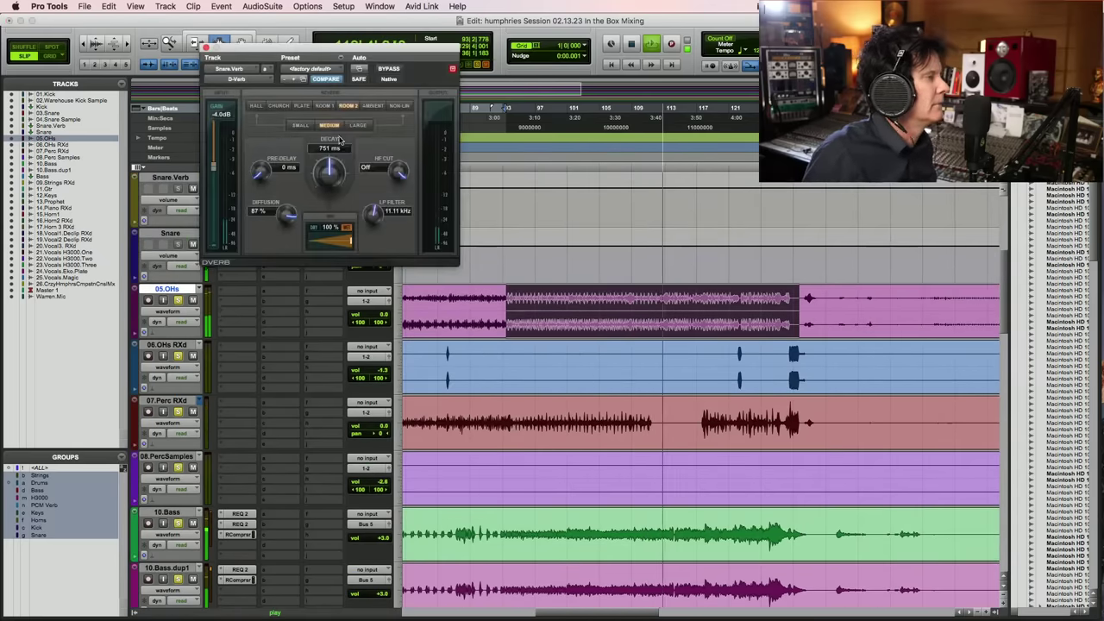
pyautogui.click(325, 106)
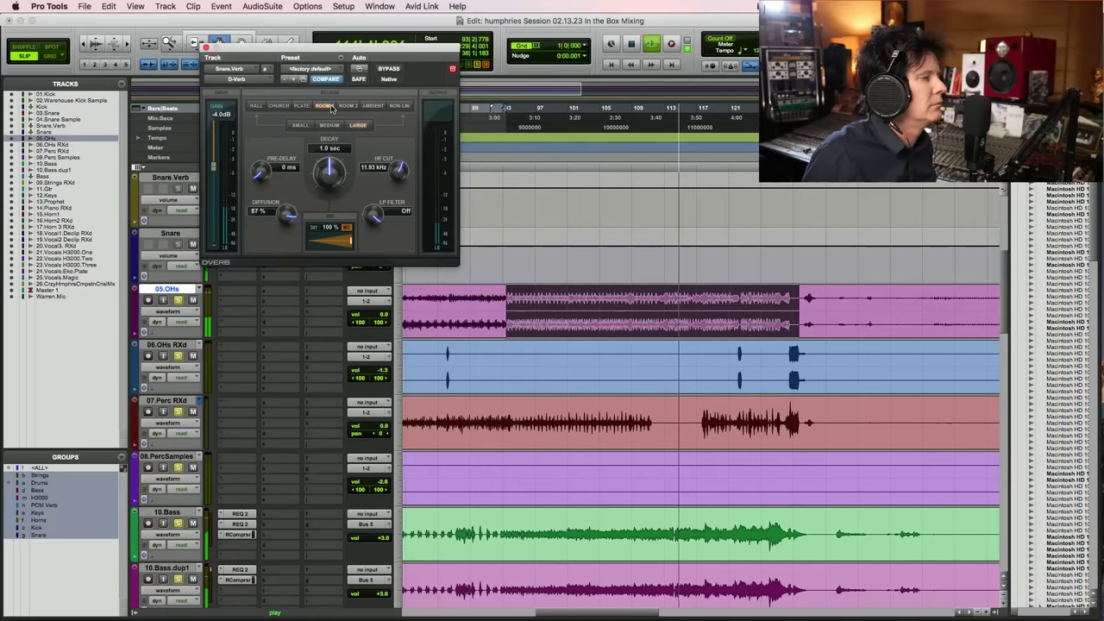
pyautogui.press('super+s')
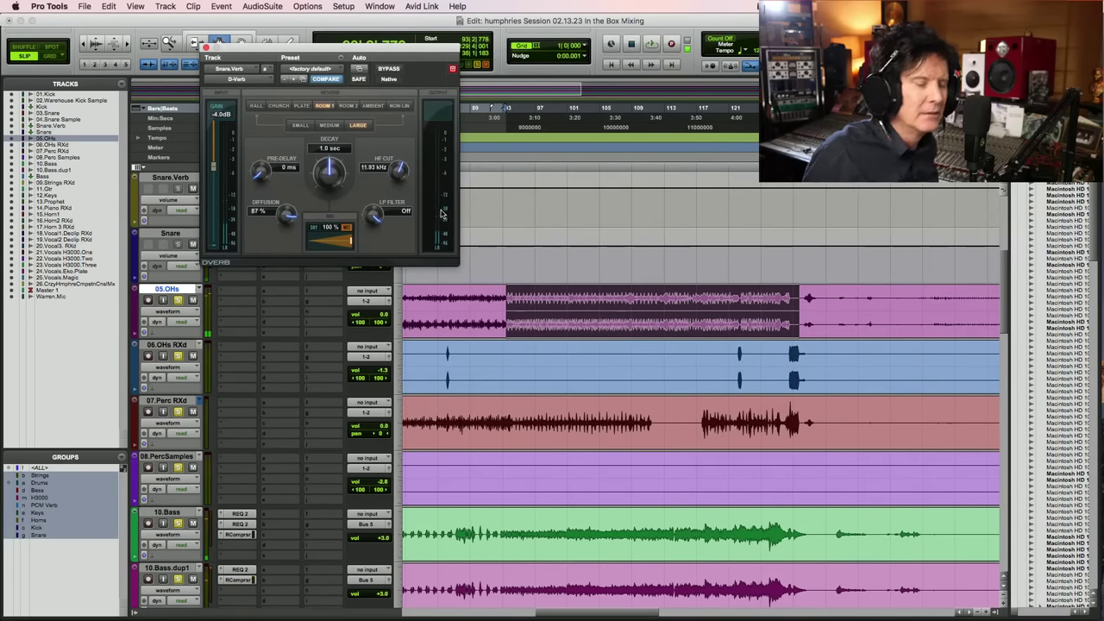
# Play the soloed drums and bass from about bar 93 to check the snare reverb, and stop playback
pyautogui.click(573, 349)
pyautogui.click(506, 299)
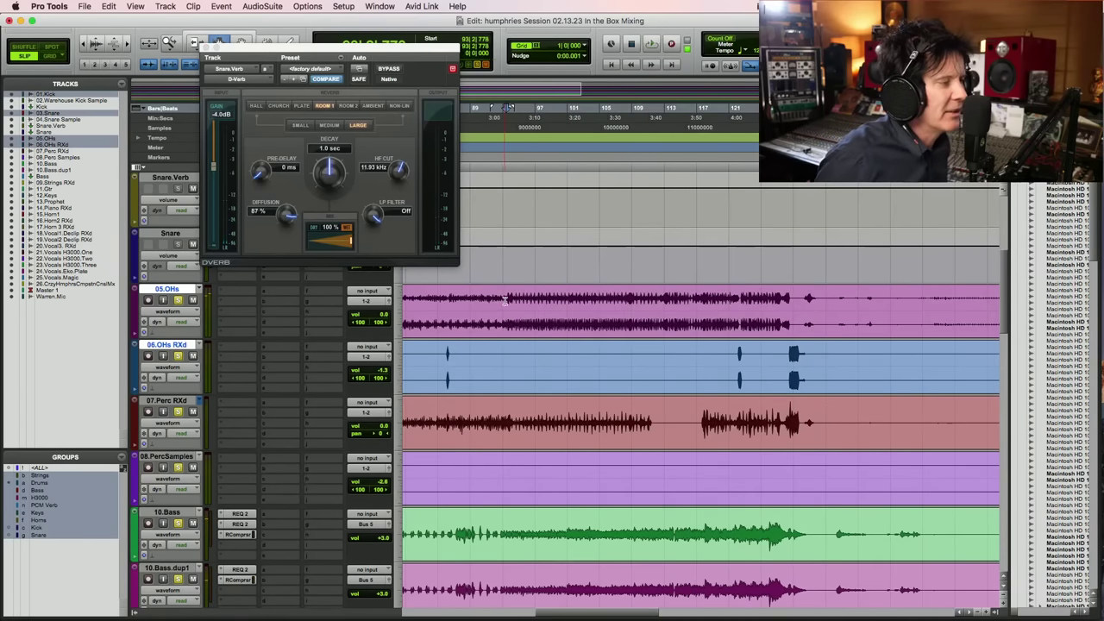
pyautogui.press('space')
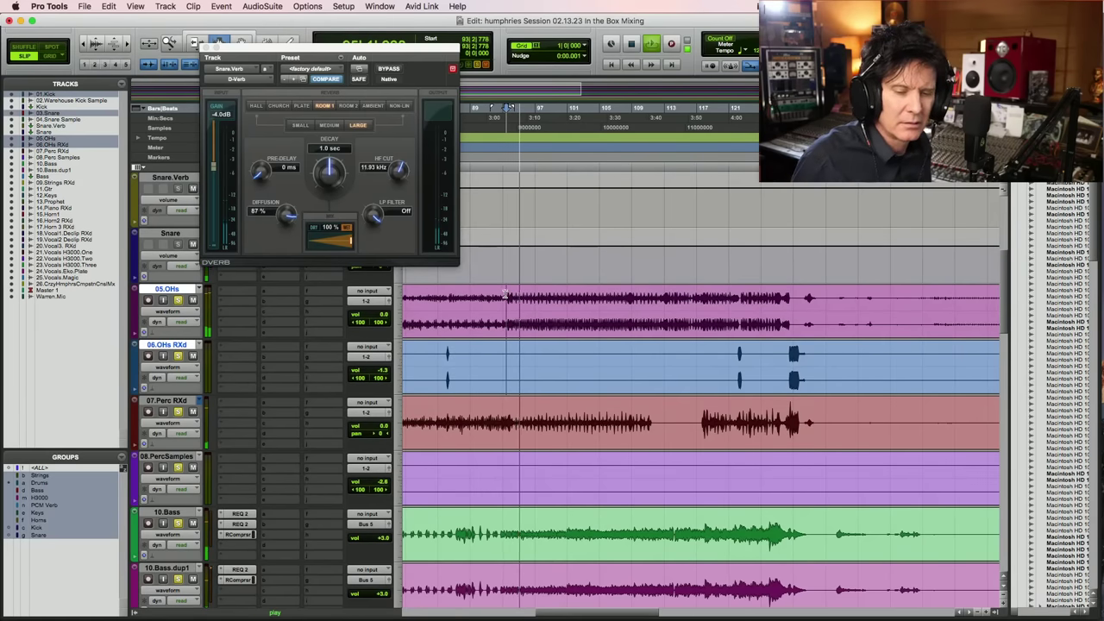
pyautogui.press('space')
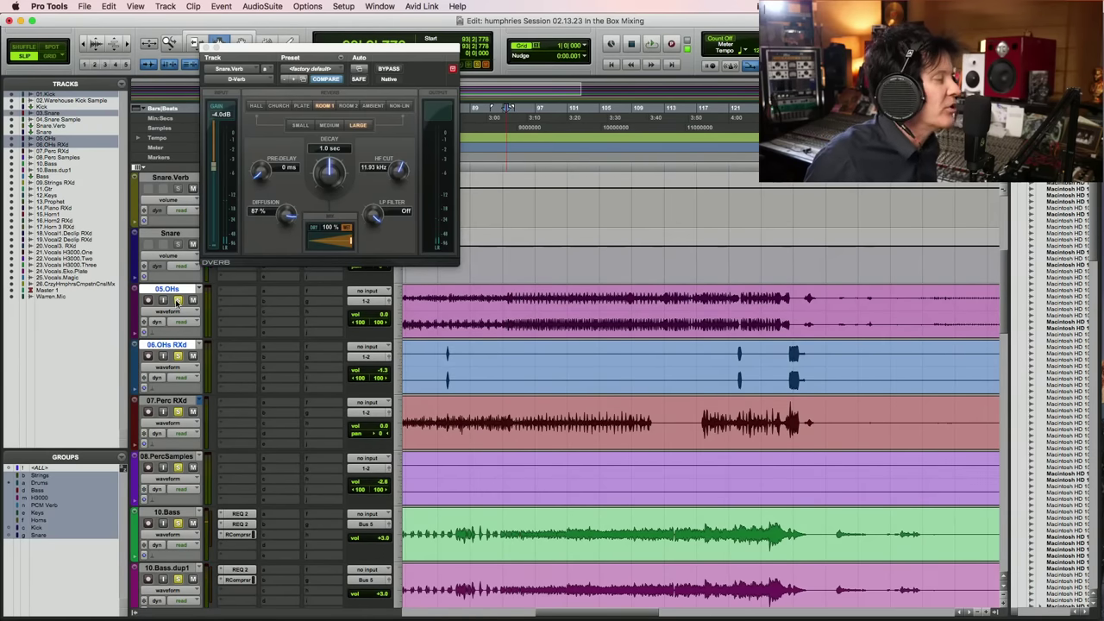
# Clear the solos, place the playback position at about bar 93 on 05.OHs, and close the D-Verb window
pyautogui.click(178, 300)
pyautogui.click(507, 306)
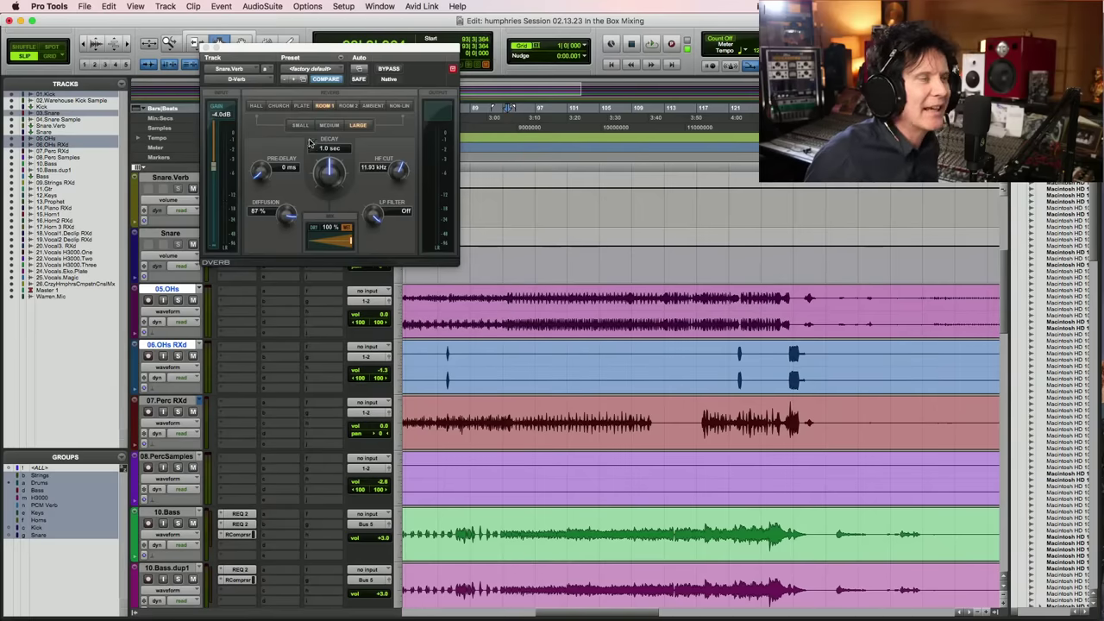
pyautogui.click(206, 48)
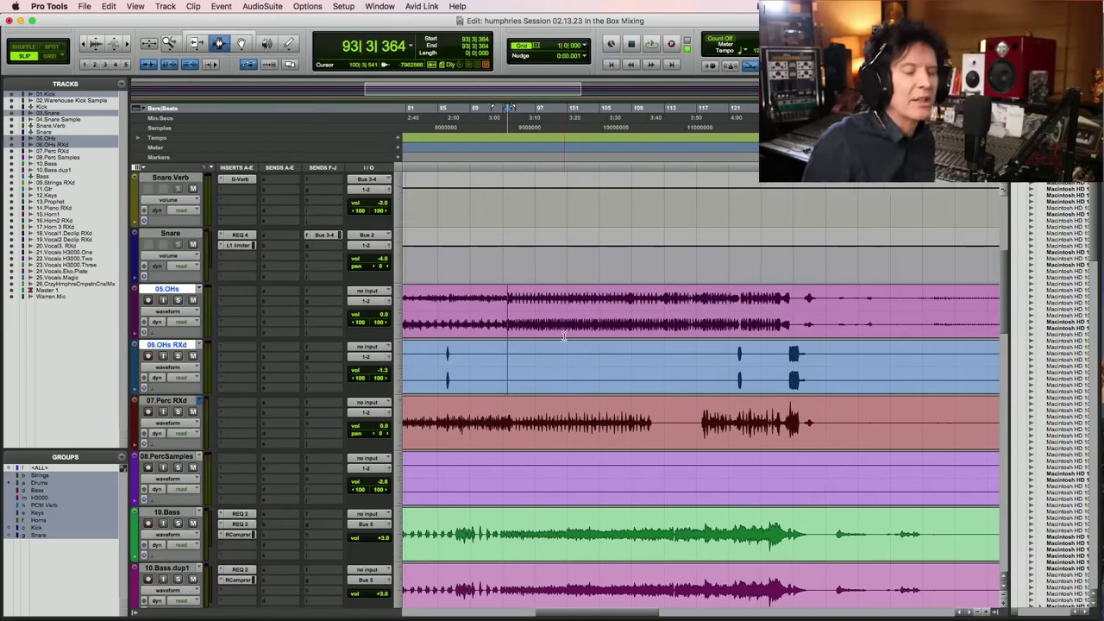